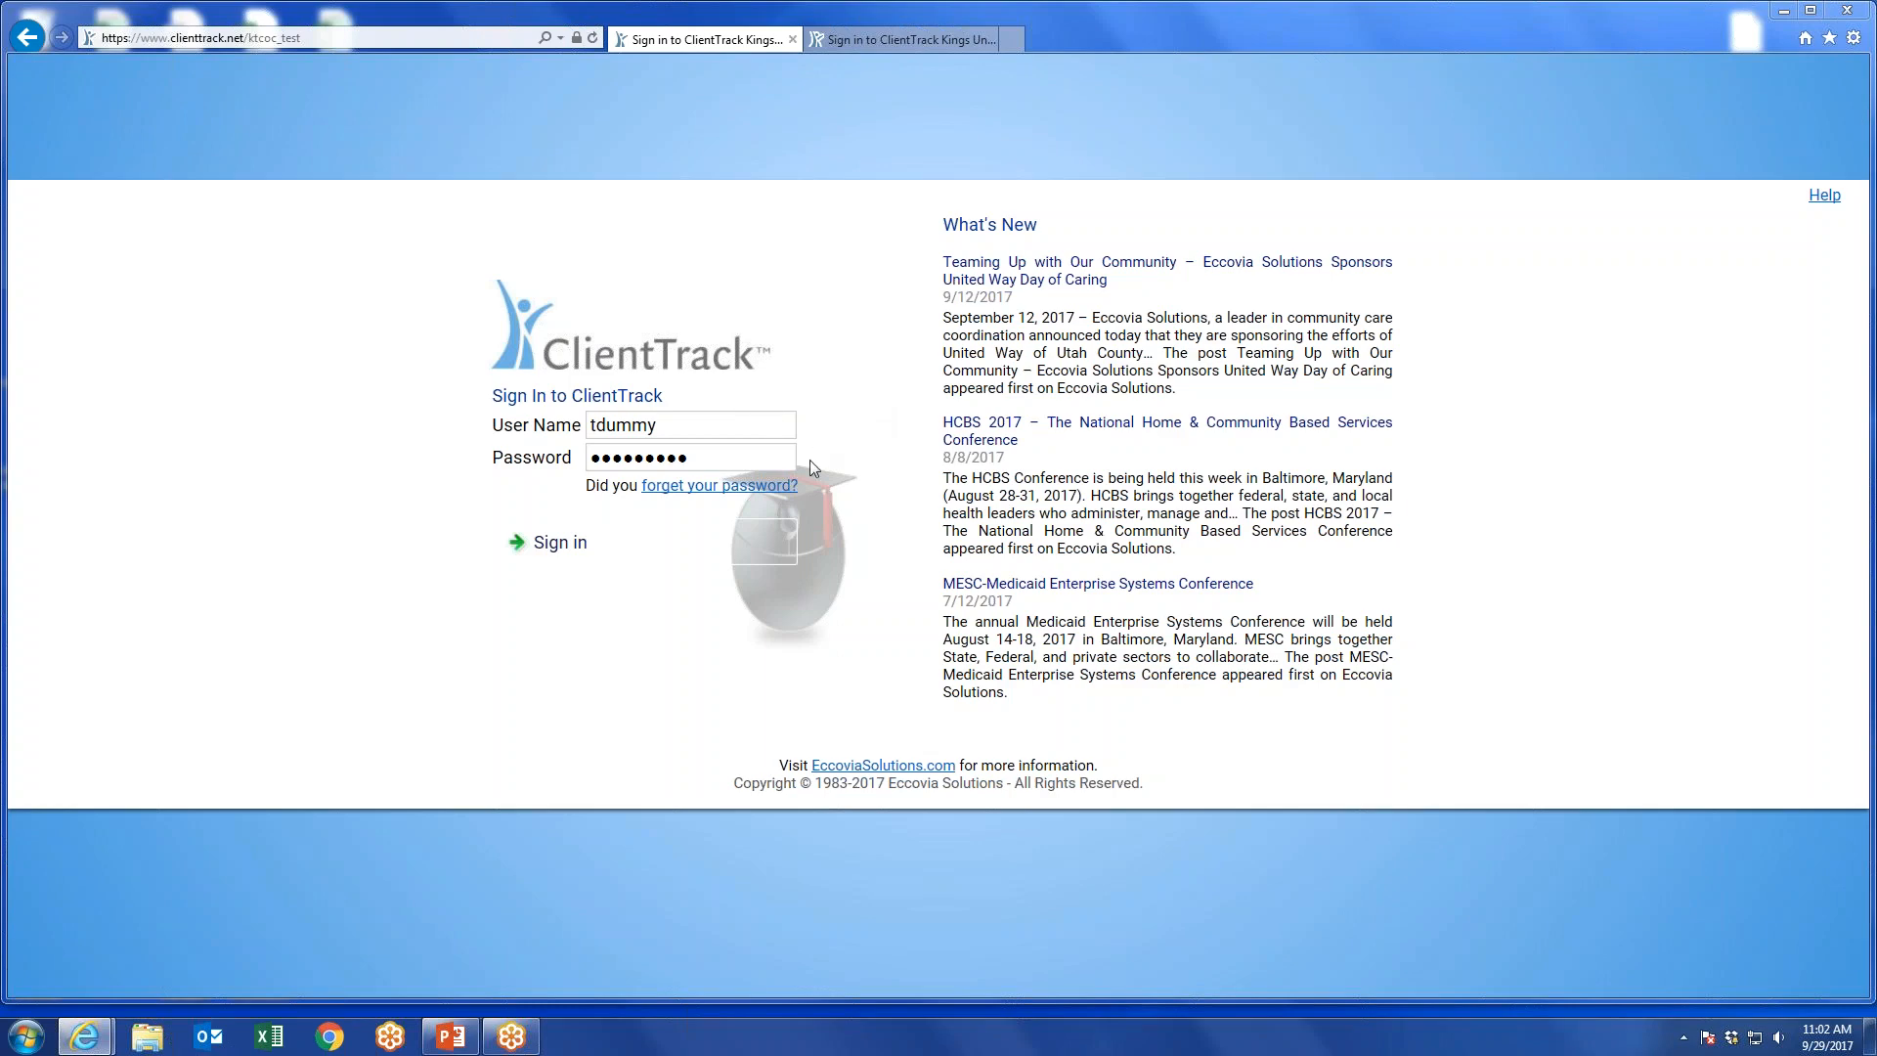
Sign in to the account, re-entering the account password after the first attempt.
{"action": "left_click", "coordinate": [580, 545]}
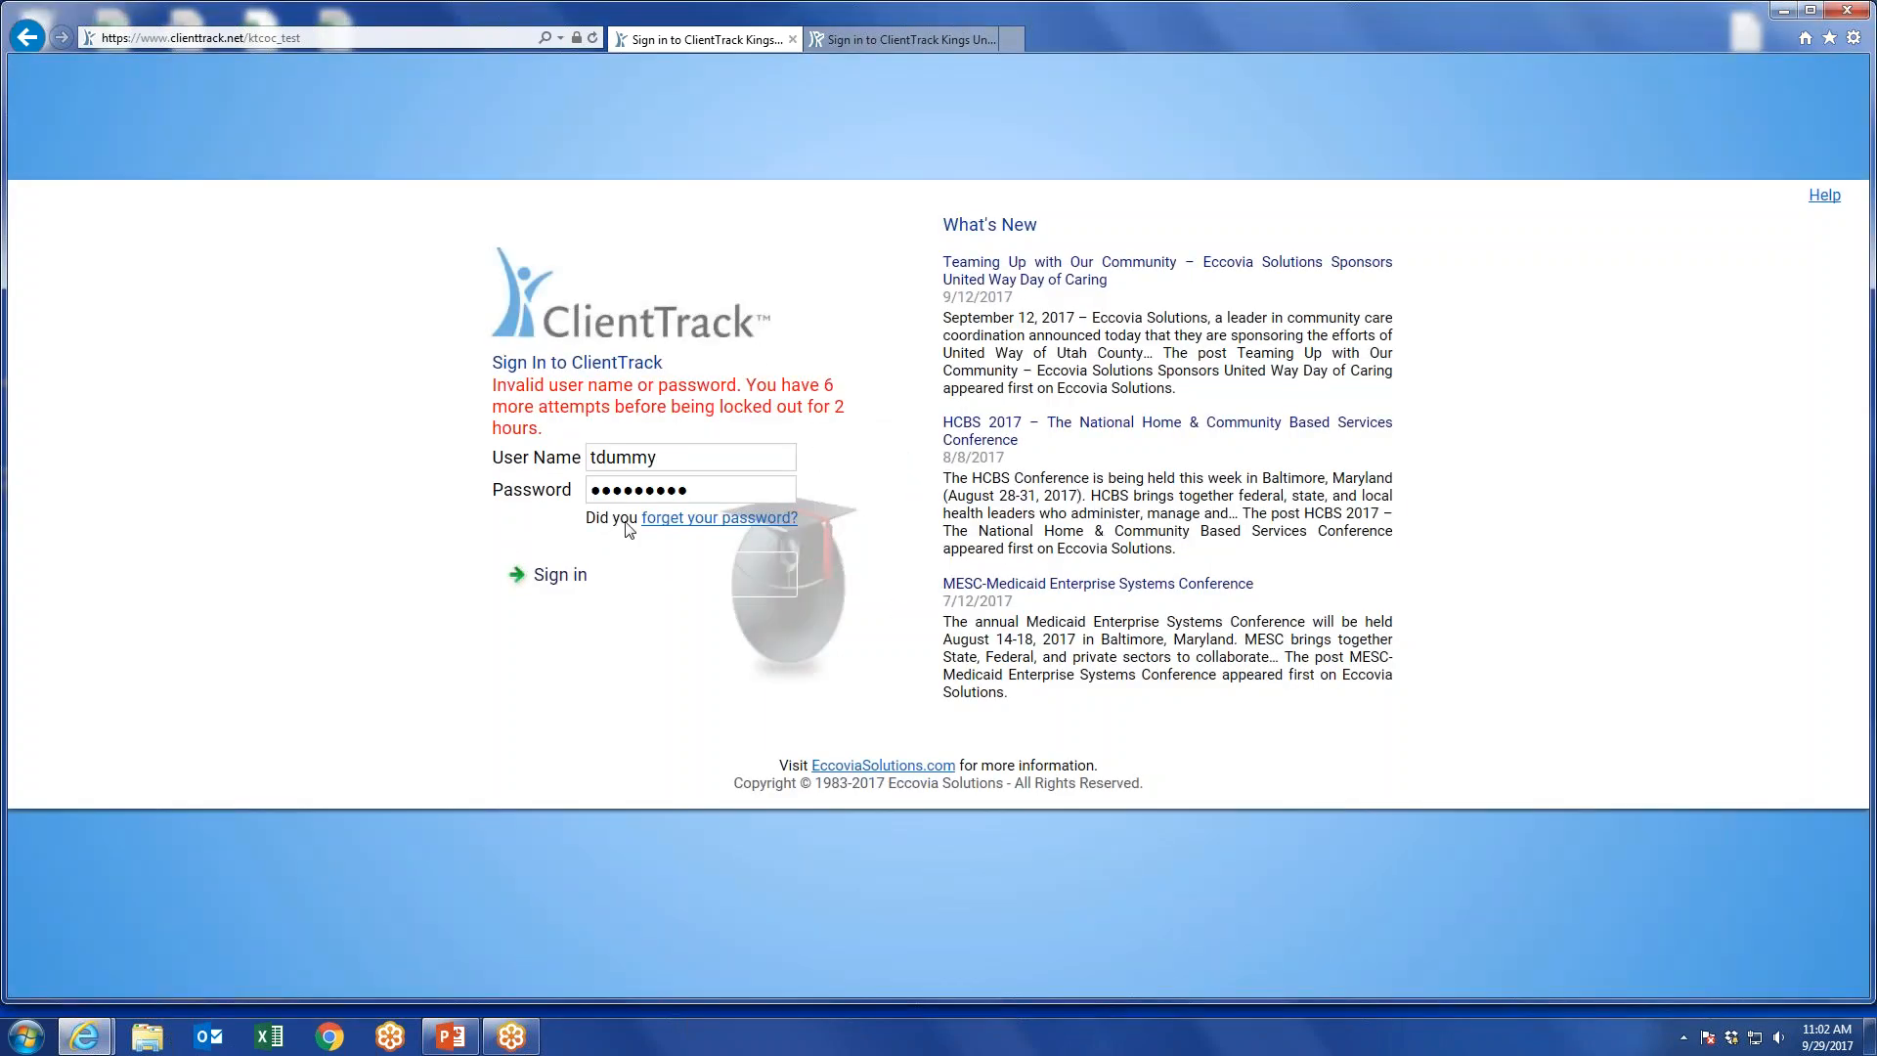
{"action": "double_click", "coordinate": [592, 492]}
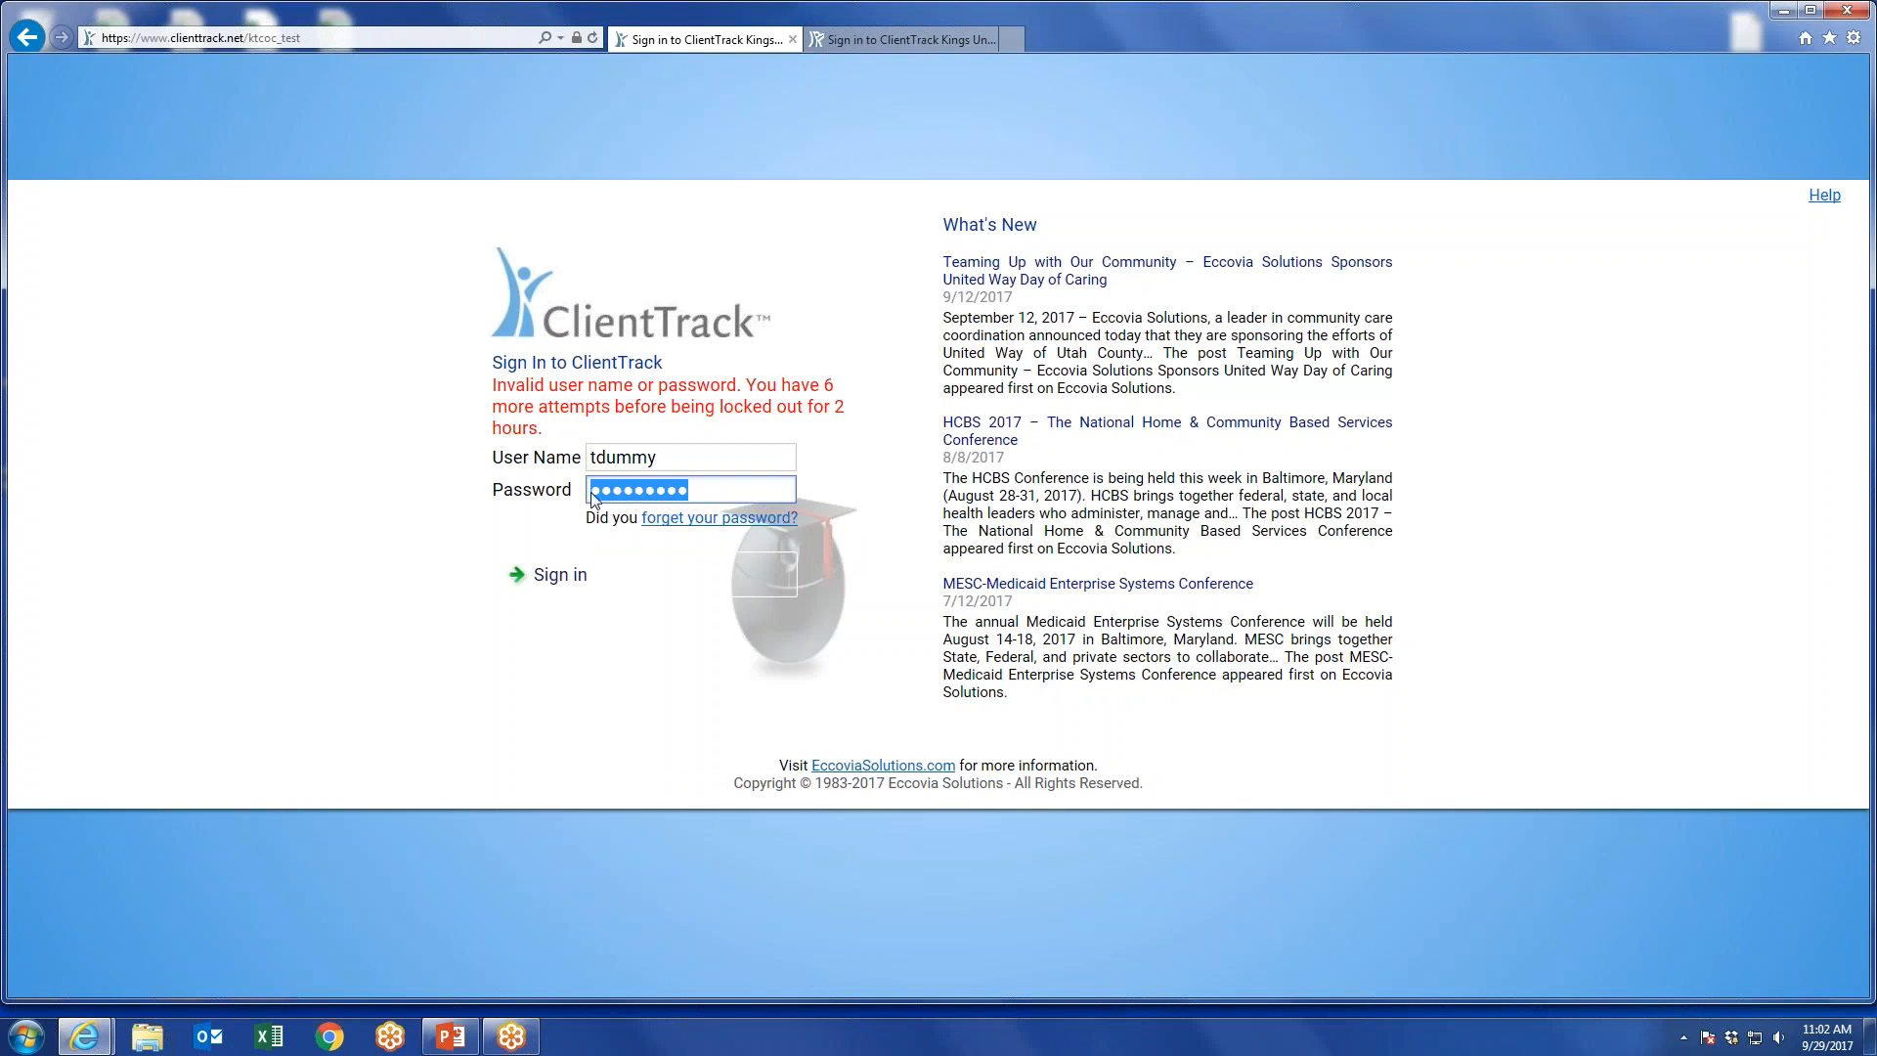
{"action": "type", "text": "••••••"}
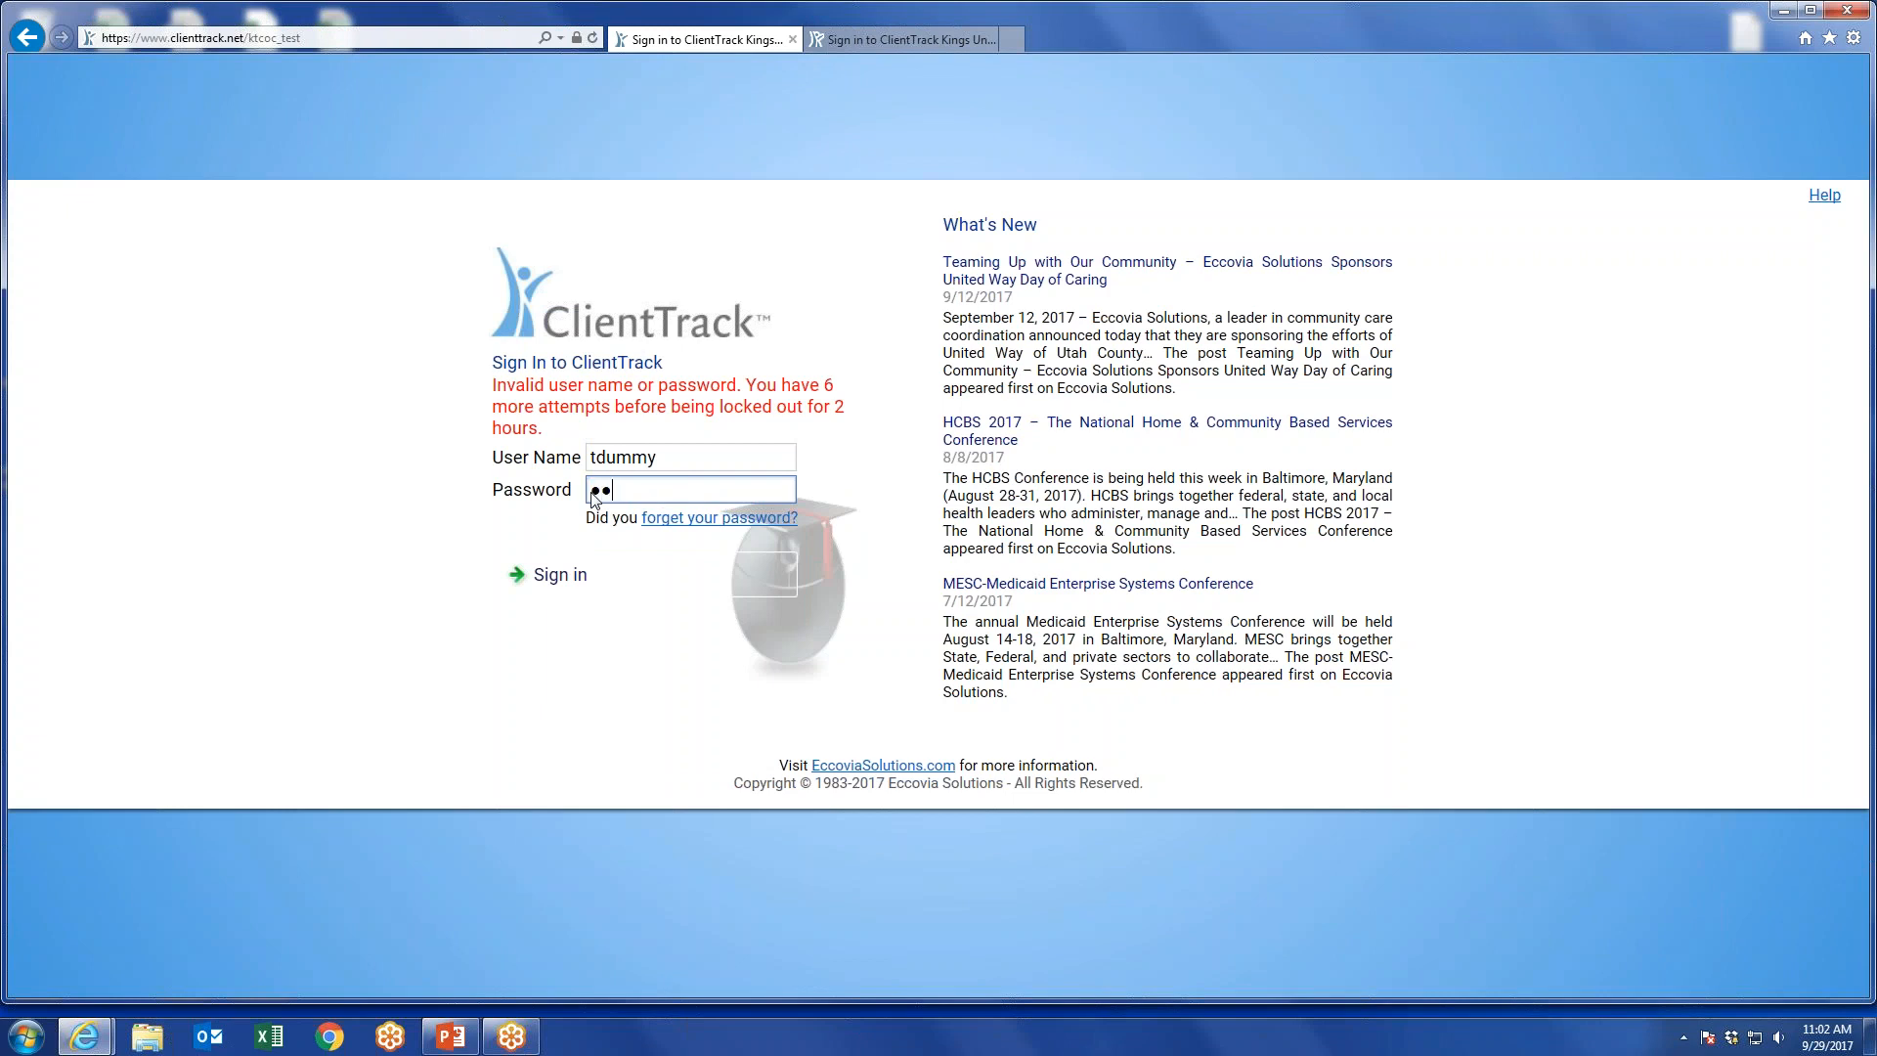
{"action": "type", "text": "••"}
{"action": "key", "text": "Return"}
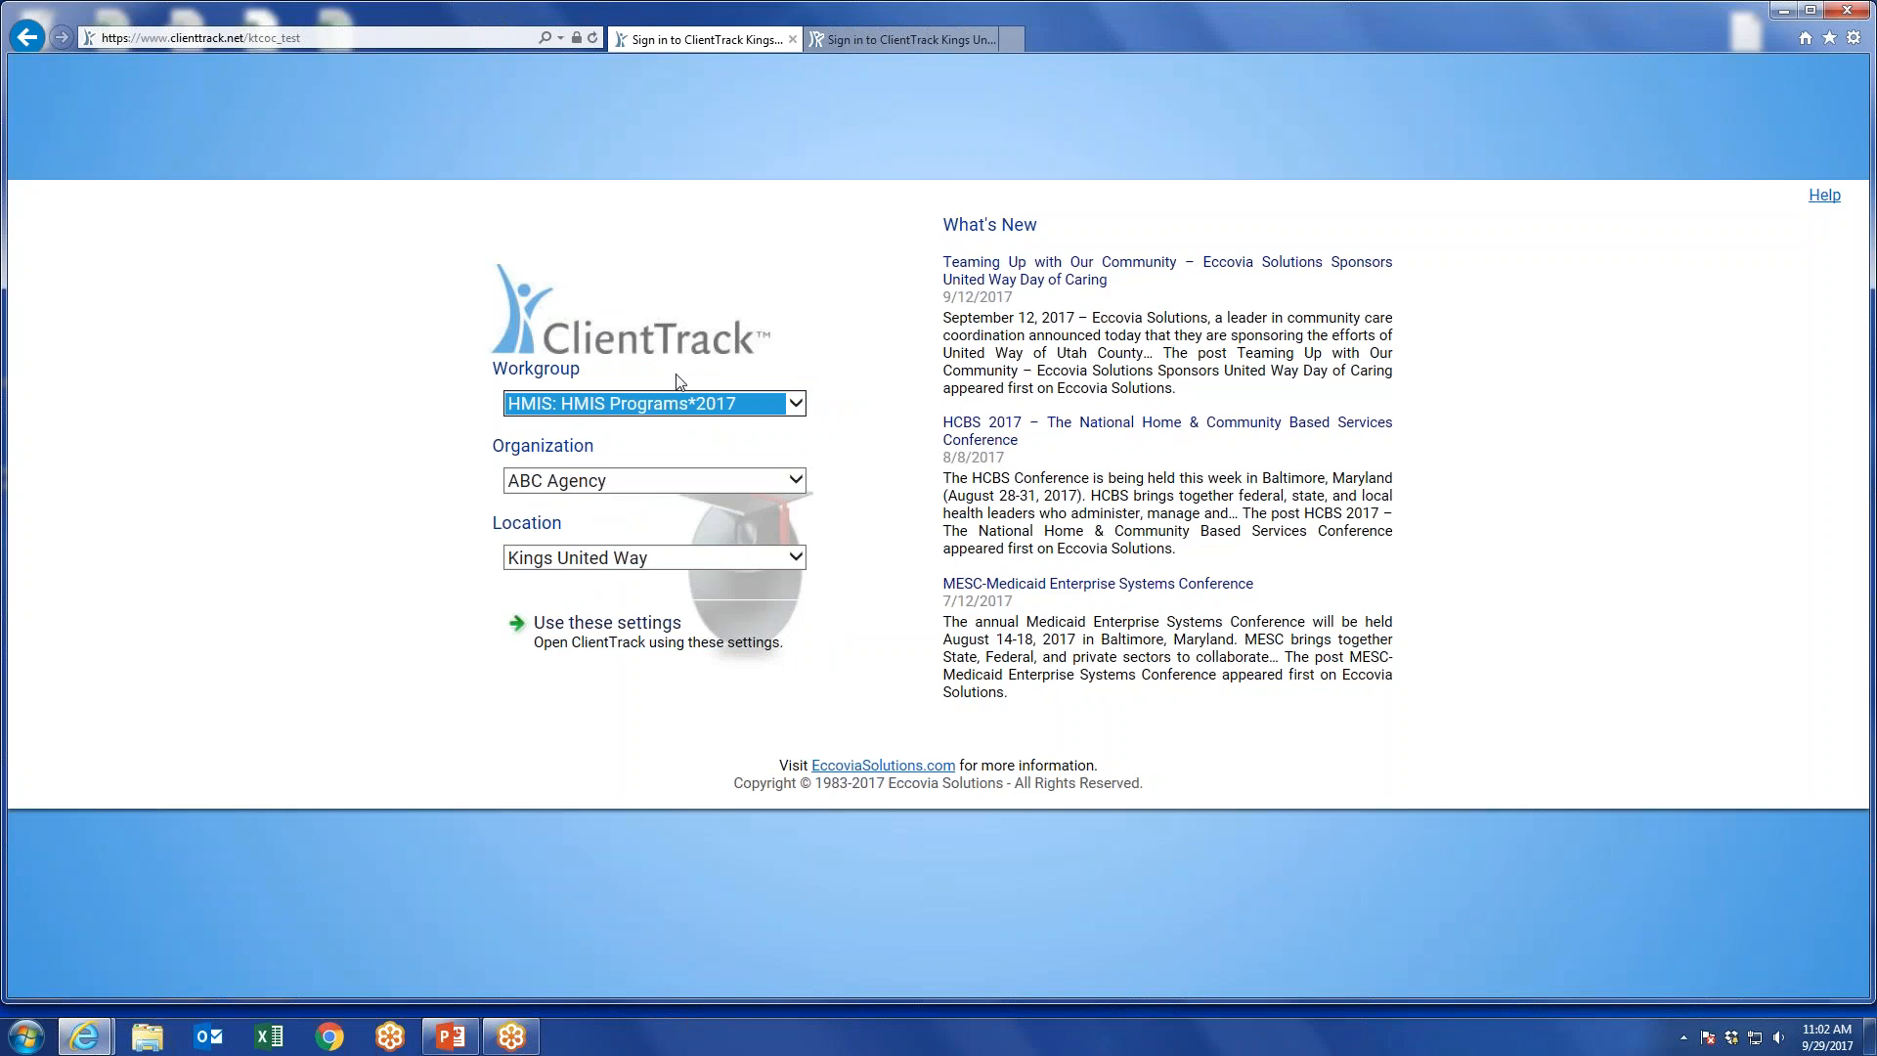
Set the workgroup to HMIS: Emergency Shelter*2017 and open ClientTrack with these settings.
{"action": "left_click", "coordinate": [728, 403]}
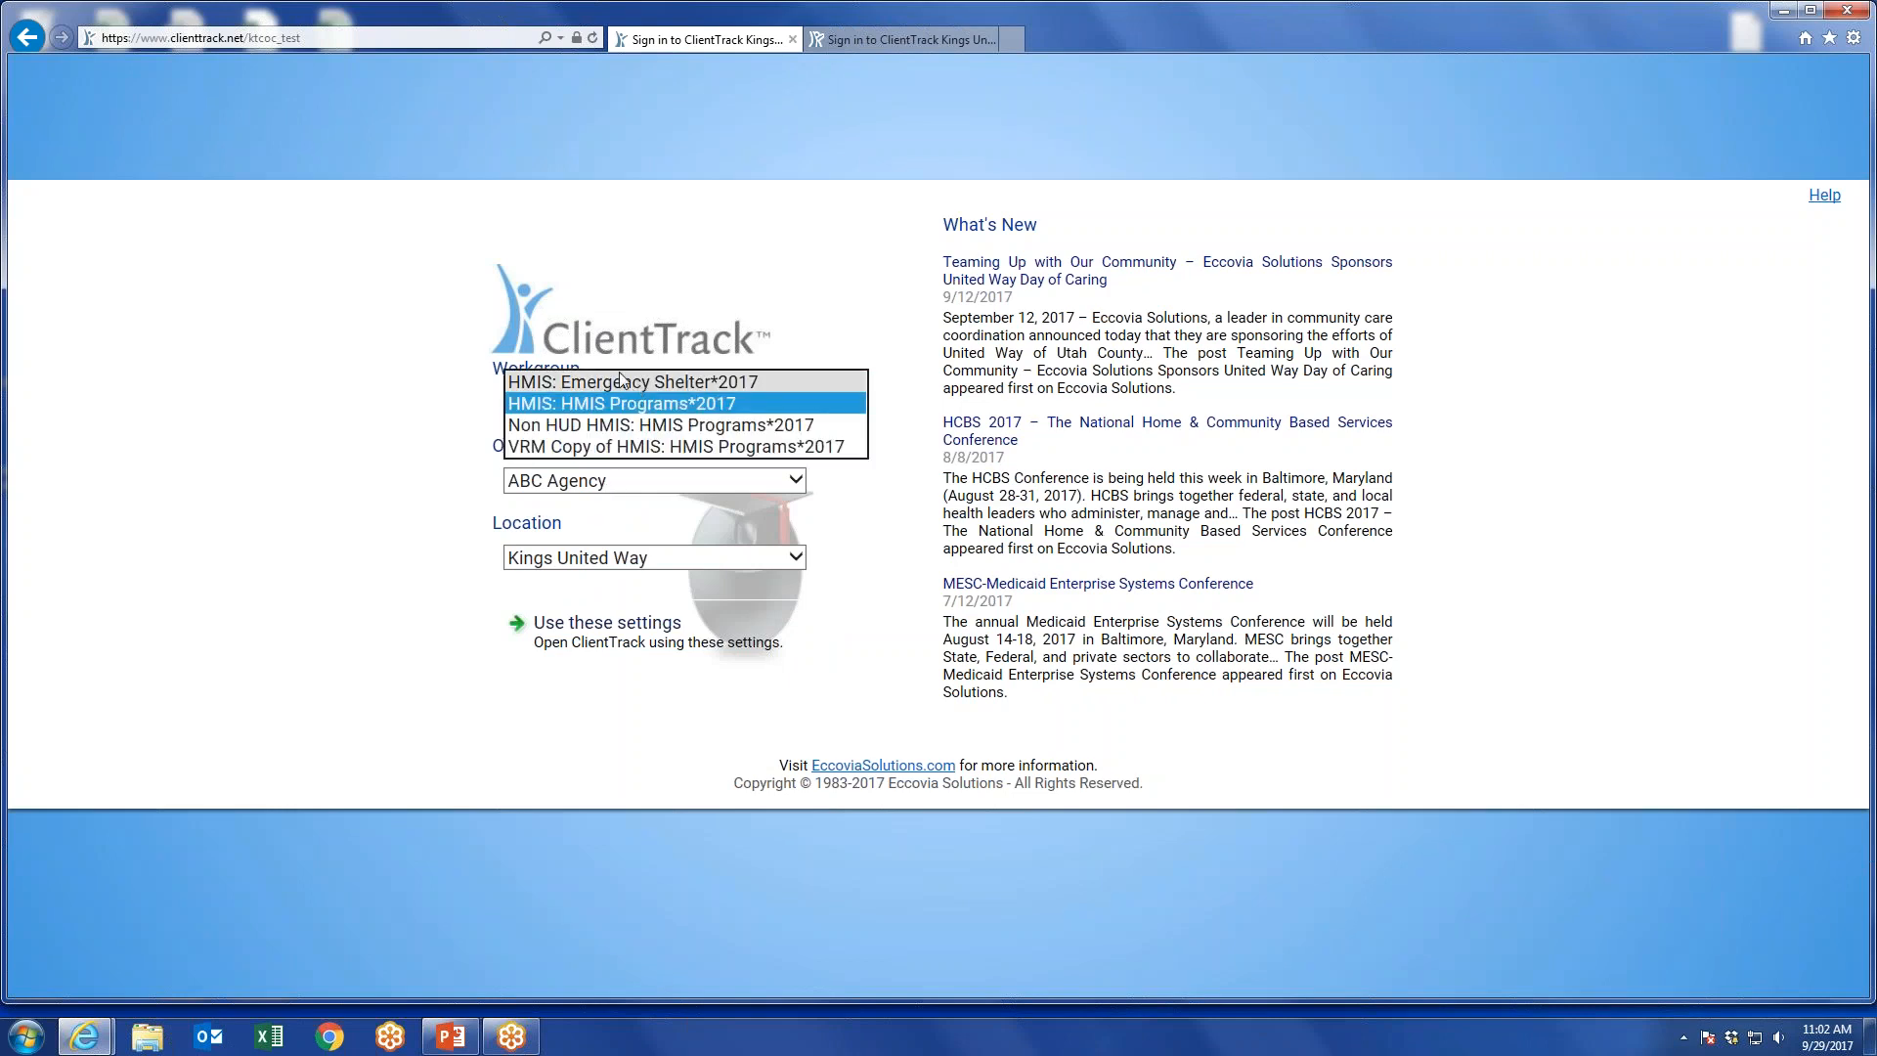
{"action": "left_click", "coordinate": [670, 383]}
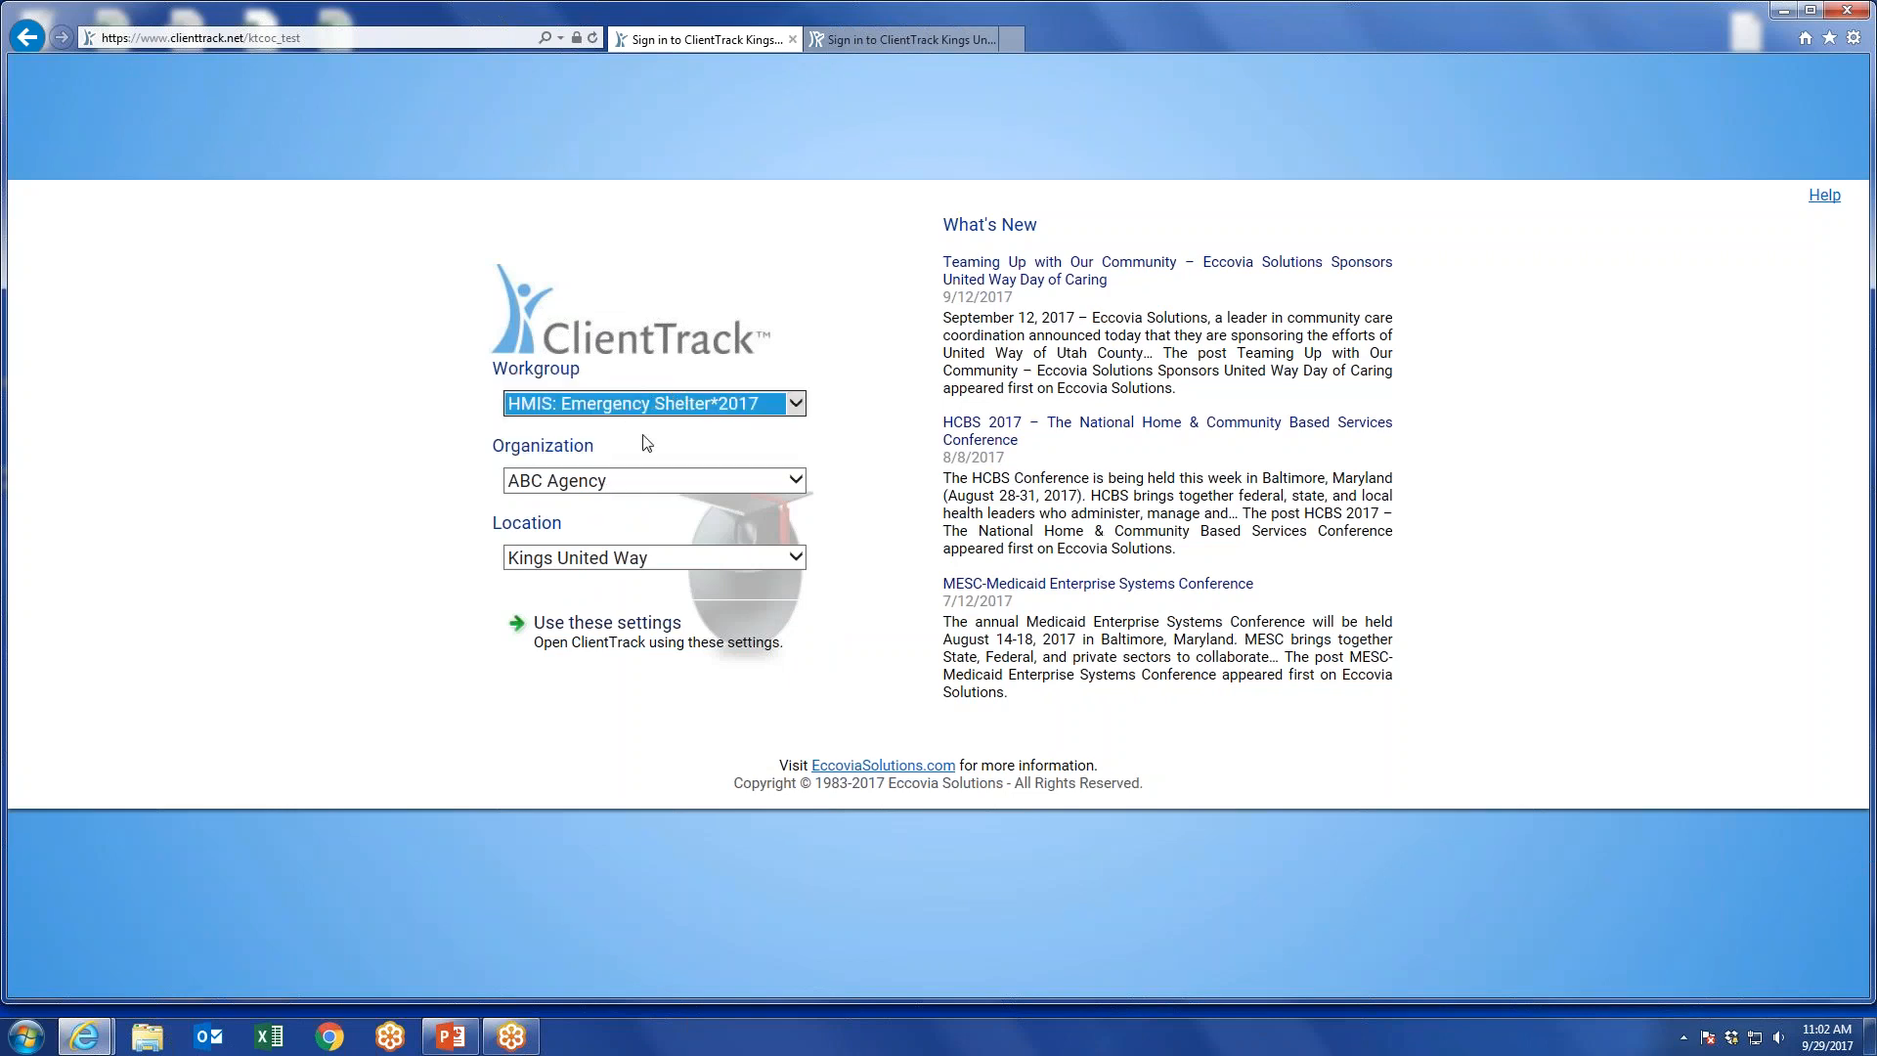
{"action": "left_click", "coordinate": [623, 624]}
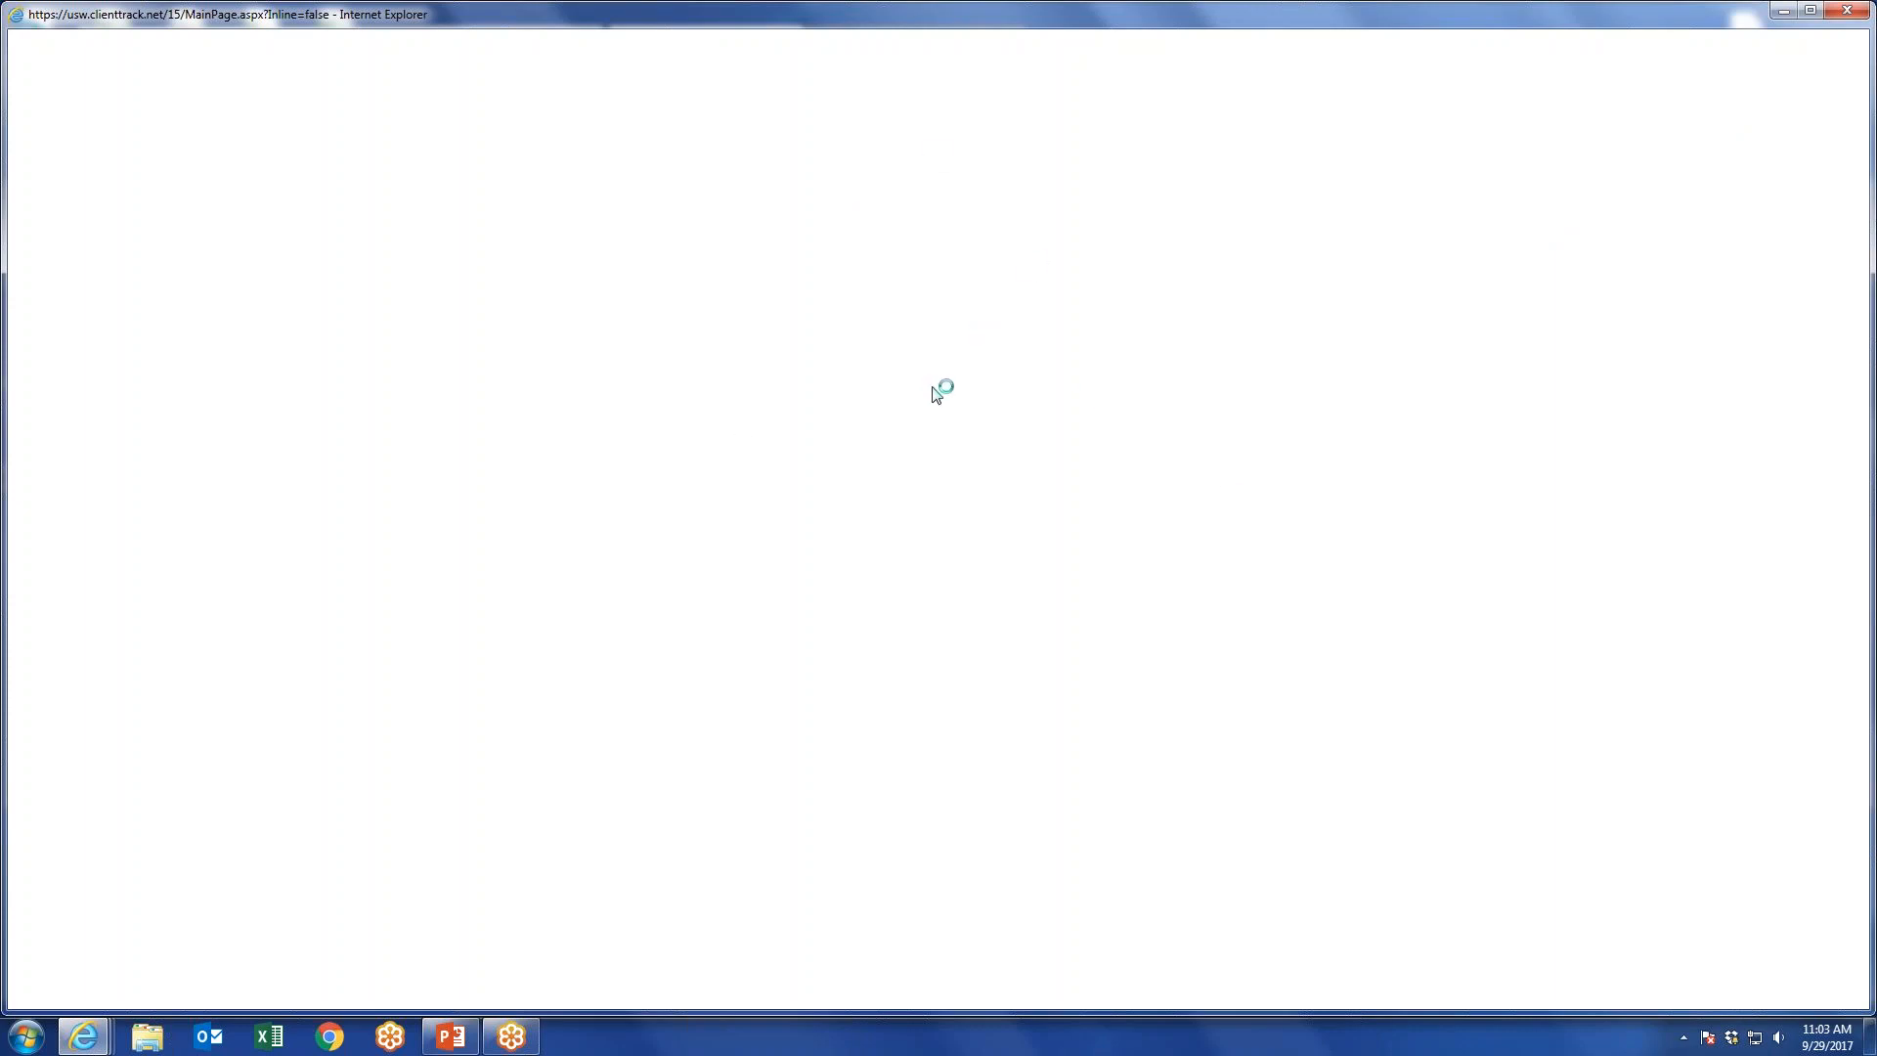
Close the blank window, sign in again with the account password and open ClientTrack with the selected settings.
{"action": "left_click", "coordinate": [1846, 11]}
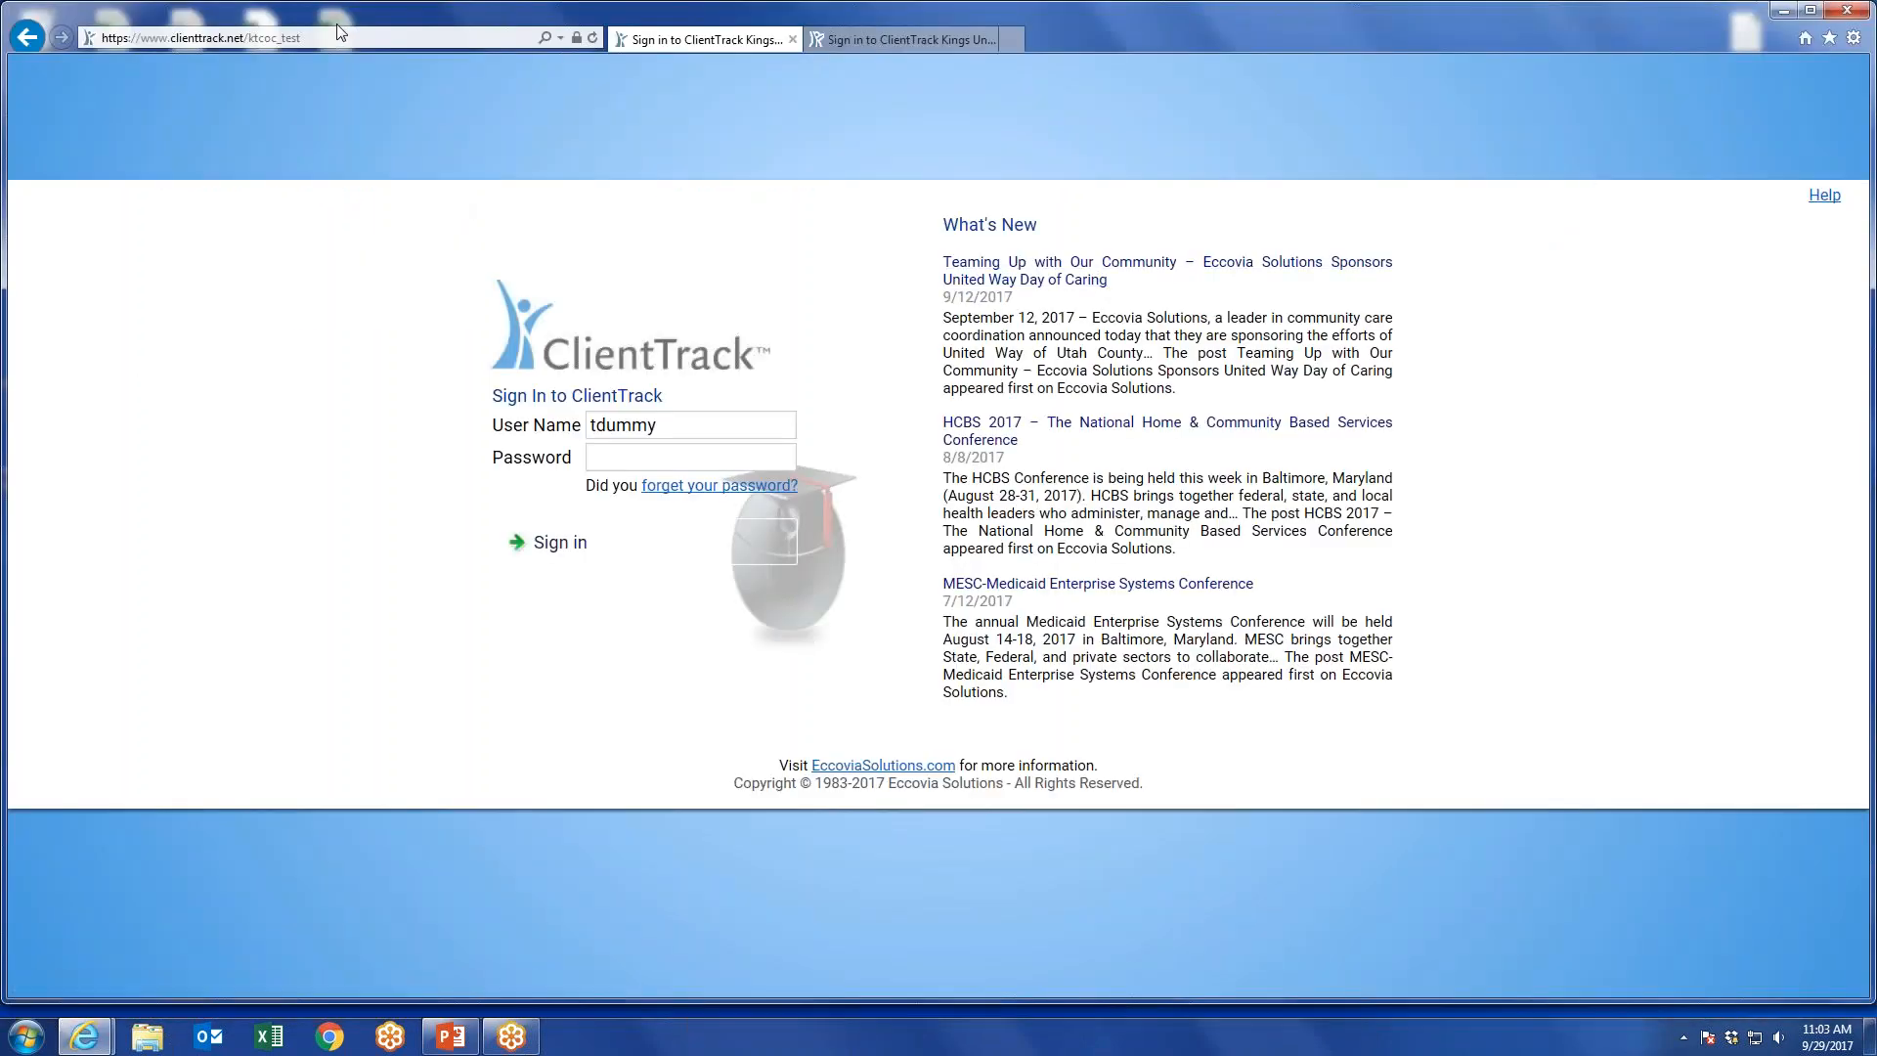
{"action": "left_click", "coordinate": [631, 457]}
{"action": "type", "text": "••••••••"}
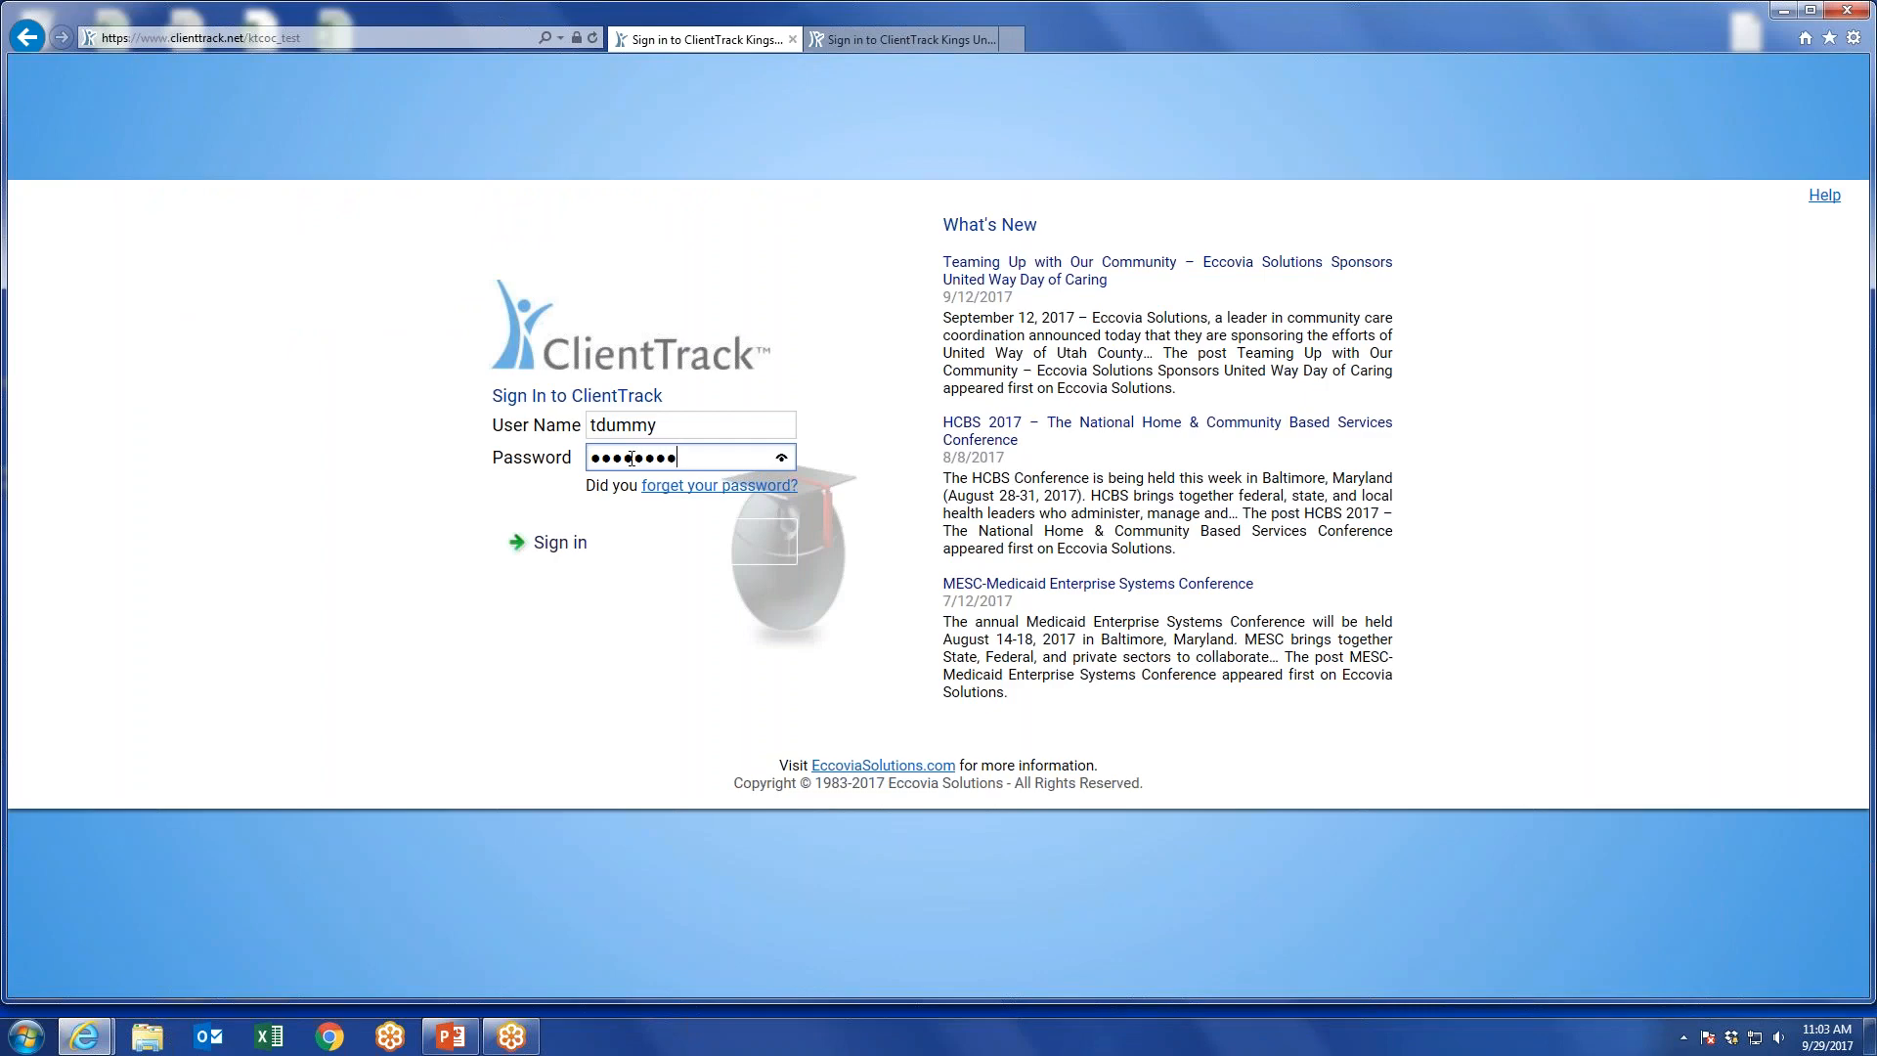
{"action": "key", "text": "Return"}
{"action": "left_click", "coordinate": [646, 606]}
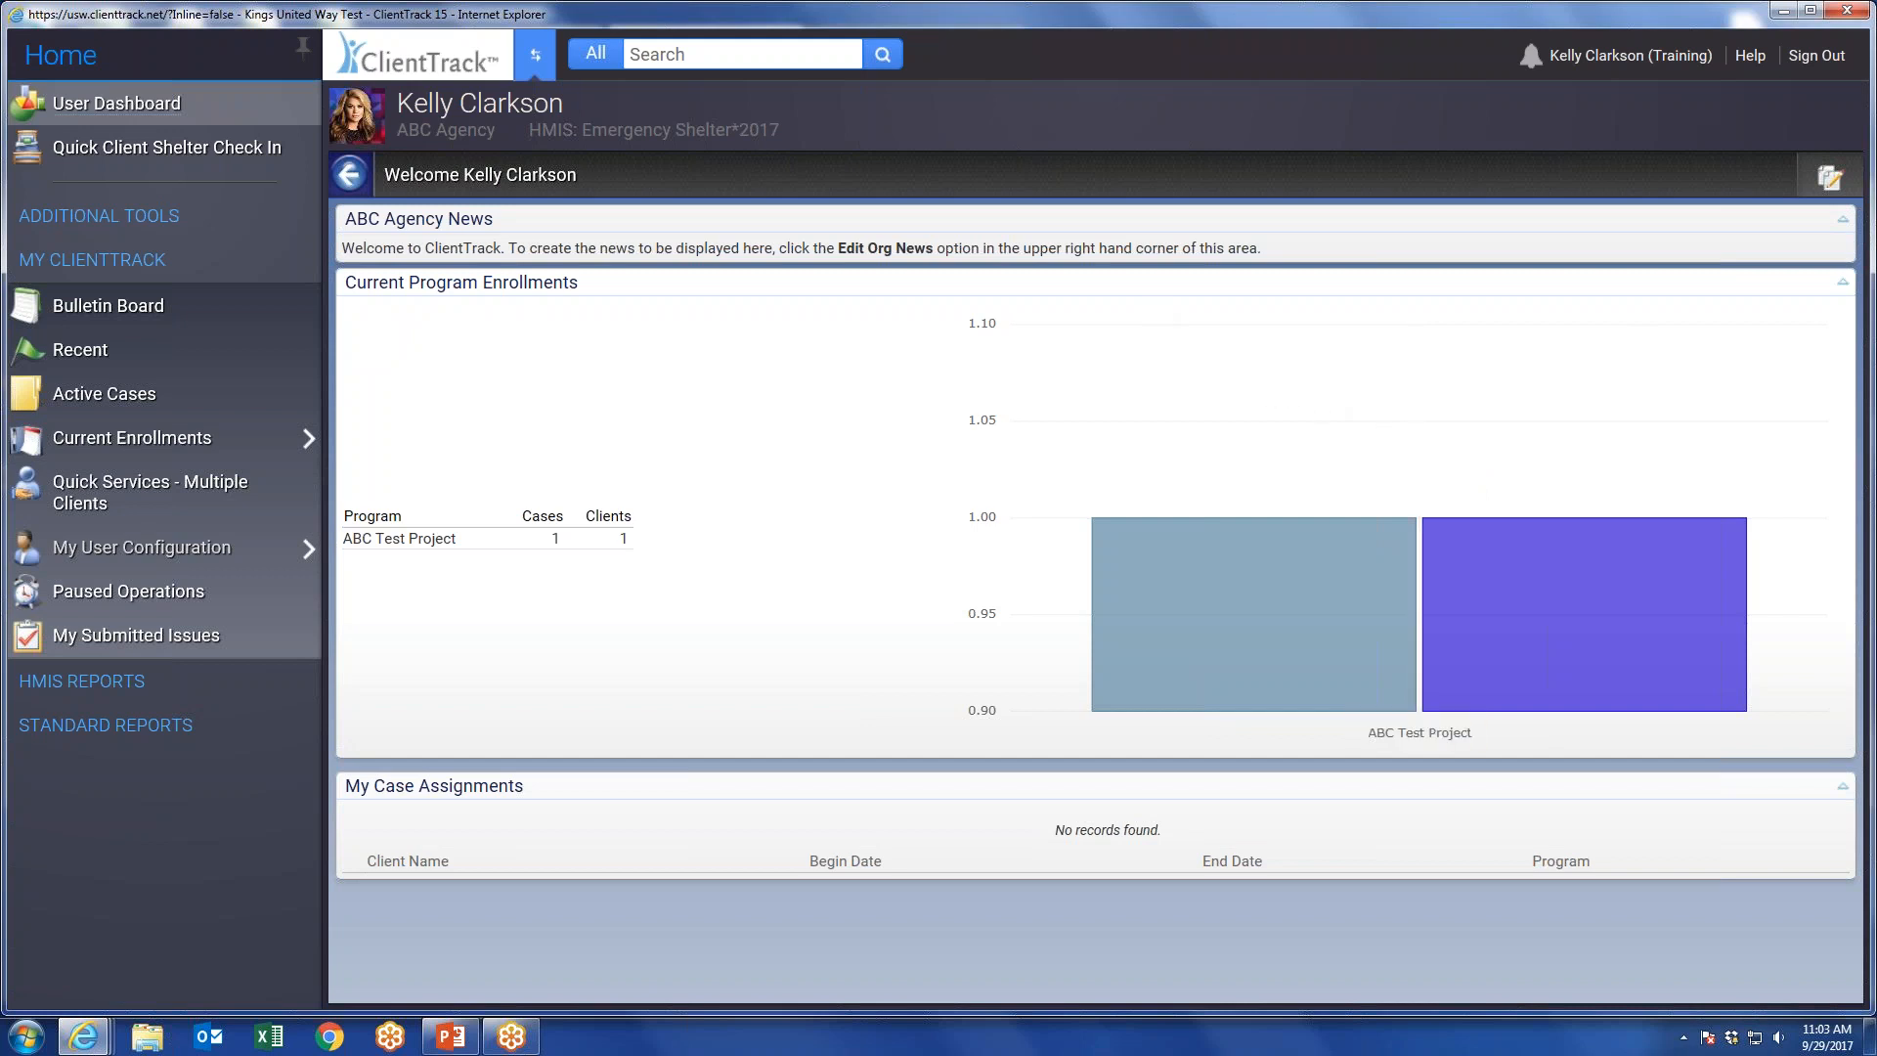
Review the signed-in user's workgroup, organization, location and theme settings, and close them without applying changes.
{"action": "mouse_move", "coordinate": [1650, 61]}
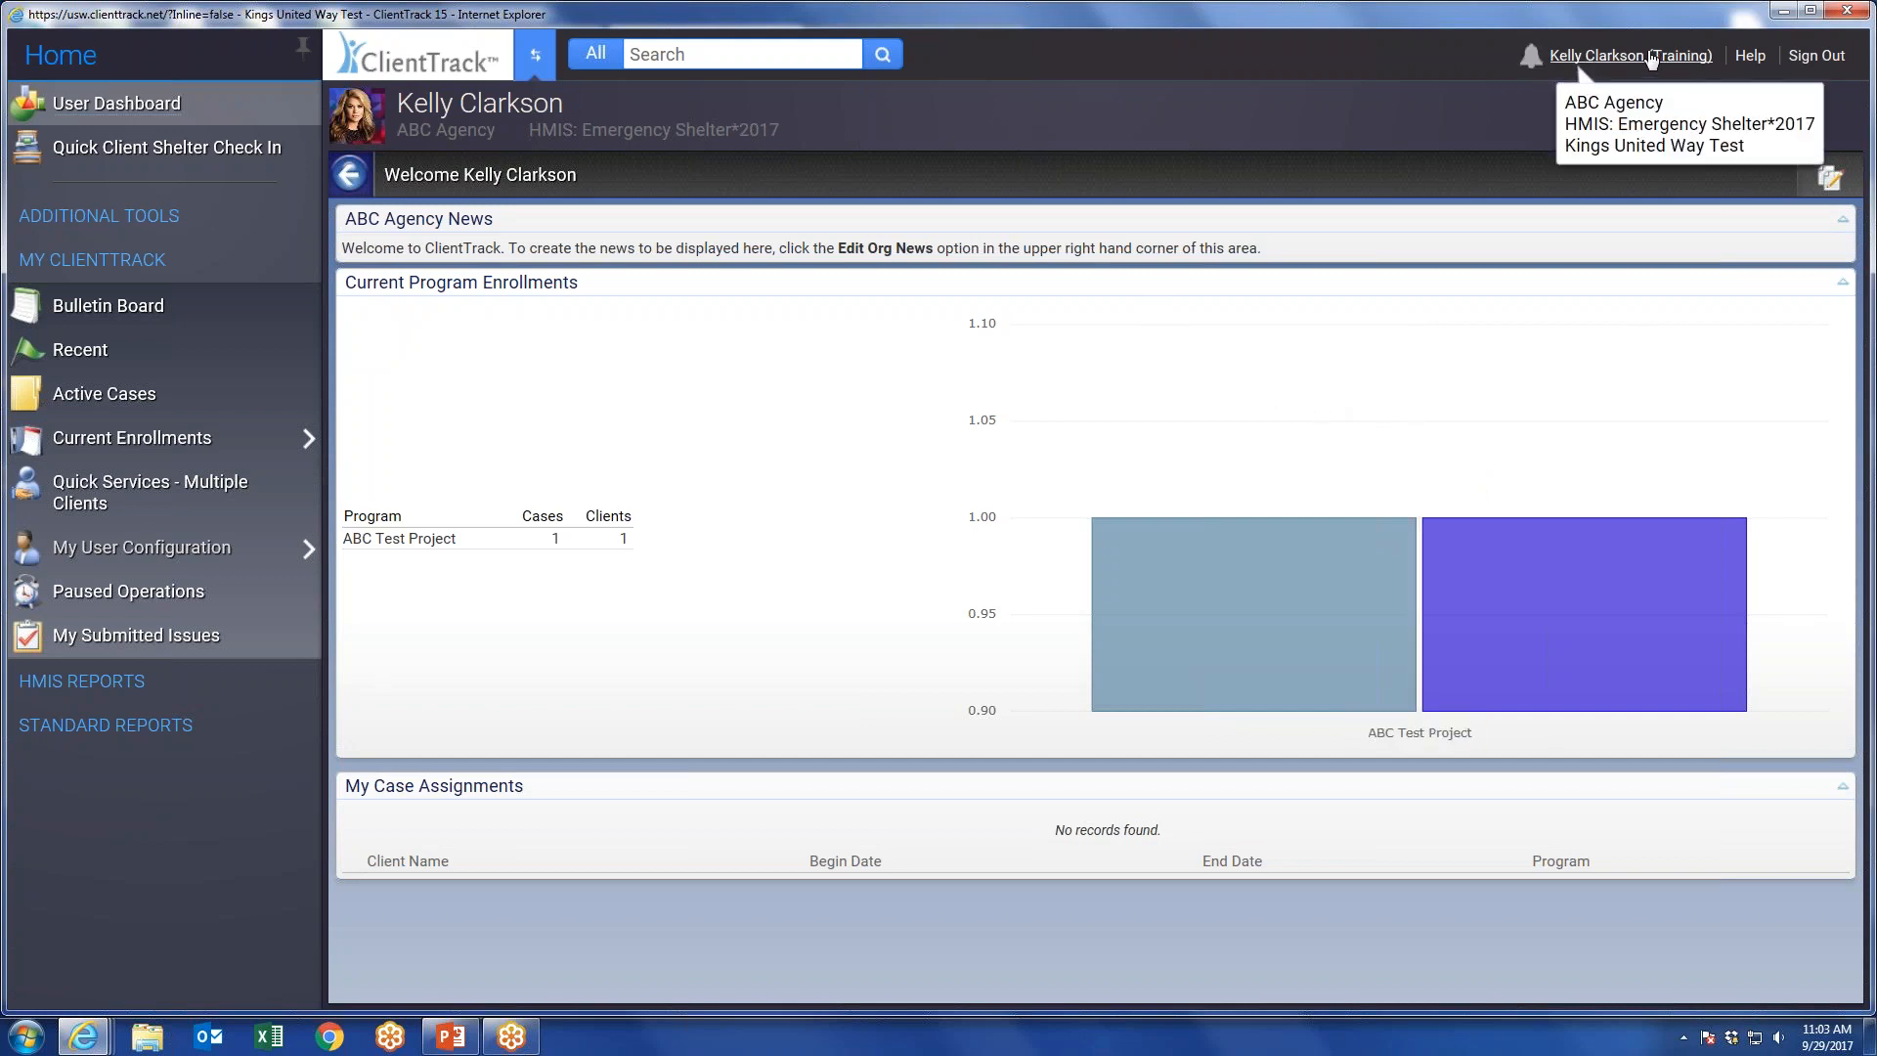
{"action": "left_click", "coordinate": [1599, 64]}
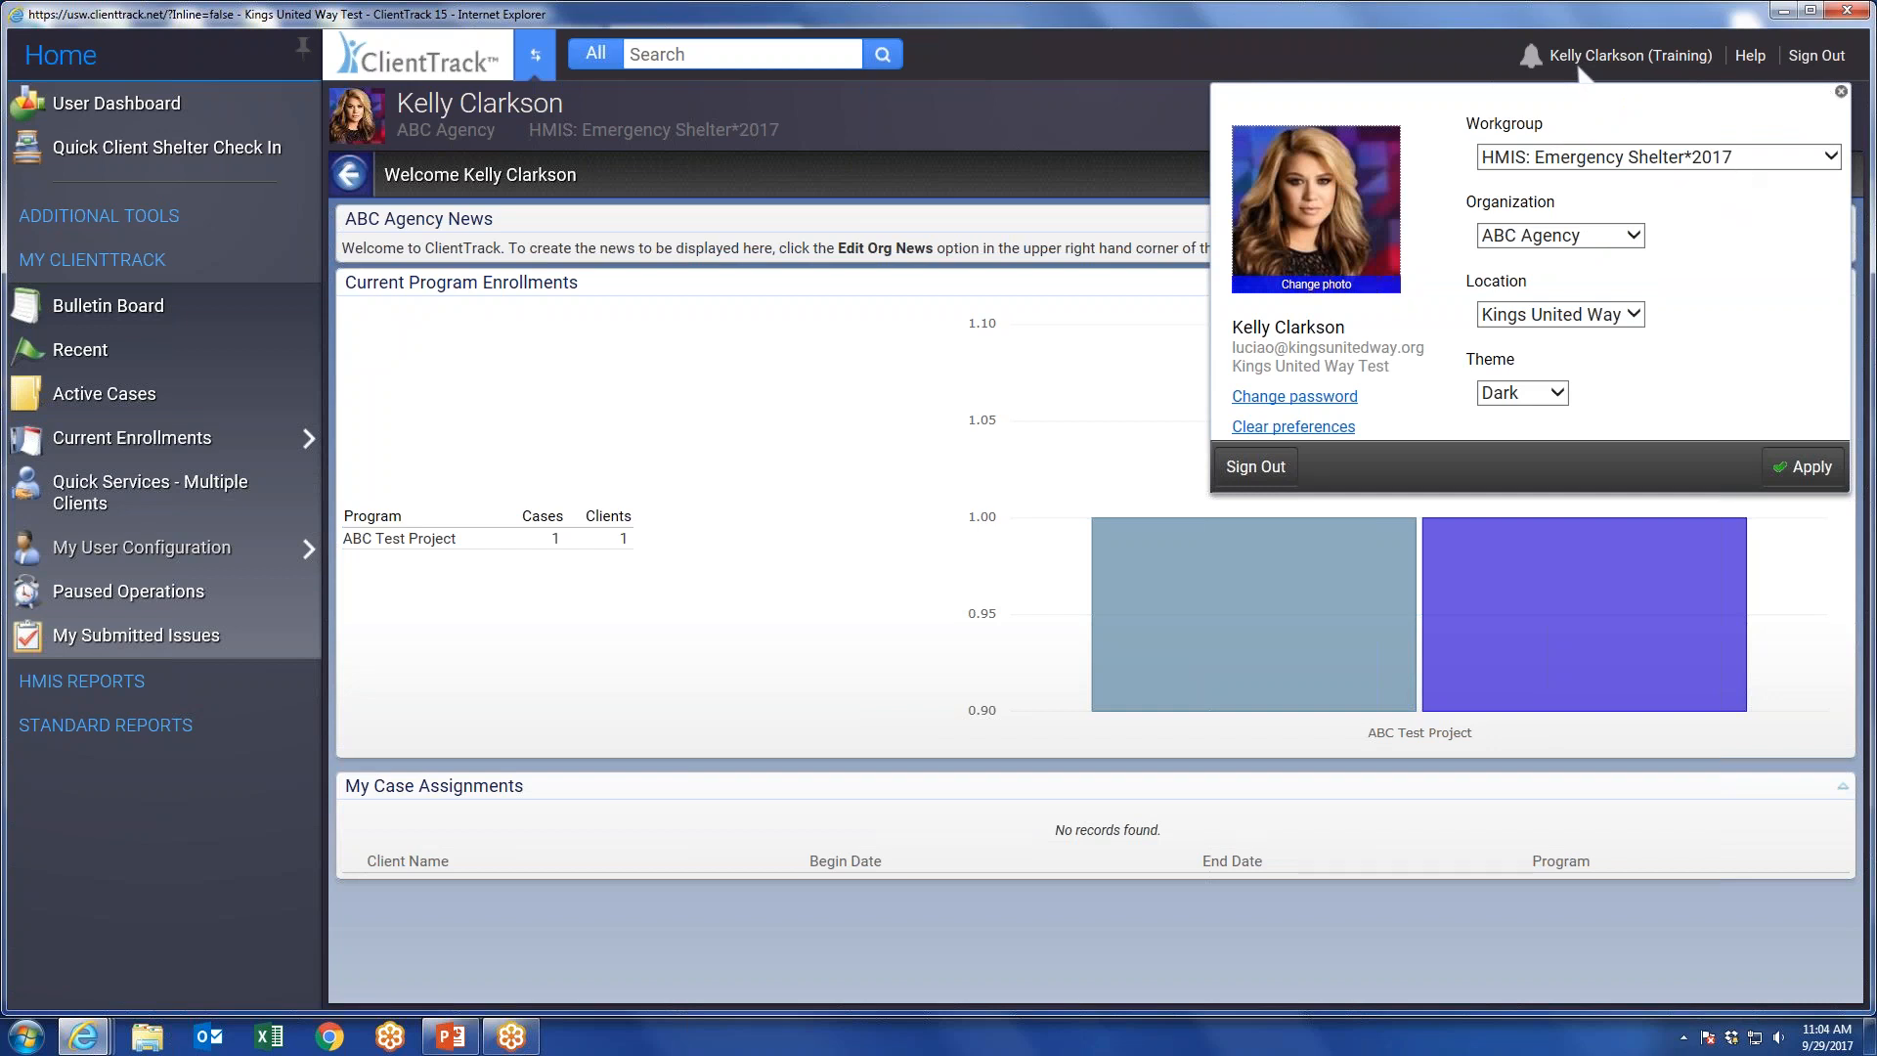
{"action": "left_click", "coordinate": [1840, 93]}
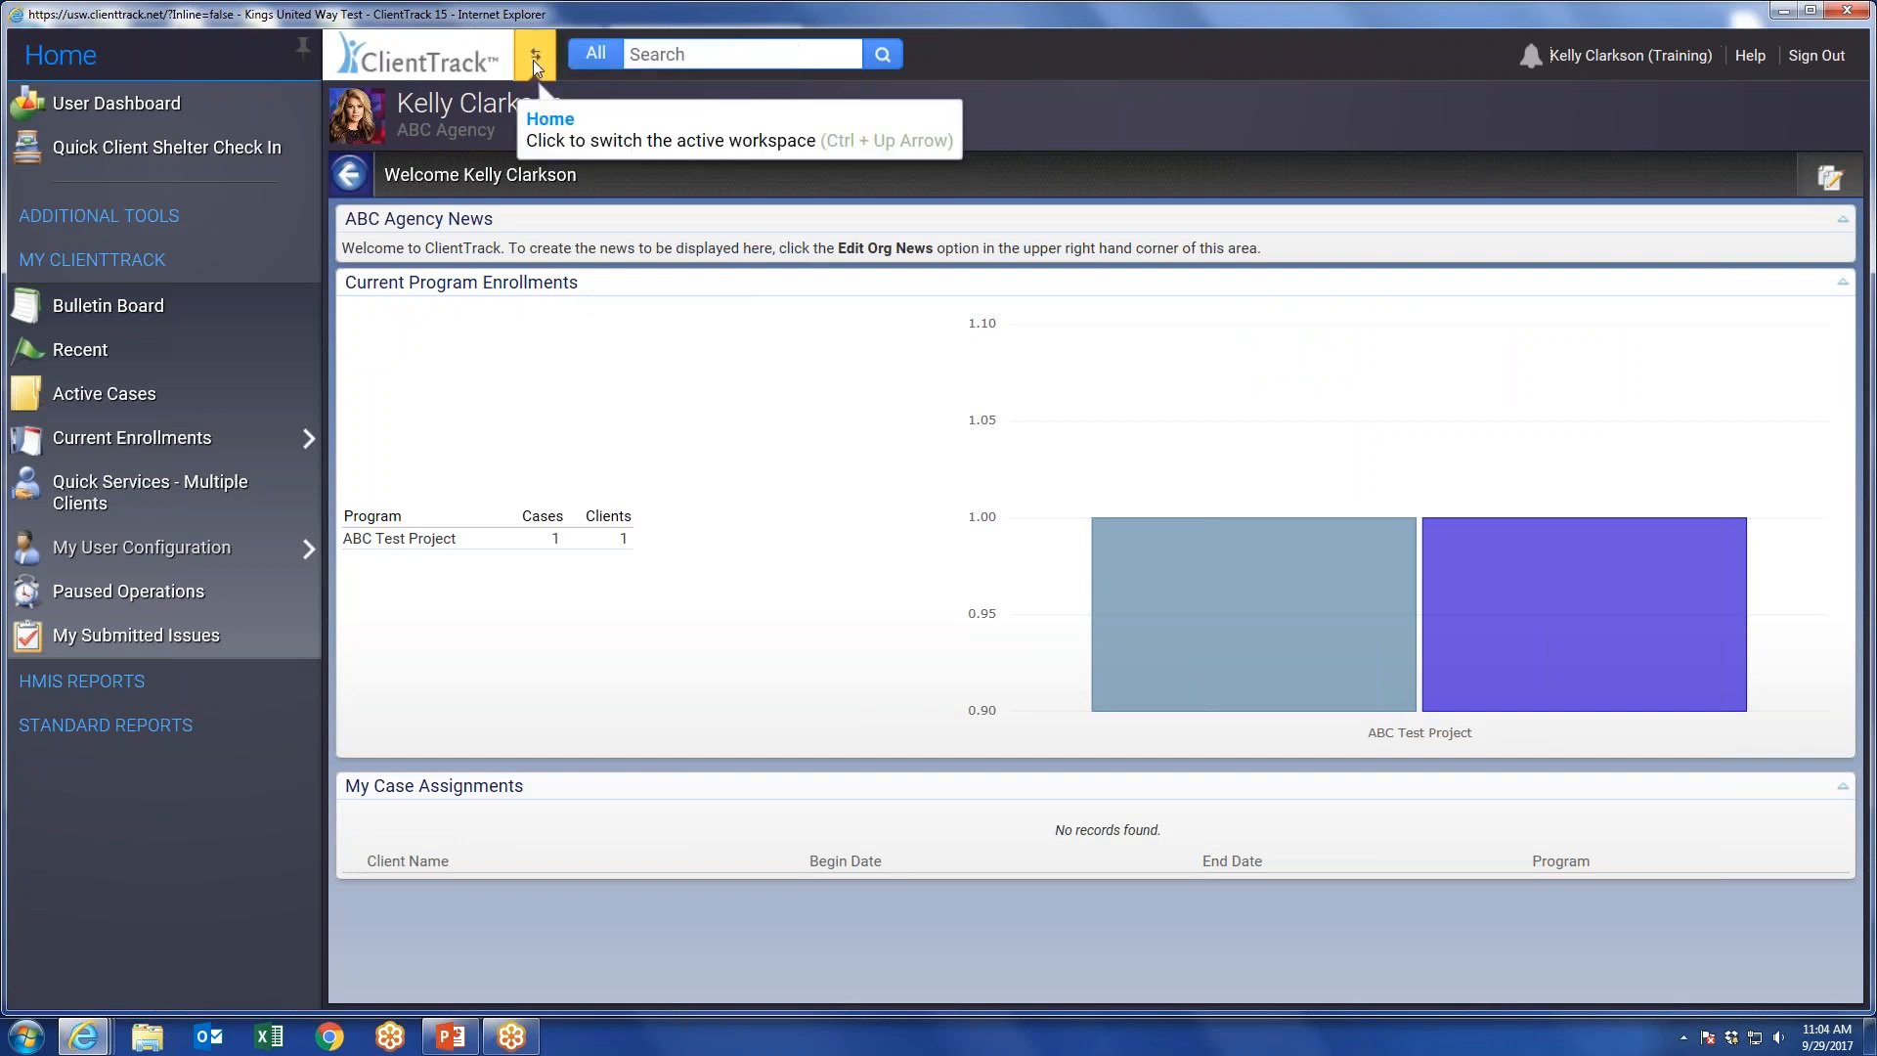
Switch to the Clients workspace and open the Shelter Intake workflow.
{"action": "left_click", "coordinate": [533, 66]}
{"action": "left_click", "coordinate": [720, 574]}
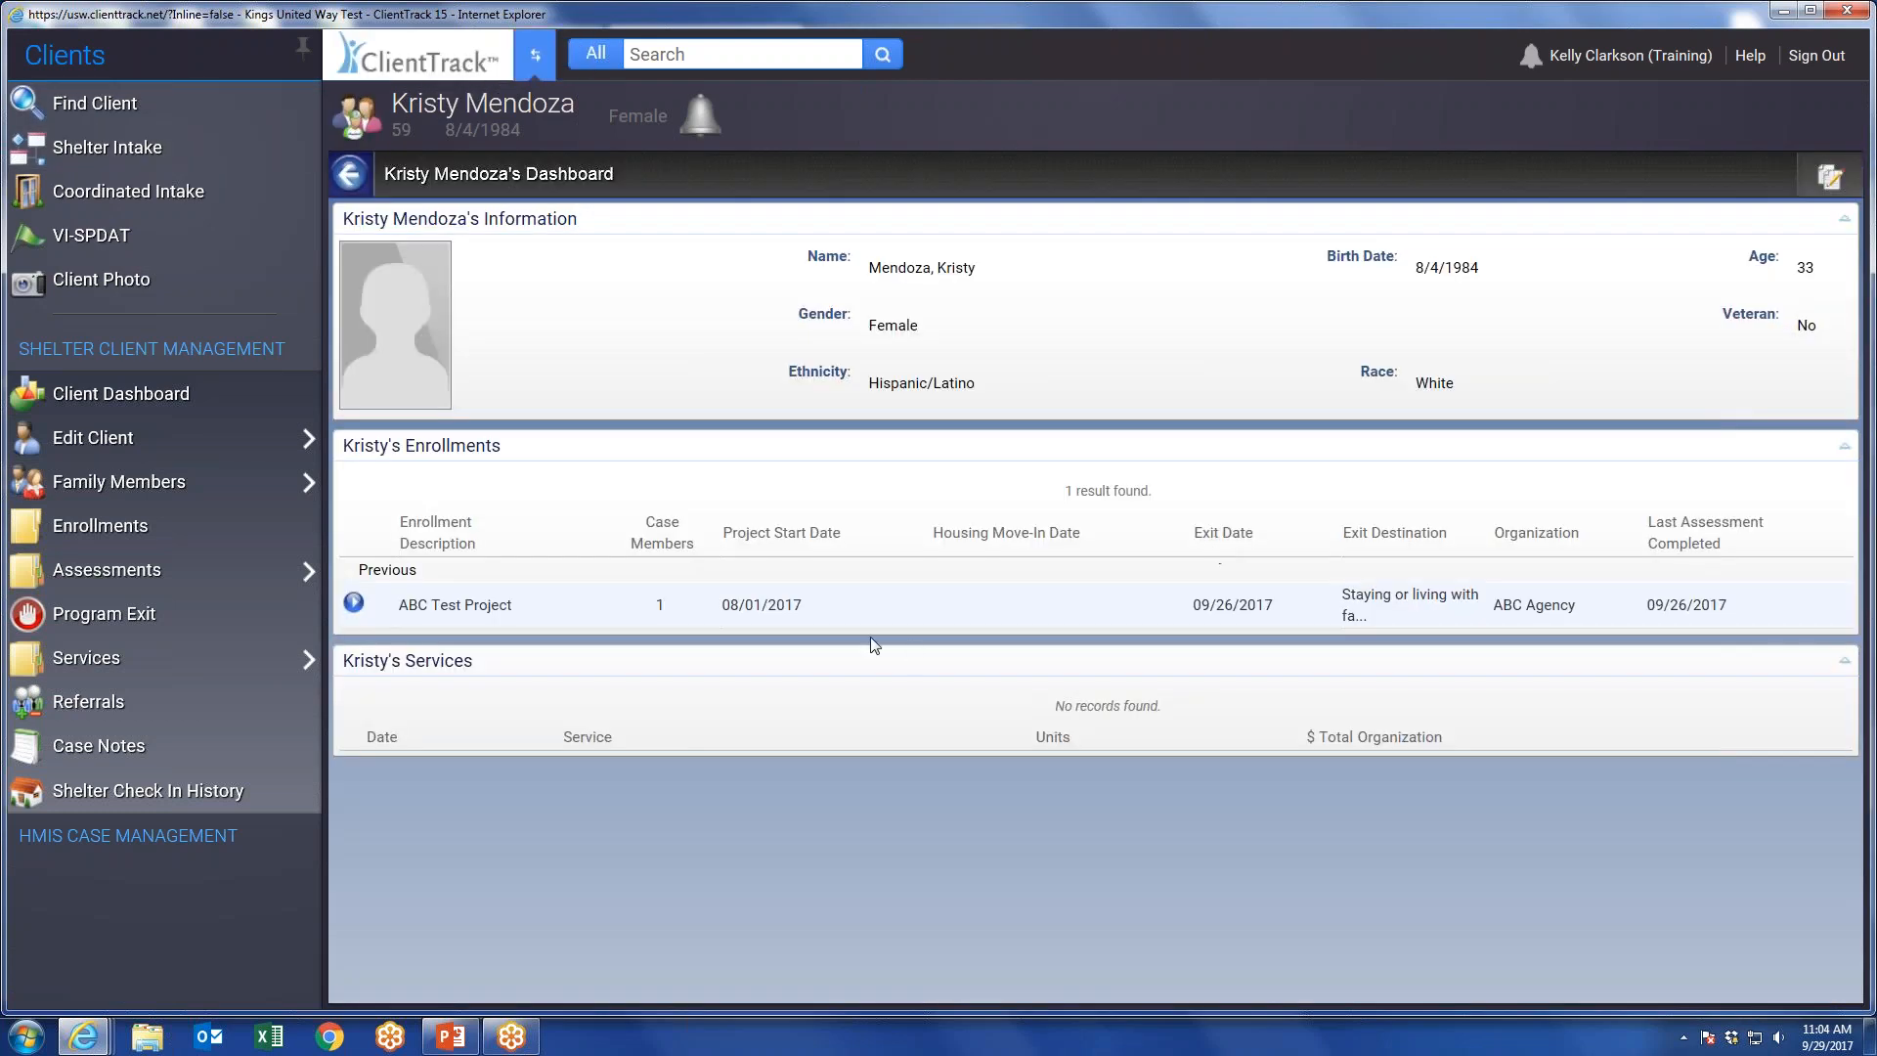
{"action": "left_click", "coordinate": [533, 57]}
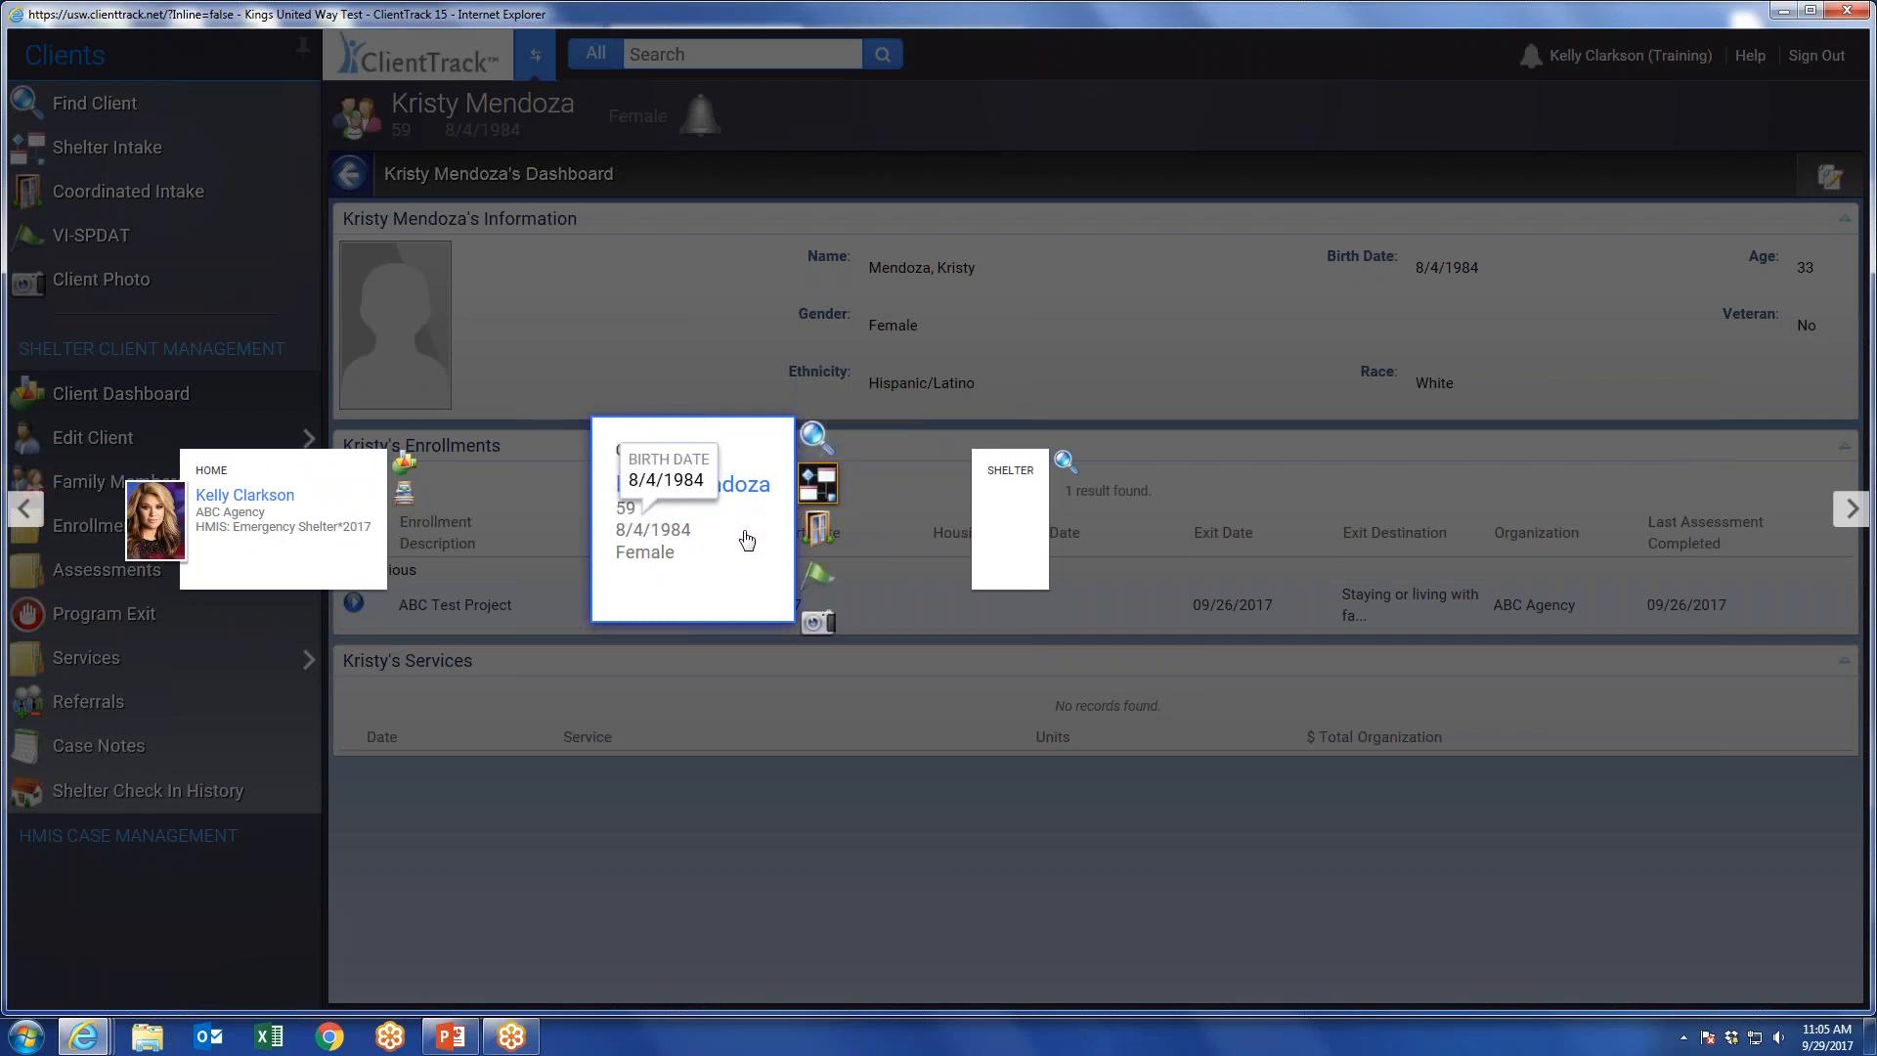
{"action": "left_click", "coordinate": [819, 492]}
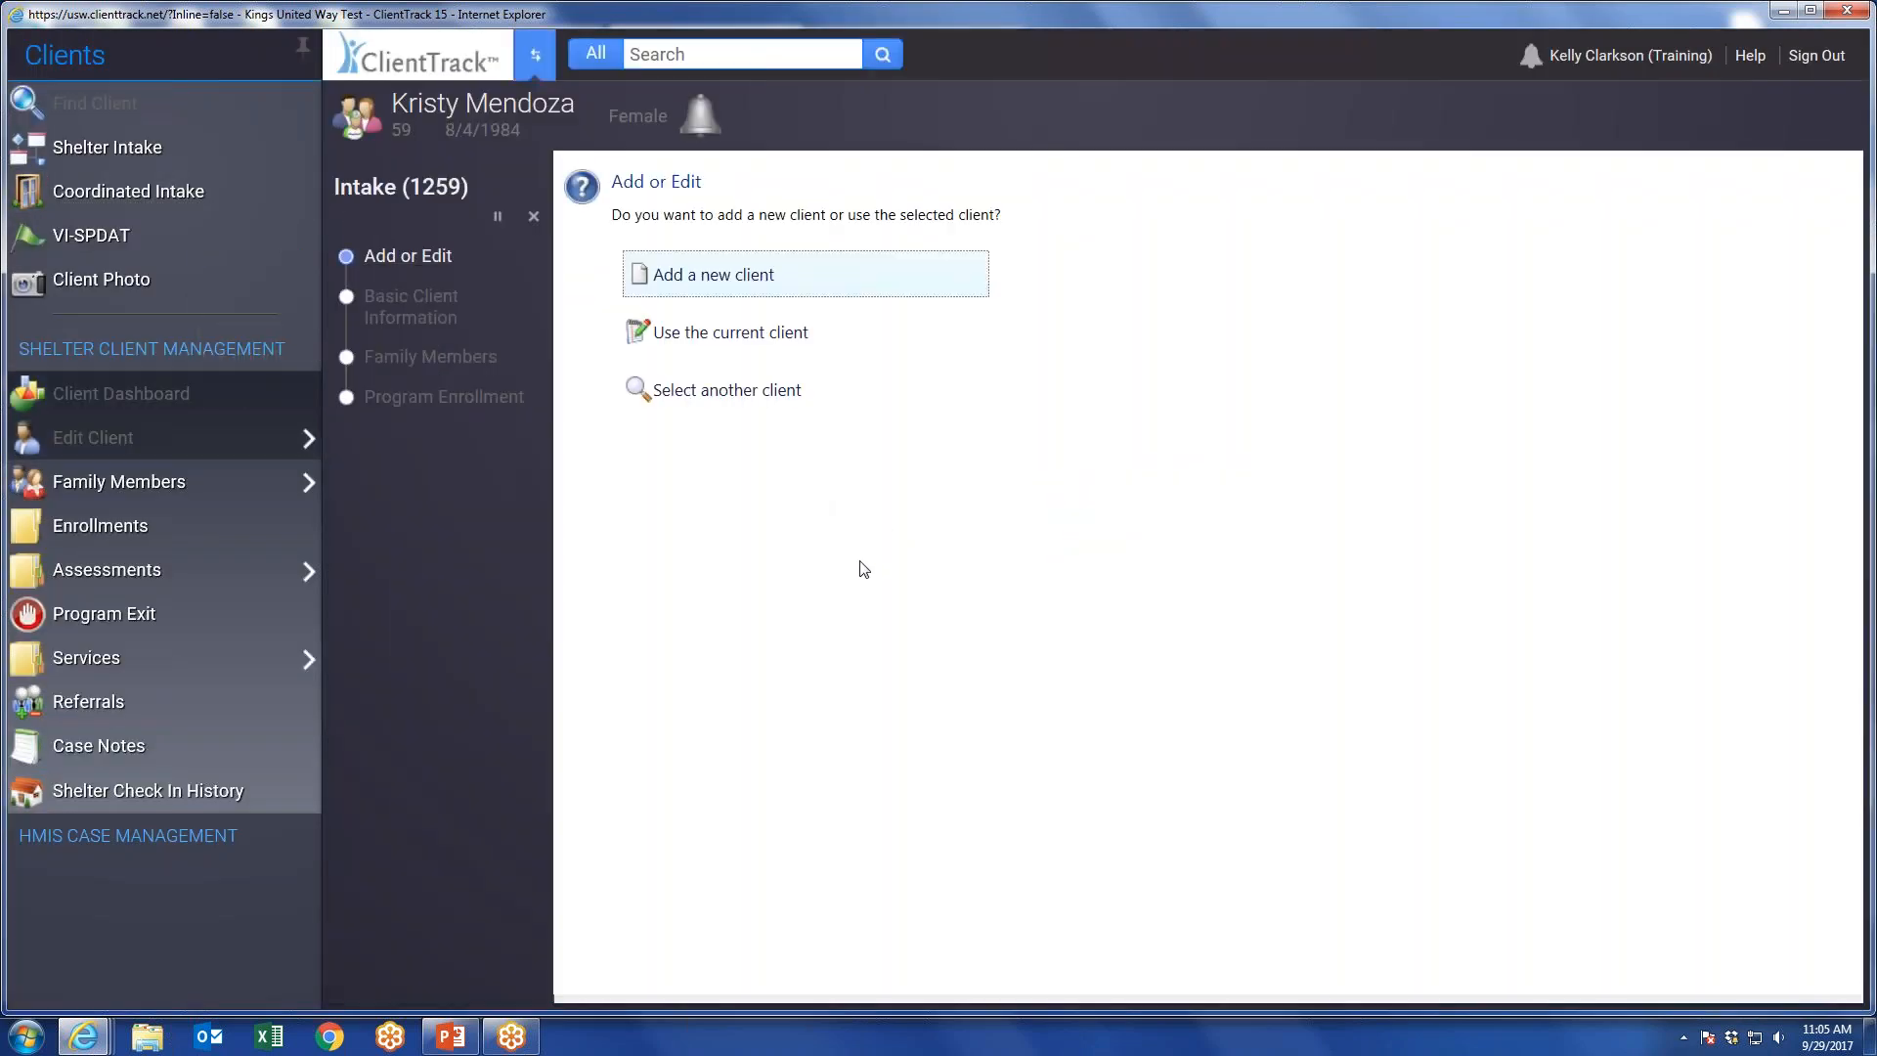
Switch to the Home workspace and open the Quick Client Shelter Check In form.
{"action": "left_click", "coordinate": [533, 58]}
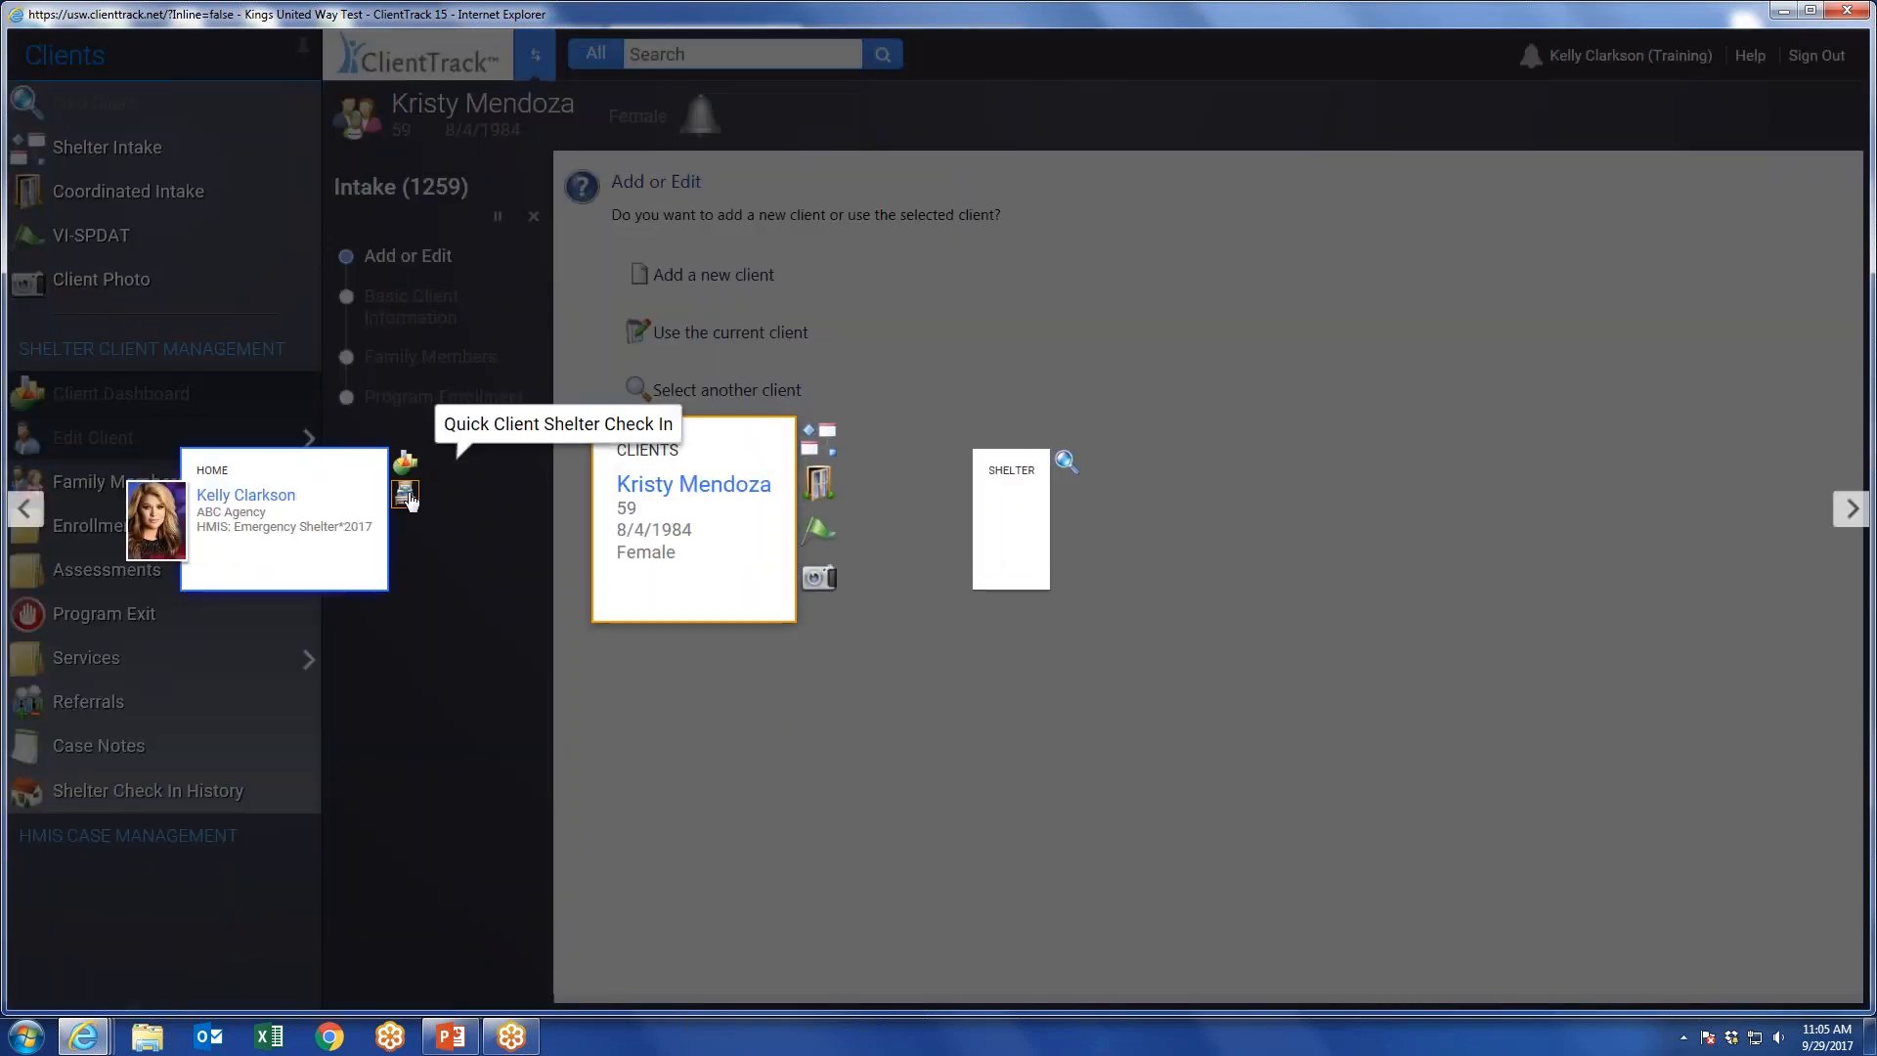
{"action": "left_click", "coordinate": [406, 497]}
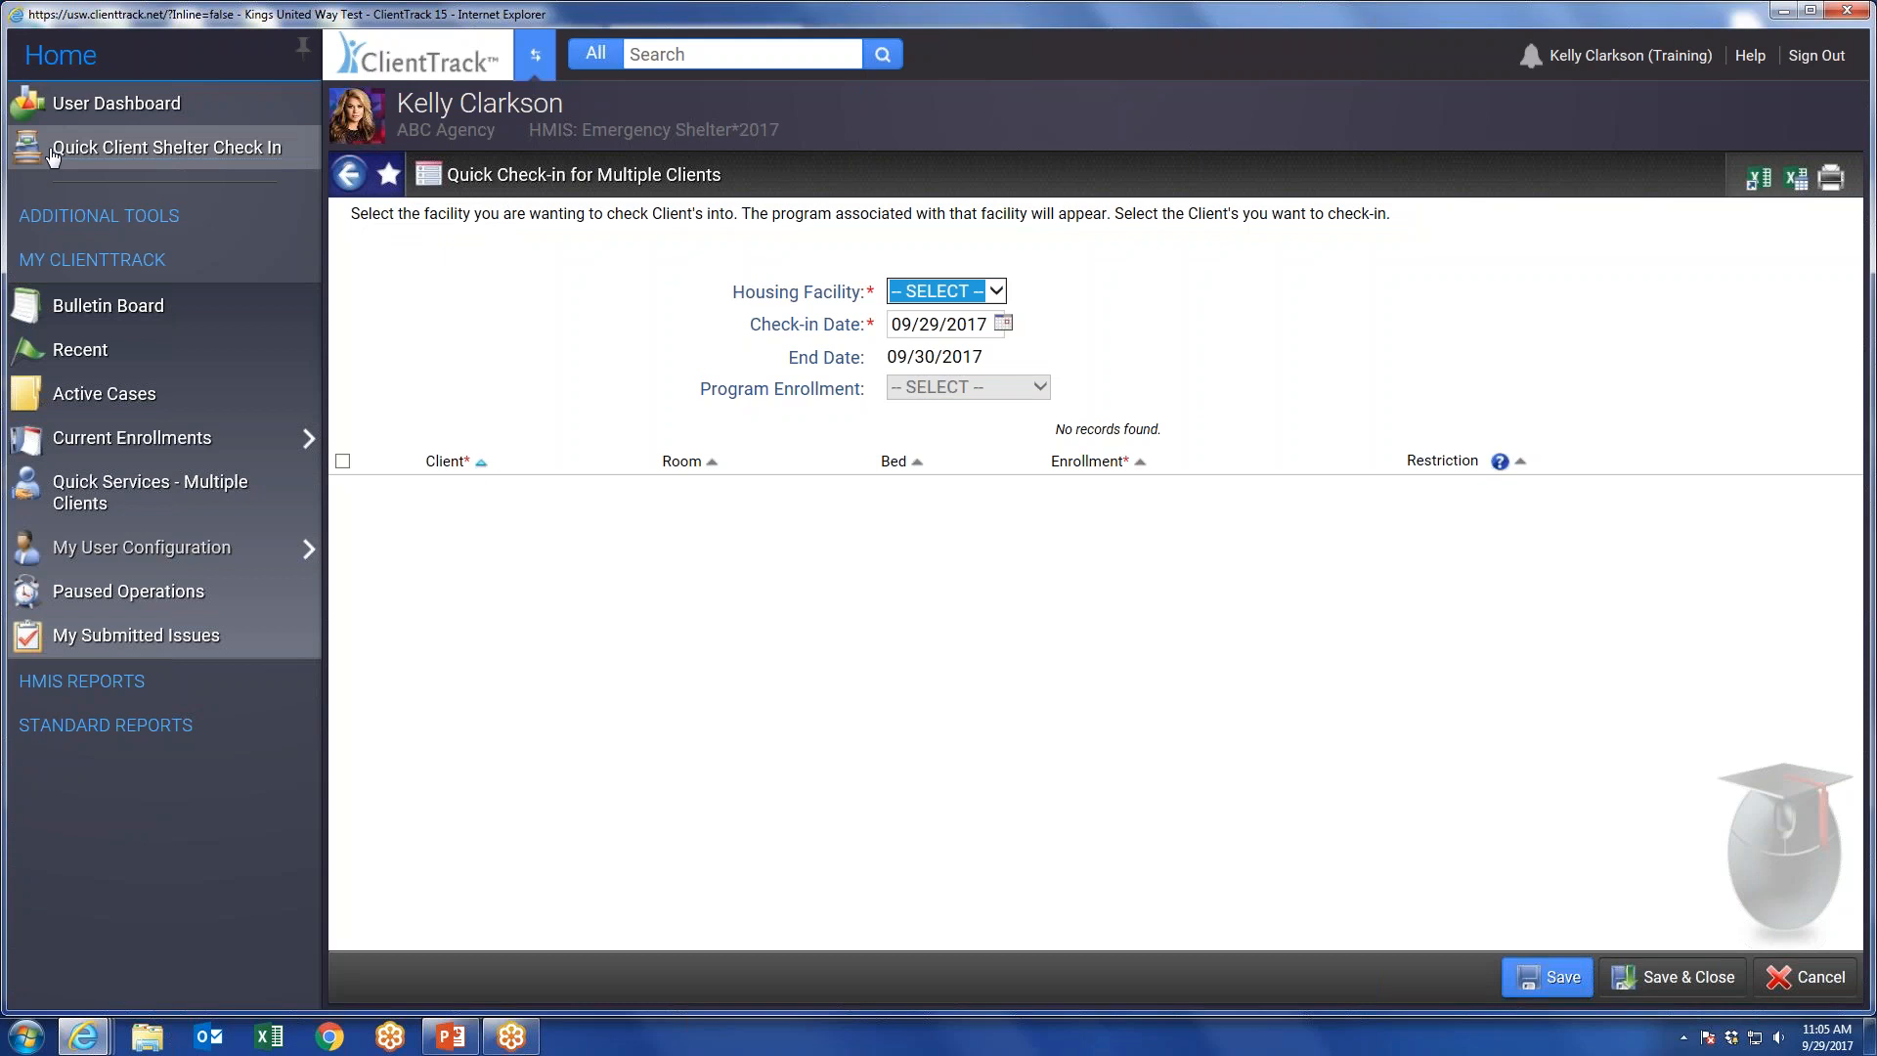
{"action": "left_click", "coordinate": [536, 52]}
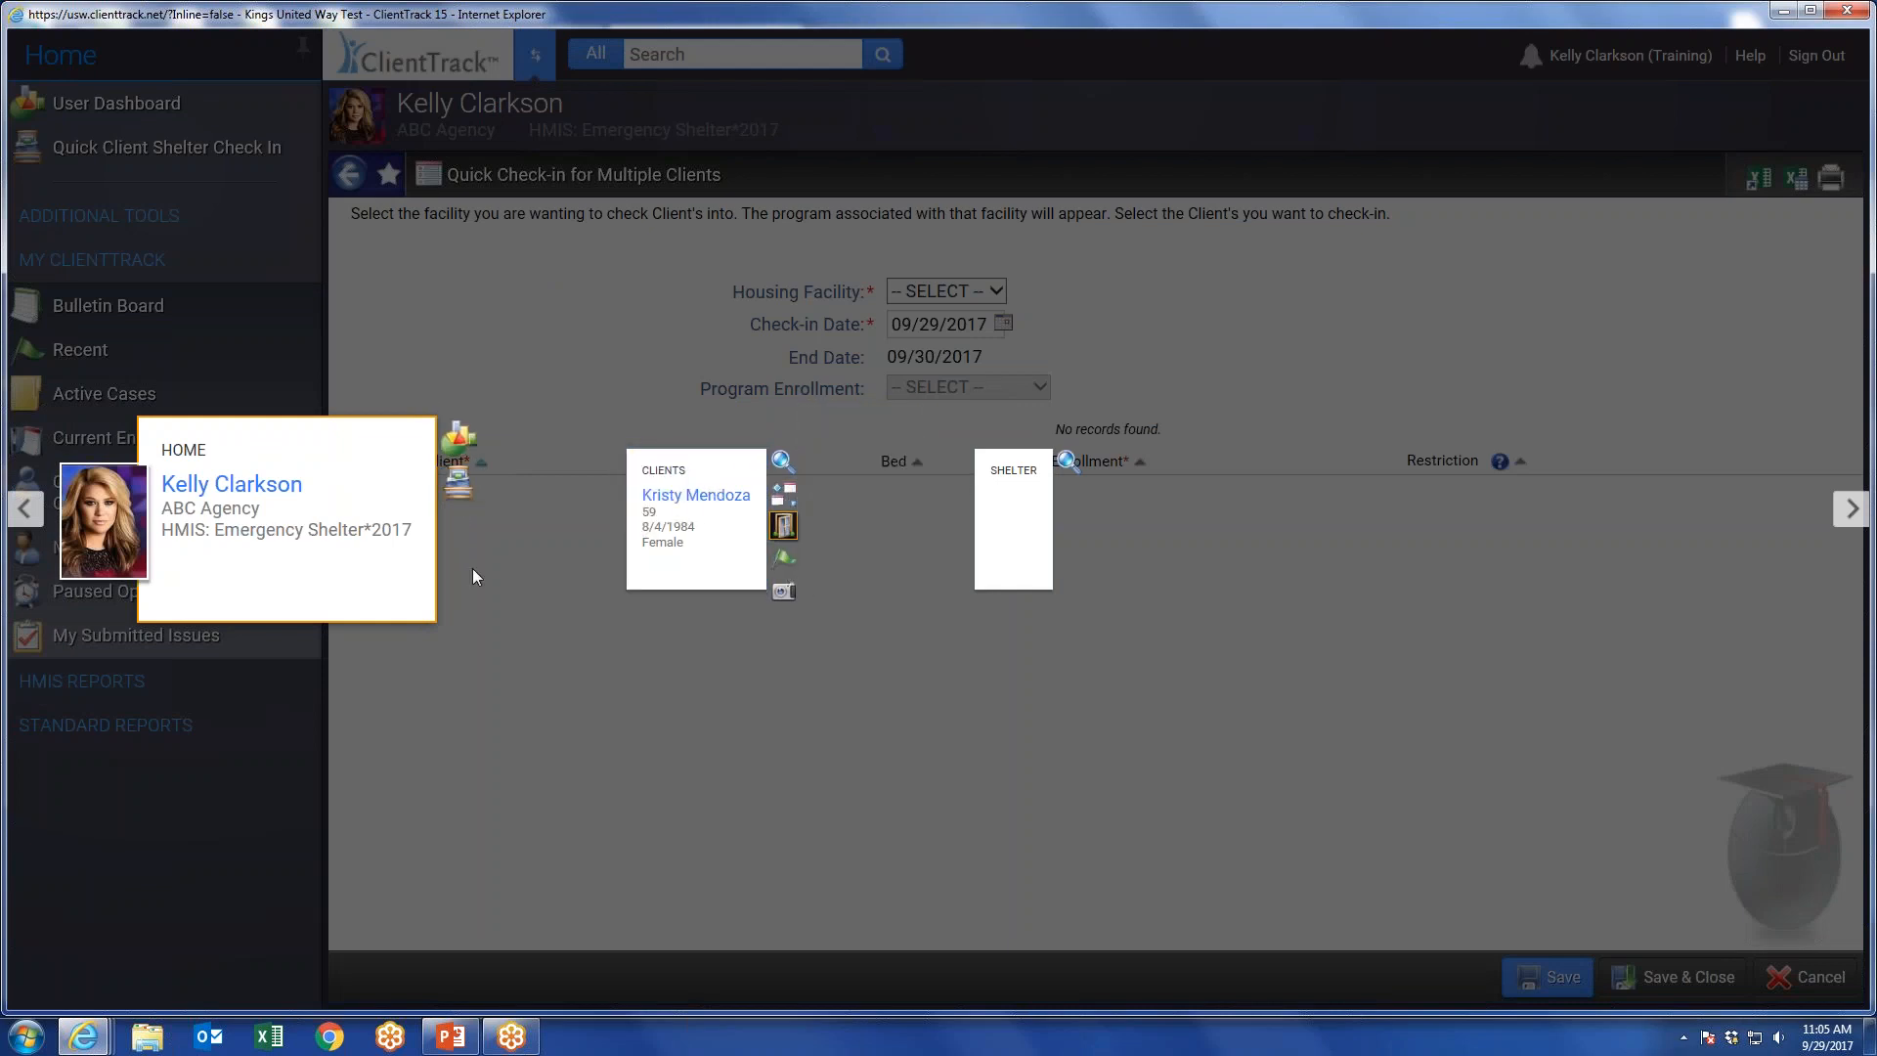
{"action": "left_click", "coordinate": [303, 583]}
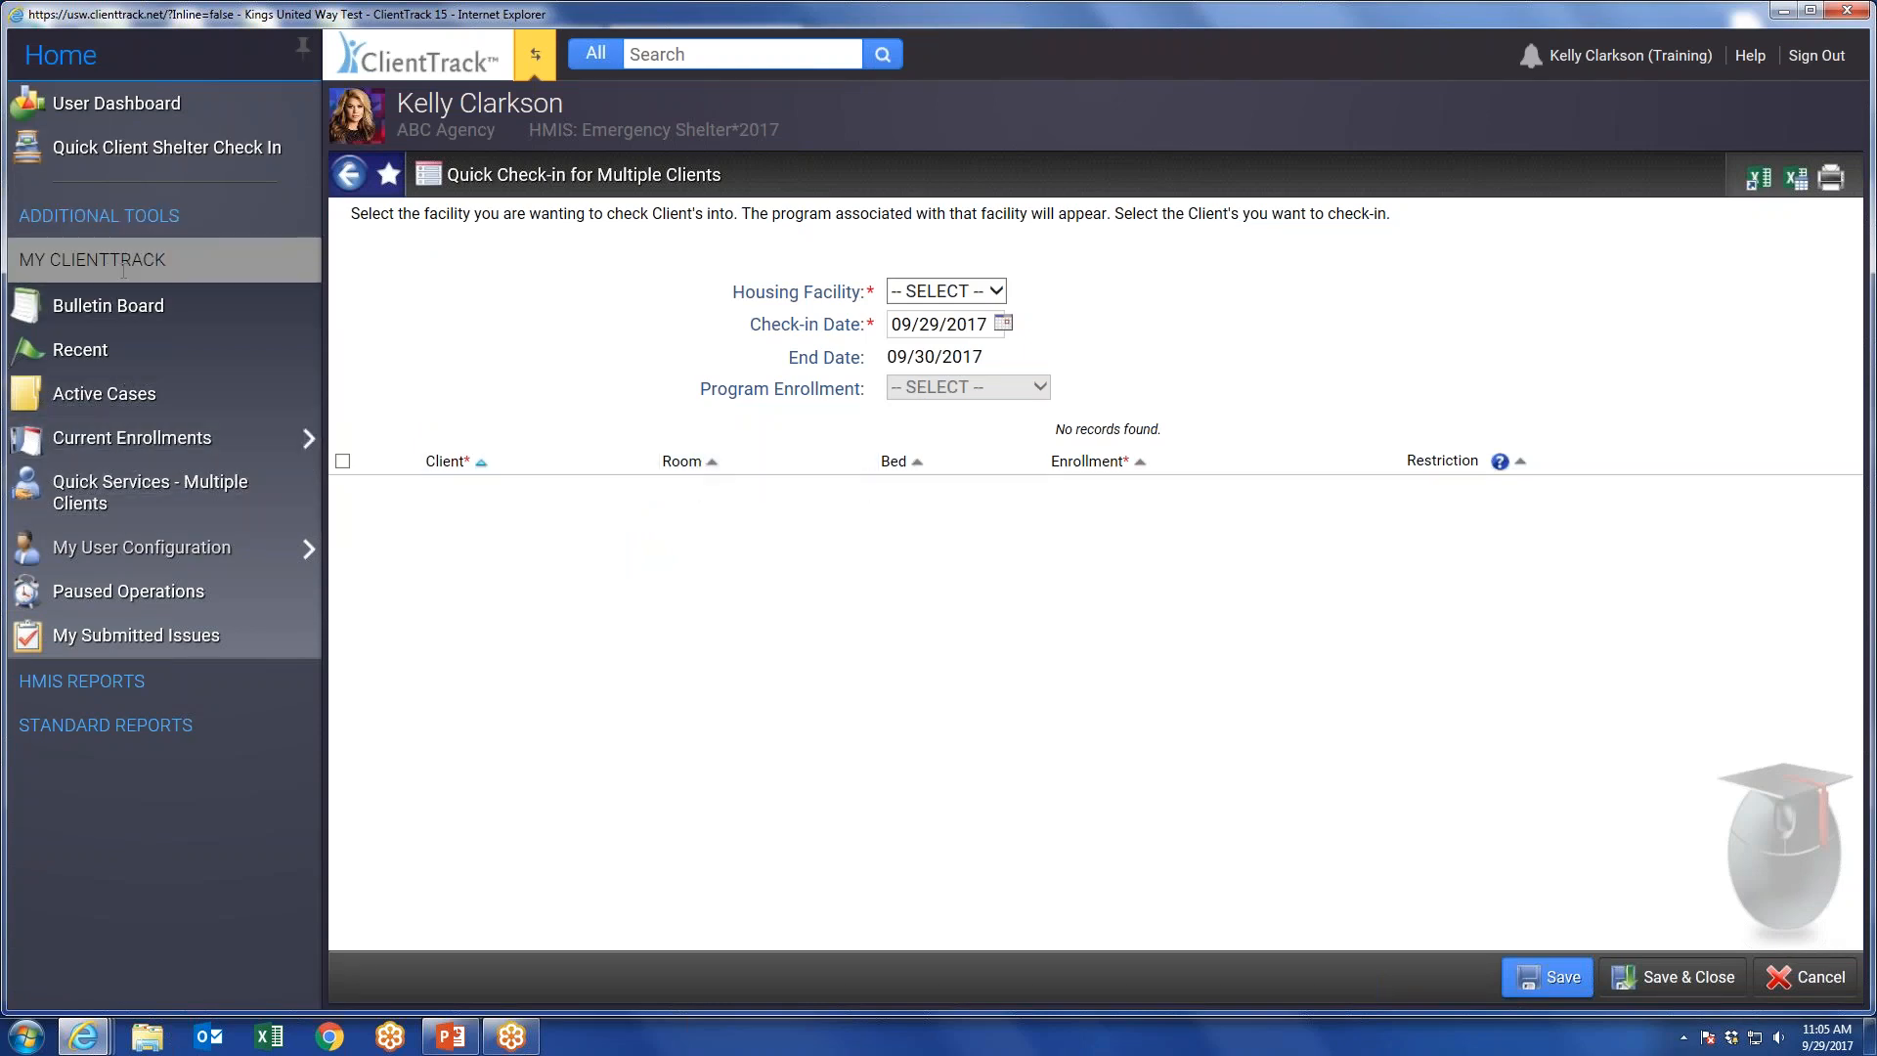
Examine the available HMIS Reports, including HUD exports and System Performance Measures, and the Standard Reports.
{"action": "left_click", "coordinate": [112, 684]}
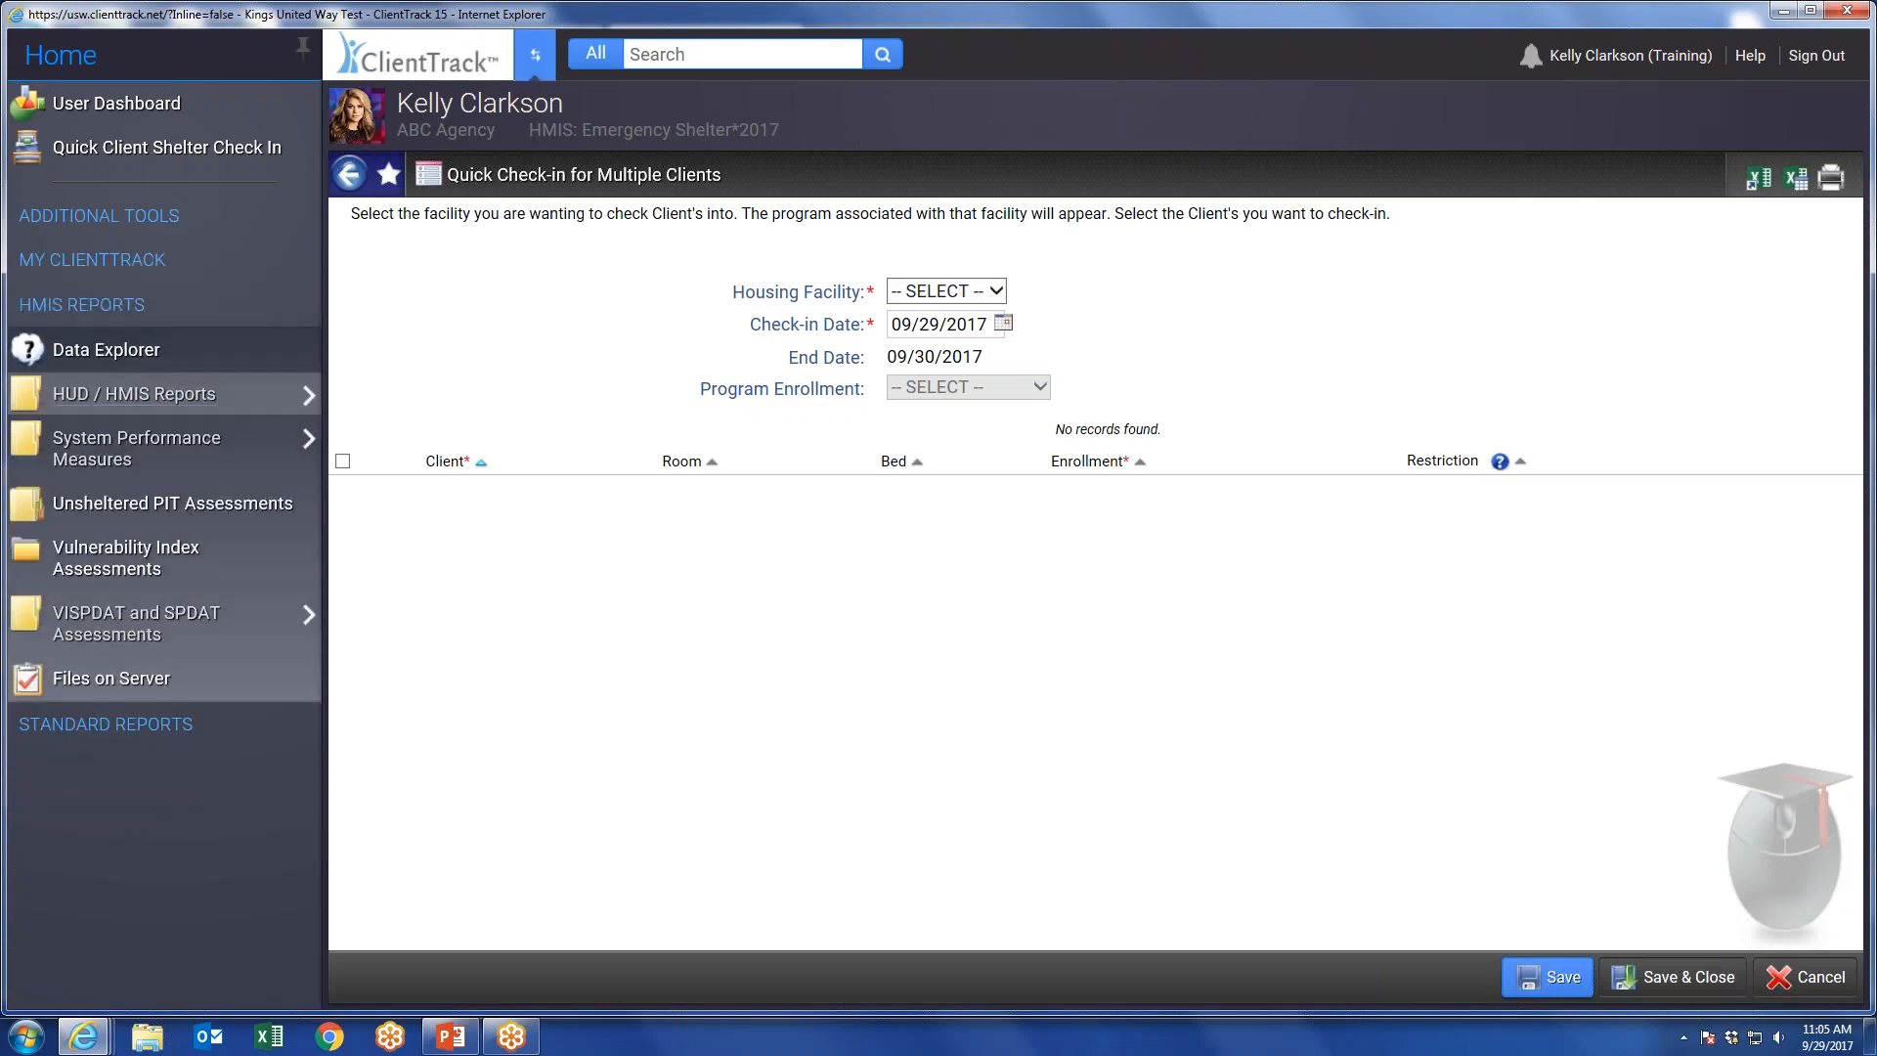
{"action": "mouse_move", "coordinate": [192, 401]}
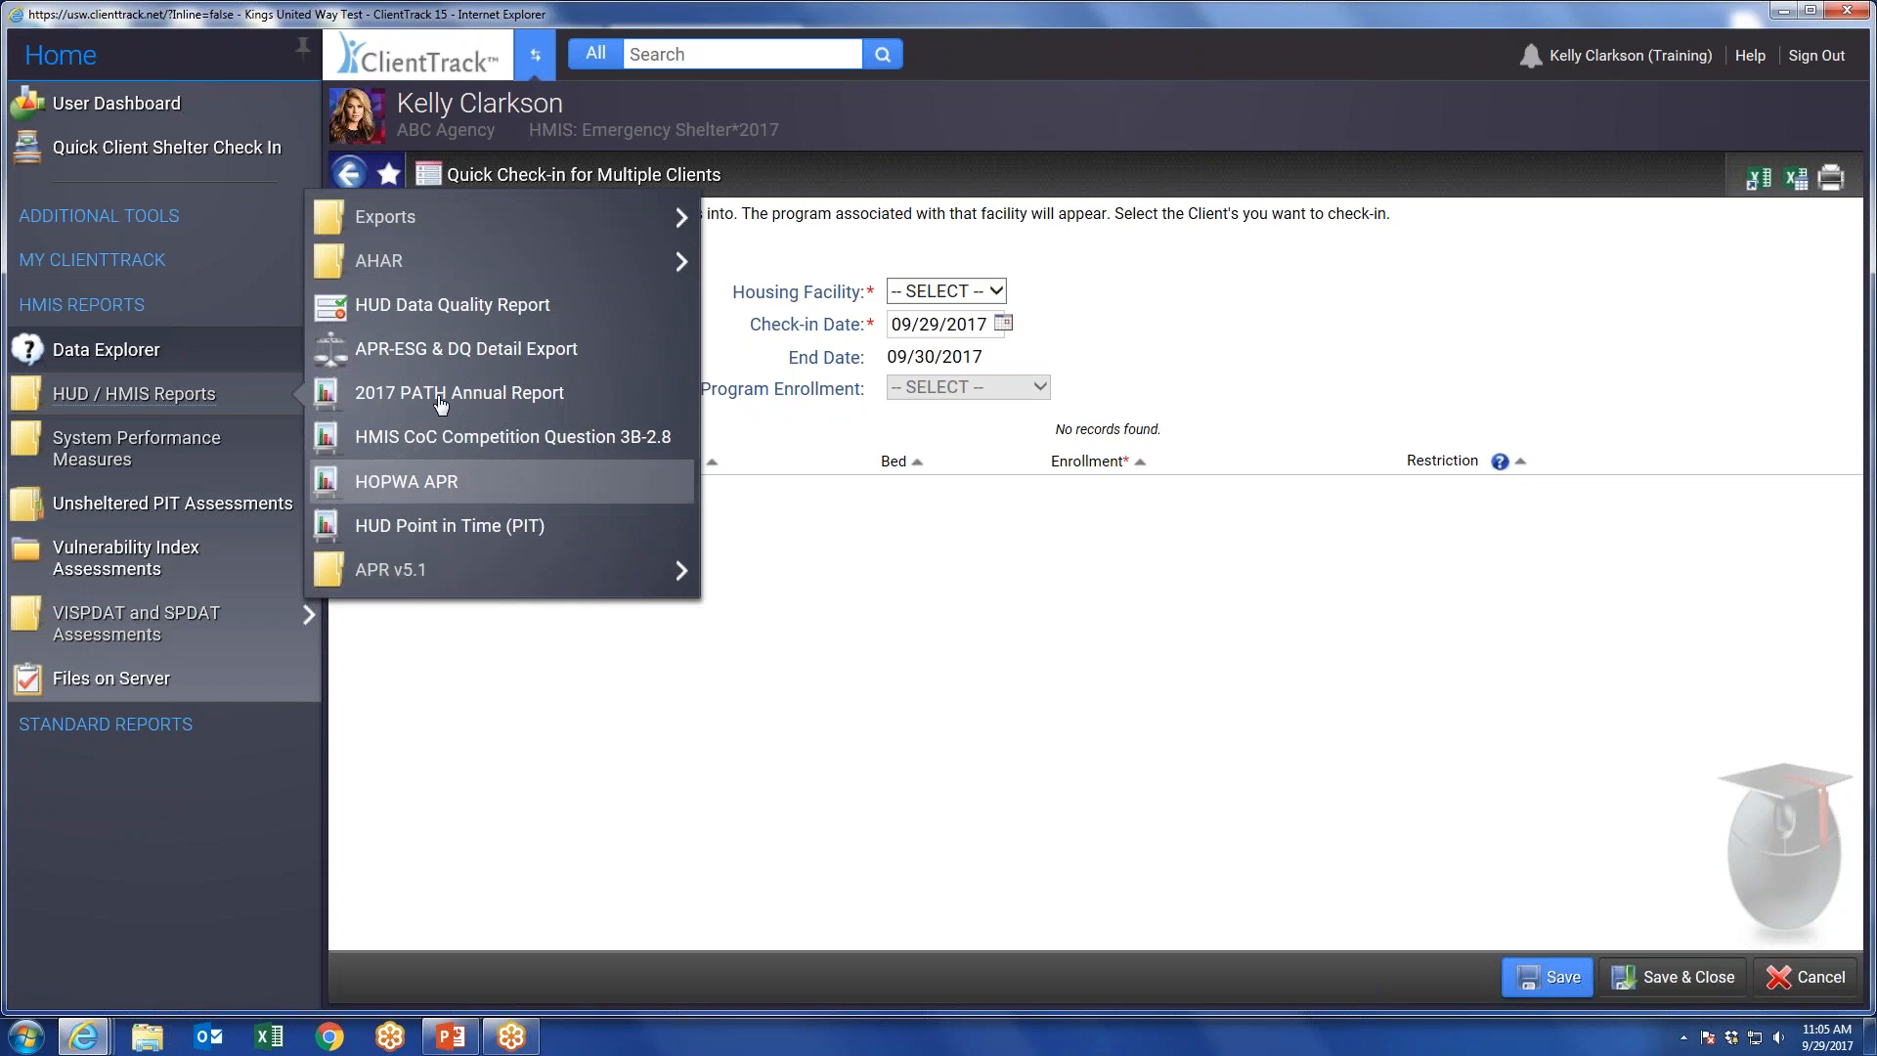
{"action": "mouse_move", "coordinate": [428, 227]}
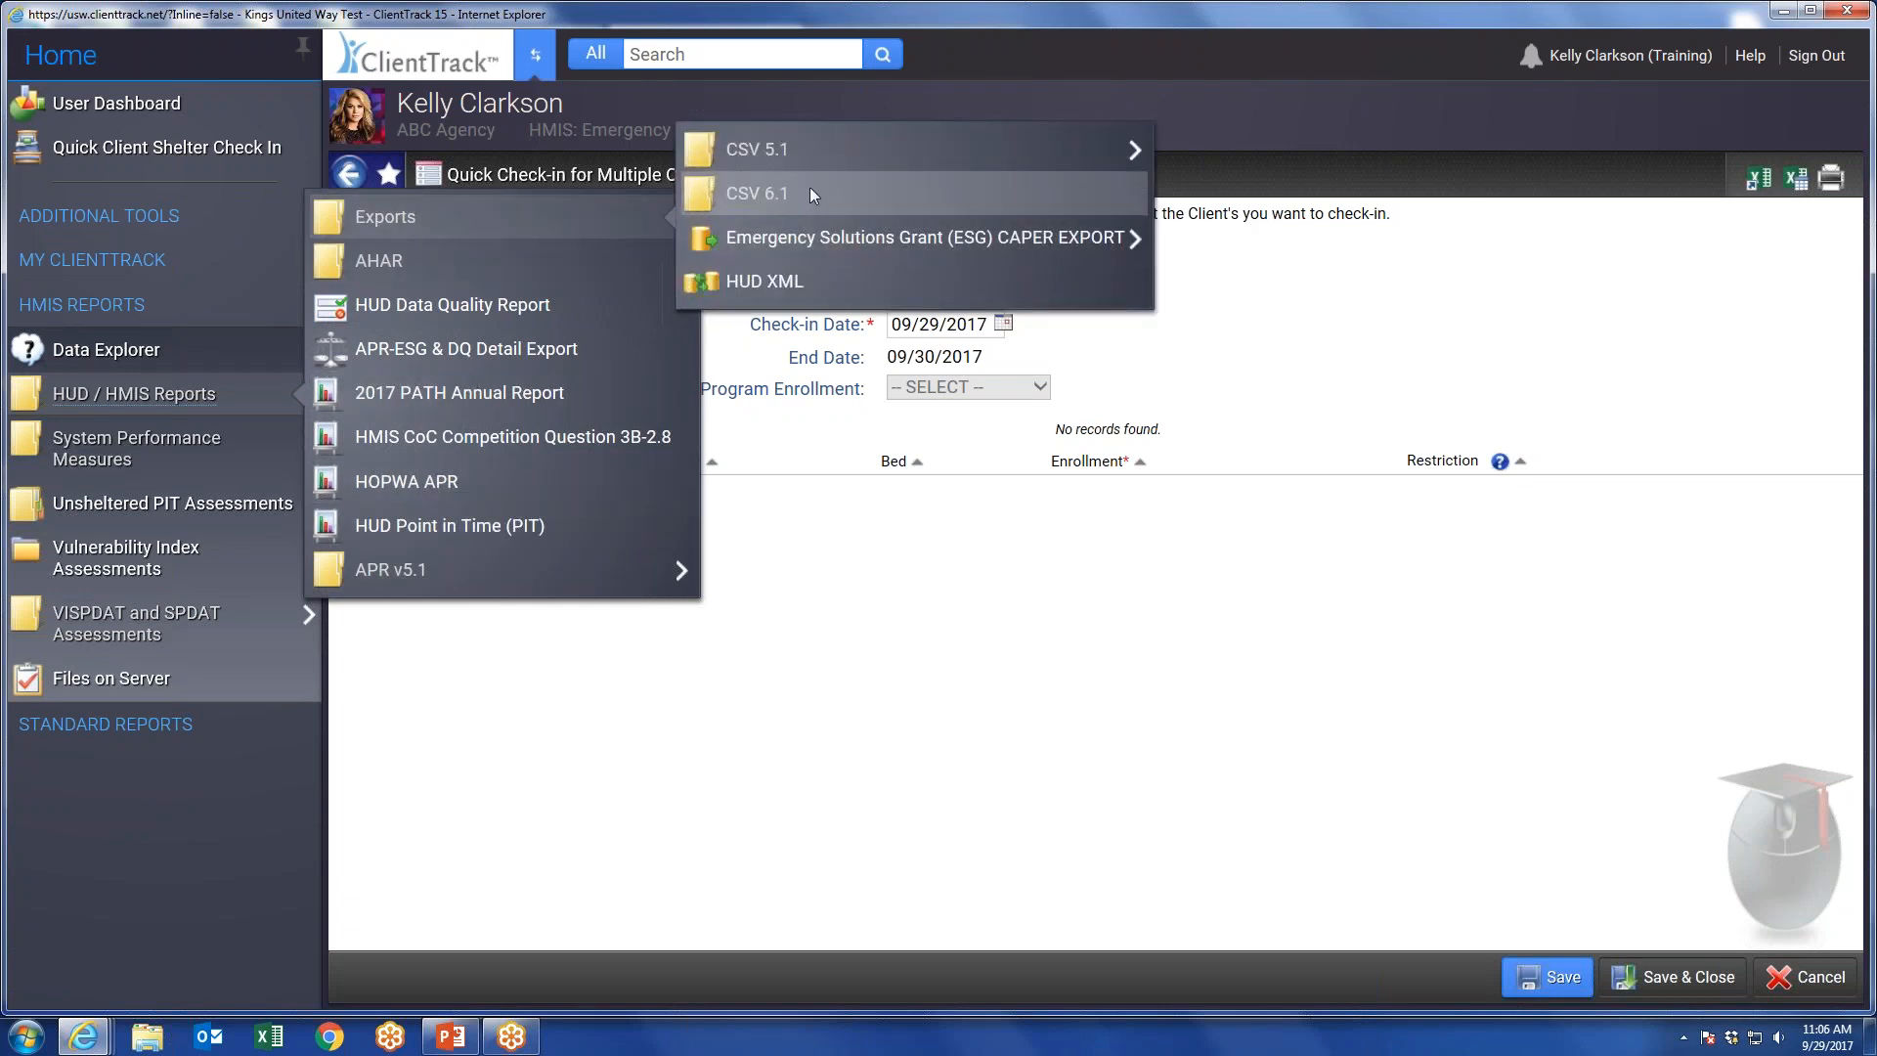
{"action": "mouse_move", "coordinate": [147, 448]}
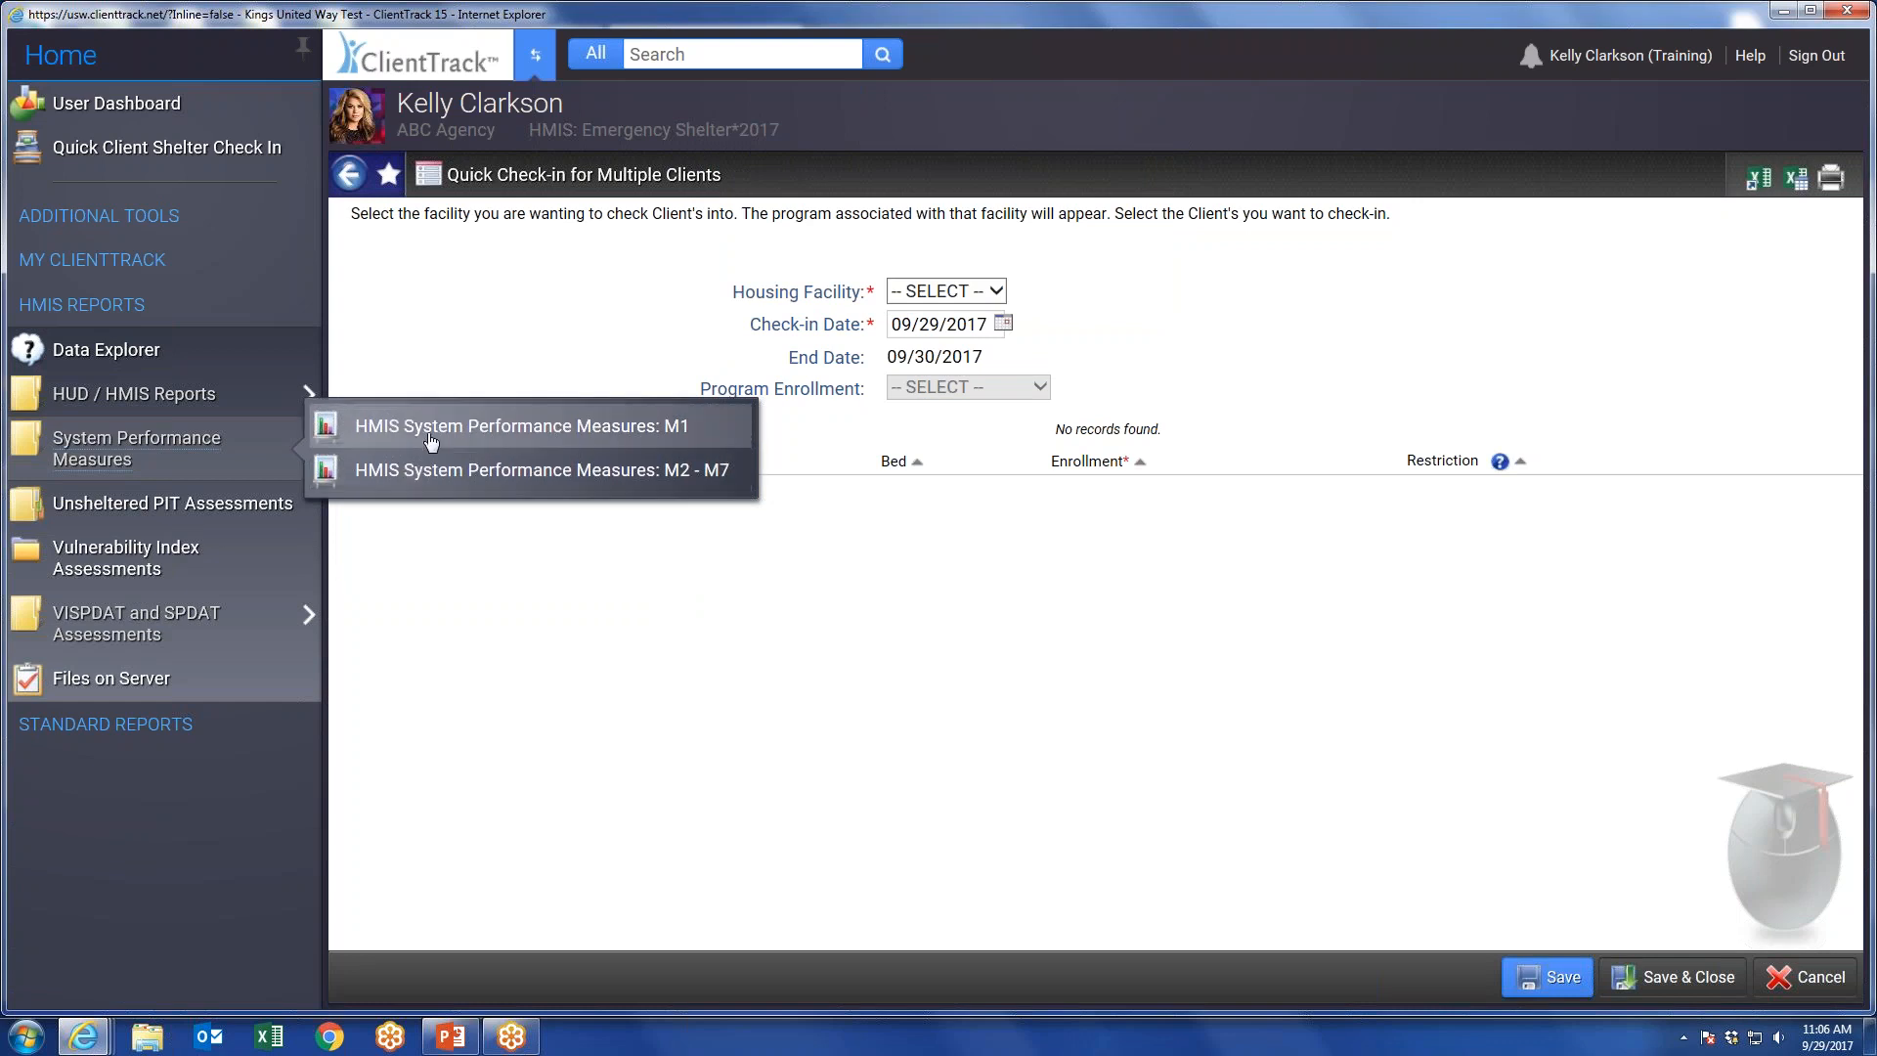
{"action": "left_click", "coordinate": [137, 721]}
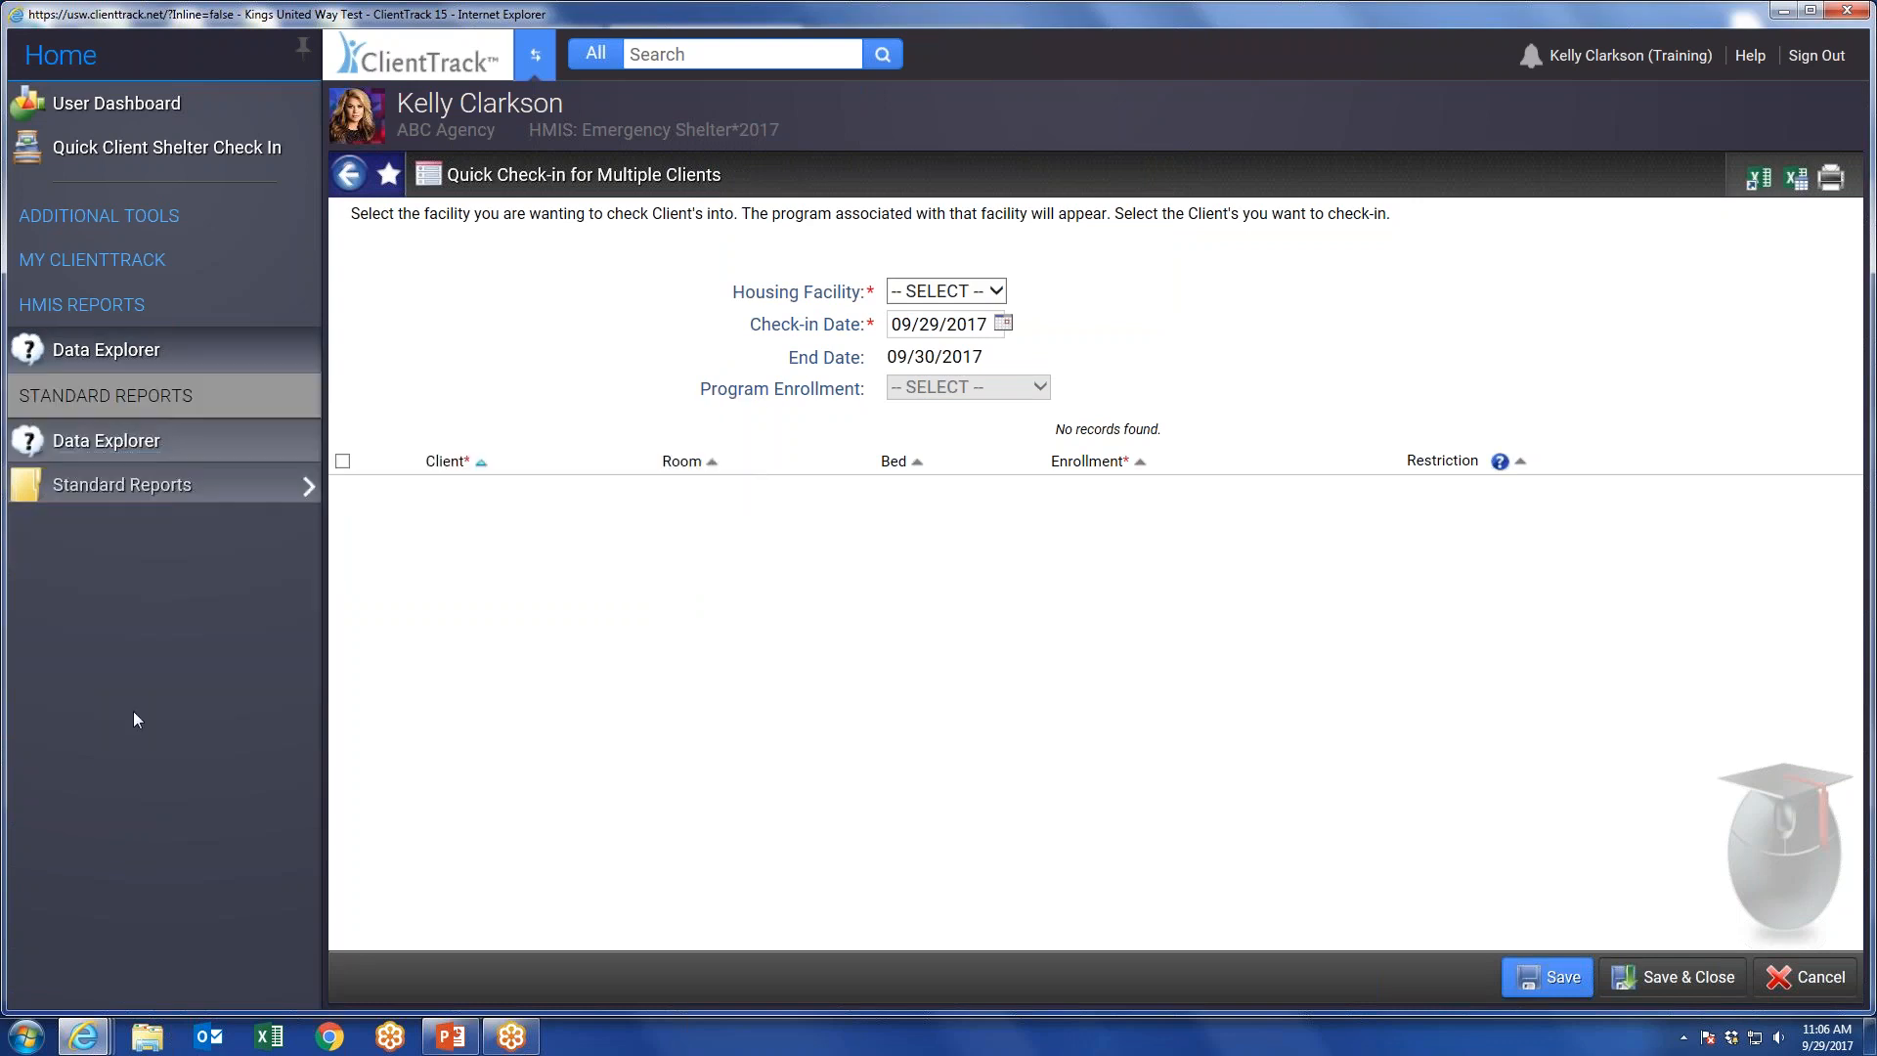
{"action": "mouse_move", "coordinate": [144, 445]}
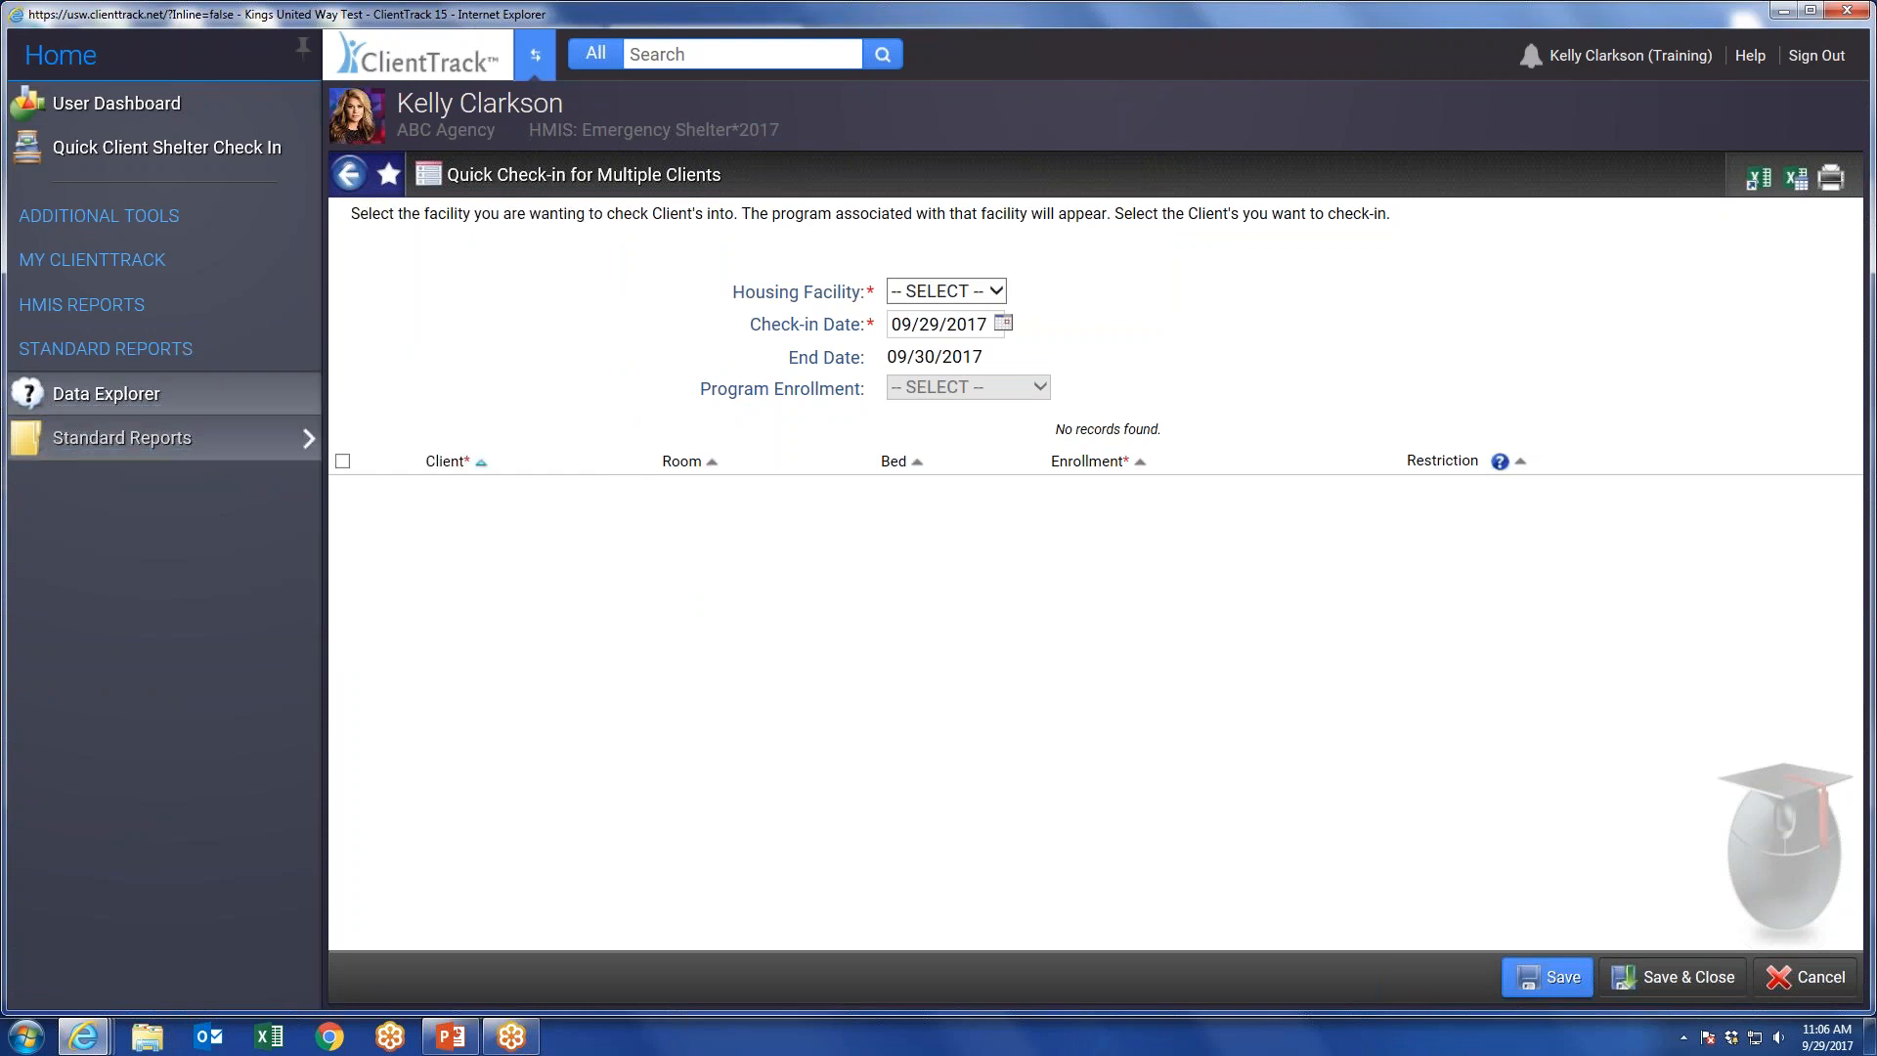
List the current enrollments for the ABC Test Project program and check the related open enrollments option.
{"action": "left_click", "coordinate": [140, 274]}
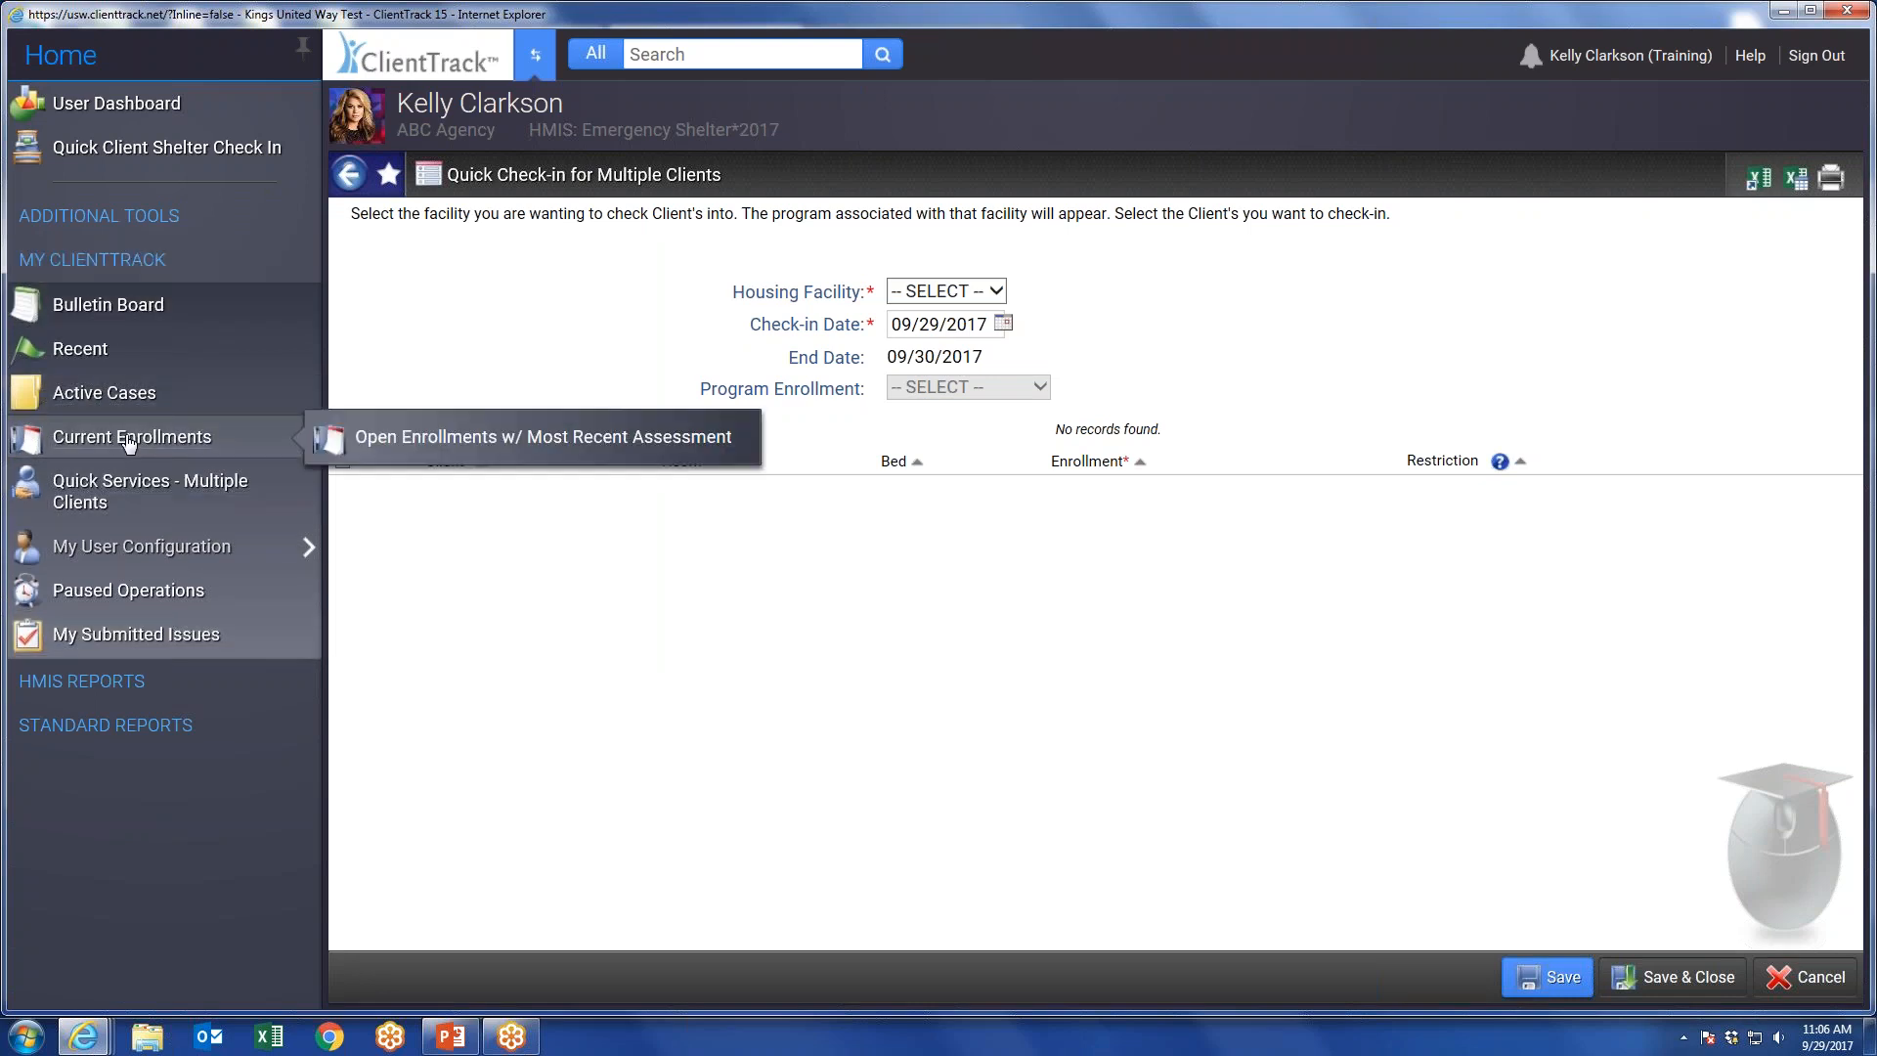
{"action": "left_click", "coordinate": [159, 444]}
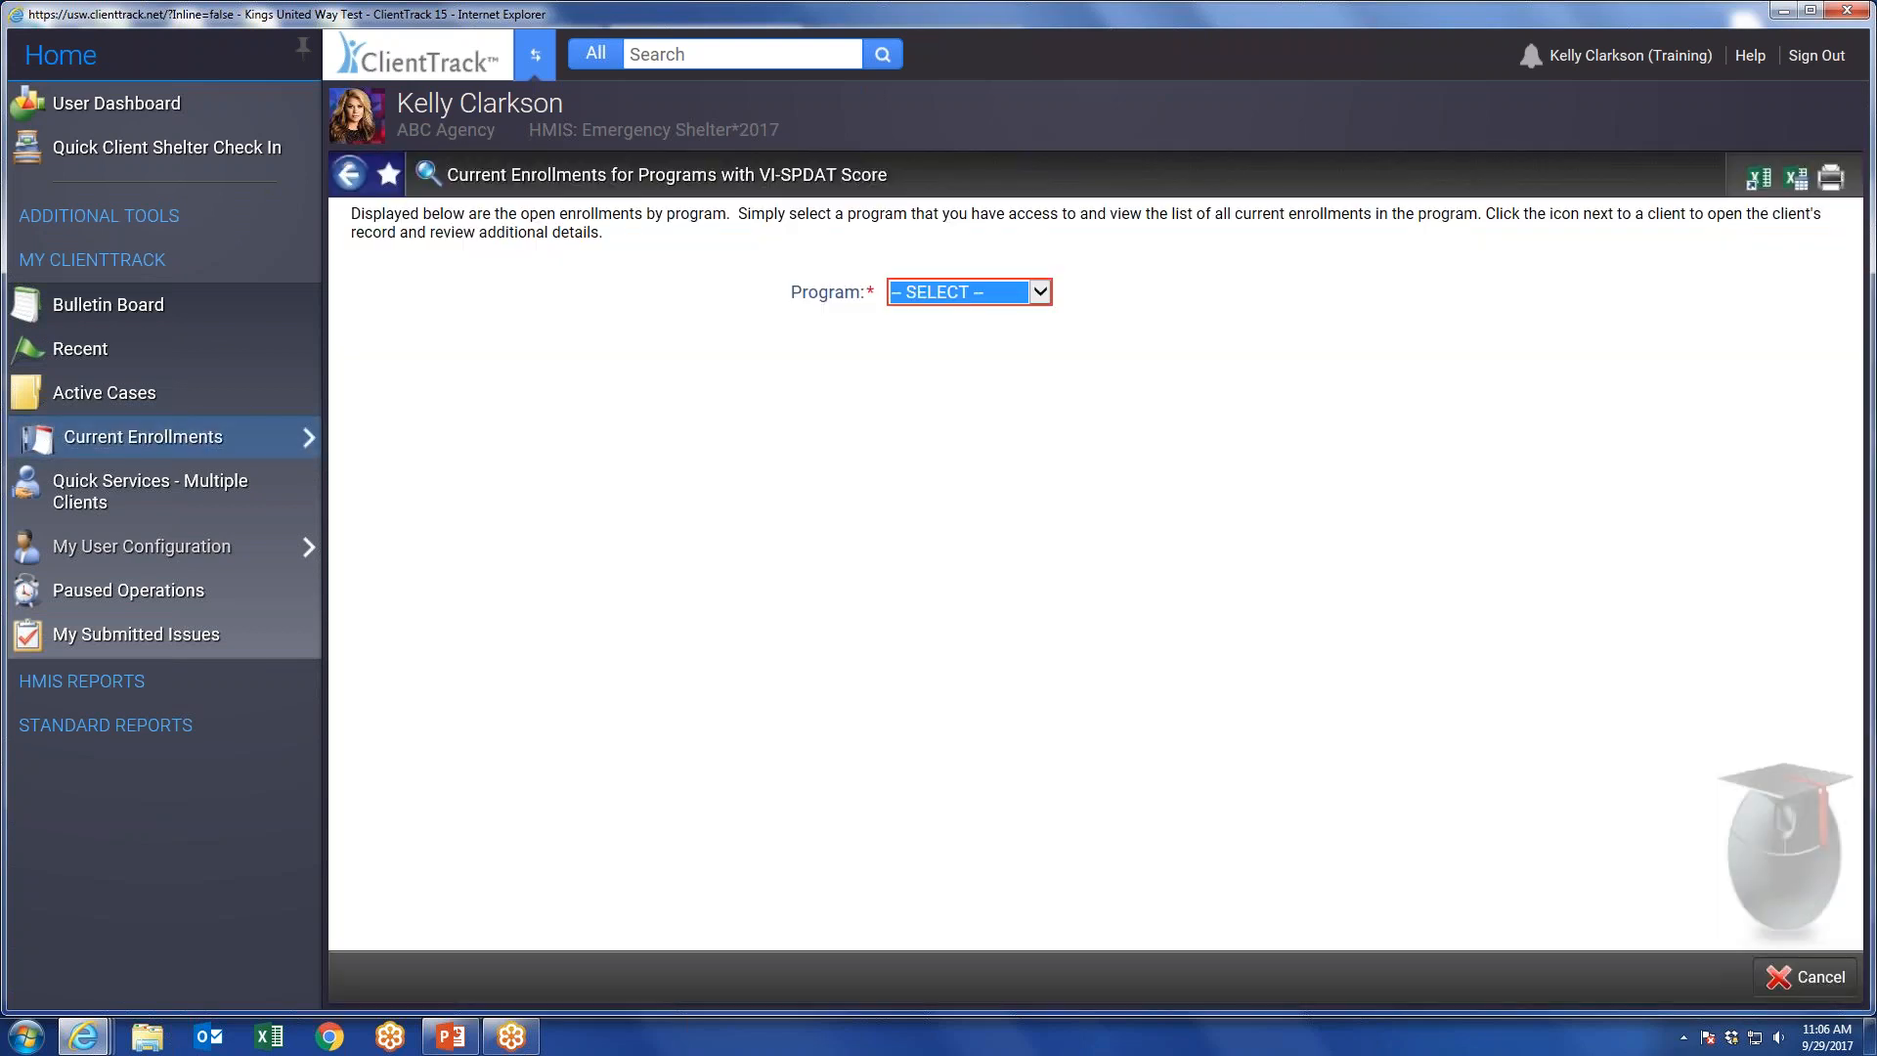
{"action": "left_click", "coordinate": [1026, 291]}
{"action": "left_click", "coordinate": [1011, 314]}
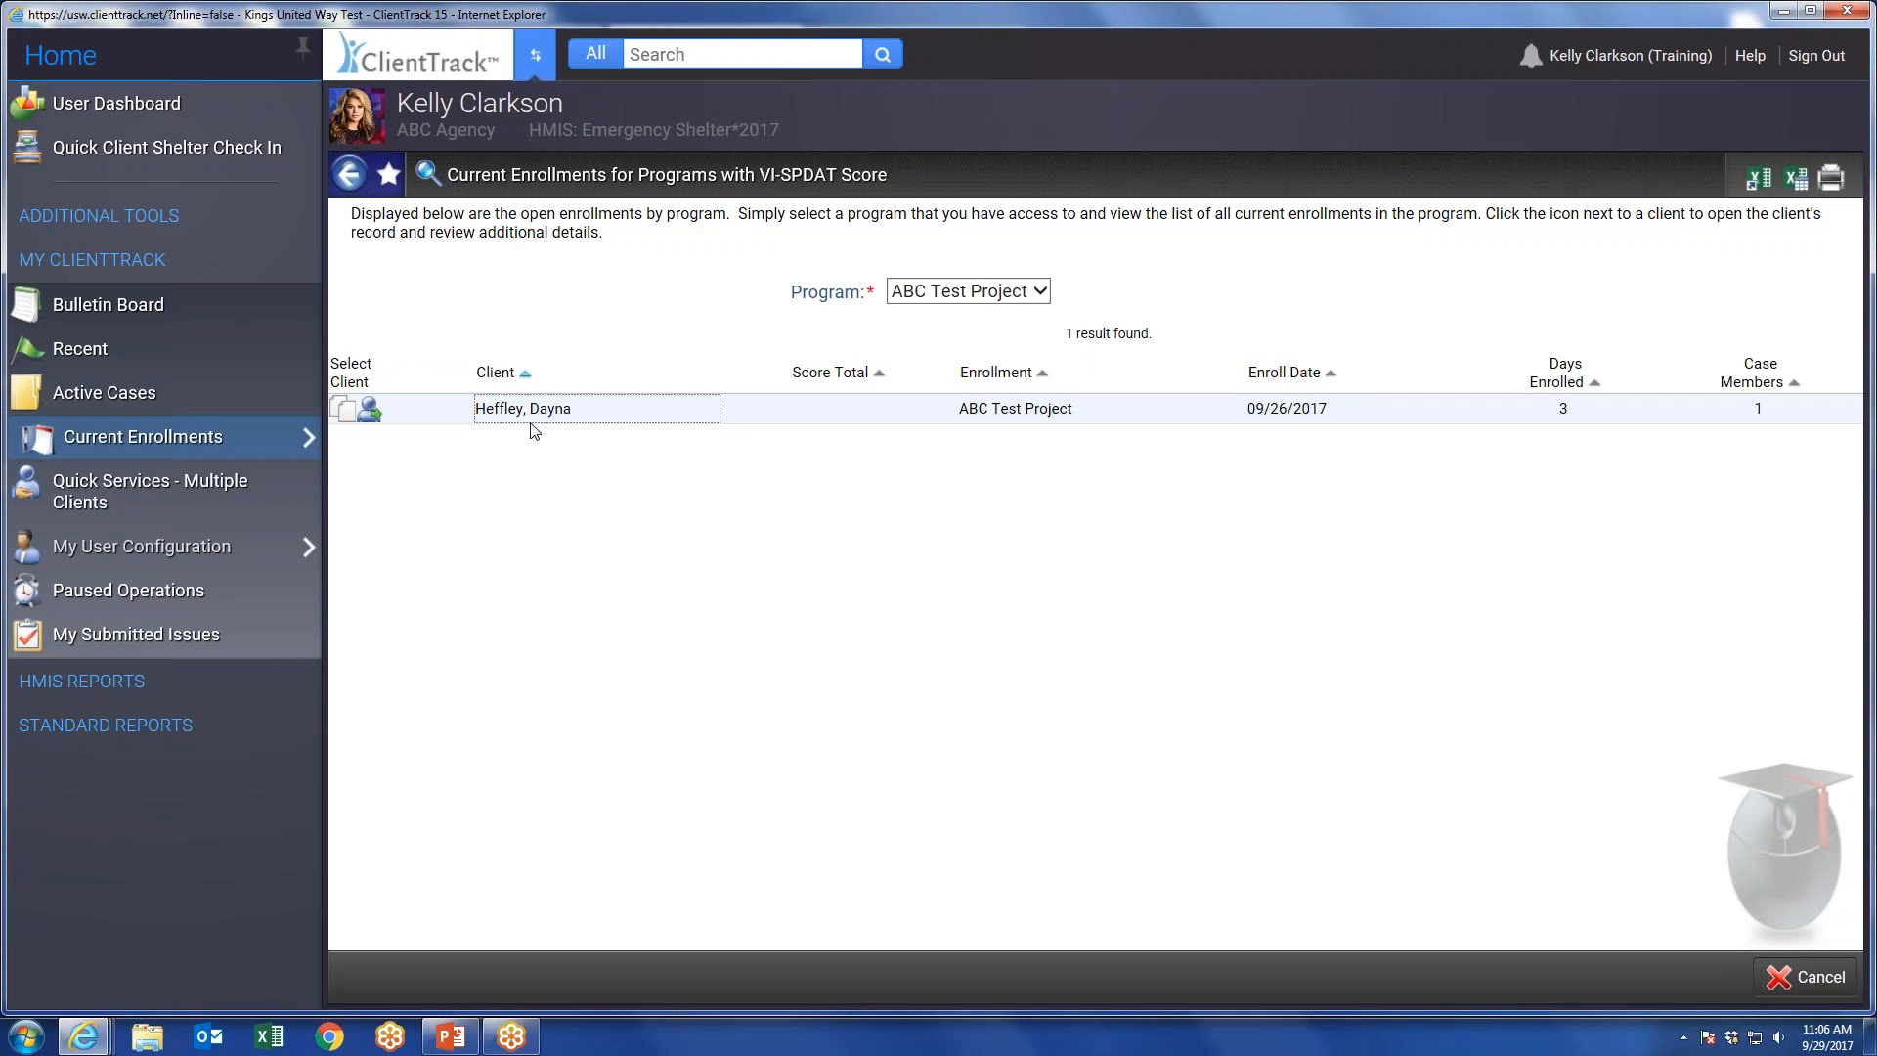
{"action": "mouse_move", "coordinate": [195, 437]}
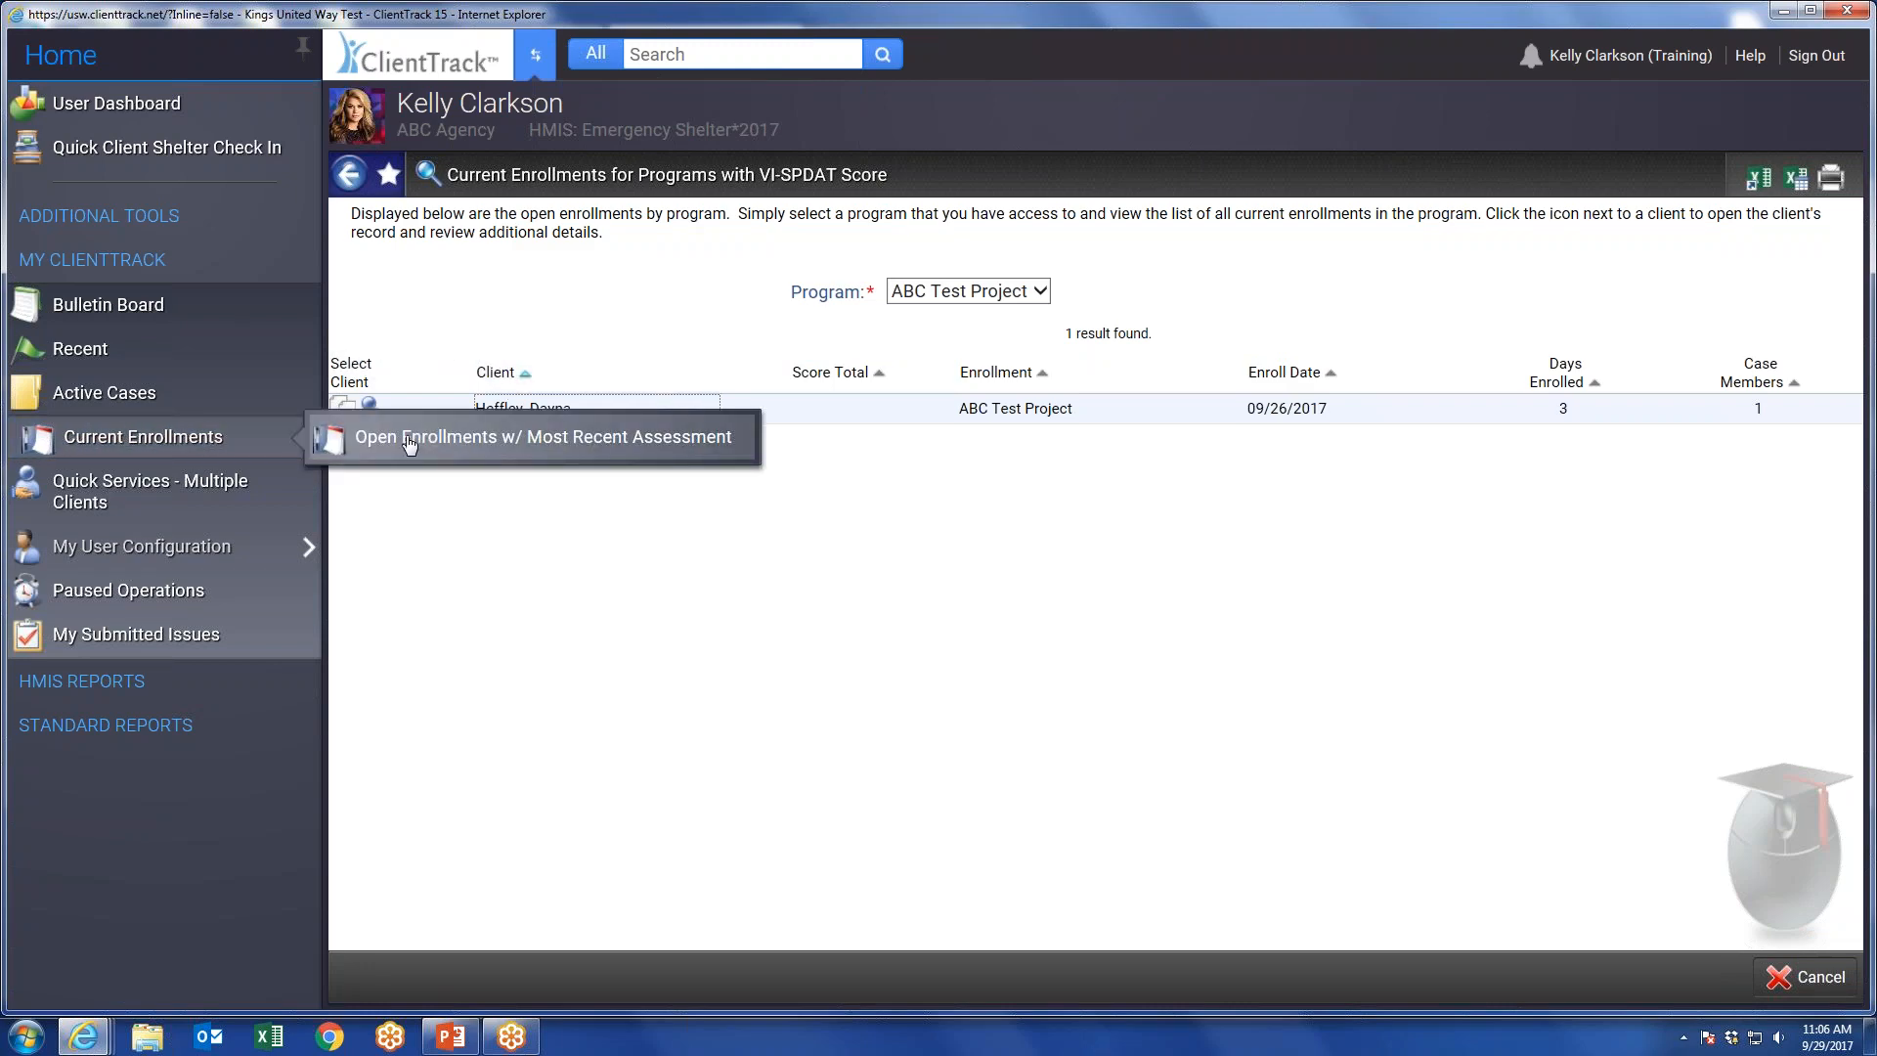
Start a quick service for multiple clients, with HMIS Supportive Services as the service screen and Case Management as the service.
{"action": "left_click", "coordinate": [162, 497]}
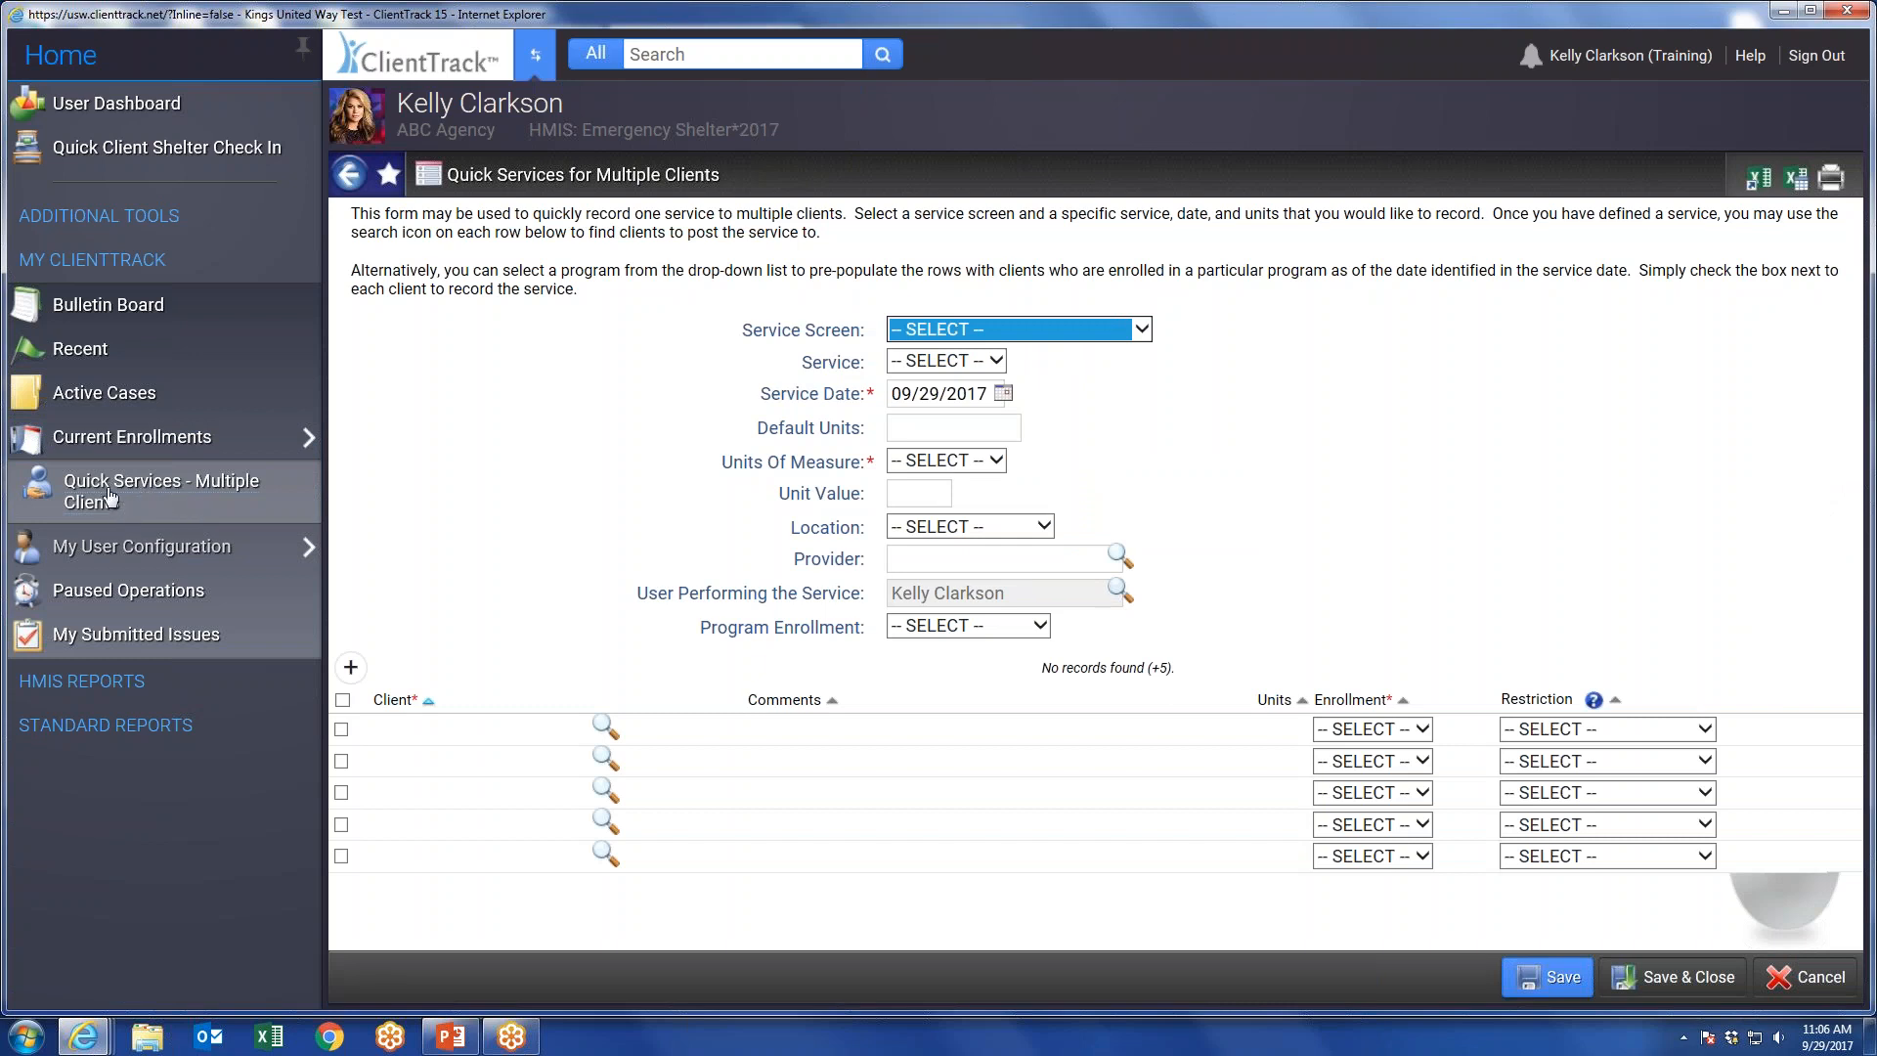
{"action": "left_click", "coordinate": [1092, 333]}
{"action": "left_click", "coordinate": [981, 460]}
{"action": "left_click", "coordinate": [989, 361]}
{"action": "left_click", "coordinate": [989, 382]}
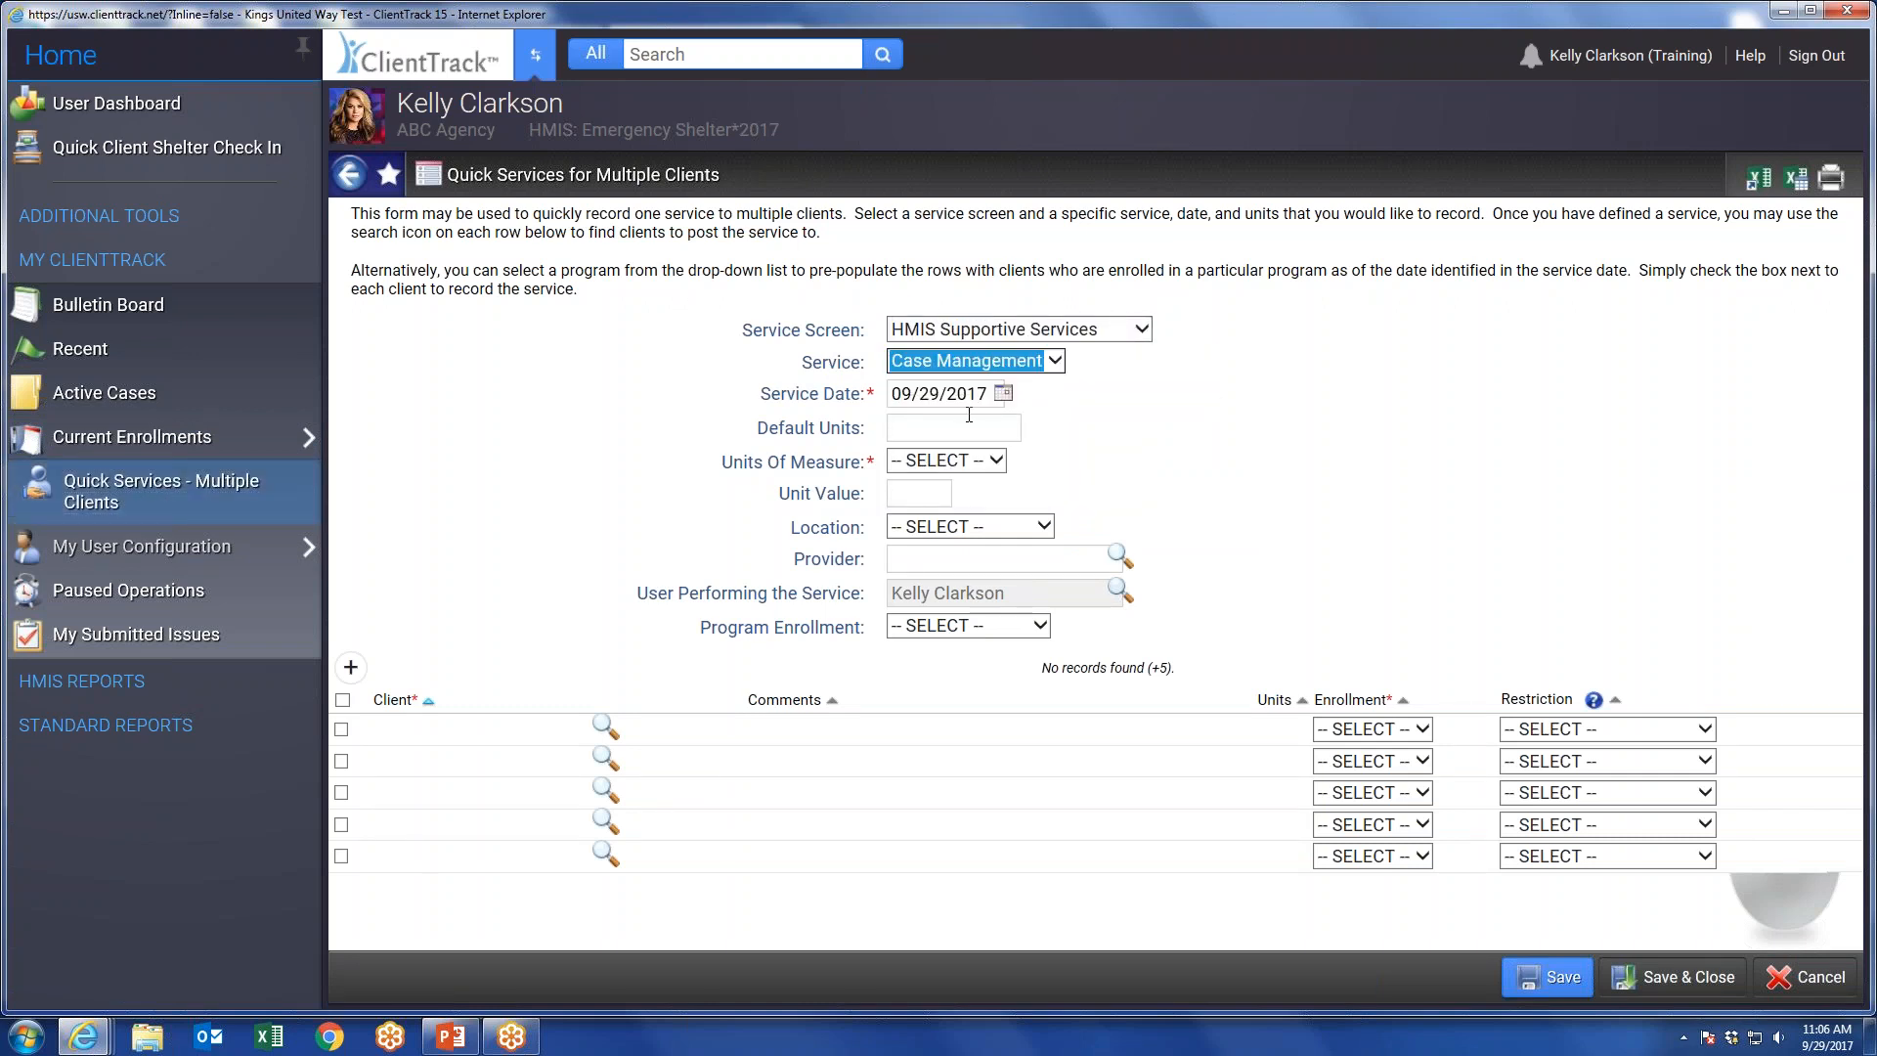
Load the clients enrolled in ABC Test Project, select the first client for the service, and cancel the form without saving.
{"action": "left_click", "coordinate": [964, 627]}
{"action": "left_click", "coordinate": [1095, 646]}
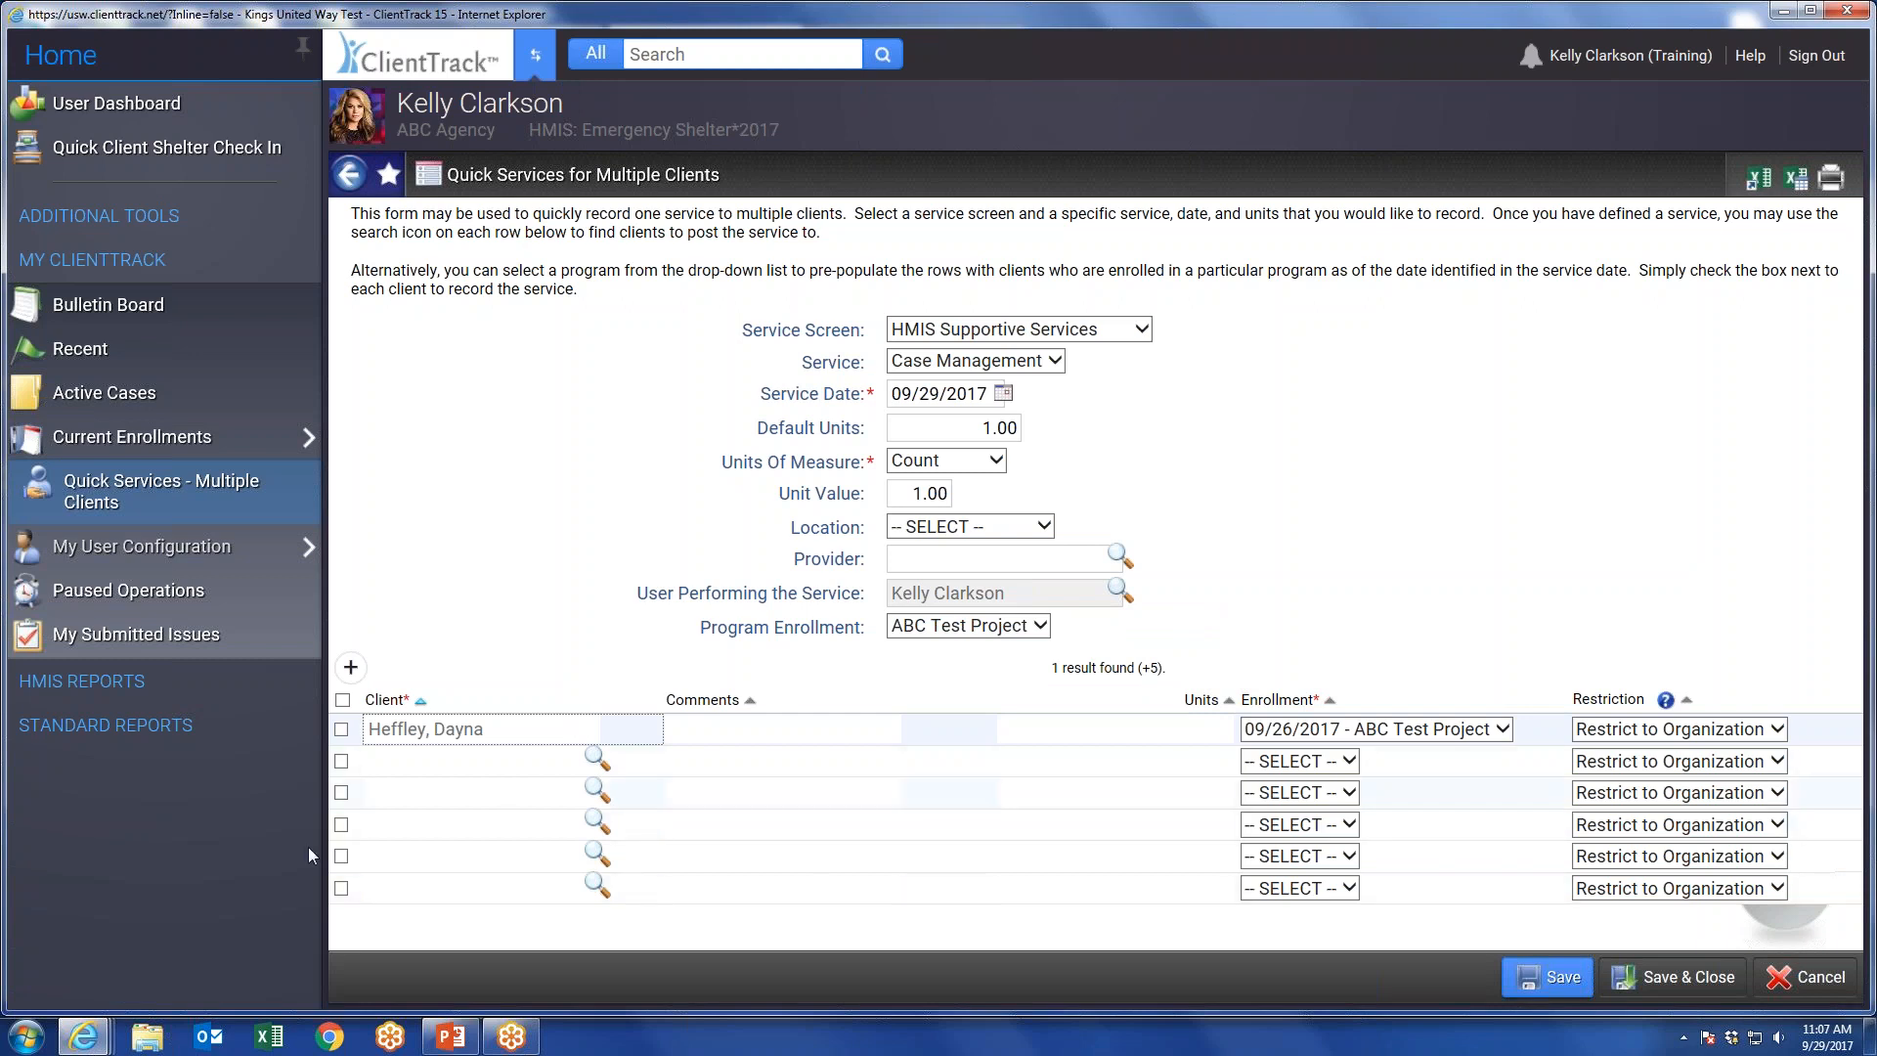
{"action": "left_click", "coordinate": [342, 729]}
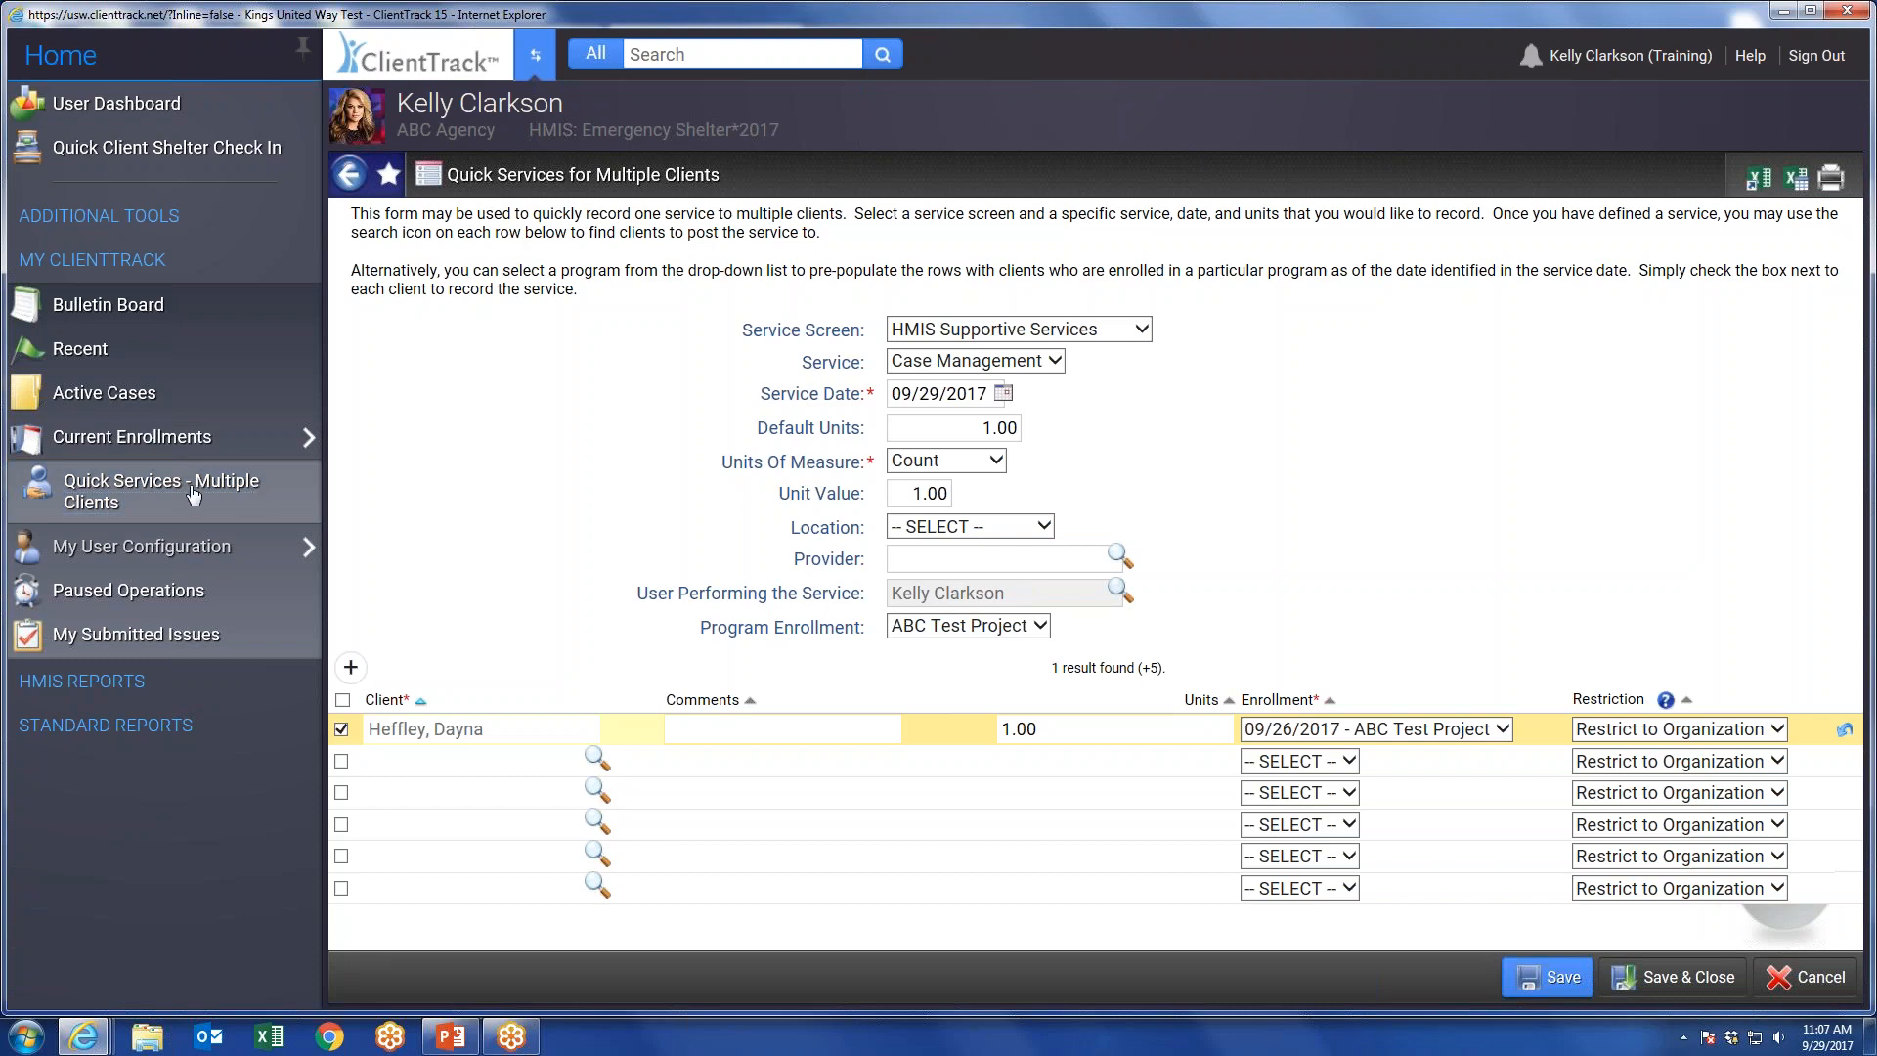
{"action": "left_click", "coordinate": [1775, 979]}
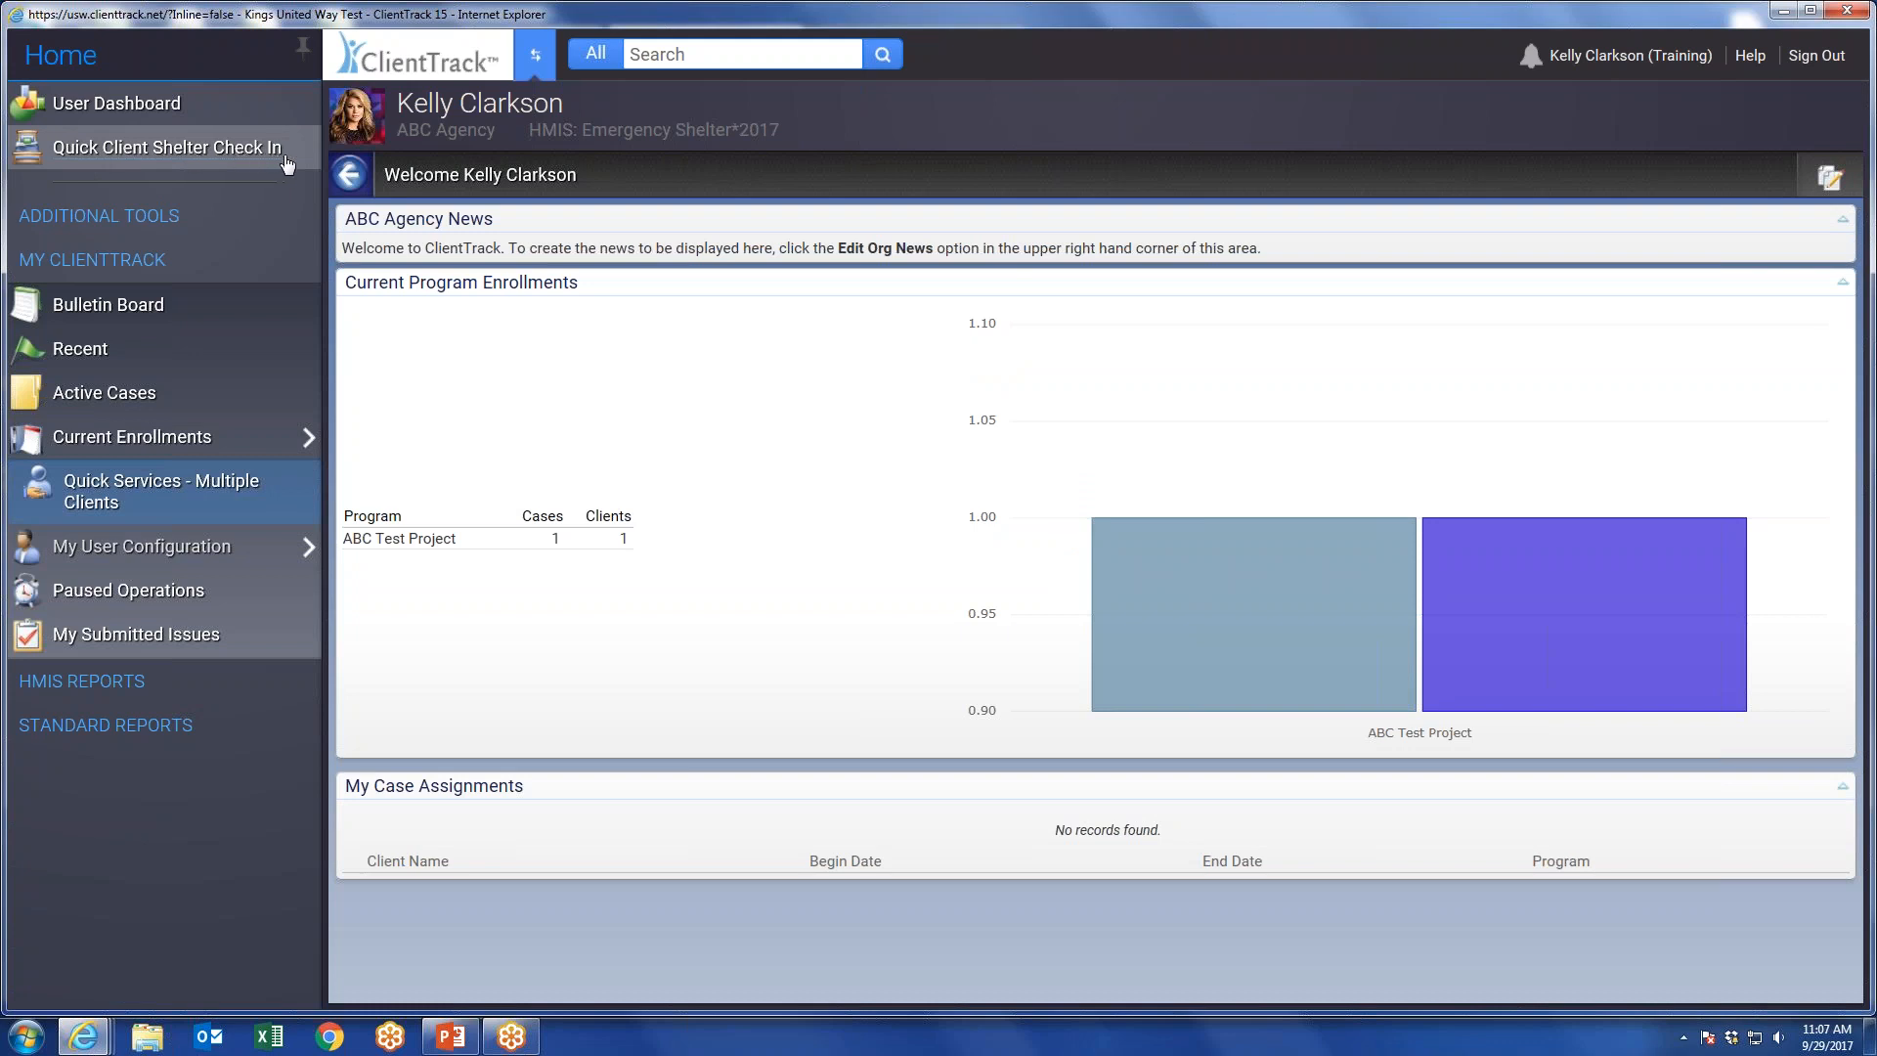
Open the quick shelter check-in for multiple clients and look for available housing facilities.
{"action": "left_click", "coordinate": [141, 154]}
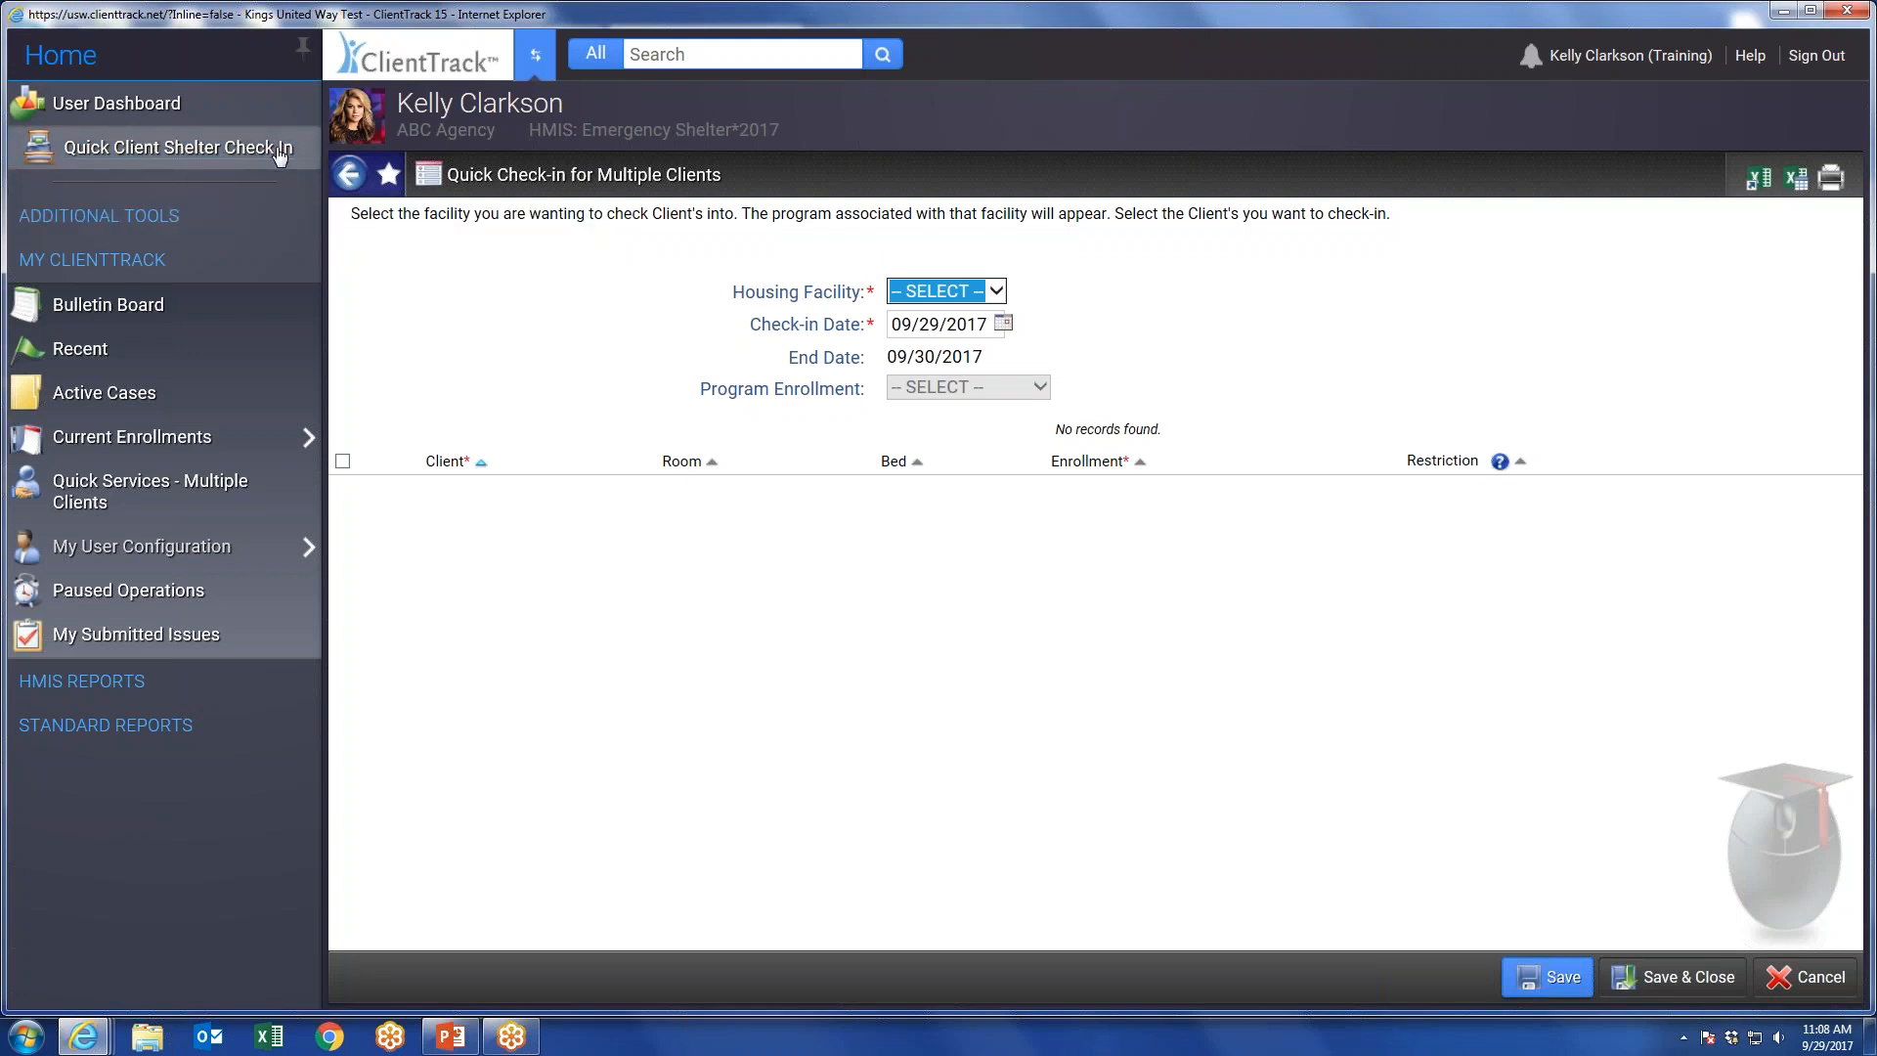
{"action": "left_click", "coordinate": [999, 294]}
{"action": "left_click", "coordinate": [1076, 293]}
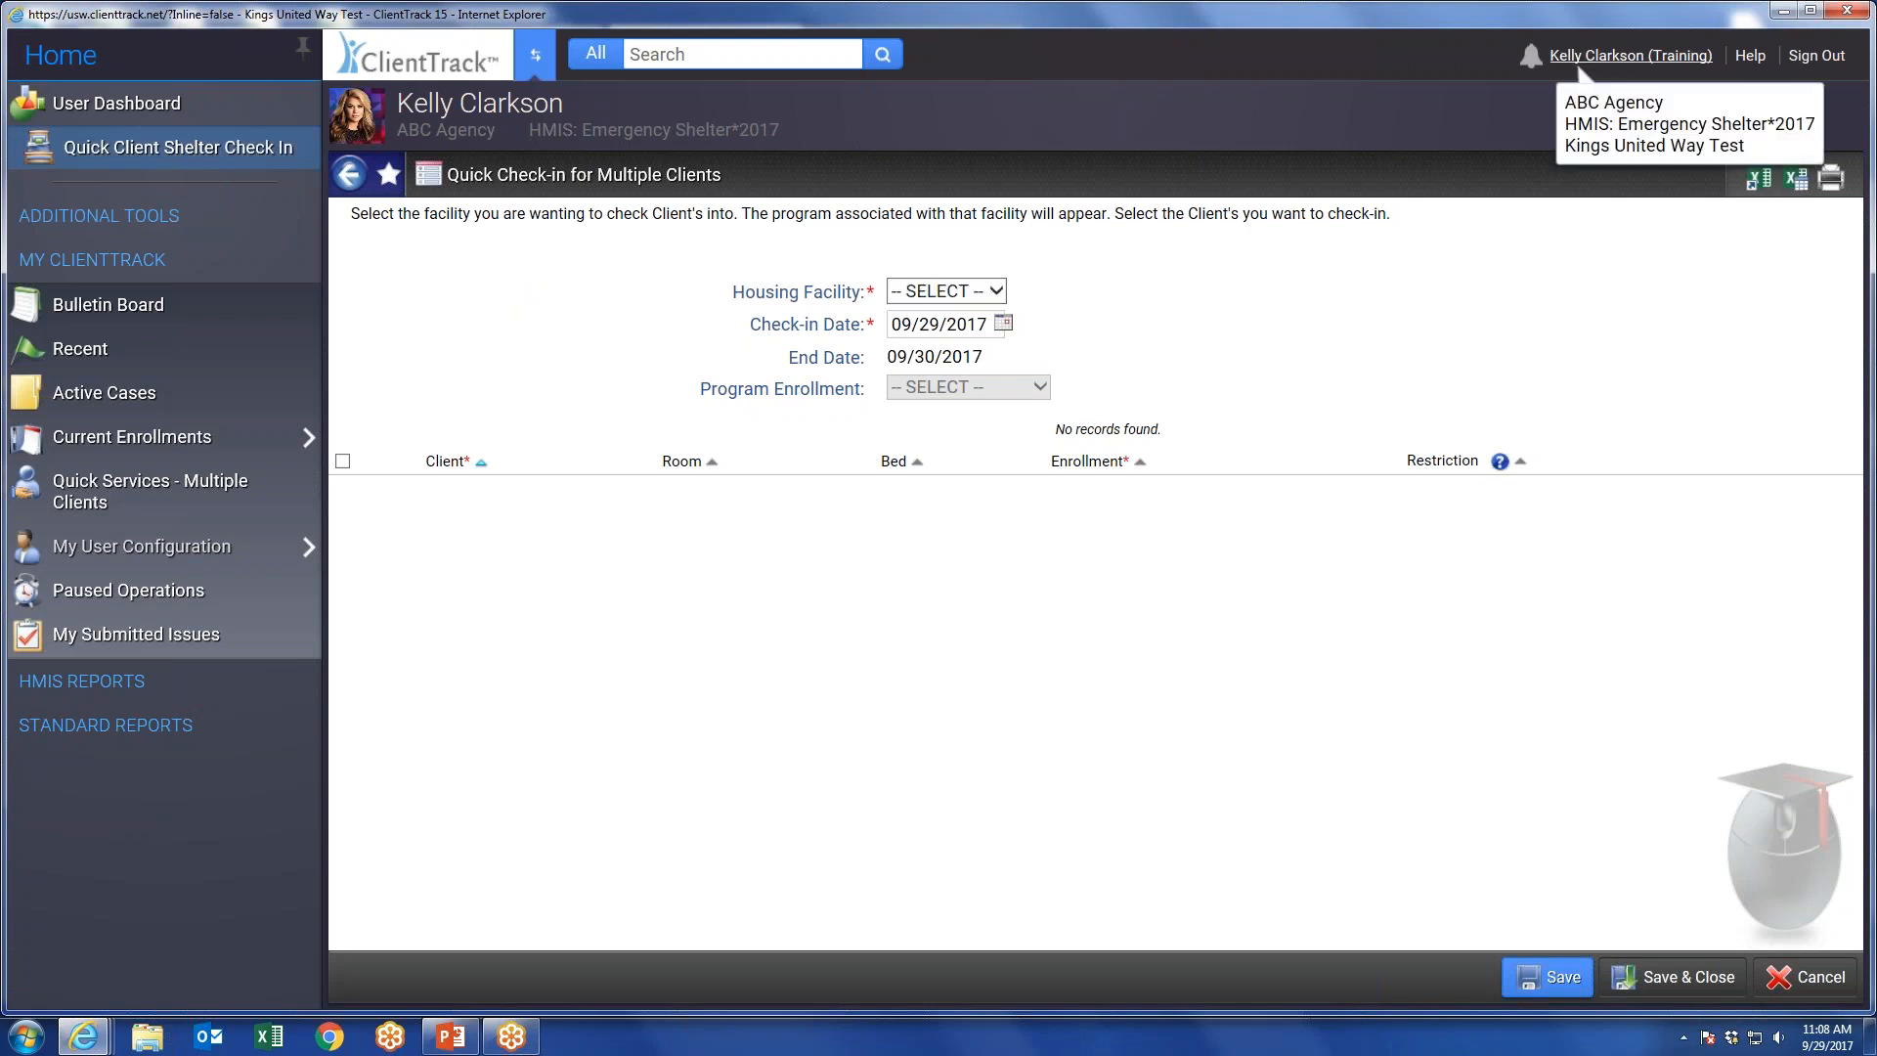
Switch the account's organization to Kings United Way and apply the change.
{"action": "left_click", "coordinate": [1578, 59]}
{"action": "left_click", "coordinate": [1564, 246]}
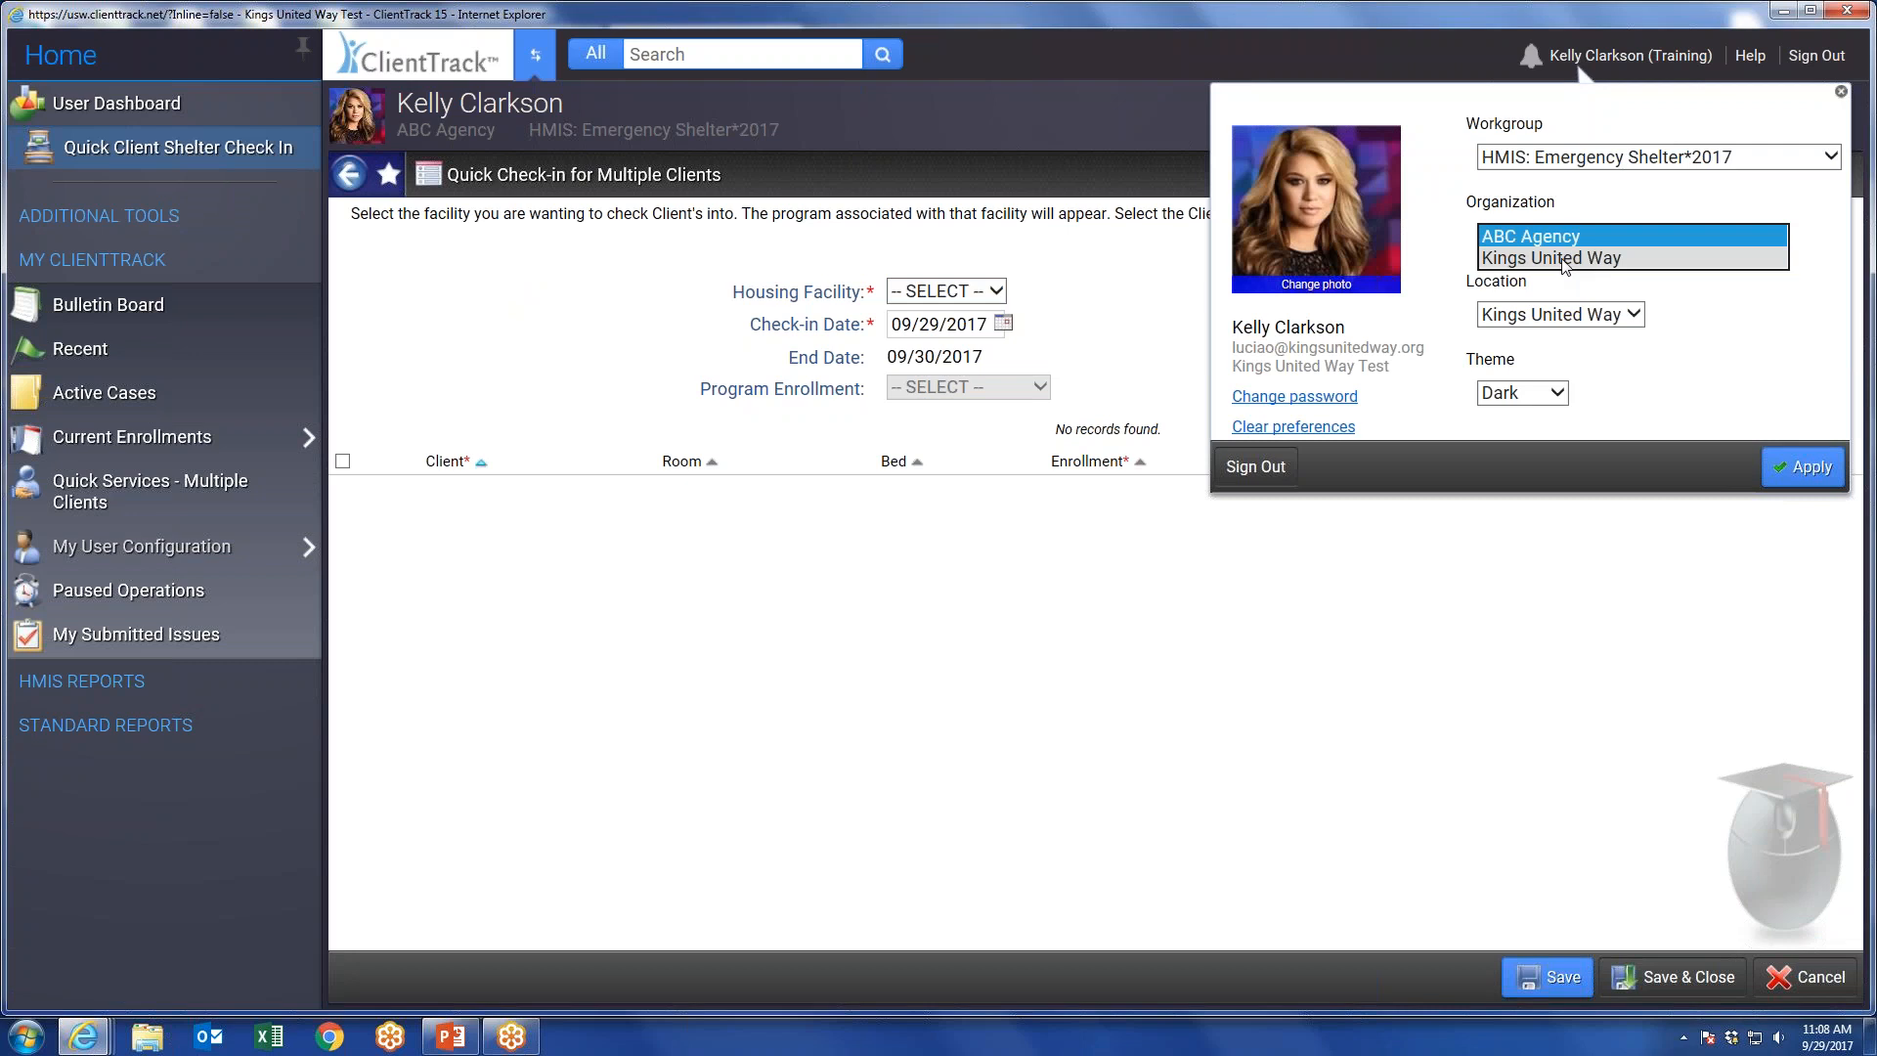
{"action": "left_click", "coordinate": [1563, 259]}
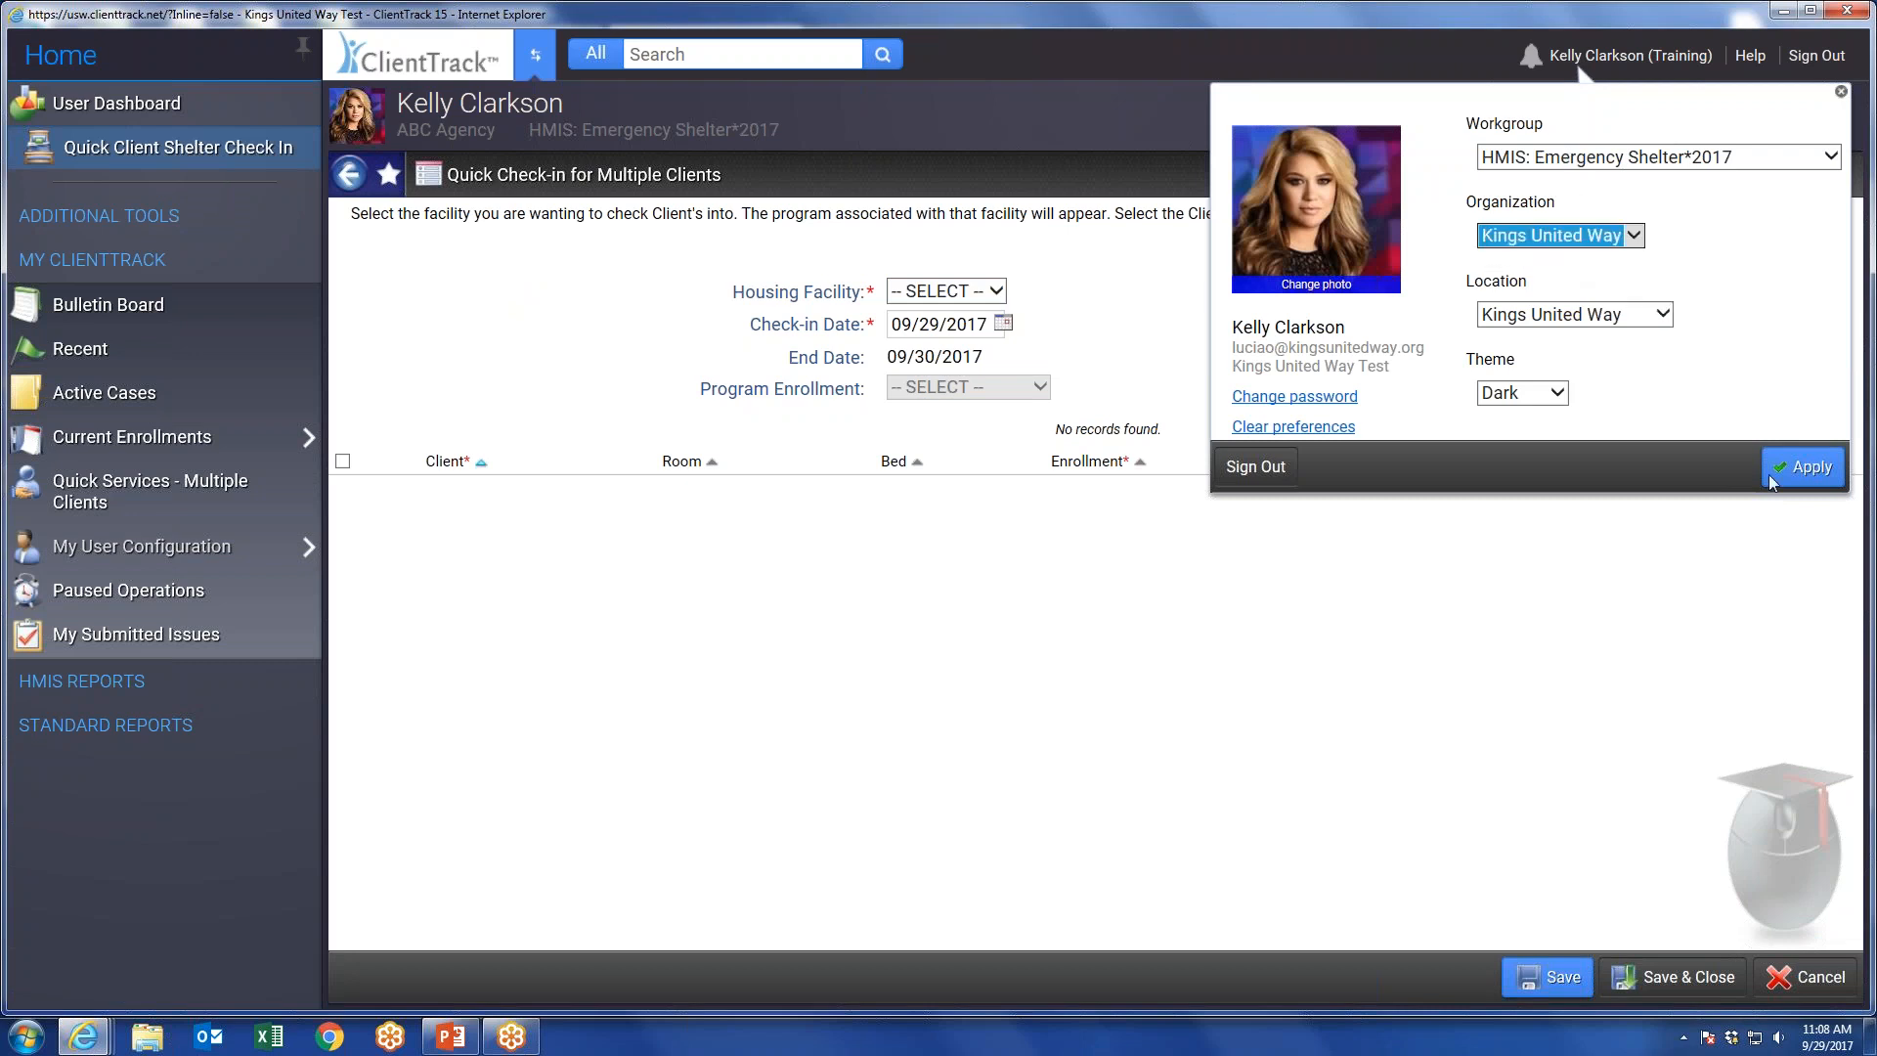
{"action": "left_click", "coordinate": [1802, 475]}
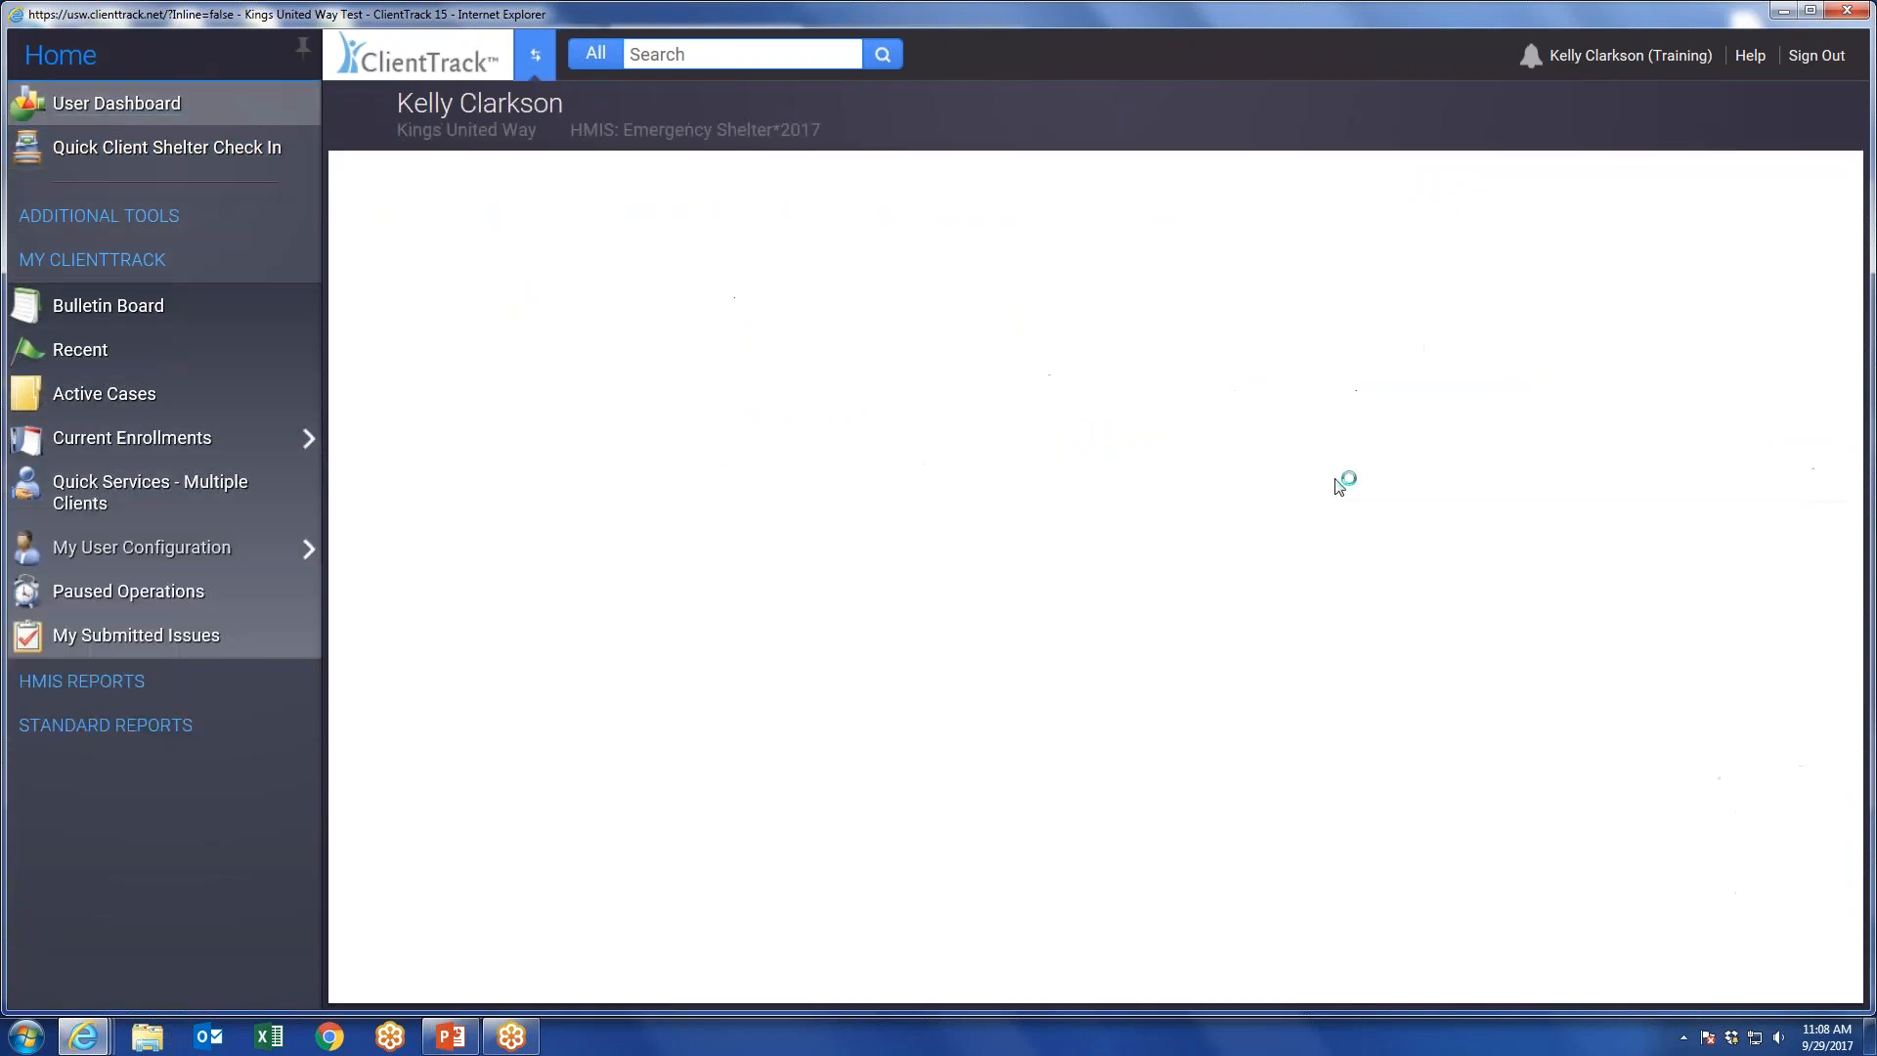
Choose Test Facility as the housing facility and set the check-in date to 09/28/2017.
{"action": "left_click", "coordinate": [1002, 298]}
{"action": "left_click", "coordinate": [948, 292]}
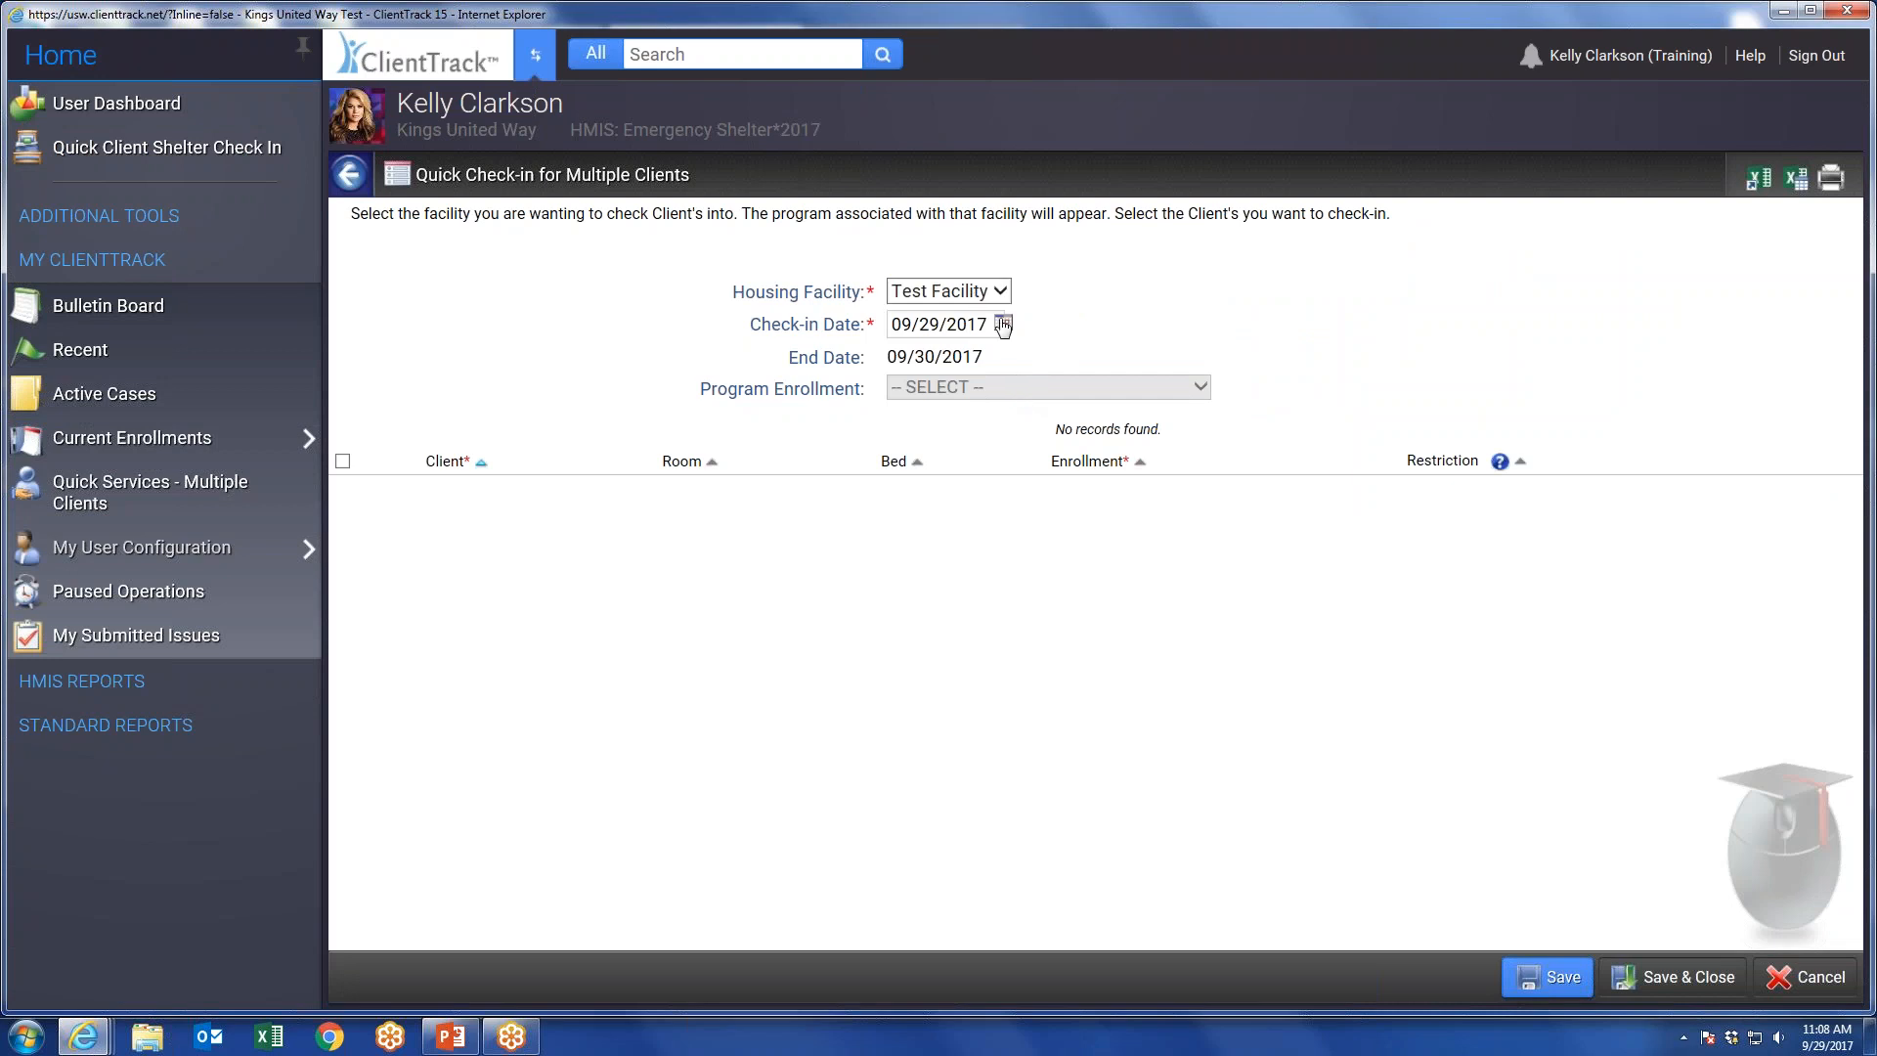
{"action": "left_click", "coordinate": [1003, 323]}
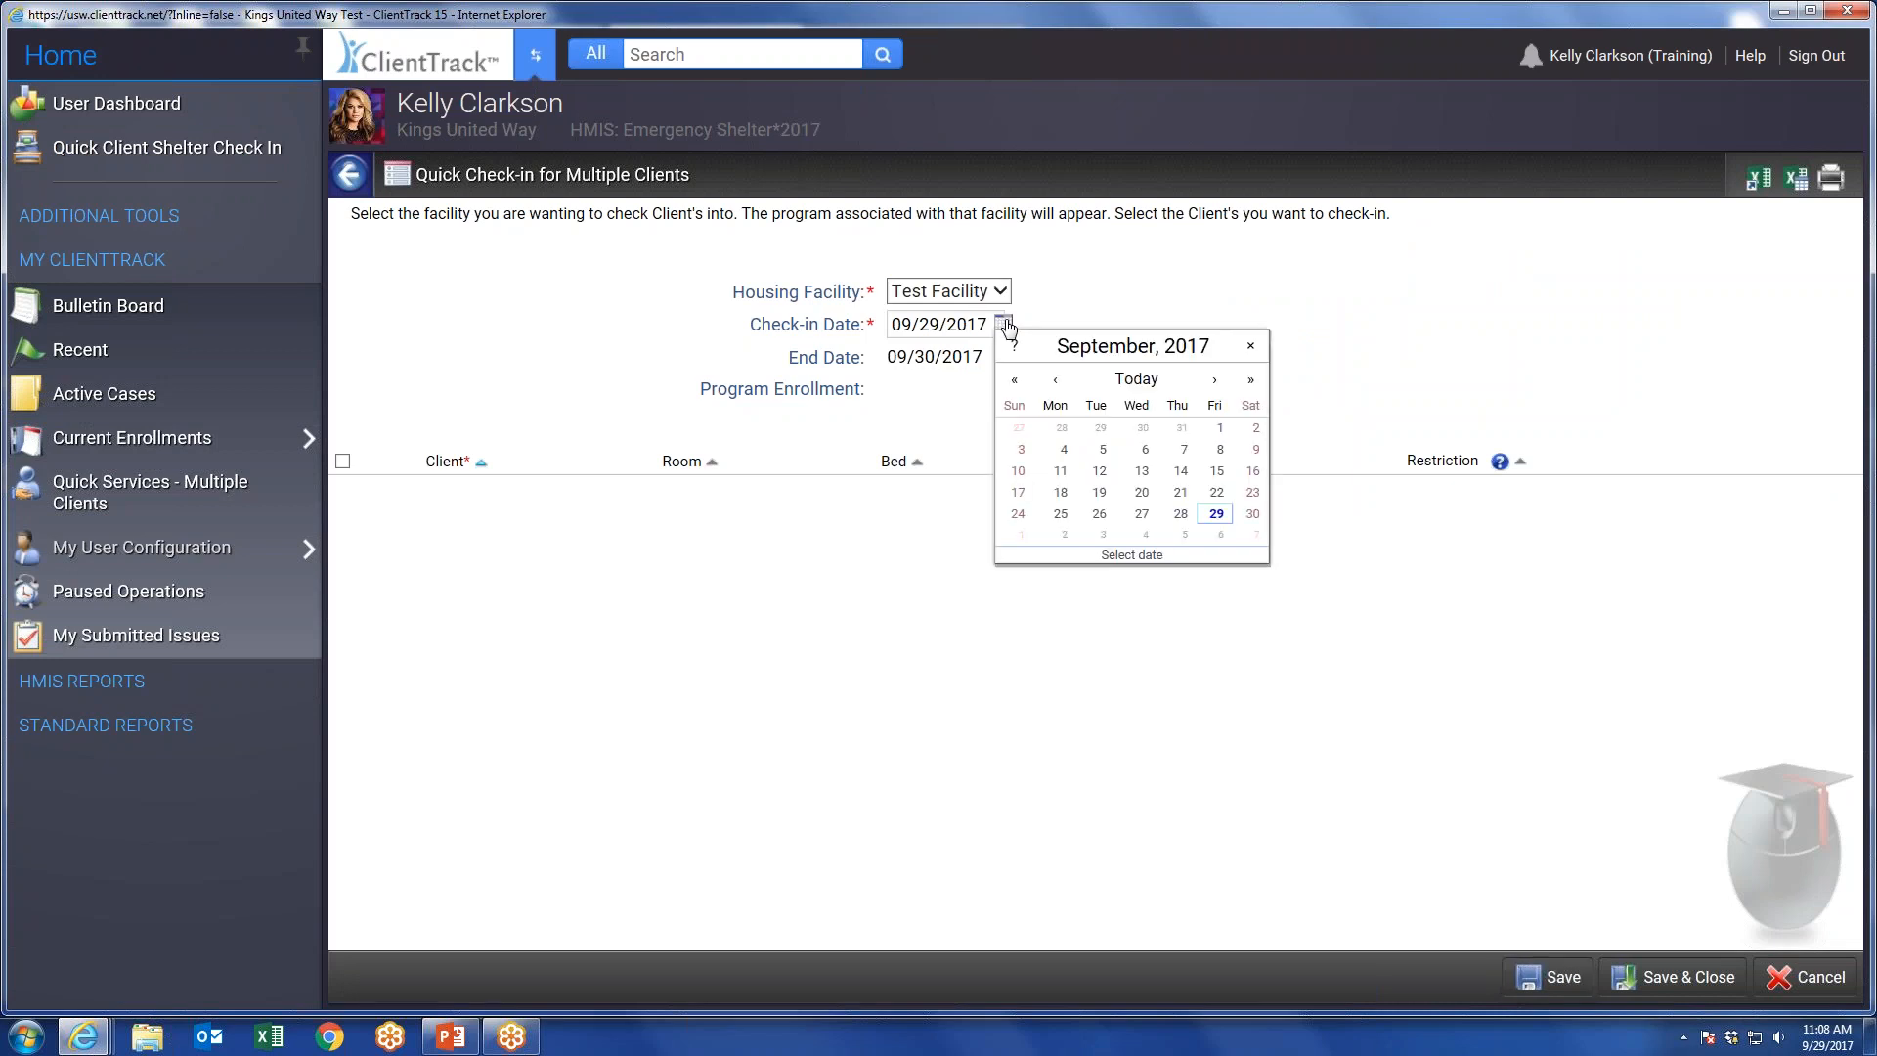
{"action": "left_click", "coordinate": [1180, 513]}
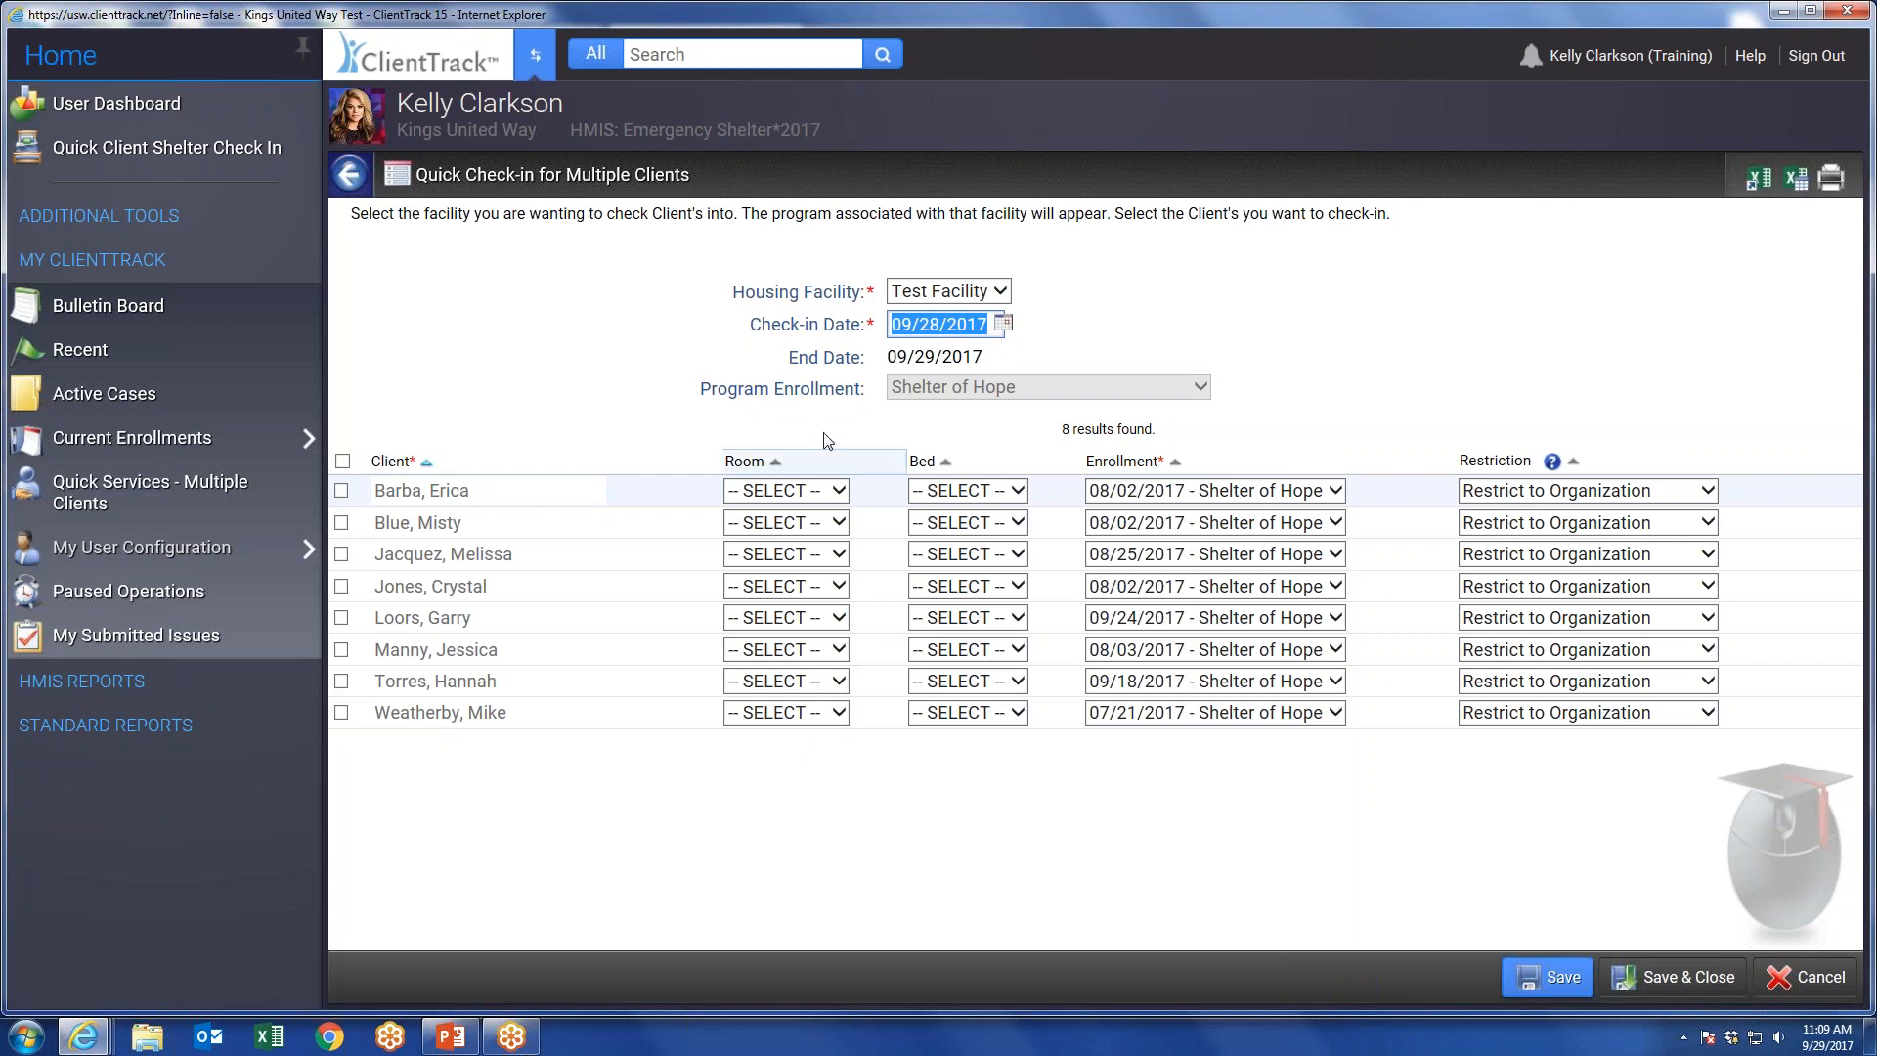
Mark only the third and fifth listed clients for check-in, save and close, and reopen the quick shelter check-in form.
{"action": "left_click", "coordinate": [342, 461]}
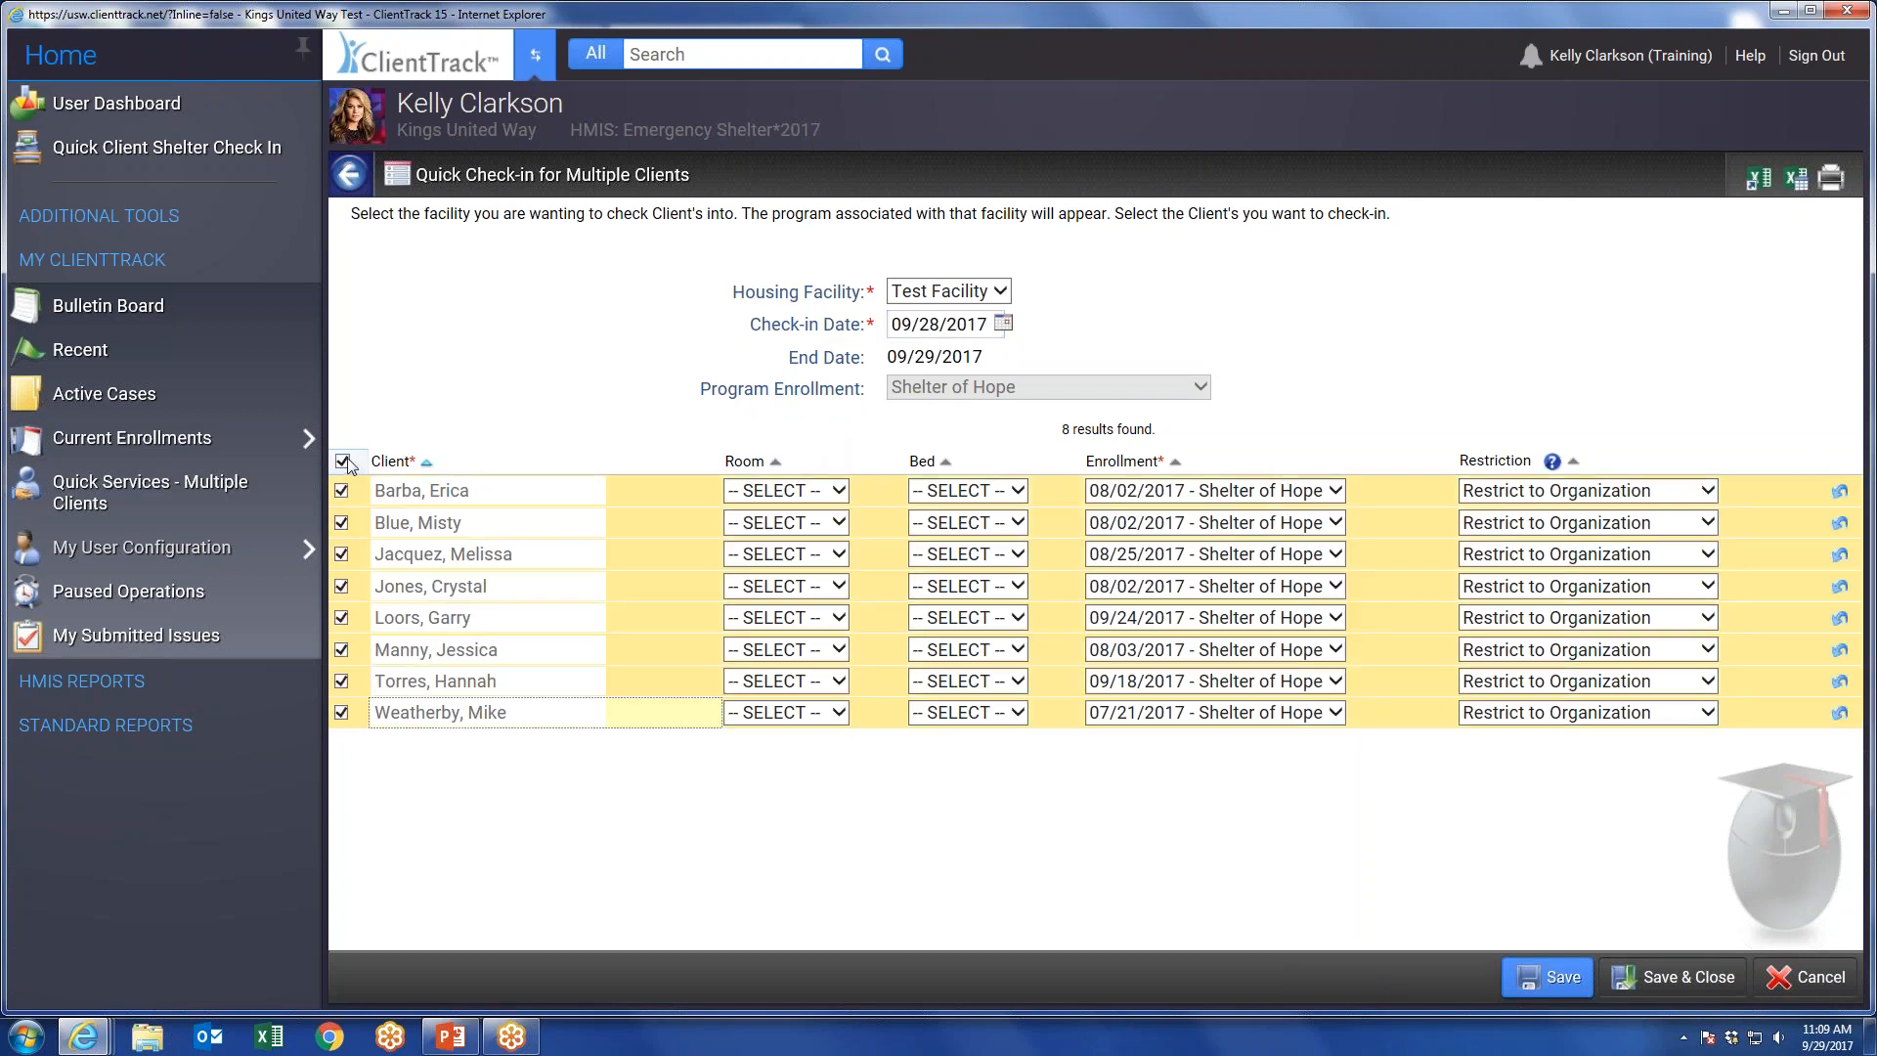
{"action": "left_click", "coordinate": [343, 461]}
{"action": "left_click", "coordinate": [341, 553]}
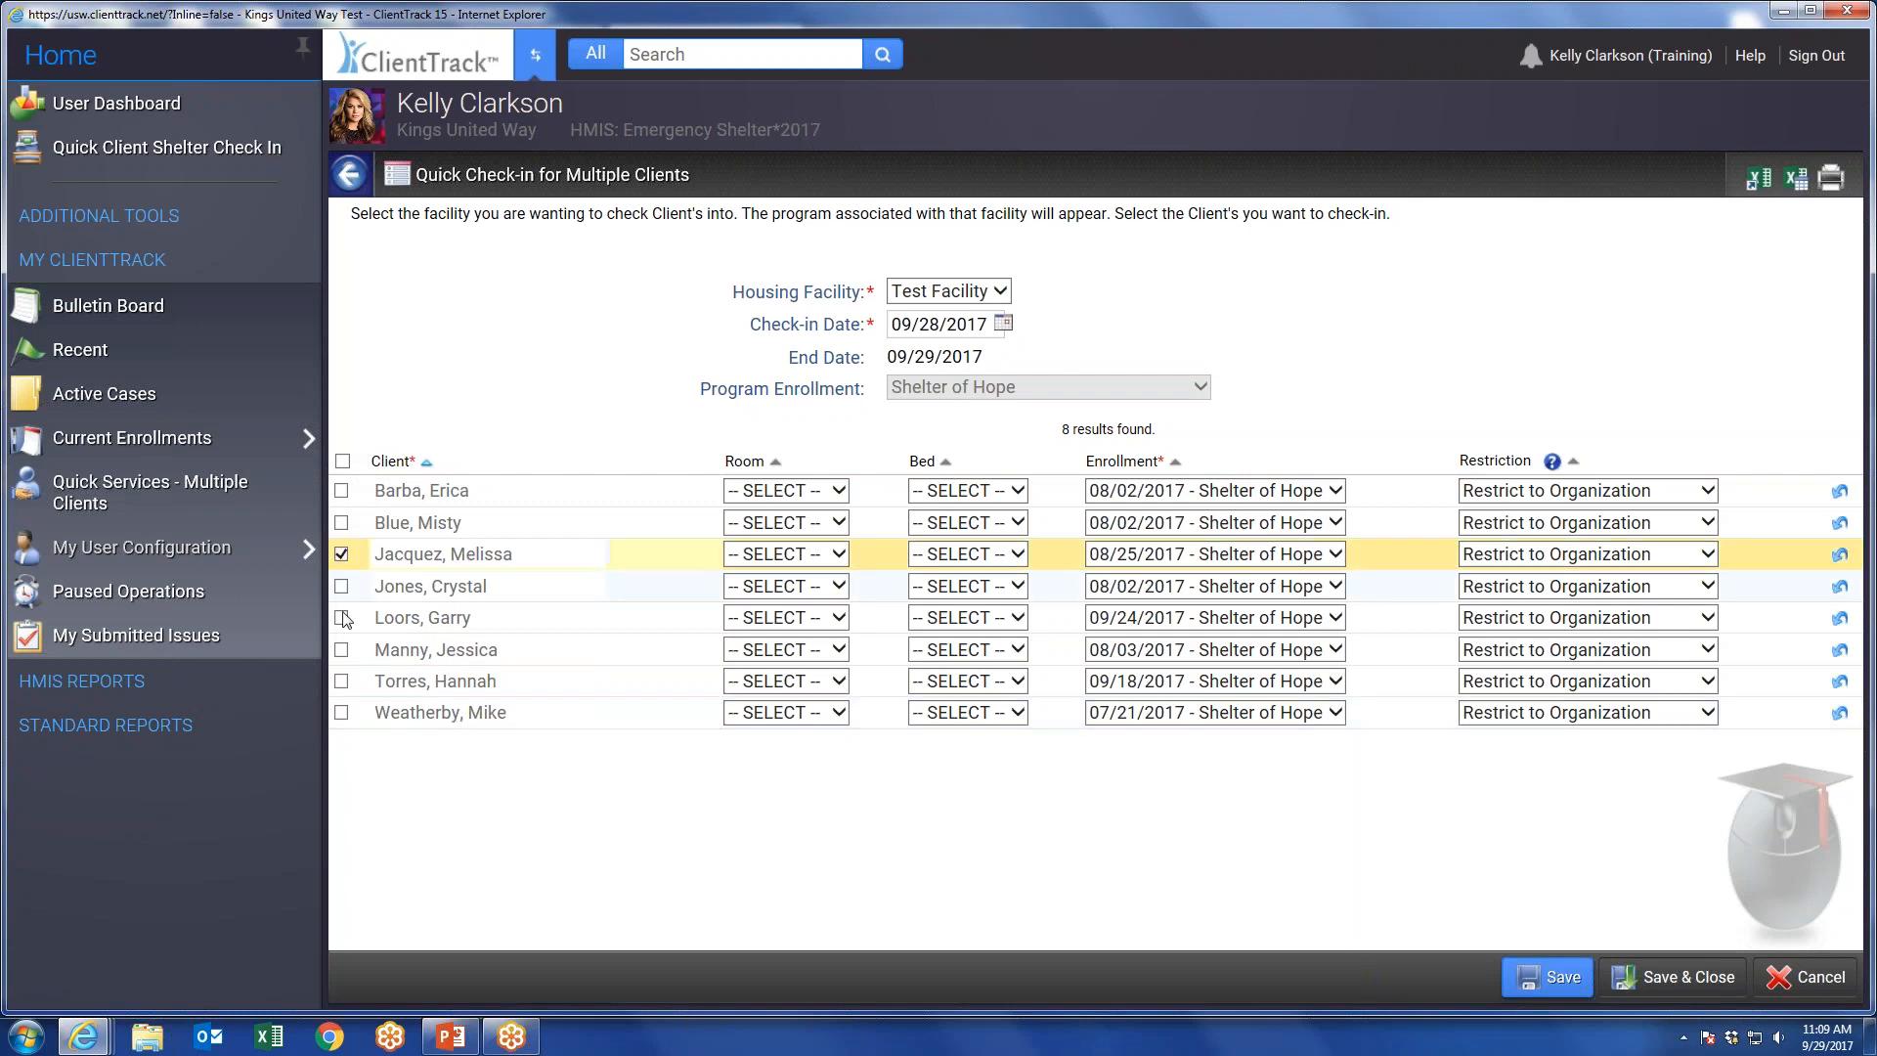
{"action": "left_click", "coordinate": [341, 617]}
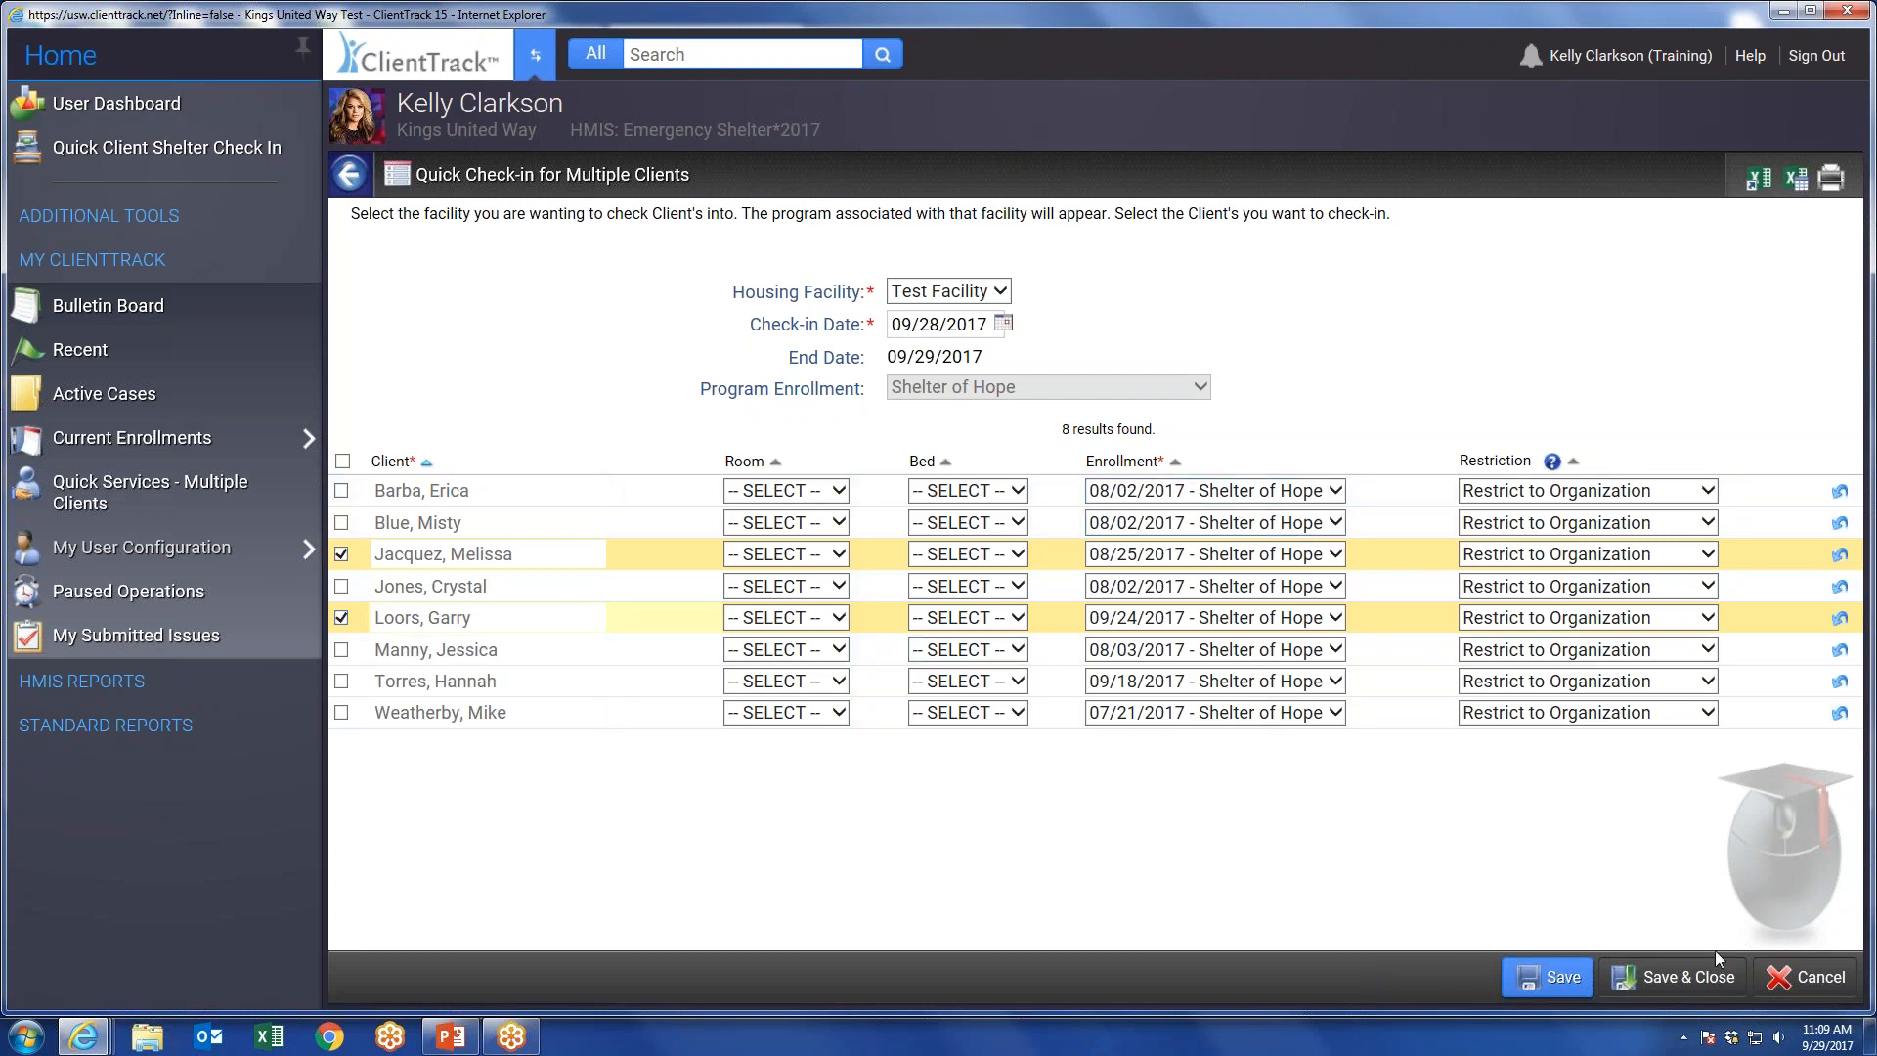
{"action": "left_click", "coordinate": [1681, 978]}
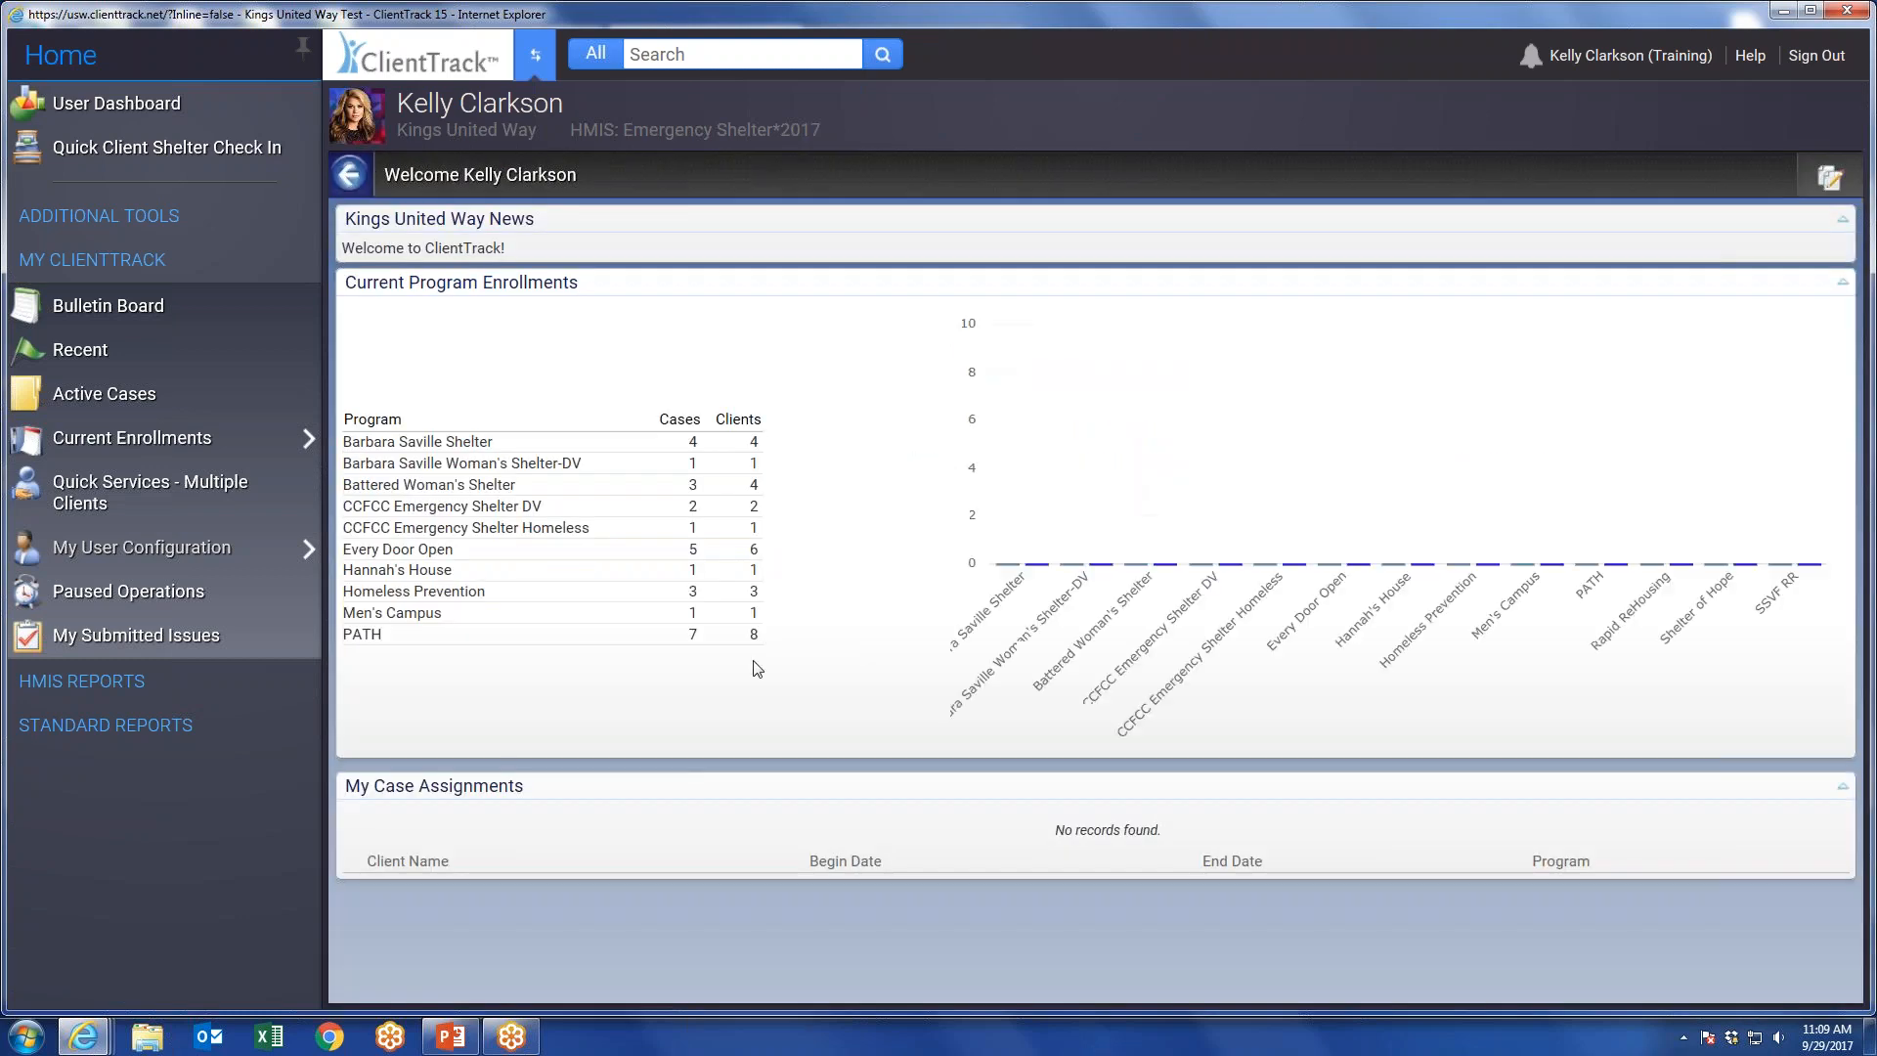
{"action": "left_click", "coordinate": [146, 151]}
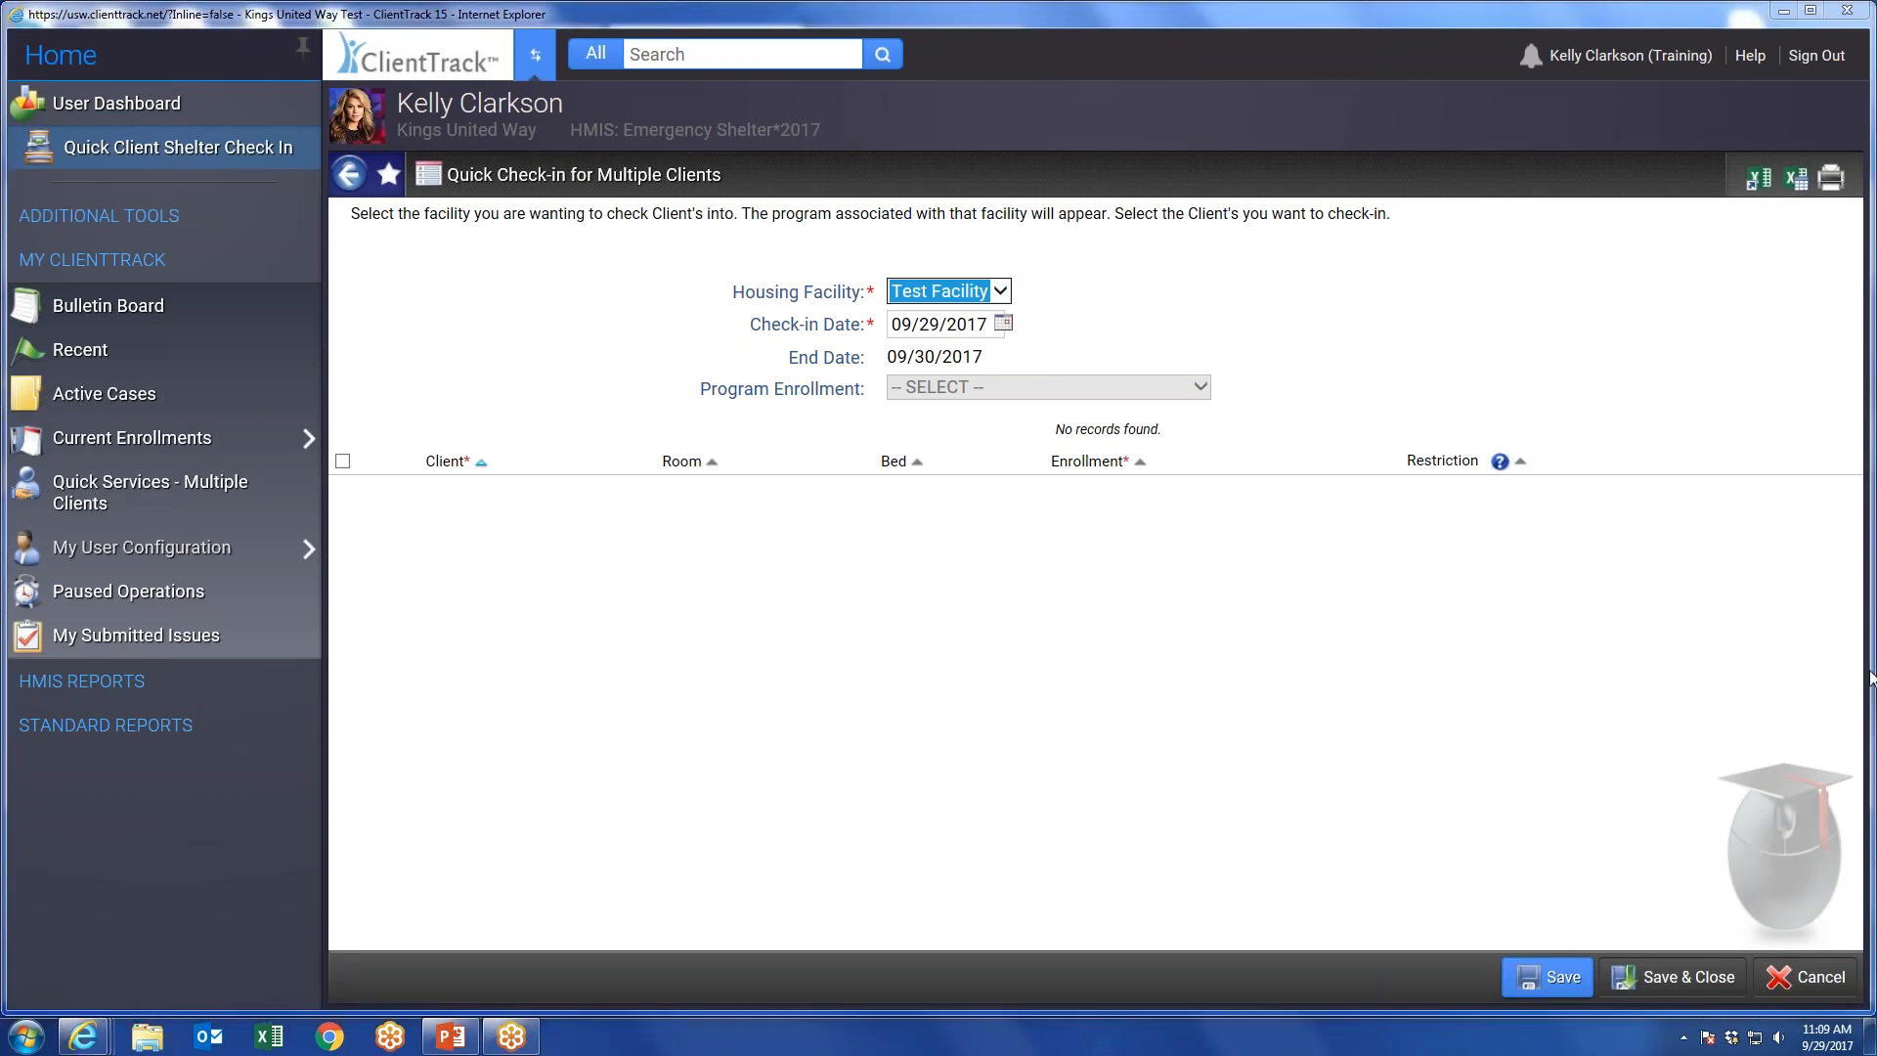
Switch to the Clients workspace and cancel the intake workflow that starts there.
{"action": "left_click", "coordinate": [536, 54]}
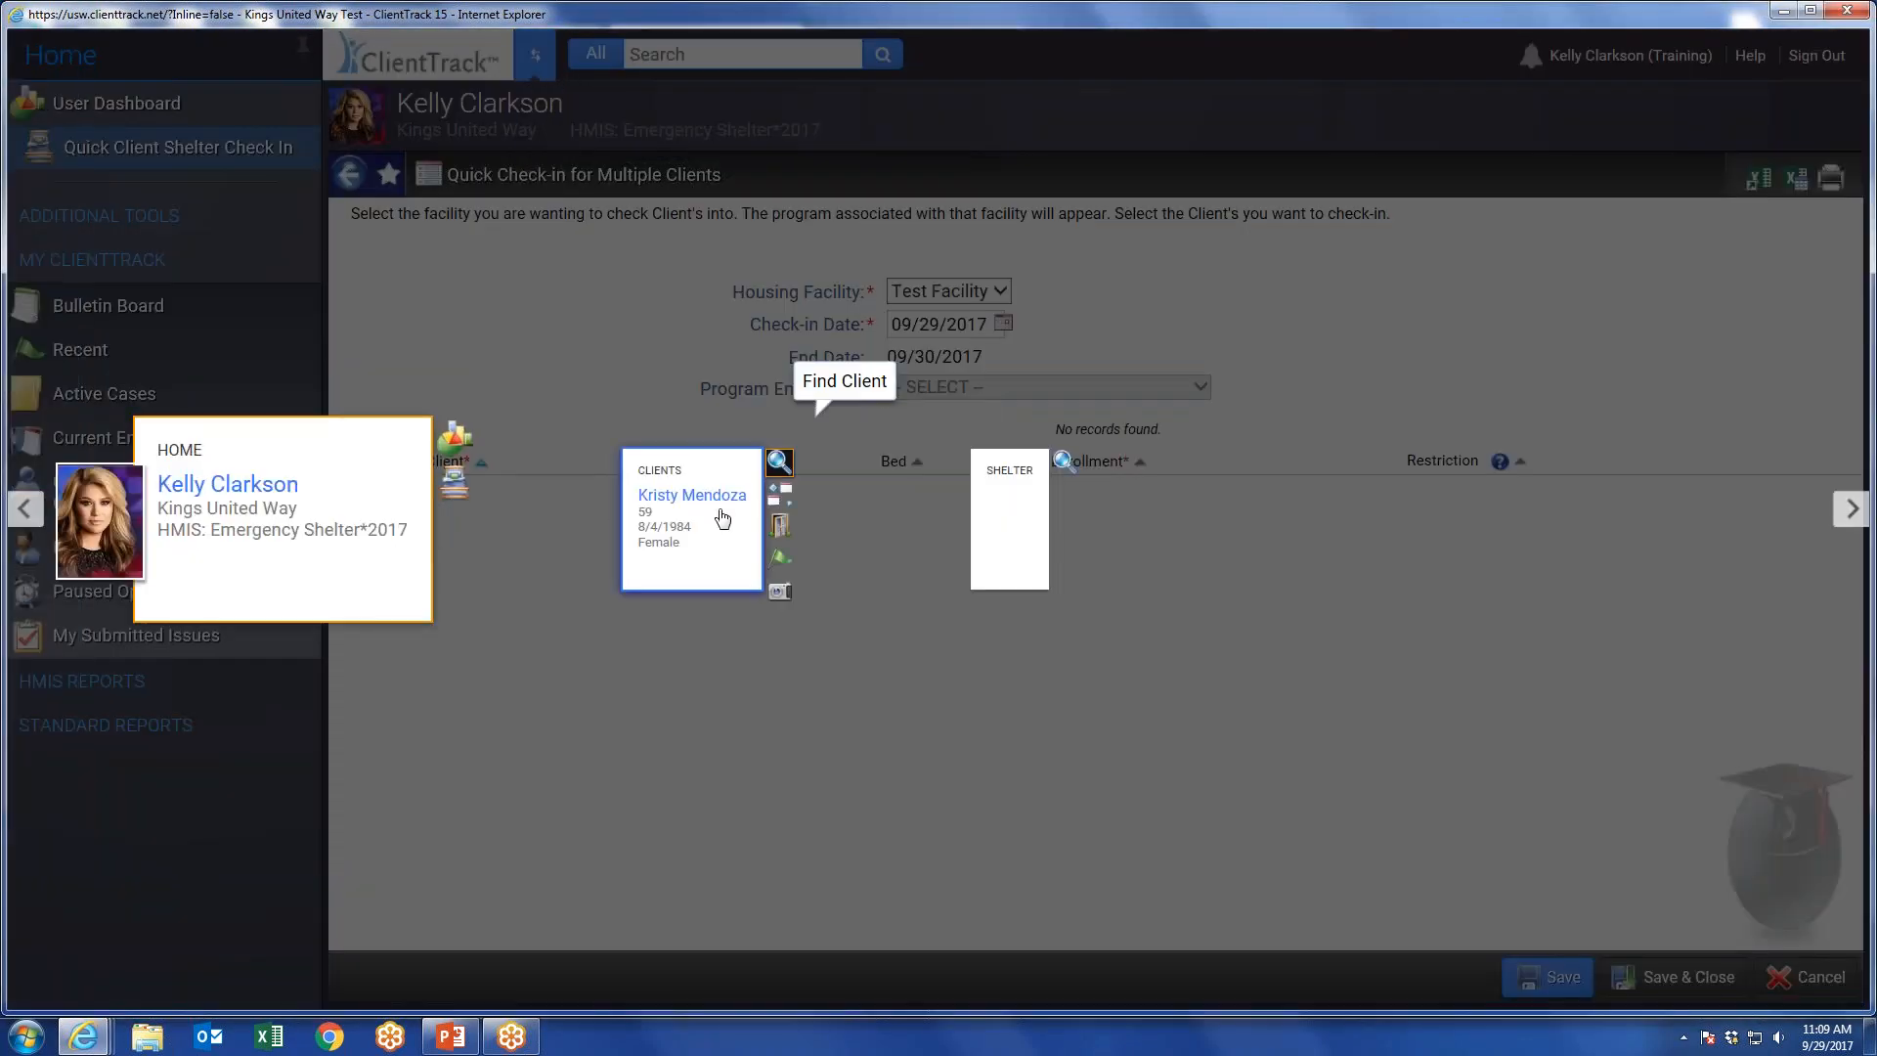
{"action": "left_click", "coordinate": [702, 570]}
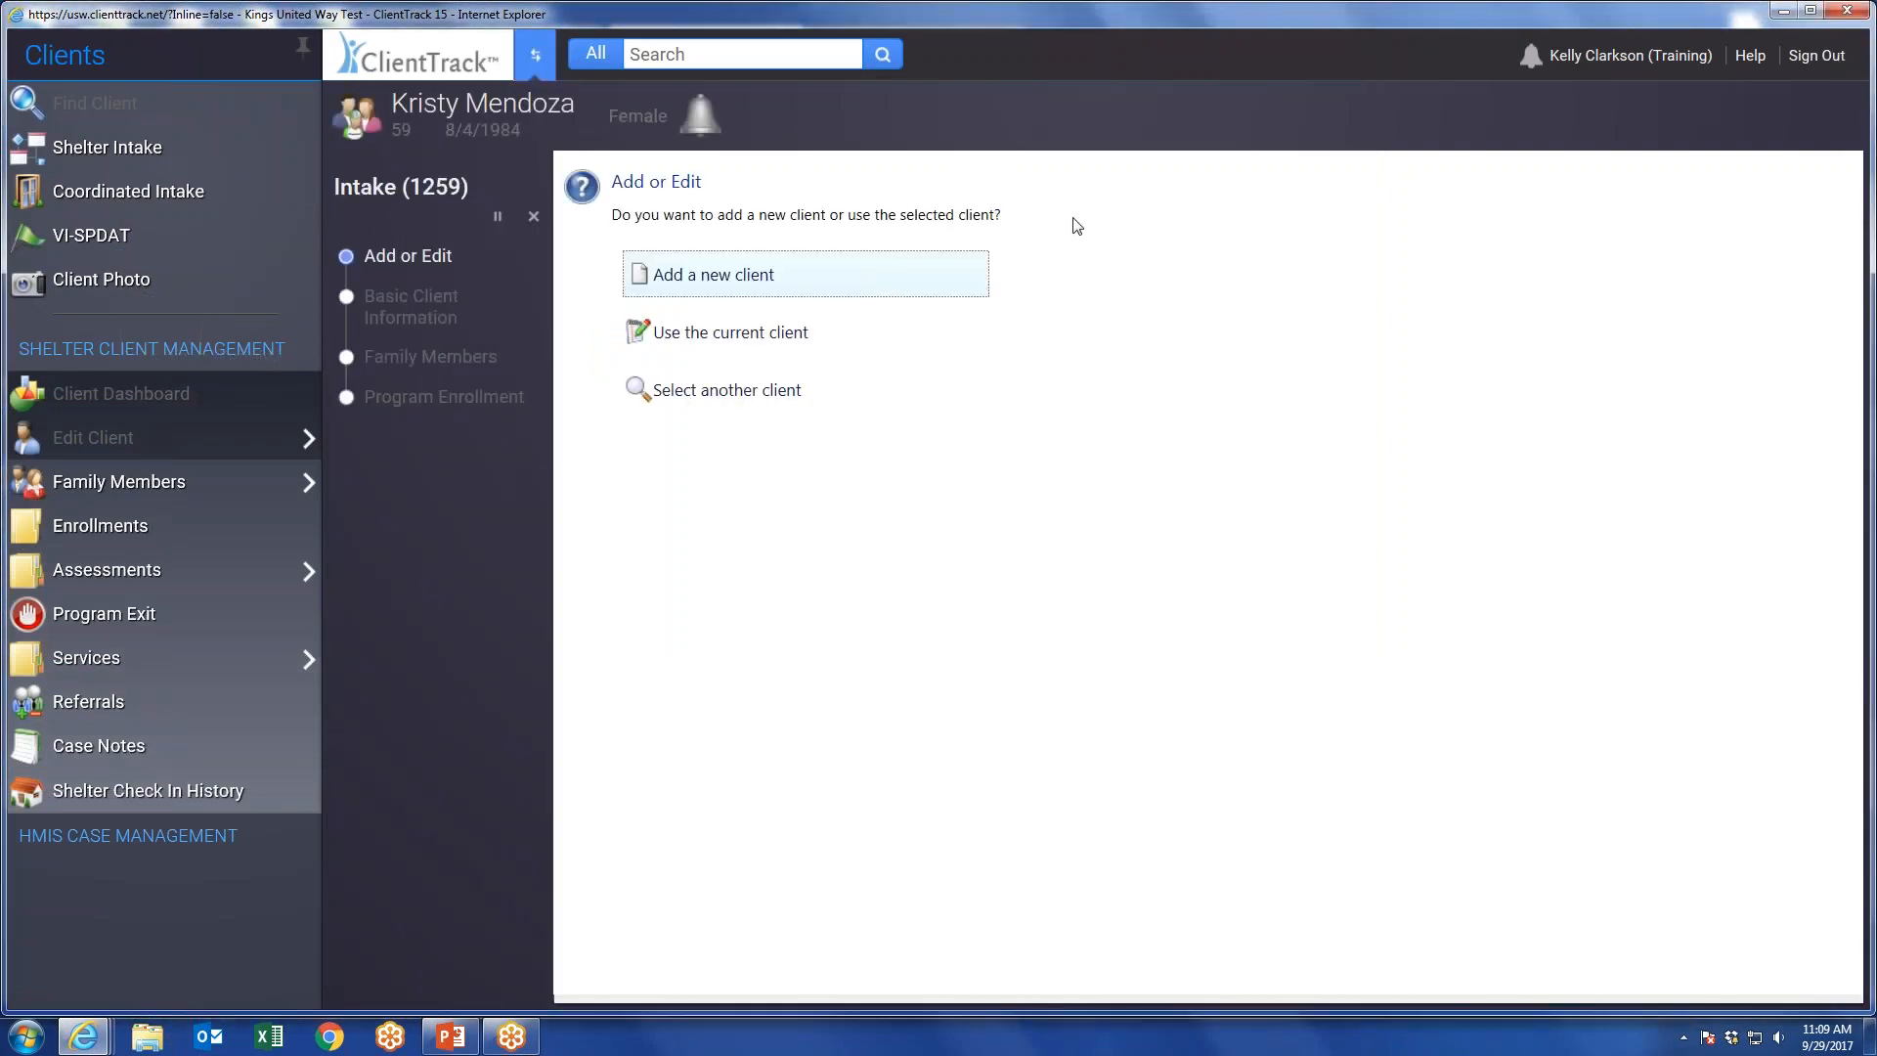
{"action": "left_click", "coordinate": [533, 216]}
{"action": "left_click", "coordinate": [1116, 620]}
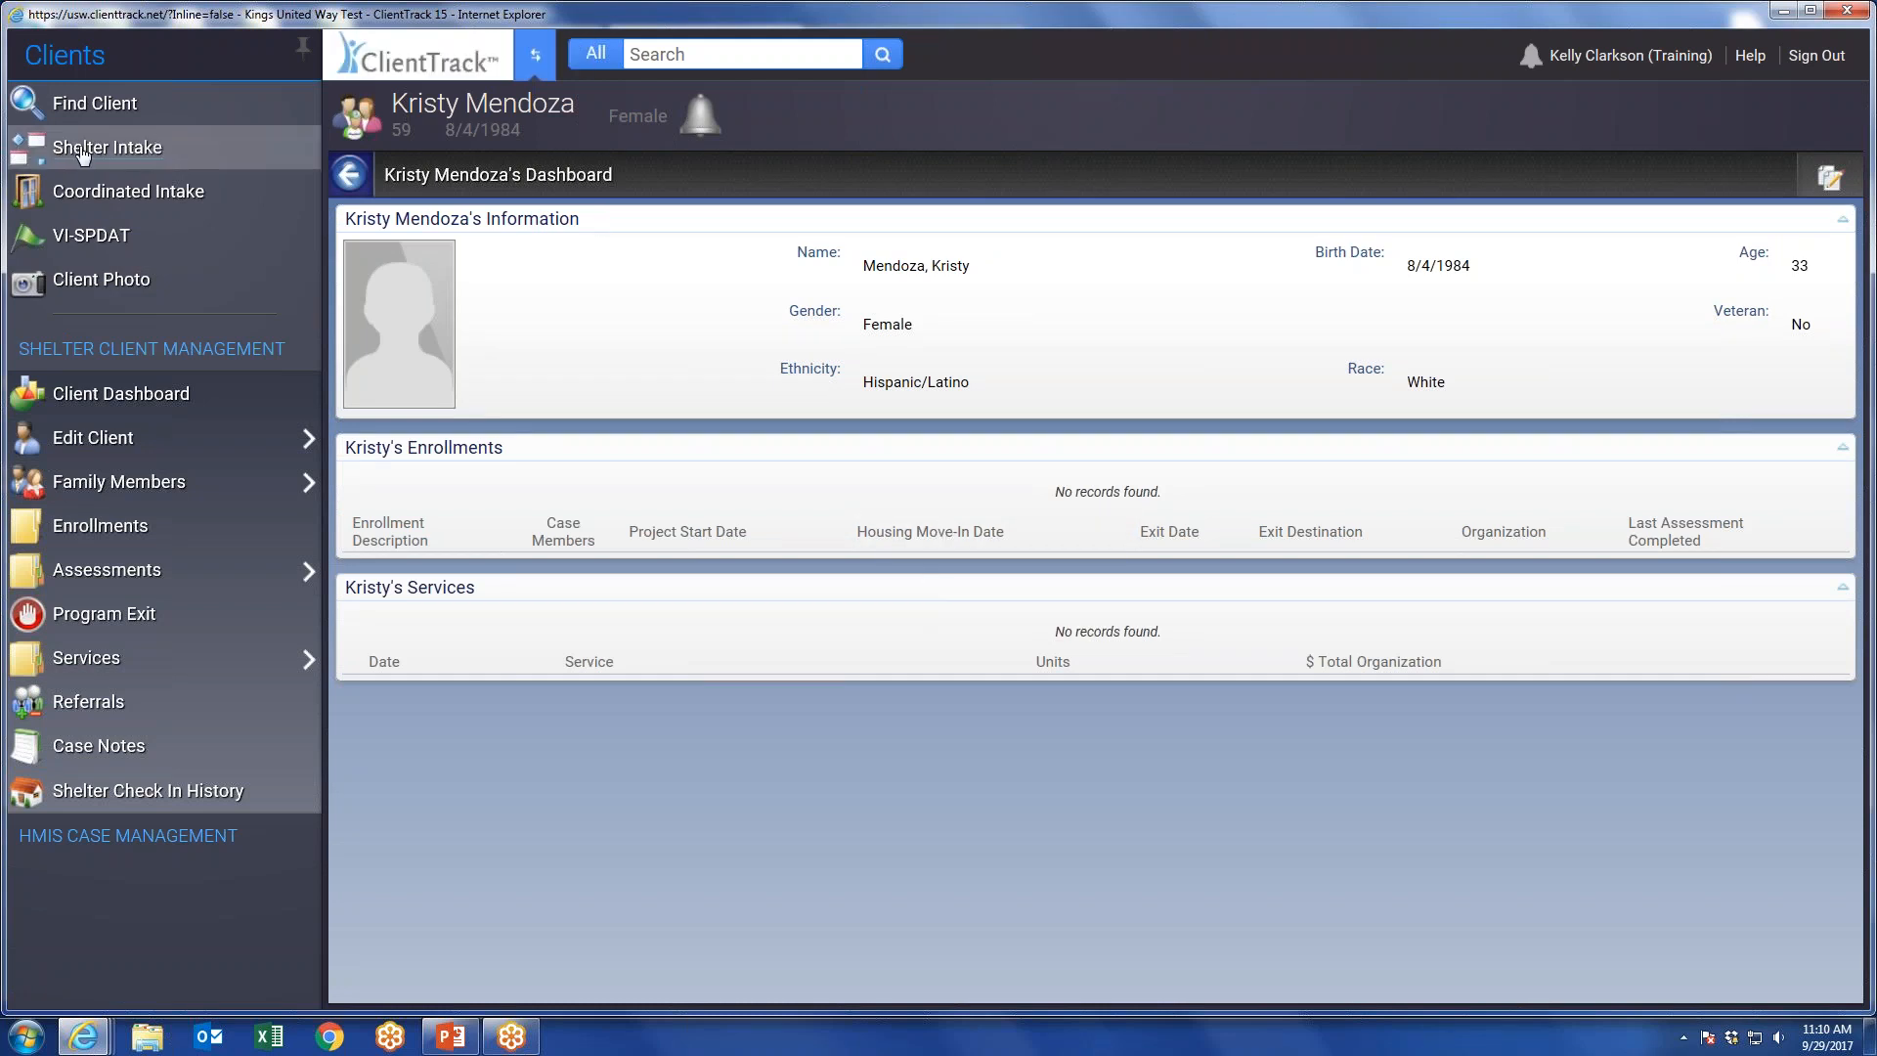
Start a shelter intake for a new client and search existing records by the client's first and last name.
{"action": "left_click", "coordinate": [113, 151]}
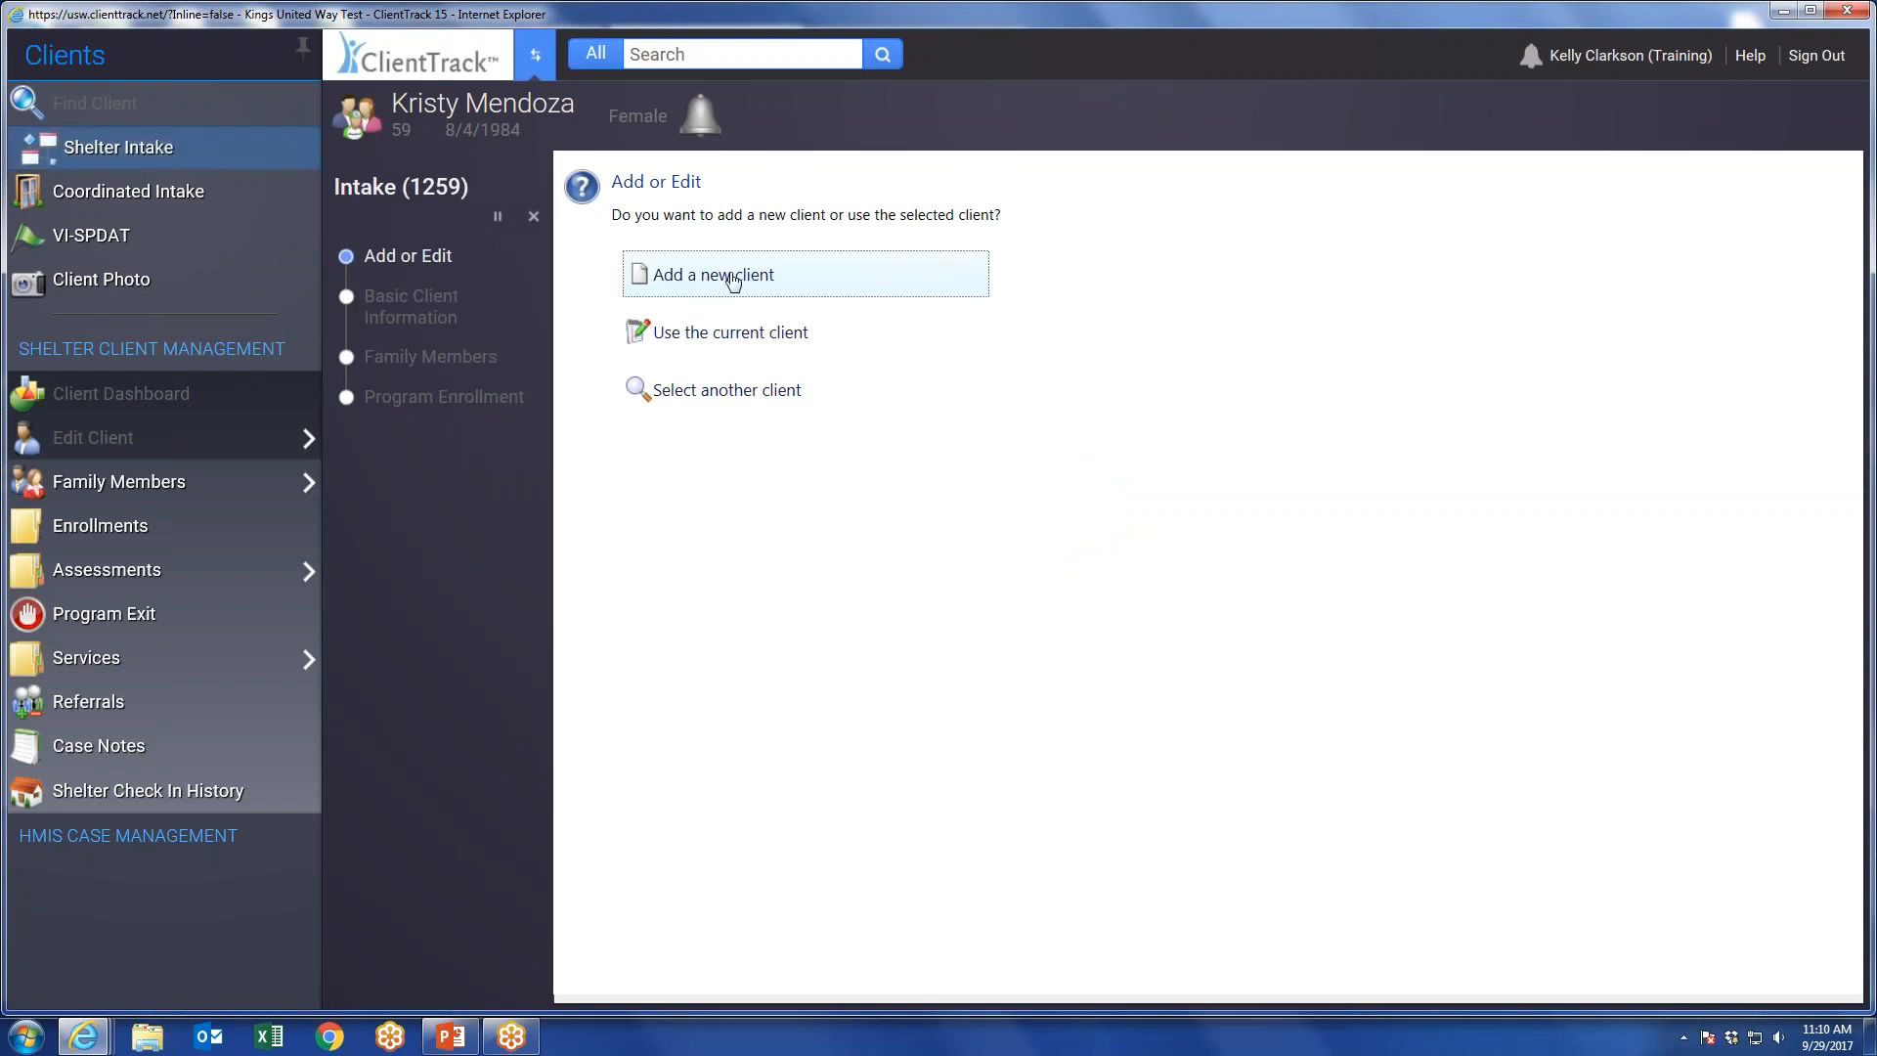
{"action": "left_click", "coordinate": [696, 289]}
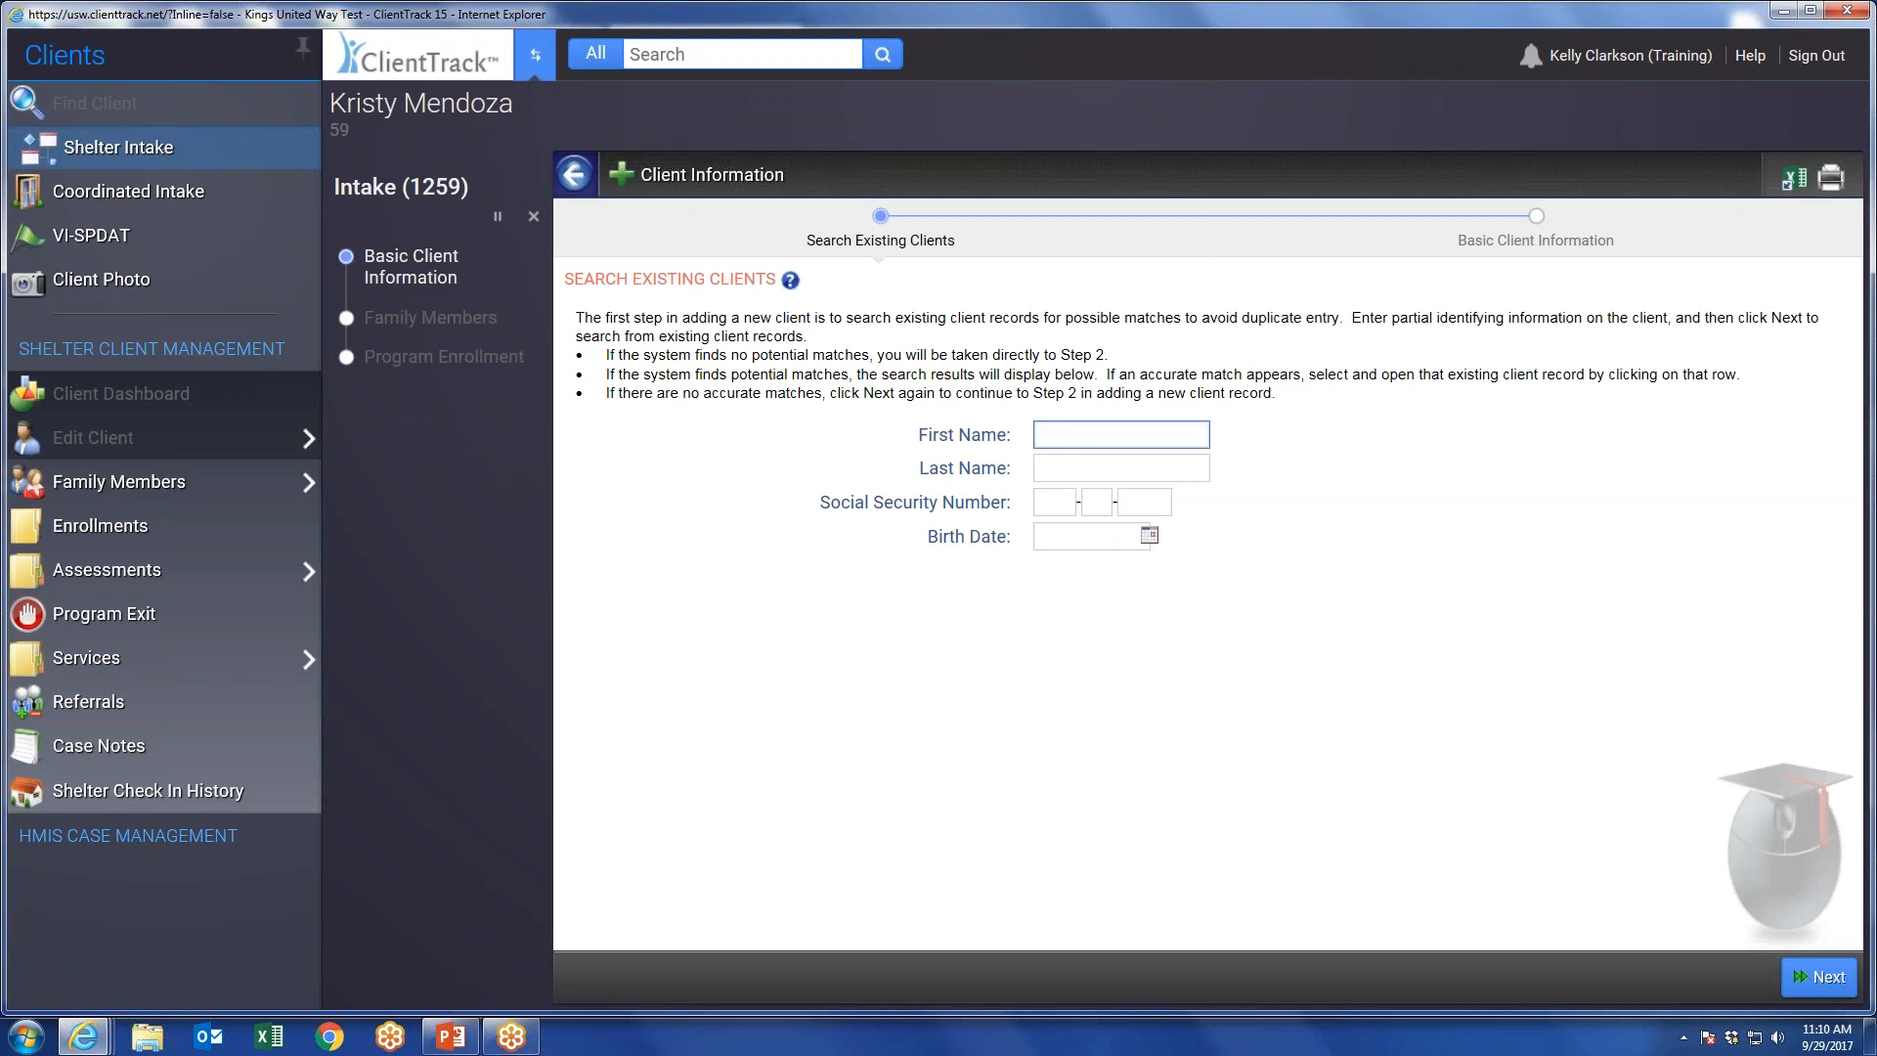
{"action": "key", "text": "Tab"}
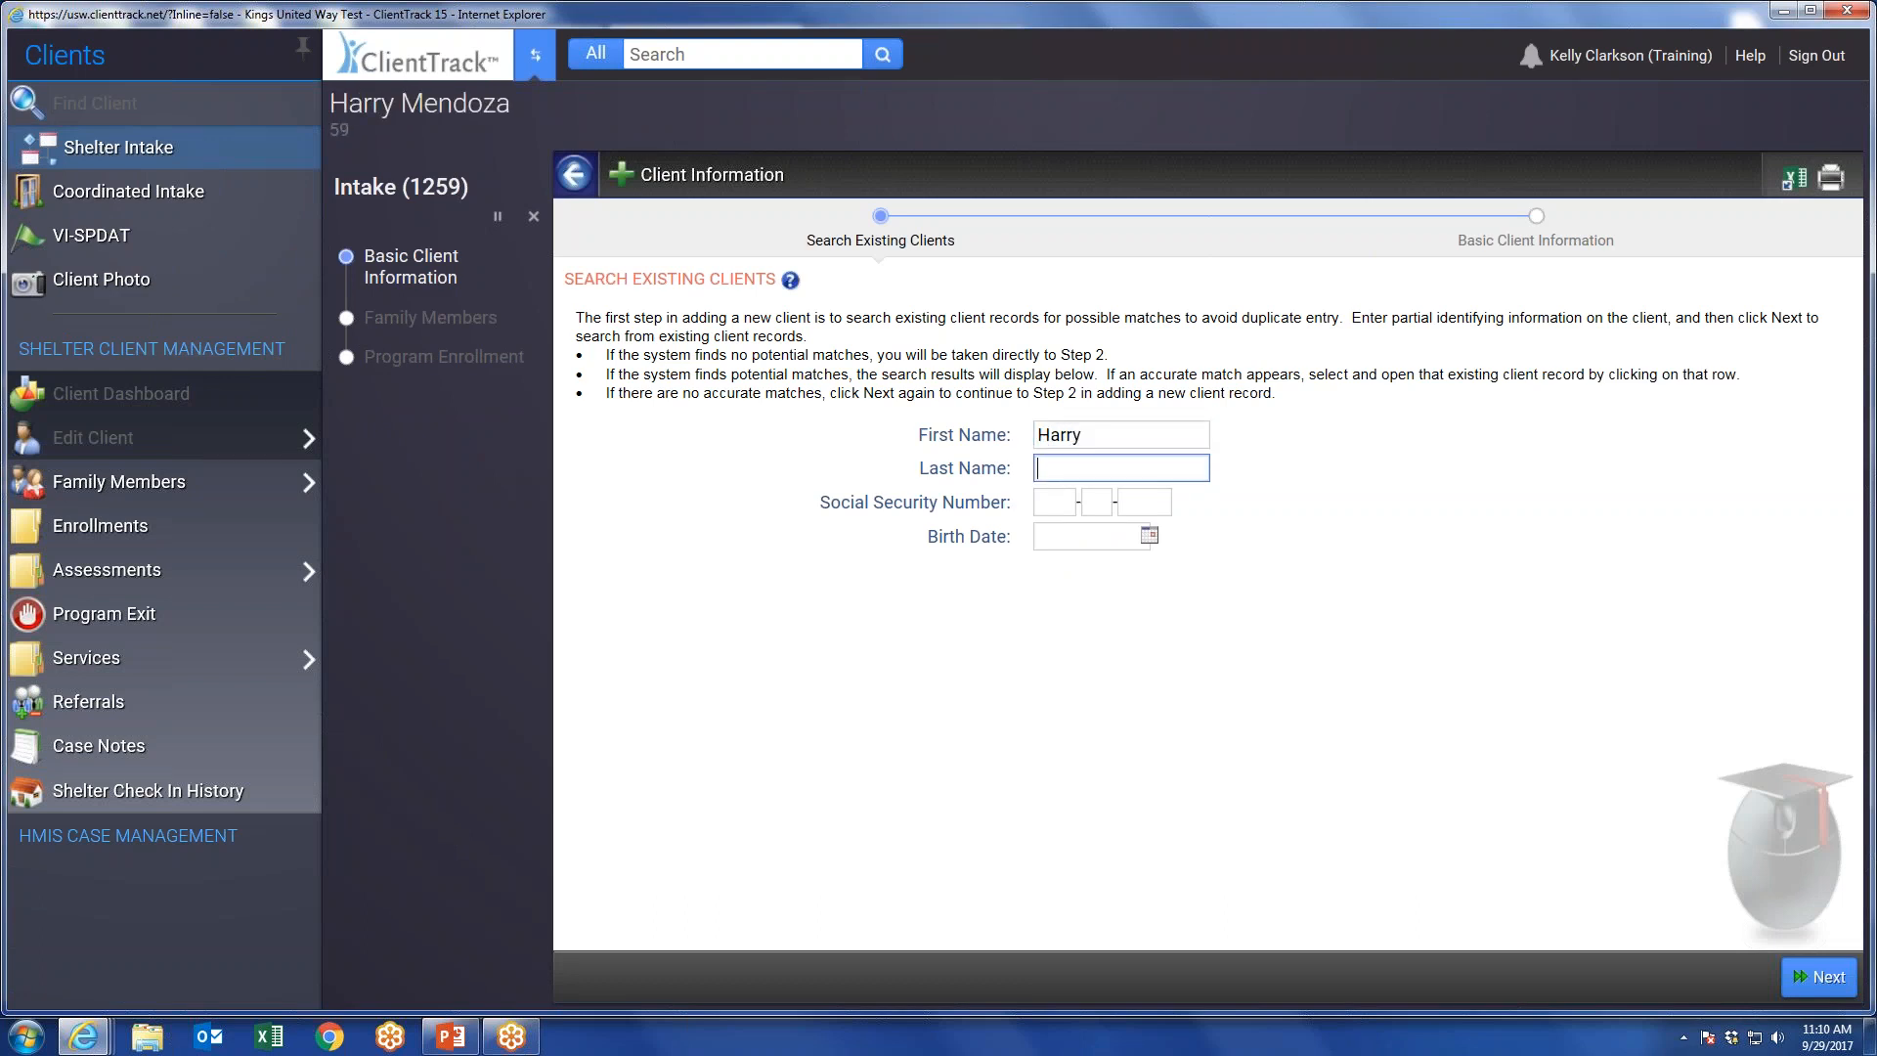
{"action": "key", "text": "Return"}
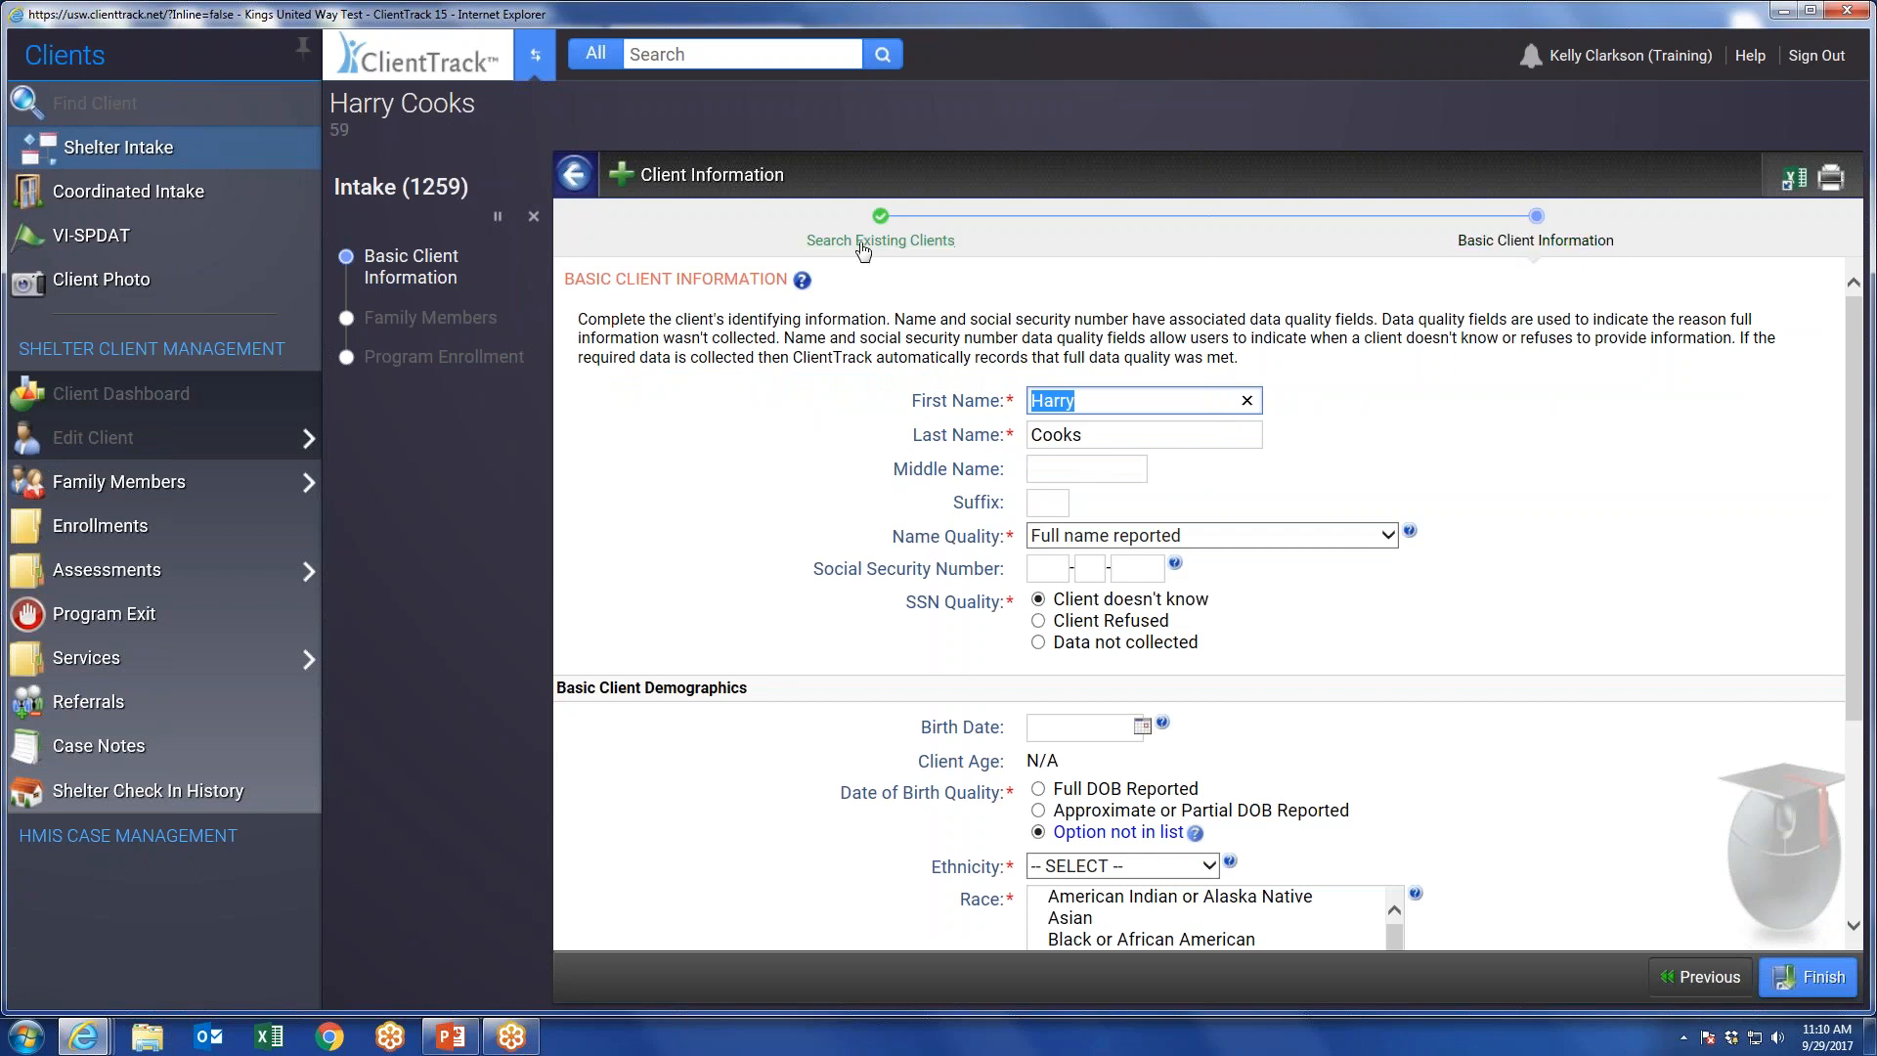
Review the basic client information form and enter the last four digits of the client's Social Security number.
{"action": "scroll", "coordinate": [977, 420], "scroll_direction": "down", "scroll_amount": 1}
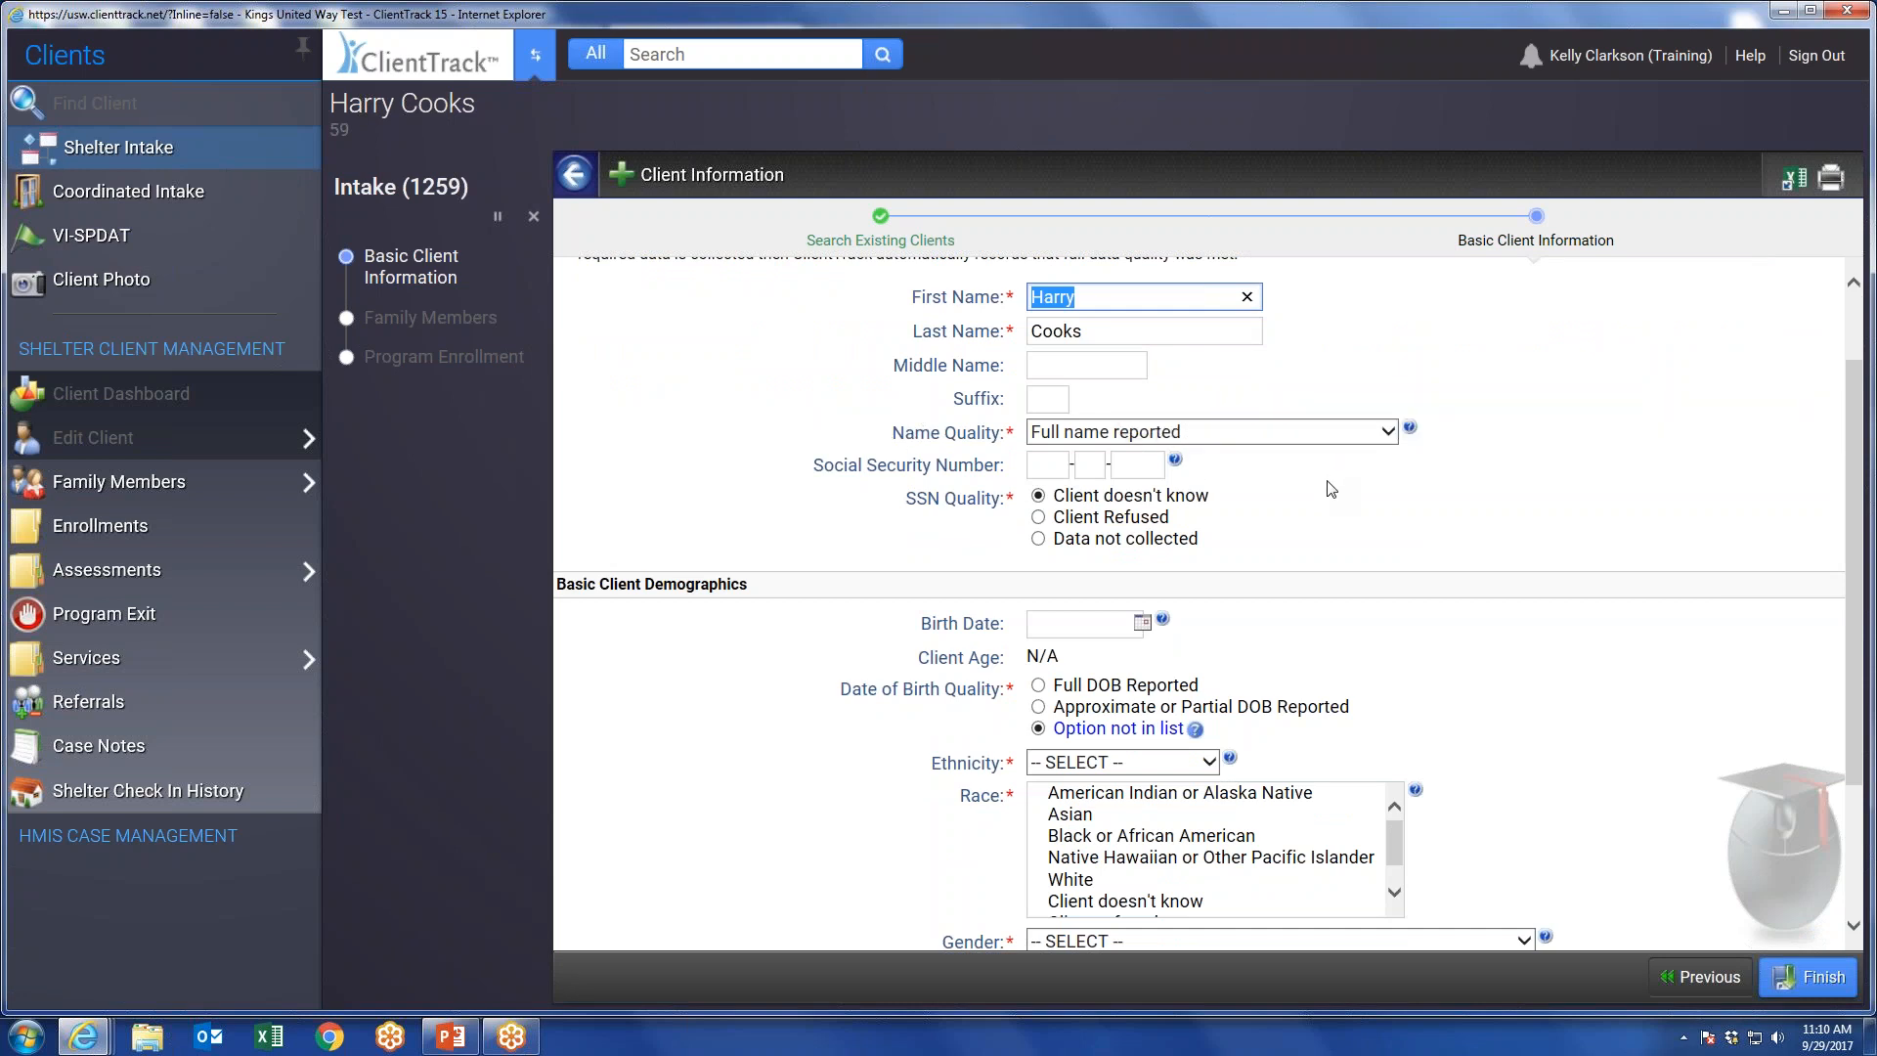
{"action": "scroll", "coordinate": [1028, 369], "scroll_direction": "up", "scroll_amount": 1}
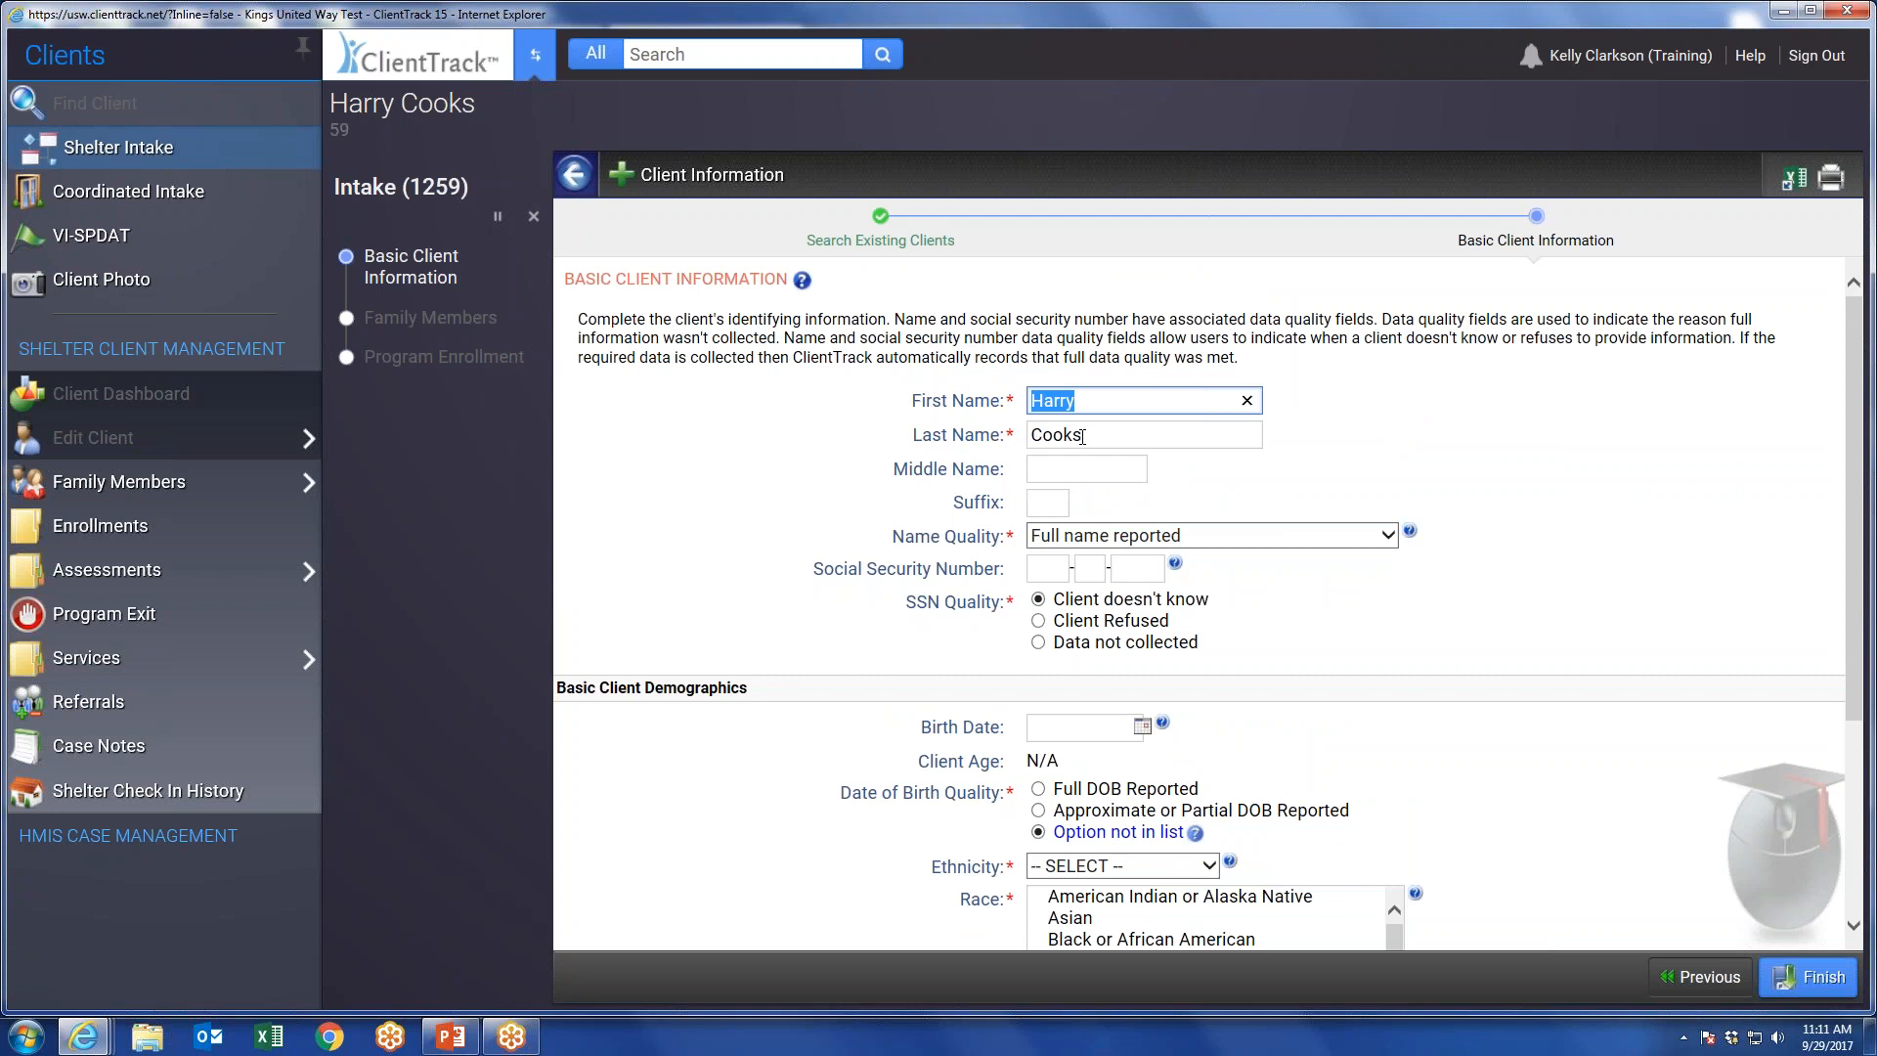
{"action": "left_click", "coordinate": [1156, 570]}
{"action": "type", "text": "1234"}
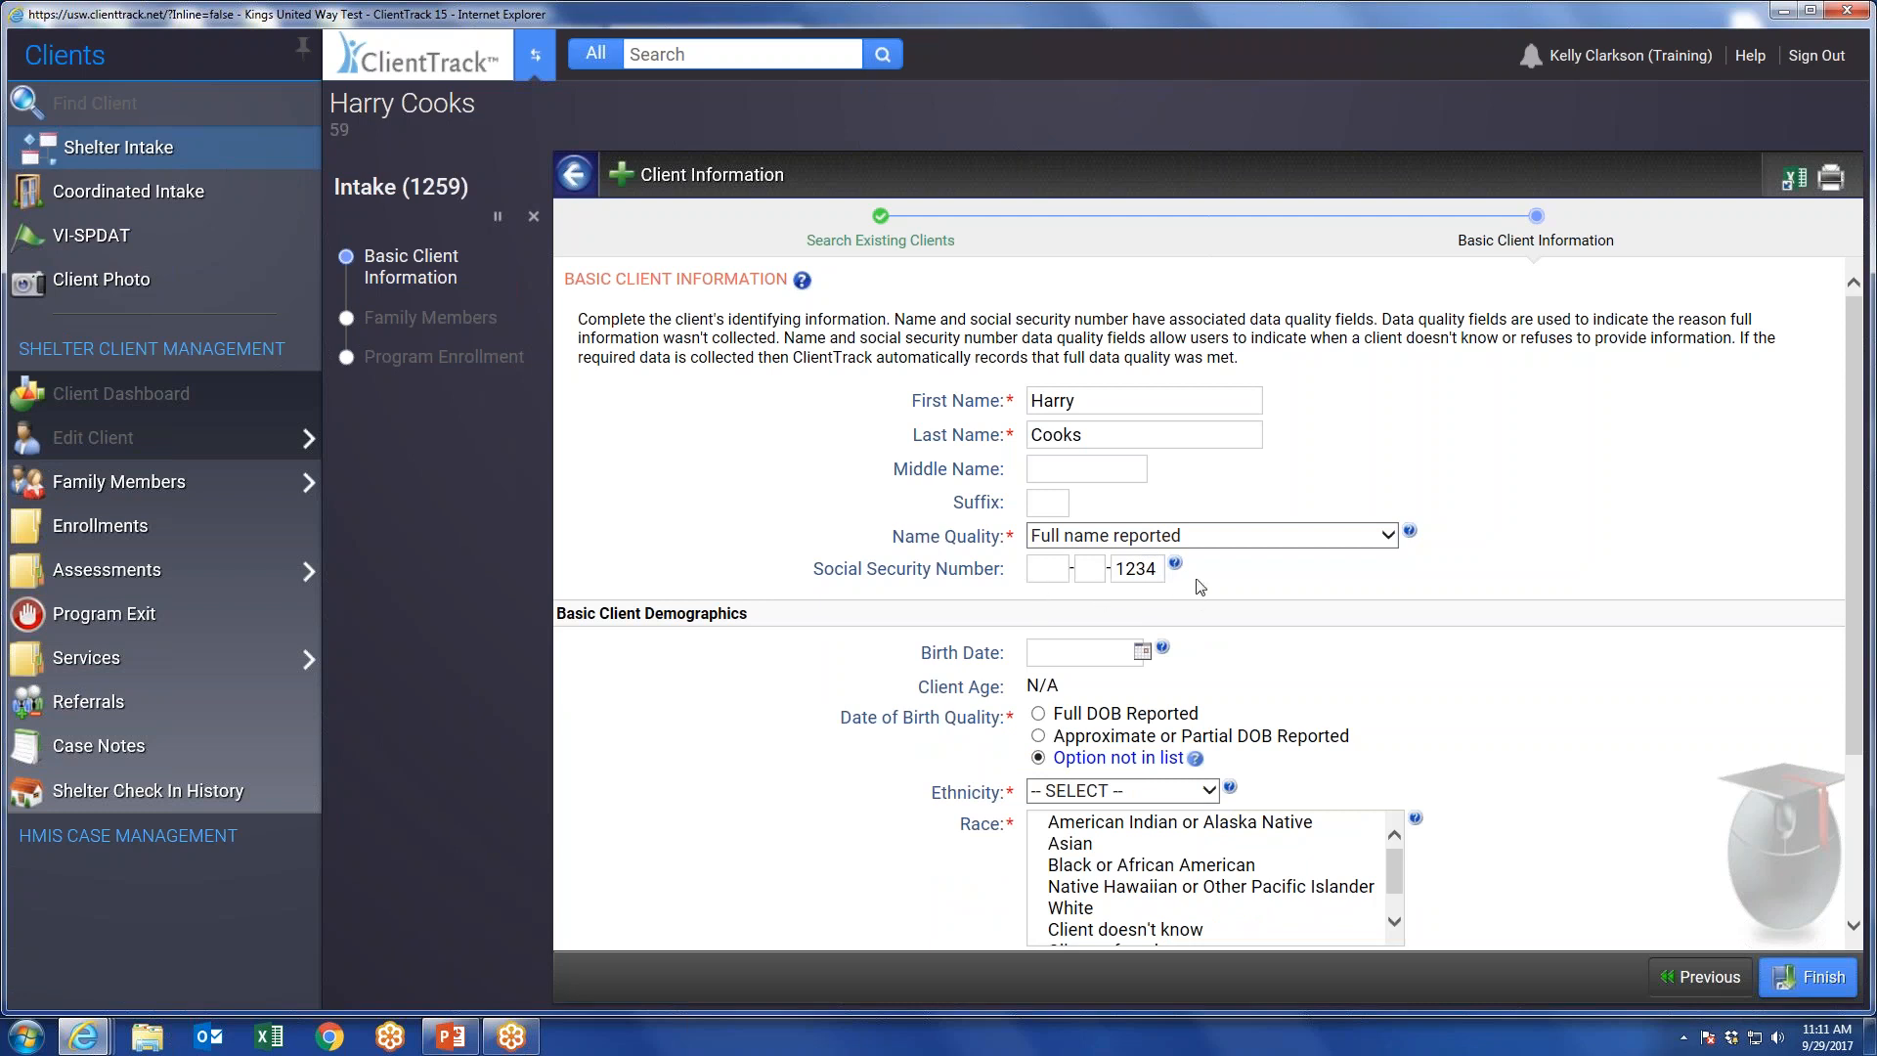
{"action": "mouse_move", "coordinate": [1177, 569]}
Enter the client's birth date and set the date of birth quality to Full DOB Reported.
{"action": "scroll", "coordinate": [1261, 598], "scroll_direction": "down", "scroll_amount": 1}
{"action": "left_click", "coordinate": [1064, 553]}
{"action": "type", "text": "4/04/1985"}
{"action": "key", "text": "Tab"}
{"action": "left_click", "coordinate": [1038, 609]}
Set the client's ethnicity to Non-Hispanic/Latino and the race to White.
{"action": "scroll", "coordinate": [1473, 587], "scroll_direction": "down", "scroll_amount": 1}
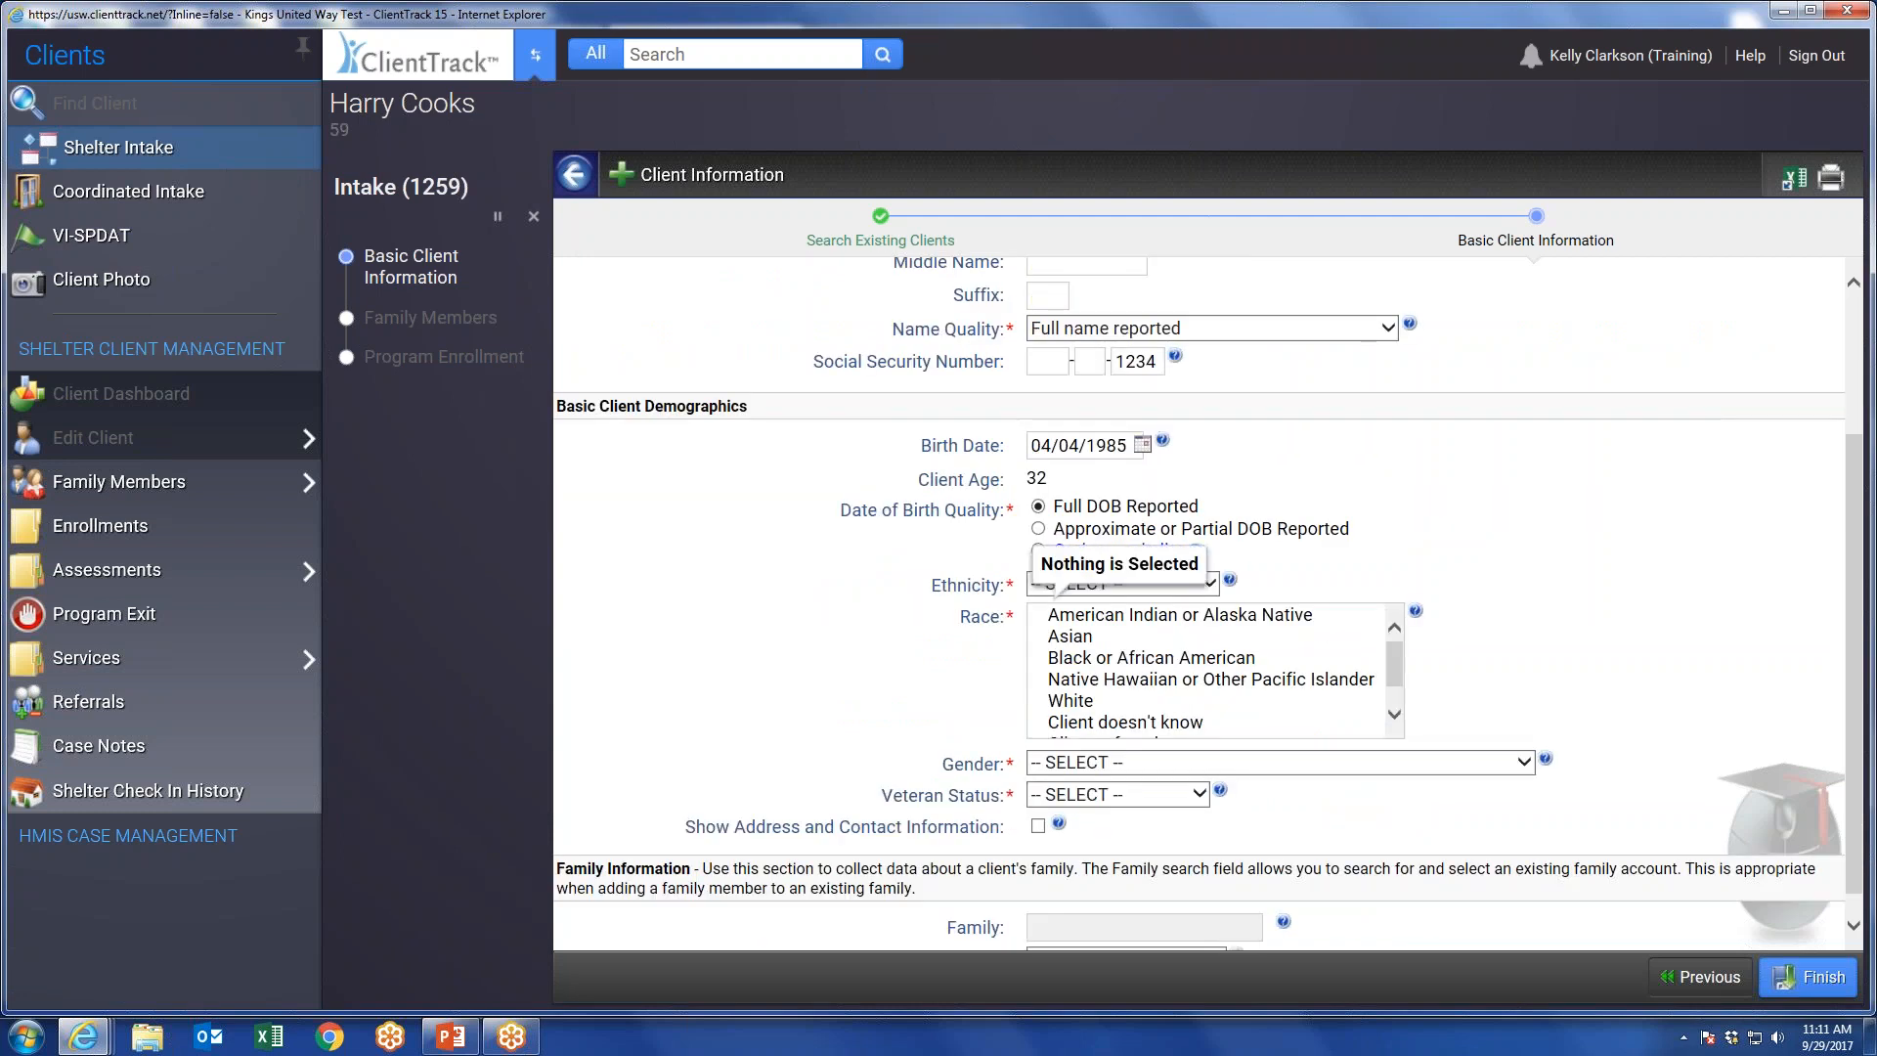
{"action": "left_click", "coordinate": [1091, 587]}
{"action": "left_click", "coordinate": [1091, 605]}
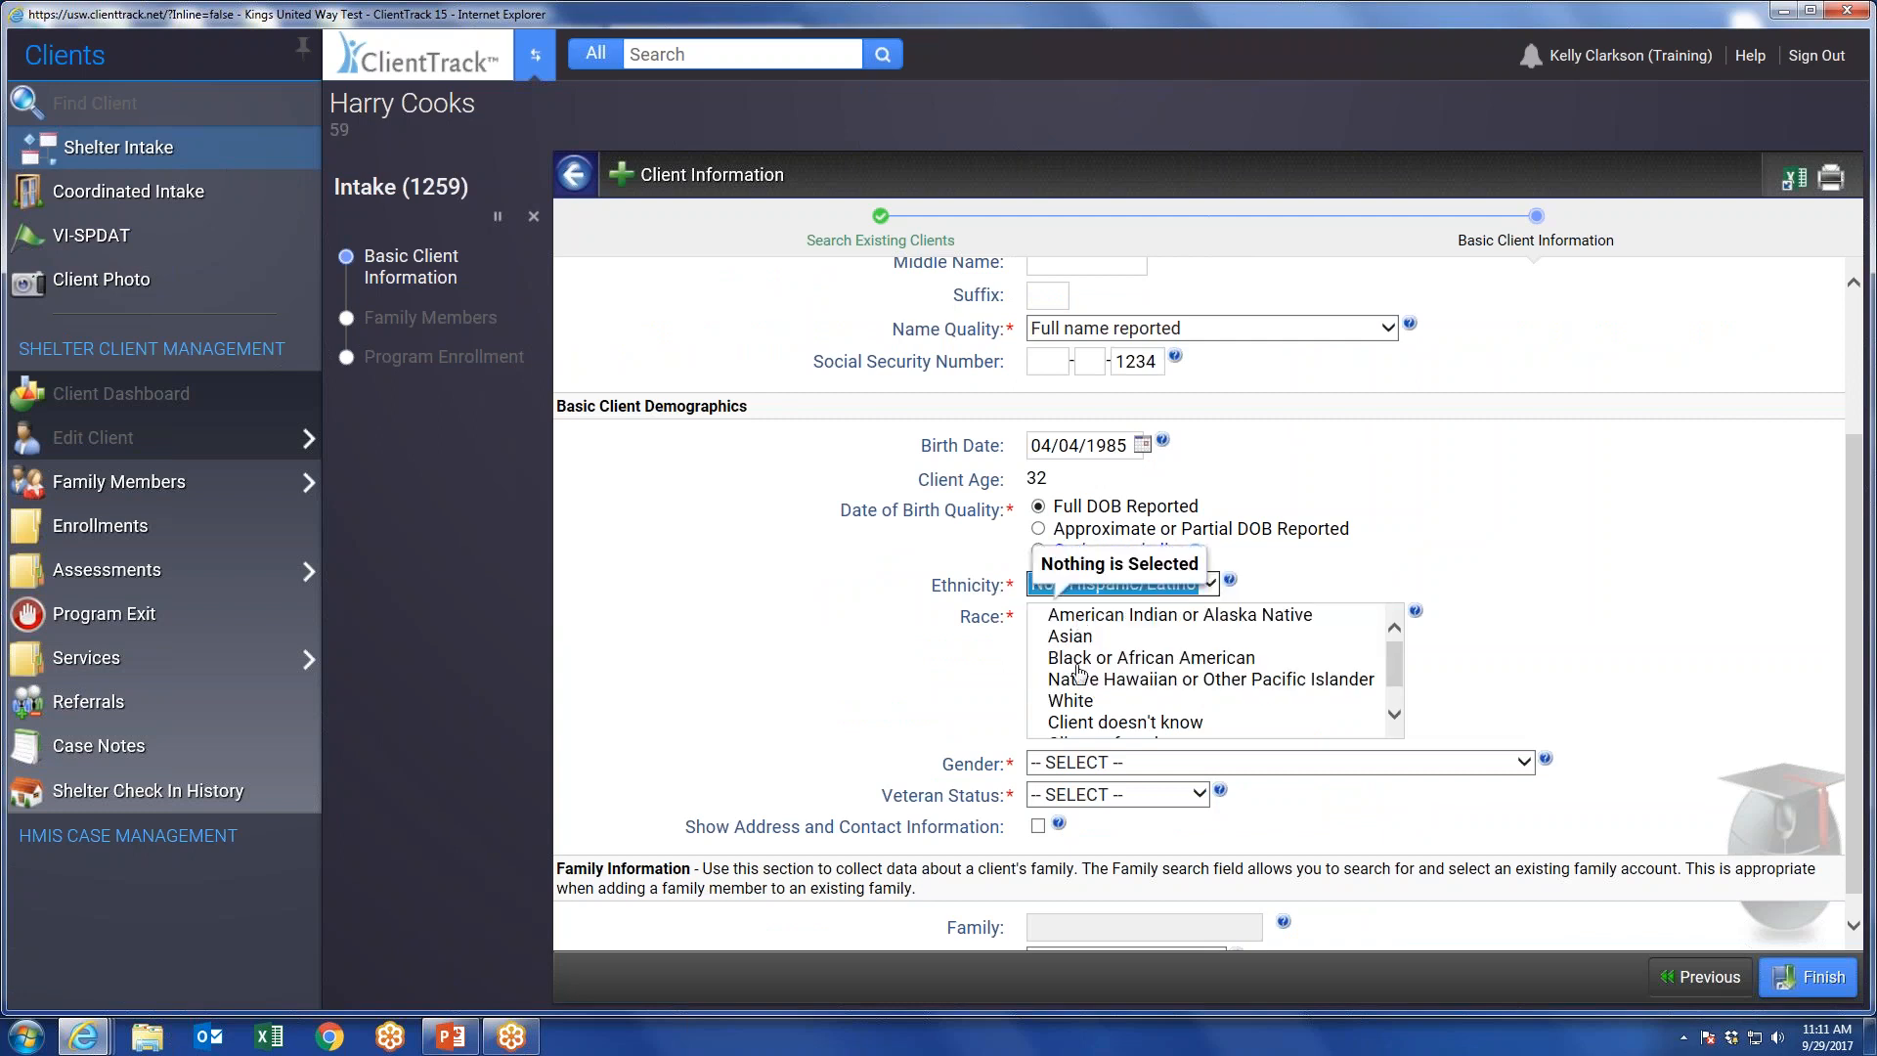
{"action": "left_click", "coordinate": [1075, 702]}
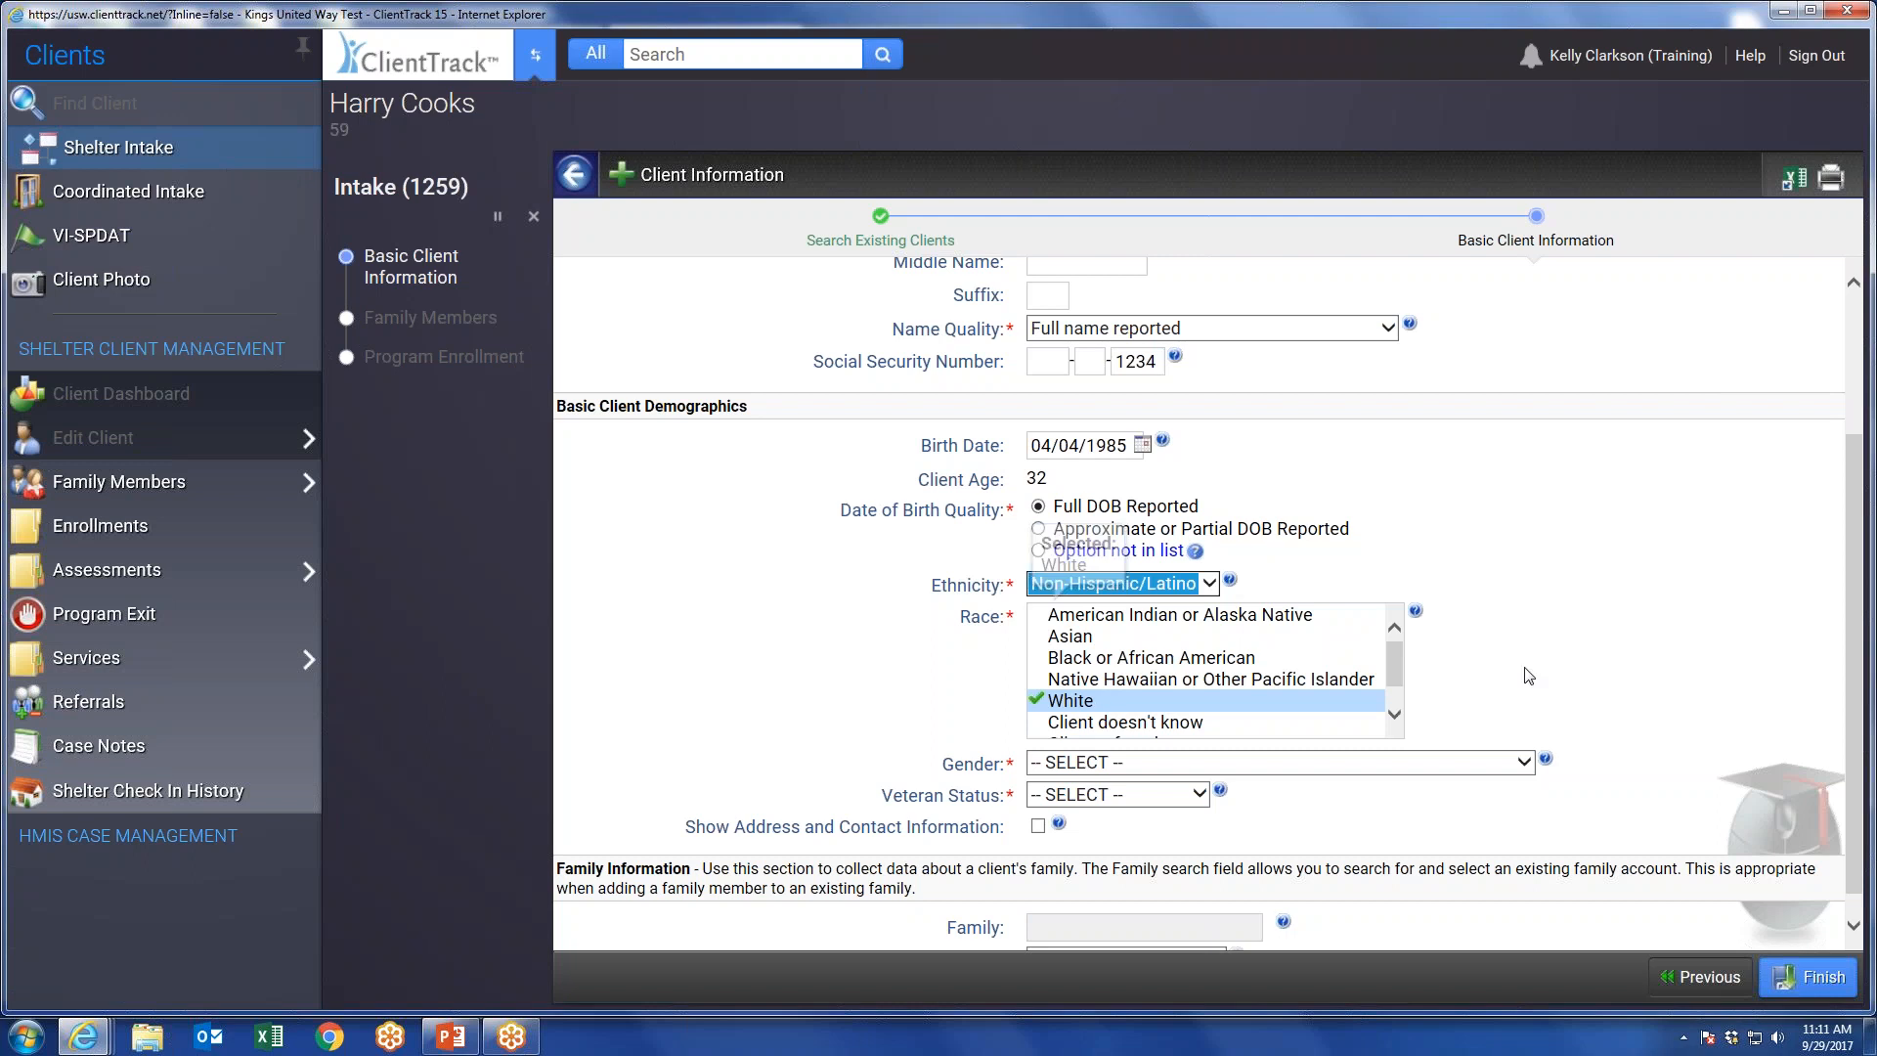
Set the client's gender to Male and veteran status to No, and finish the basic client information.
{"action": "scroll", "coordinate": [1522, 653], "scroll_direction": "down", "scroll_amount": 1}
{"action": "left_click", "coordinate": [1210, 736]}
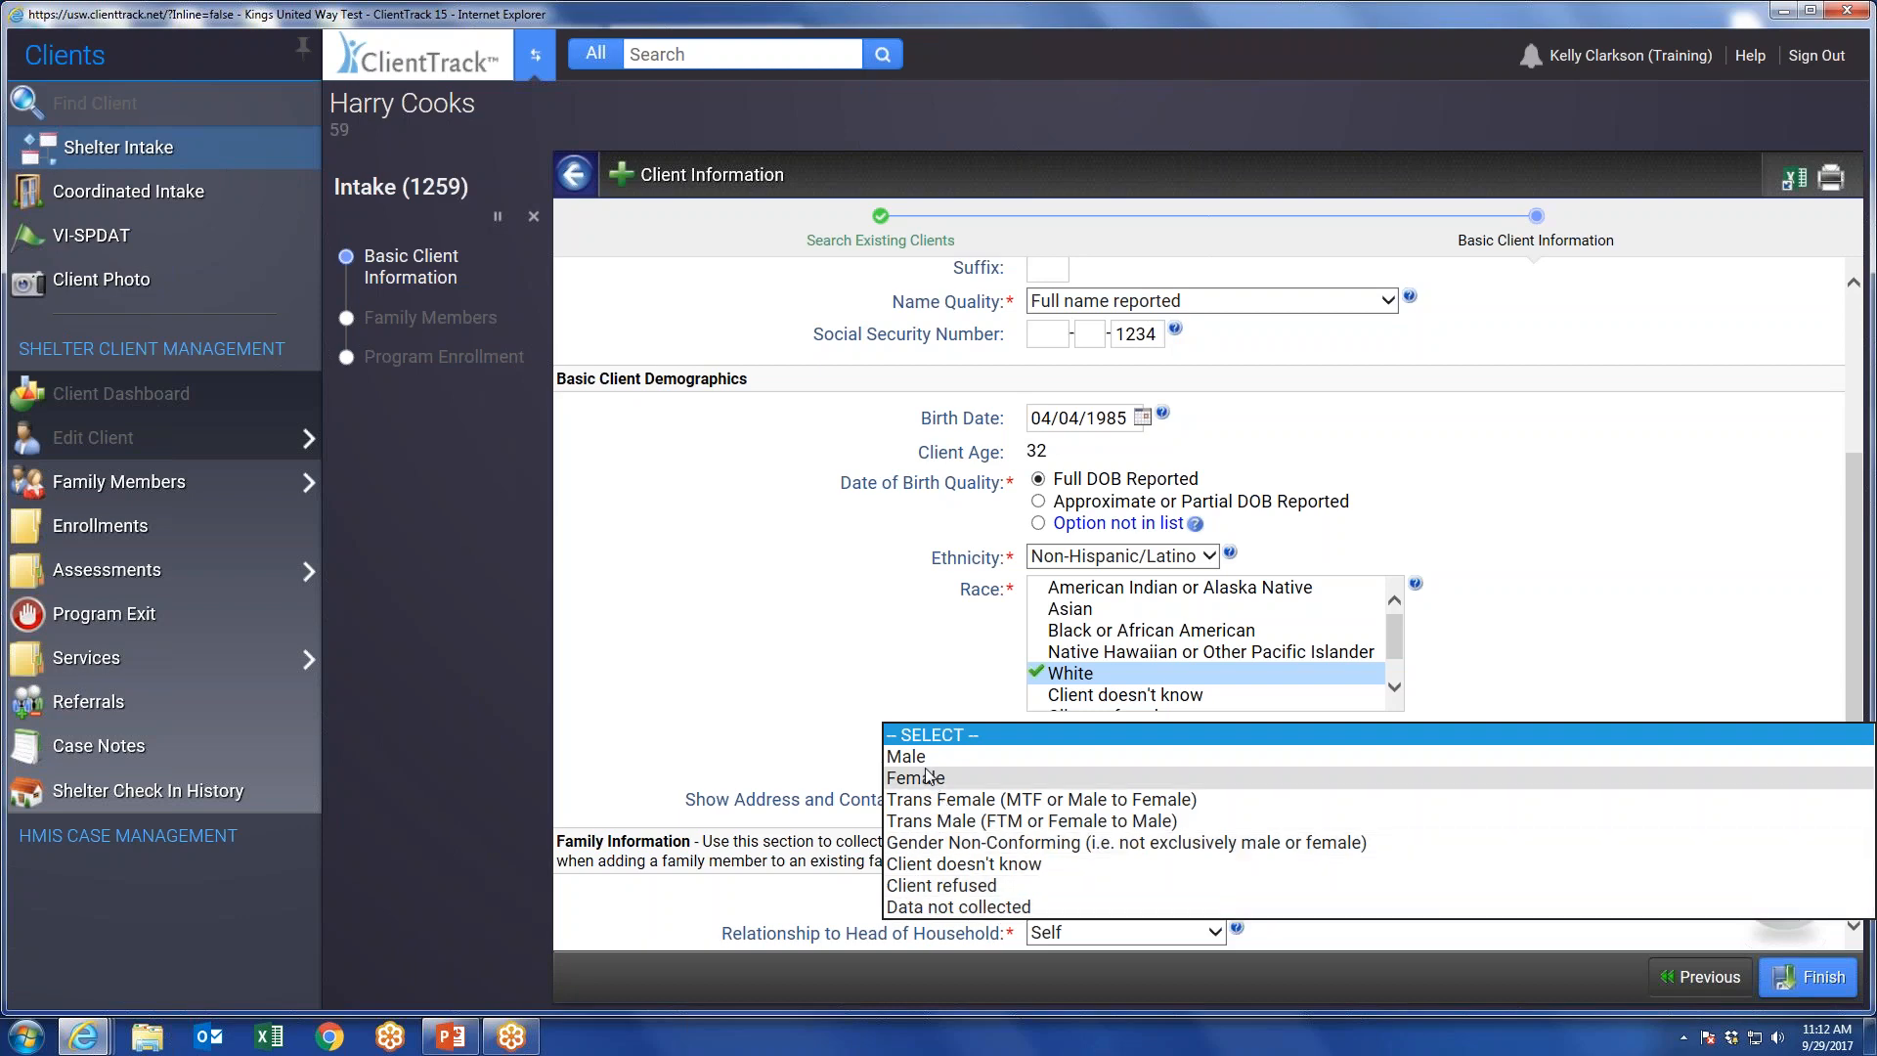
{"action": "left_click", "coordinate": [1498, 516]}
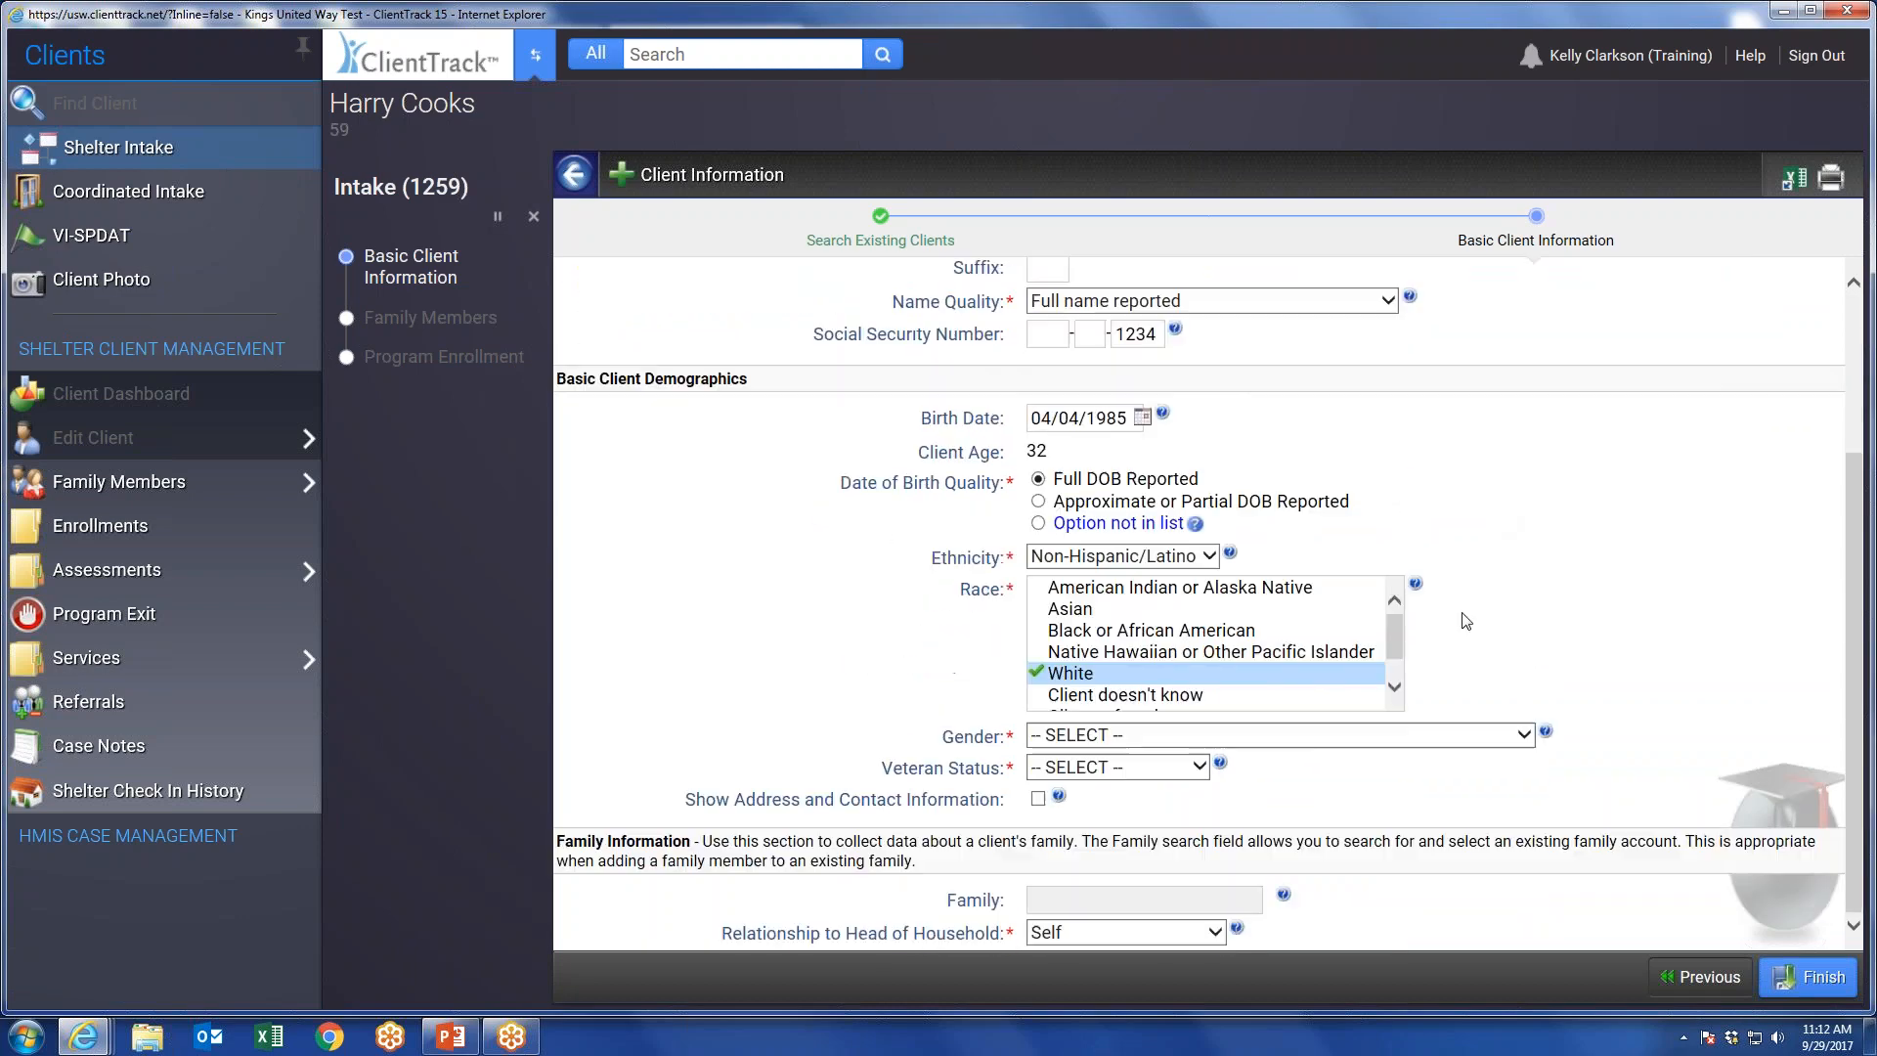
{"action": "left_click", "coordinate": [1146, 735]}
{"action": "left_click", "coordinate": [907, 757]}
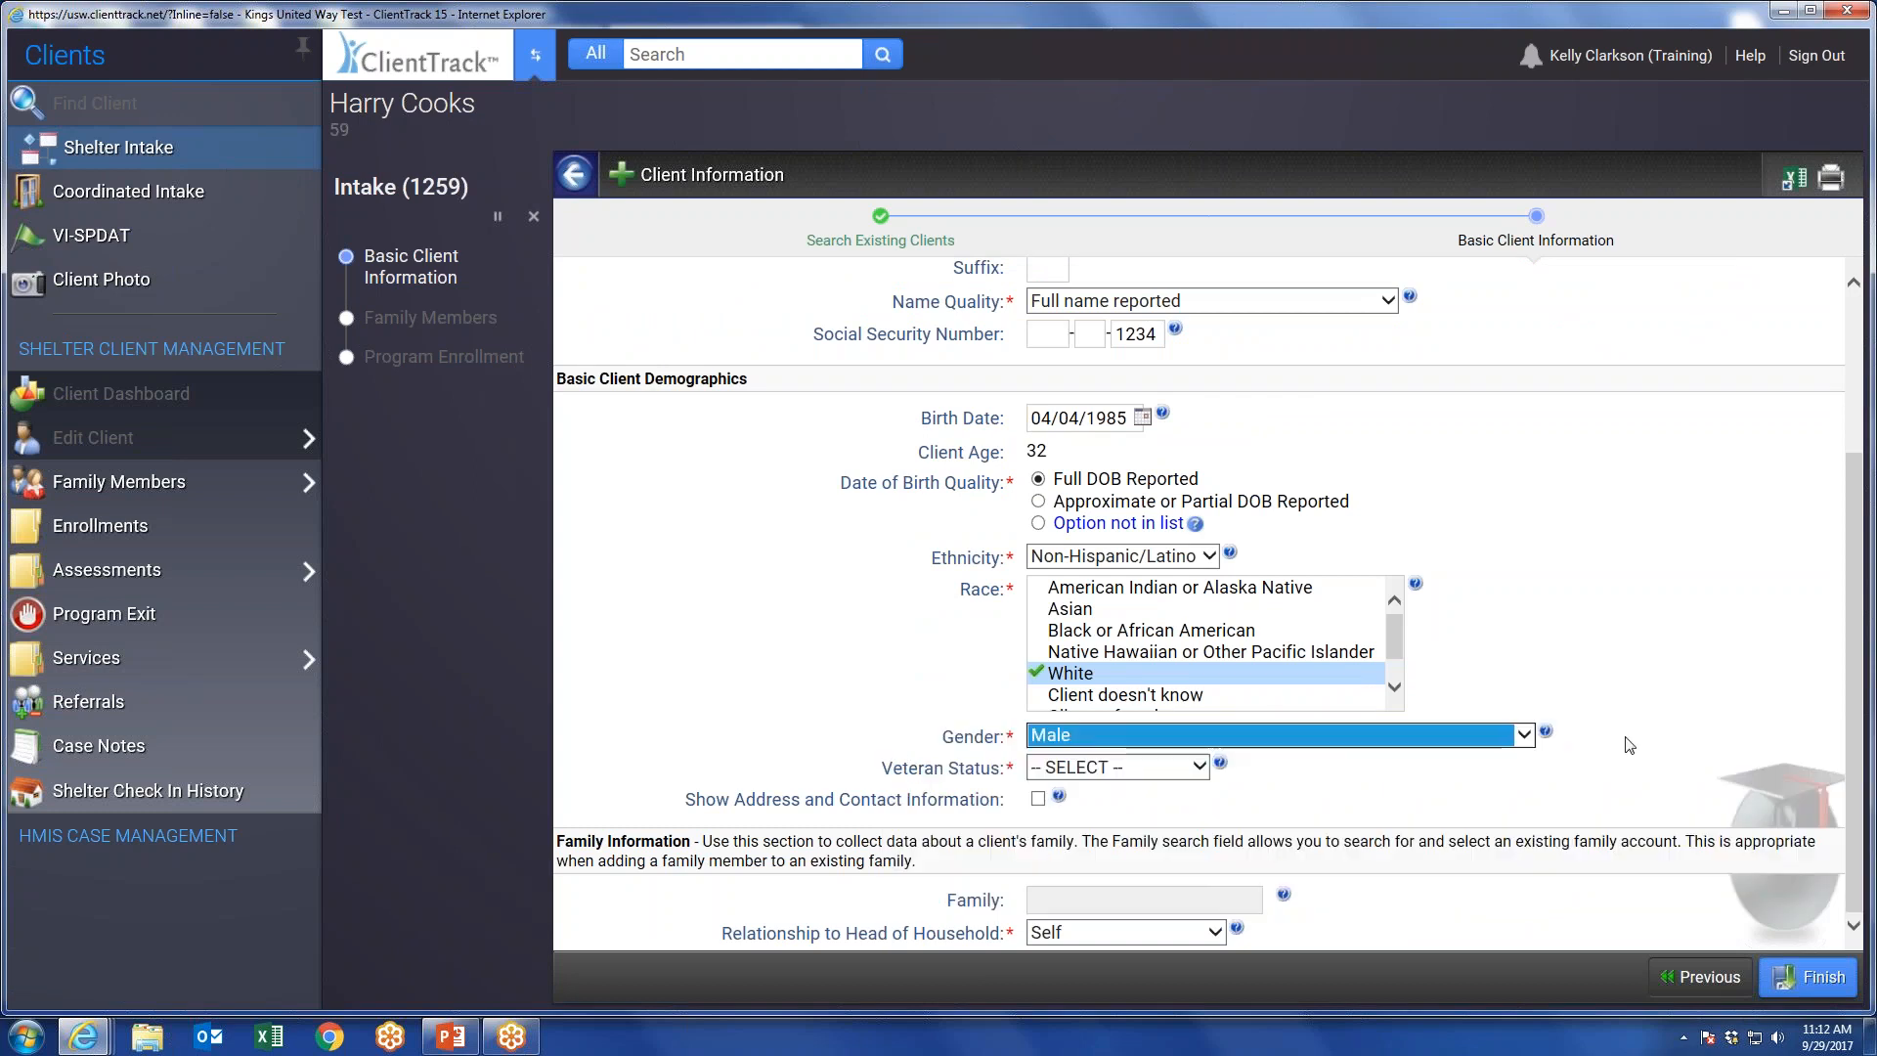
{"action": "left_click", "coordinate": [1072, 770]}
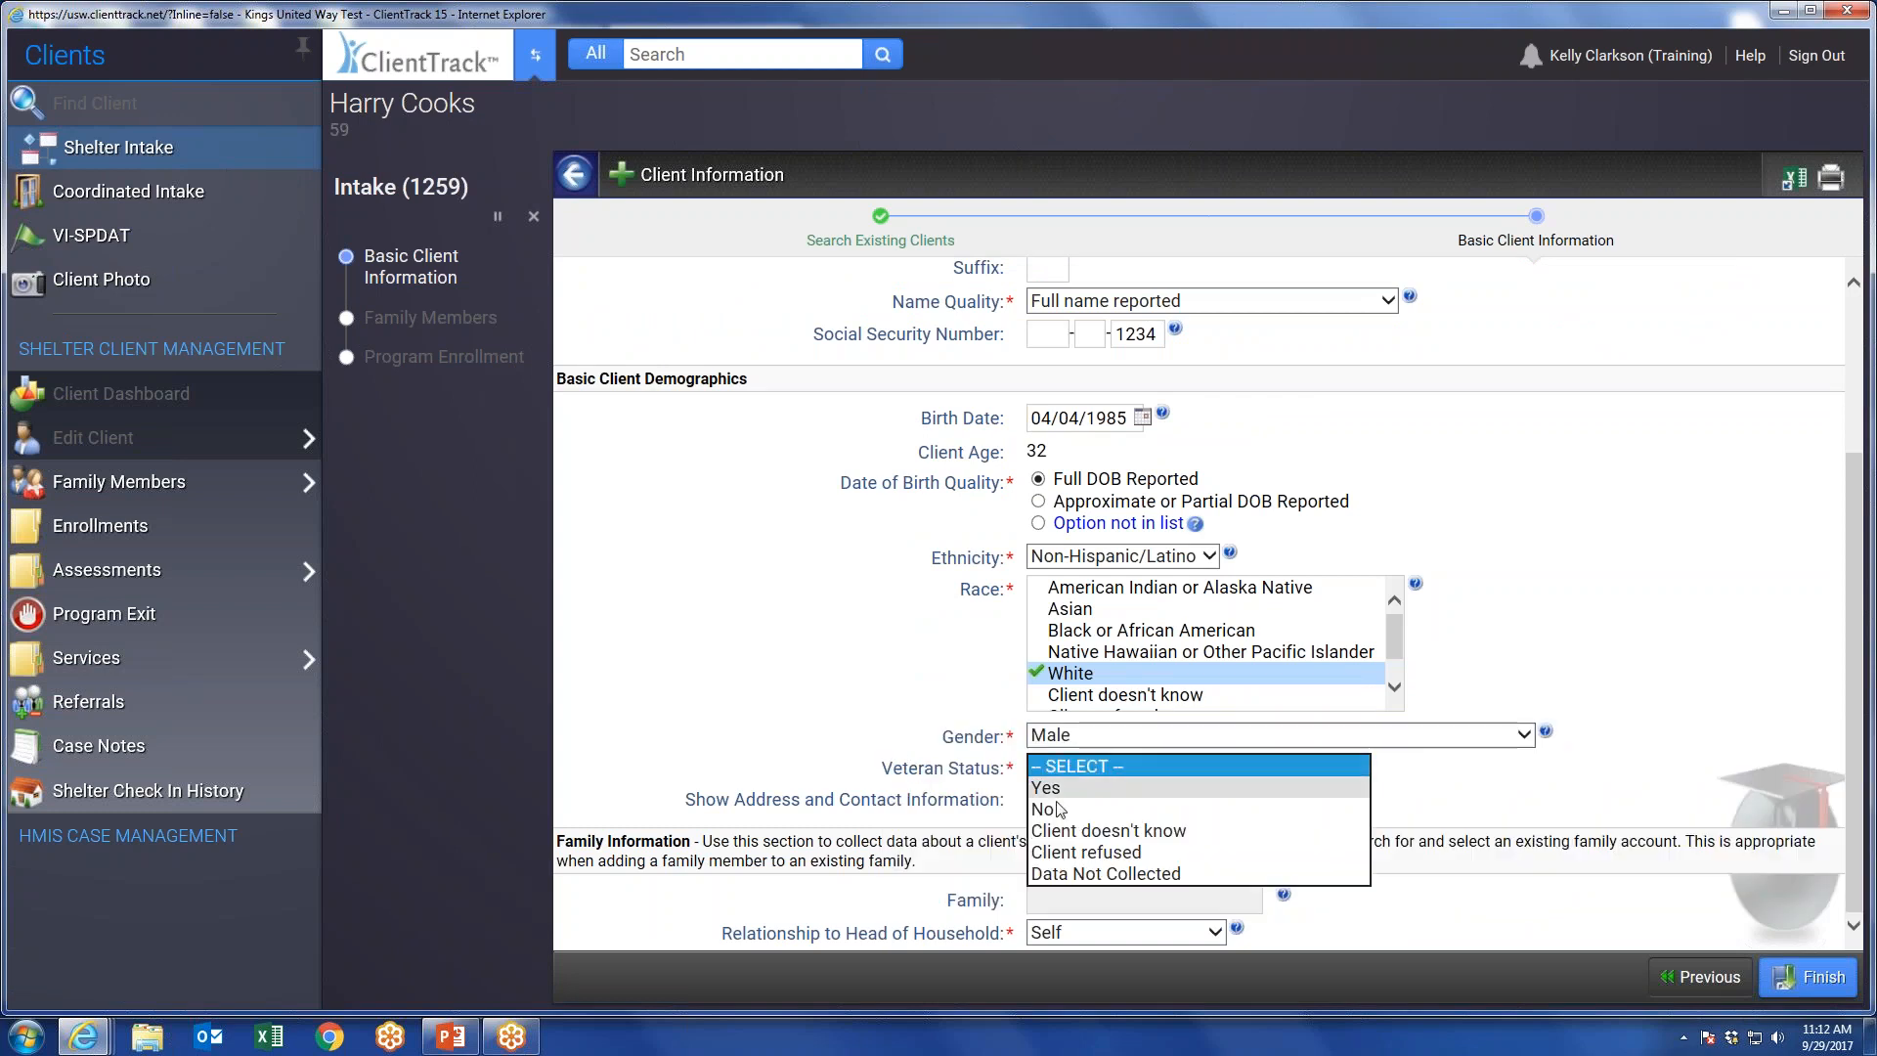
{"action": "left_click", "coordinate": [1060, 810]}
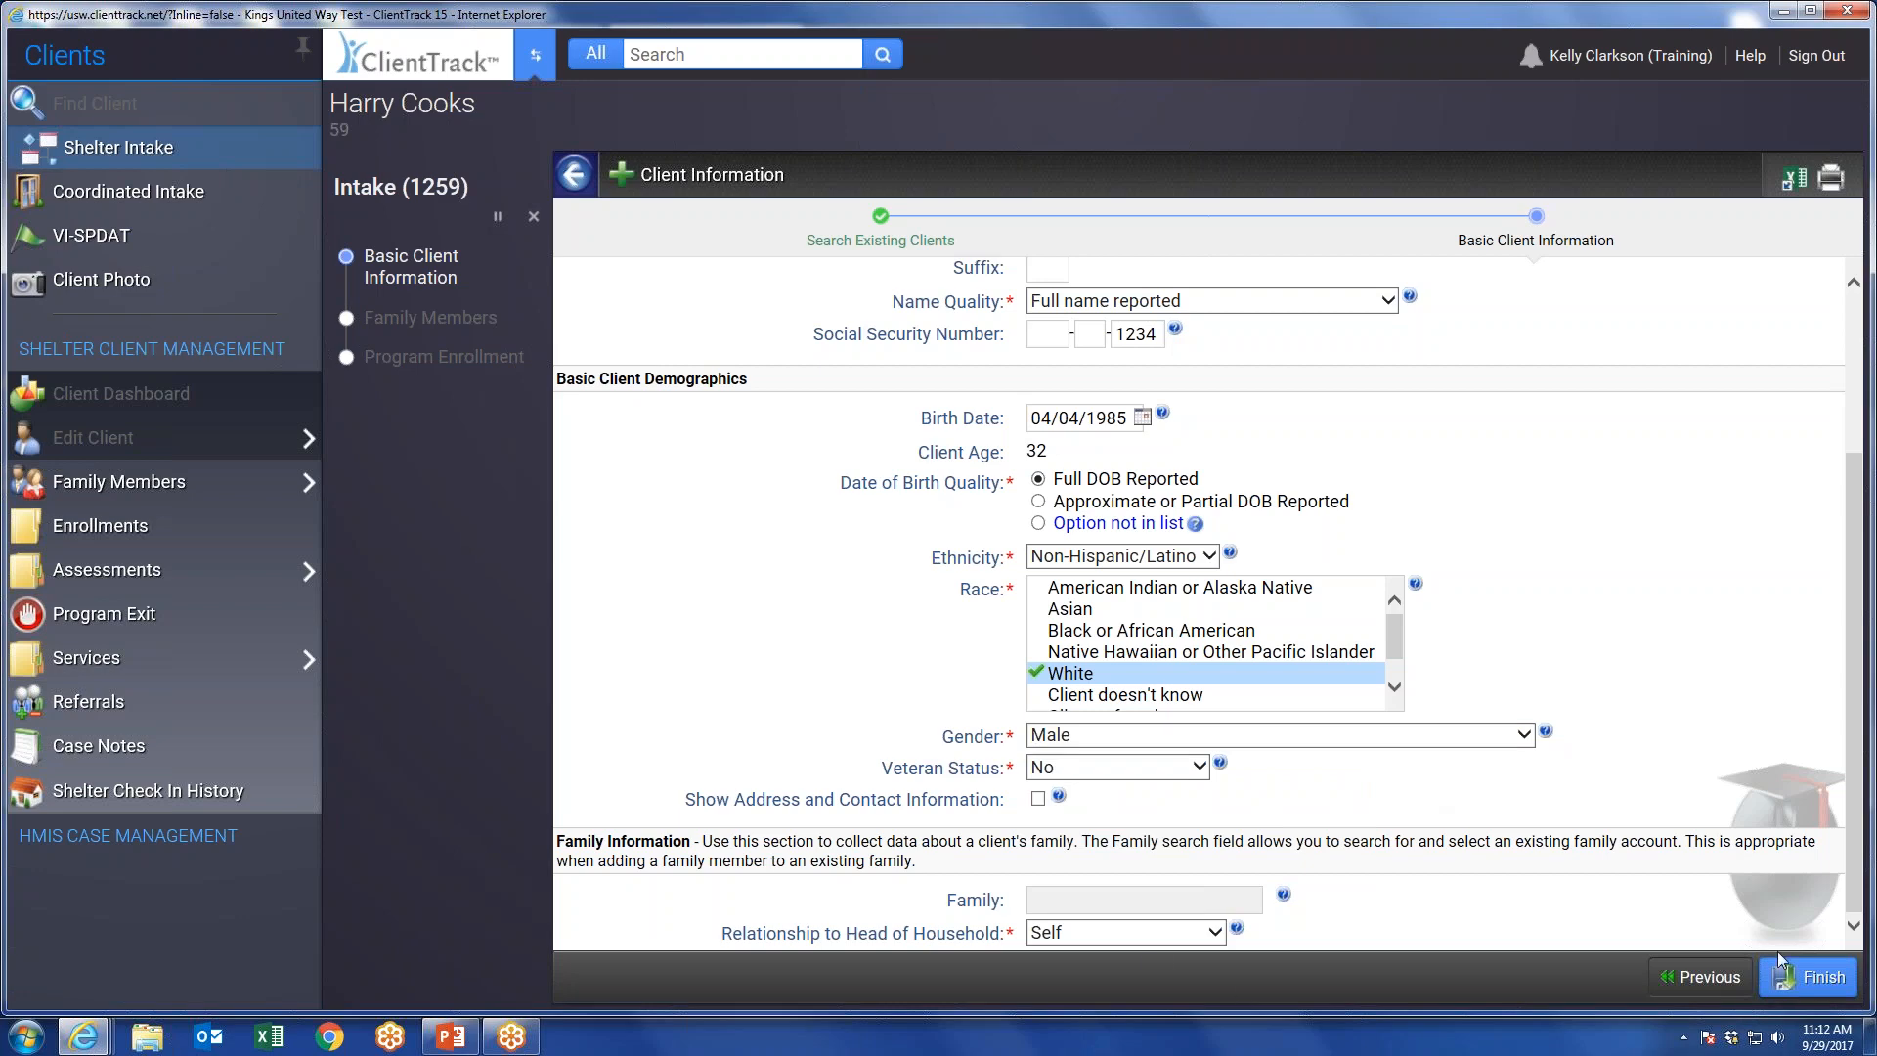
{"action": "left_click", "coordinate": [1820, 980]}
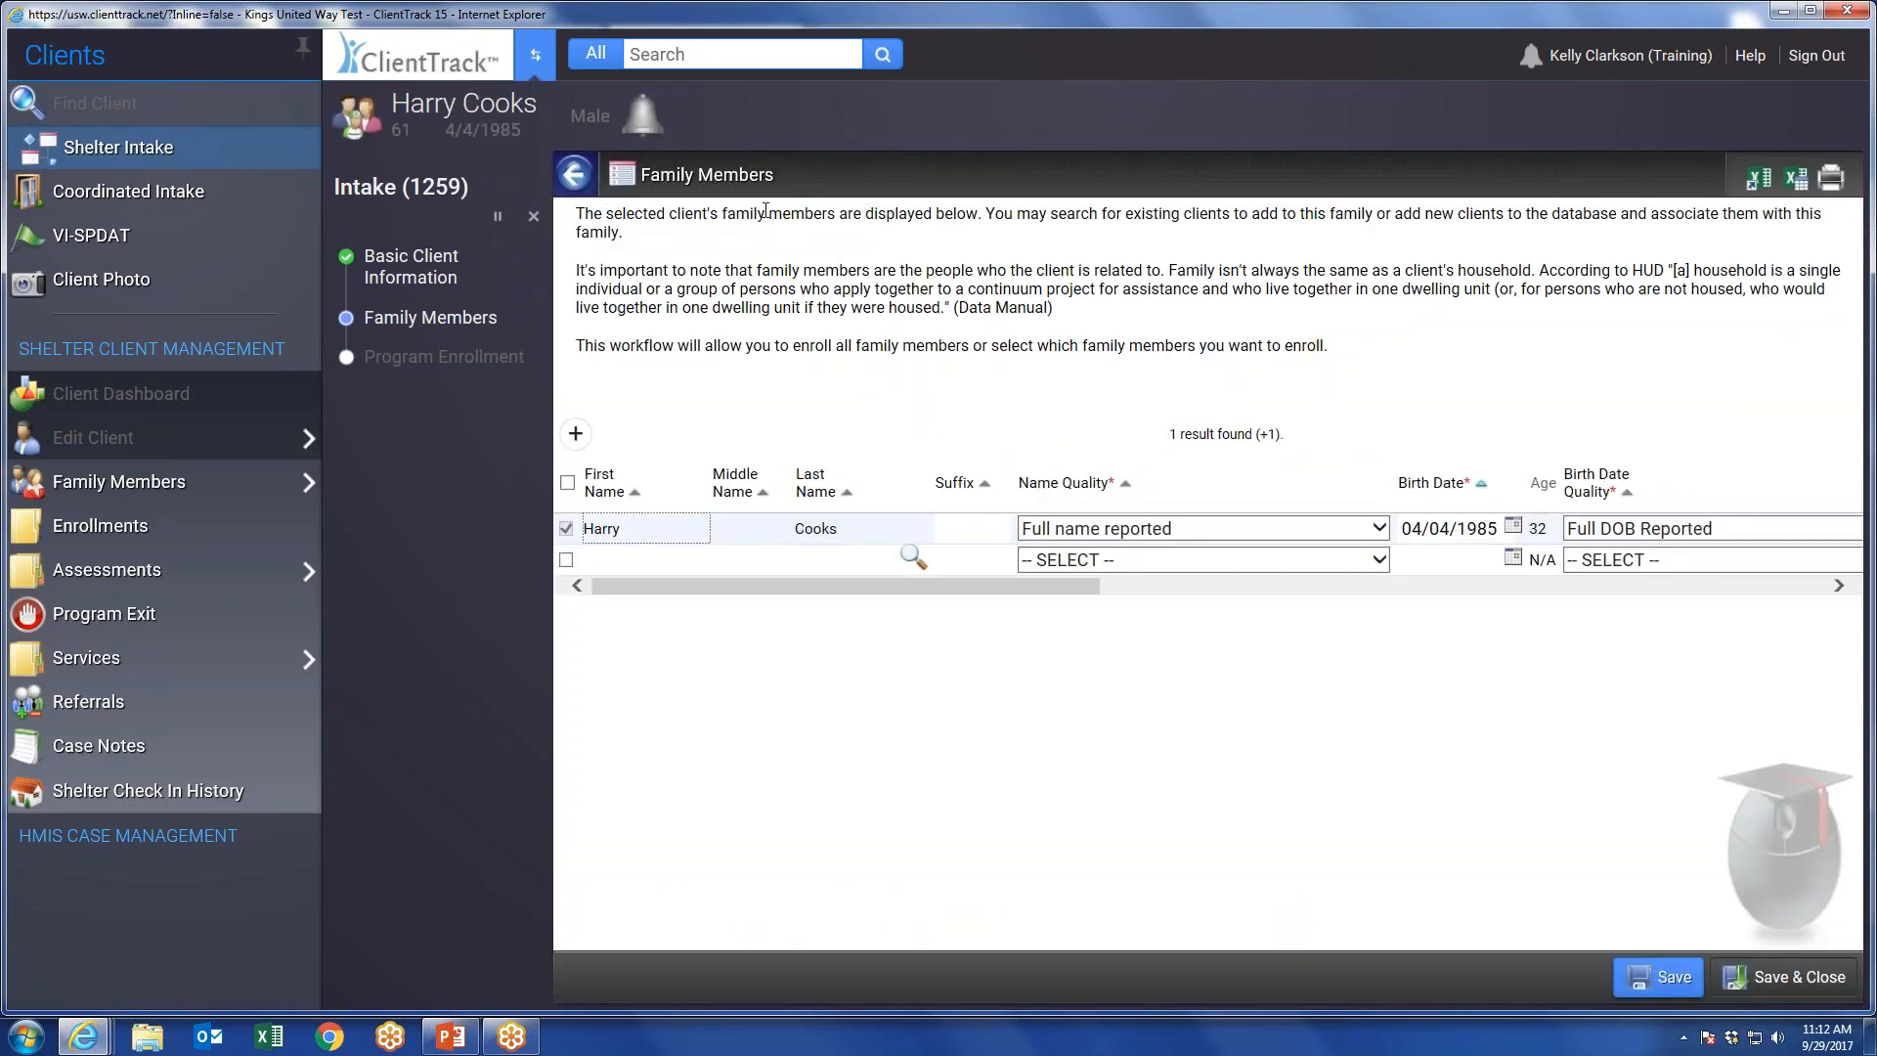
Review the entry fields and relationship options for an additional family member, and save and close the family members form.
{"action": "left_click_drag", "start_coordinate": [696, 587], "coordinate": [673, 632]}
{"action": "left_click", "coordinate": [566, 561]}
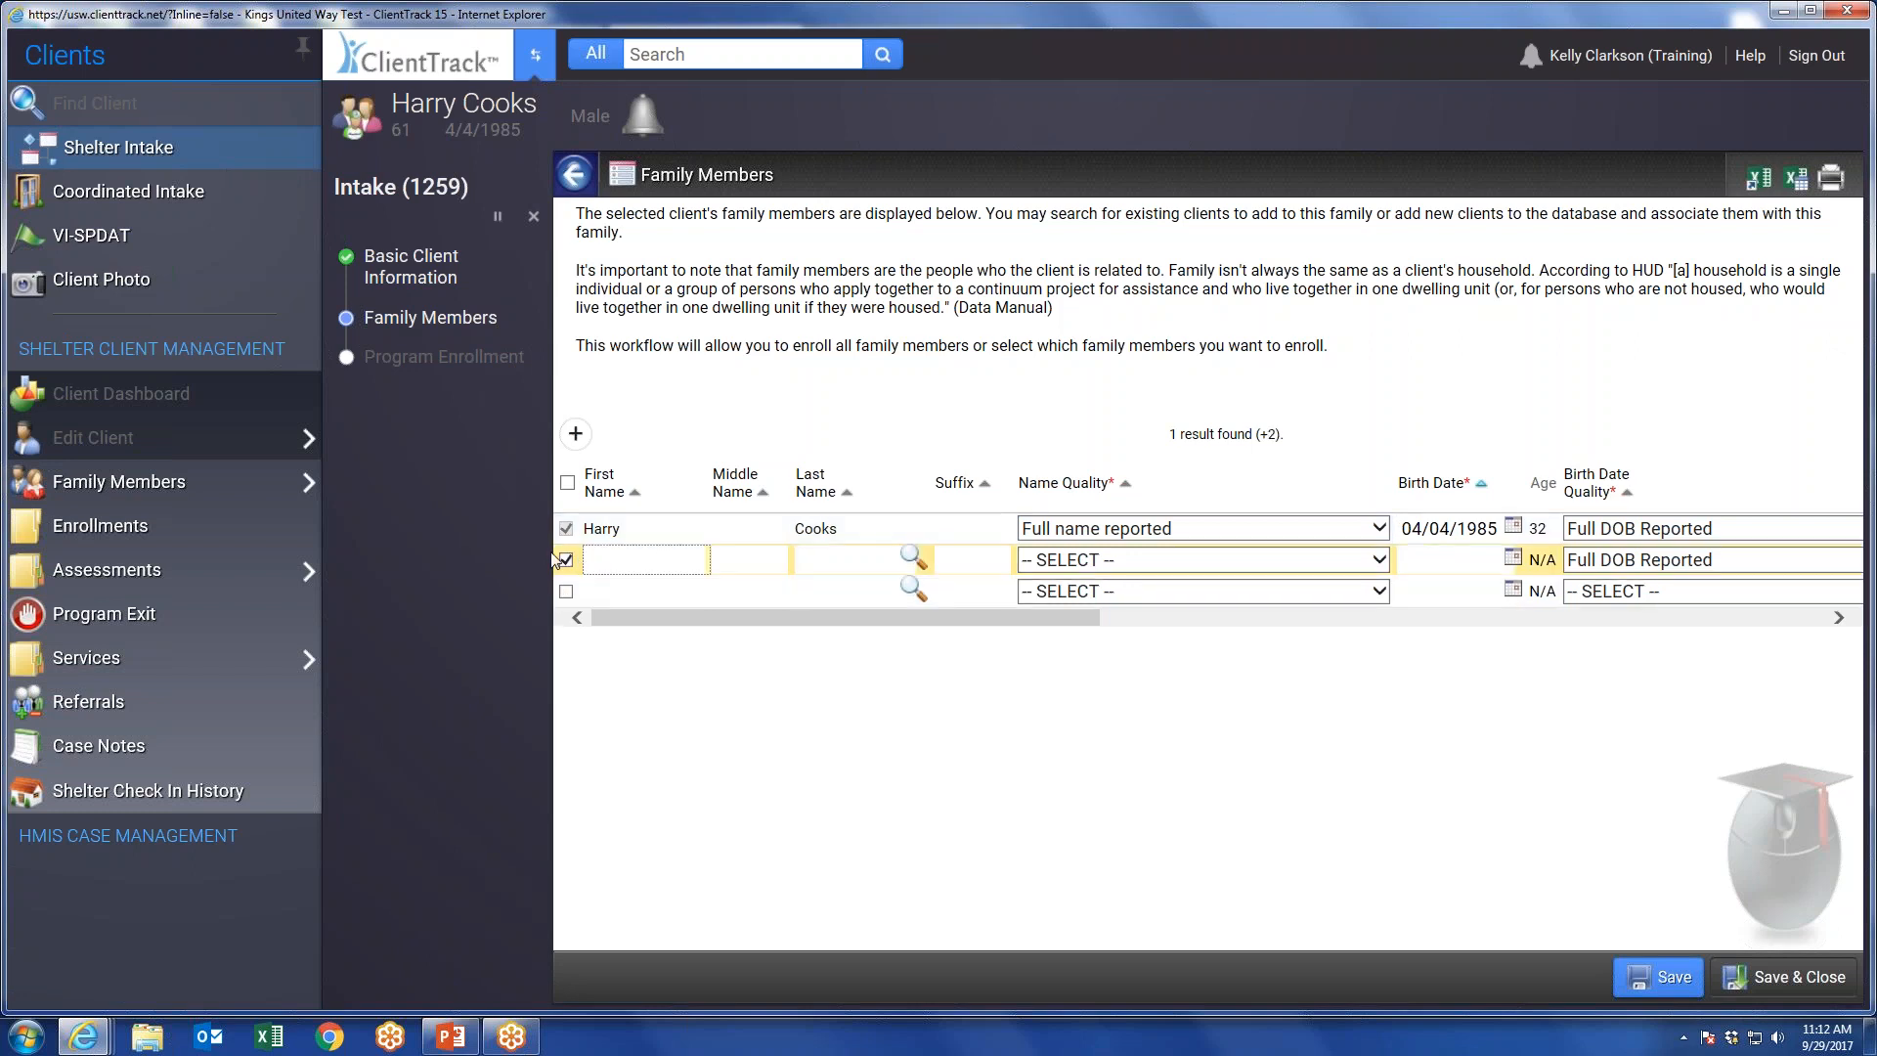
{"action": "left_click_drag", "start_coordinate": [717, 618], "coordinate": [1303, 692]}
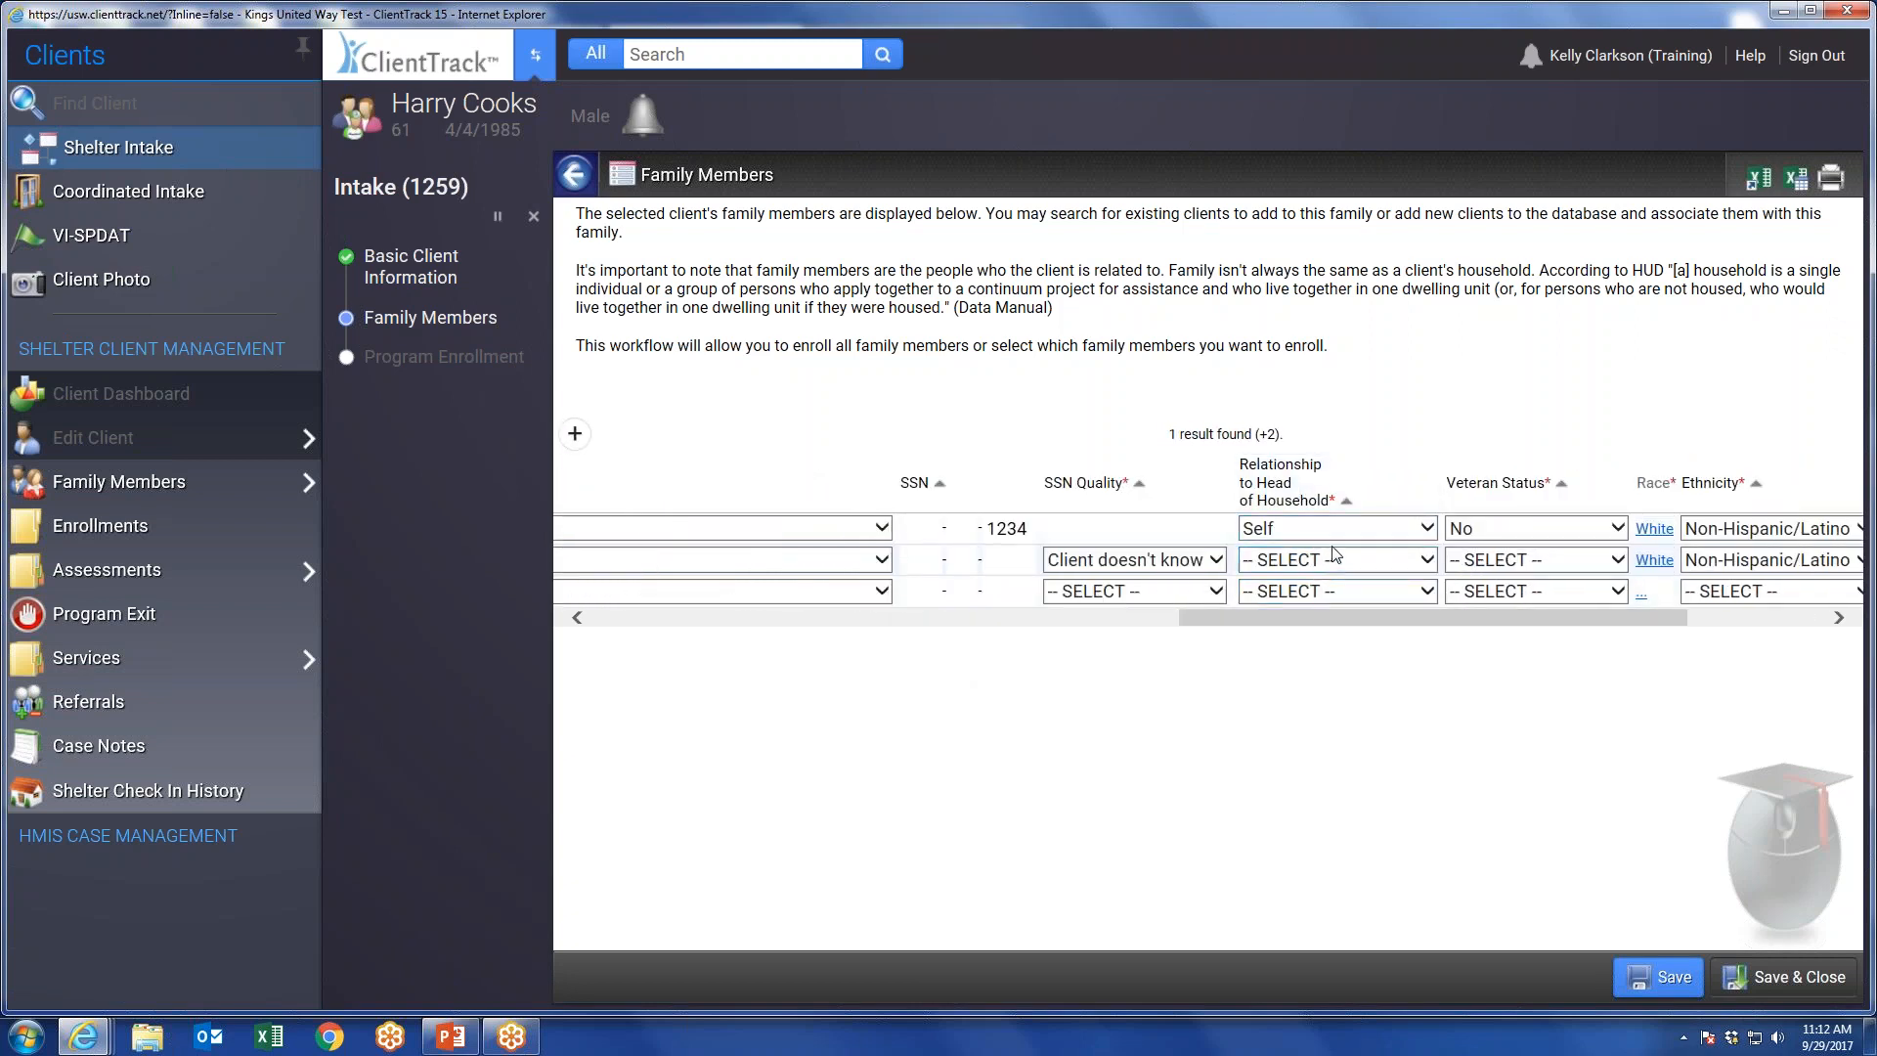
{"action": "left_click", "coordinate": [1372, 557]}
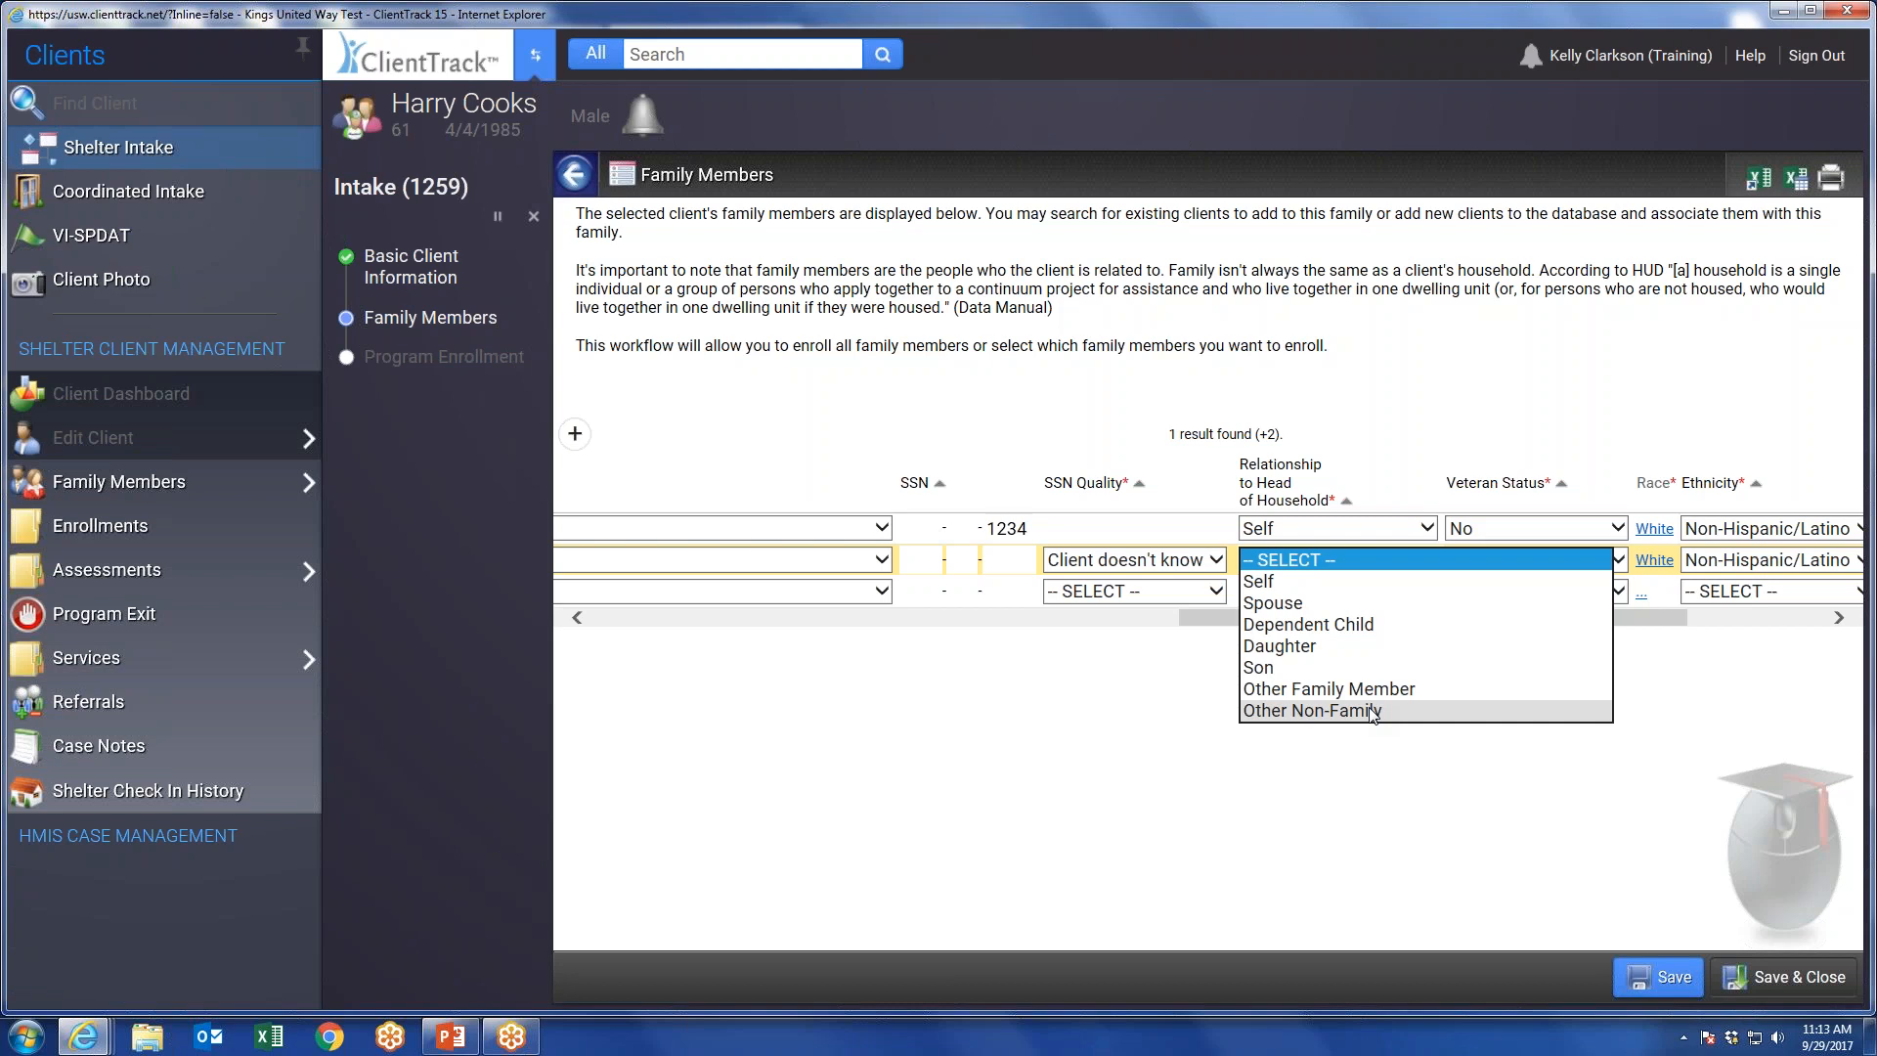
{"action": "left_click", "coordinate": [1184, 665]}
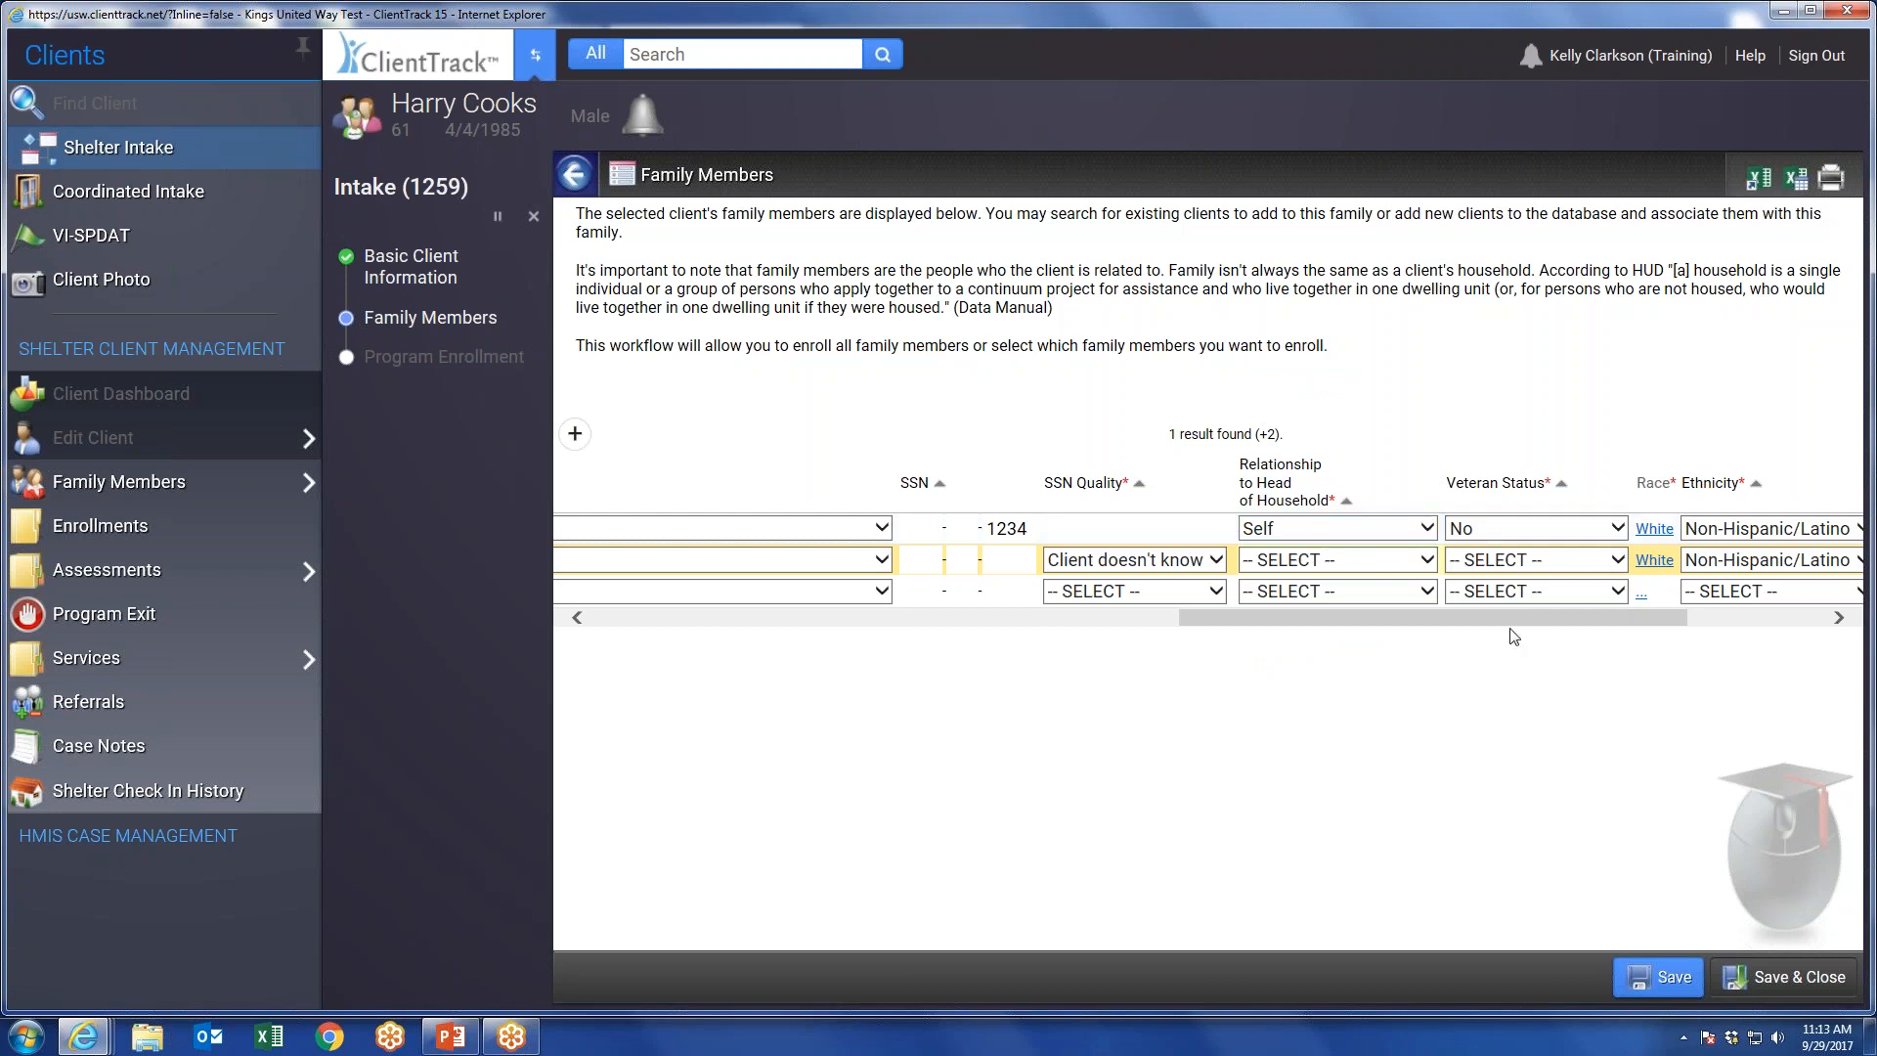
{"action": "left_click_drag", "start_coordinate": [1445, 619], "coordinate": [841, 724]}
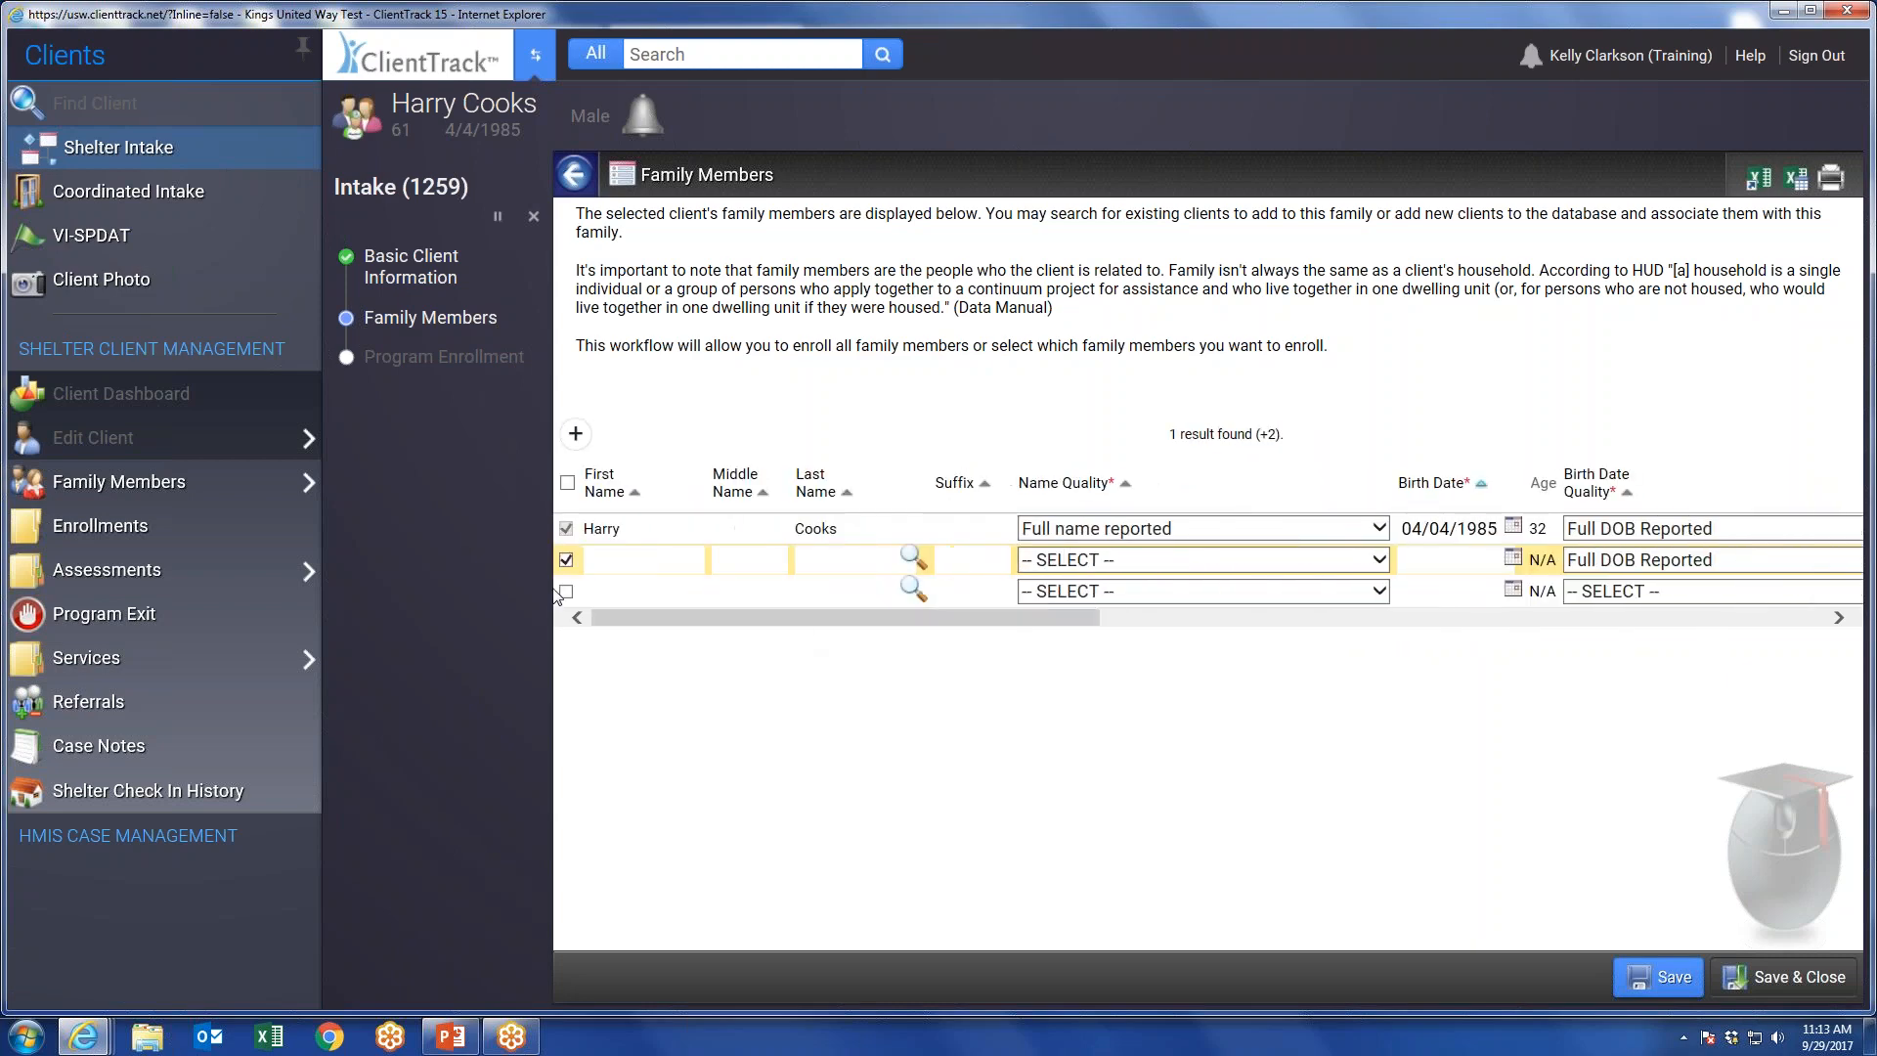
{"action": "left_click", "coordinate": [1787, 972]}
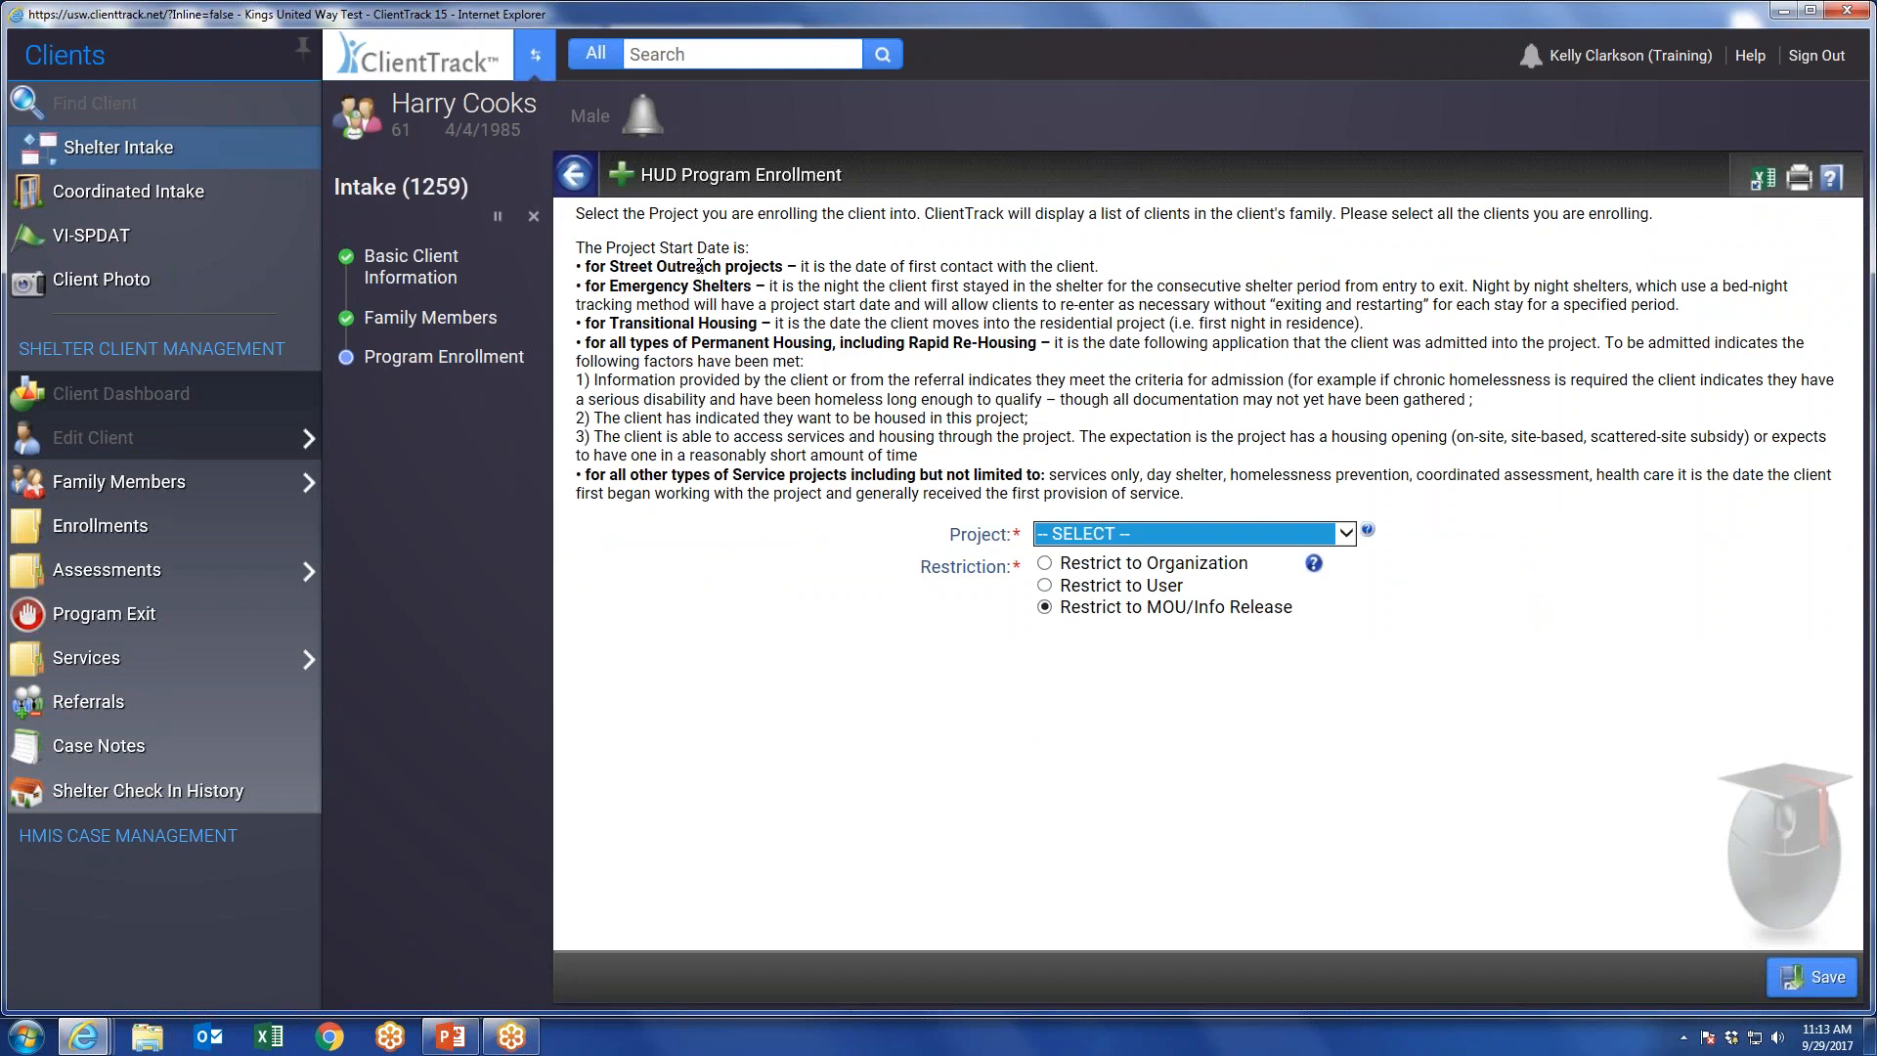
Choose Barbara Saville Shelter as the enrollment project and include the client in the household enrollment.
{"action": "left_click", "coordinate": [1253, 533]}
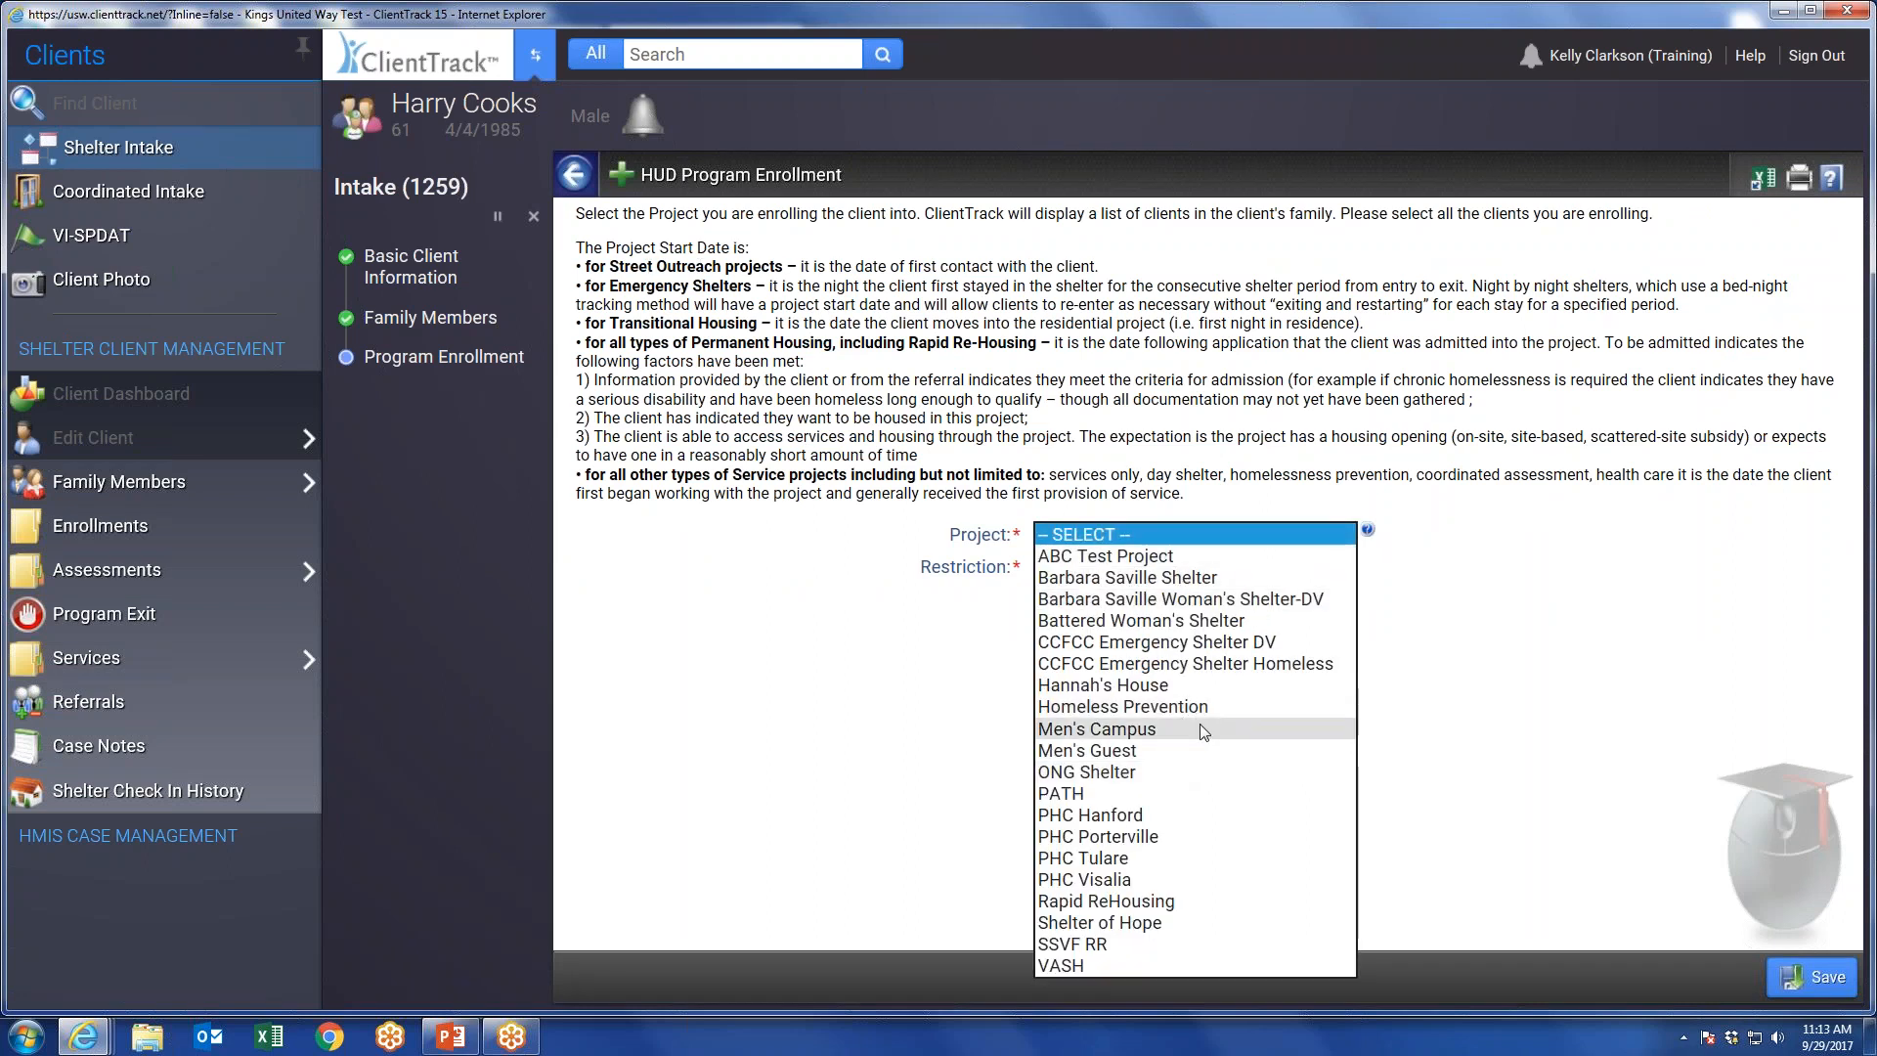
{"action": "left_click", "coordinate": [1156, 578]}
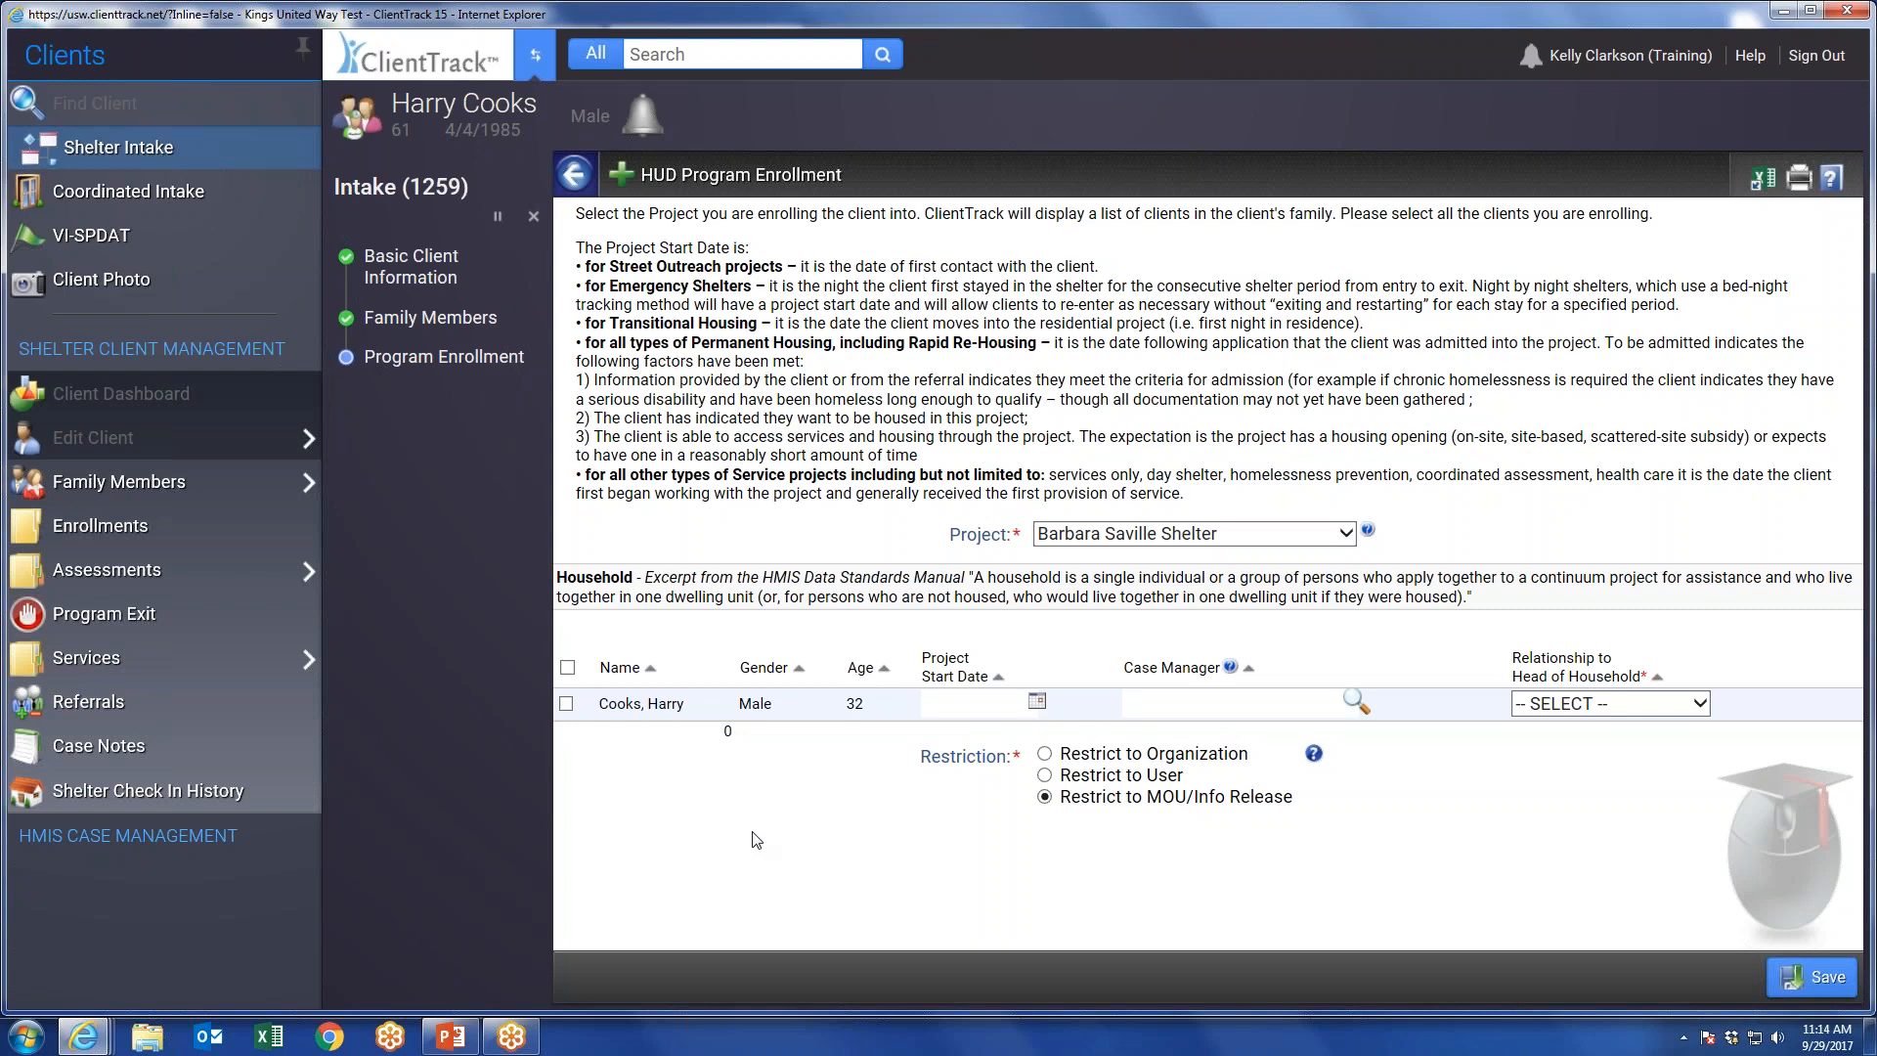
{"action": "left_click", "coordinate": [566, 704]}
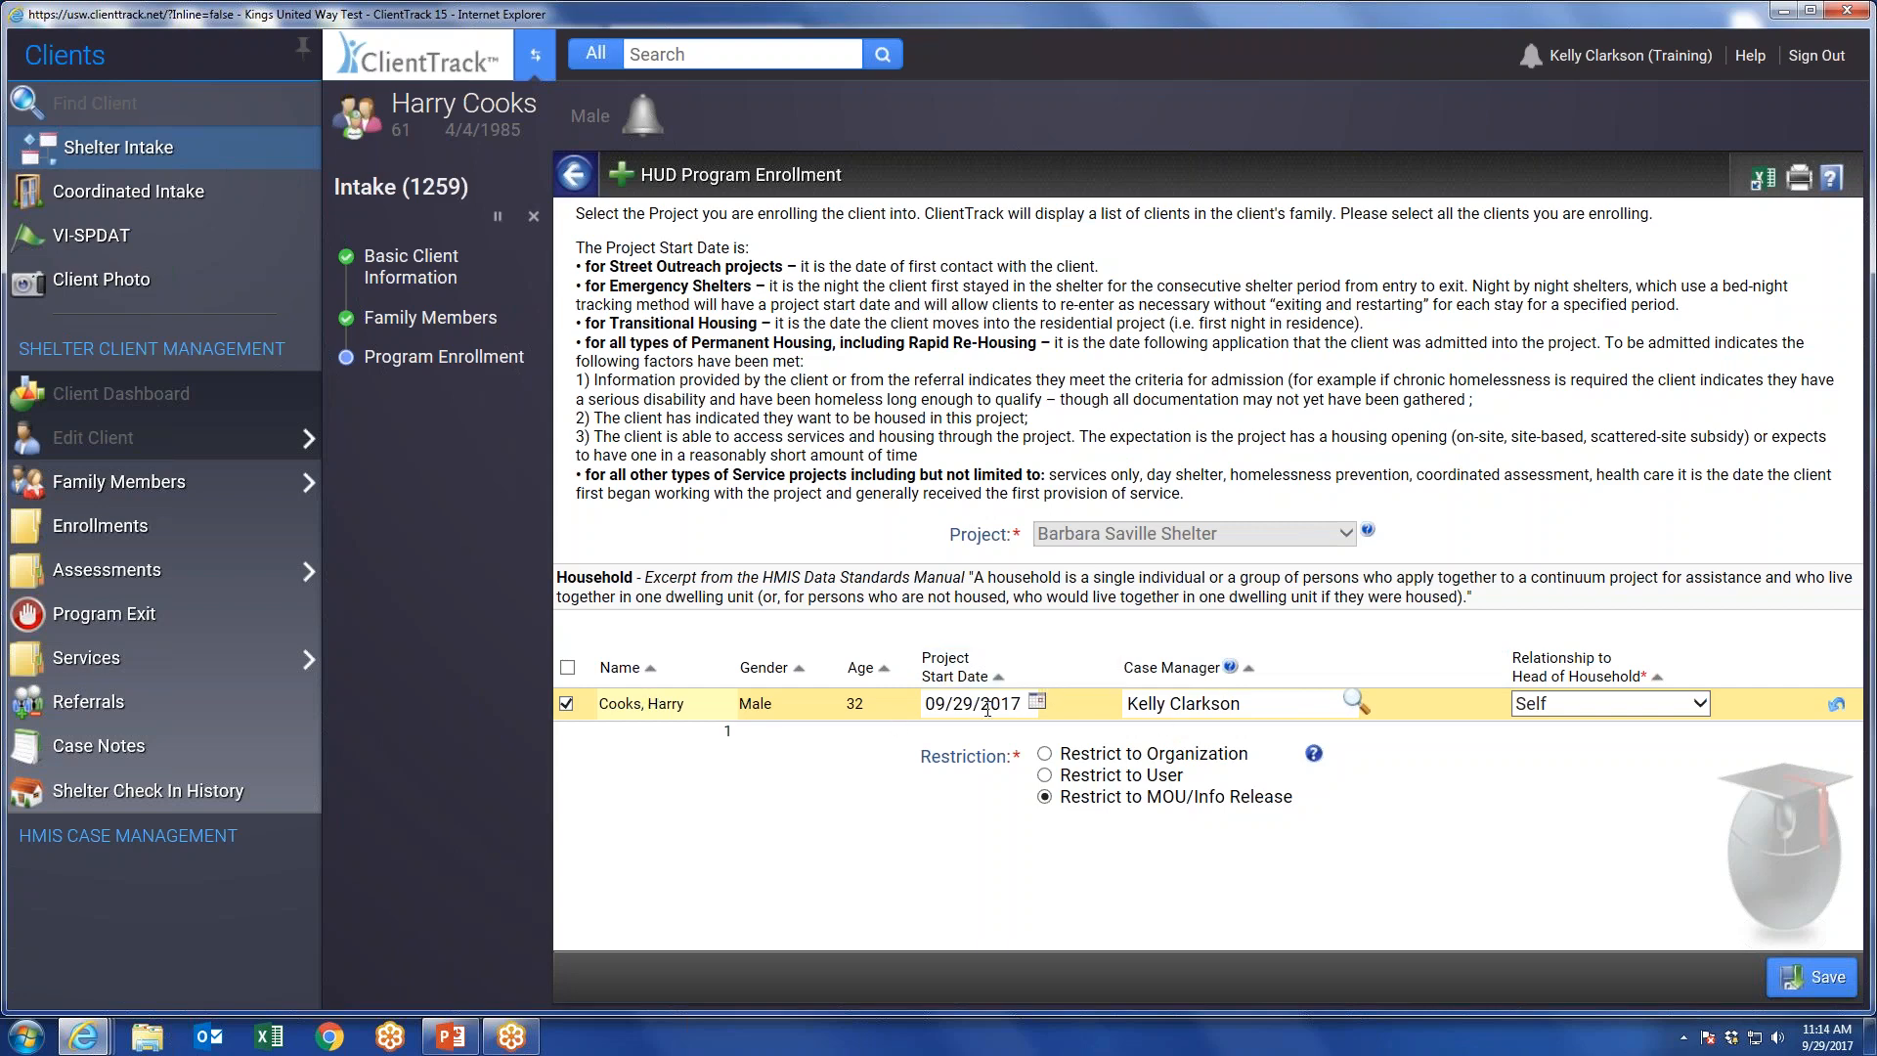
Set the client's project start date to 09/05/2017 and save the program enrollment.
{"action": "left_click", "coordinate": [1037, 703]}
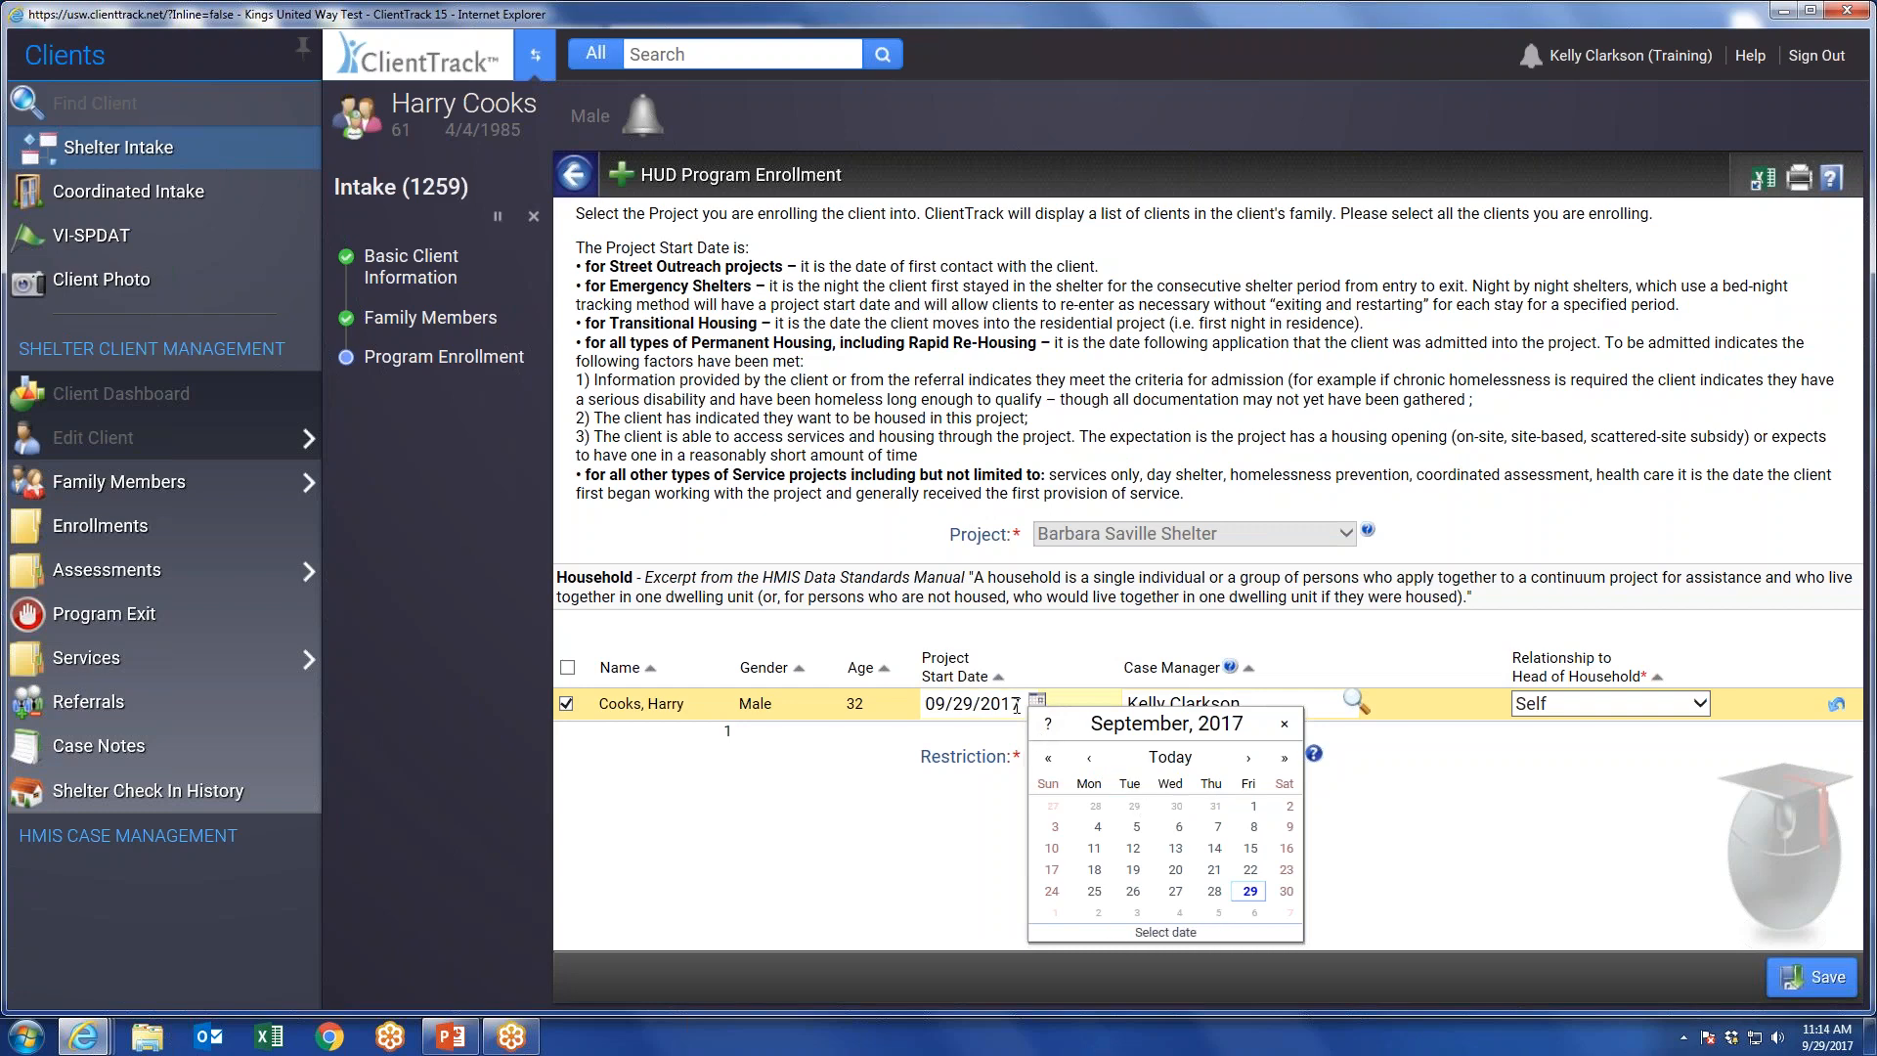
{"action": "left_click", "coordinate": [1251, 805]}
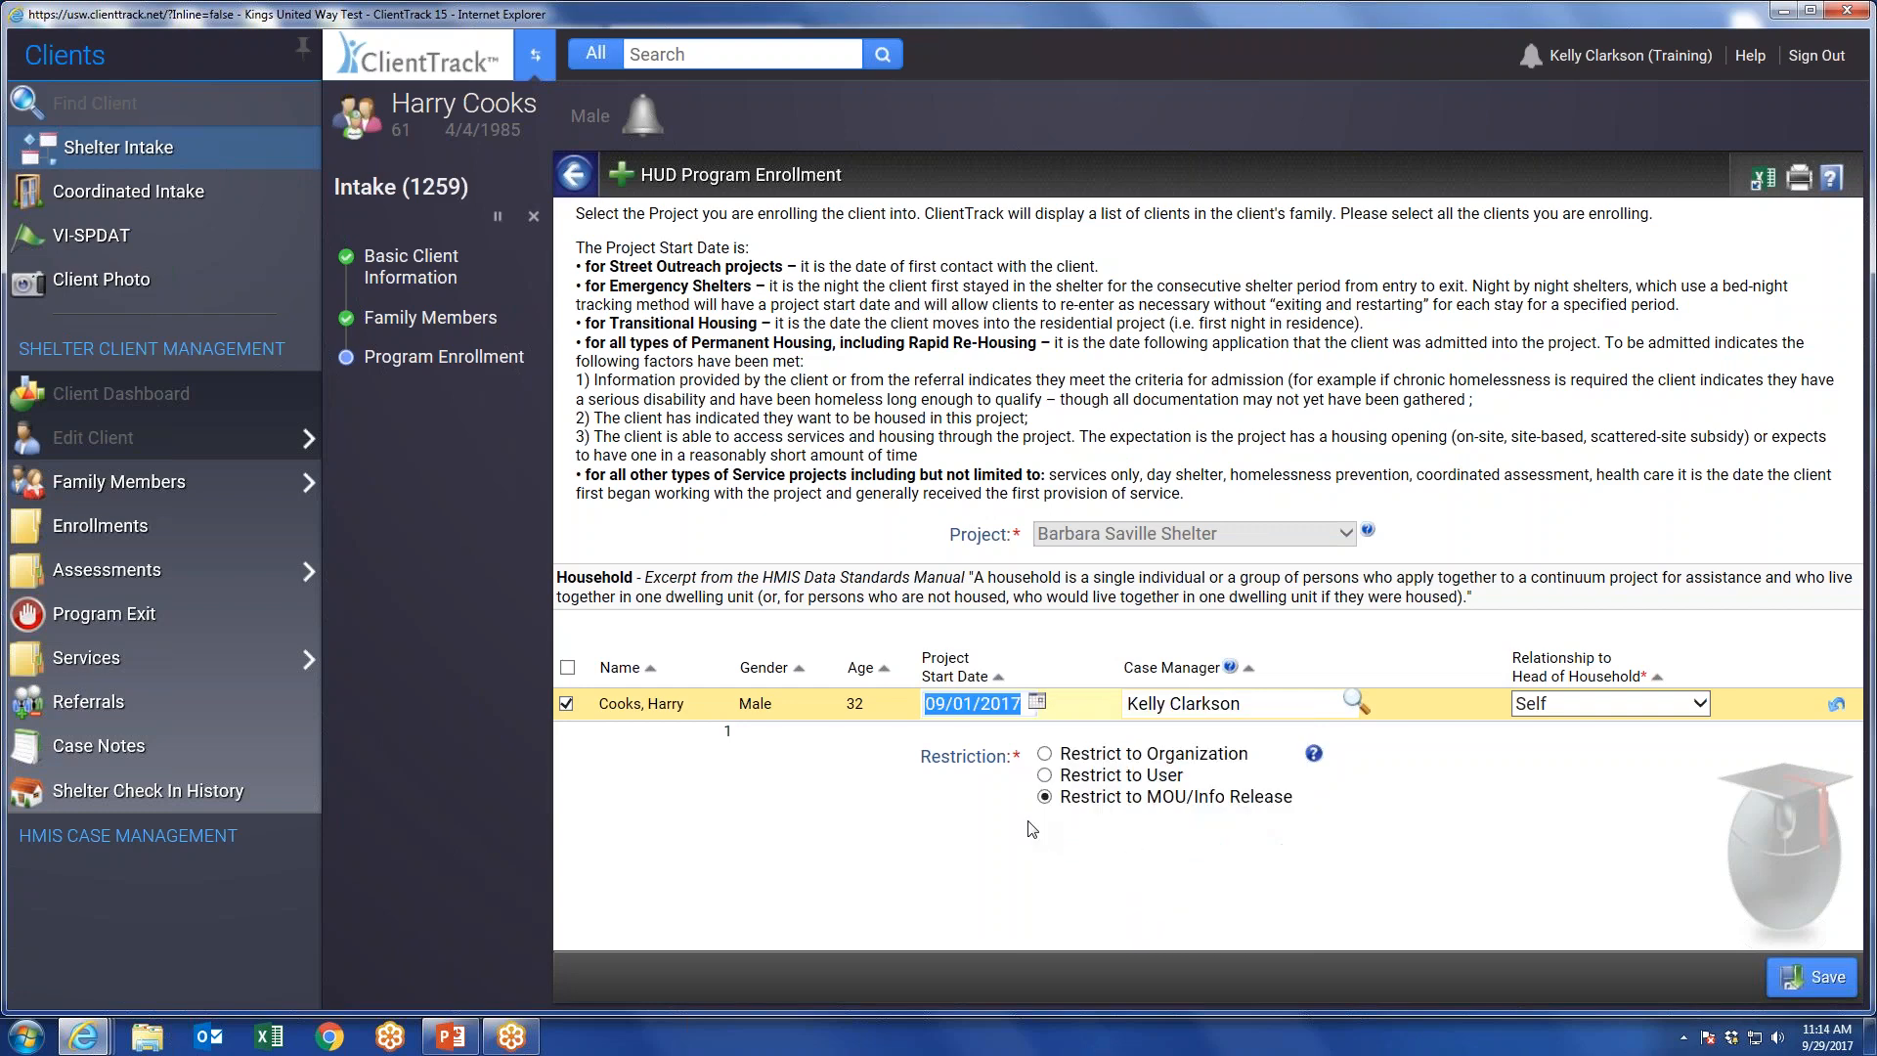
{"action": "left_click", "coordinate": [990, 703]}
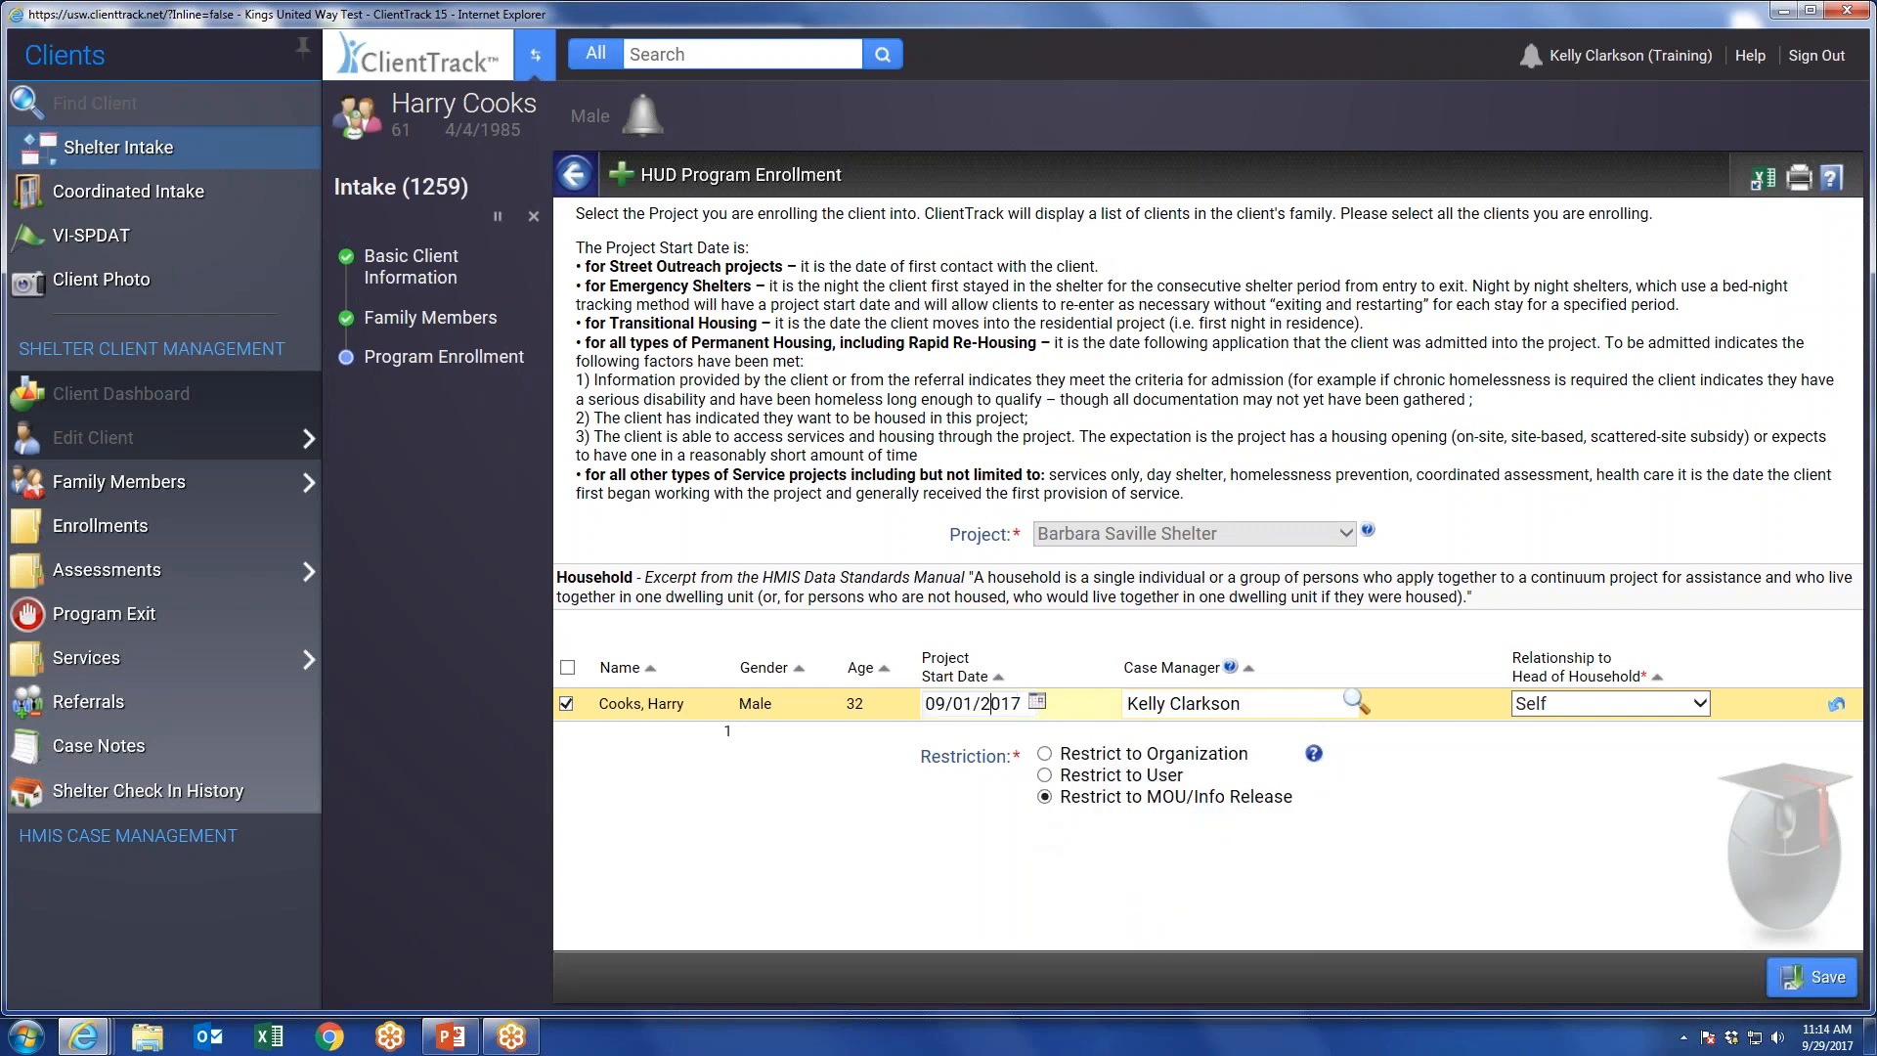
{"action": "double_click", "coordinate": [990, 702]}
{"action": "triple_click", "coordinate": [990, 704]}
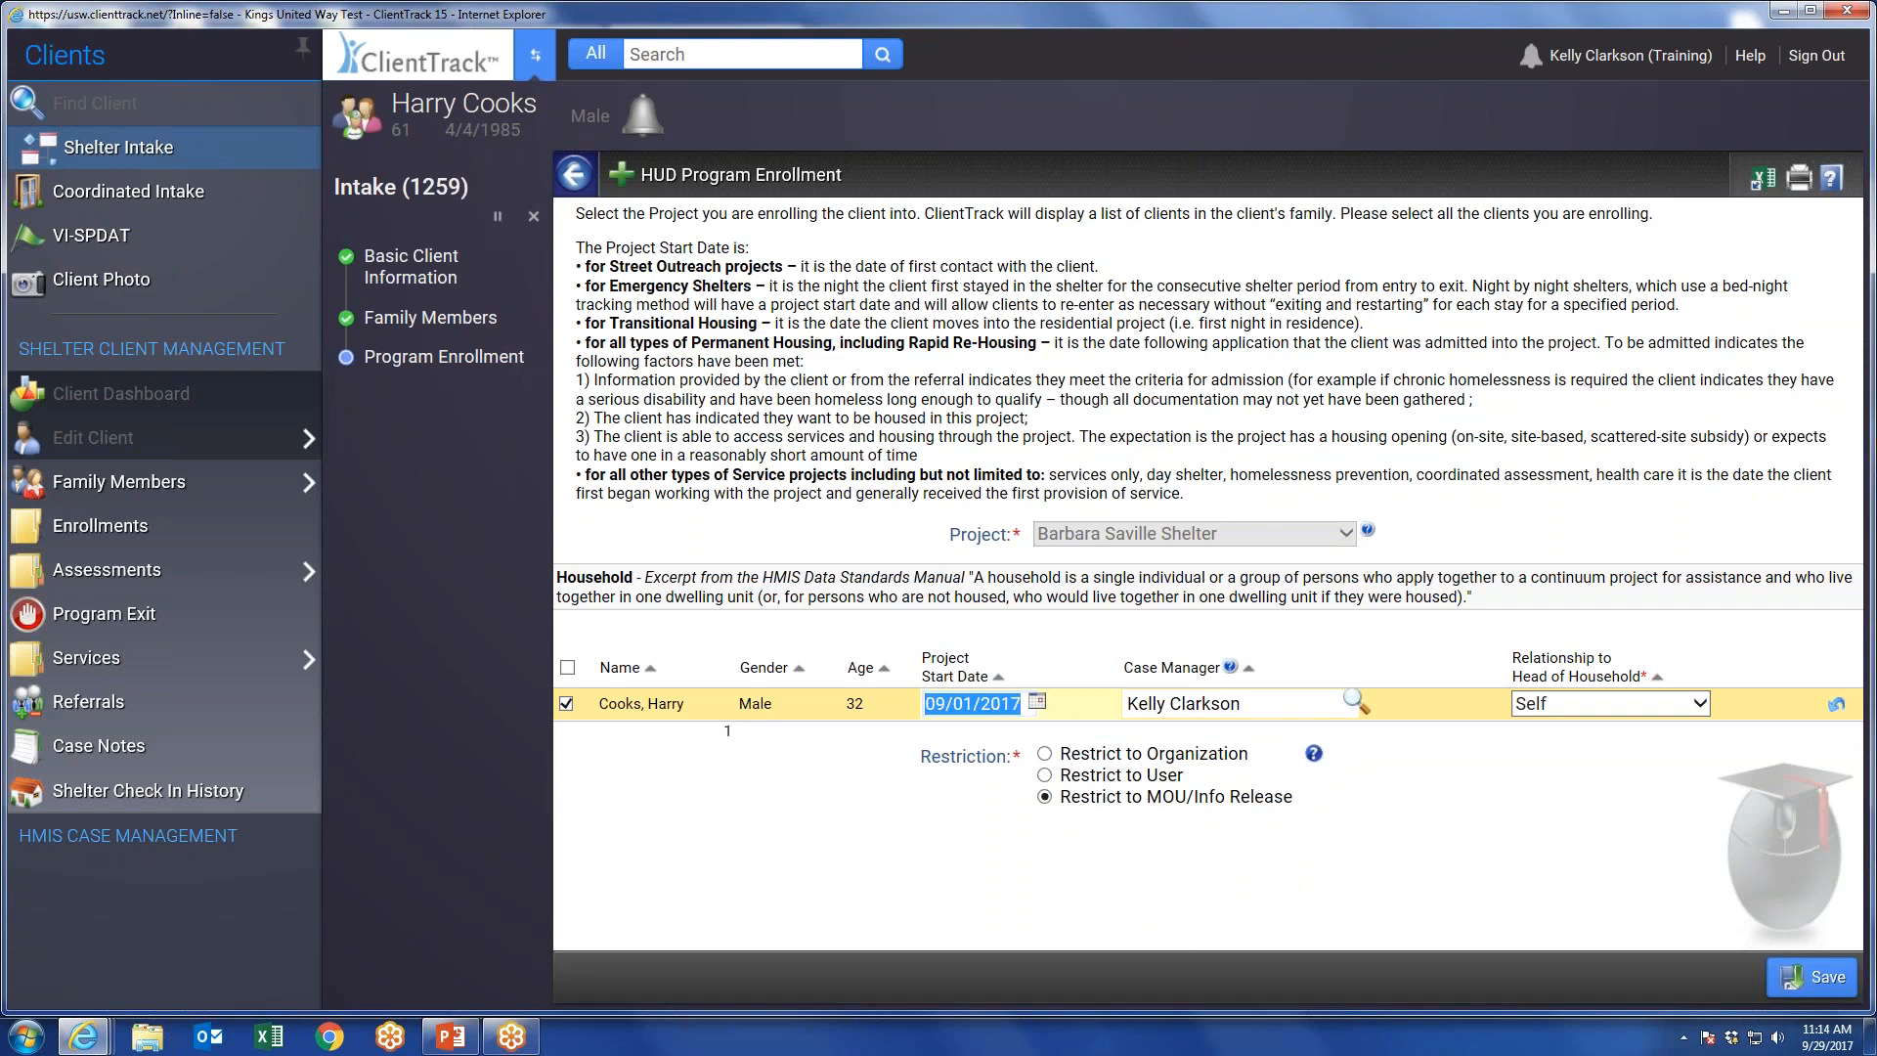
{"action": "type", "text": "9/5/17"}
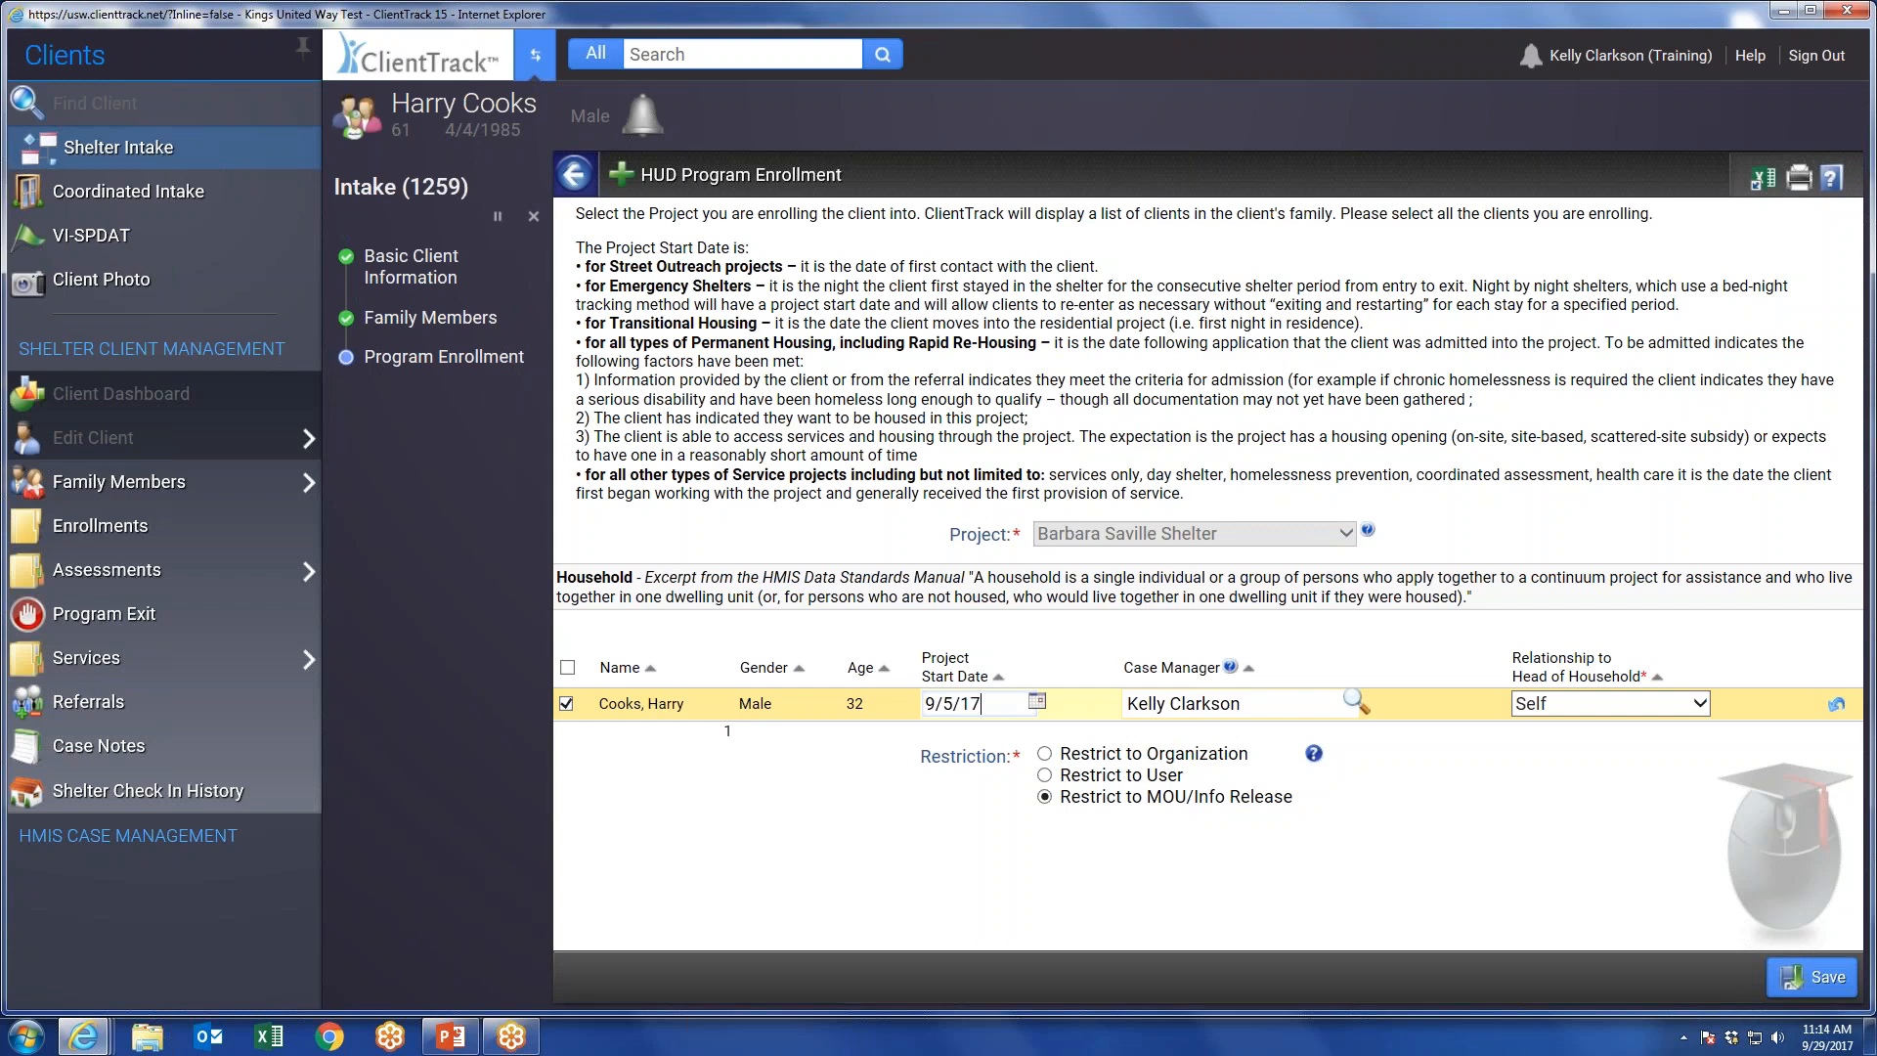
{"action": "key", "text": "Tab"}
{"action": "key", "text": "Tab"}
{"action": "key", "text": "Tab"}
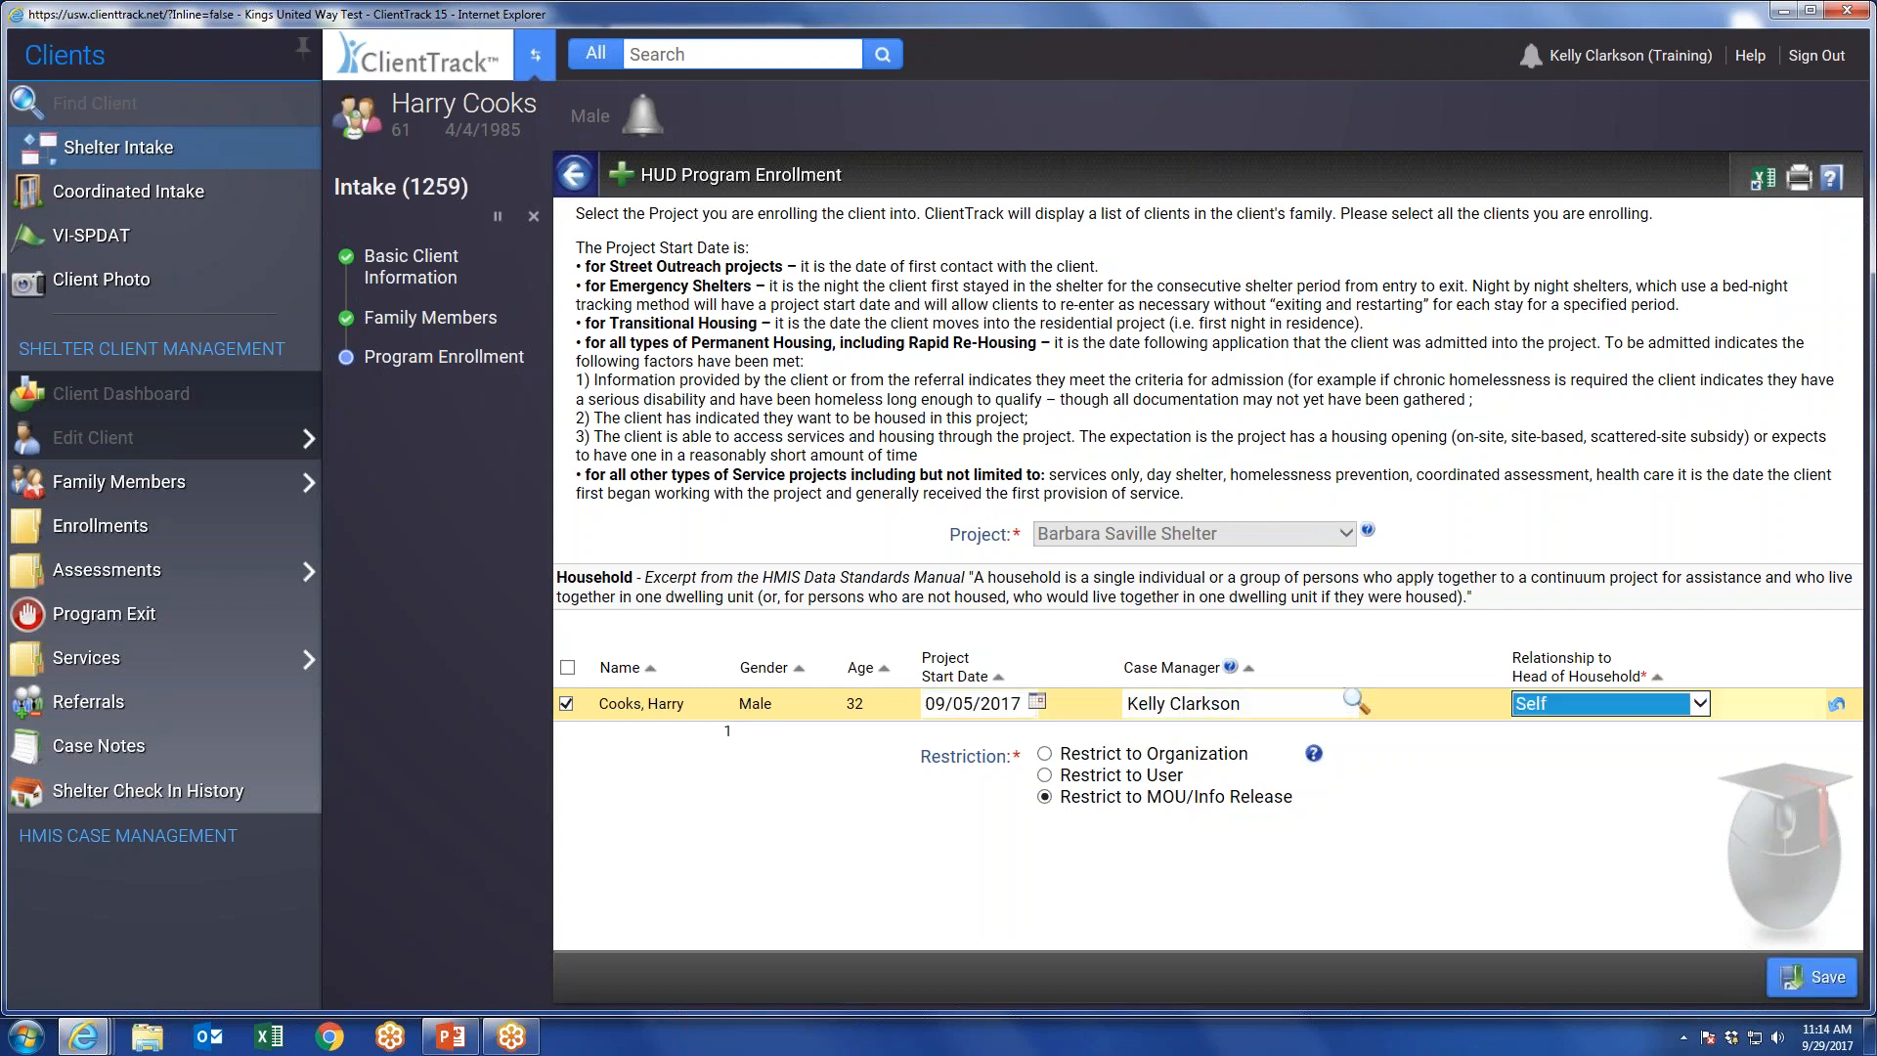
{"action": "left_click", "coordinate": [1808, 977]}
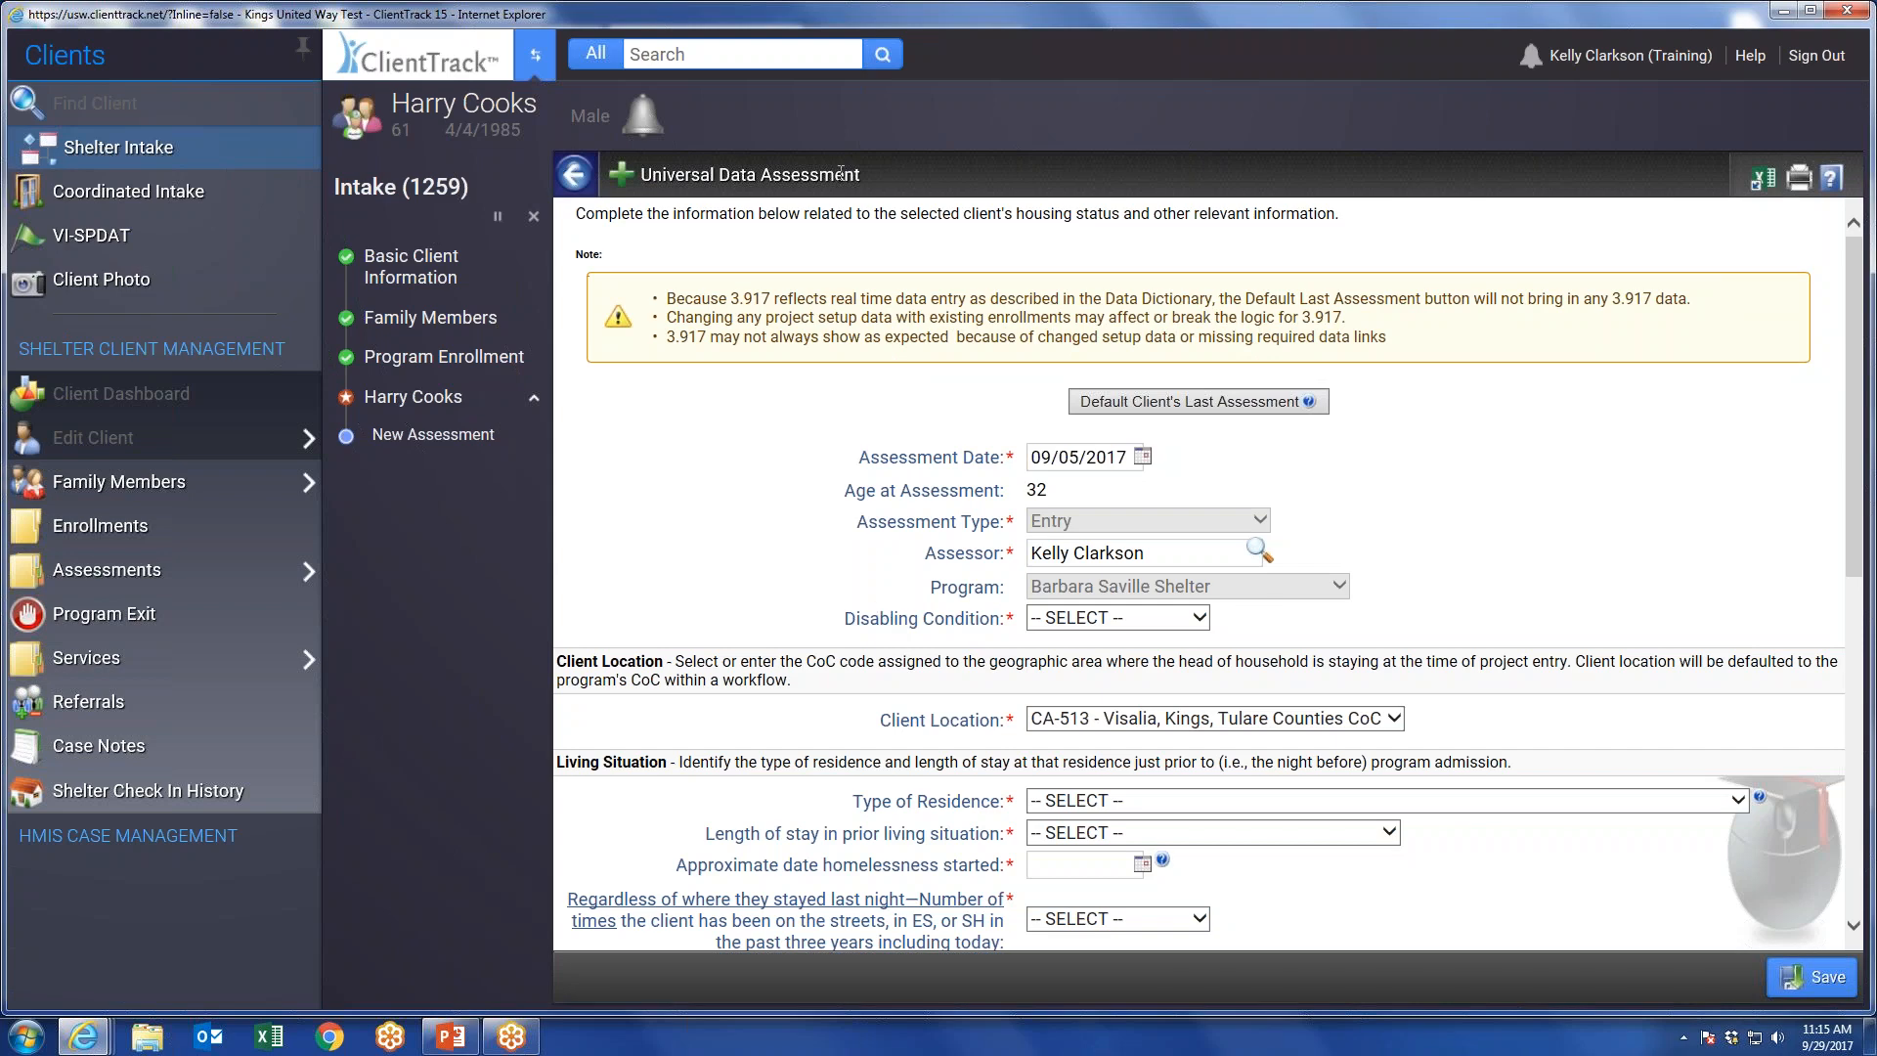
Set the disabling condition to No and the type of residence to Place not meant for habitation in the universal data assessment.
{"action": "left_click", "coordinate": [1133, 617]}
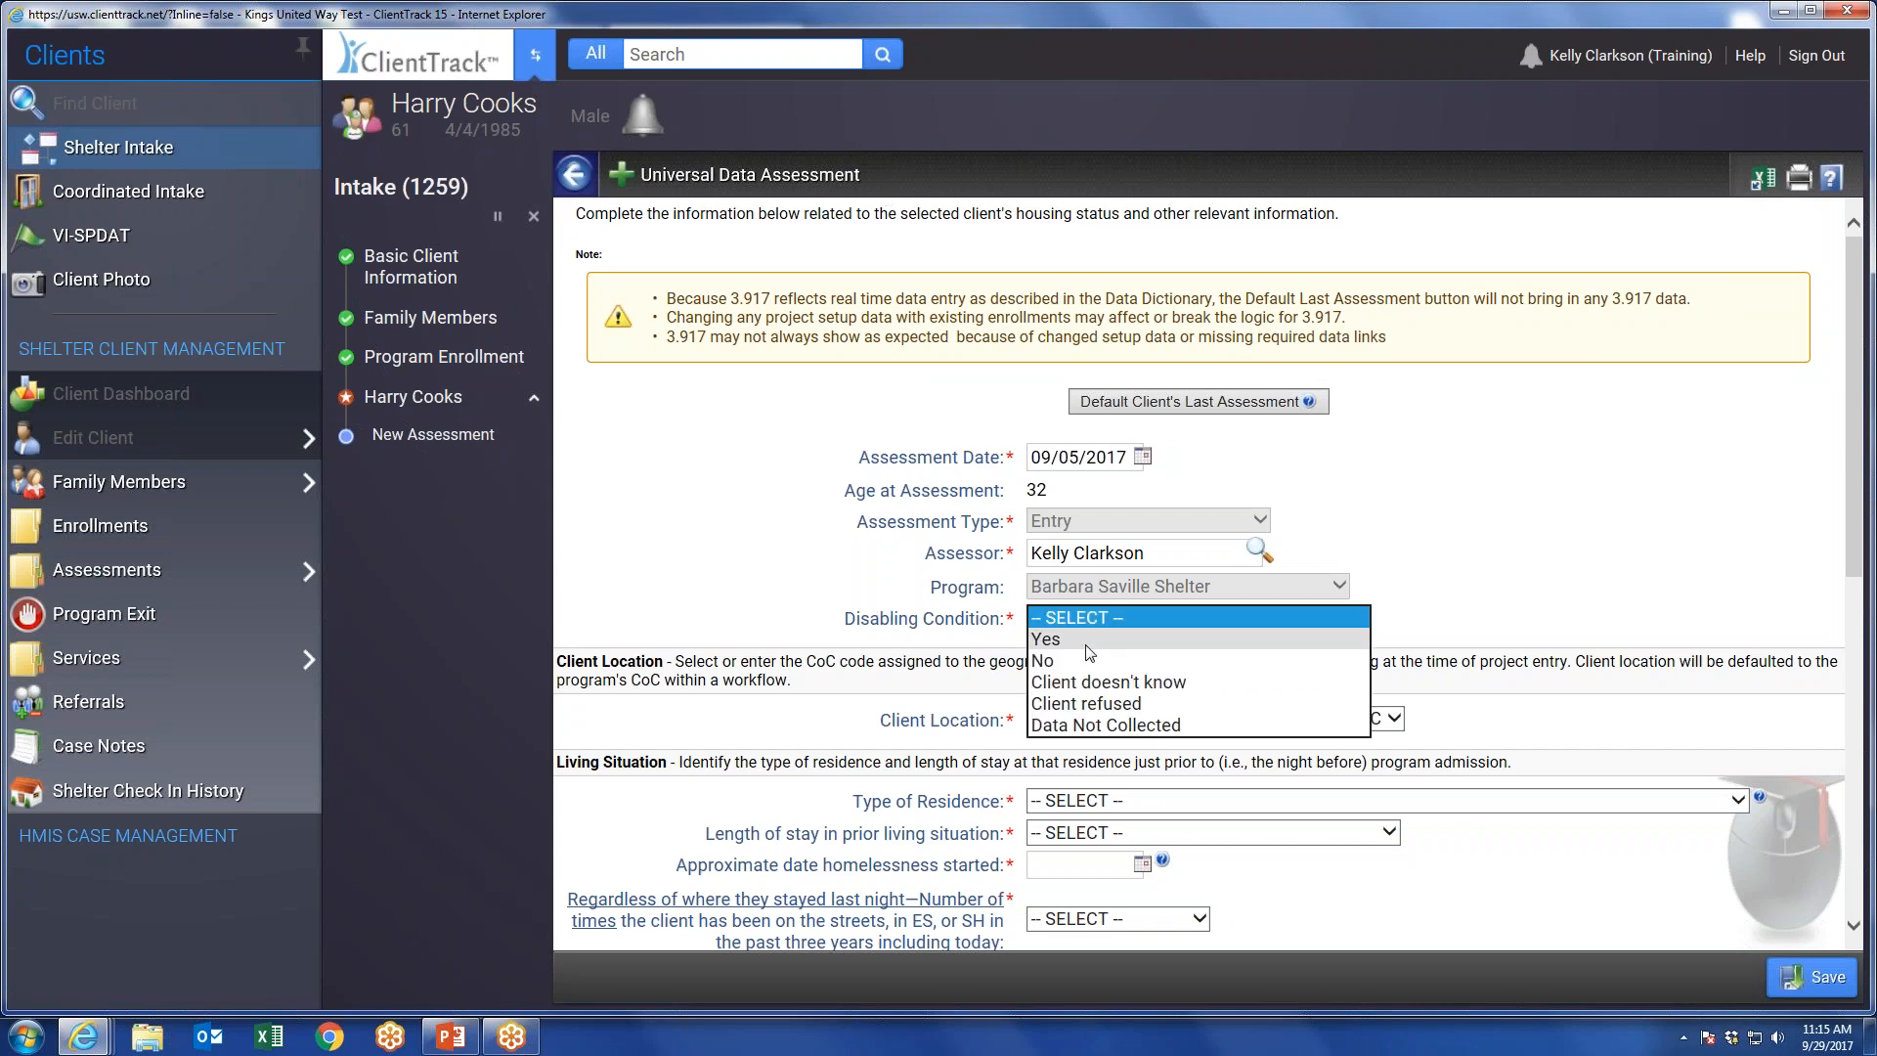
{"action": "left_click", "coordinate": [1044, 660]}
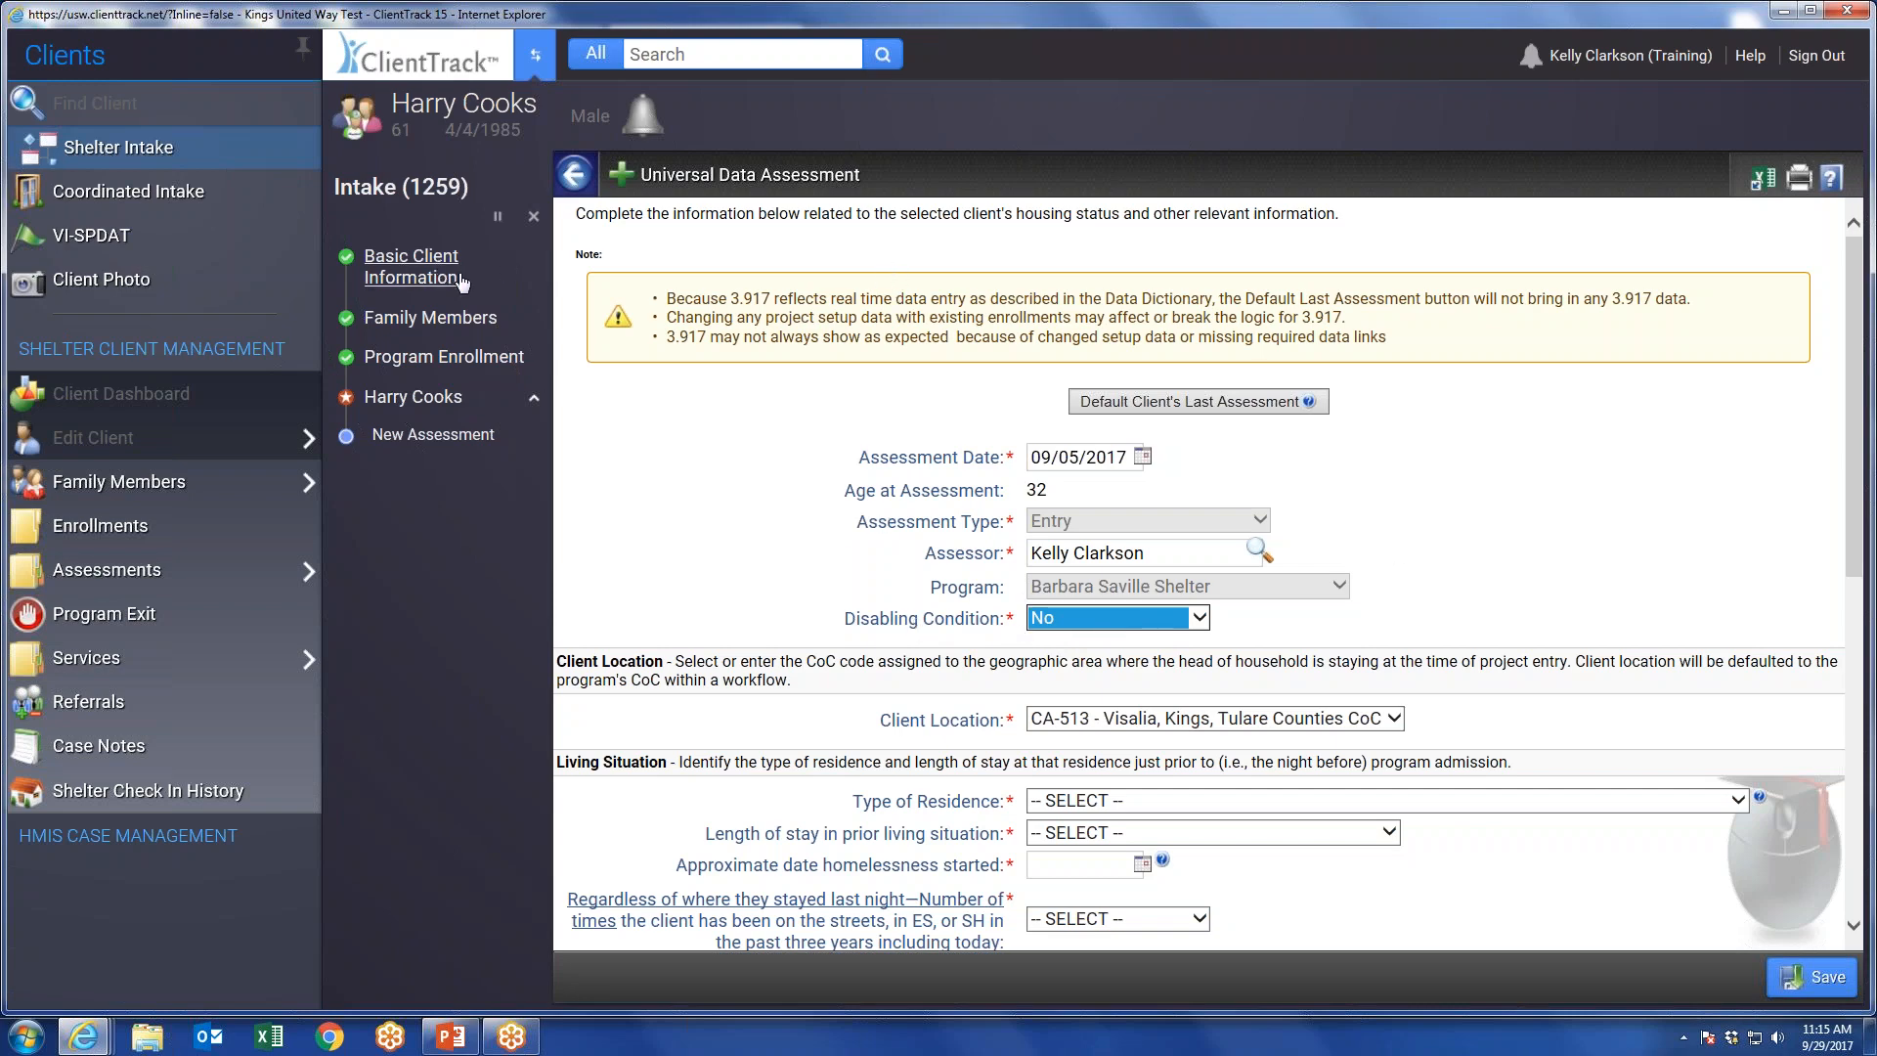
{"action": "scroll", "coordinate": [1540, 578], "scroll_direction": "down", "scroll_amount": 2}
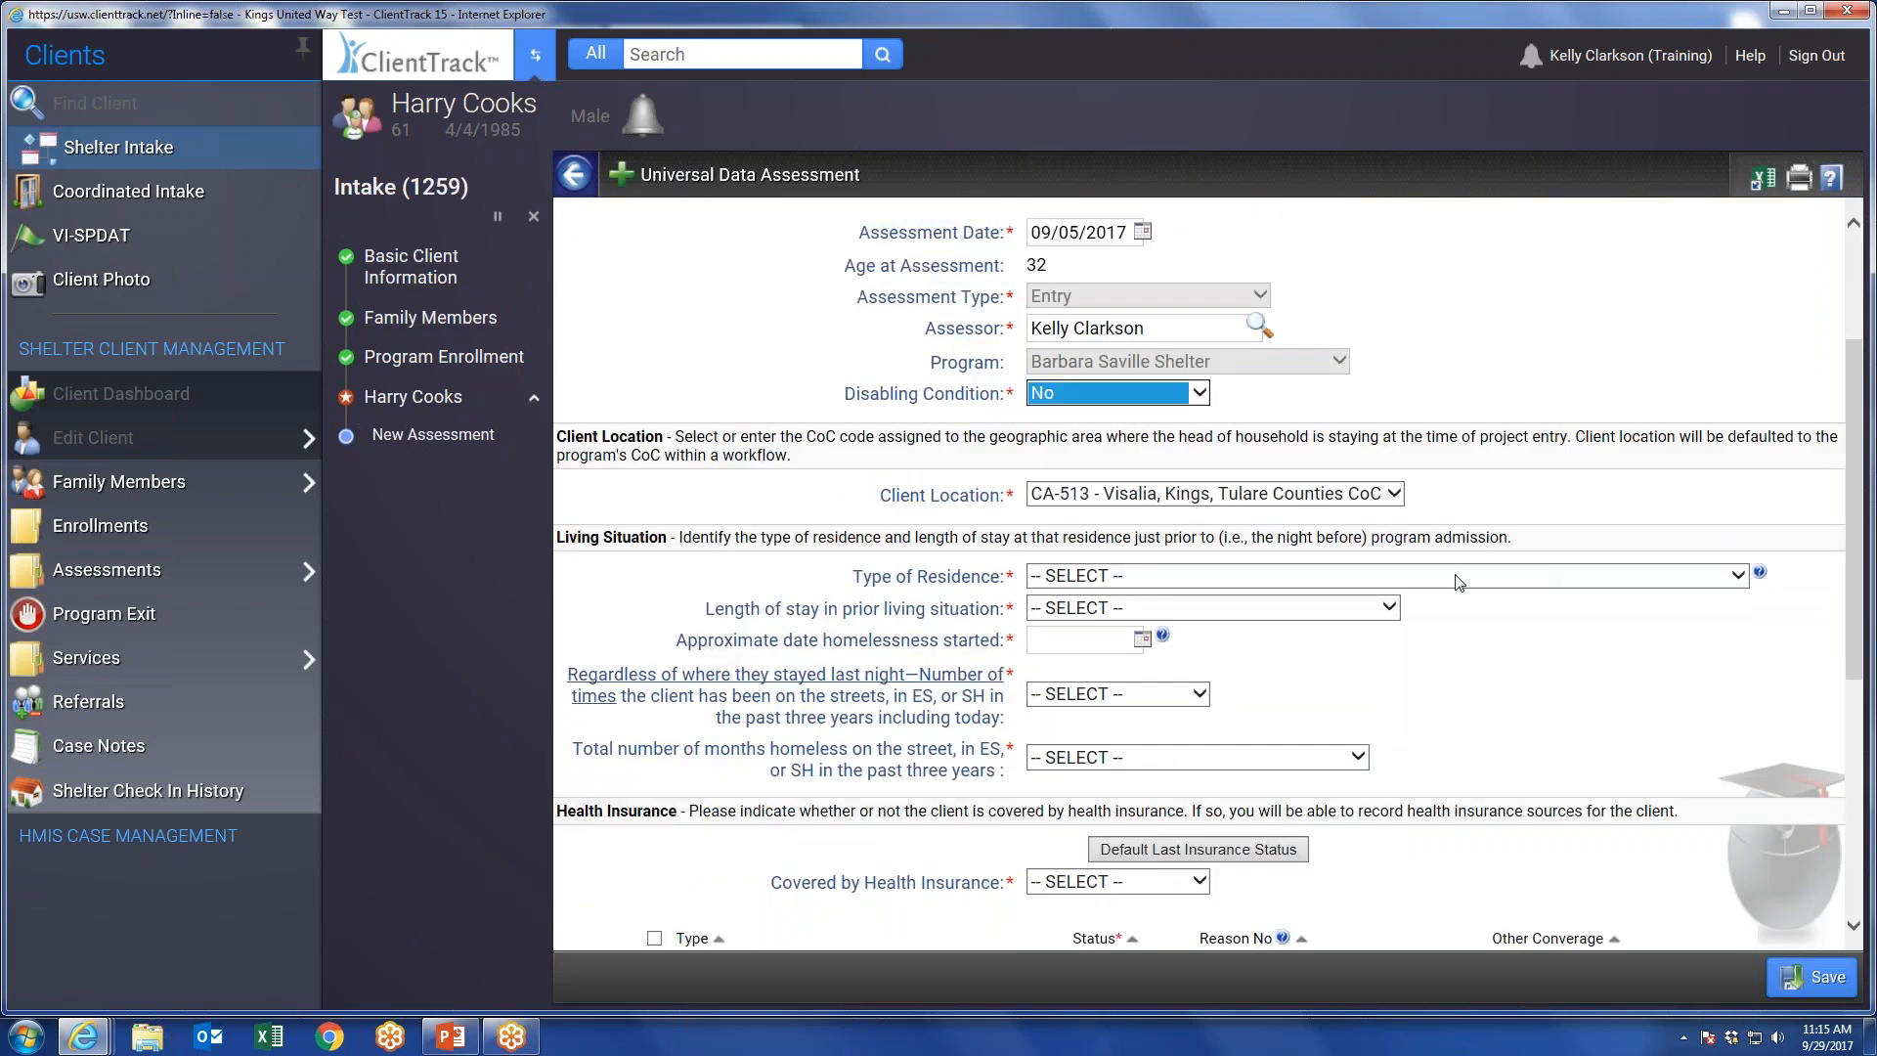
{"action": "left_click", "coordinate": [1059, 584]}
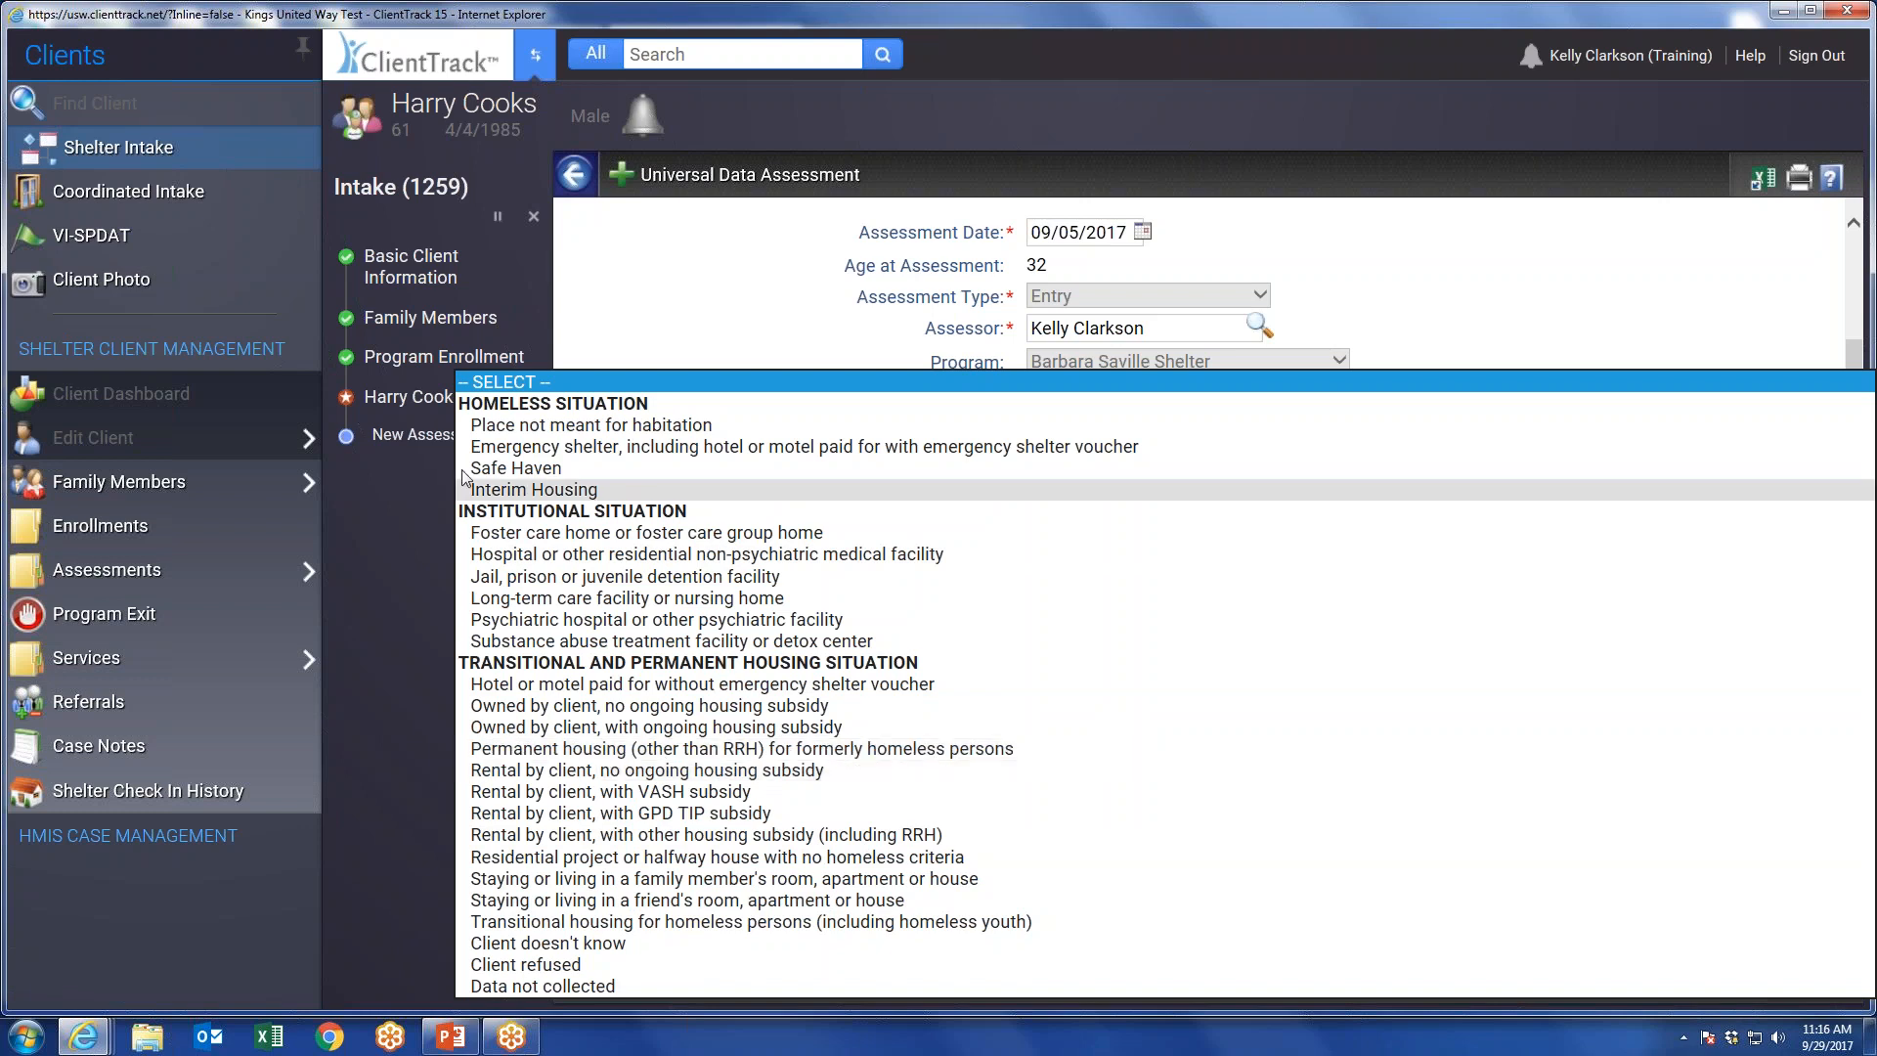
{"action": "left_click", "coordinate": [564, 428]}
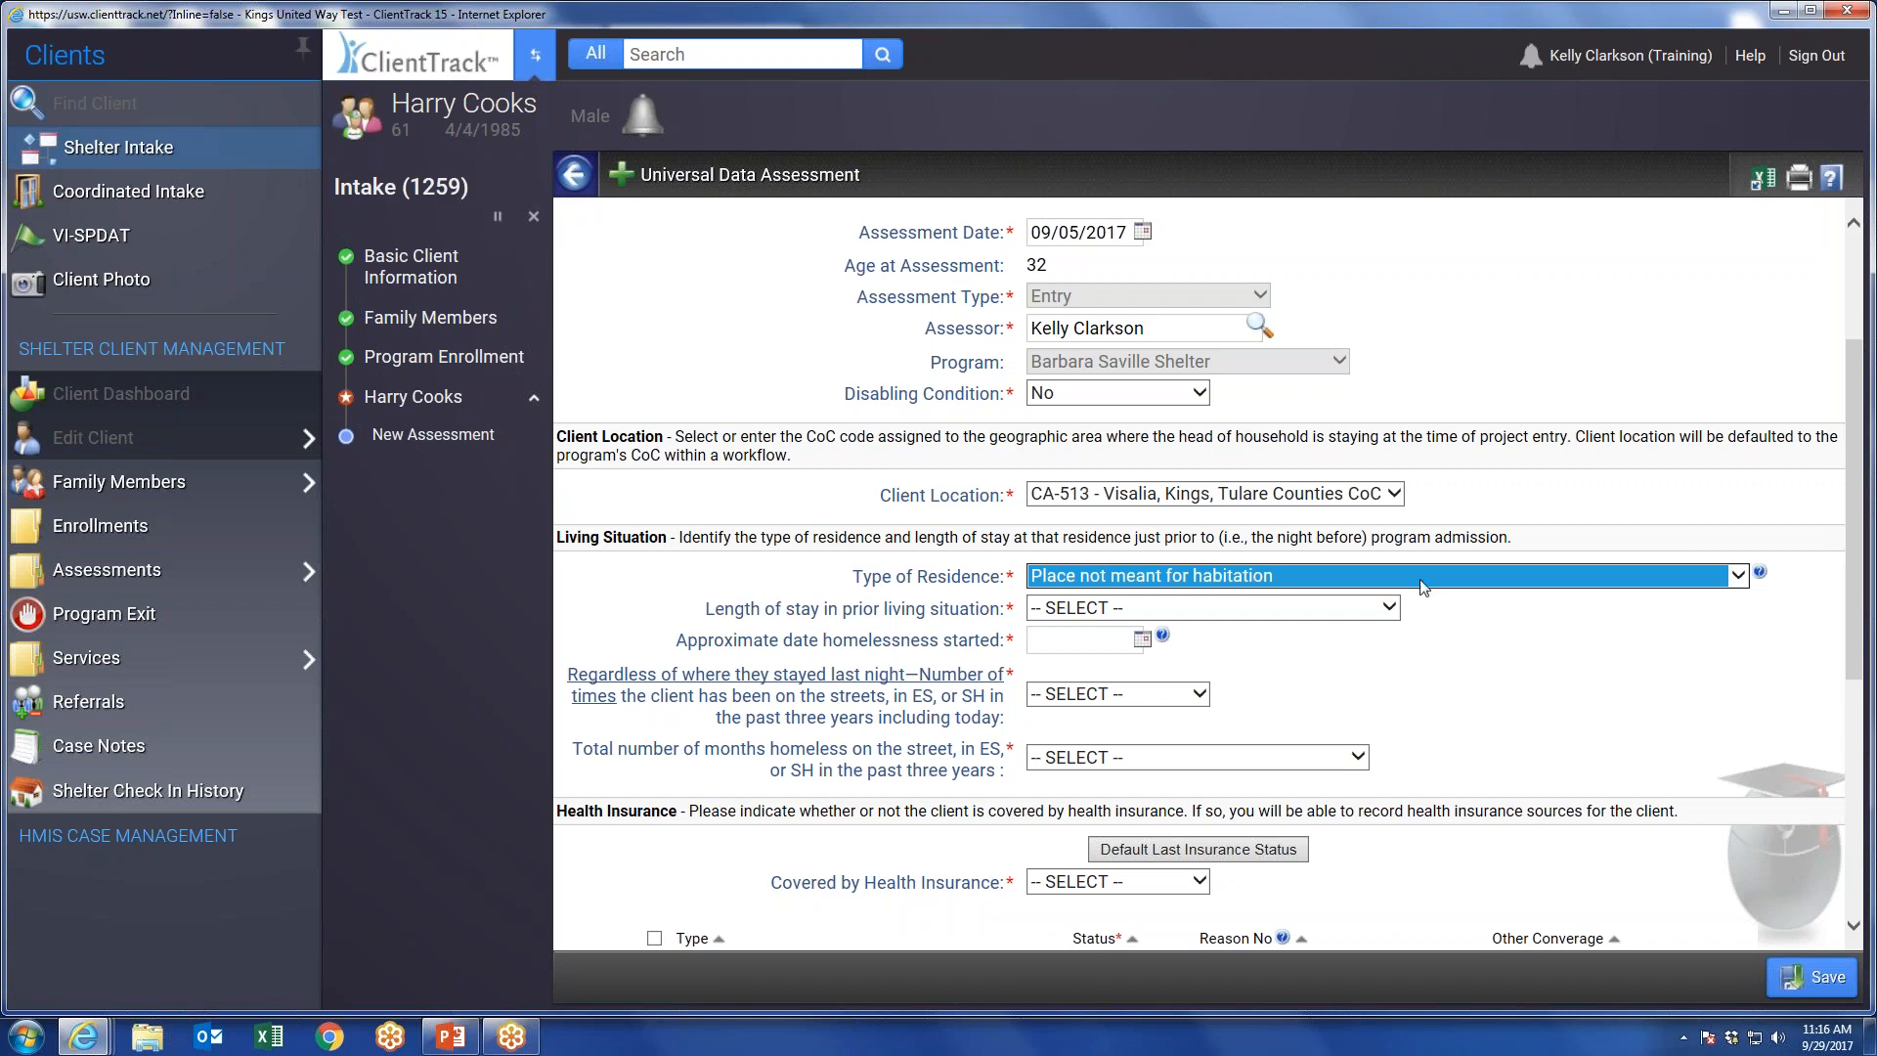
{"action": "left_click", "coordinate": [1110, 587]}
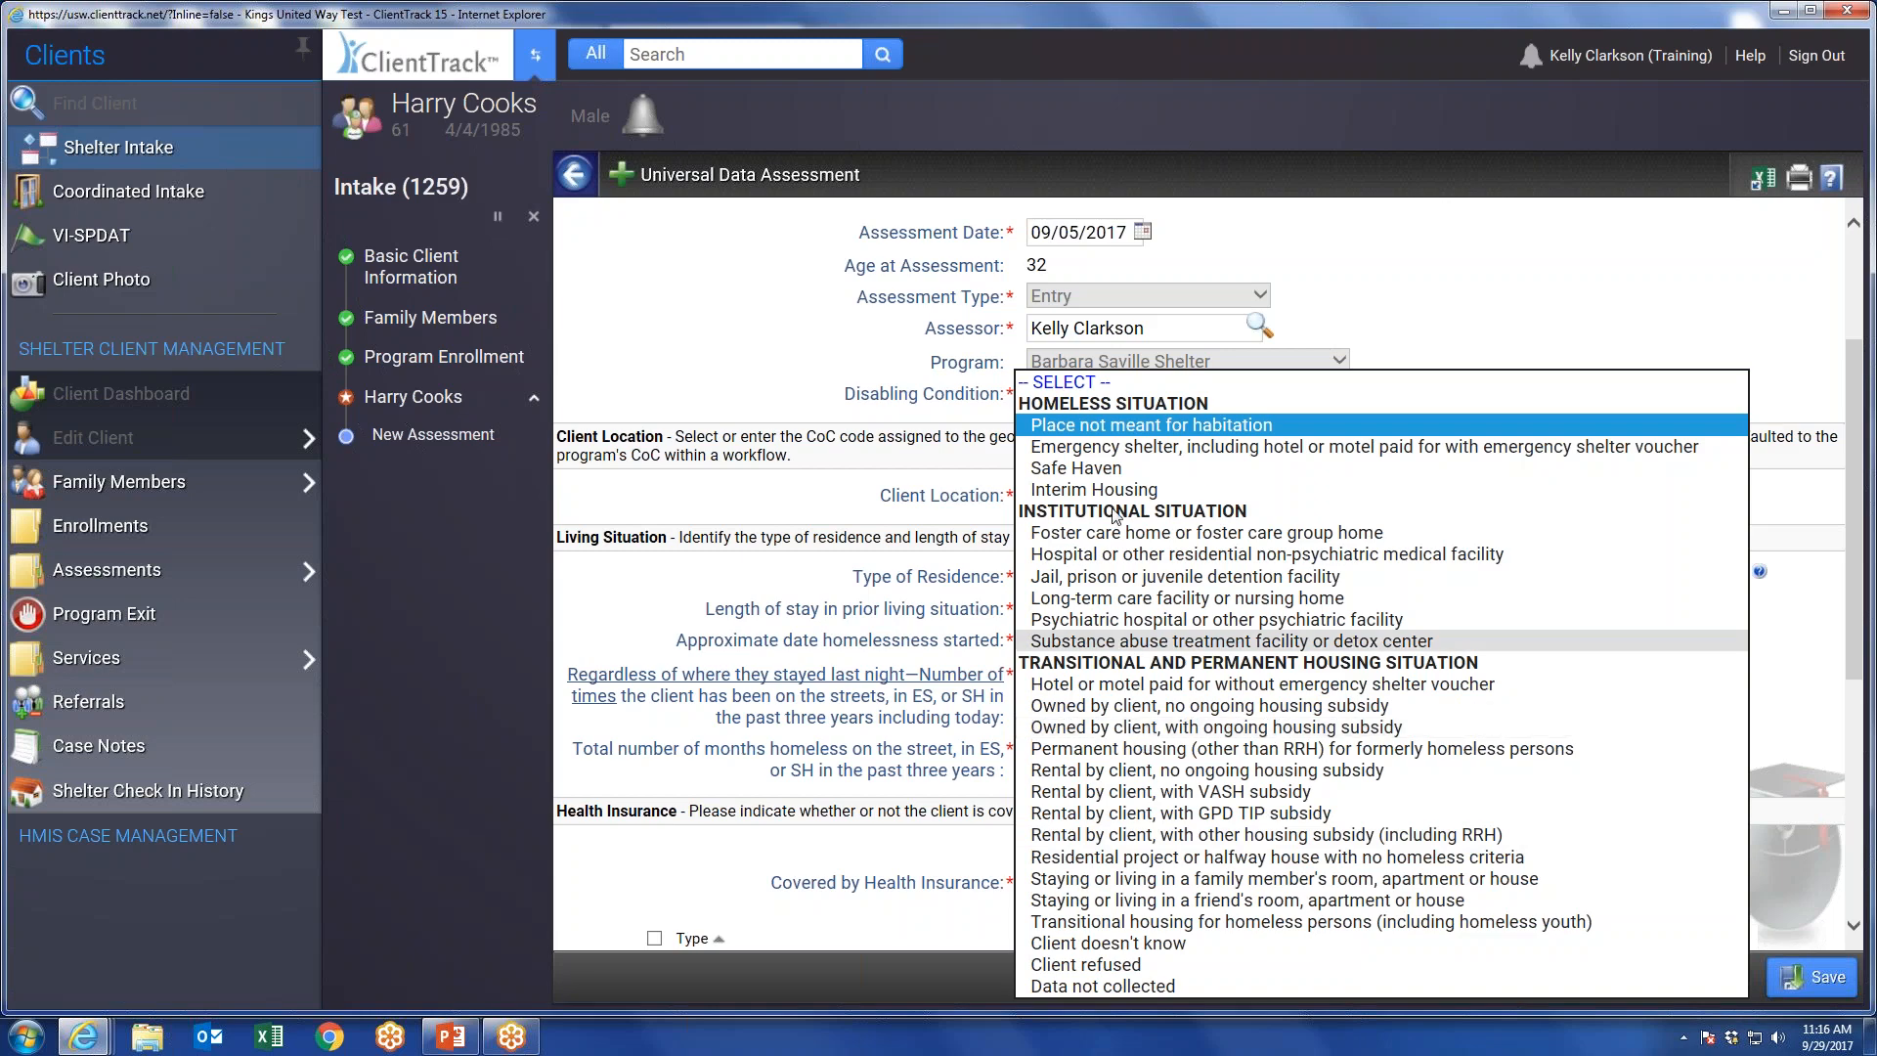
{"action": "left_click", "coordinate": [1097, 427]}
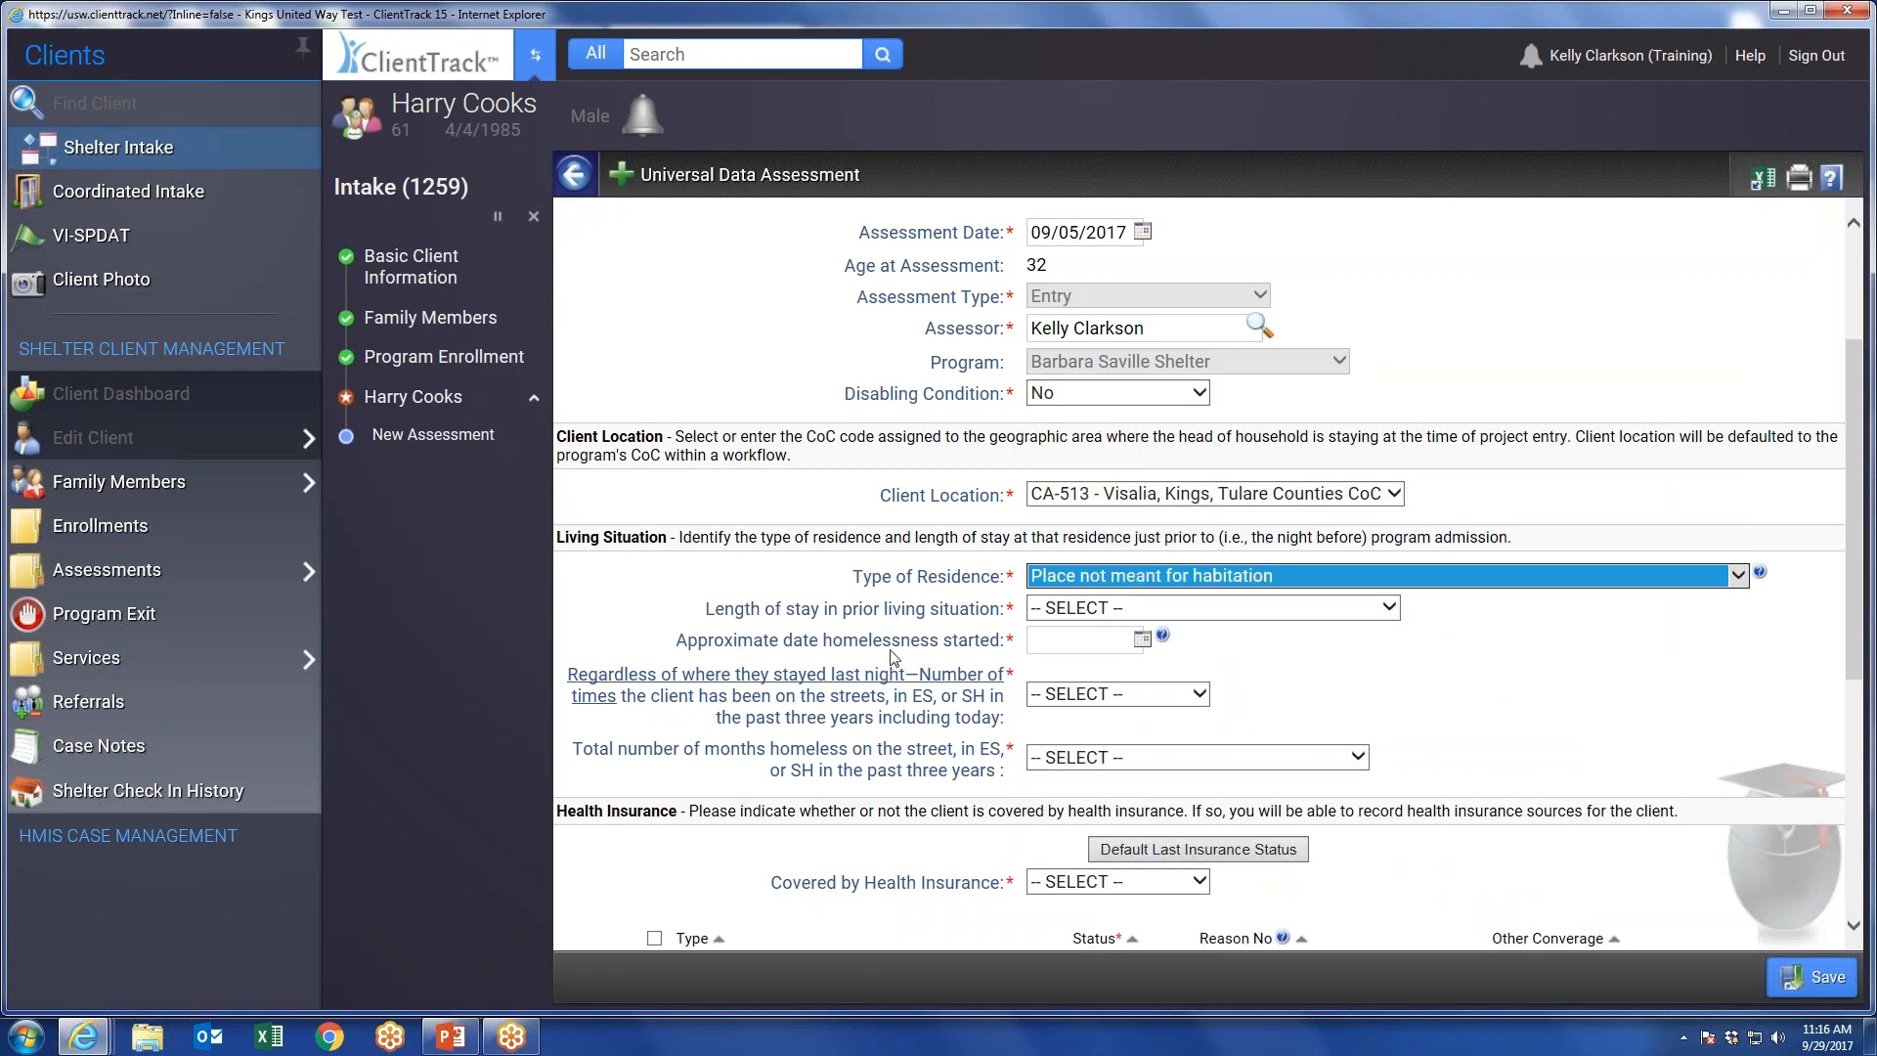
Change the type of residence to Permanent housing (other than RRH) for formerly homeless persons and set the prior length of stay to One year or longer.
{"action": "left_click", "coordinate": [1241, 577]}
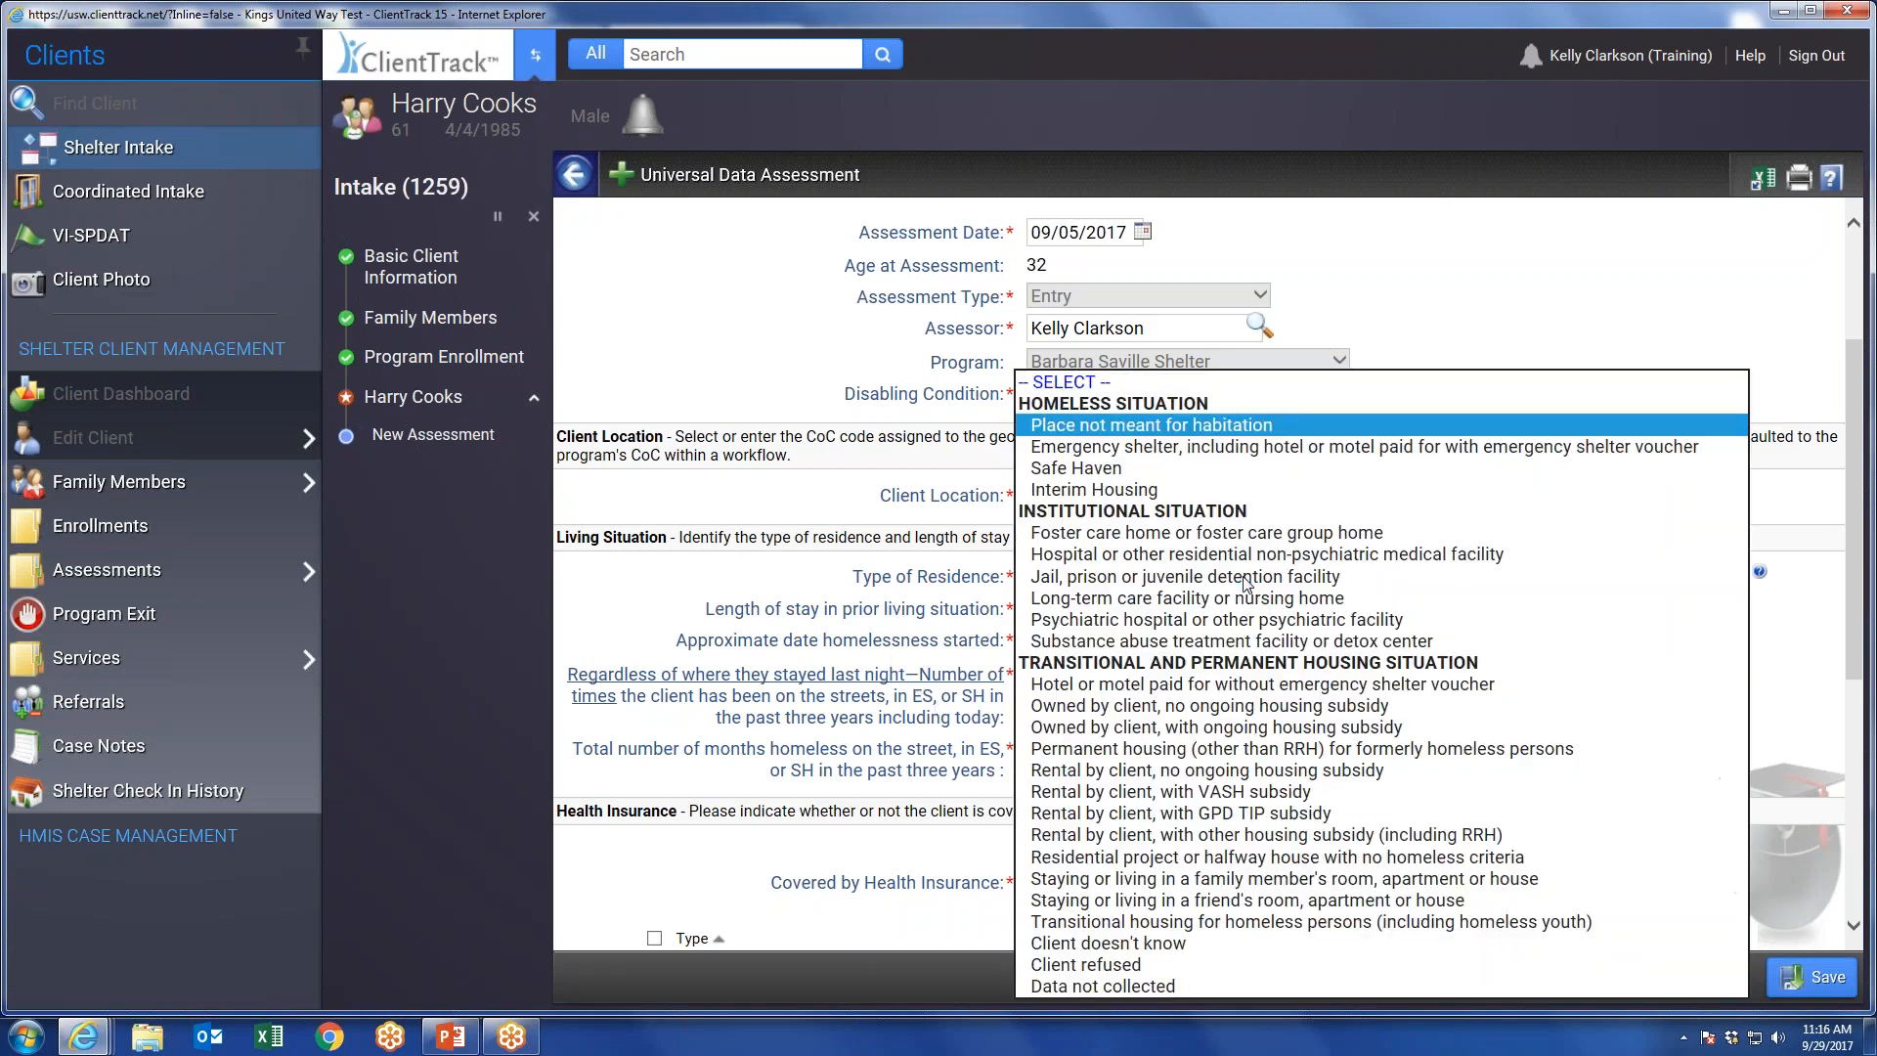
{"action": "left_click", "coordinate": [1124, 749]}
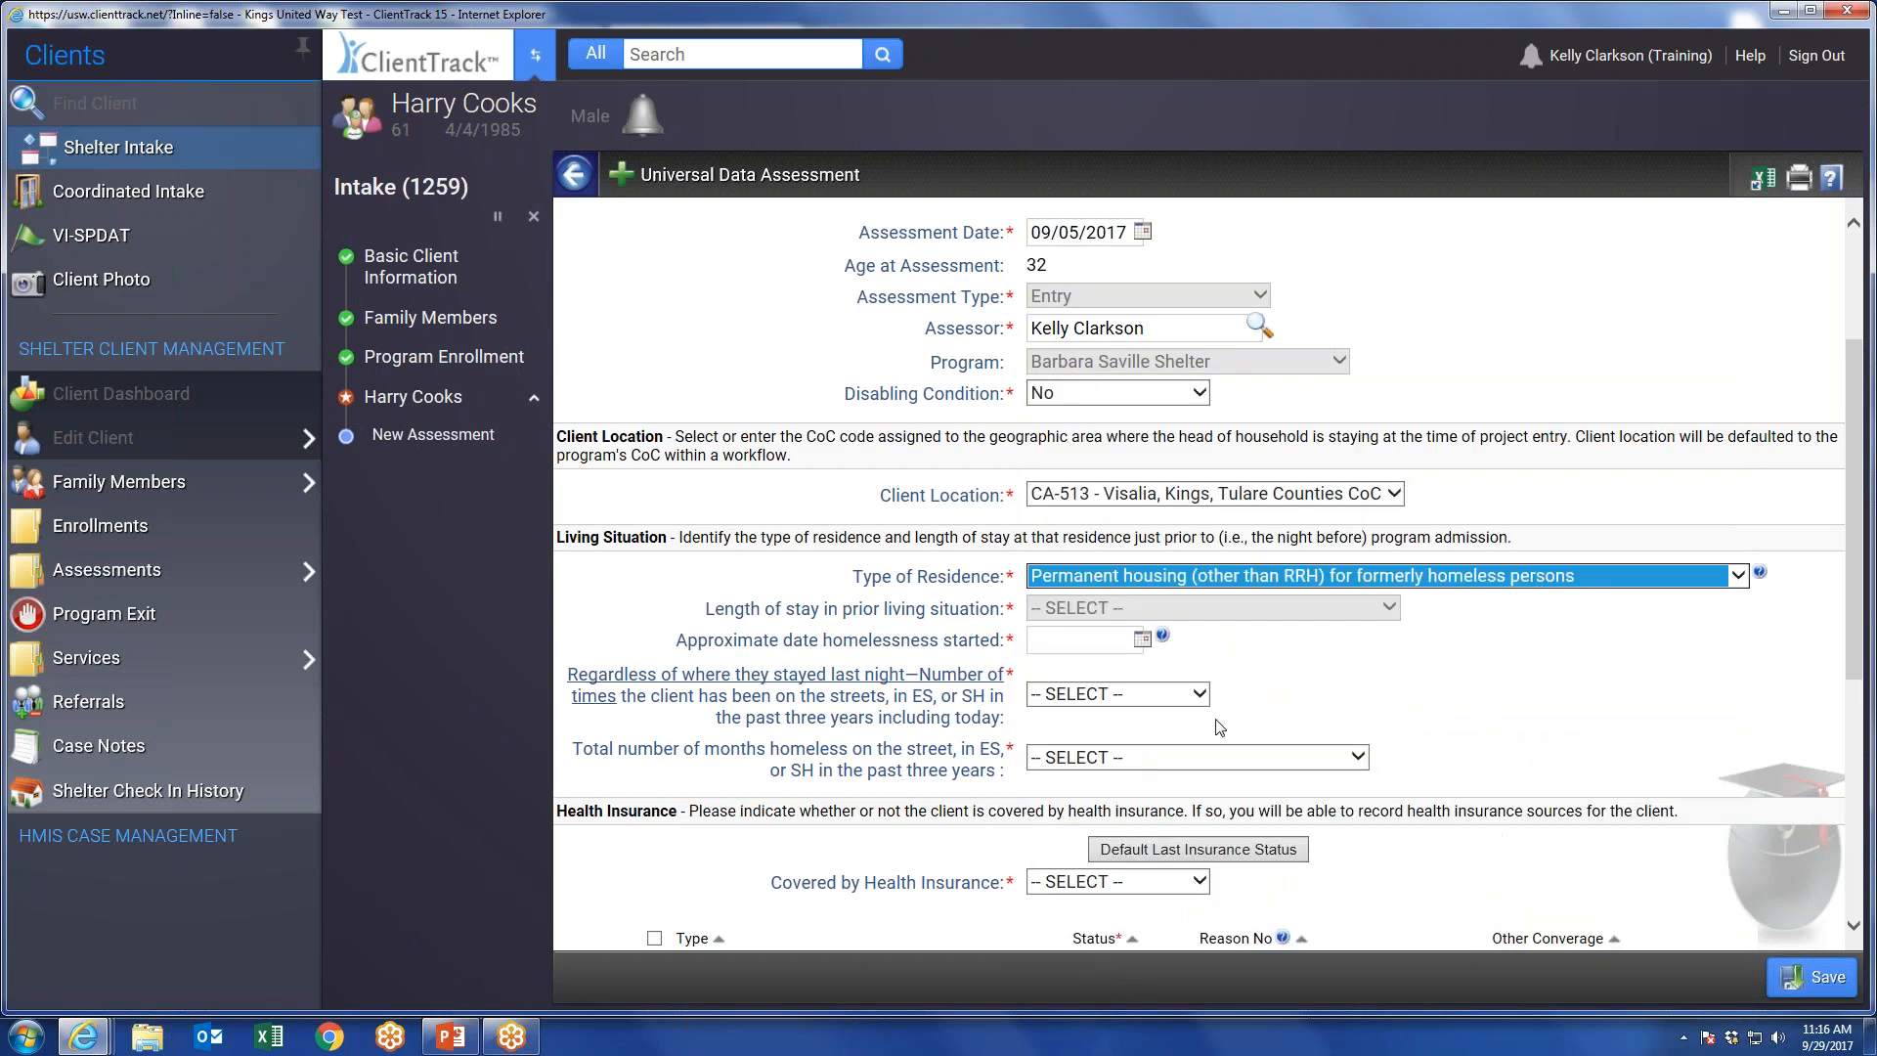
{"action": "left_click", "coordinate": [1208, 614]}
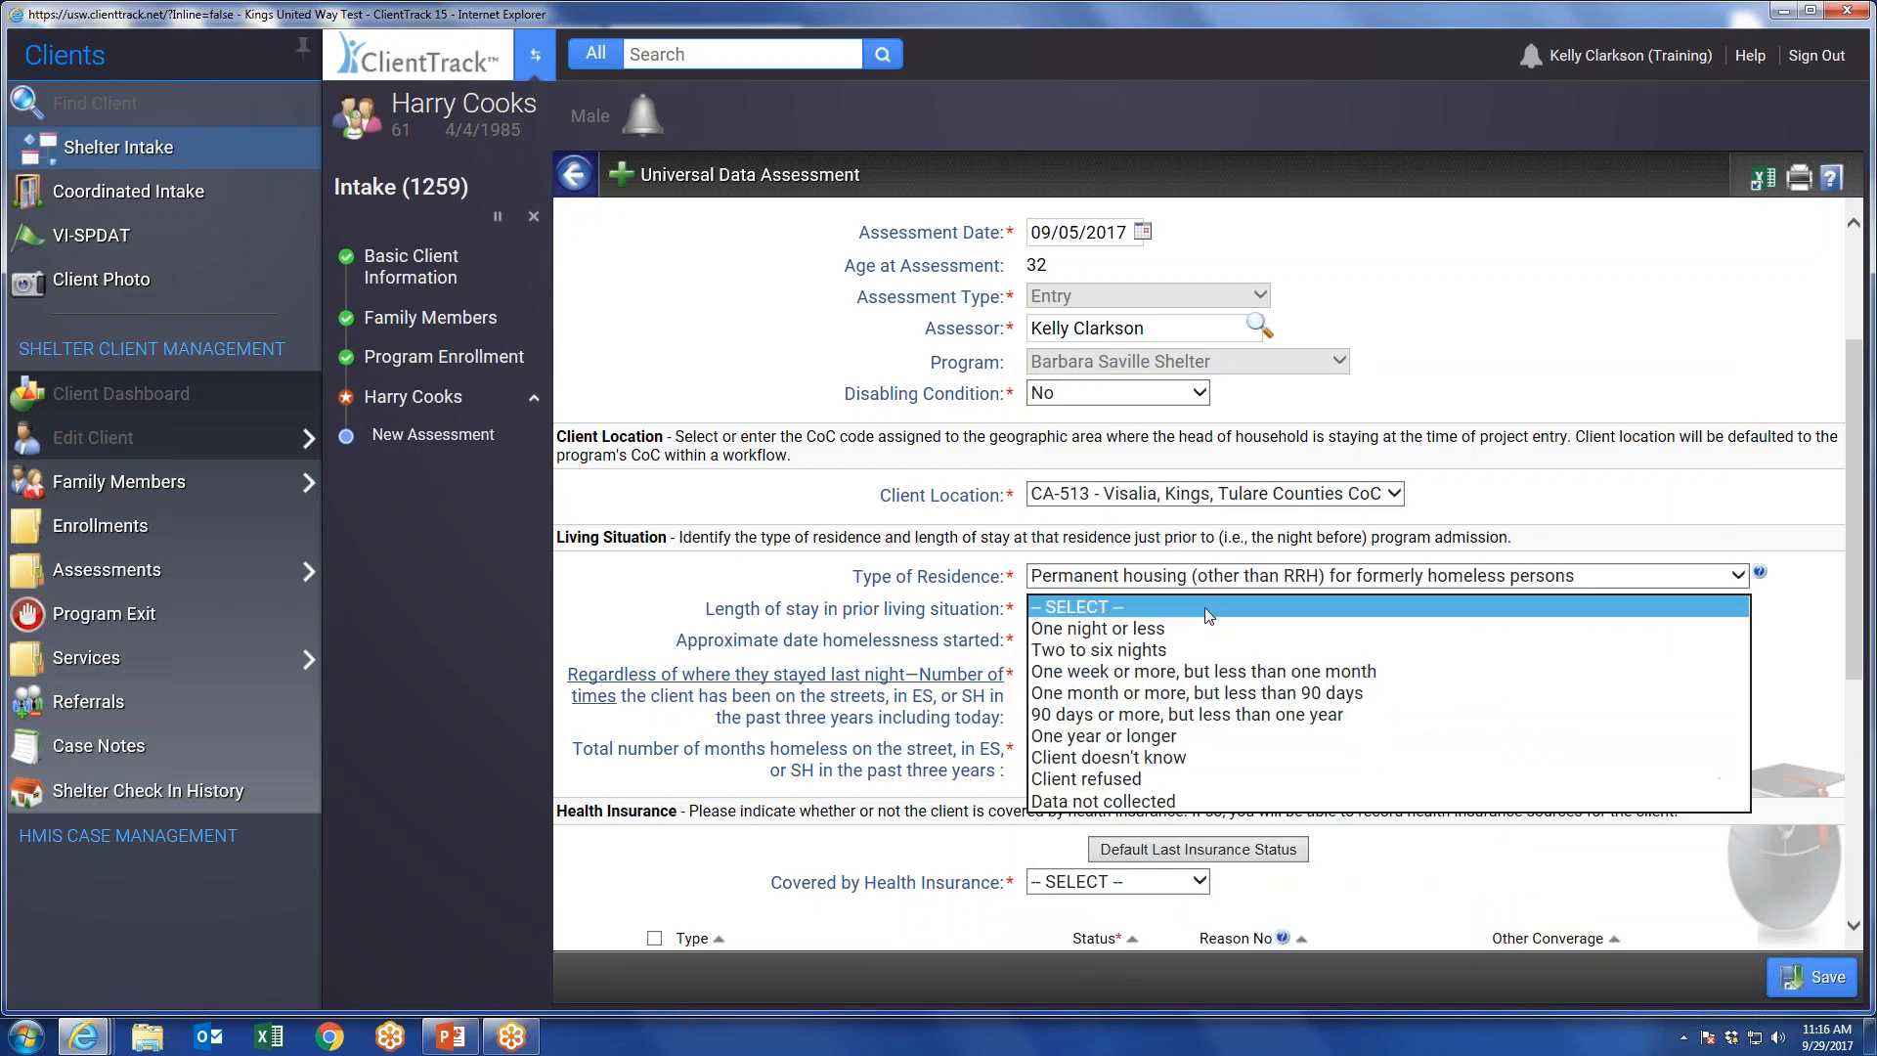
{"action": "left_click", "coordinate": [1124, 737]}
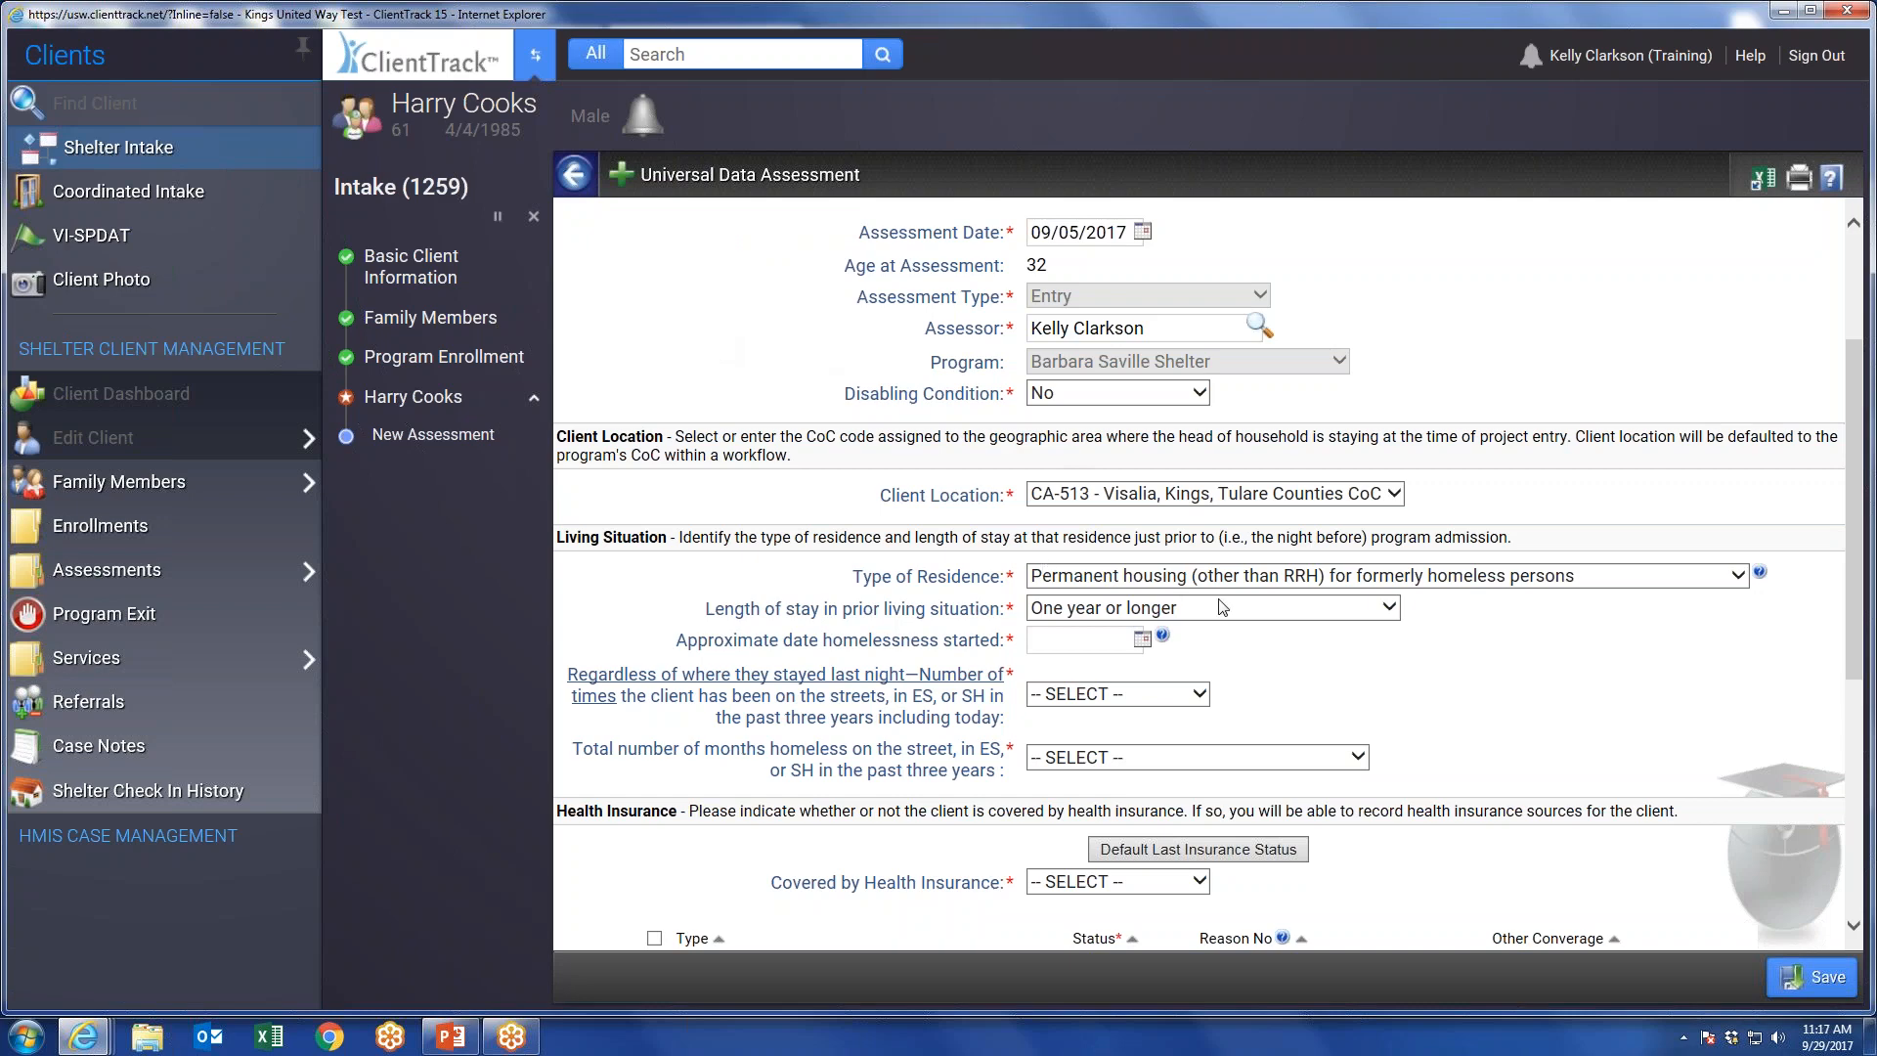
Set the approximate date homelessness started to 09/01/2016.
{"action": "left_click", "coordinate": [1137, 640]}
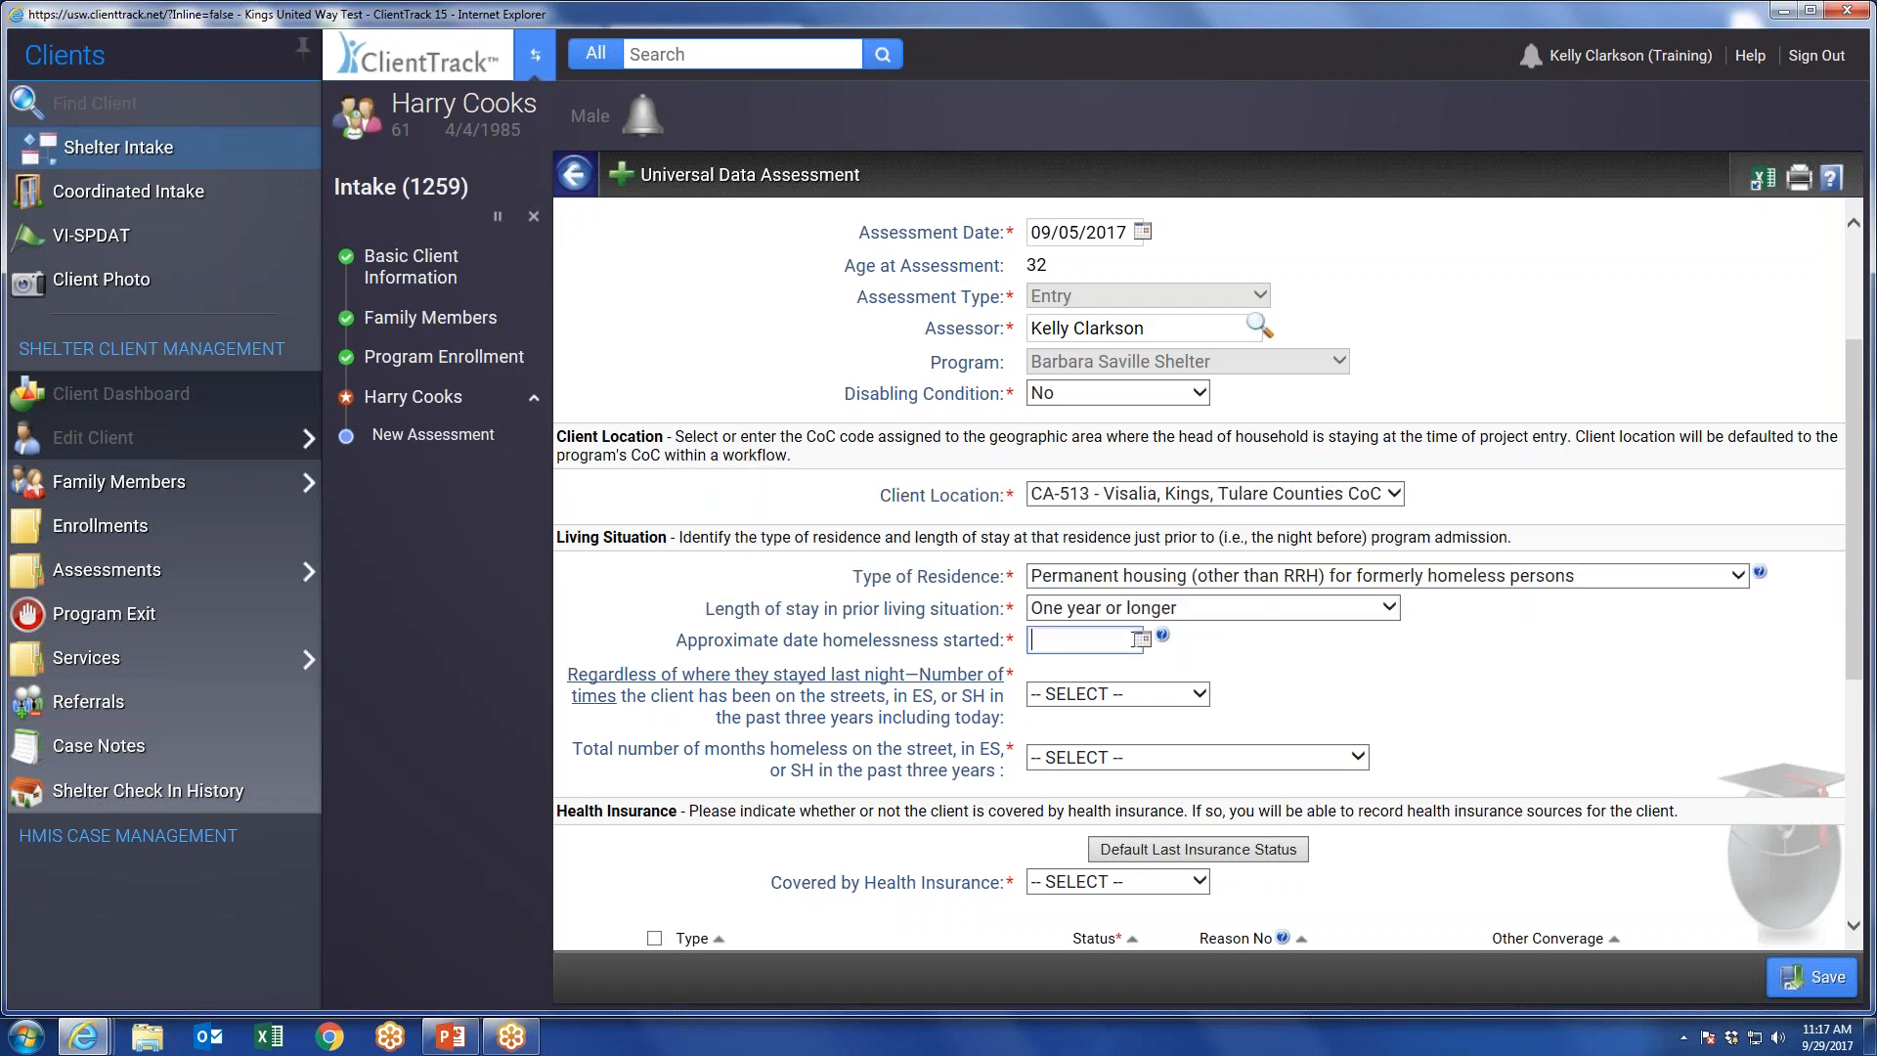
{"action": "left_click", "coordinate": [1142, 641]}
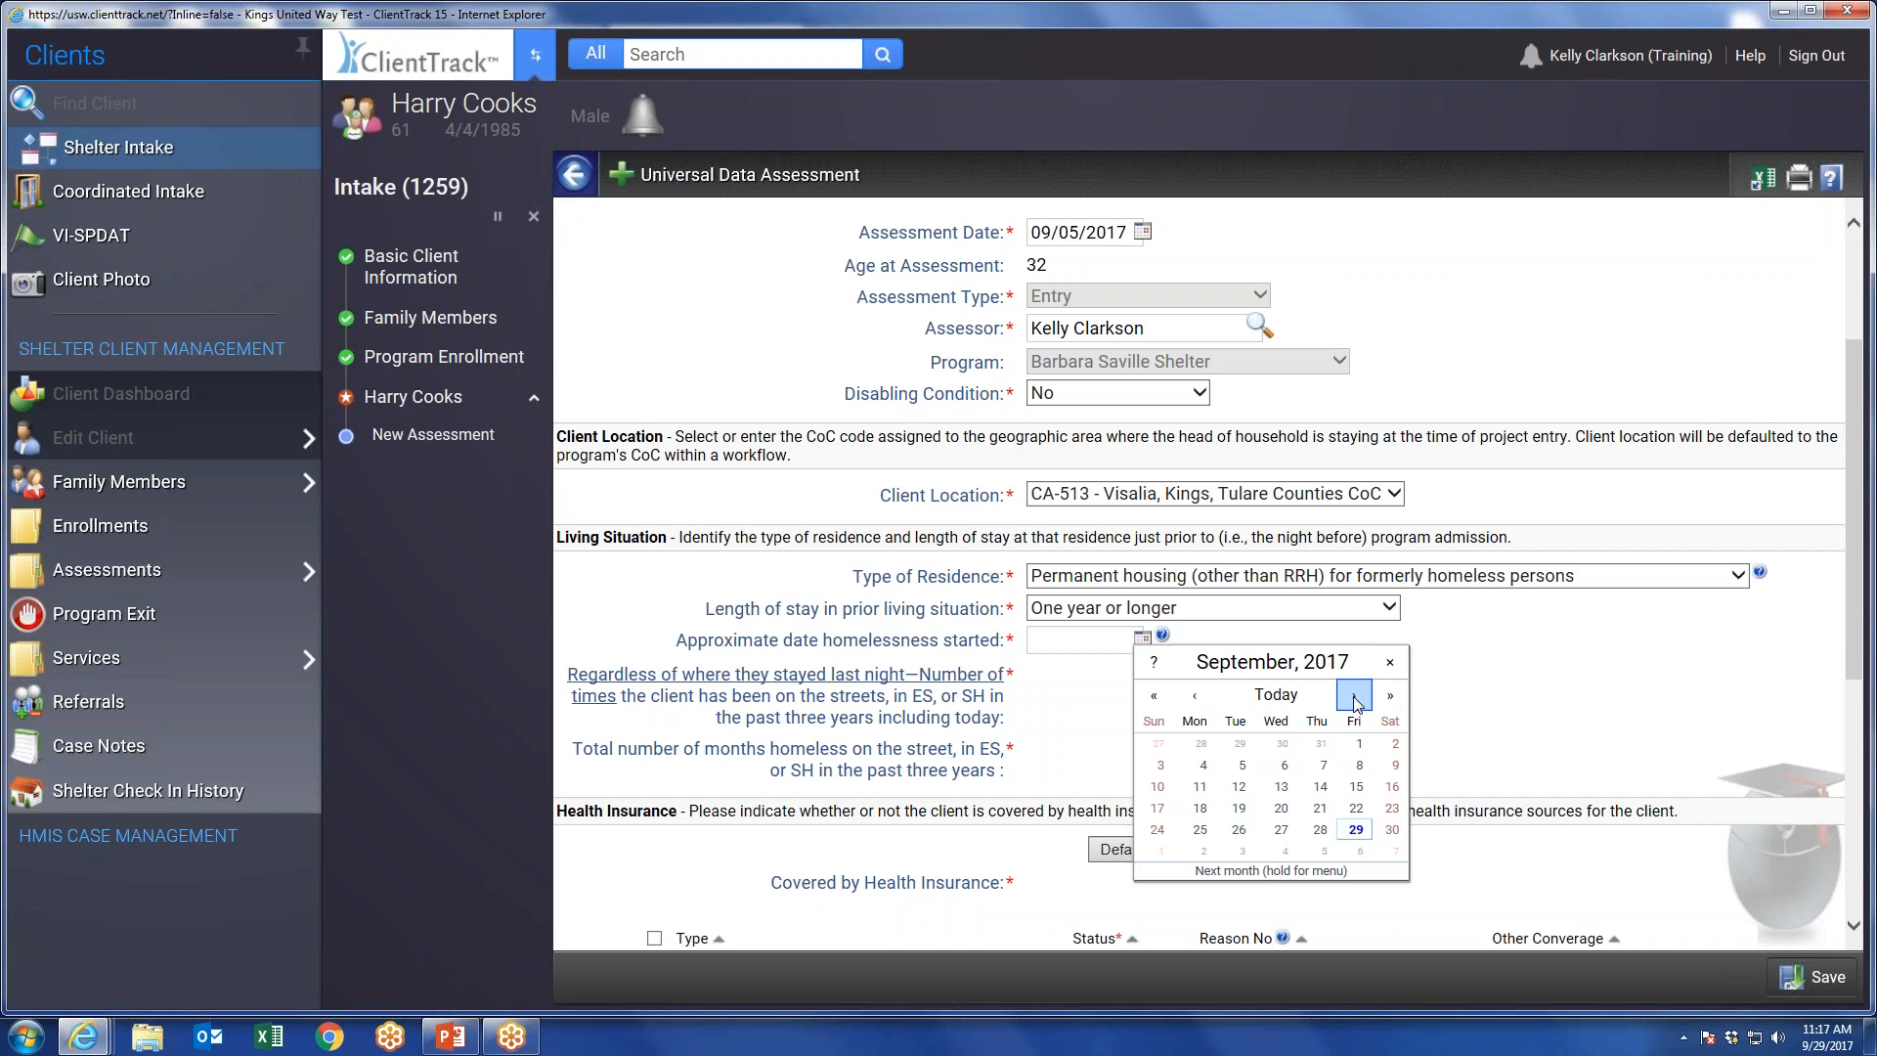
{"action": "left_click", "coordinate": [1390, 695]}
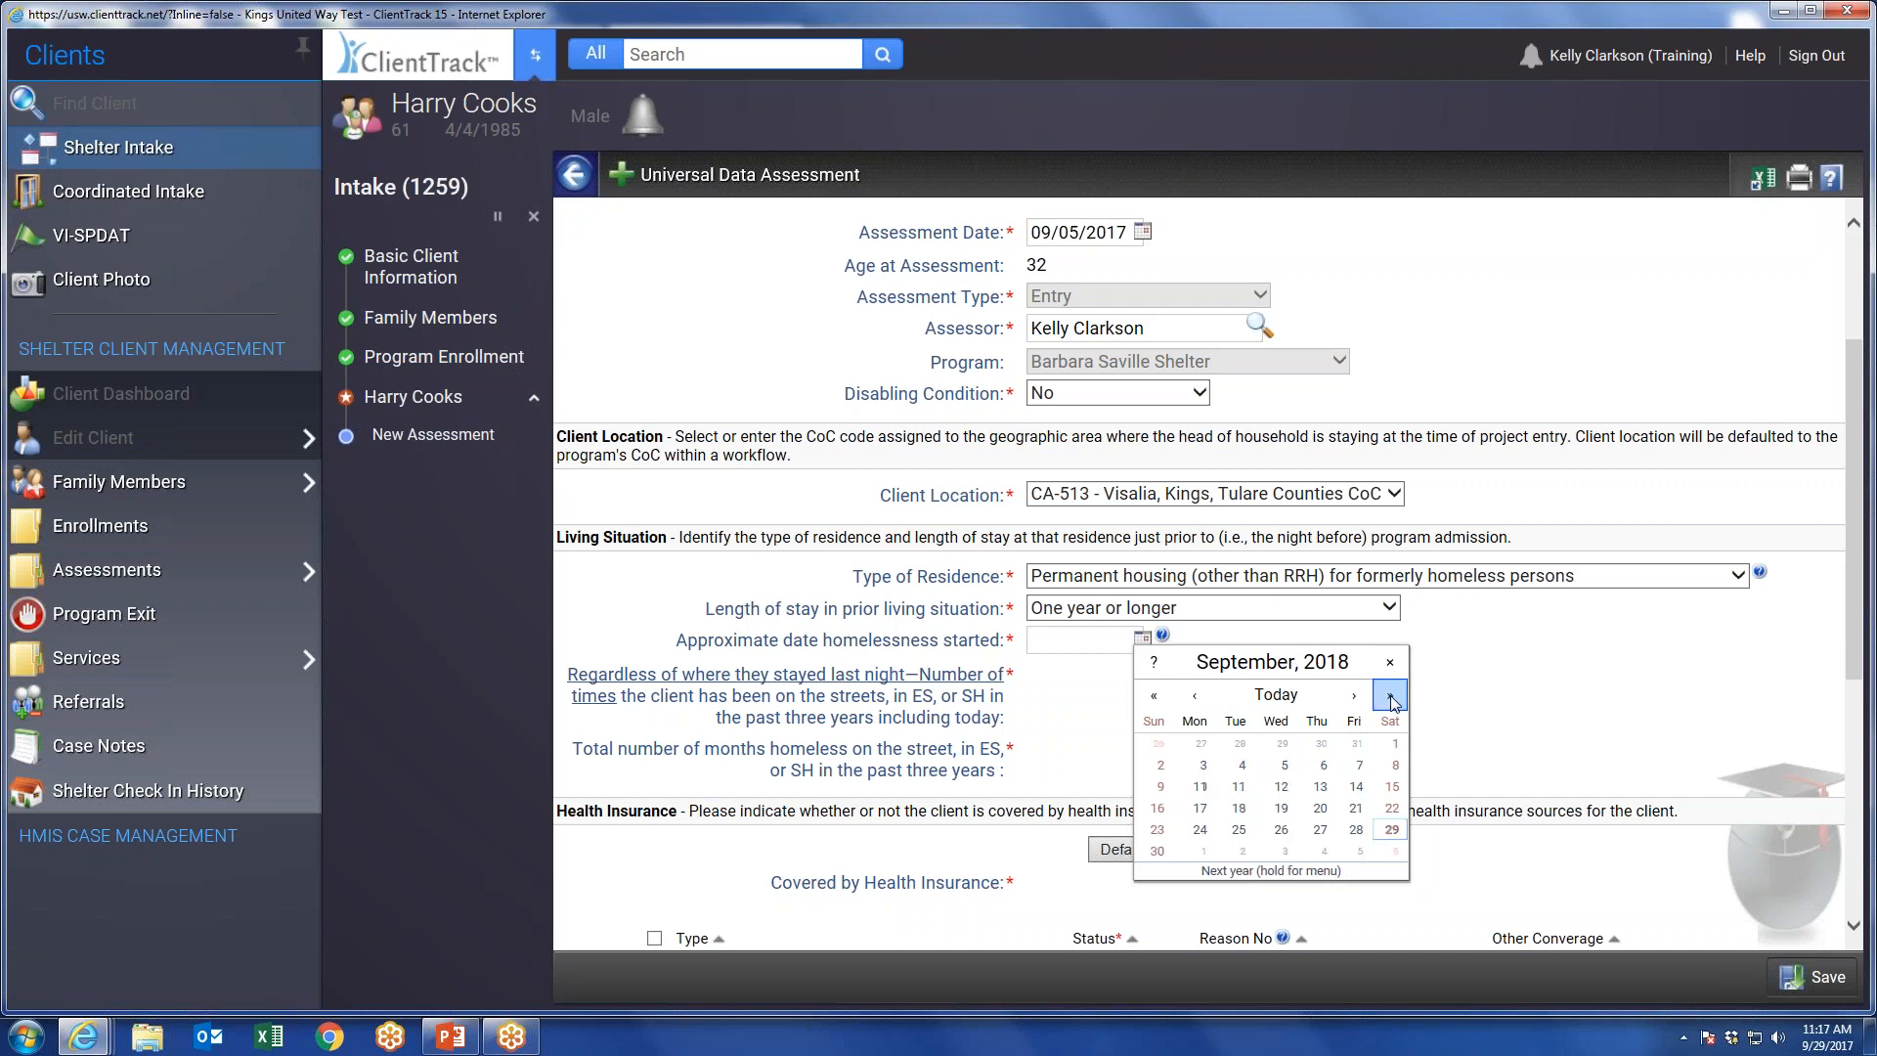
{"action": "left_click", "coordinate": [1154, 696]}
{"action": "left_click", "coordinate": [1154, 696]}
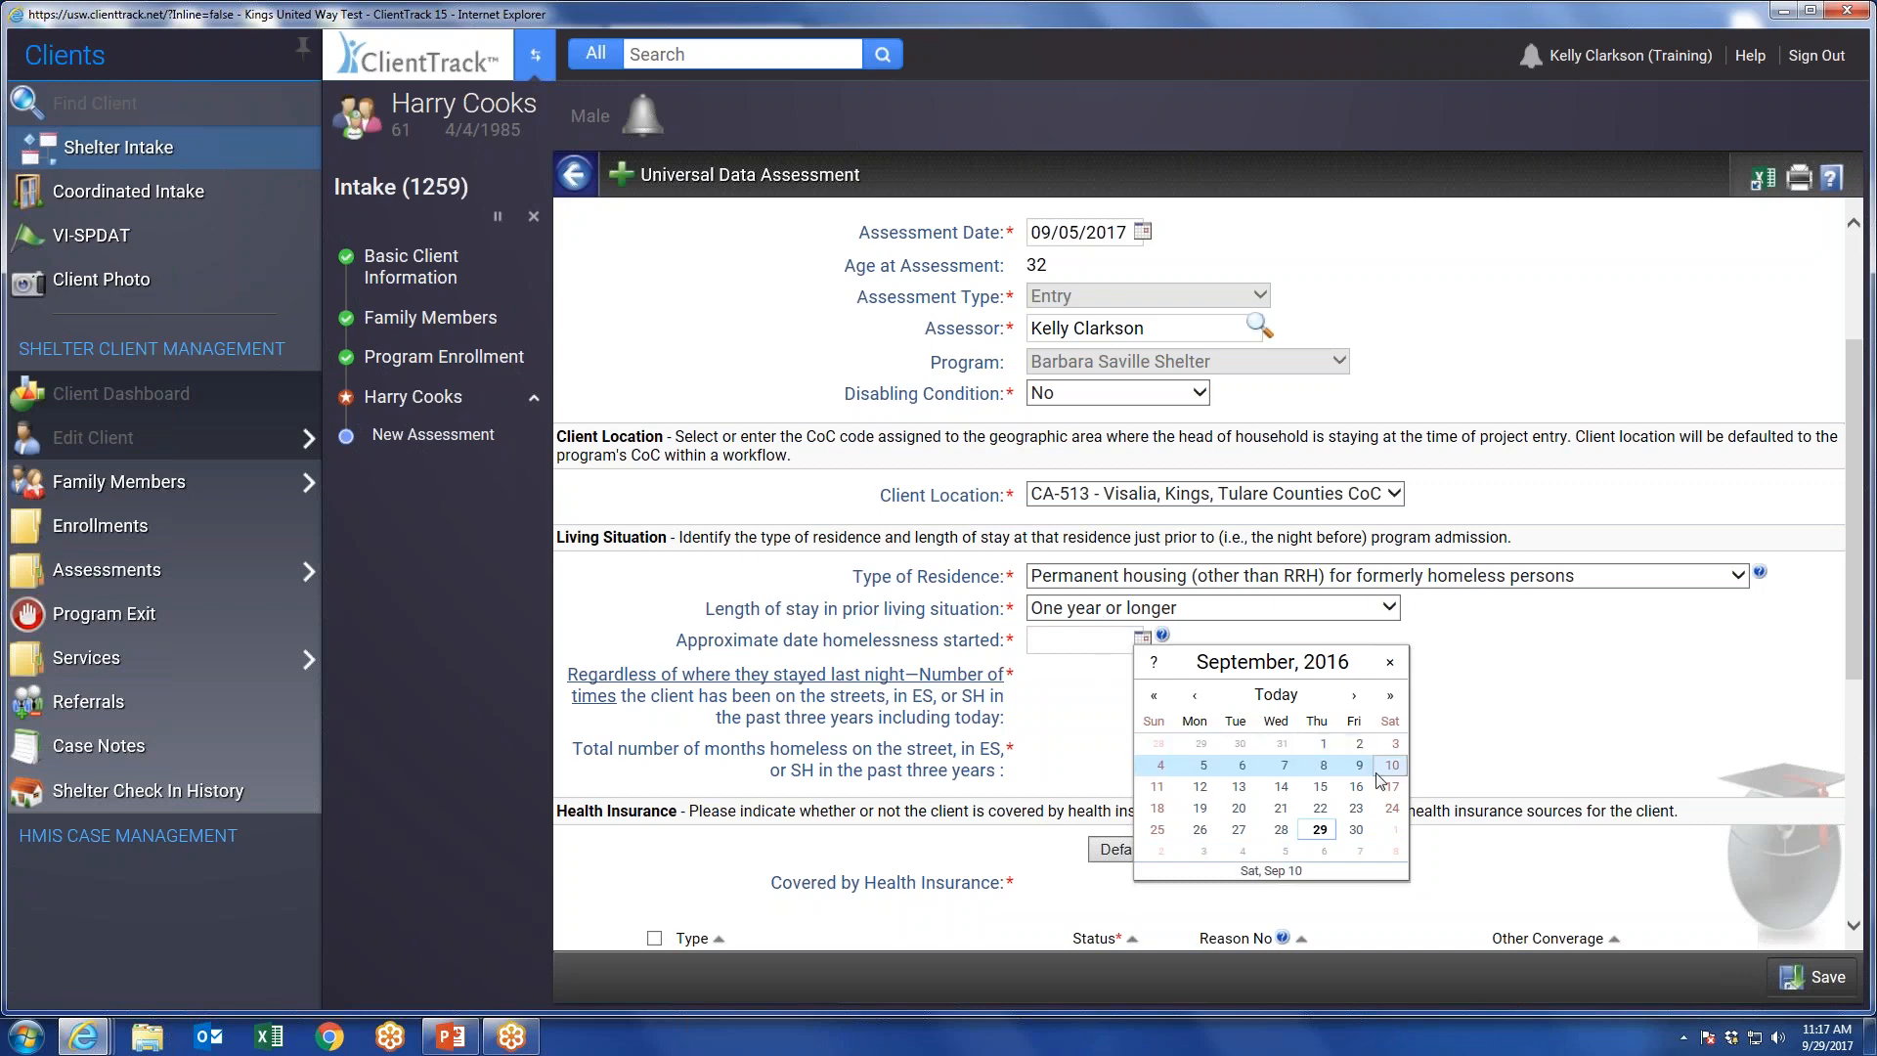
{"action": "left_click", "coordinate": [1323, 743]}
Set the number of times homeless in the past three years to Two times and the total months homeless to 6.
{"action": "left_click", "coordinate": [1099, 693]}
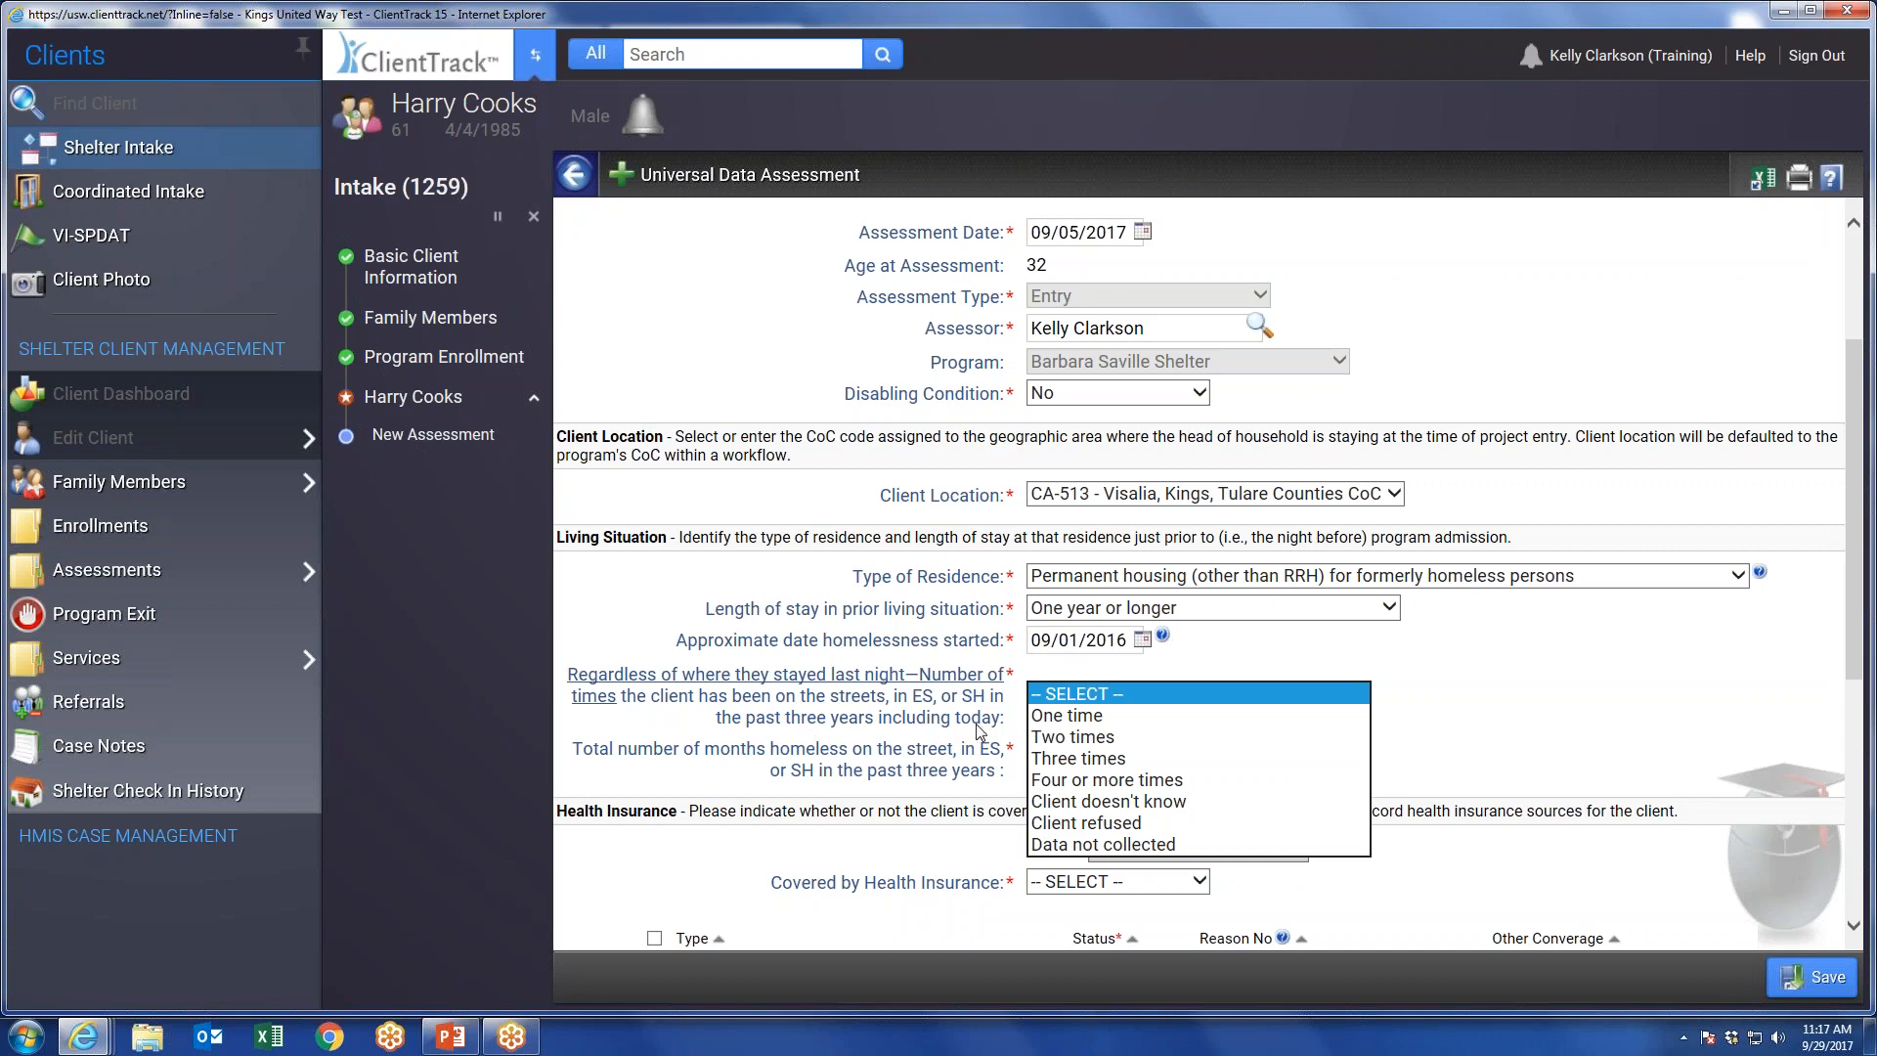
{"action": "left_click", "coordinate": [1067, 738]}
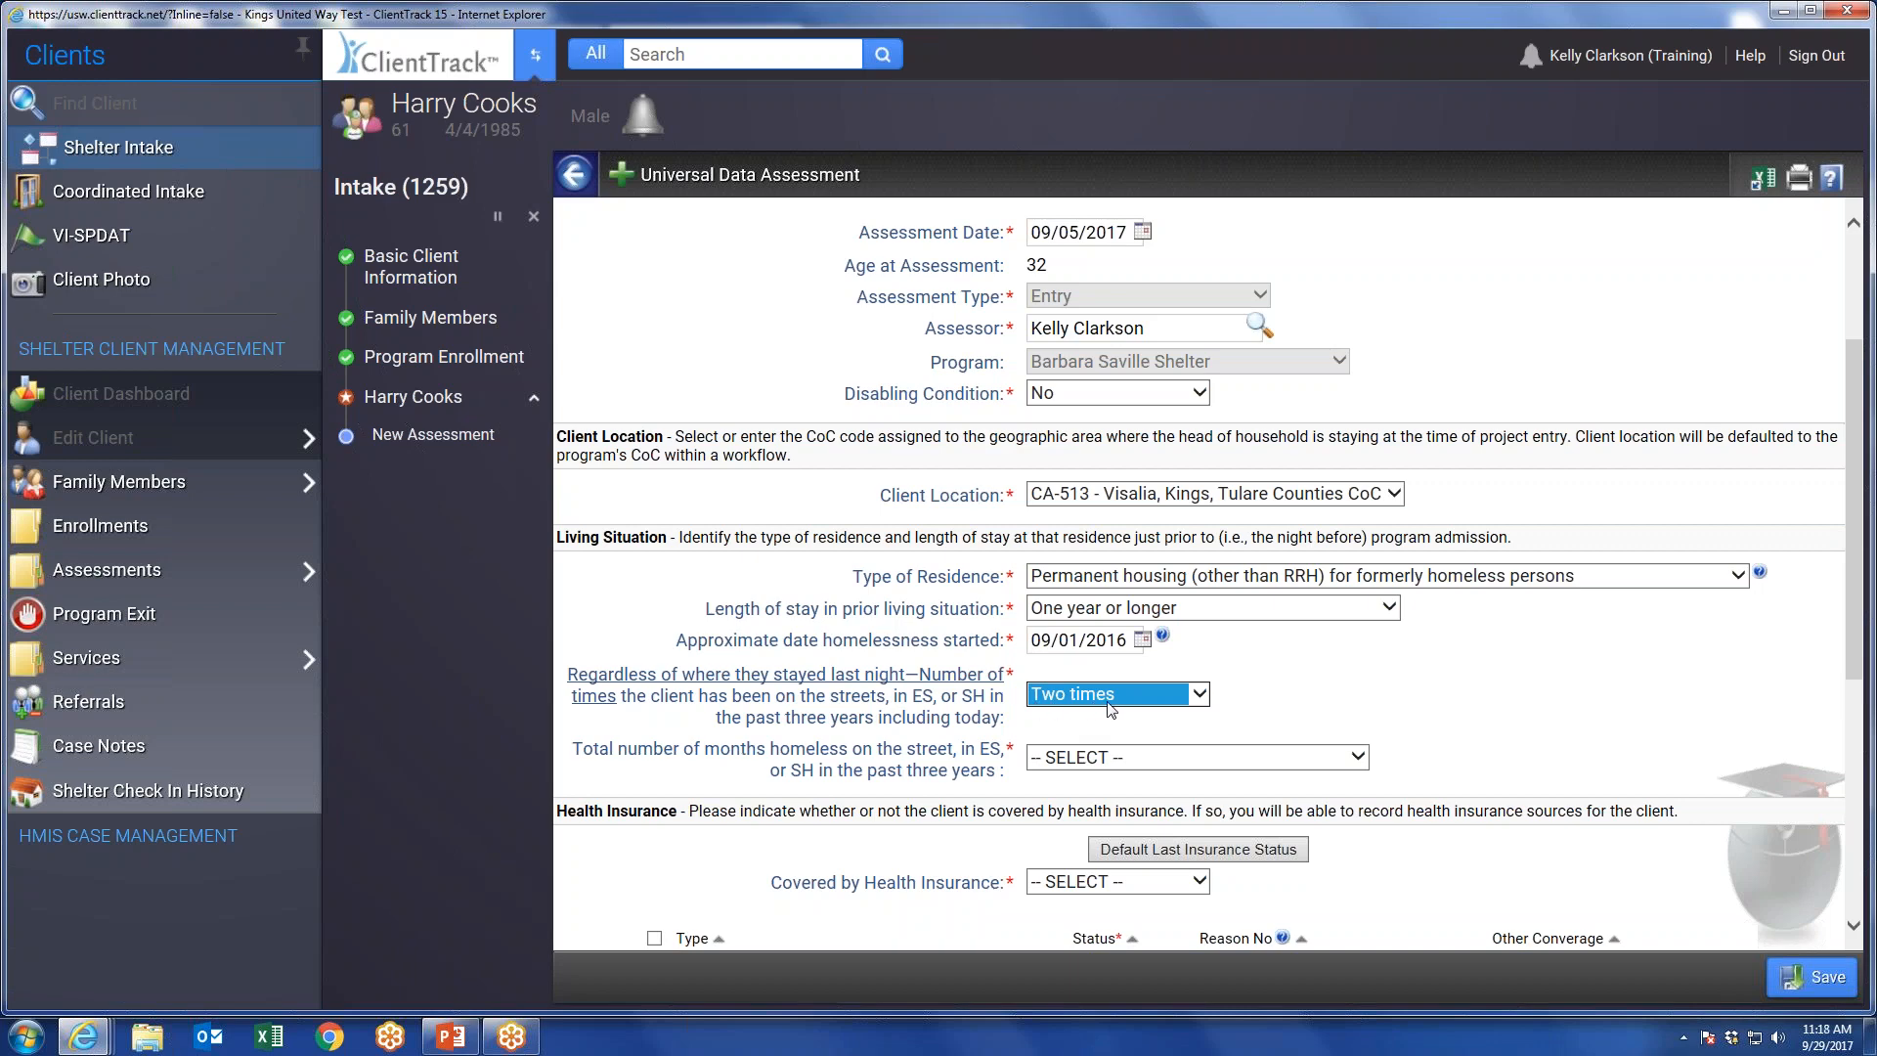
{"action": "left_click", "coordinate": [1096, 753]}
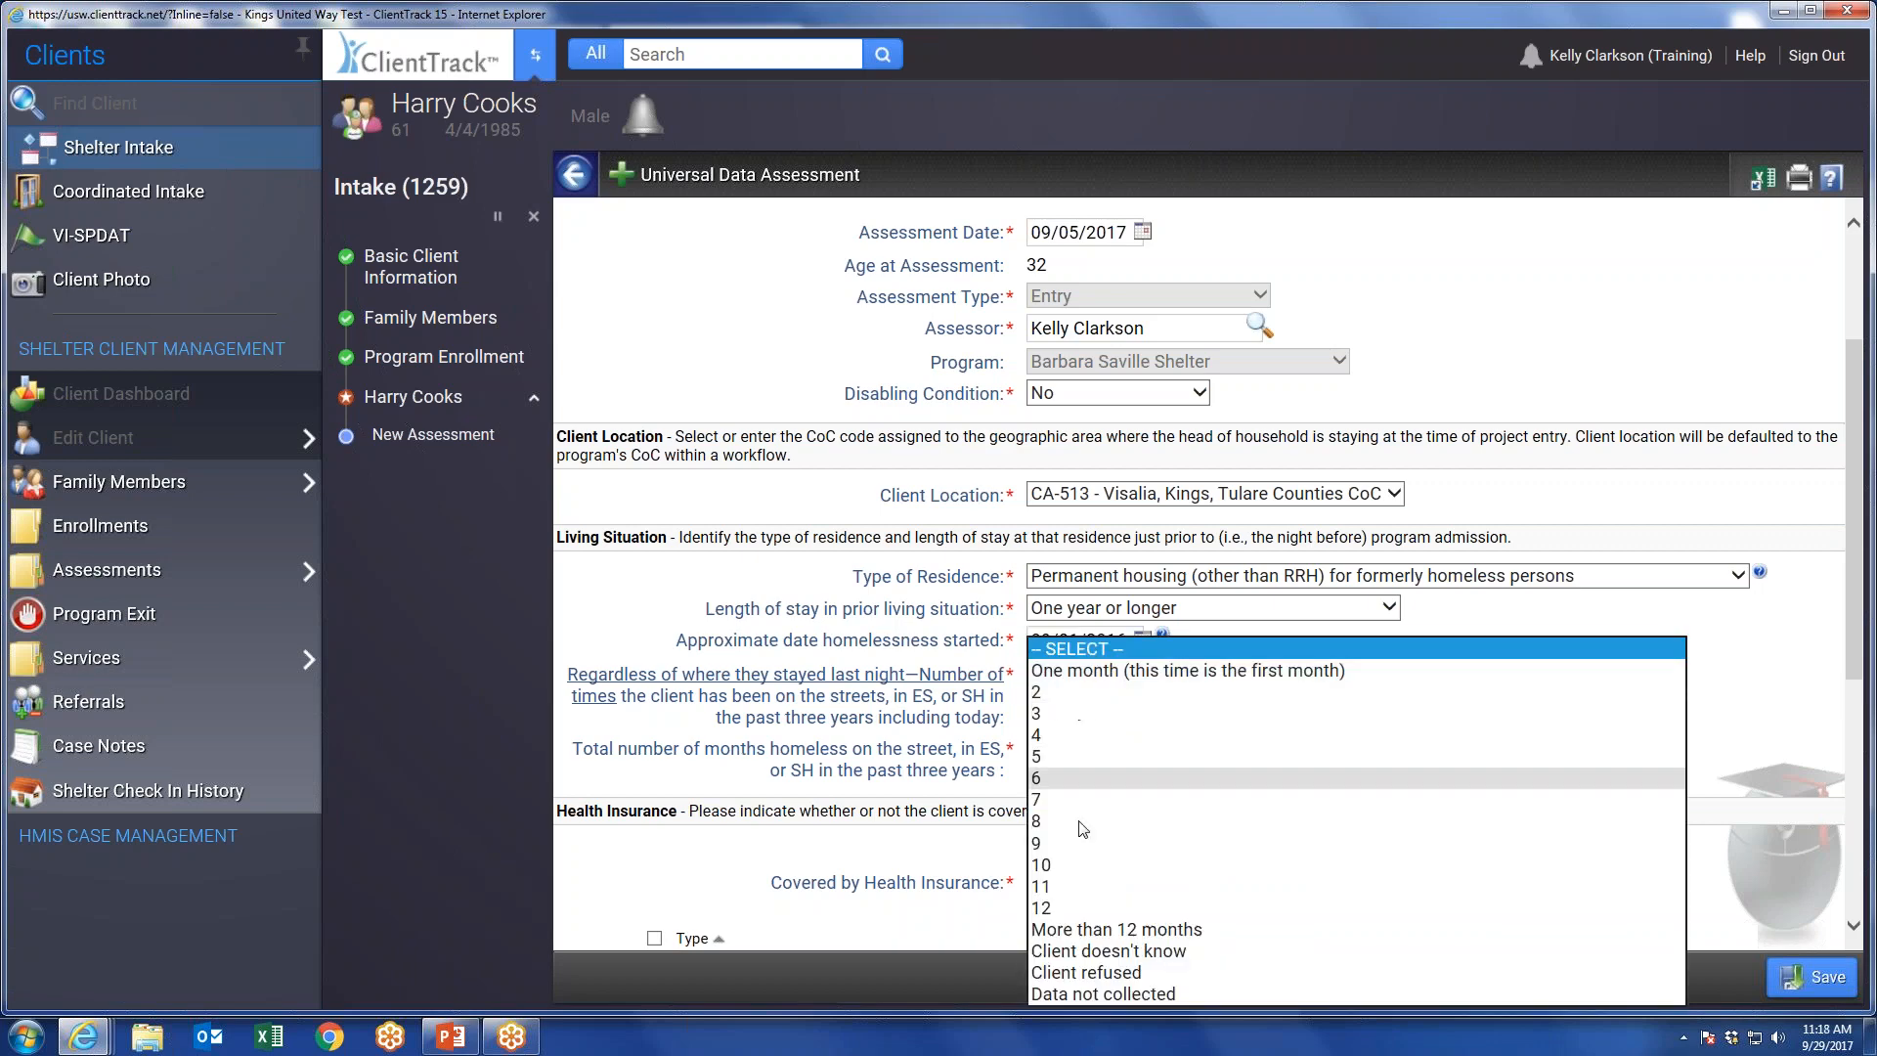
{"action": "left_click", "coordinate": [1562, 625]}
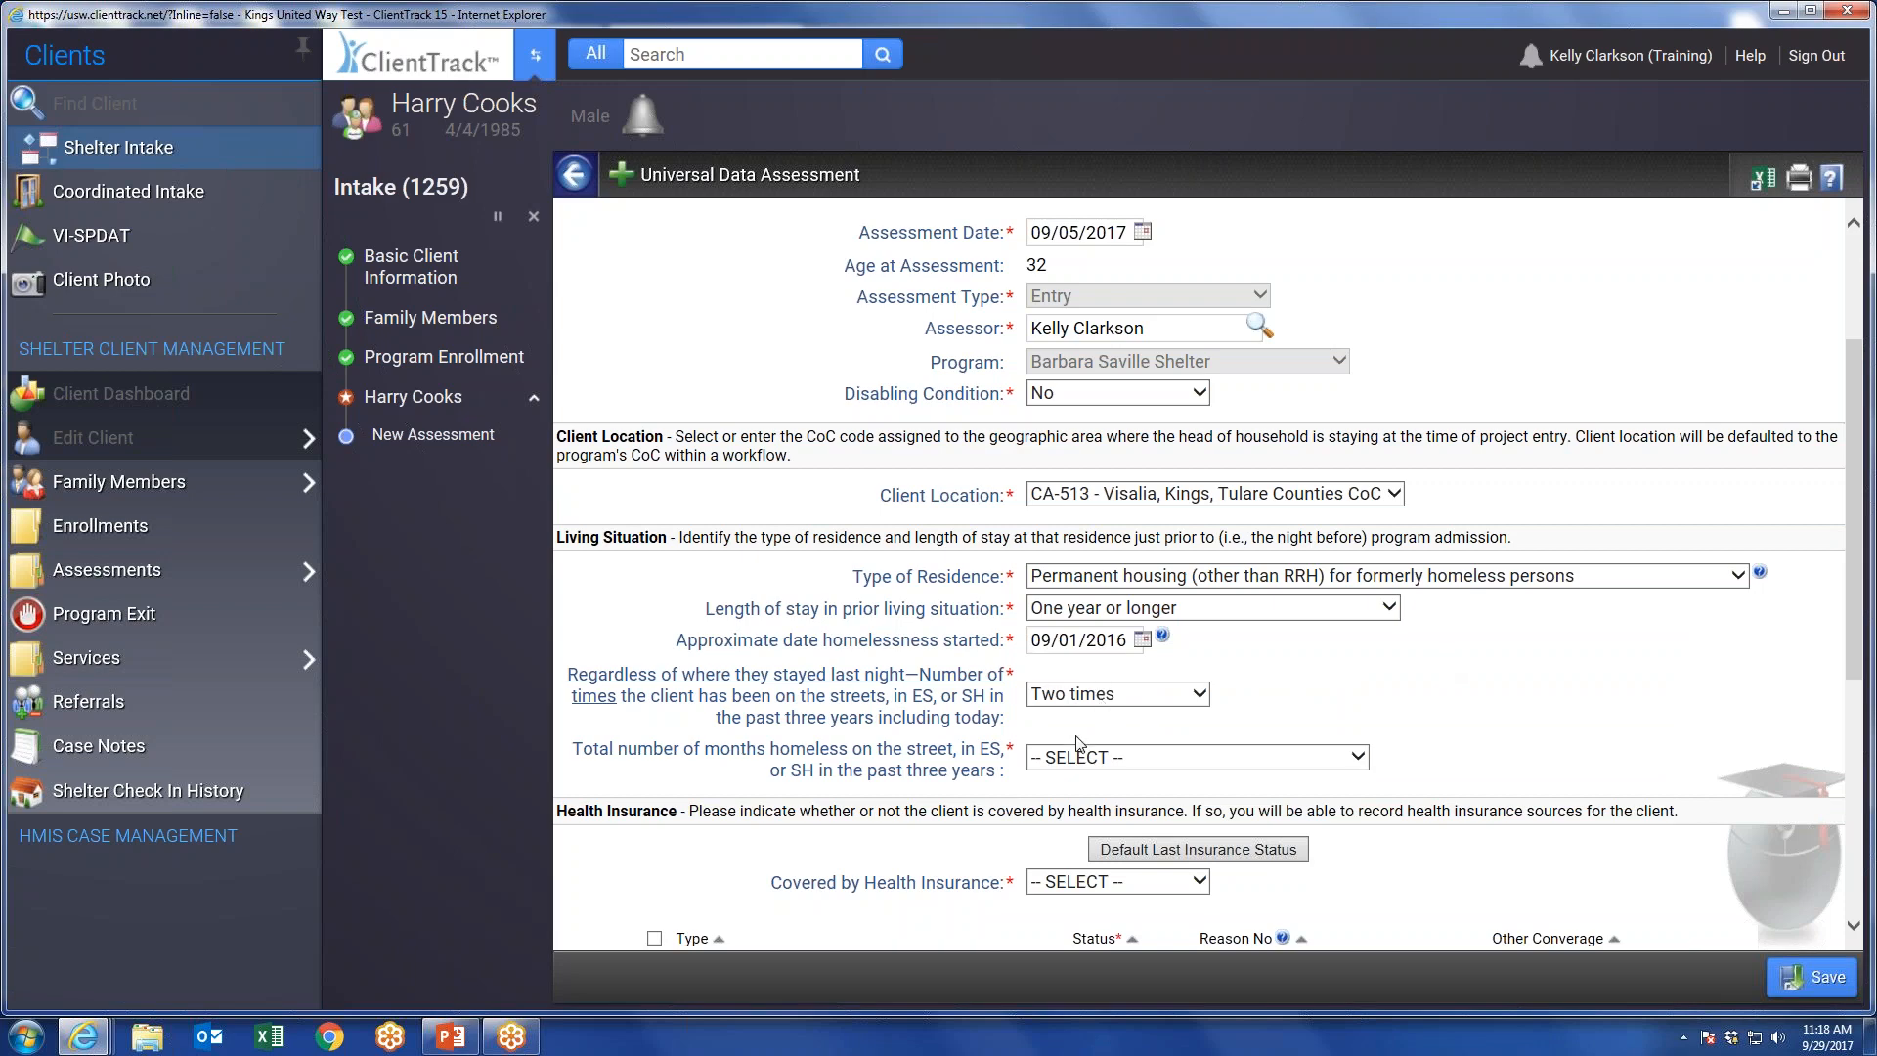
{"action": "left_click", "coordinate": [1099, 759]}
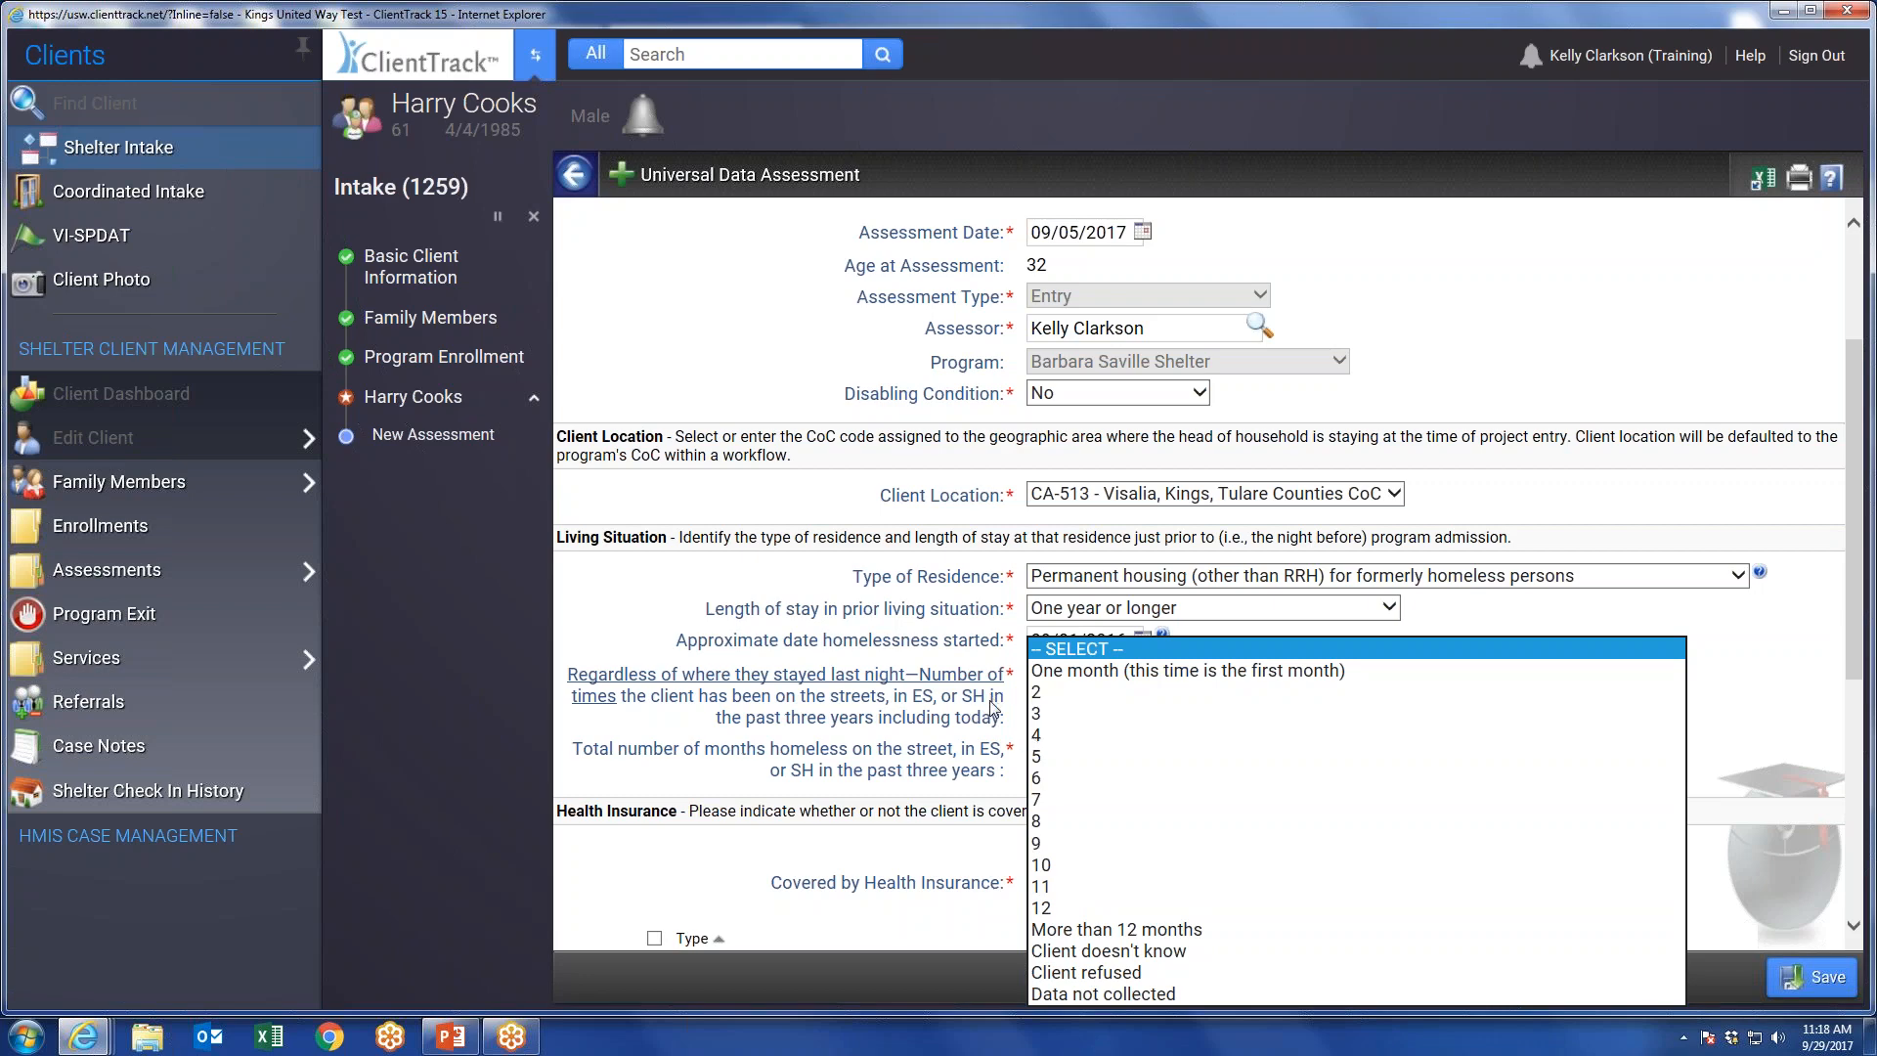
{"action": "left_click", "coordinate": [1051, 778]}
Set Covered by Health Insurance to Yes, record the status for Medicaid, and save the universal data assessment.
{"action": "scroll", "coordinate": [1487, 672], "scroll_direction": "down", "scroll_amount": 2}
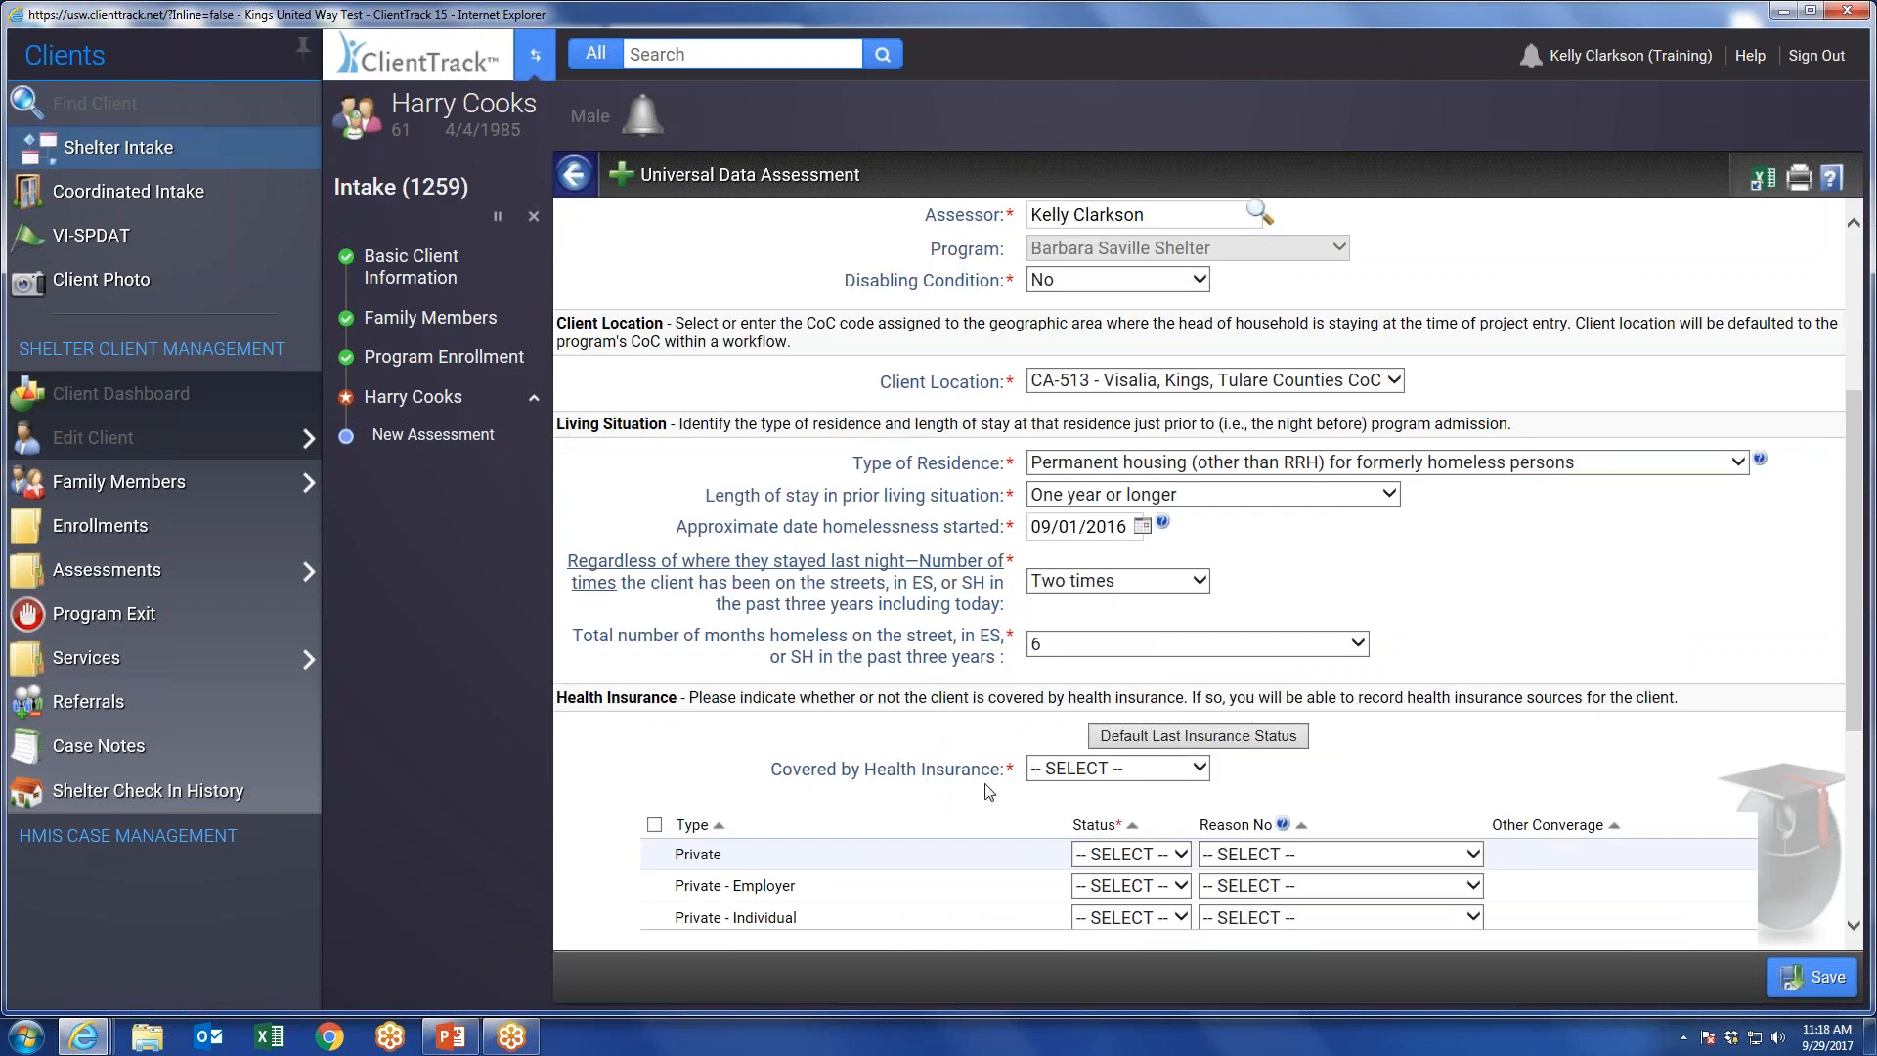
{"action": "scroll", "coordinate": [989, 791], "scroll_direction": "down", "scroll_amount": 5}
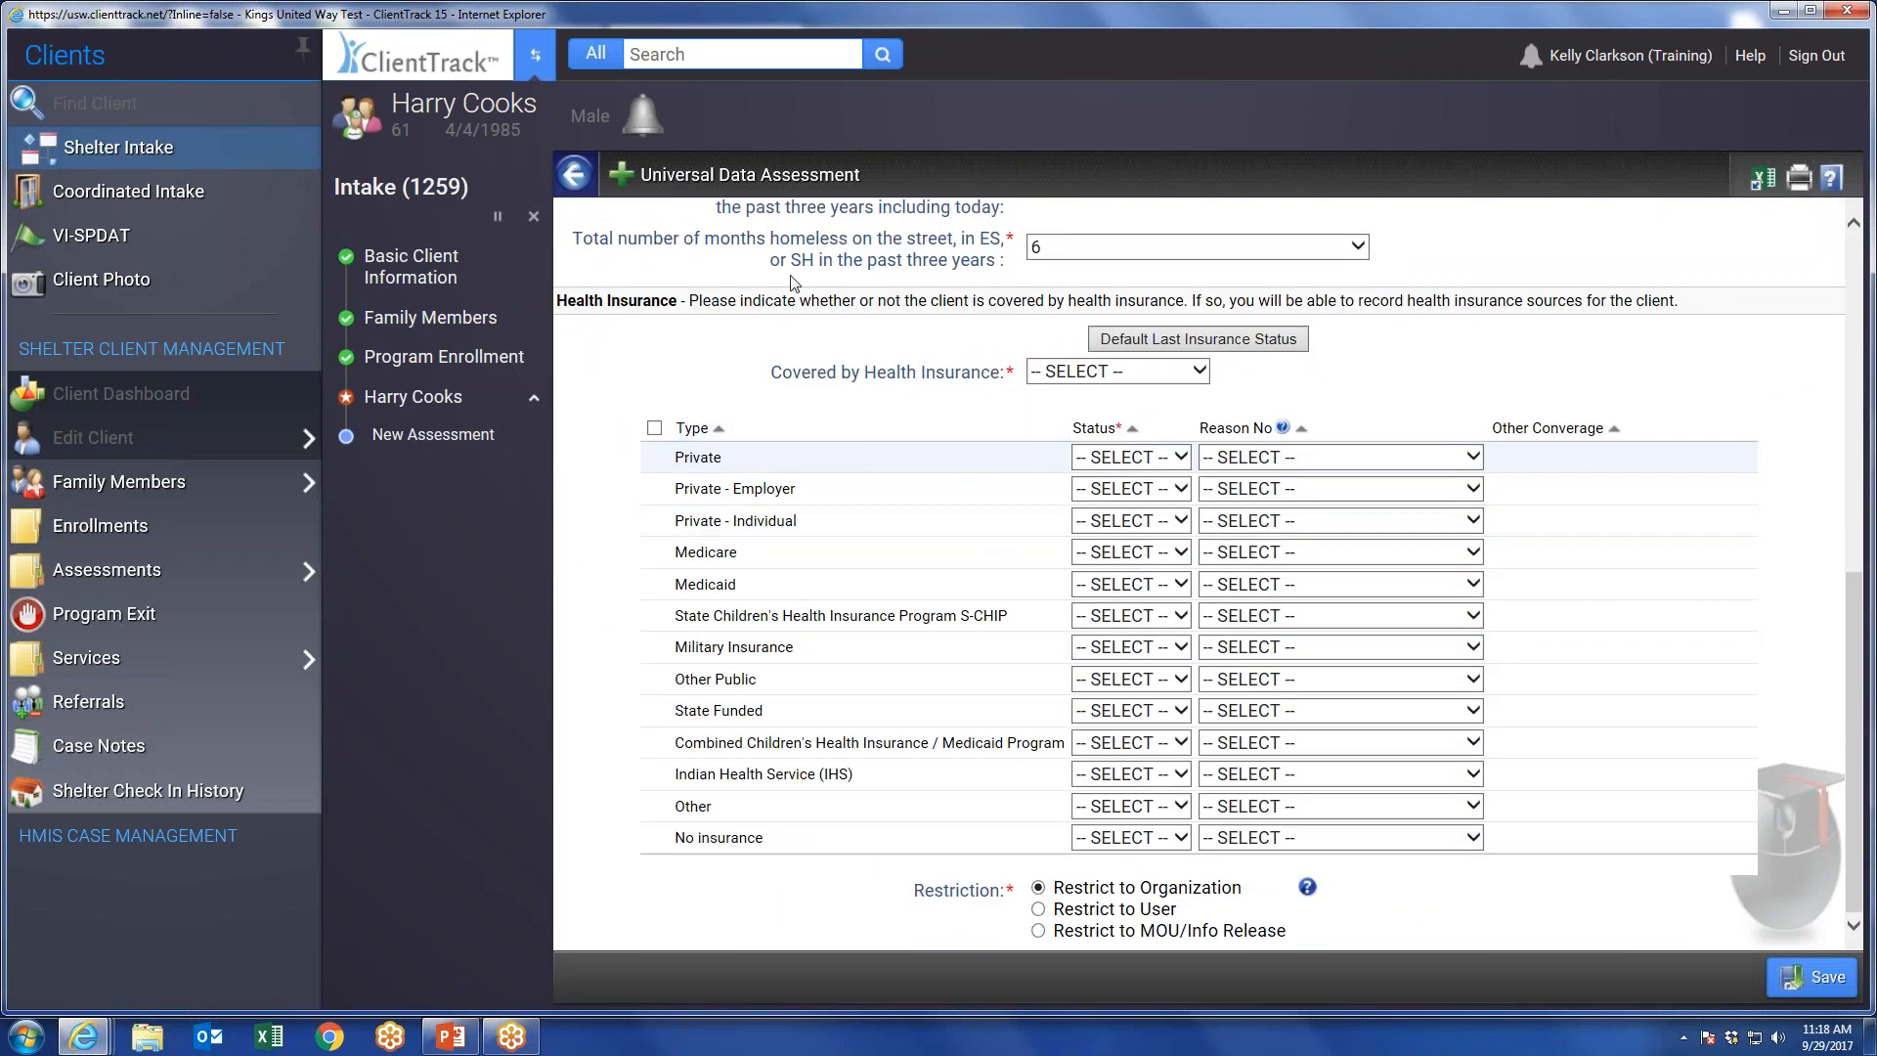
{"action": "left_click", "coordinate": [1071, 369]}
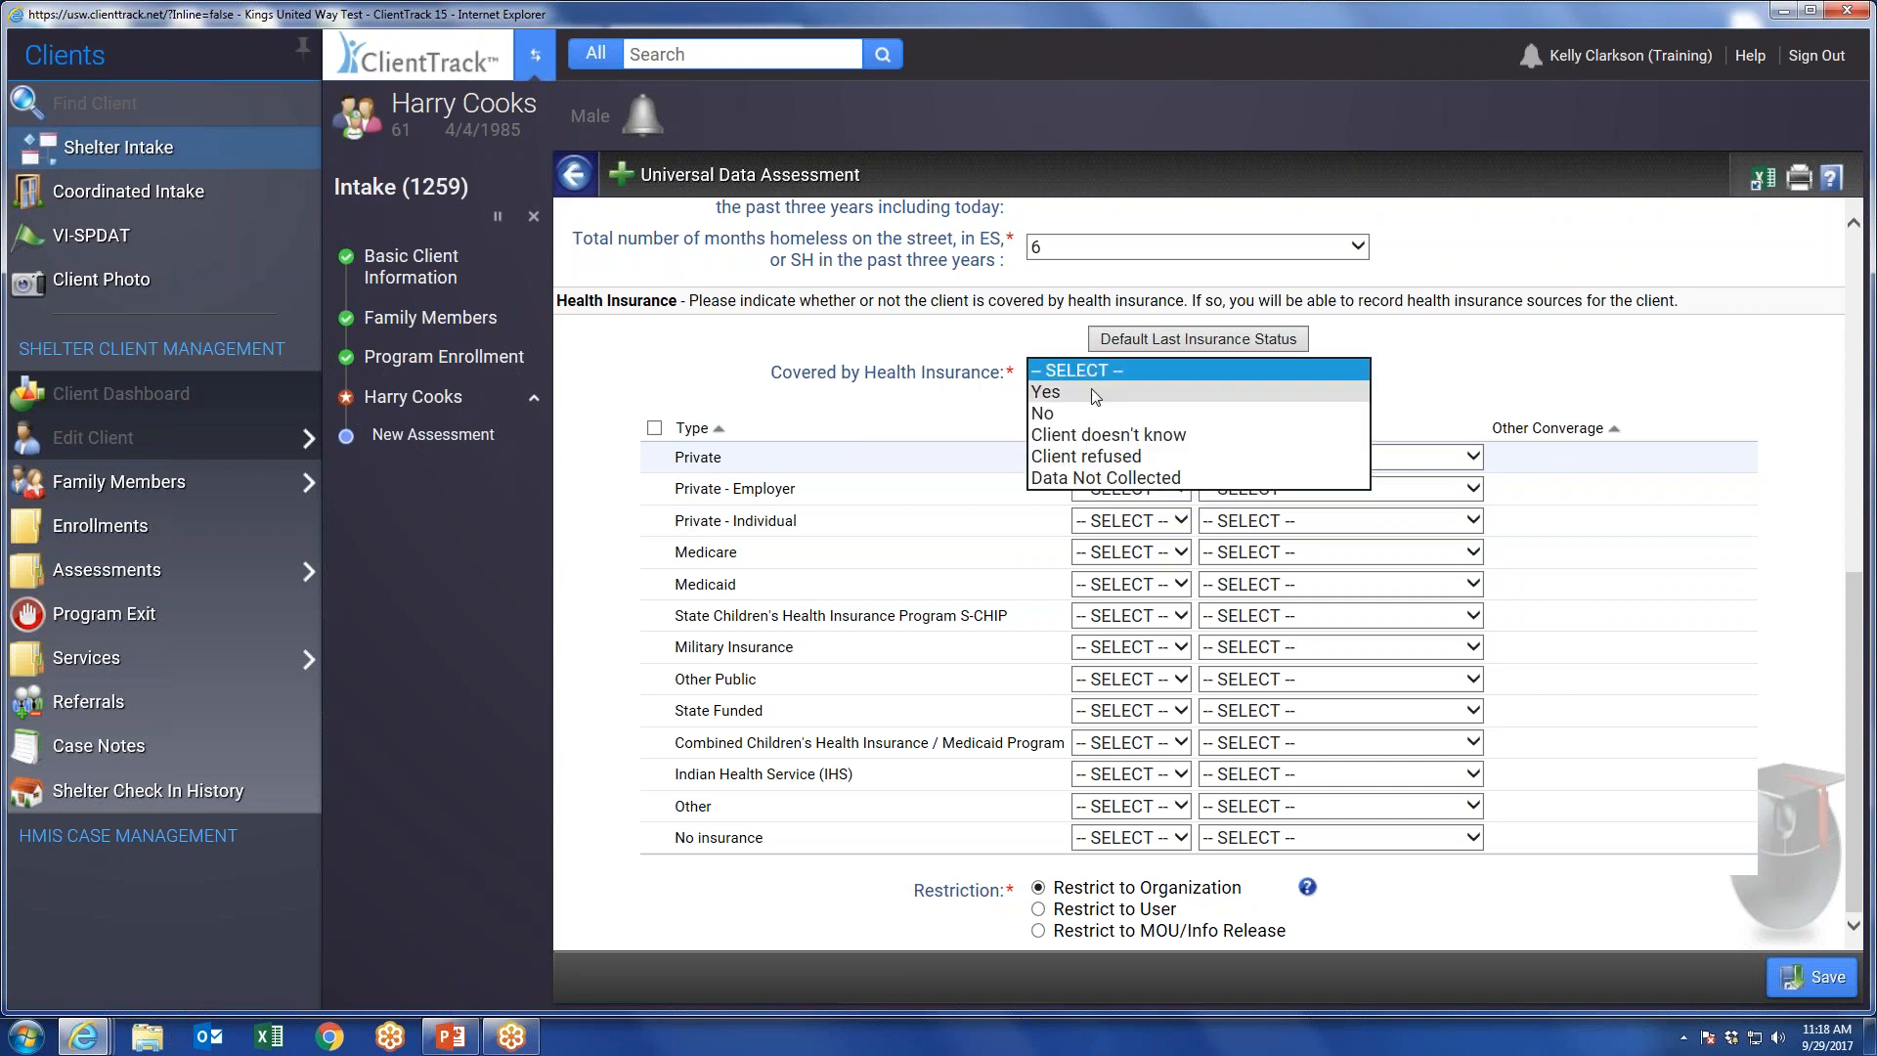
{"action": "left_click", "coordinate": [1066, 392]}
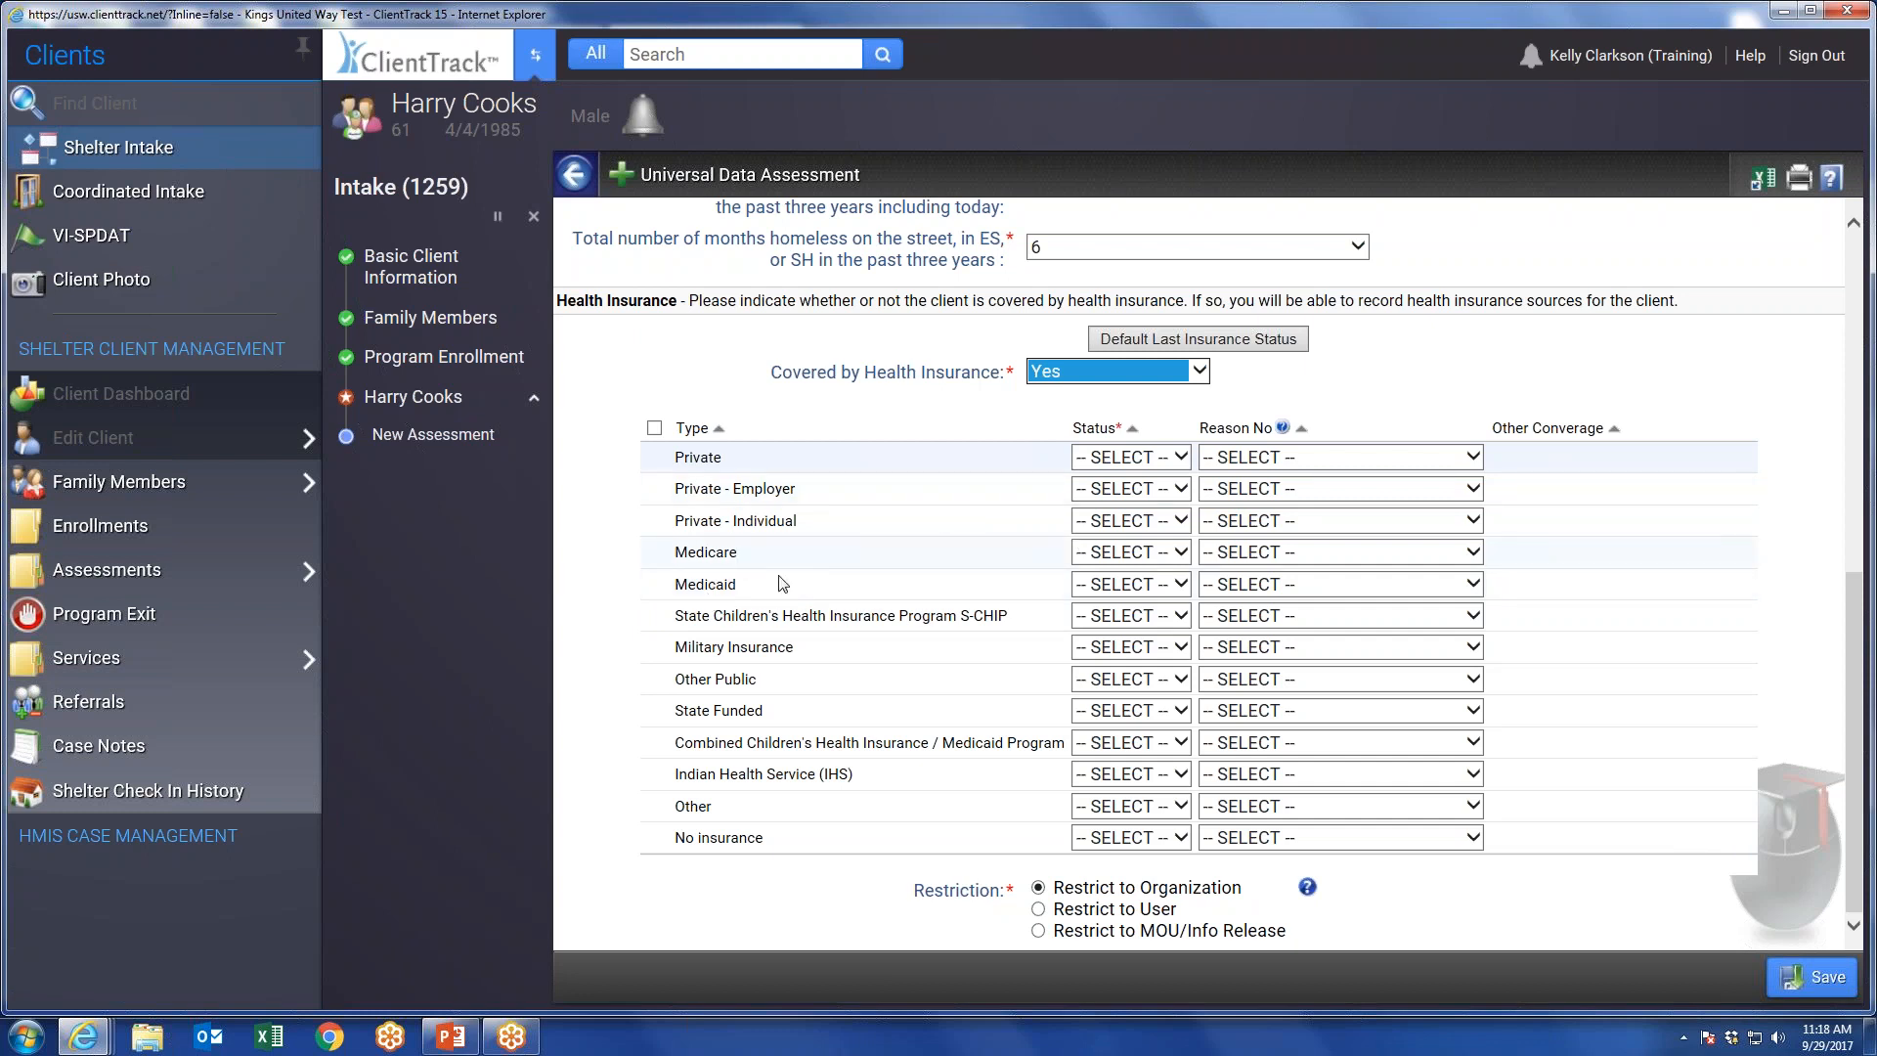
{"action": "left_click", "coordinate": [1139, 584]}
{"action": "left_click", "coordinate": [1111, 602]}
{"action": "left_click", "coordinate": [1820, 976]}
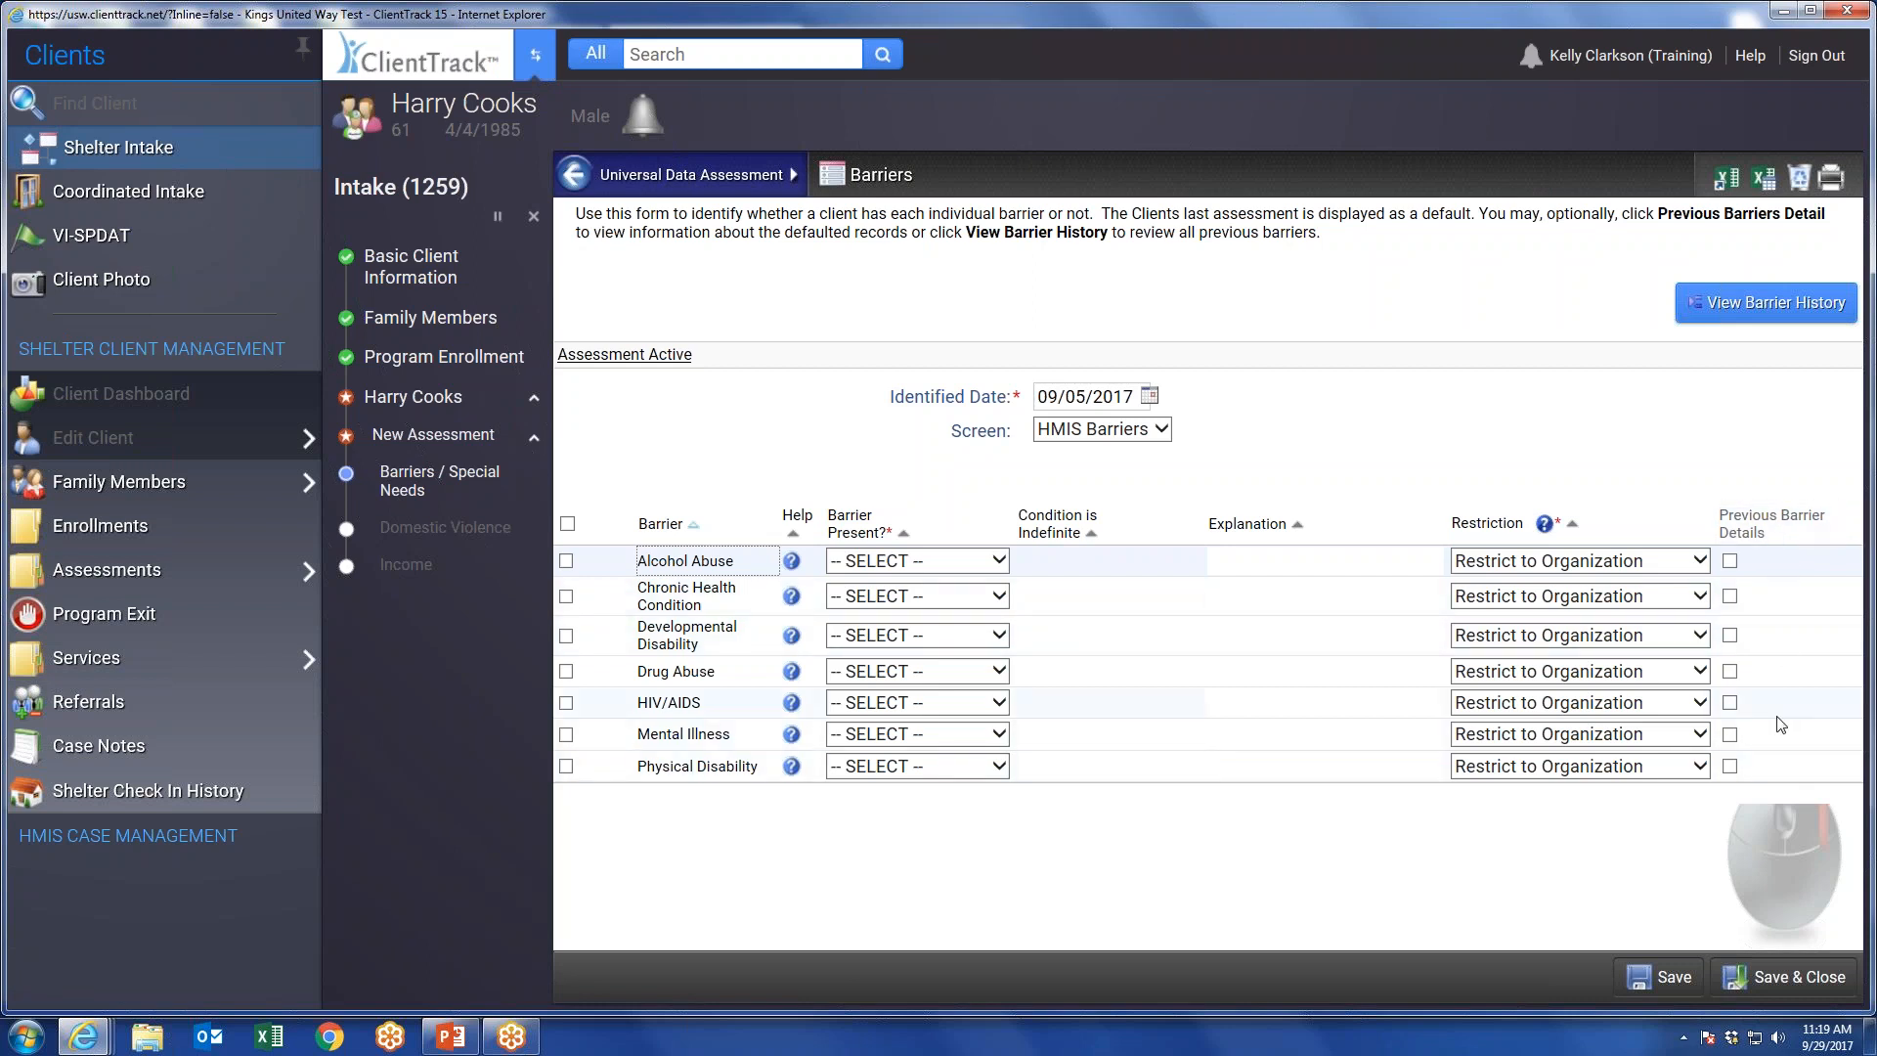
Include all listed barriers, set Alcohol Abuse to present Yes and condition indefinite Yes, and save and close the barriers assessment.
{"action": "left_click", "coordinate": [567, 524]}
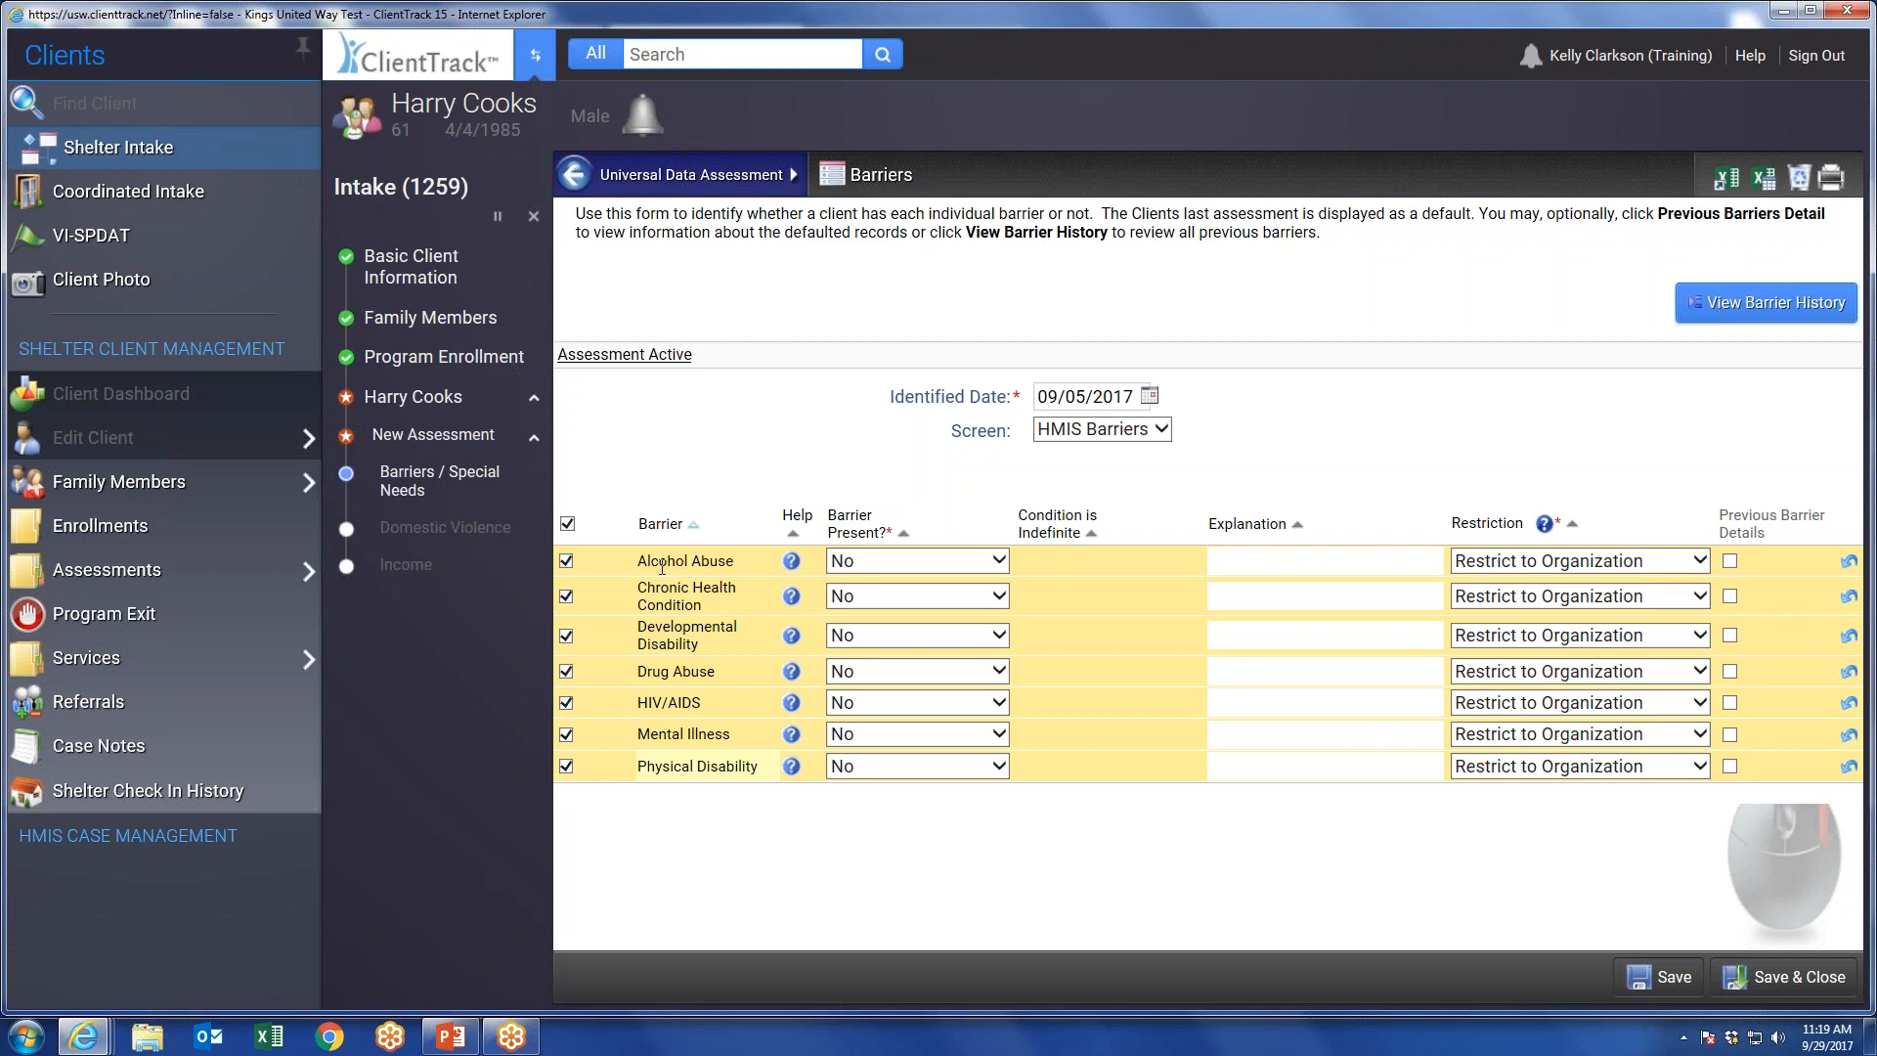
{"action": "left_click", "coordinate": [891, 562]}
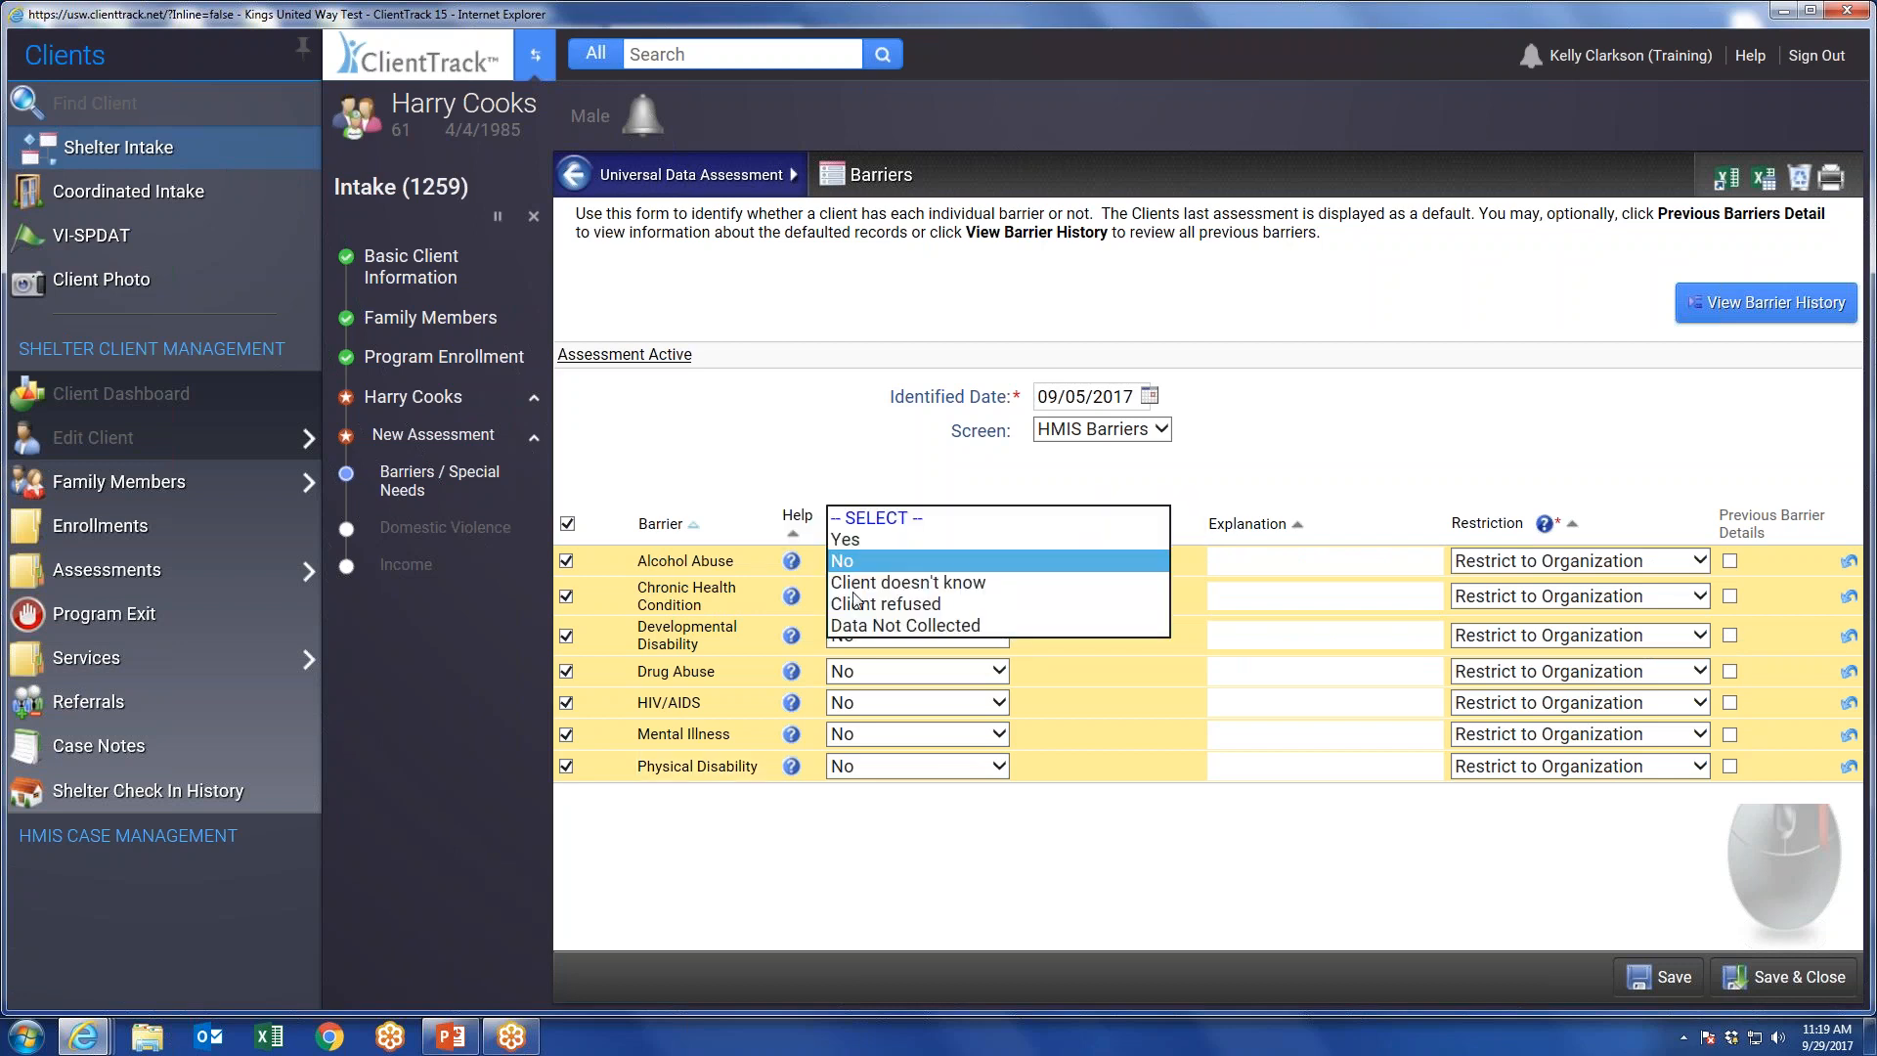
{"action": "left_click", "coordinate": [865, 541]}
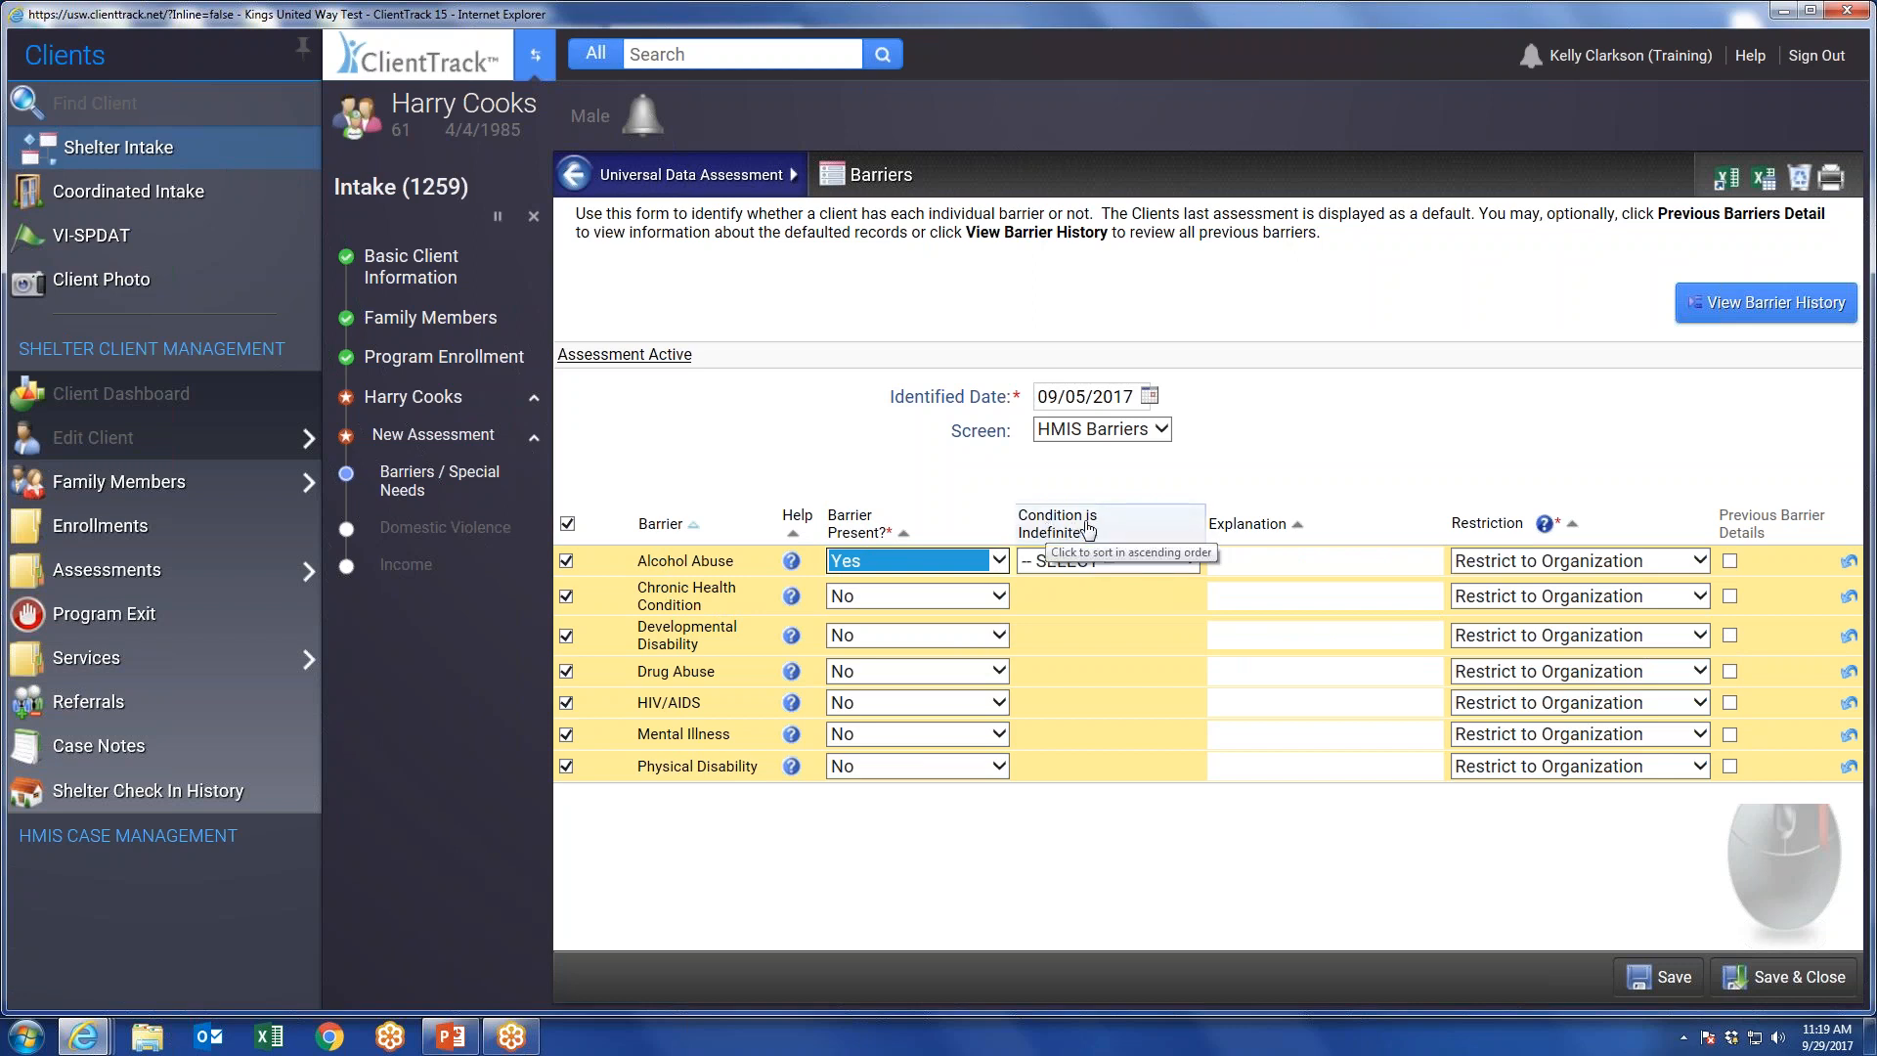
{"action": "left_click", "coordinate": [1122, 562]}
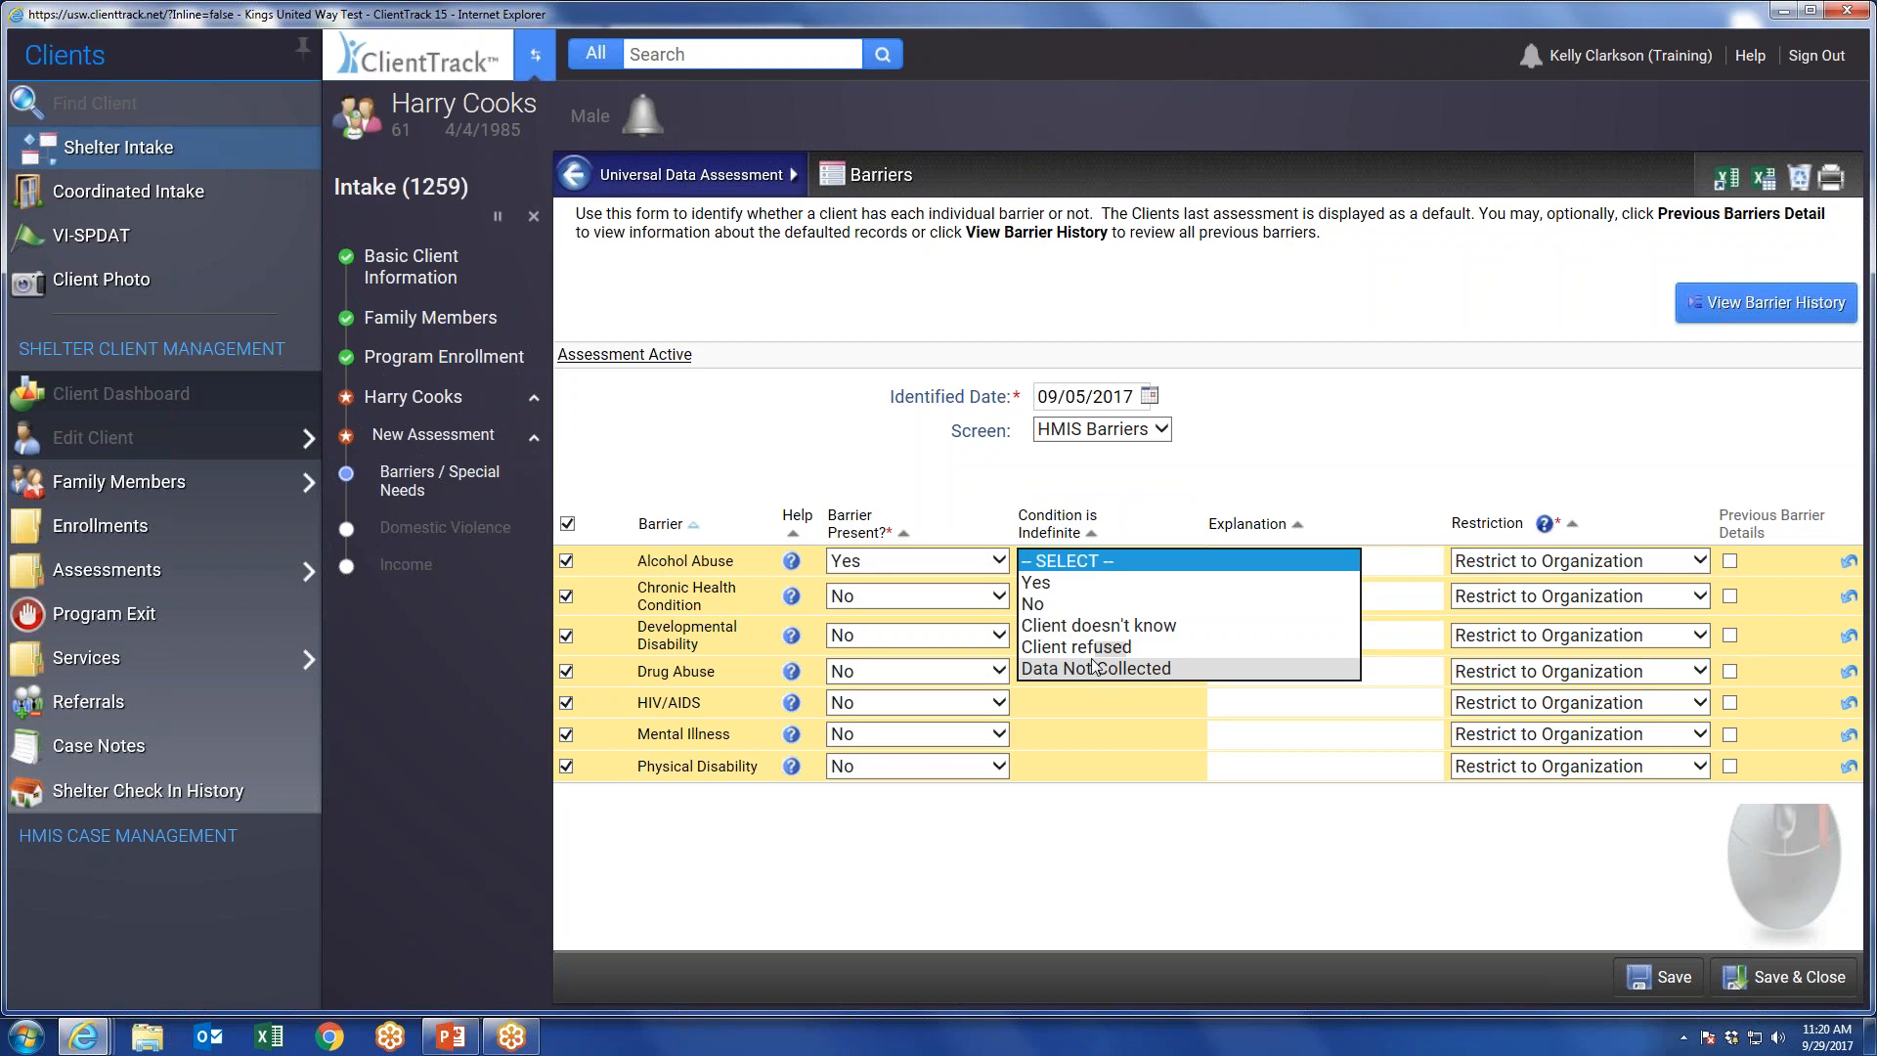
{"action": "left_click", "coordinate": [1066, 583]}
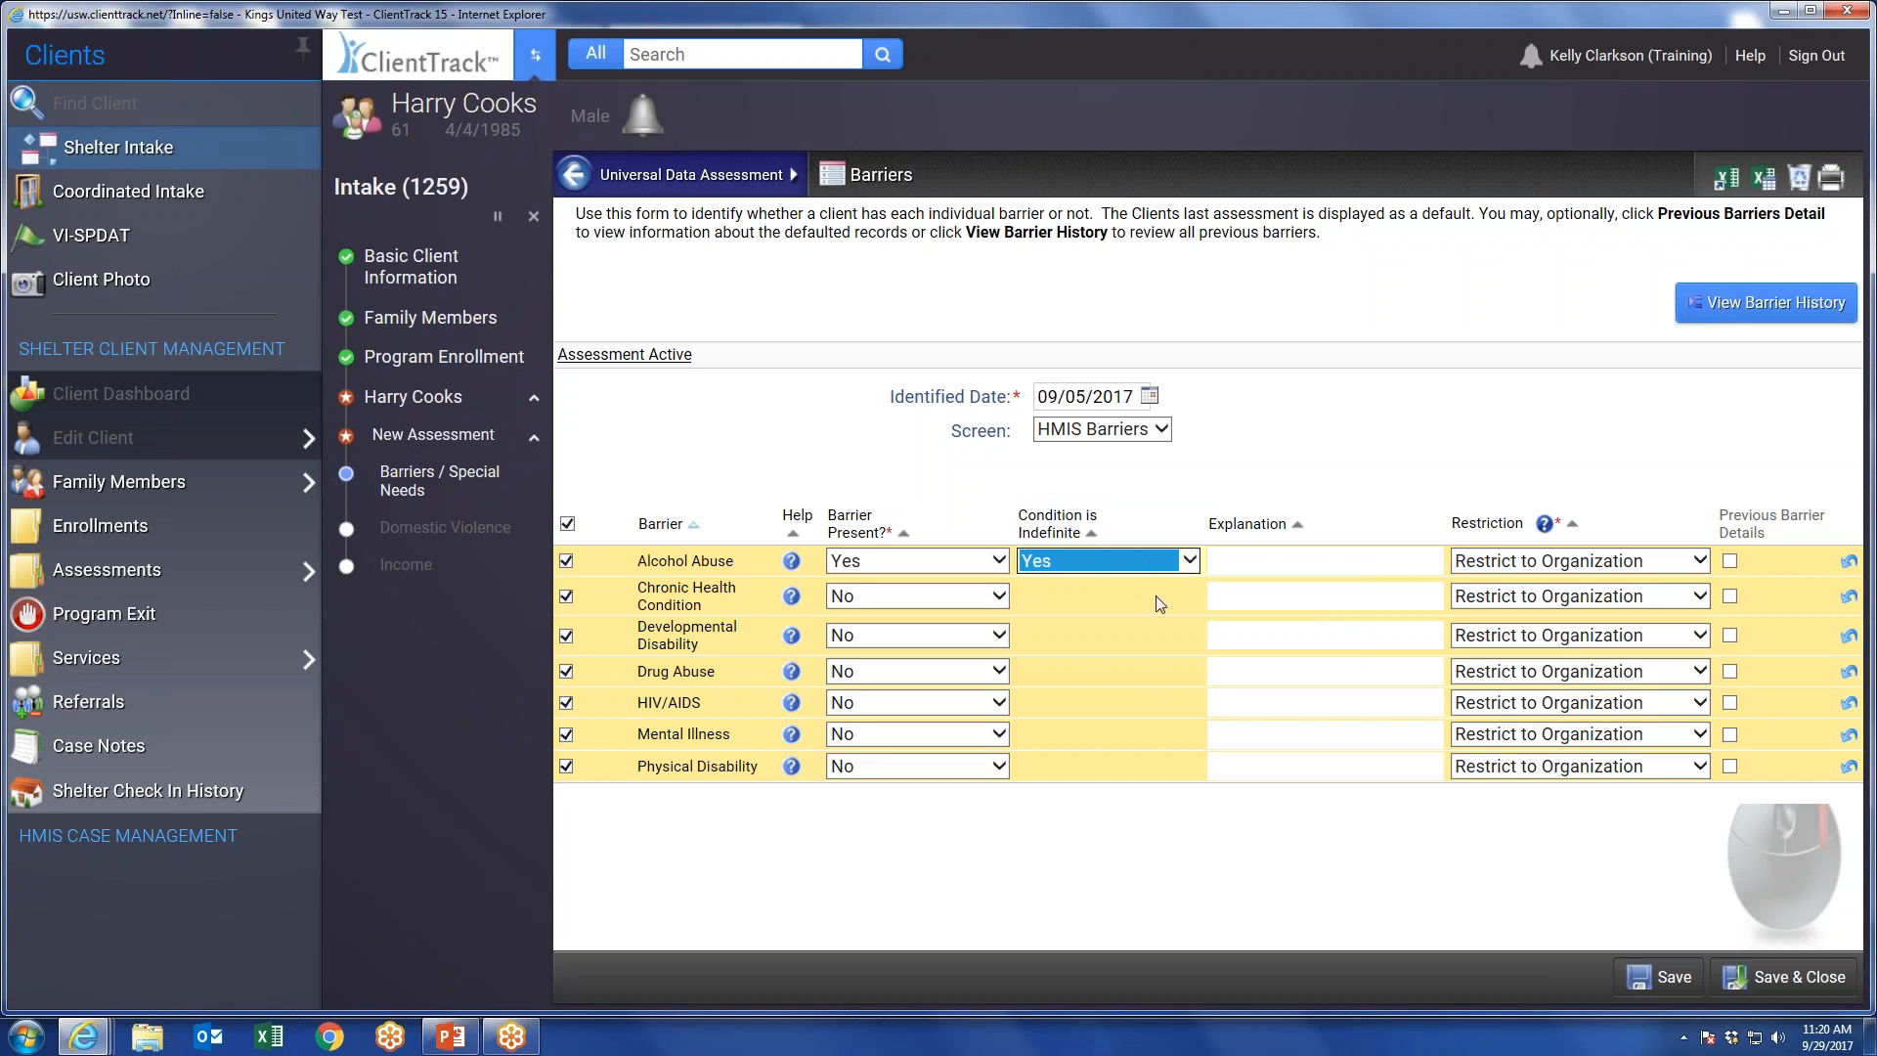
{"action": "left_click", "coordinate": [1794, 977]}
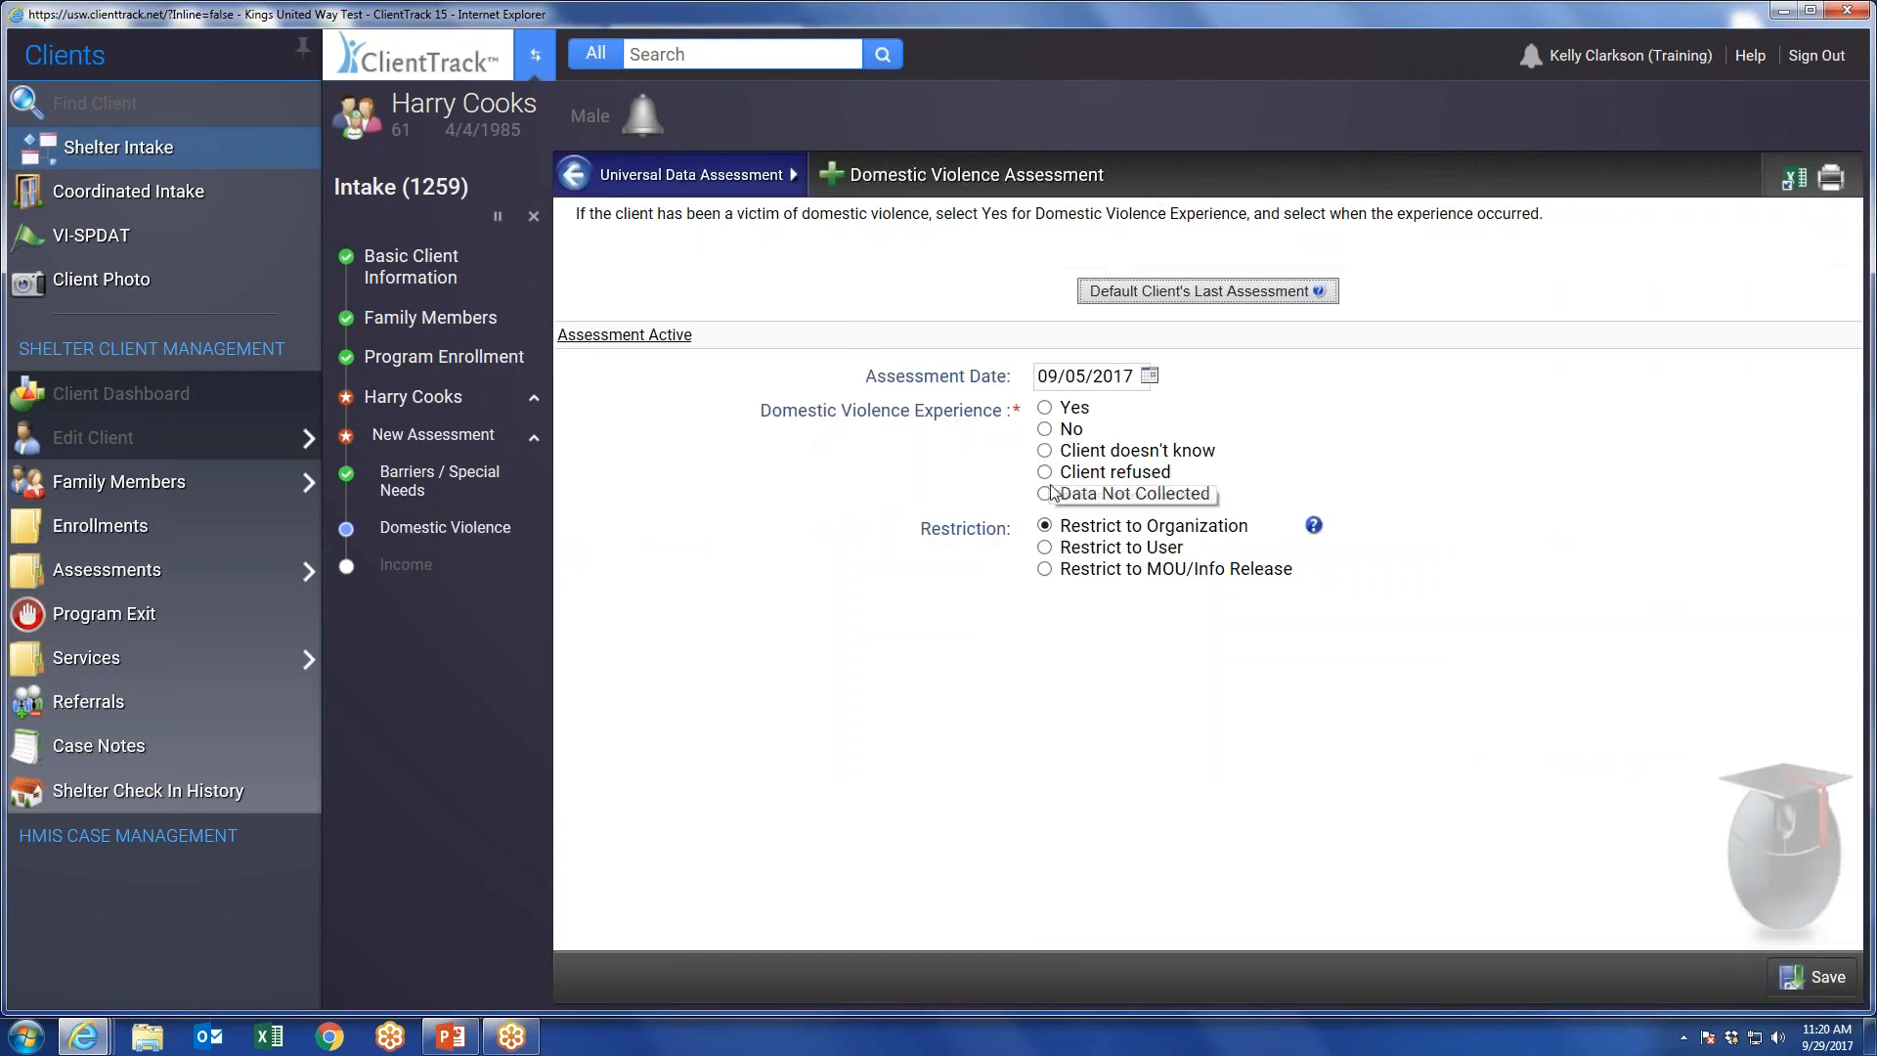
{"action": "left_click", "coordinate": [1046, 408]}
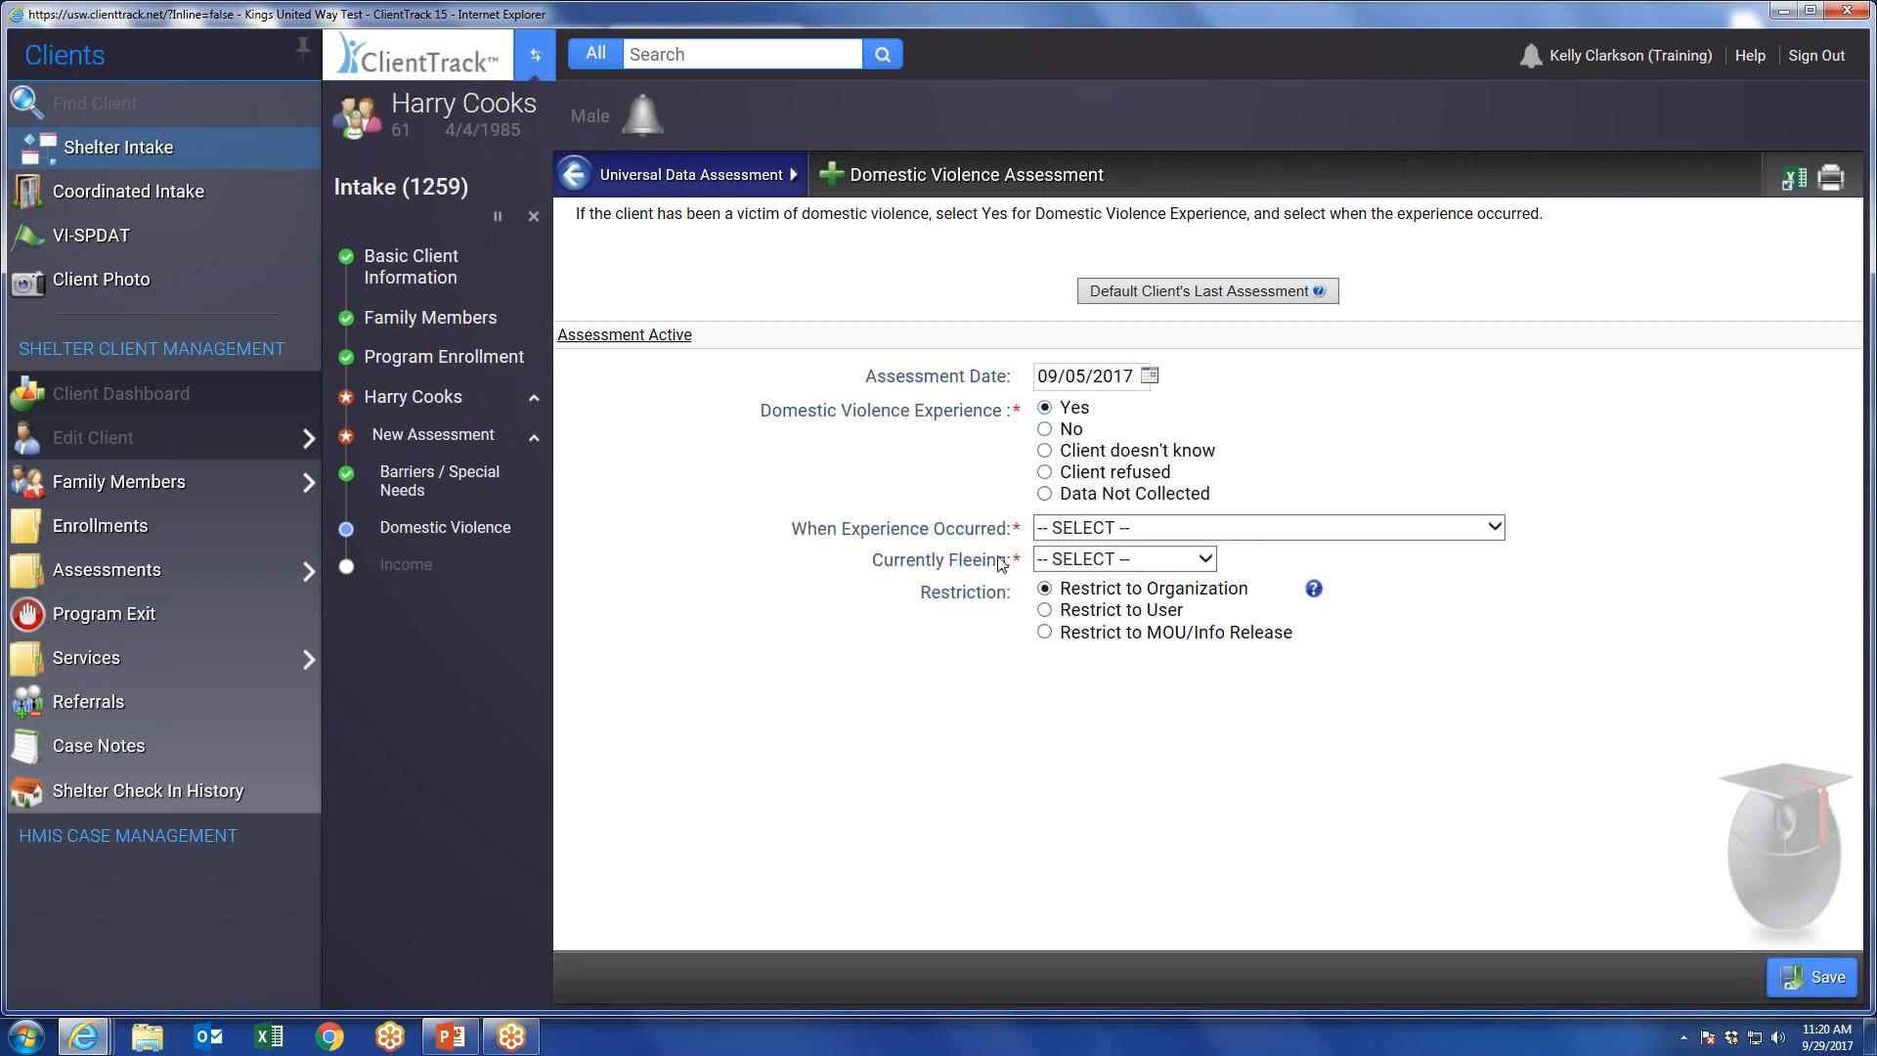
{"action": "left_click", "coordinate": [1070, 532]}
{"action": "left_click", "coordinate": [1071, 571]}
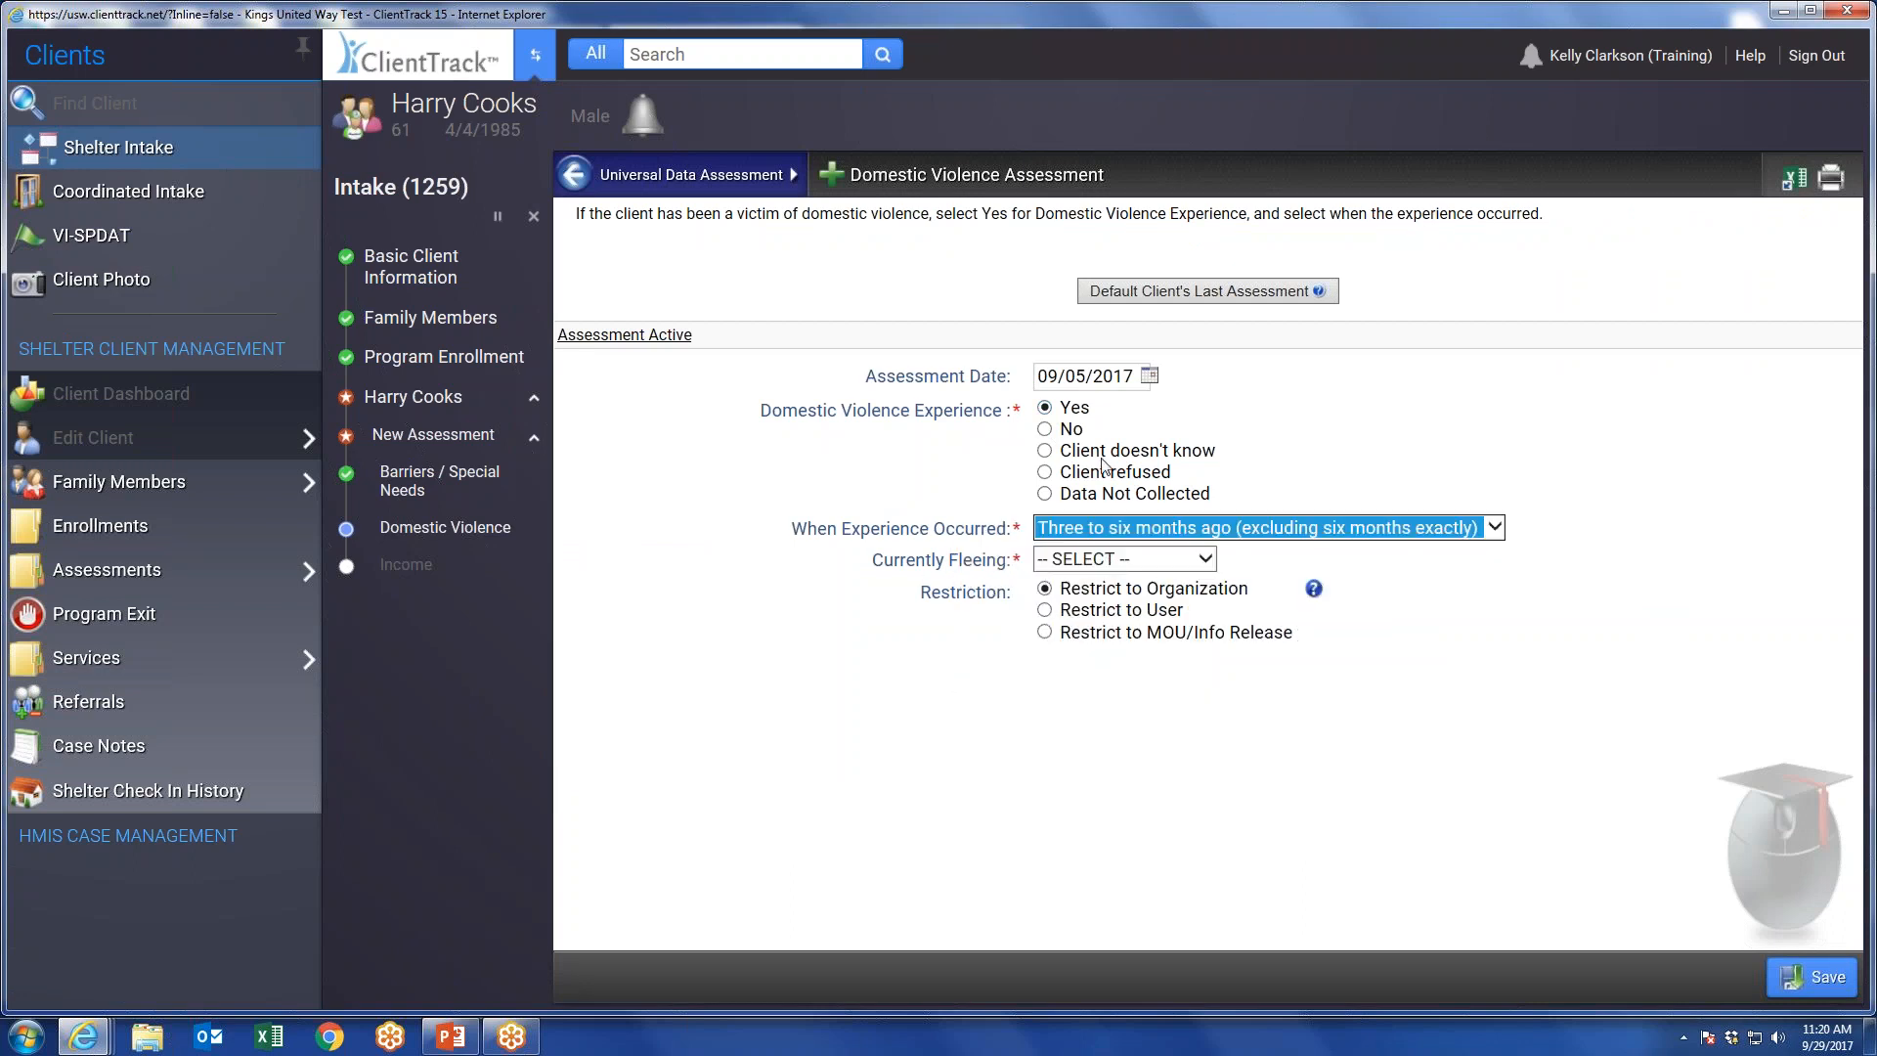
Set the domestic violence experience to No and save the assessment.
{"action": "left_click", "coordinate": [1058, 431]}
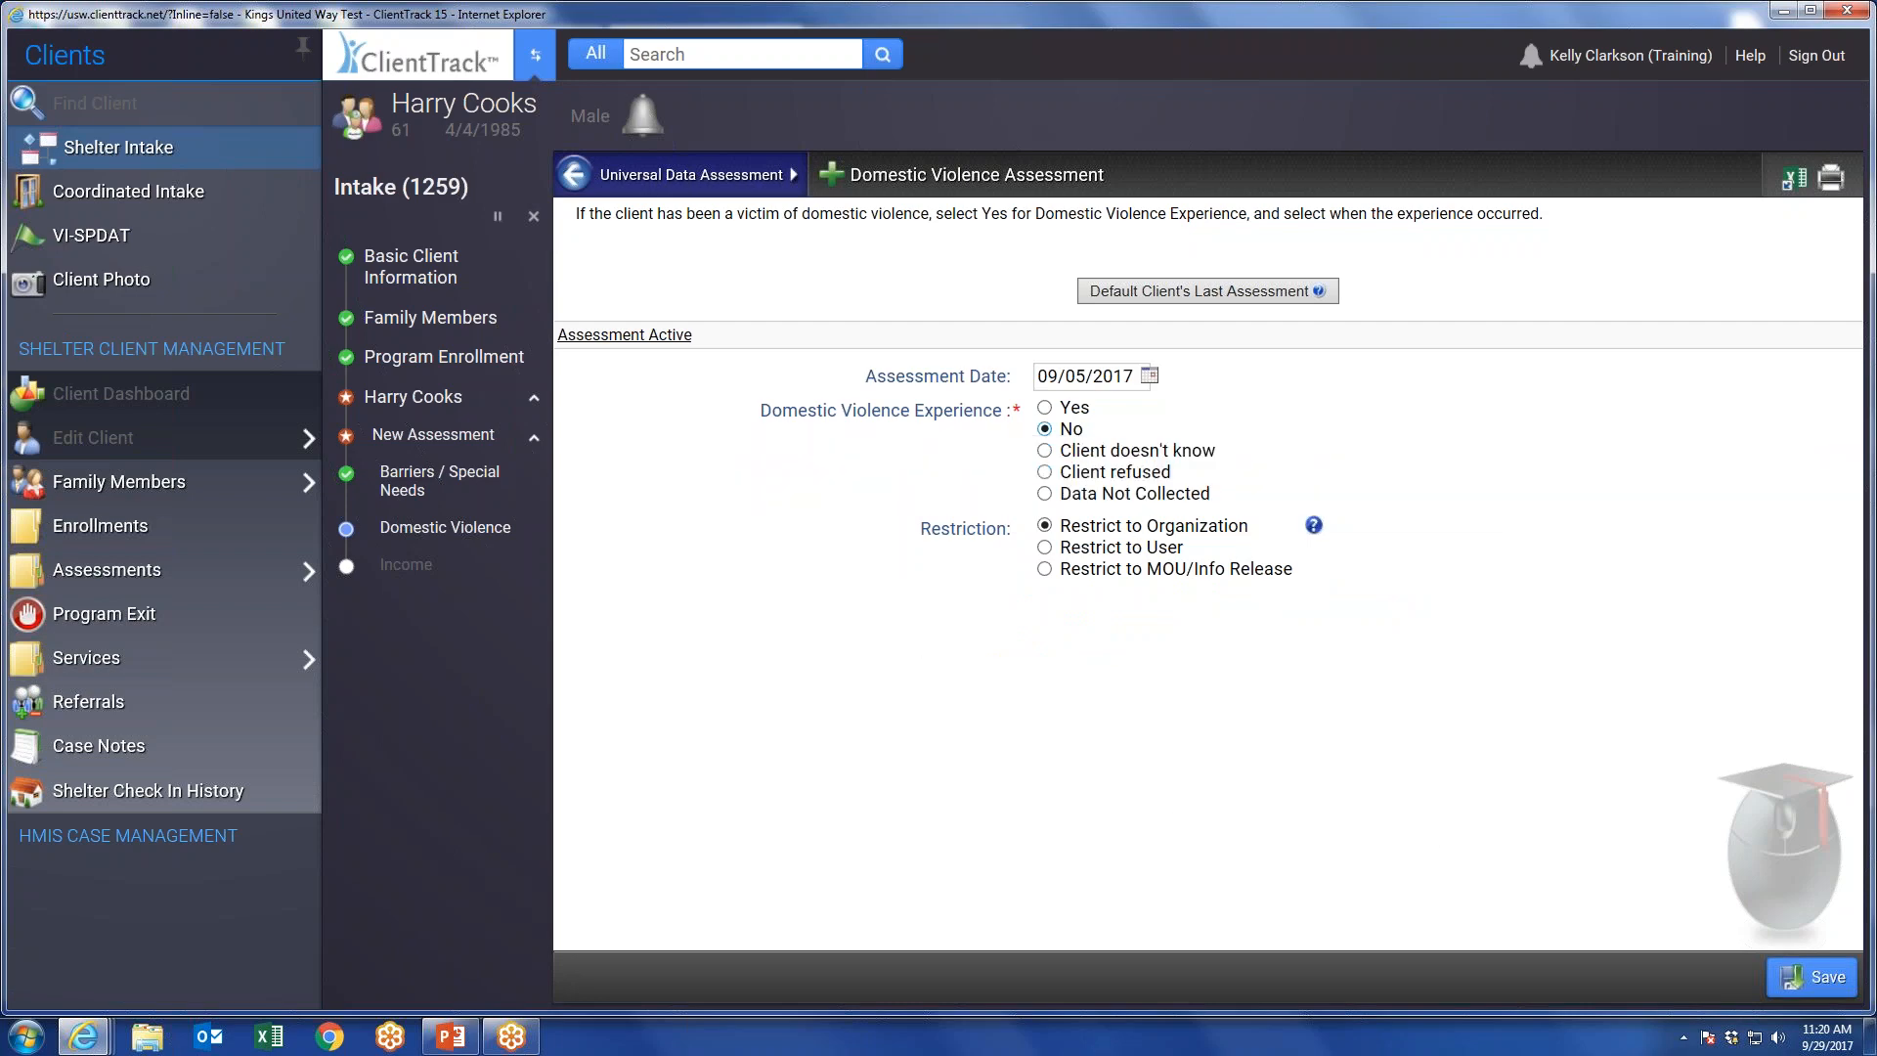
{"action": "left_click", "coordinate": [1816, 972]}
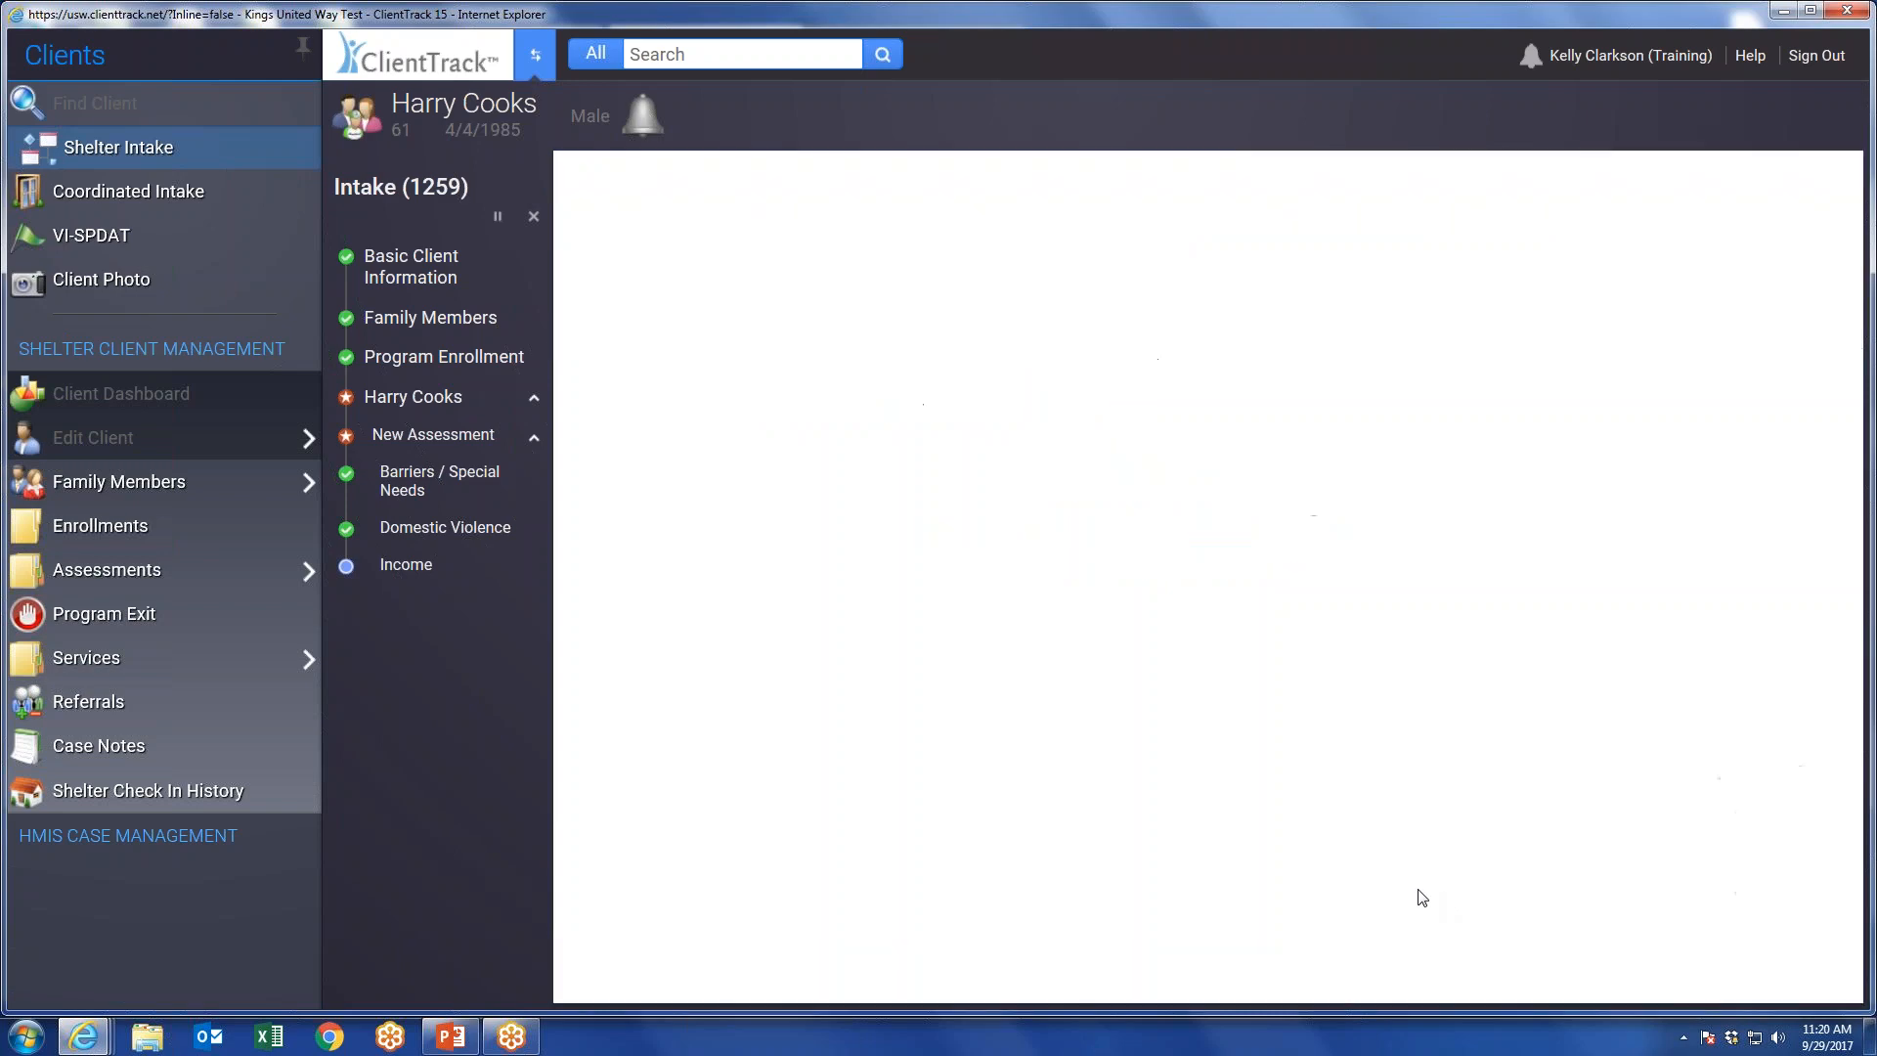
Set both Income from Any Source and Non-Cash Benefits from Any Source to Yes.
{"action": "left_click", "coordinate": [1103, 674]}
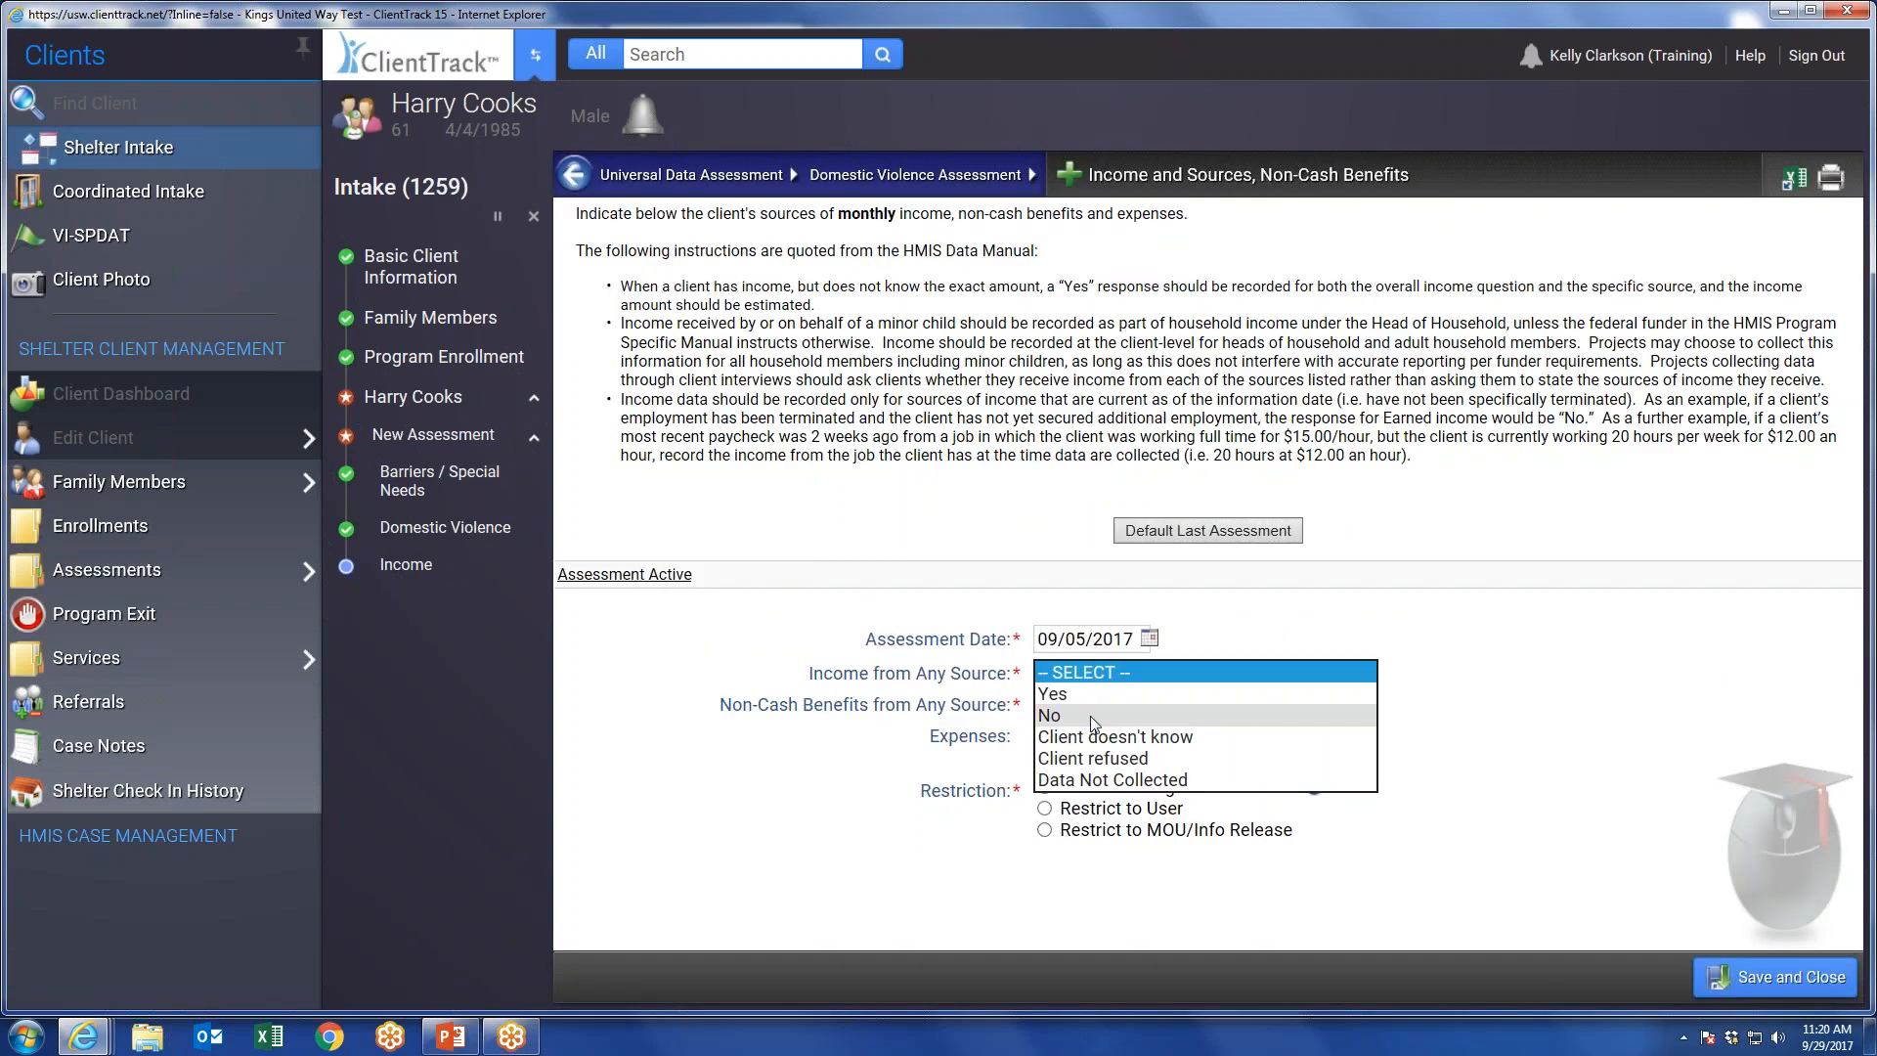
{"action": "left_click", "coordinate": [1088, 695]}
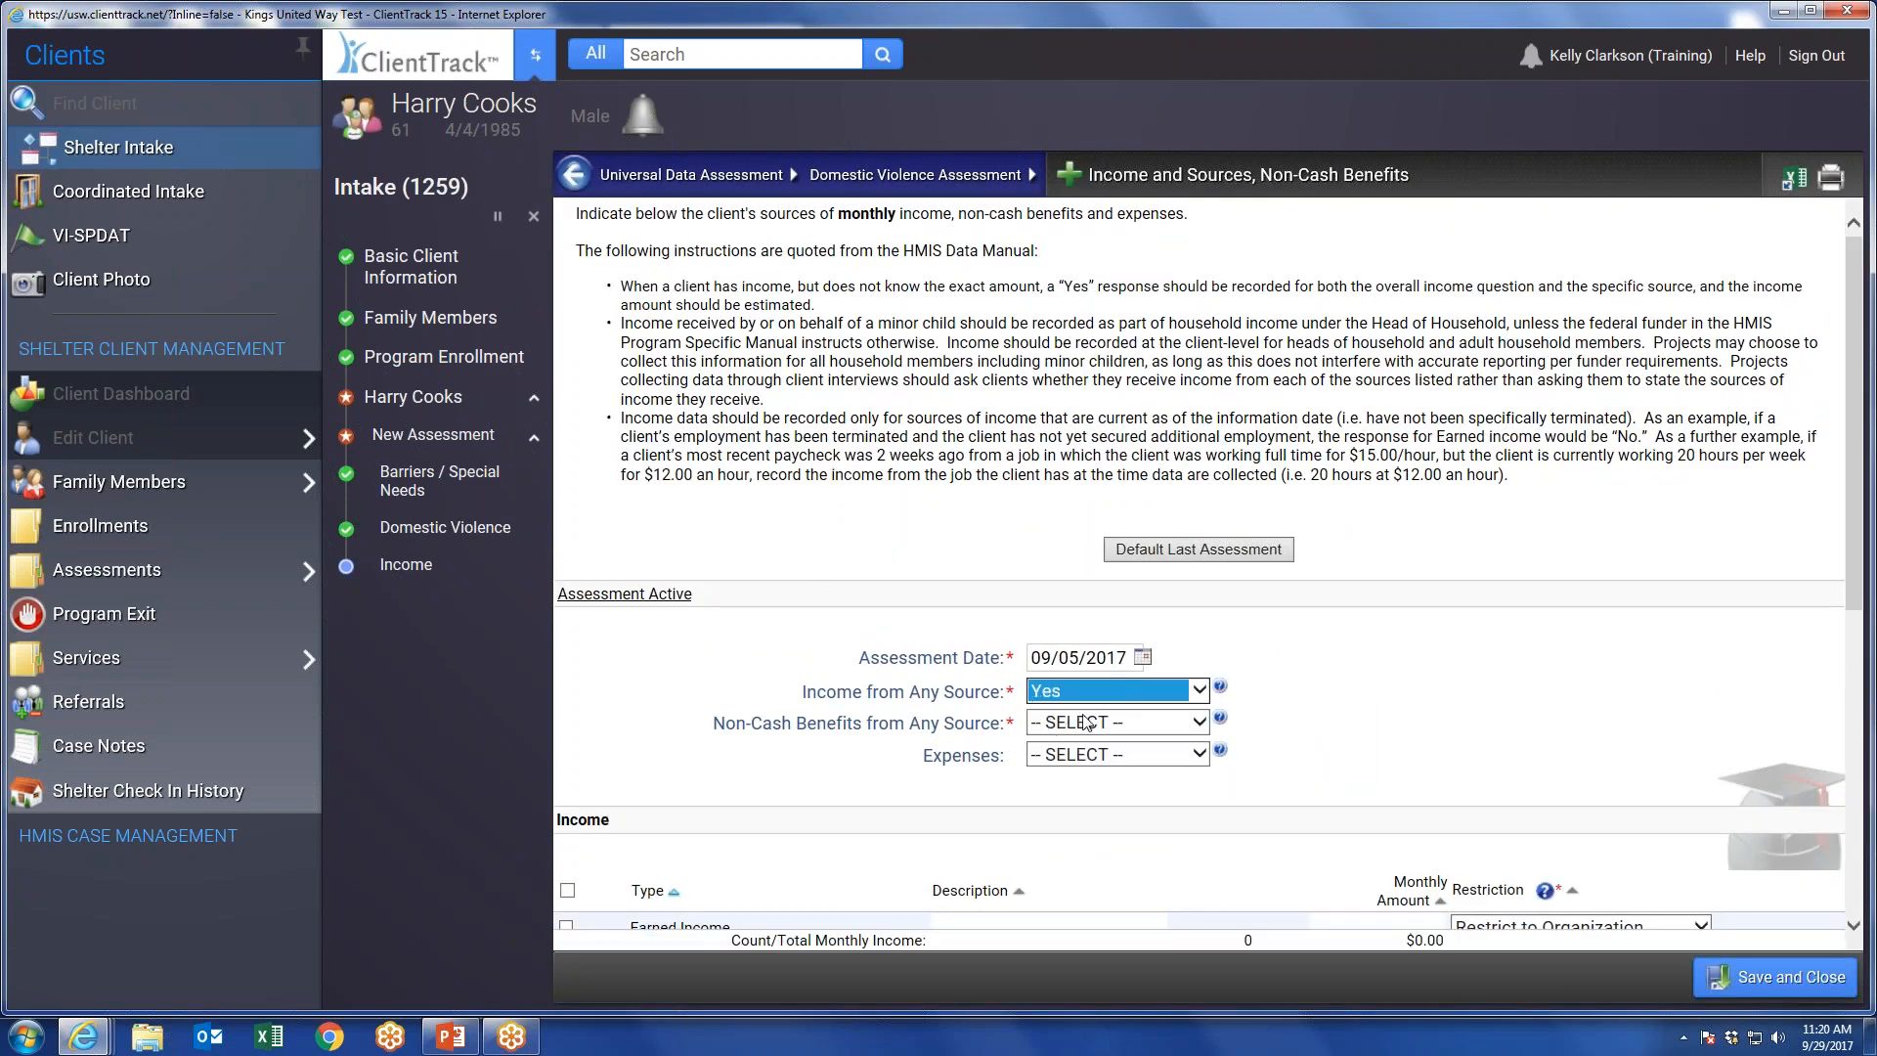
{"action": "left_click", "coordinate": [1088, 722]}
{"action": "left_click", "coordinate": [1085, 746]}
Review the income sources and non-cash benefits listed in the income assessment.
{"action": "scroll", "coordinate": [913, 615], "scroll_direction": "down", "scroll_amount": 5}
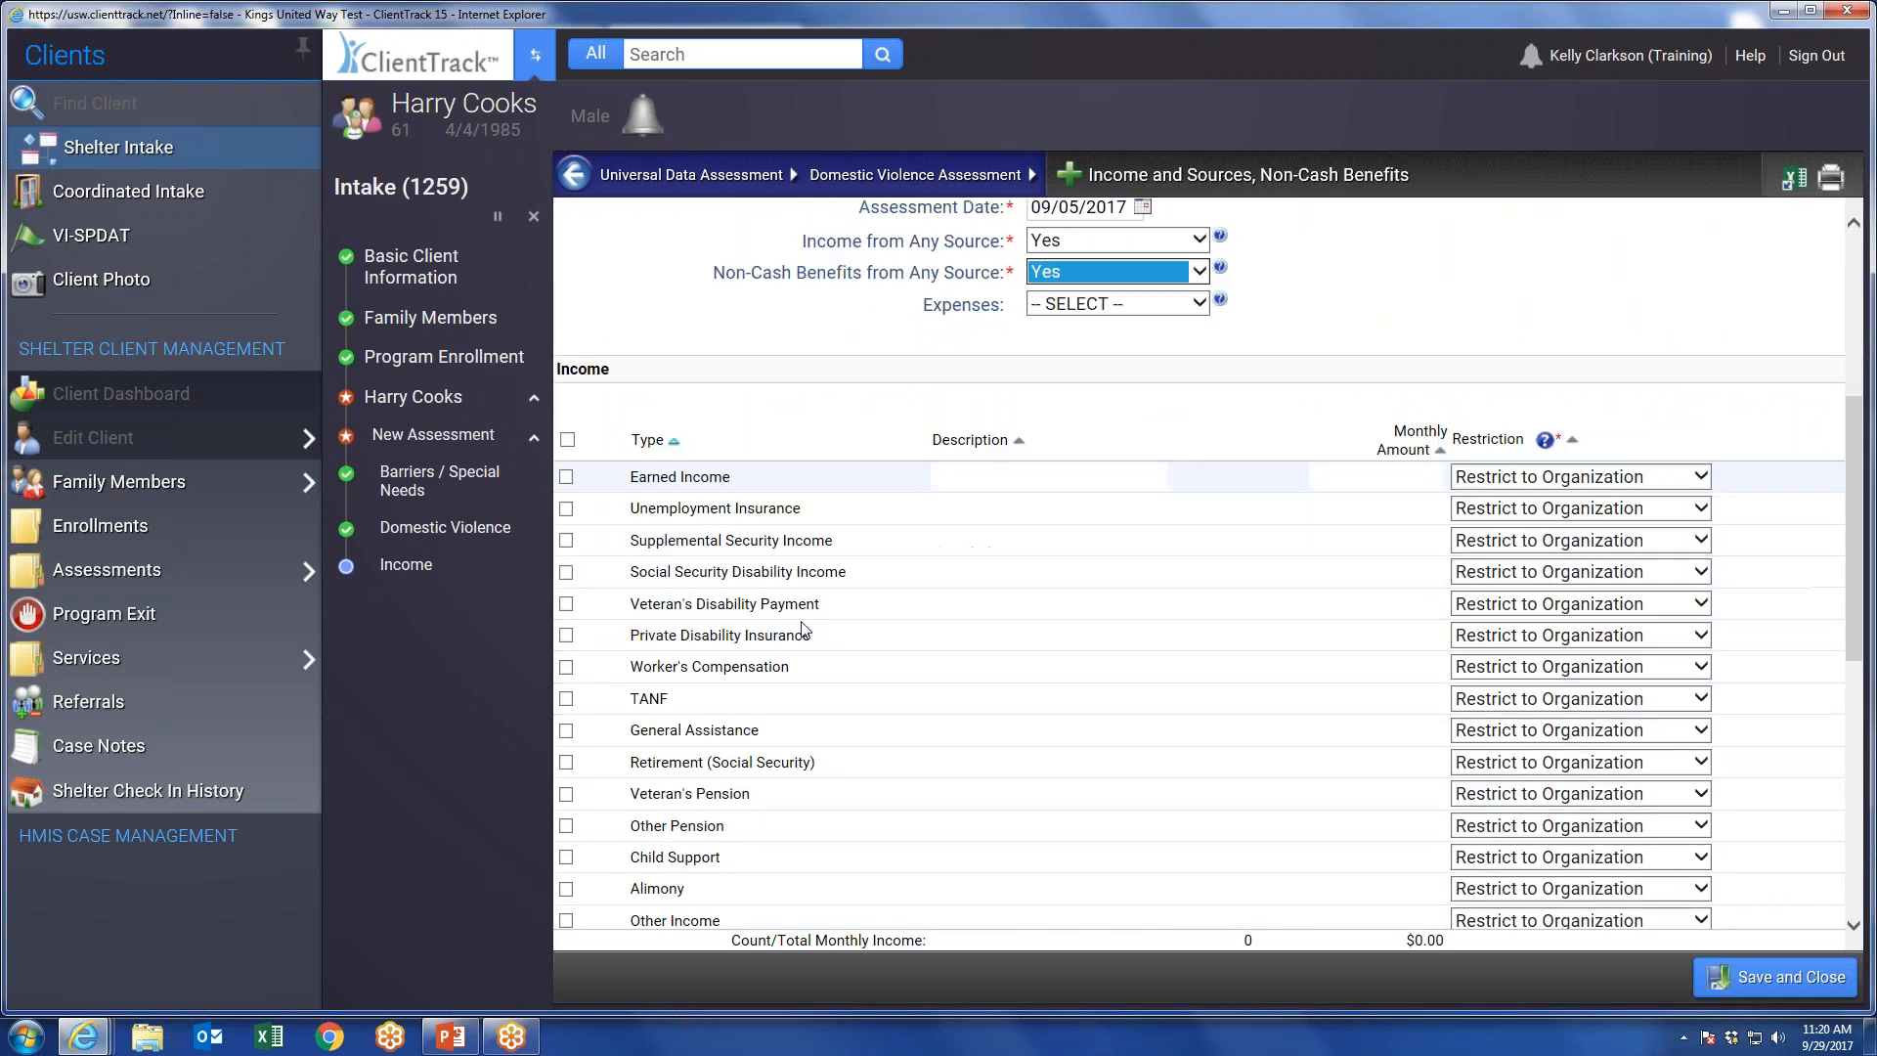
{"action": "scroll", "coordinate": [803, 628], "scroll_direction": "down", "scroll_amount": 1}
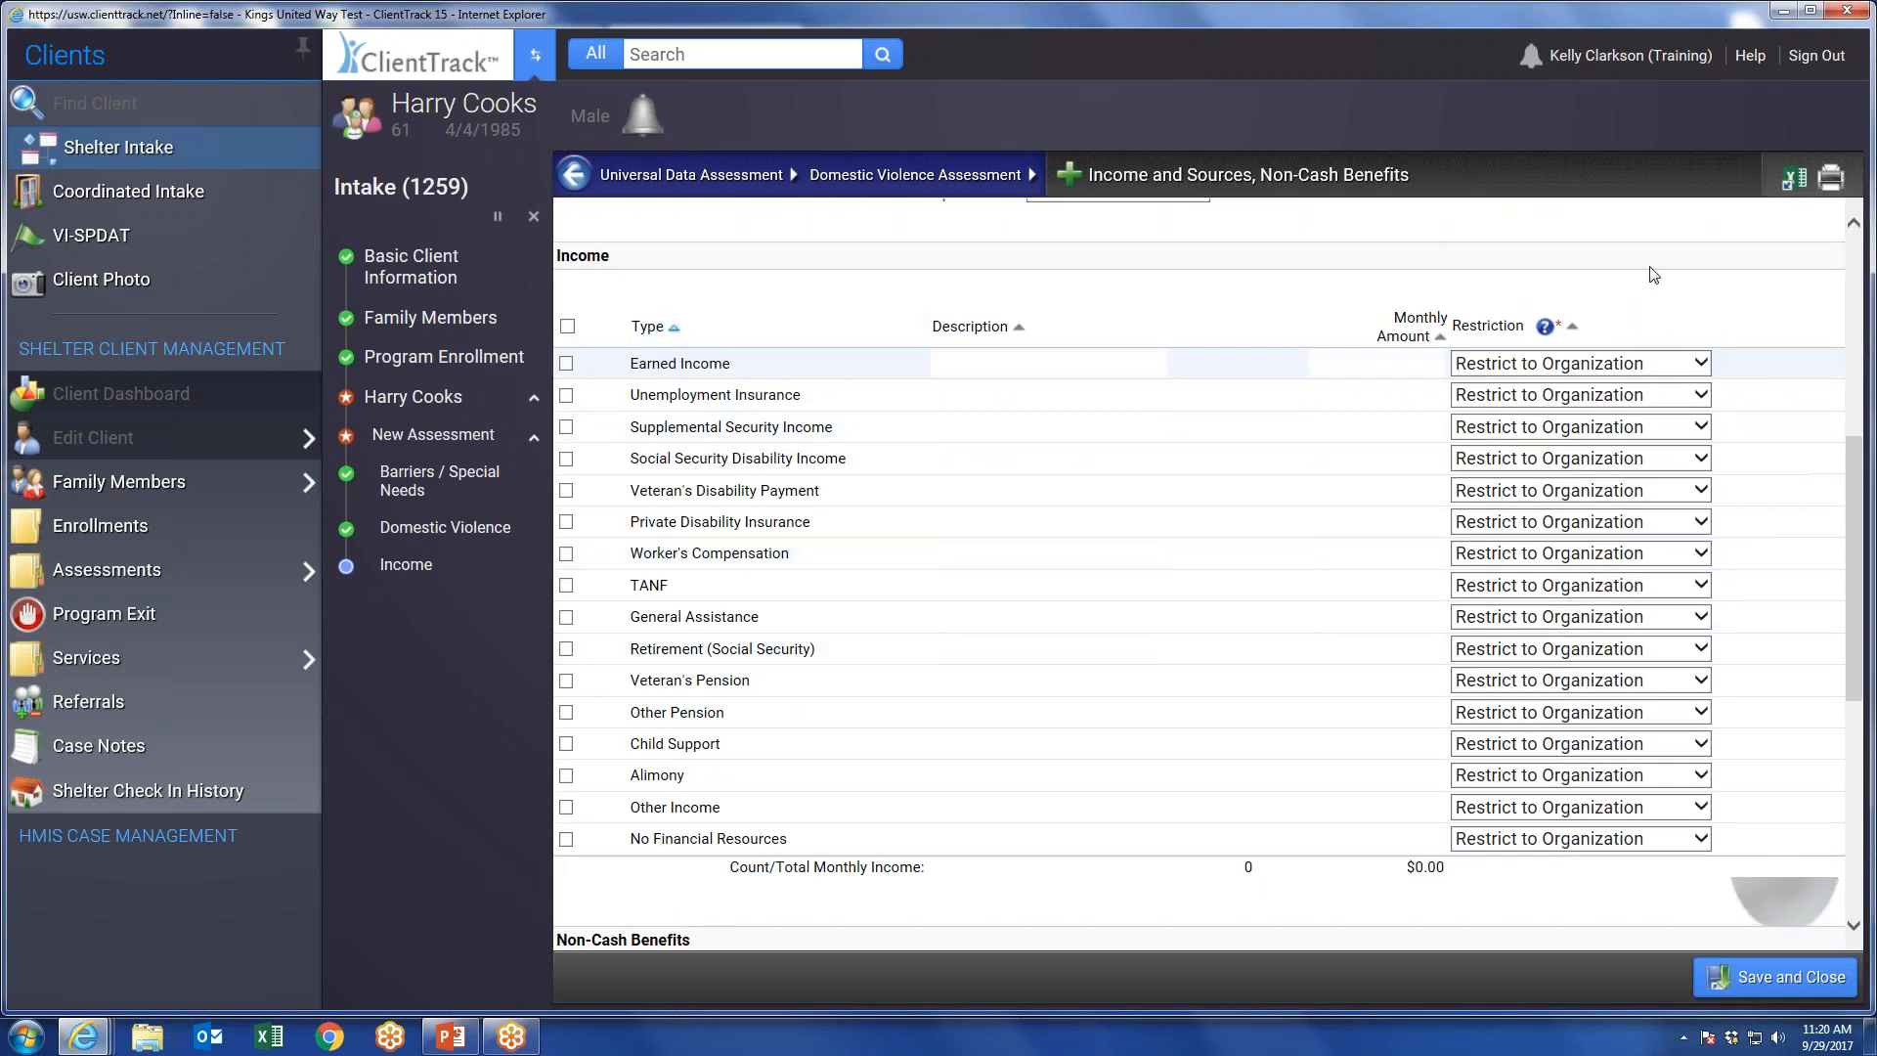
{"action": "scroll", "coordinate": [919, 782], "scroll_direction": "up", "scroll_amount": 5}
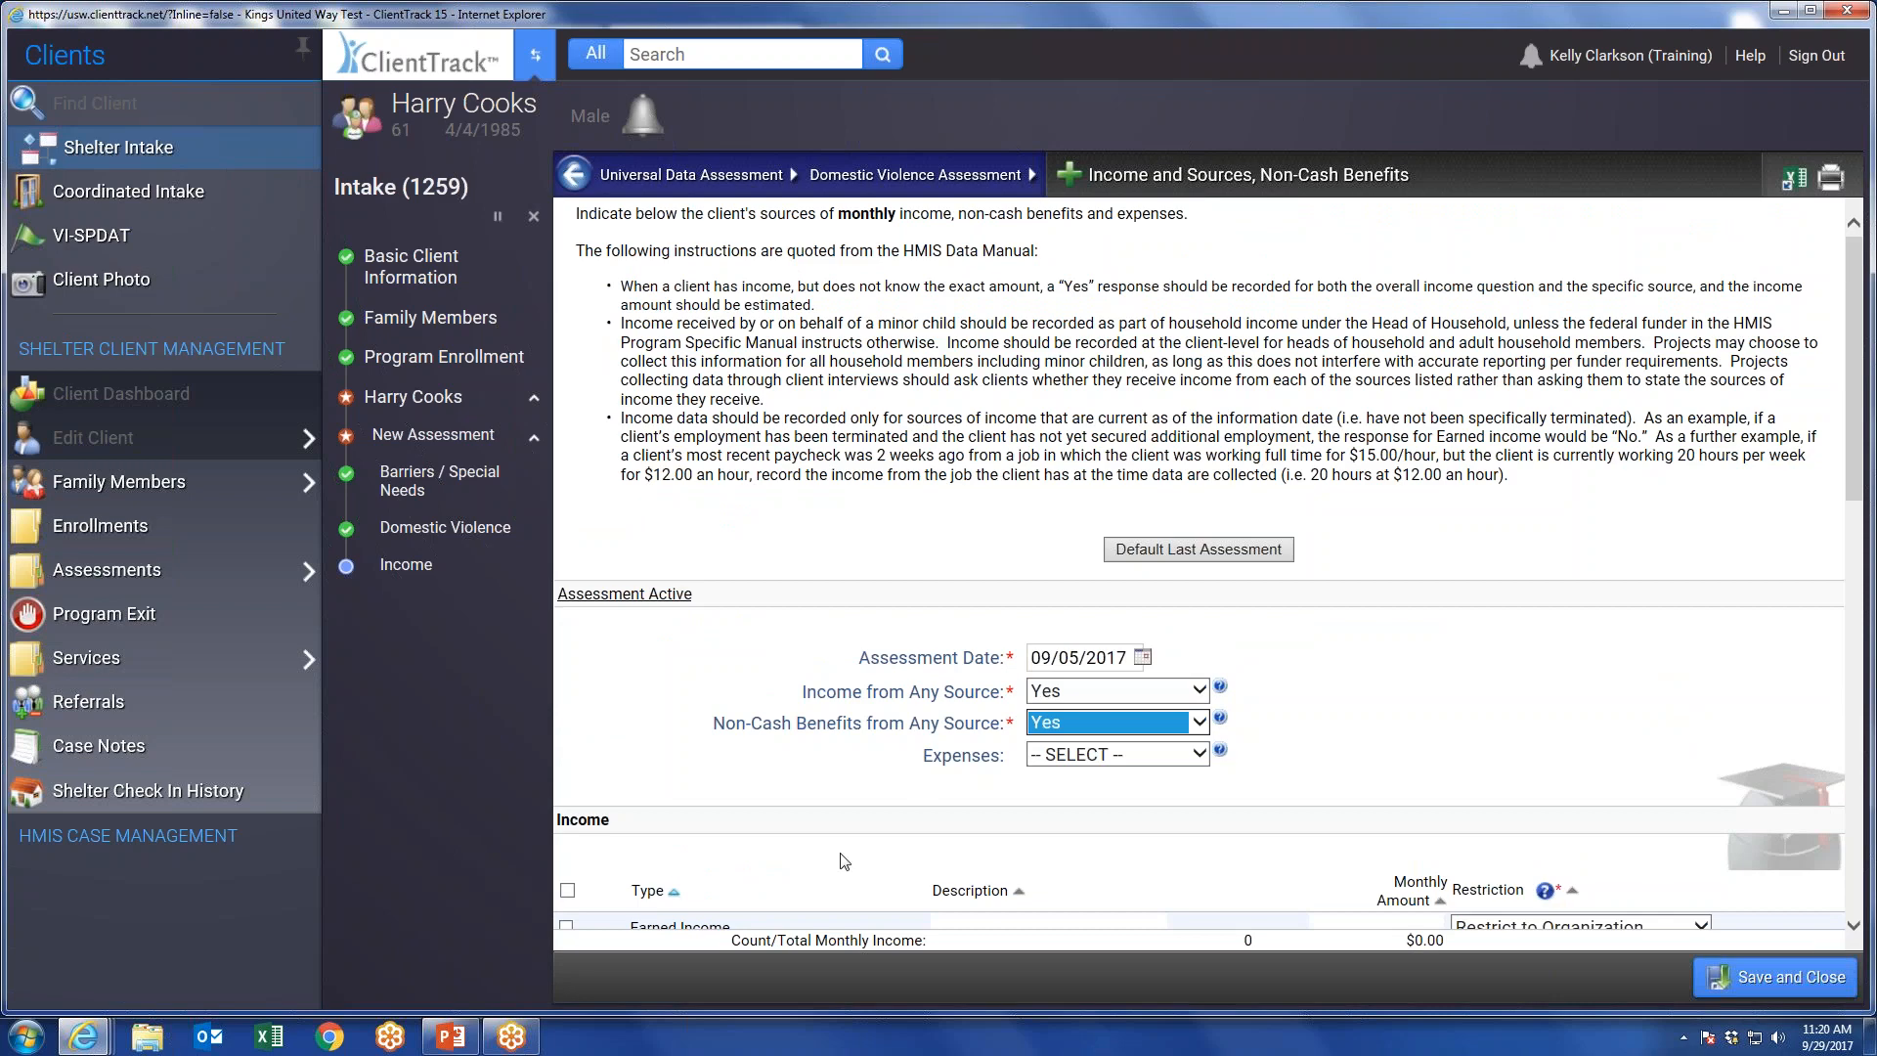
{"action": "scroll", "coordinate": [840, 860], "scroll_direction": "down", "scroll_amount": 2}
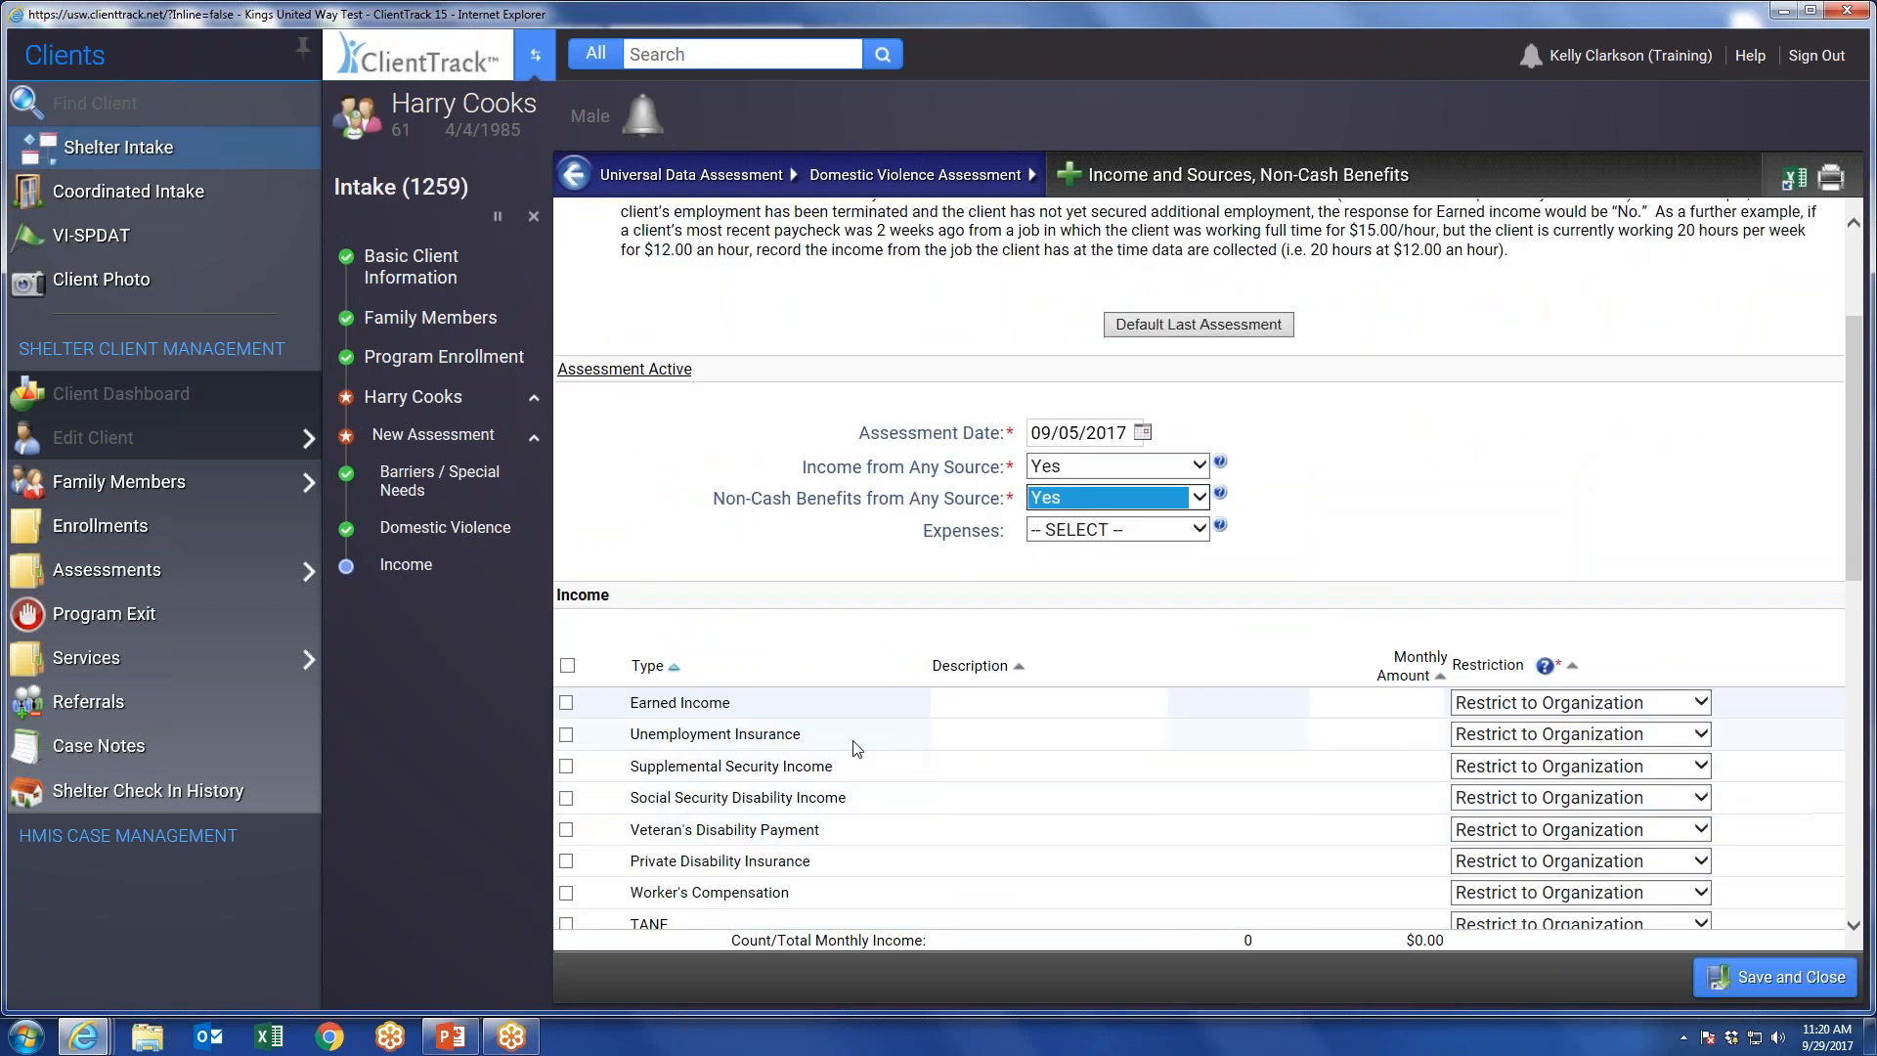
{"action": "scroll", "coordinate": [714, 782], "scroll_direction": "down", "scroll_amount": 3}
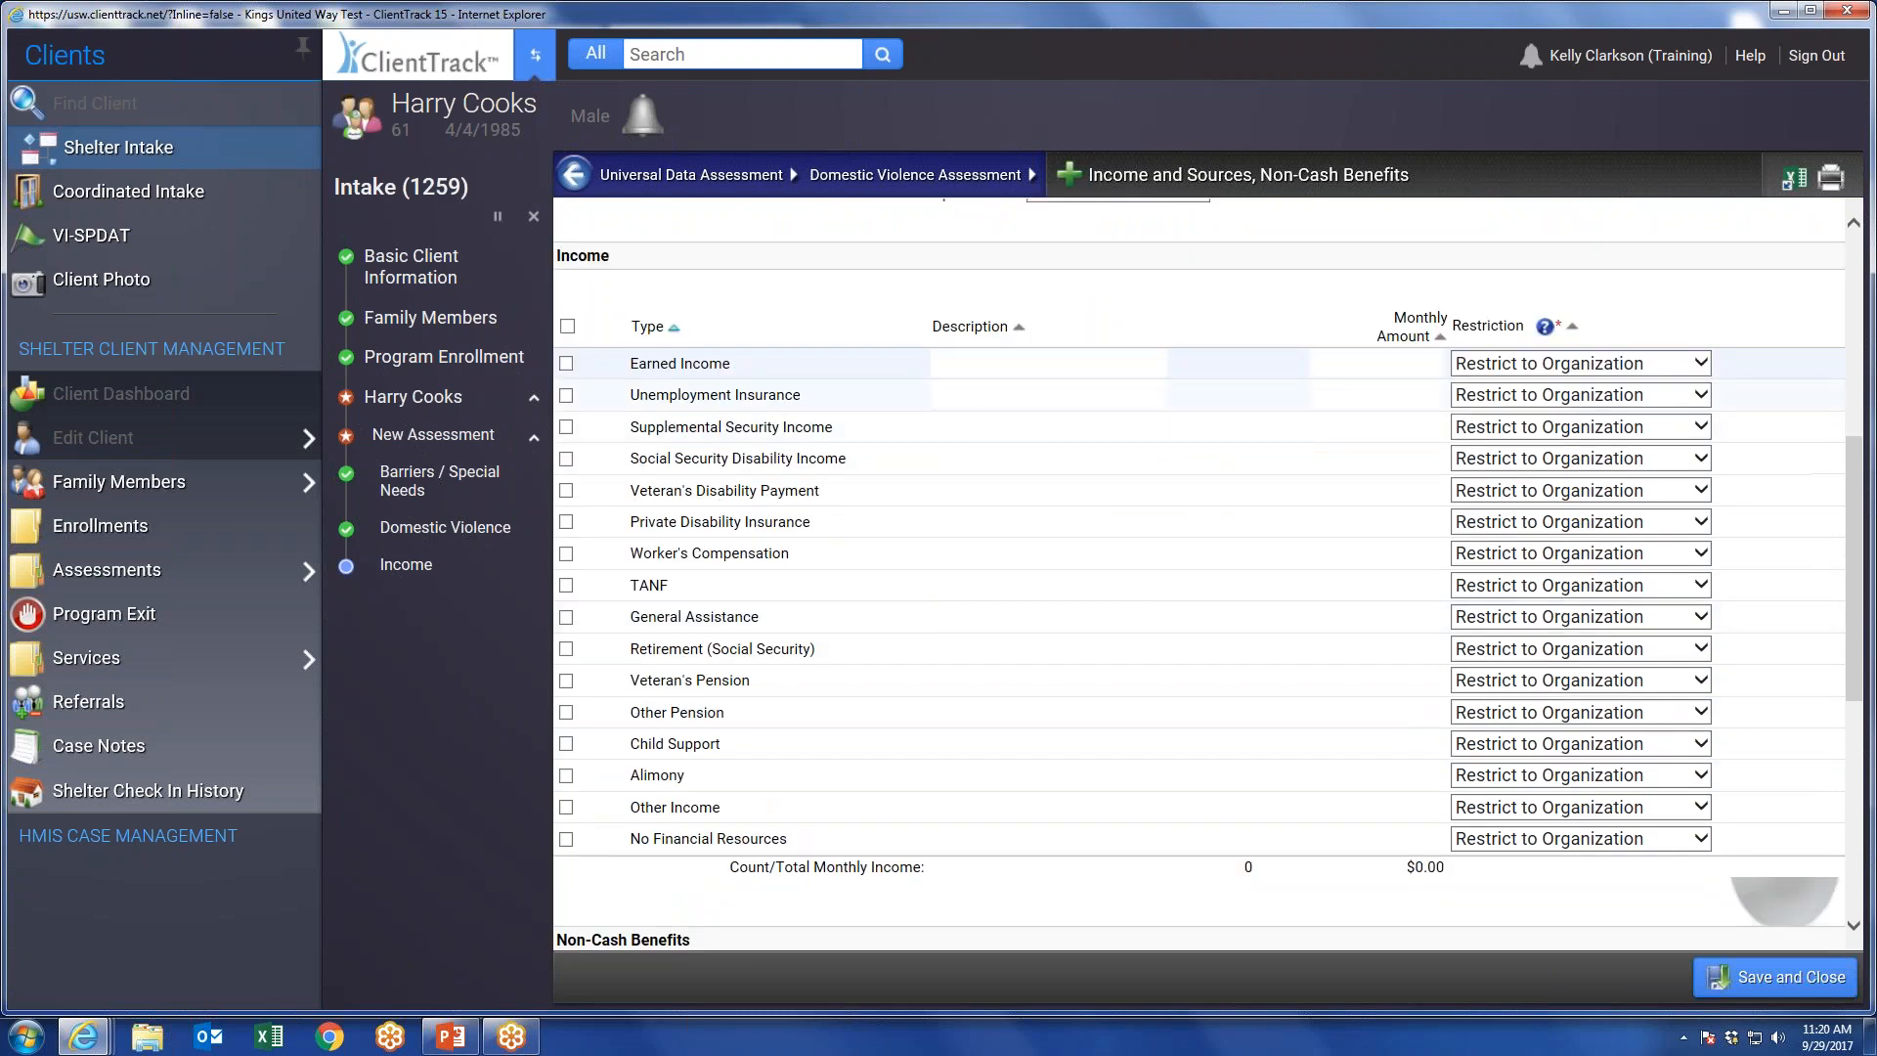
{"action": "scroll", "coordinate": [652, 797], "scroll_direction": "down", "scroll_amount": 2}
{"action": "scroll", "coordinate": [1188, 552], "scroll_direction": "up", "scroll_amount": 5}
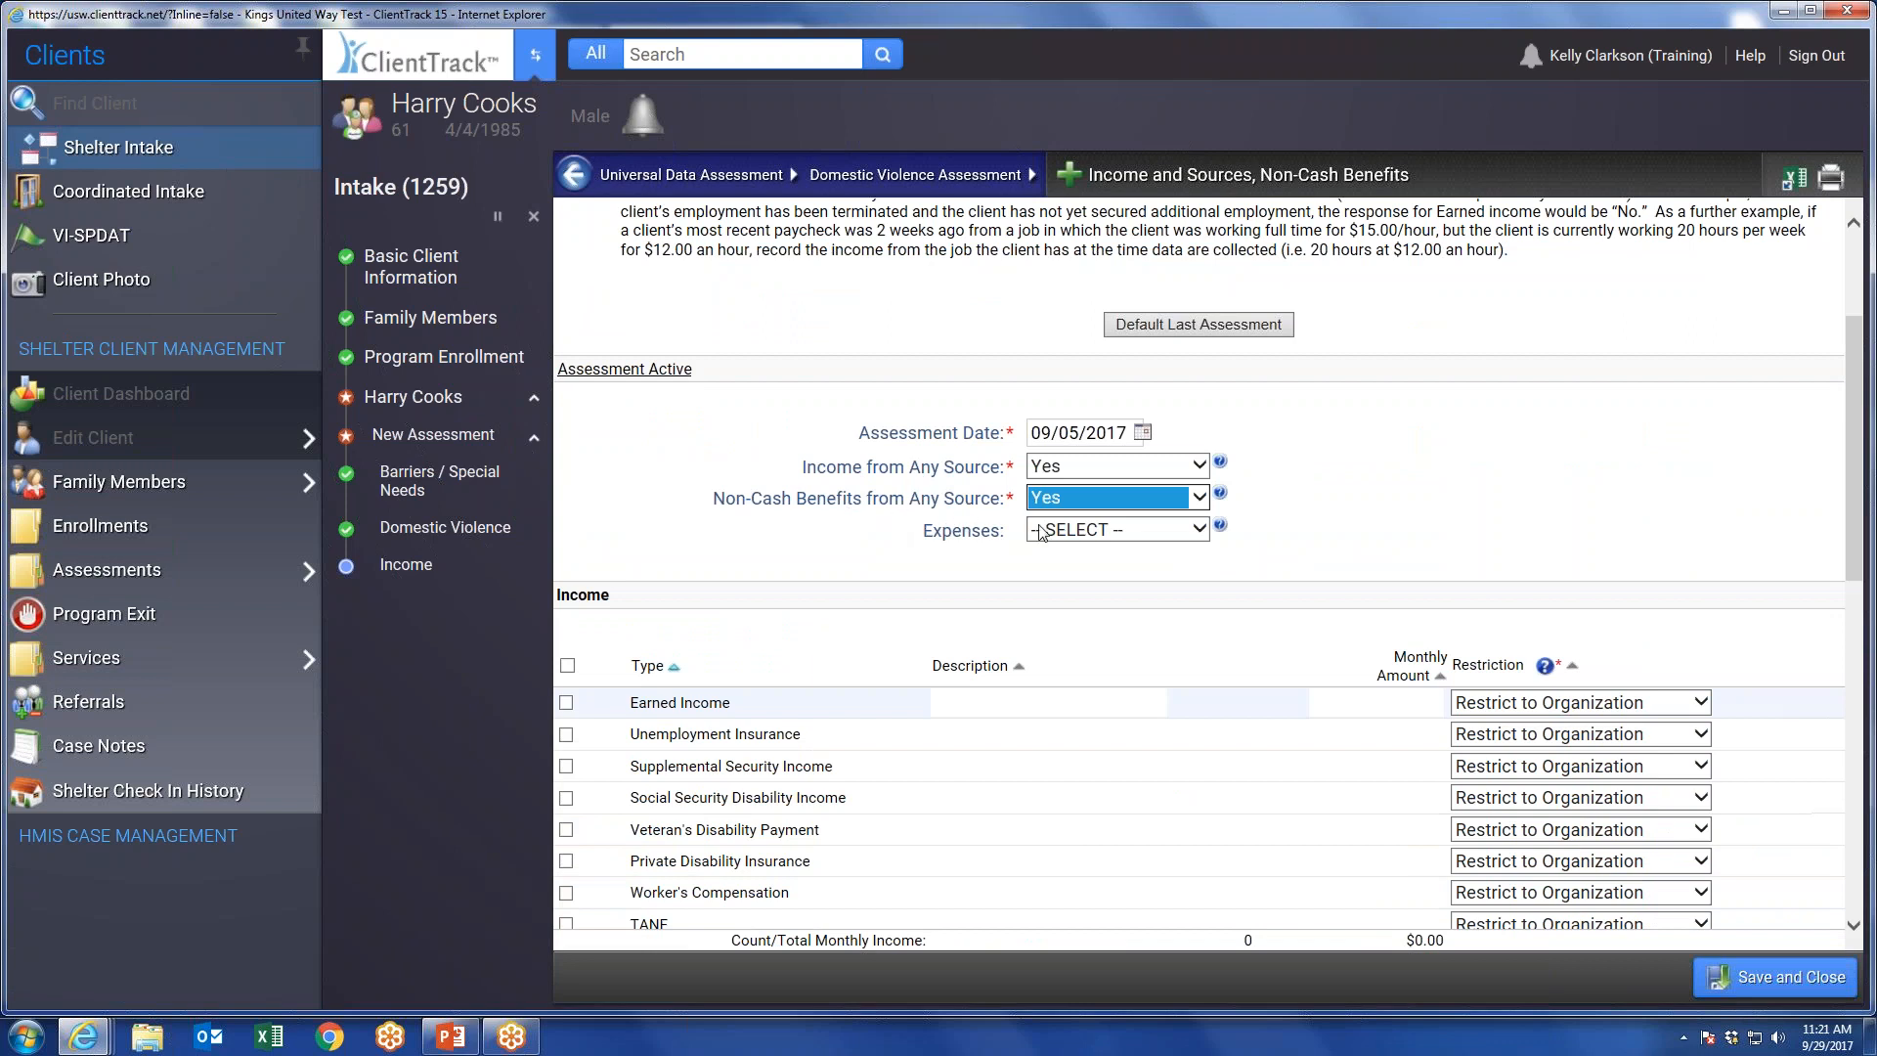
{"action": "scroll", "coordinate": [1296, 498], "scroll_direction": "down", "scroll_amount": 1}
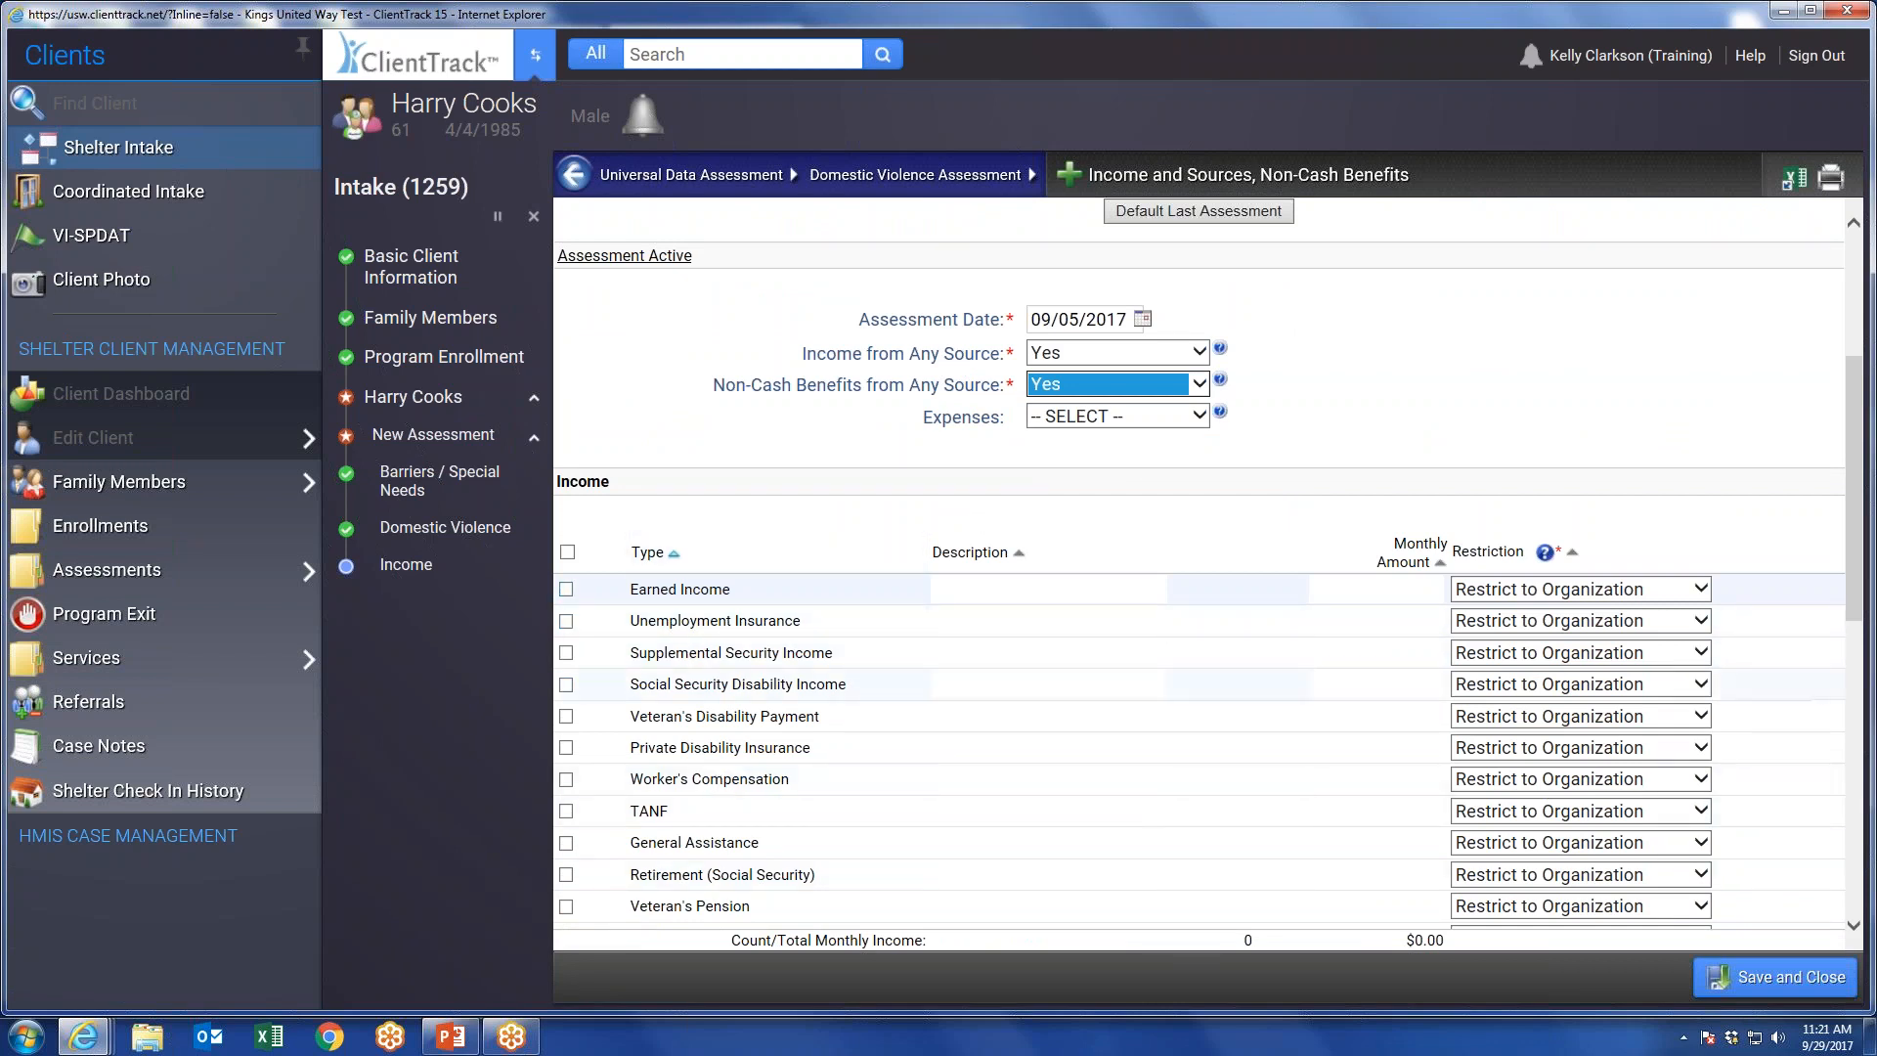
{"action": "scroll", "coordinate": [938, 495], "scroll_direction": "down", "scroll_amount": 7}
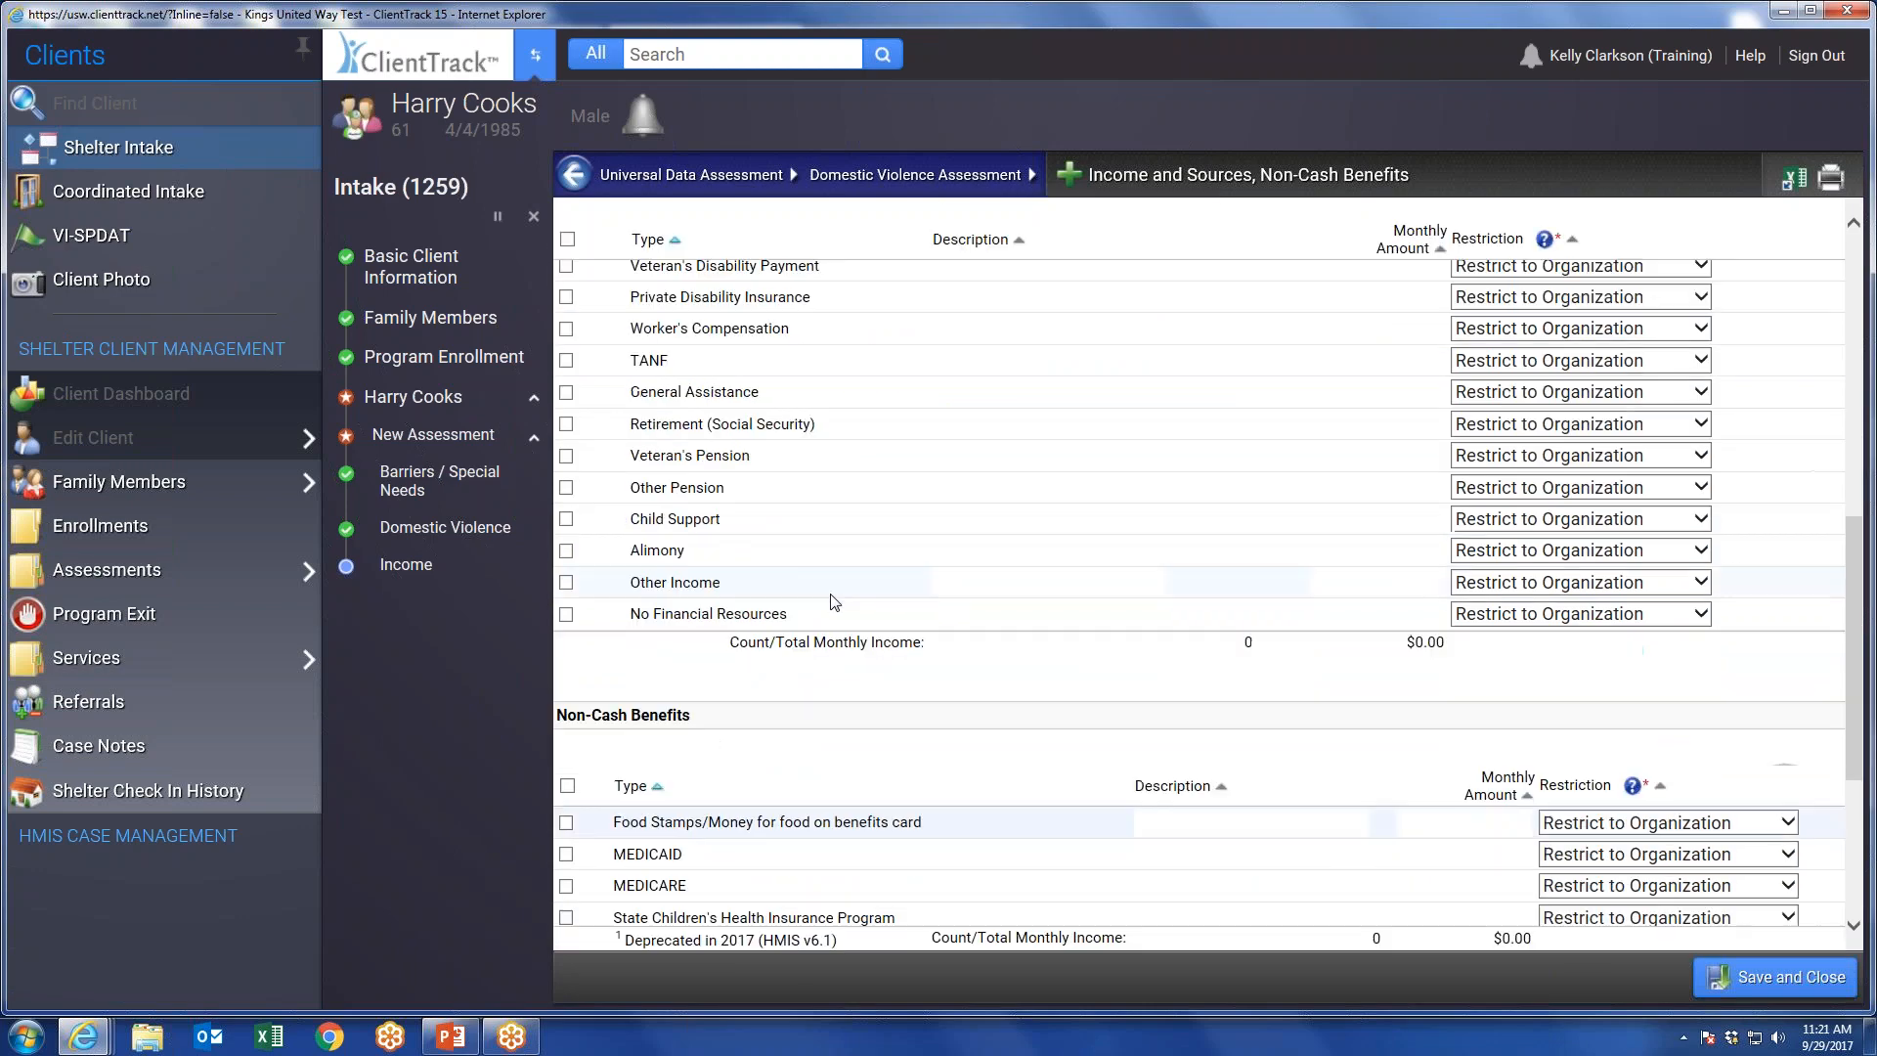
{"action": "scroll", "coordinate": [620, 655], "scroll_direction": "down", "scroll_amount": 2}
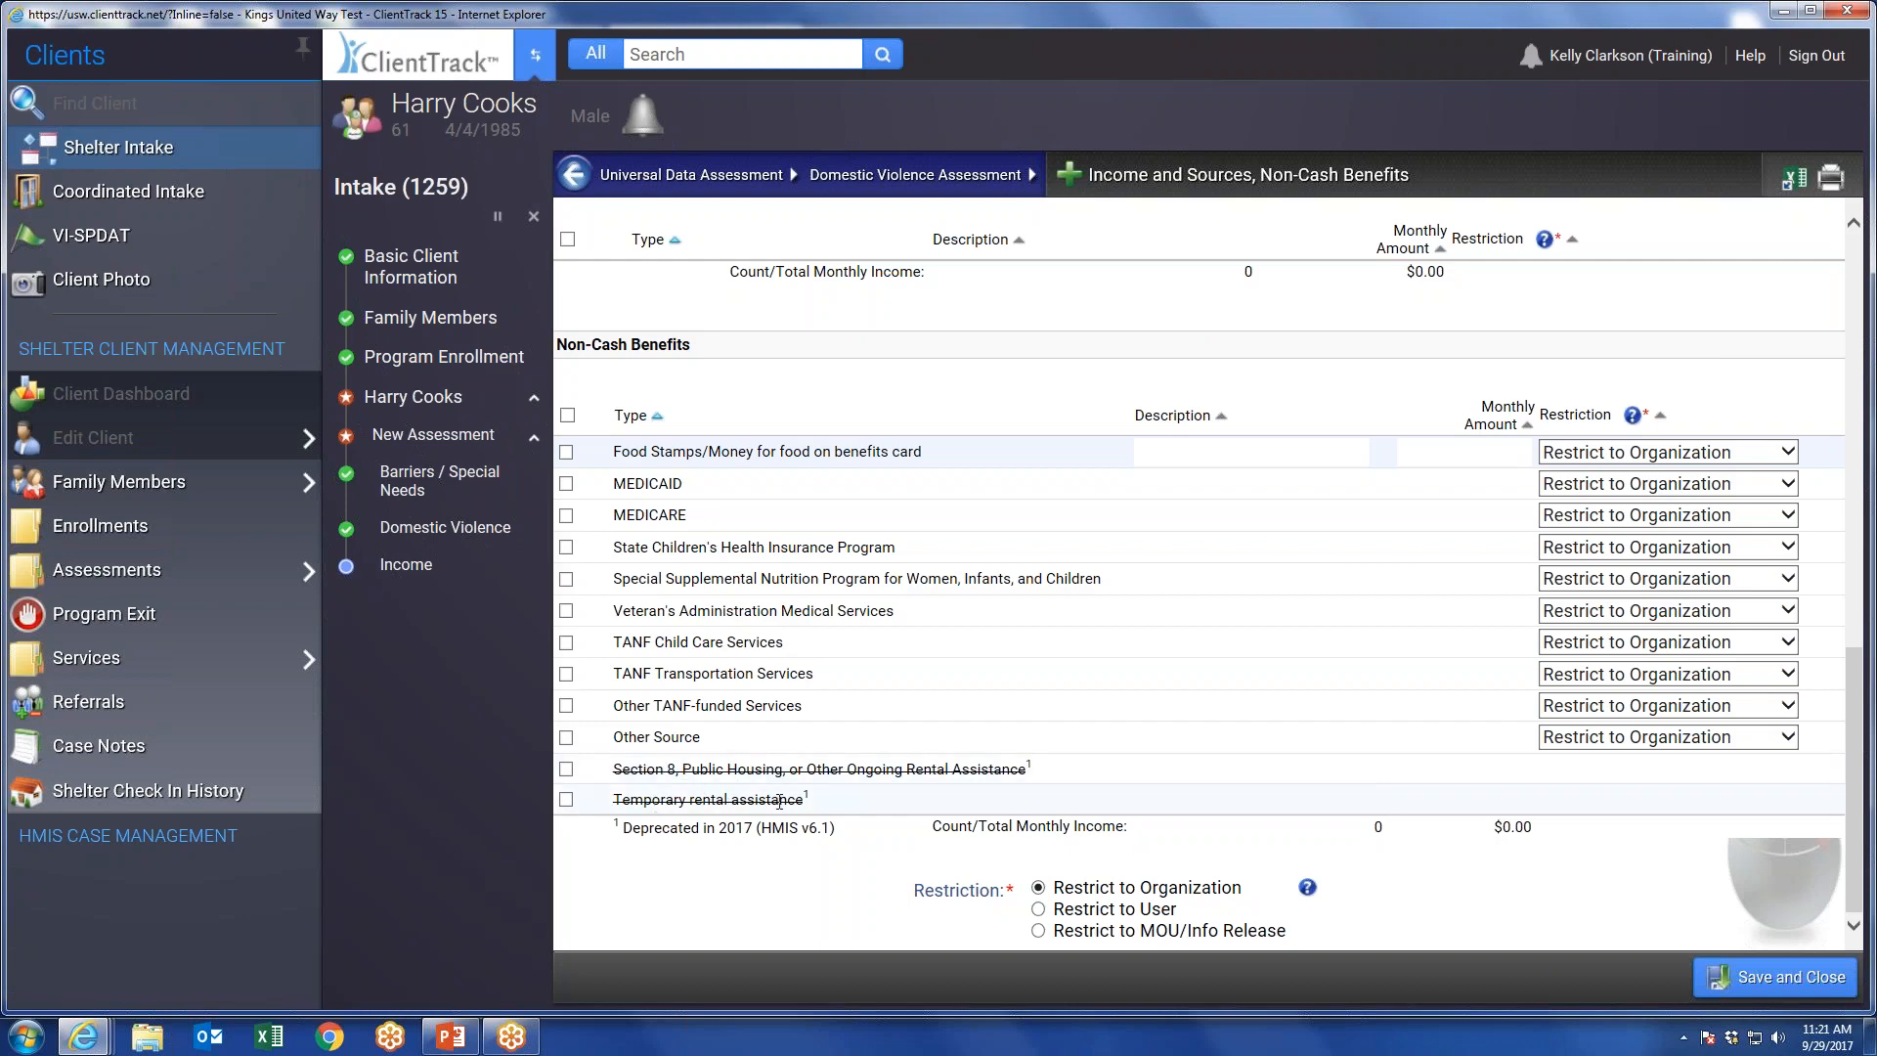
Include Food Stamps/Money for food on benefits card as a non-cash benefit and open its monthly amount for entry.
{"action": "scroll", "coordinate": [779, 800], "scroll_direction": "up", "scroll_amount": 1}
{"action": "left_click", "coordinate": [566, 564]}
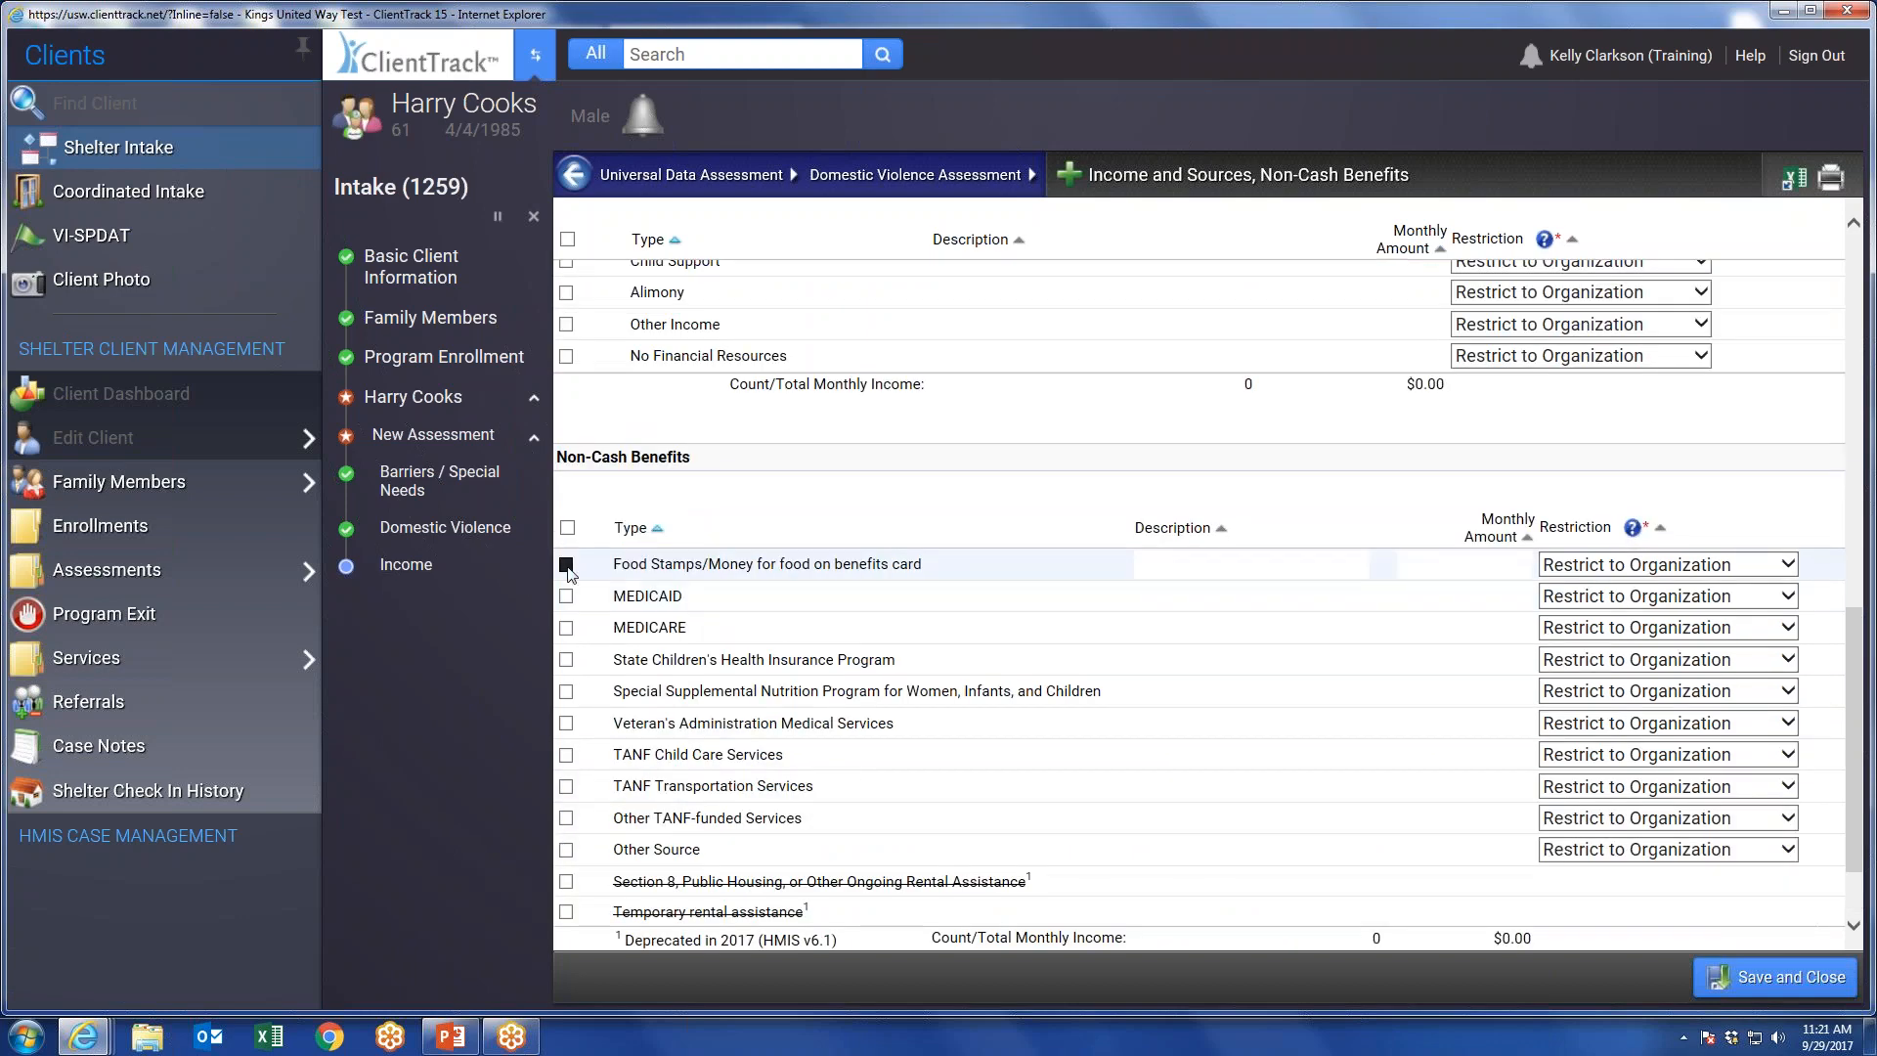
{"action": "left_click", "coordinate": [1444, 572]}
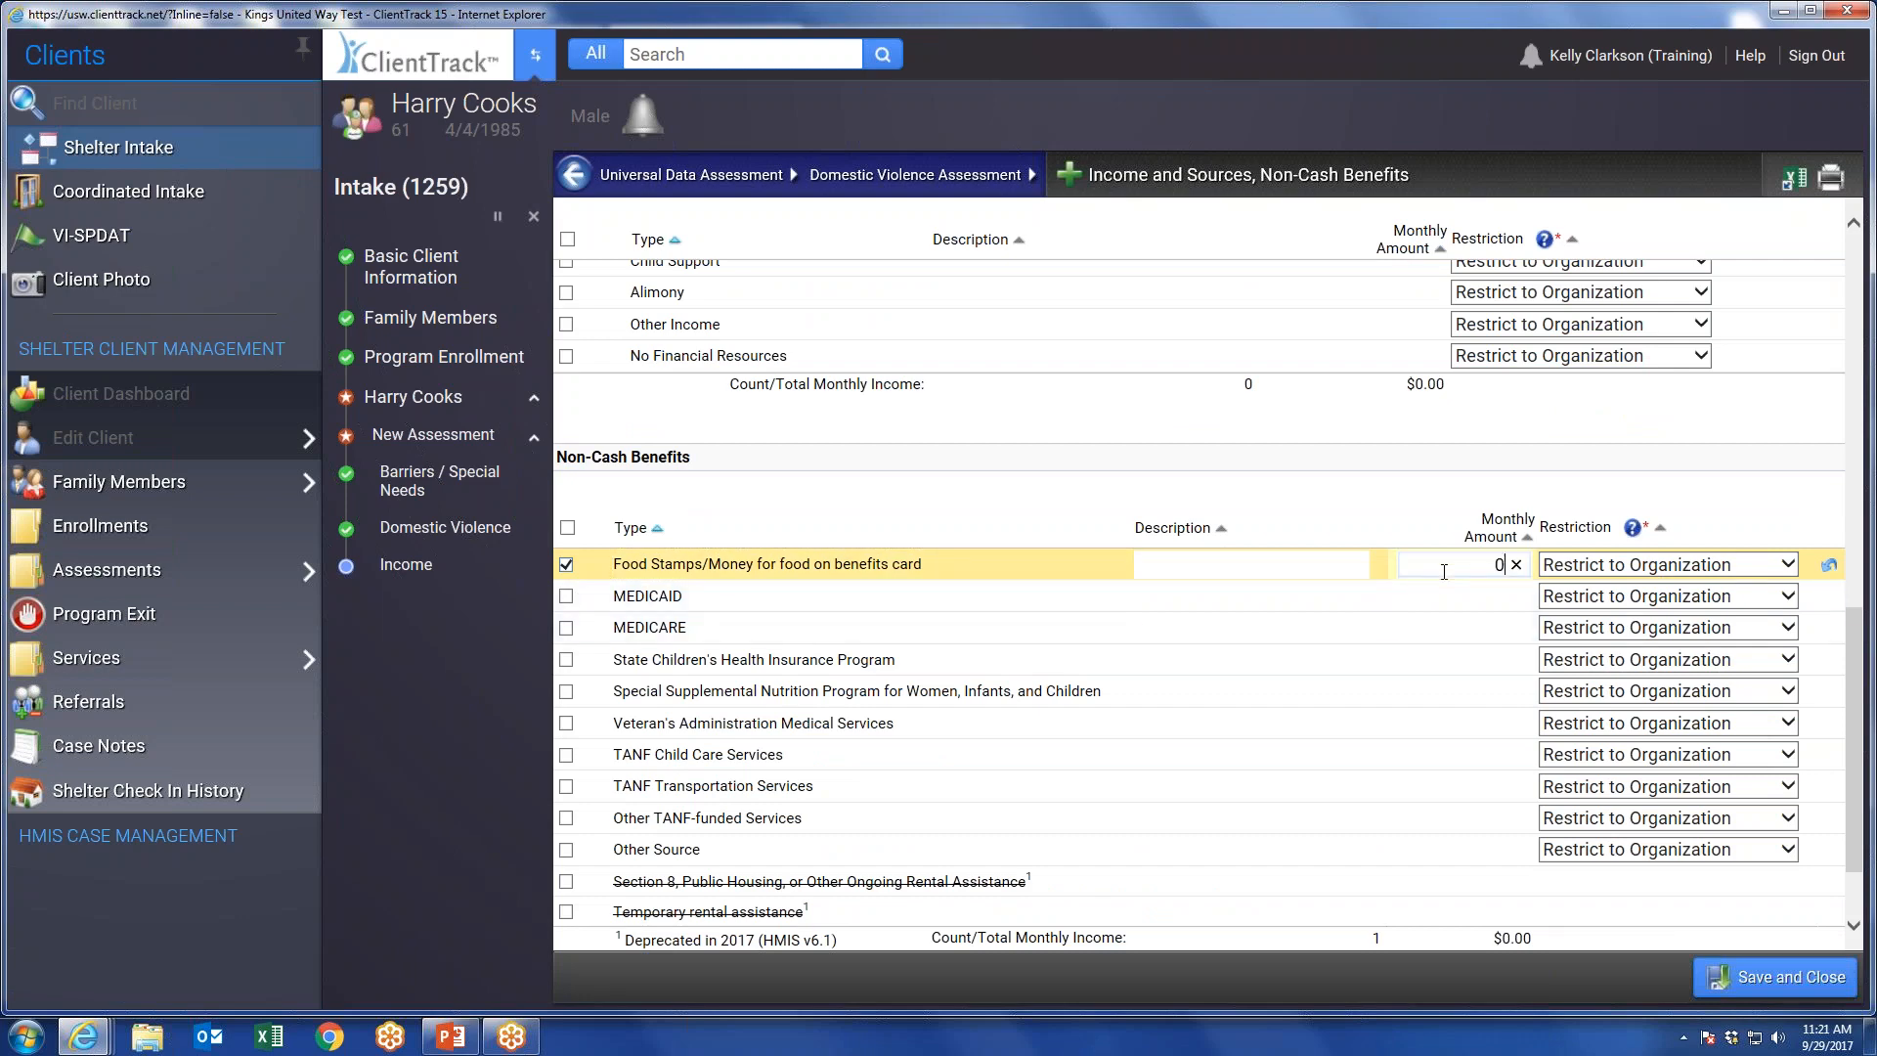
Include Earned Income as an income source with a monthly amount of $200.
{"action": "scroll", "coordinate": [1444, 572], "scroll_direction": "up", "scroll_amount": 5}
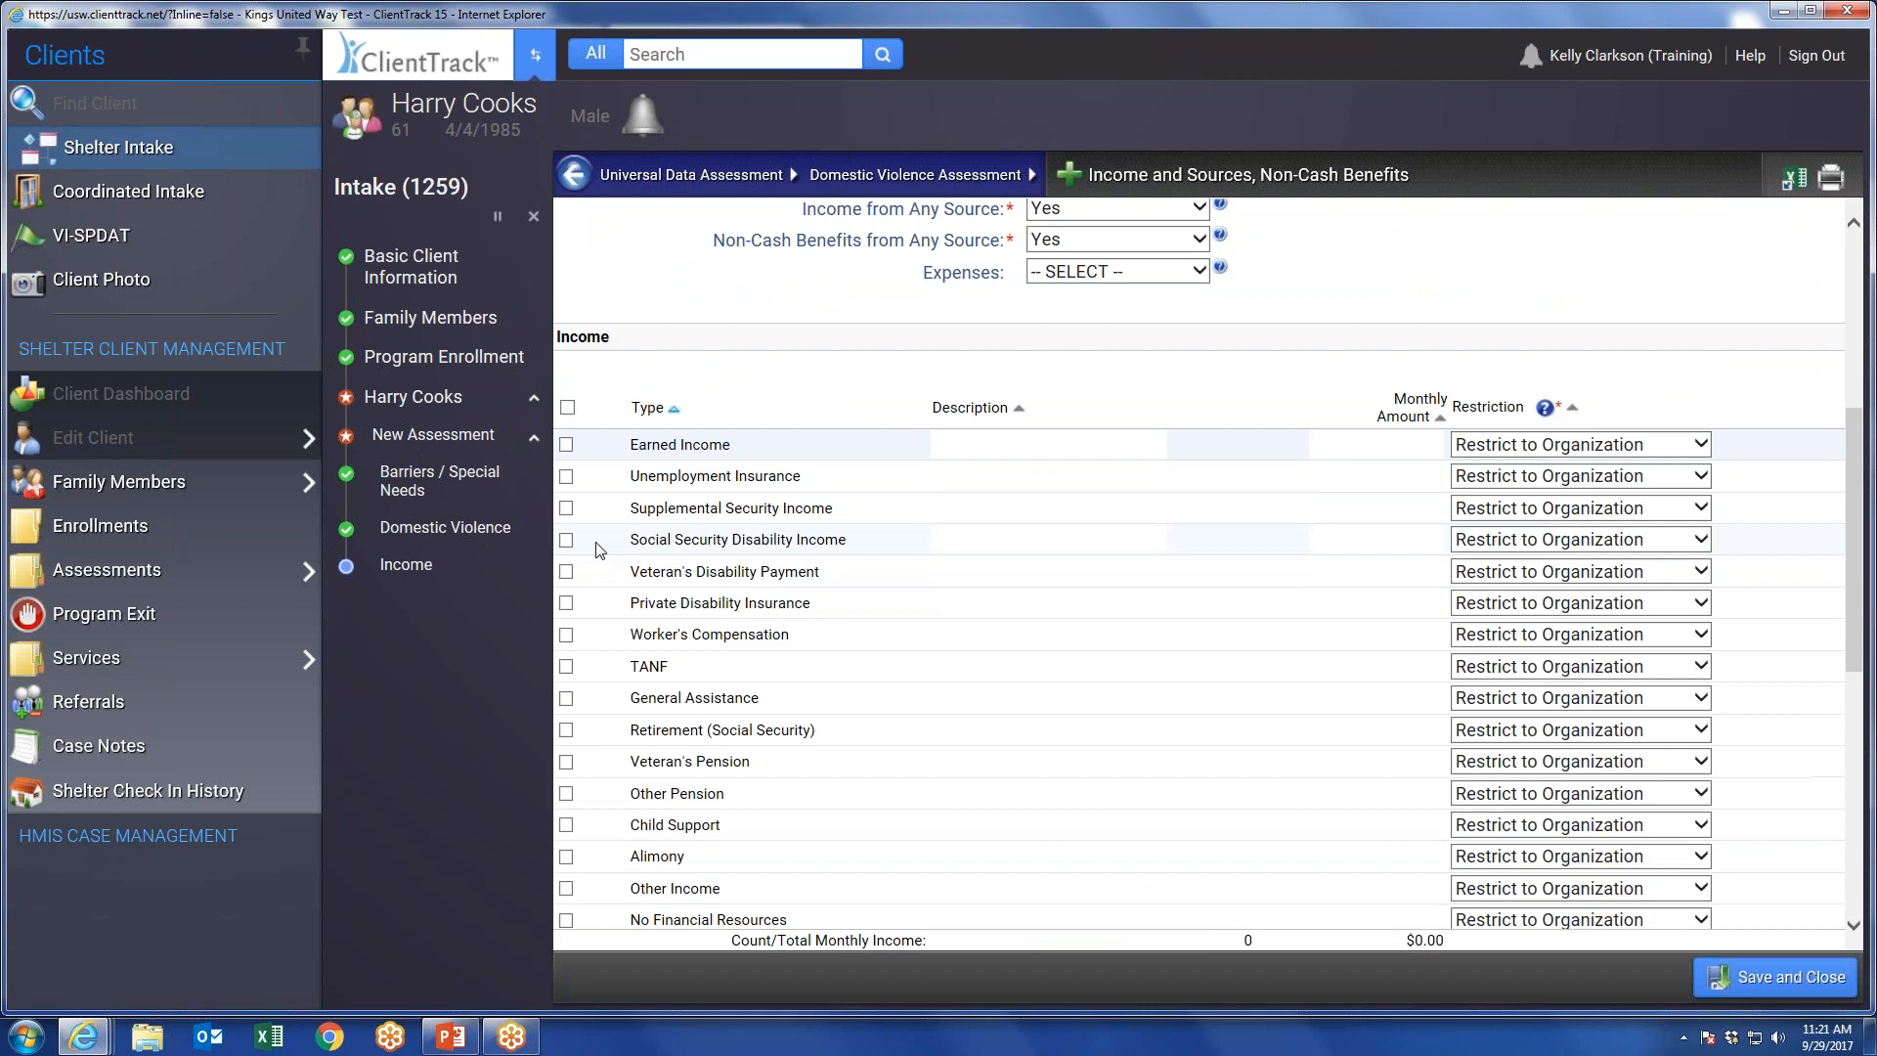
{"action": "left_click", "coordinate": [565, 446]}
{"action": "left_click", "coordinate": [1396, 440]}
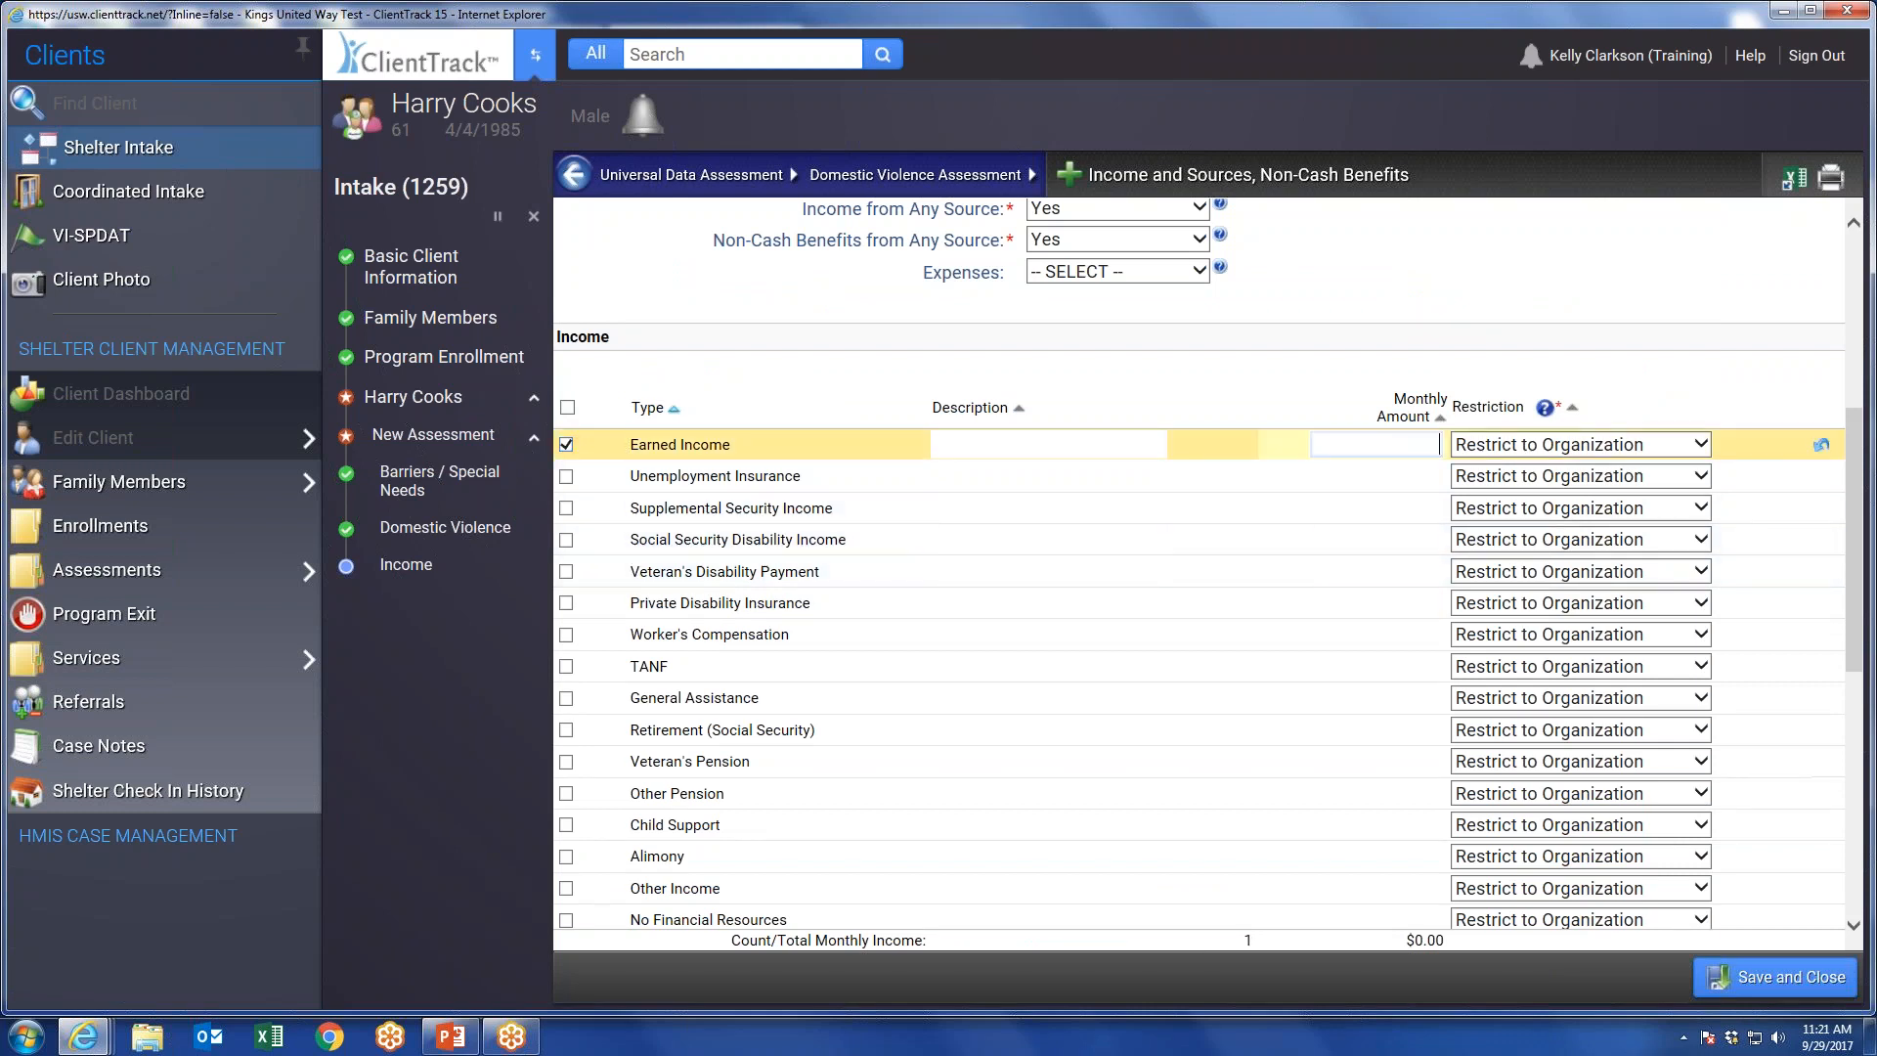
{"action": "type", "text": "200"}
{"action": "left_click", "coordinate": [1744, 389]}
Save and close the income assessment and finish the intake workflow.
{"action": "scroll", "coordinate": [1751, 393], "scroll_direction": "up", "scroll_amount": 5}
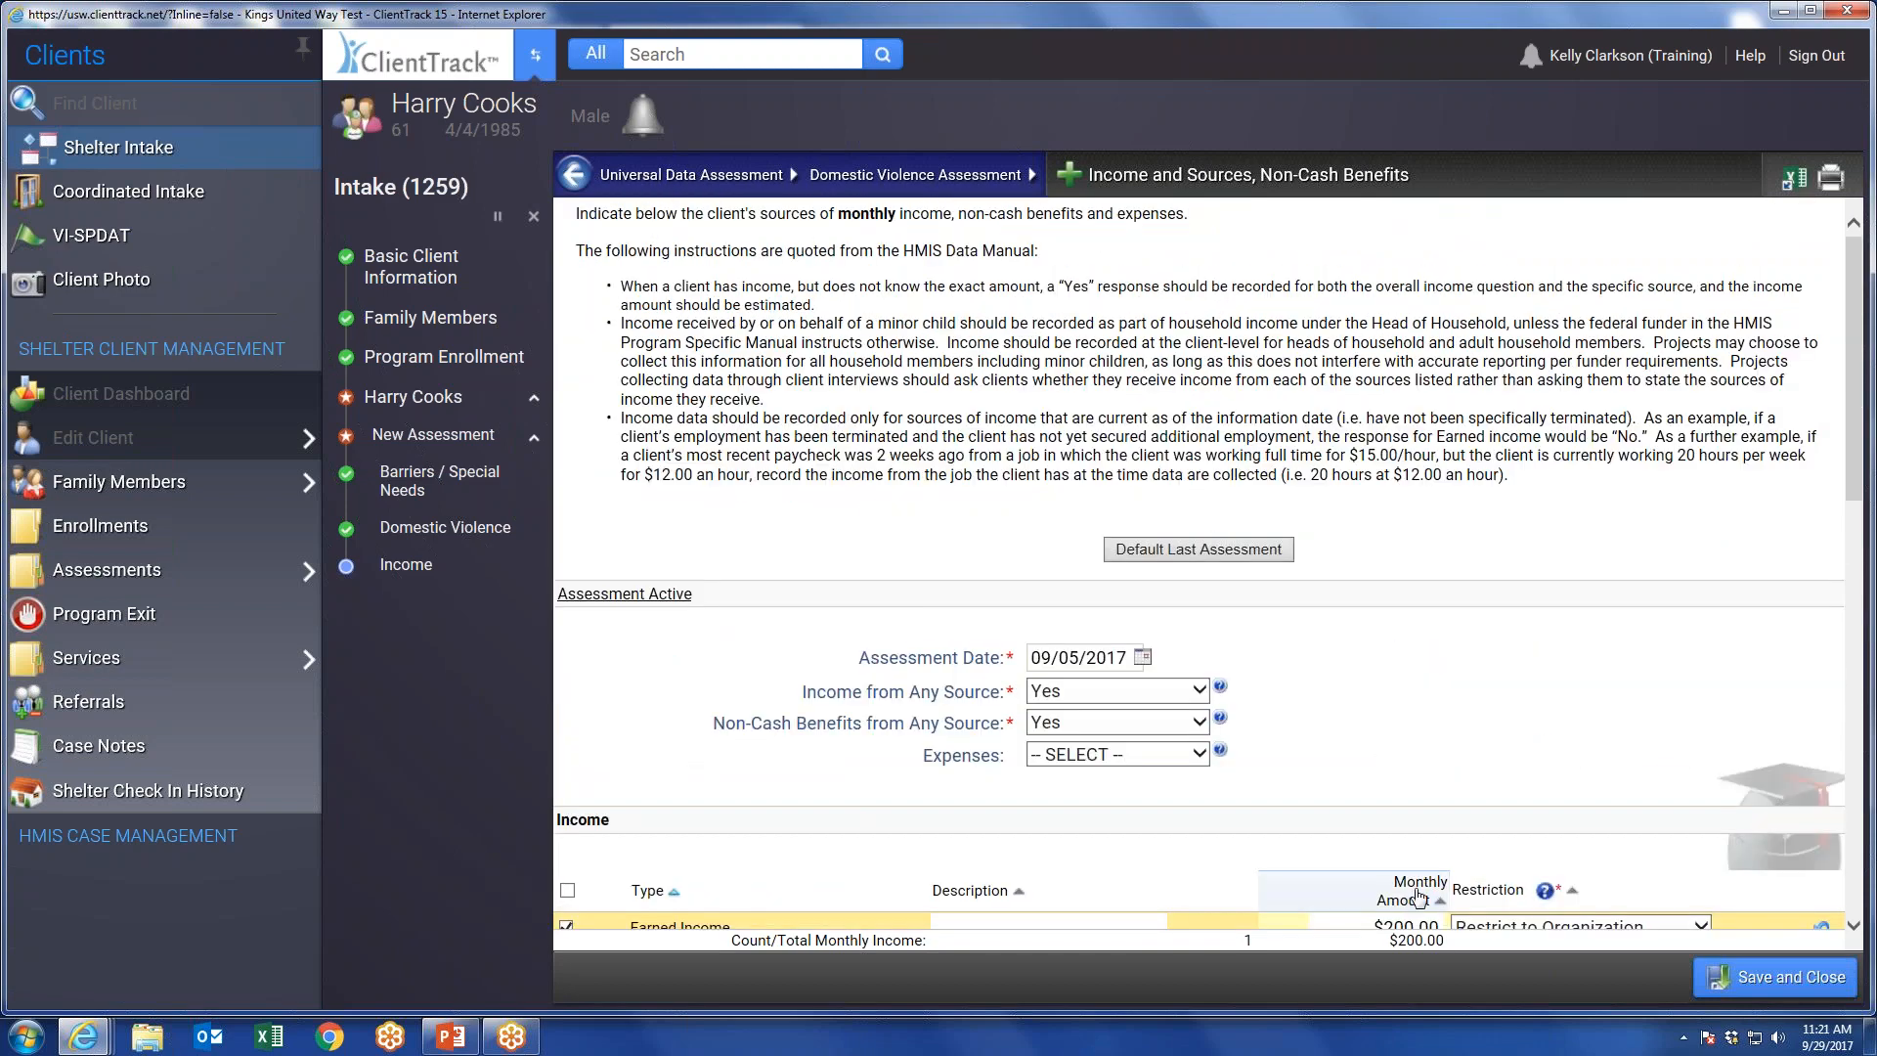
{"action": "scroll", "coordinate": [1502, 723], "scroll_direction": "down", "scroll_amount": 1}
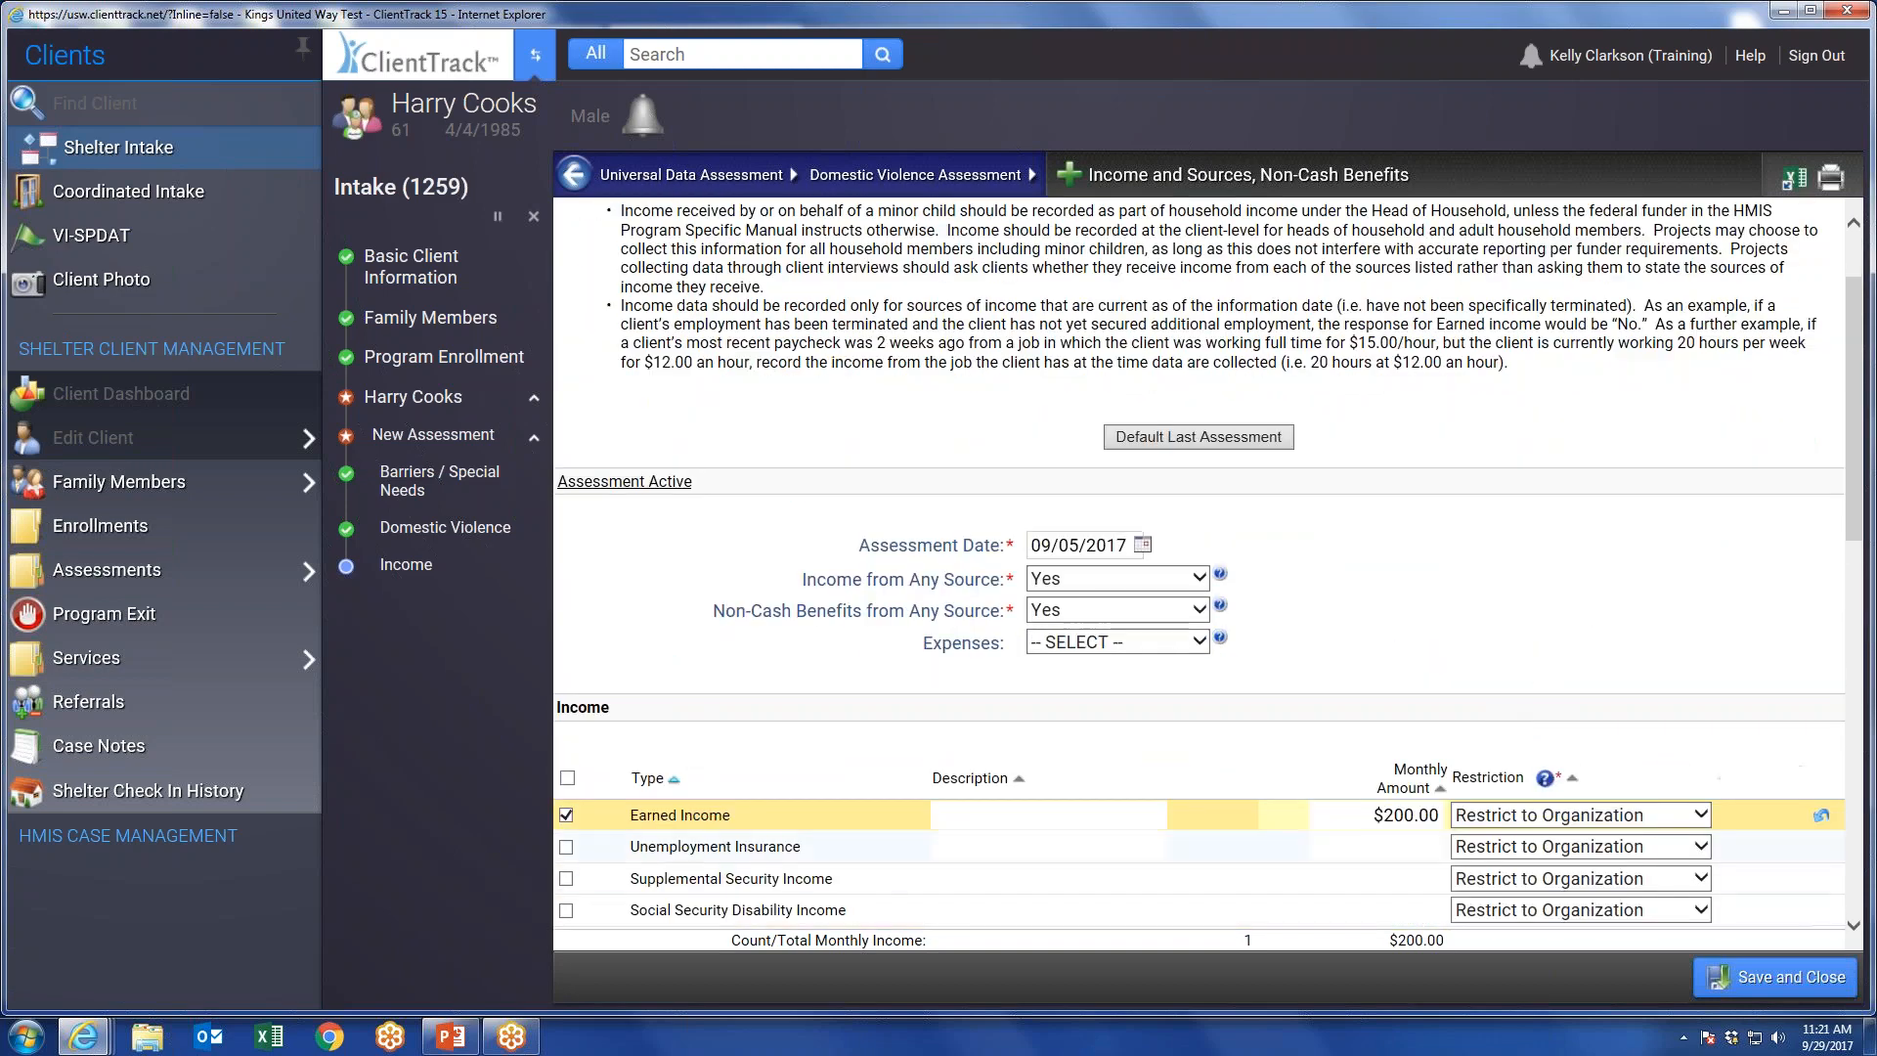
{"action": "scroll", "coordinate": [1444, 821], "scroll_direction": "up", "scroll_amount": 1}
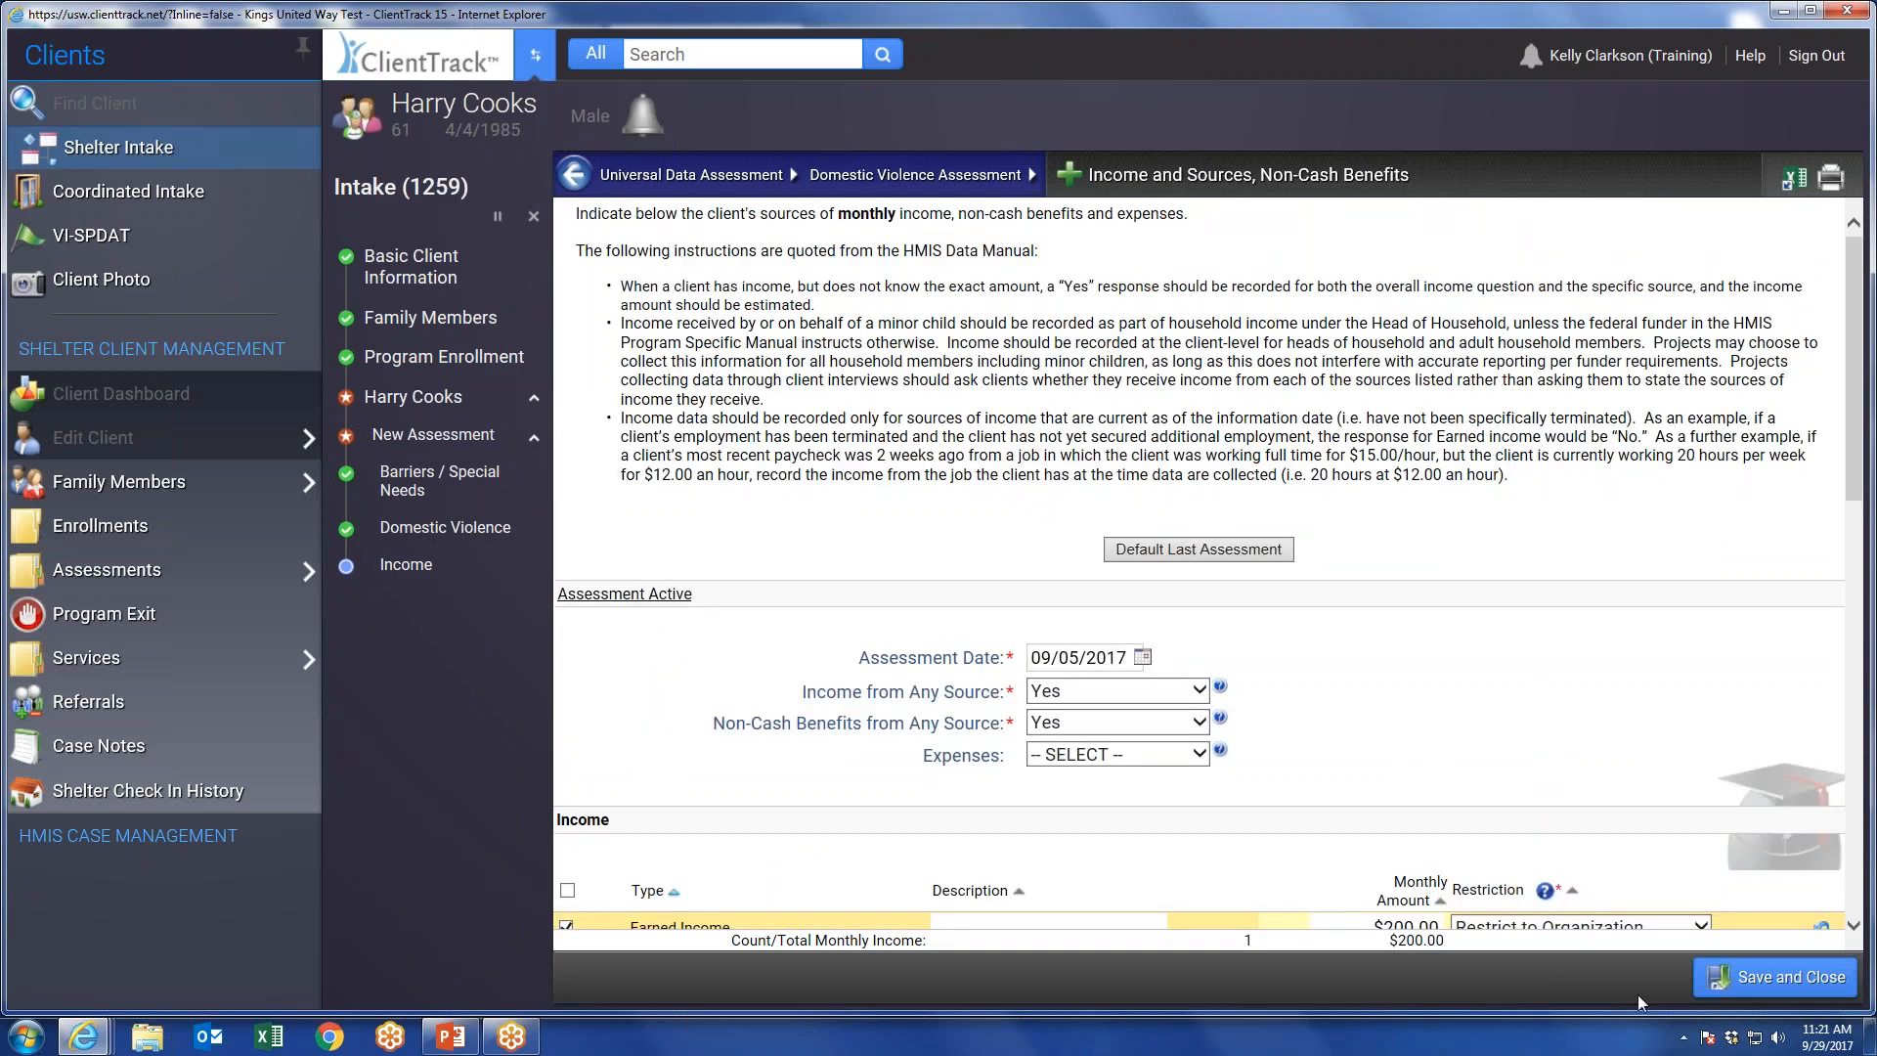
{"action": "left_click", "coordinate": [1773, 982]}
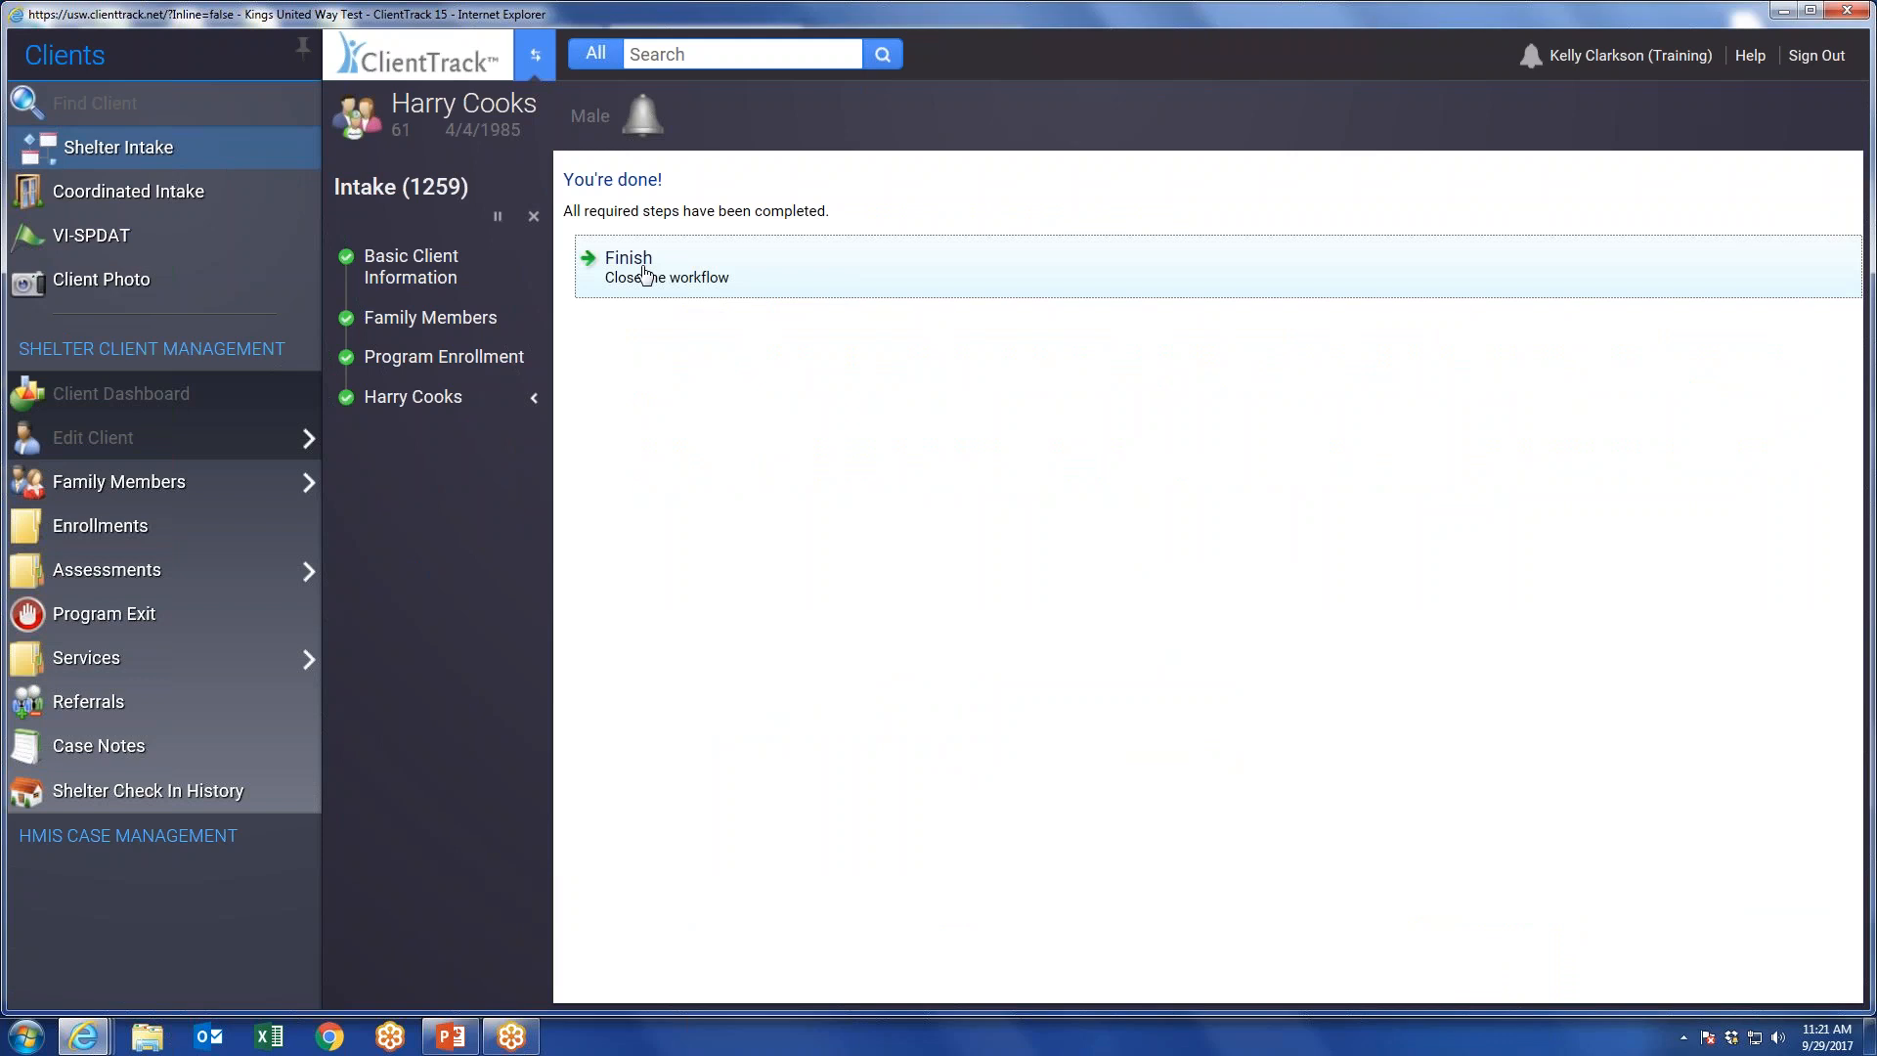
{"action": "left_click", "coordinate": [644, 274]}
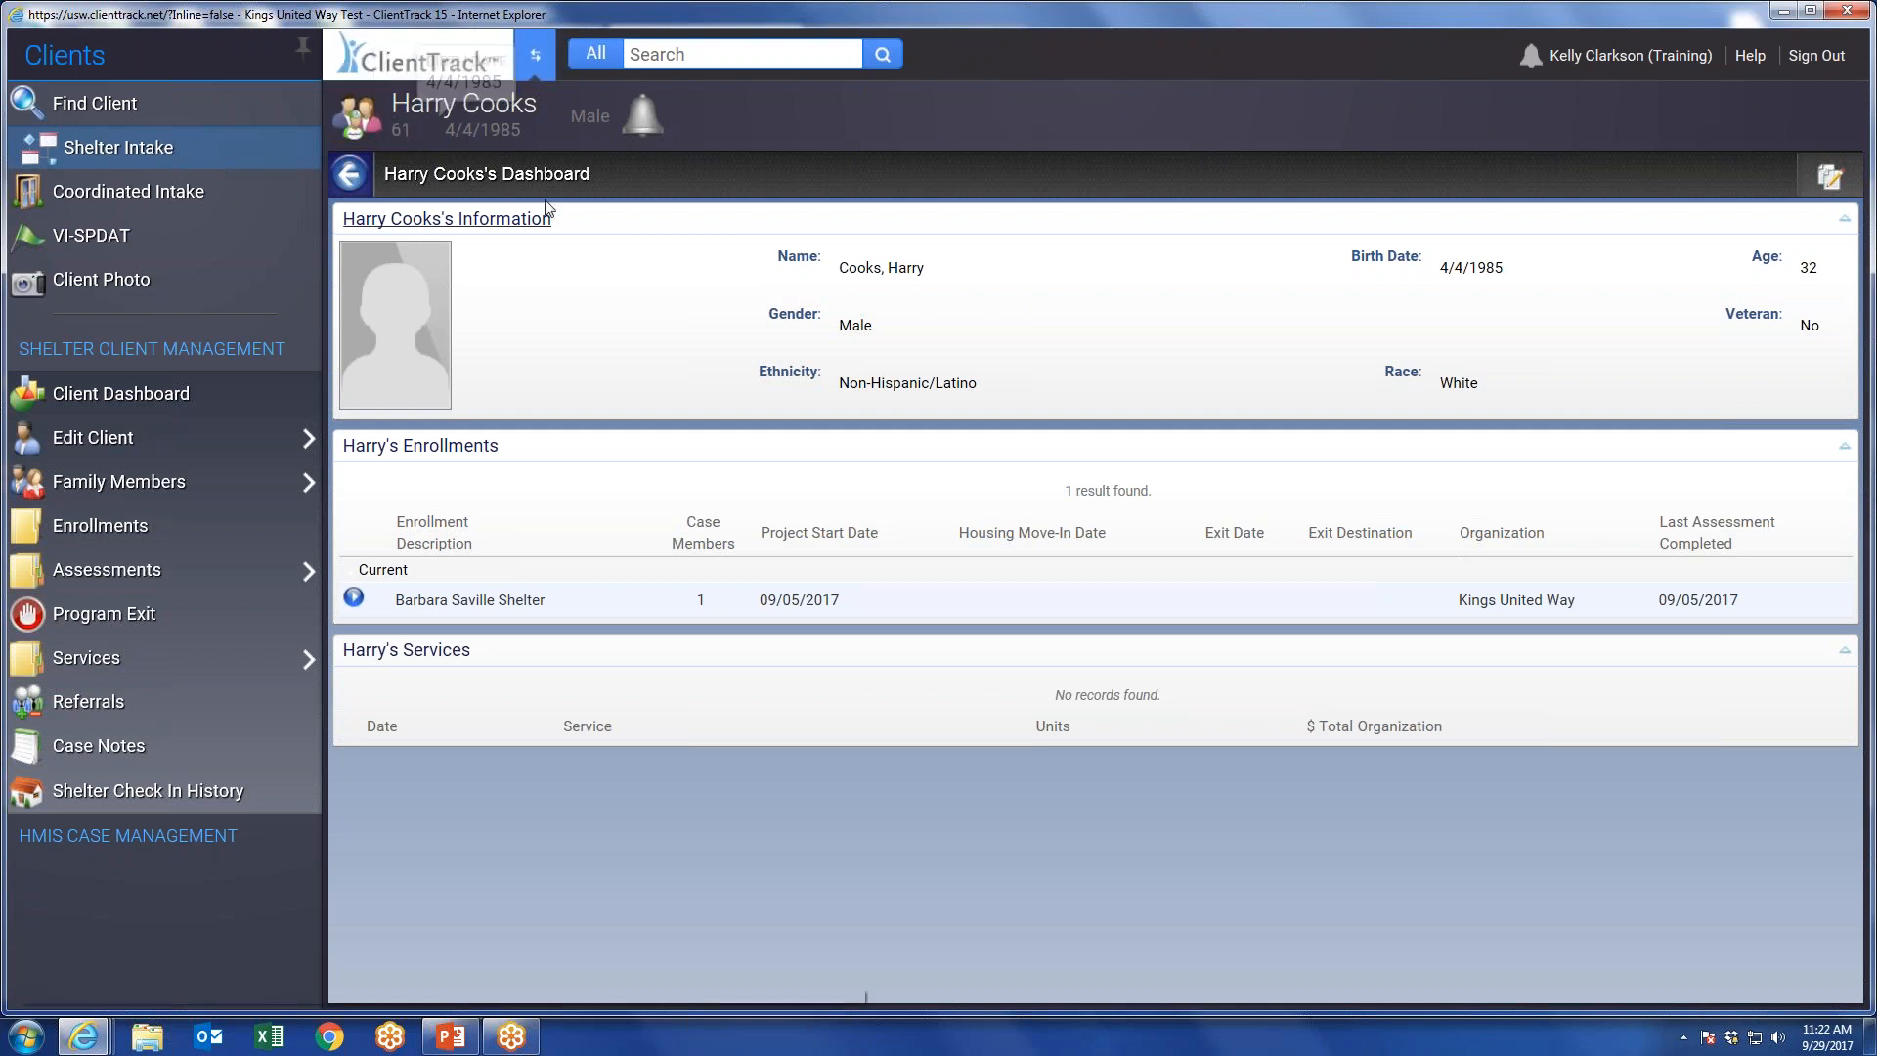
Check the client's notifications and family members from the client header.
{"action": "left_click", "coordinate": [644, 132]}
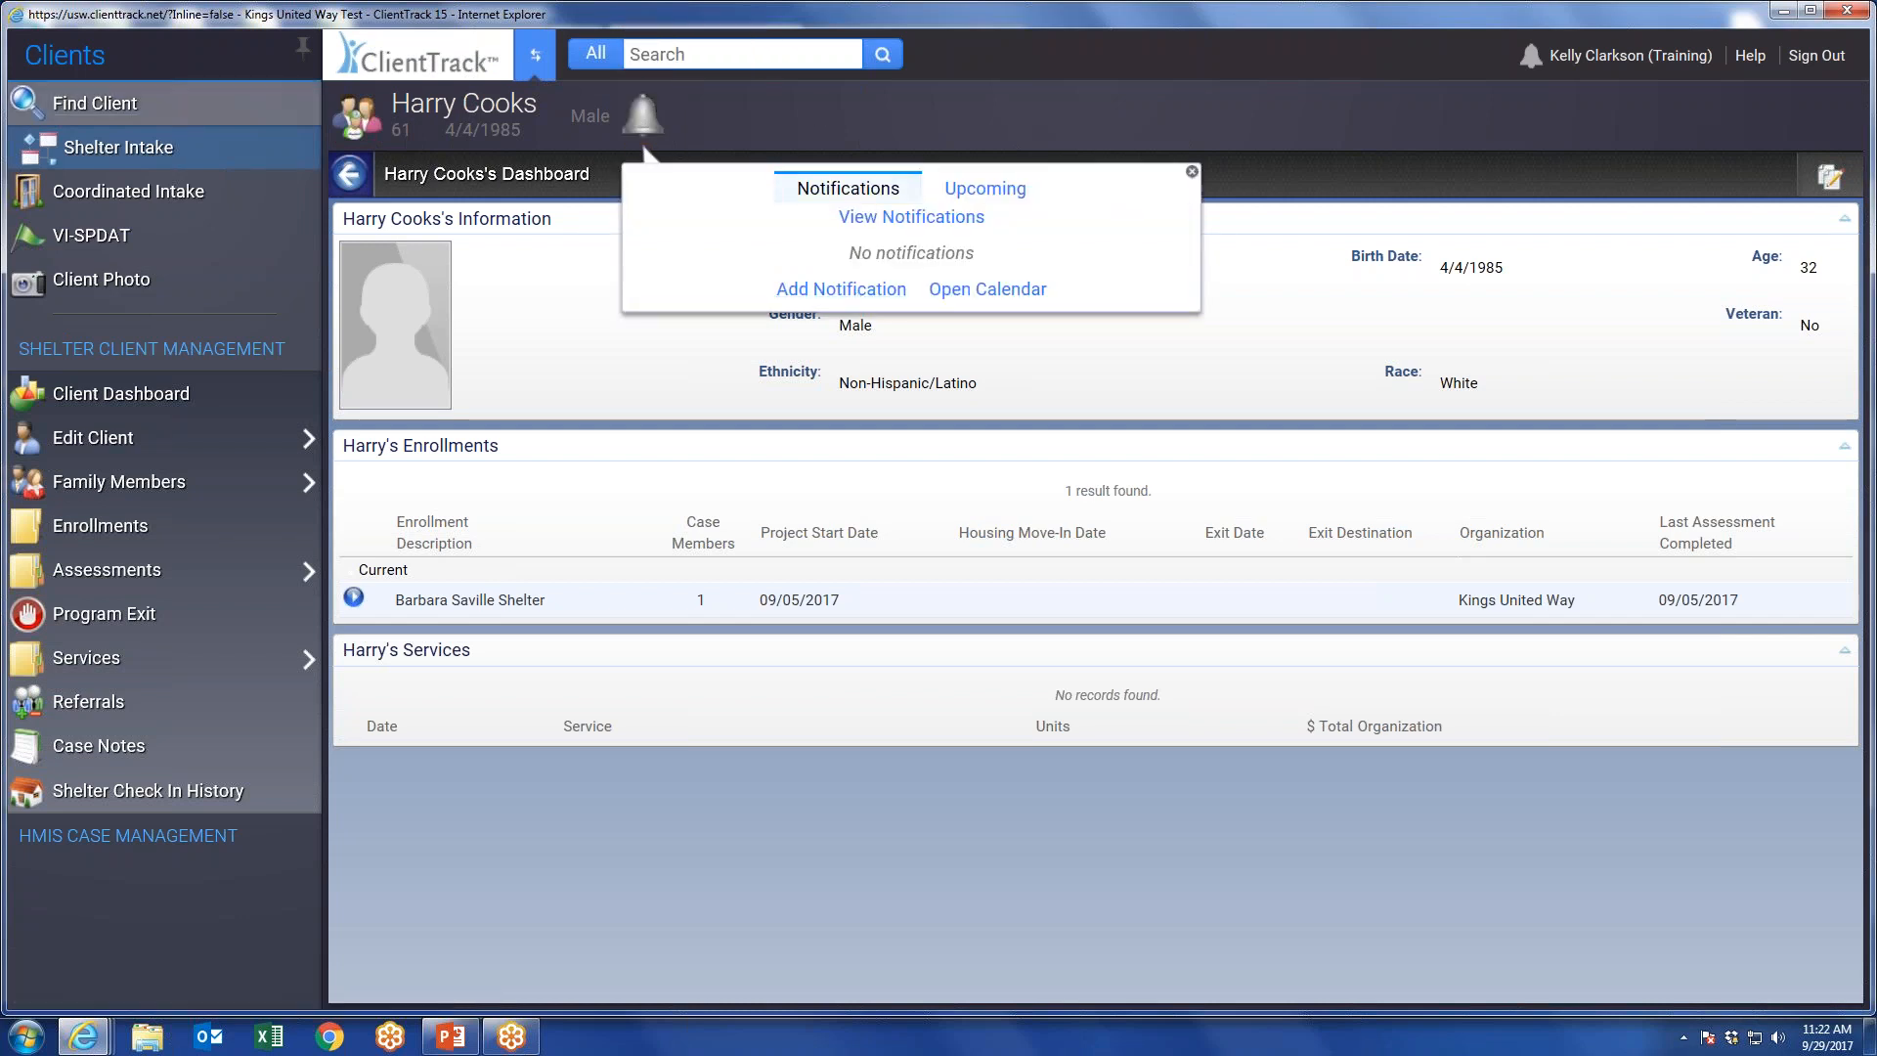
{"action": "left_click", "coordinate": [358, 105]}
{"action": "left_click", "coordinate": [1192, 171]}
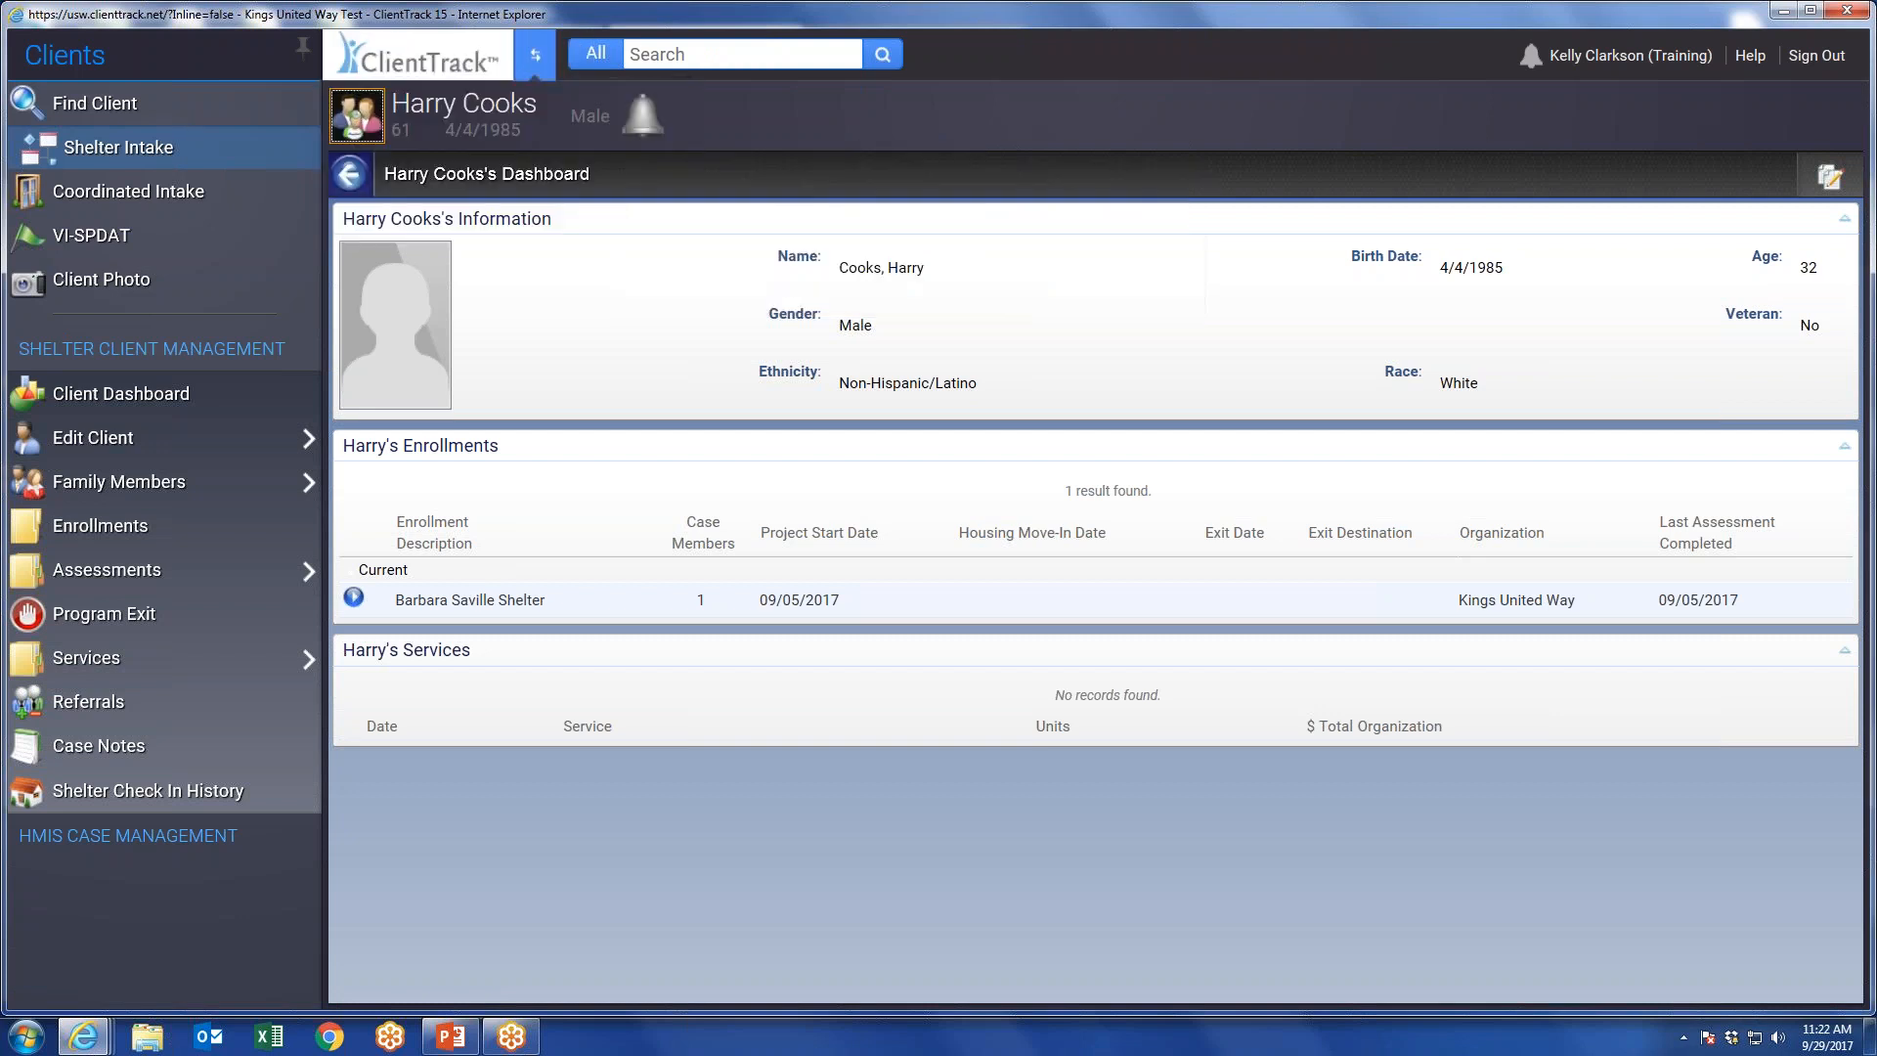
{"action": "left_click", "coordinate": [364, 115]}
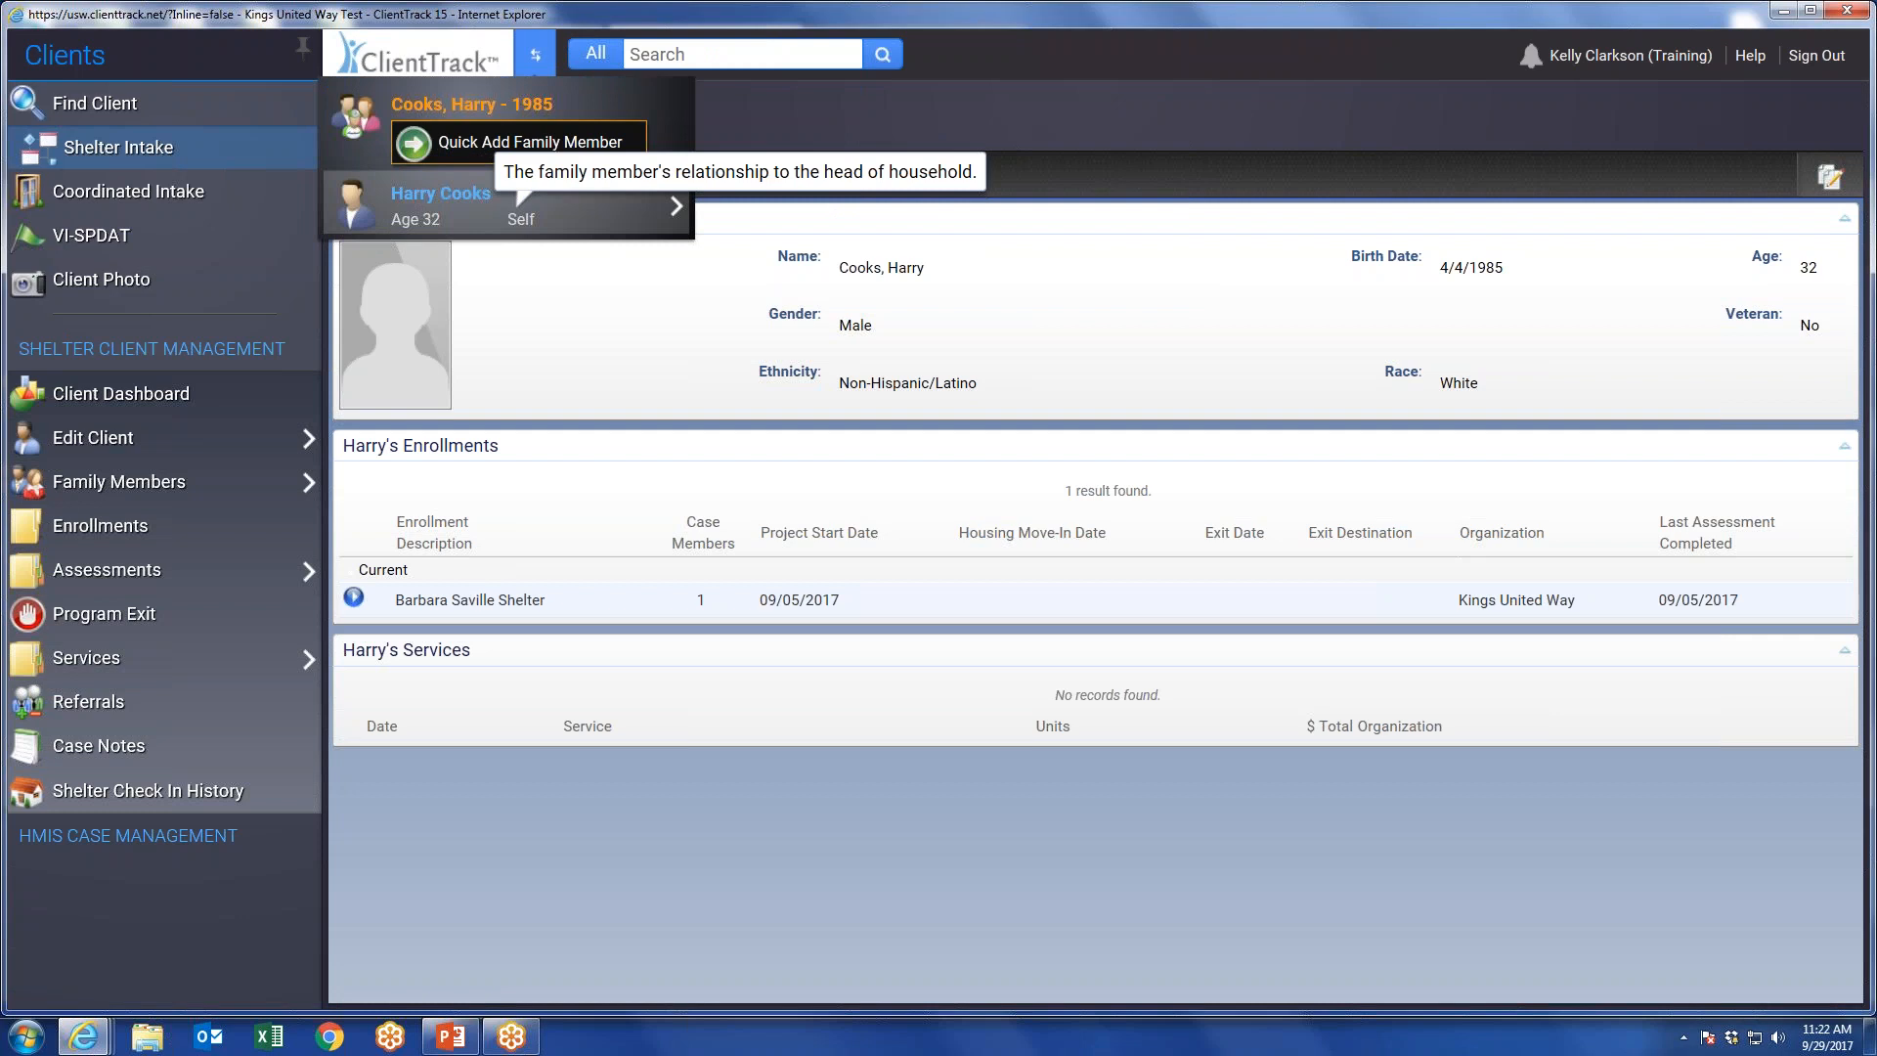
{"action": "mouse_move", "coordinate": [518, 210]}
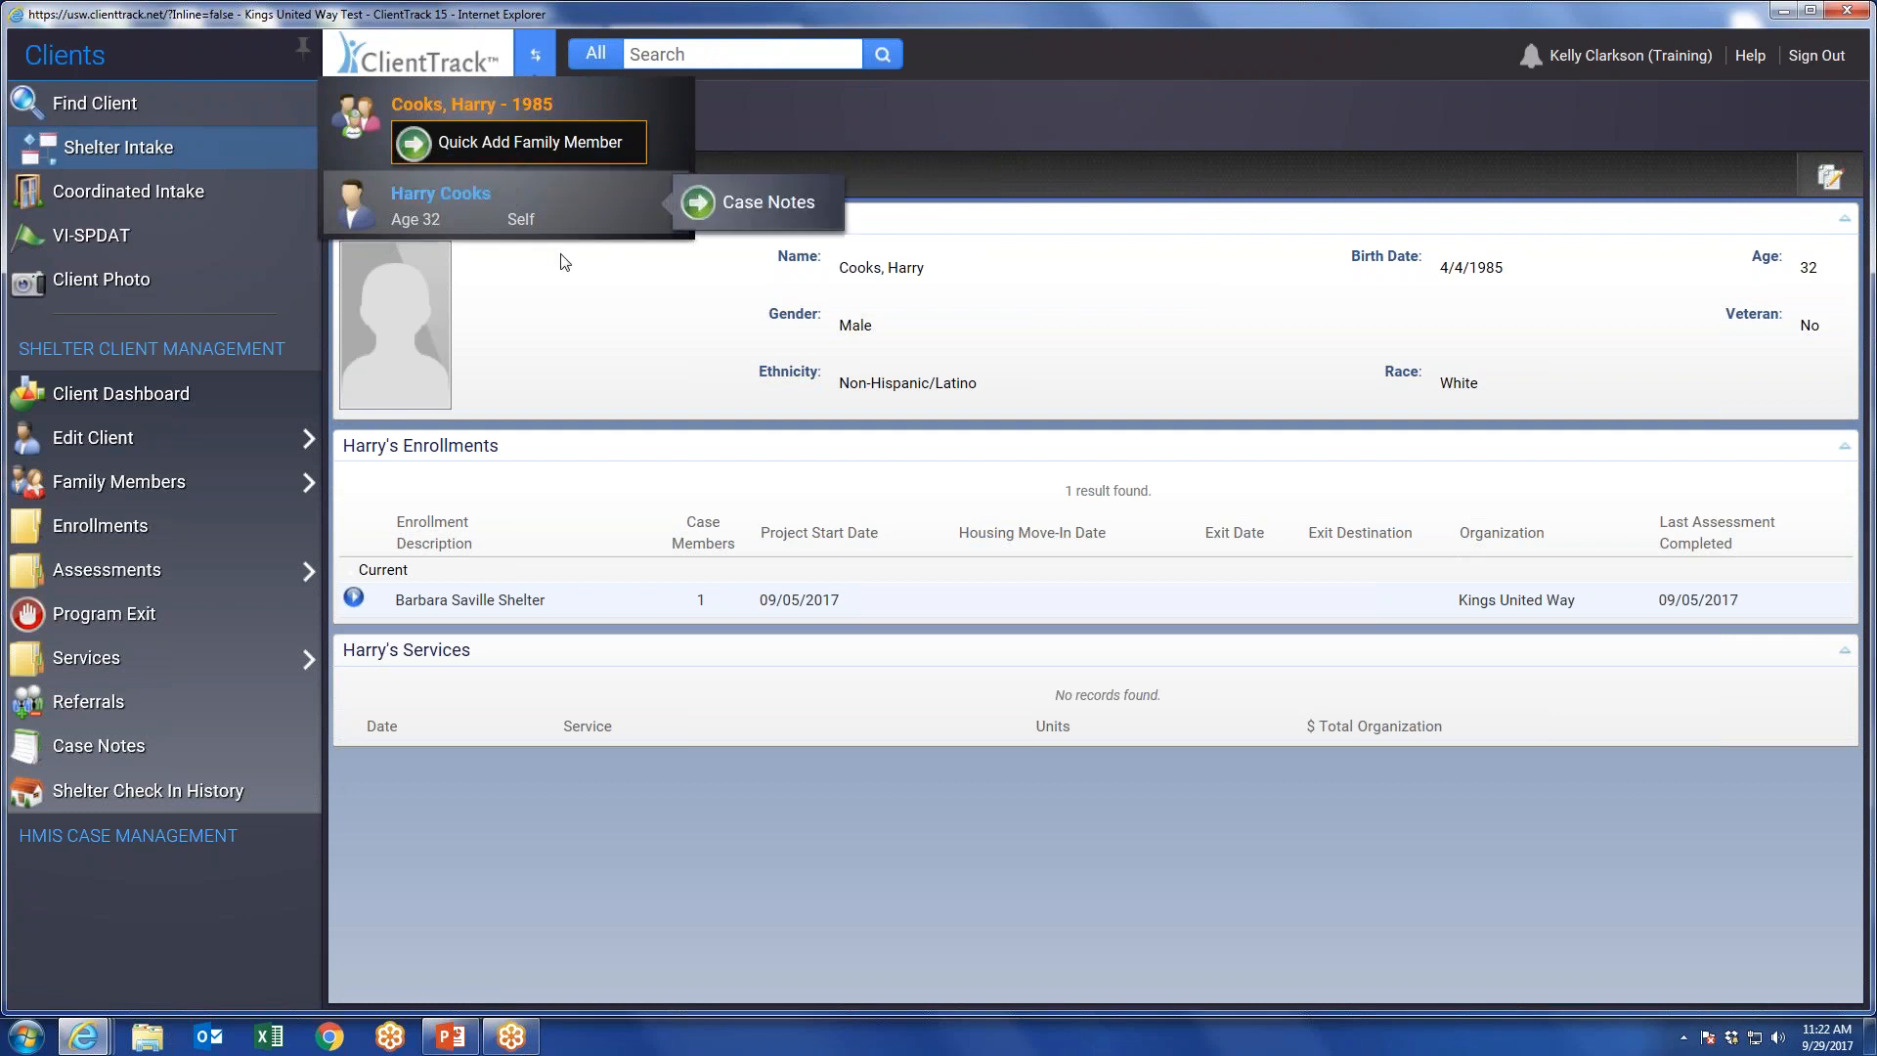
{"action": "left_click", "coordinate": [771, 115]}
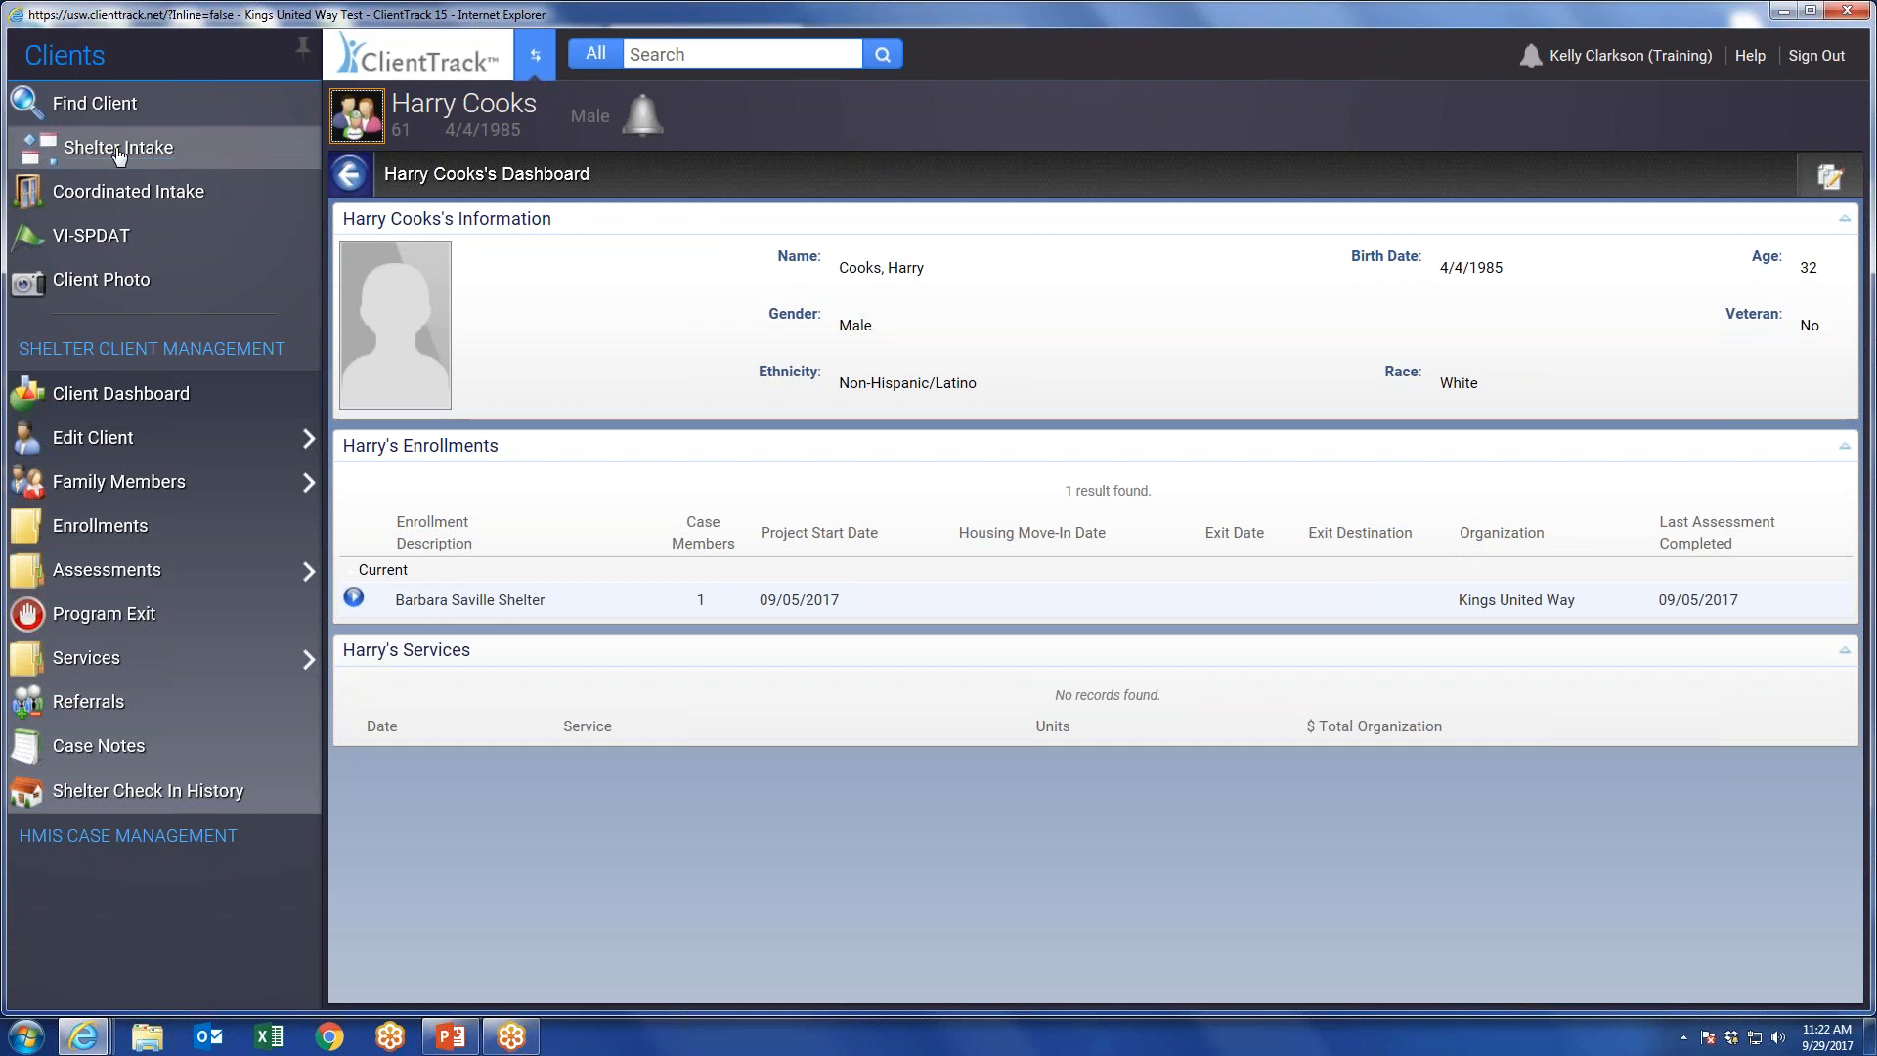
{"action": "left_click", "coordinate": [185, 156]}
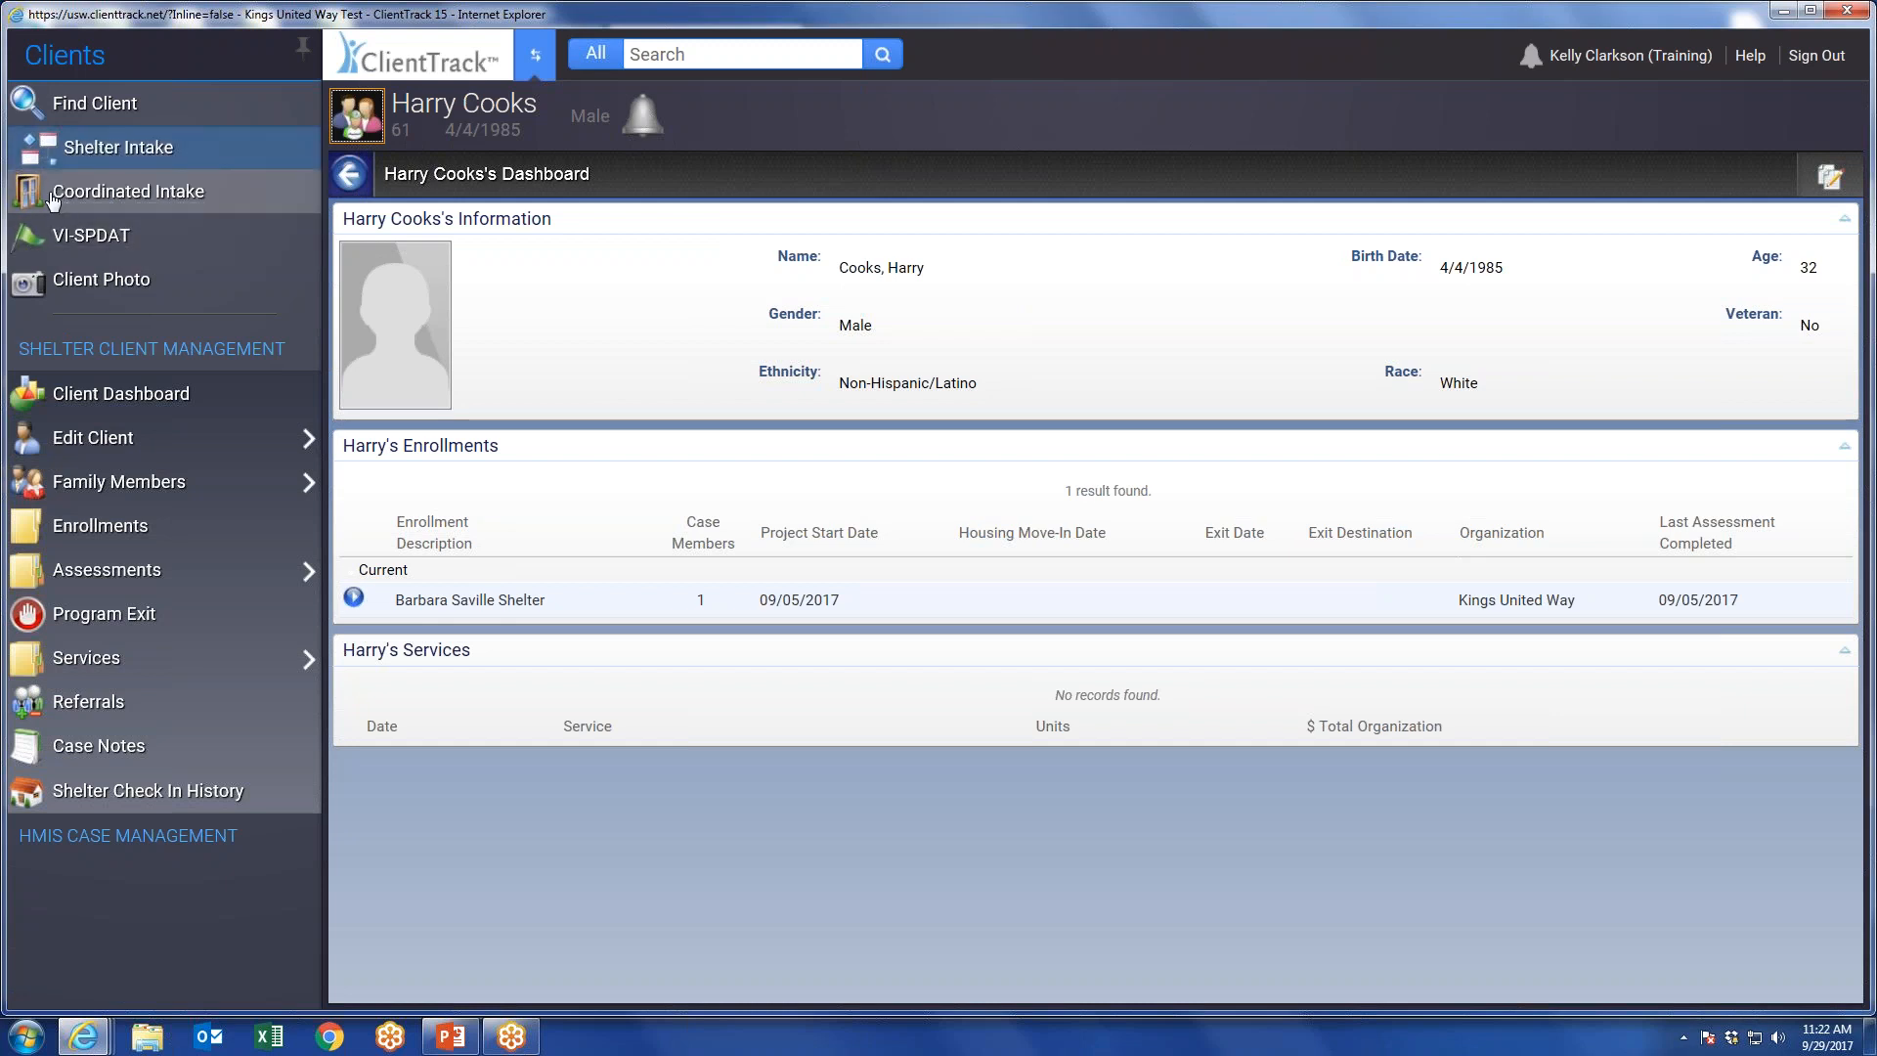
{"action": "left_click", "coordinate": [166, 193]}
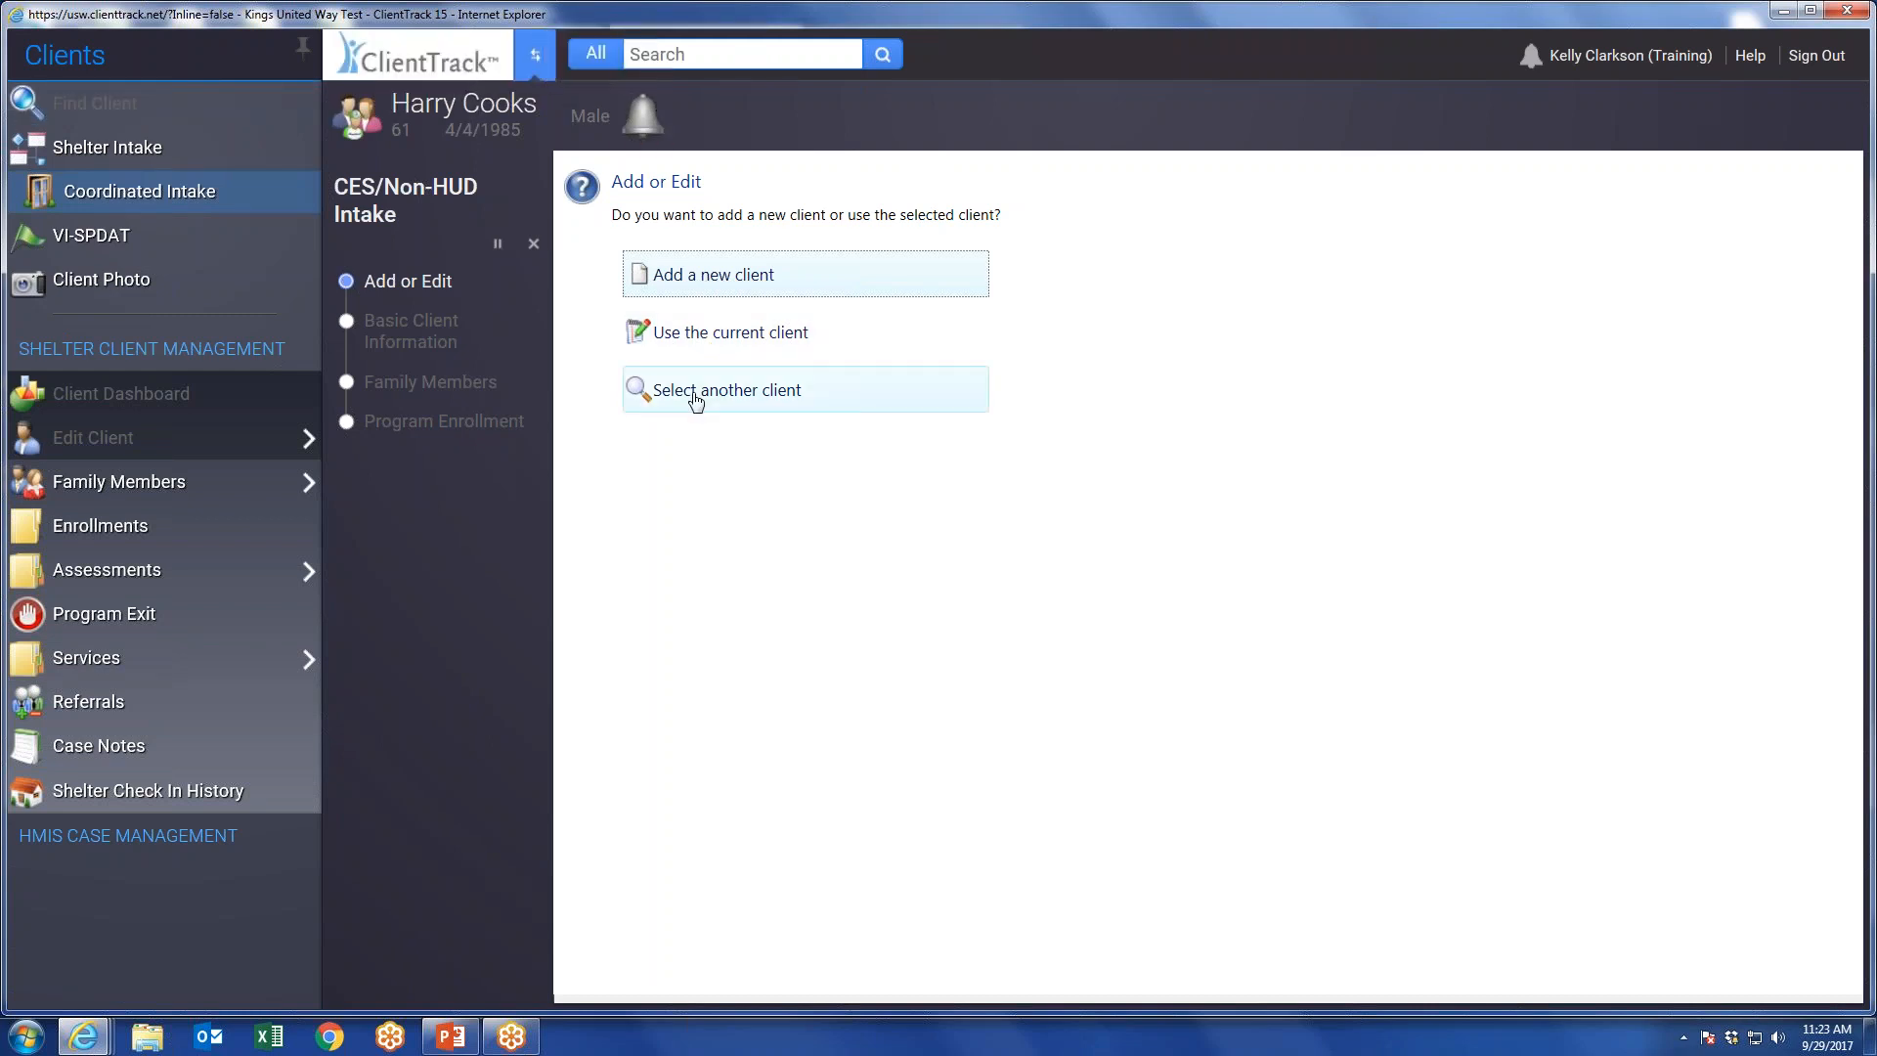
{"action": "left_click", "coordinate": [533, 245]}
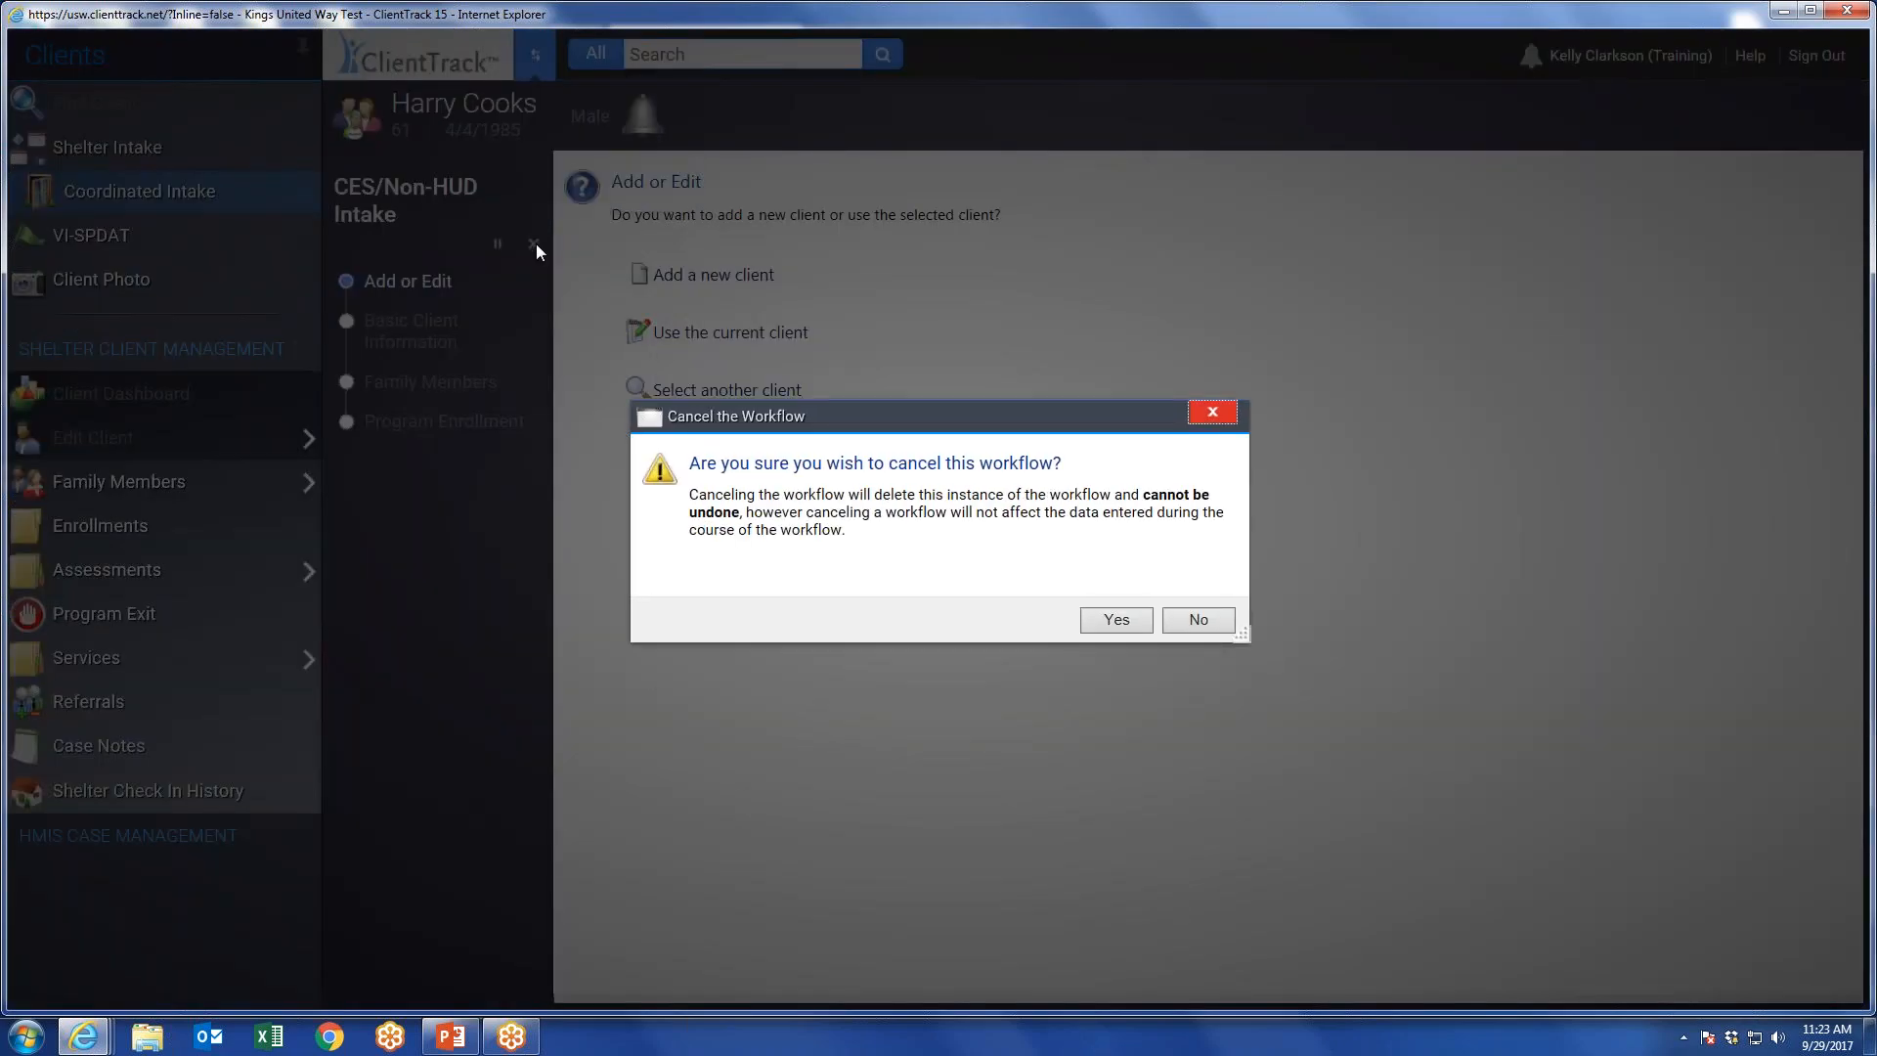
{"action": "left_click", "coordinate": [1112, 620]}
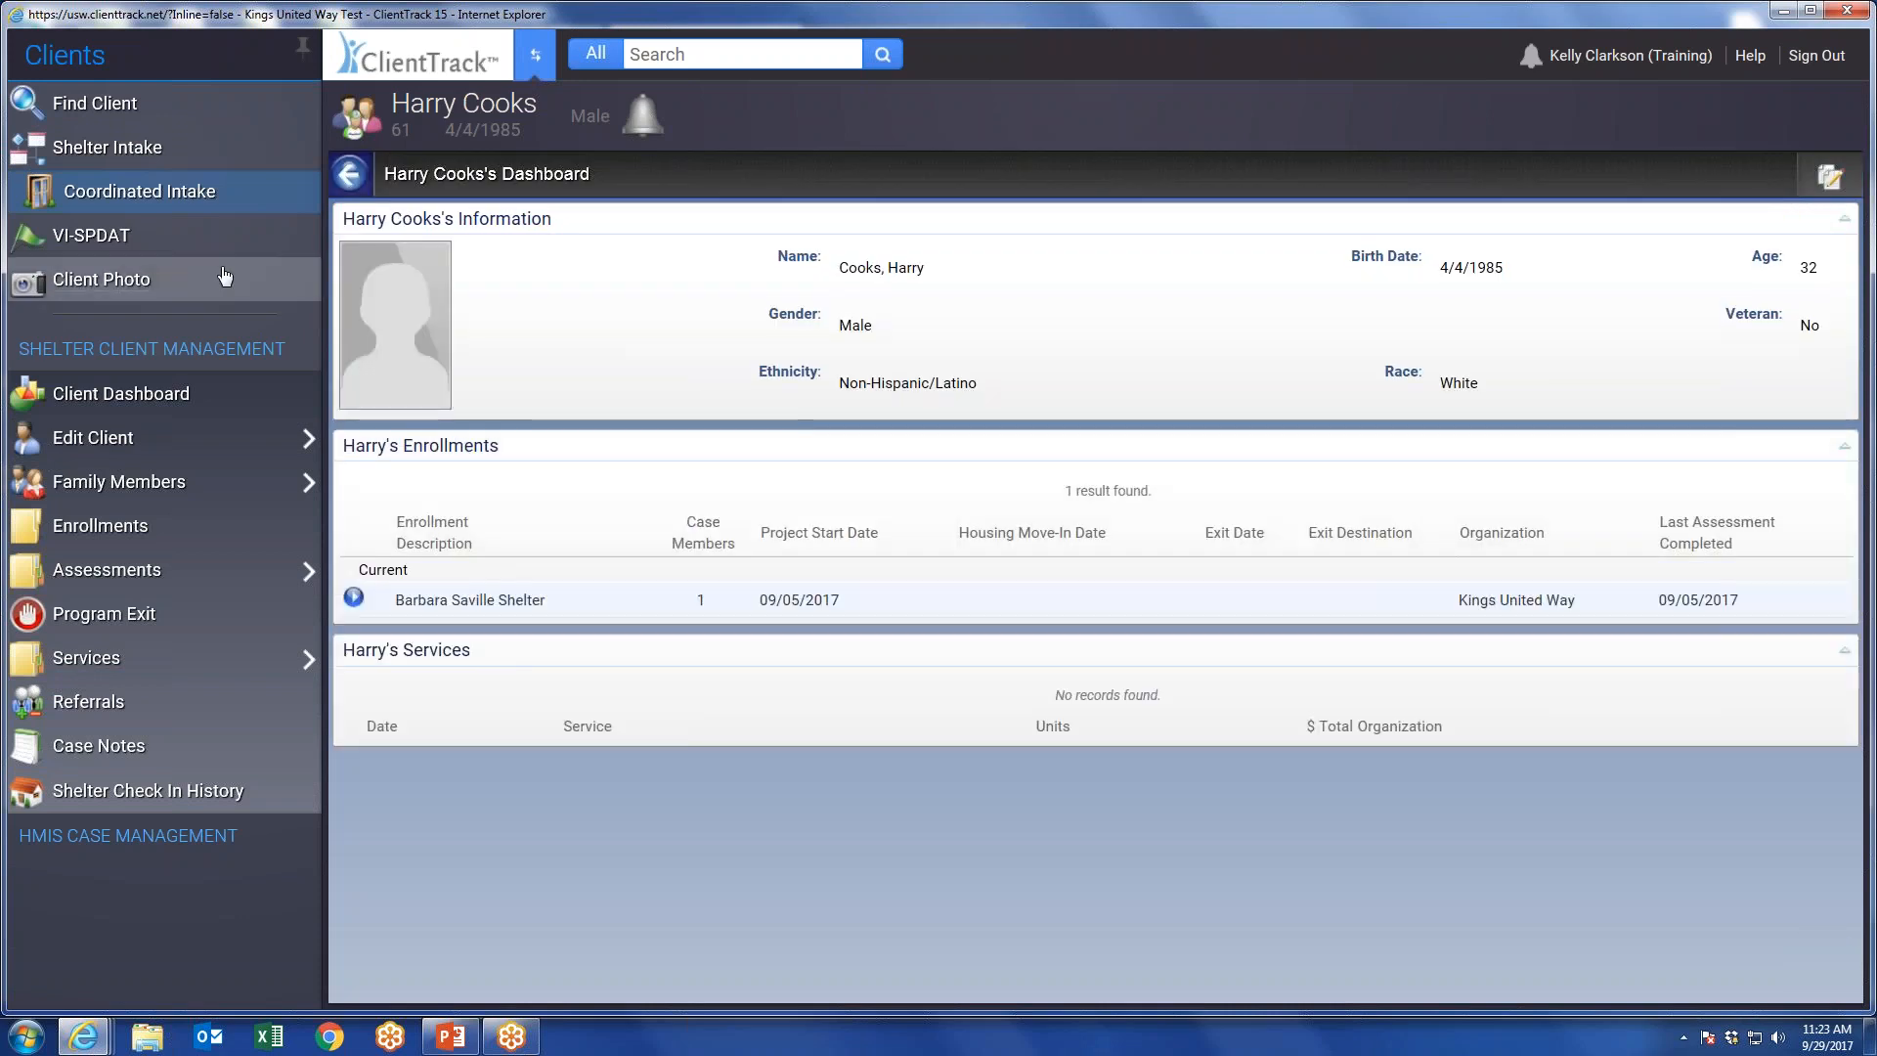
Open the client's VI-SPDAT history and expand the HMIS Case Management section.
{"action": "left_click", "coordinate": [93, 239]}
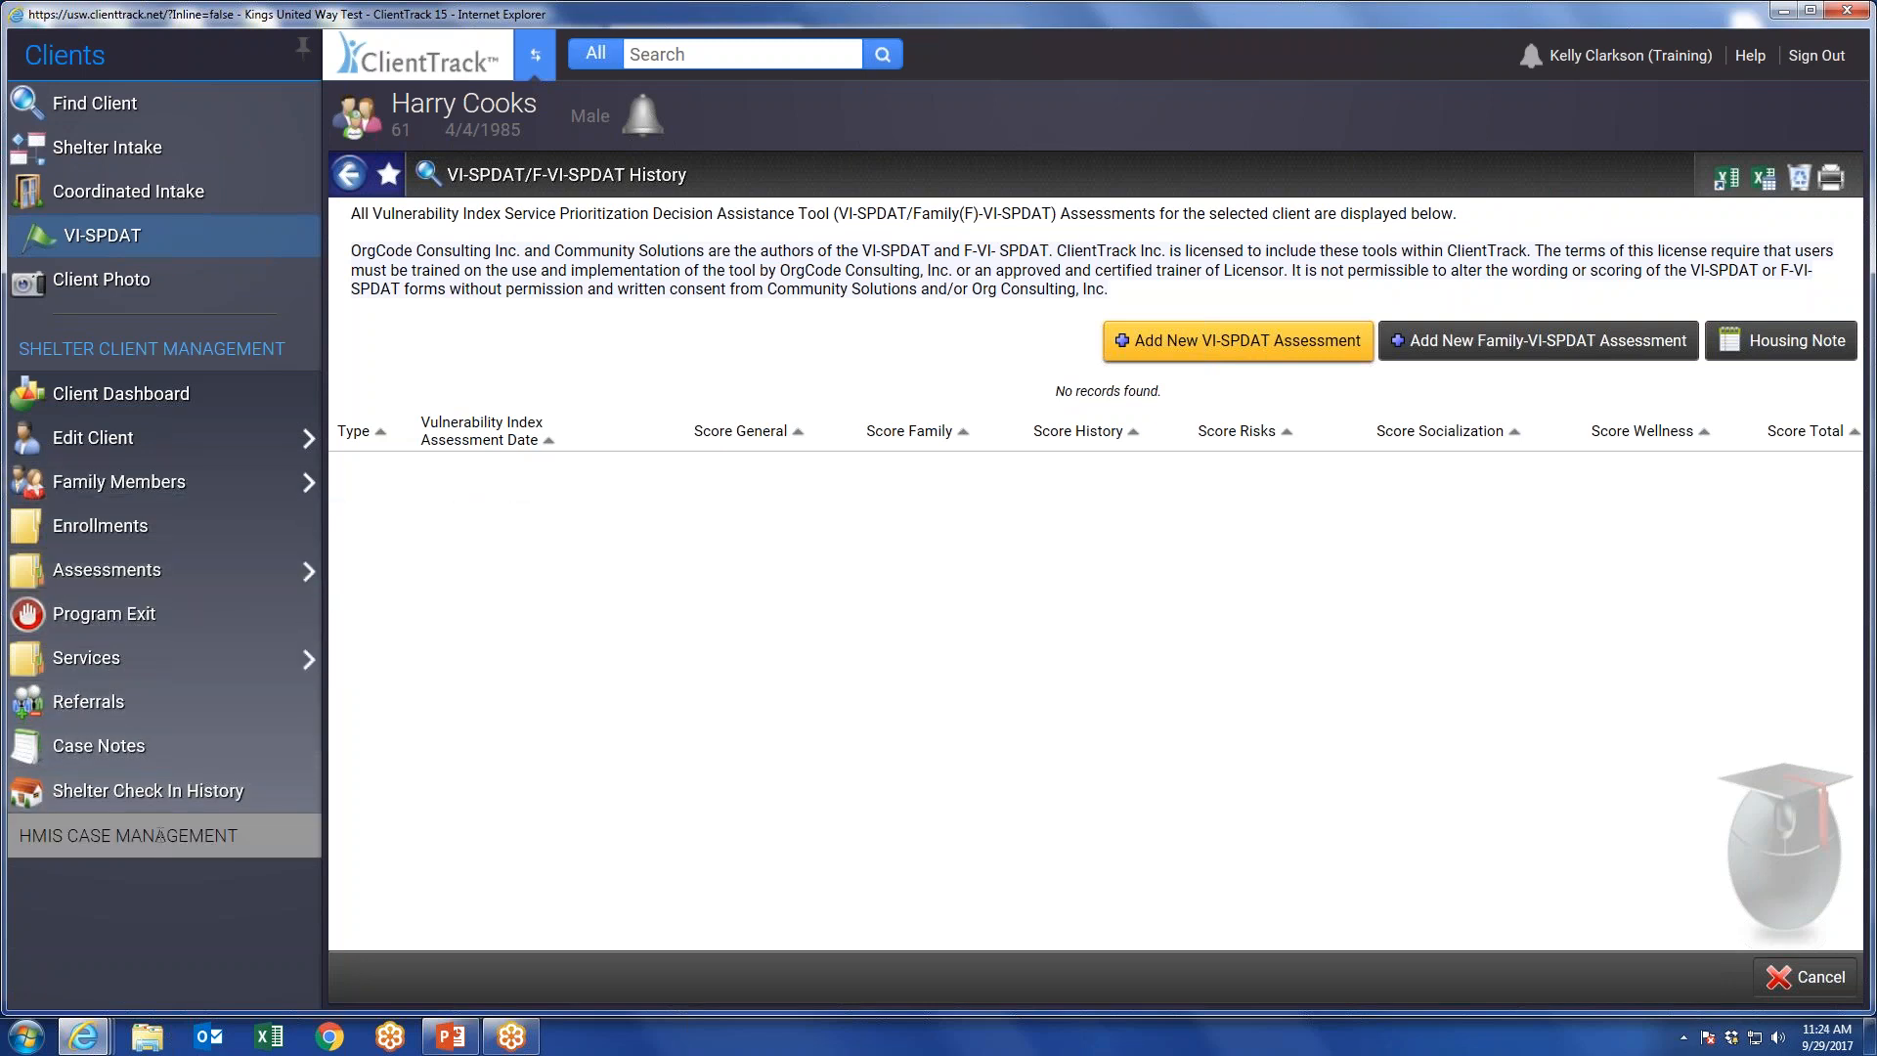
{"action": "left_click", "coordinate": [127, 835]}
{"action": "mouse_move", "coordinate": [179, 626]}
{"action": "mouse_move", "coordinate": [391, 777]}
{"action": "left_click", "coordinate": [745, 792]}
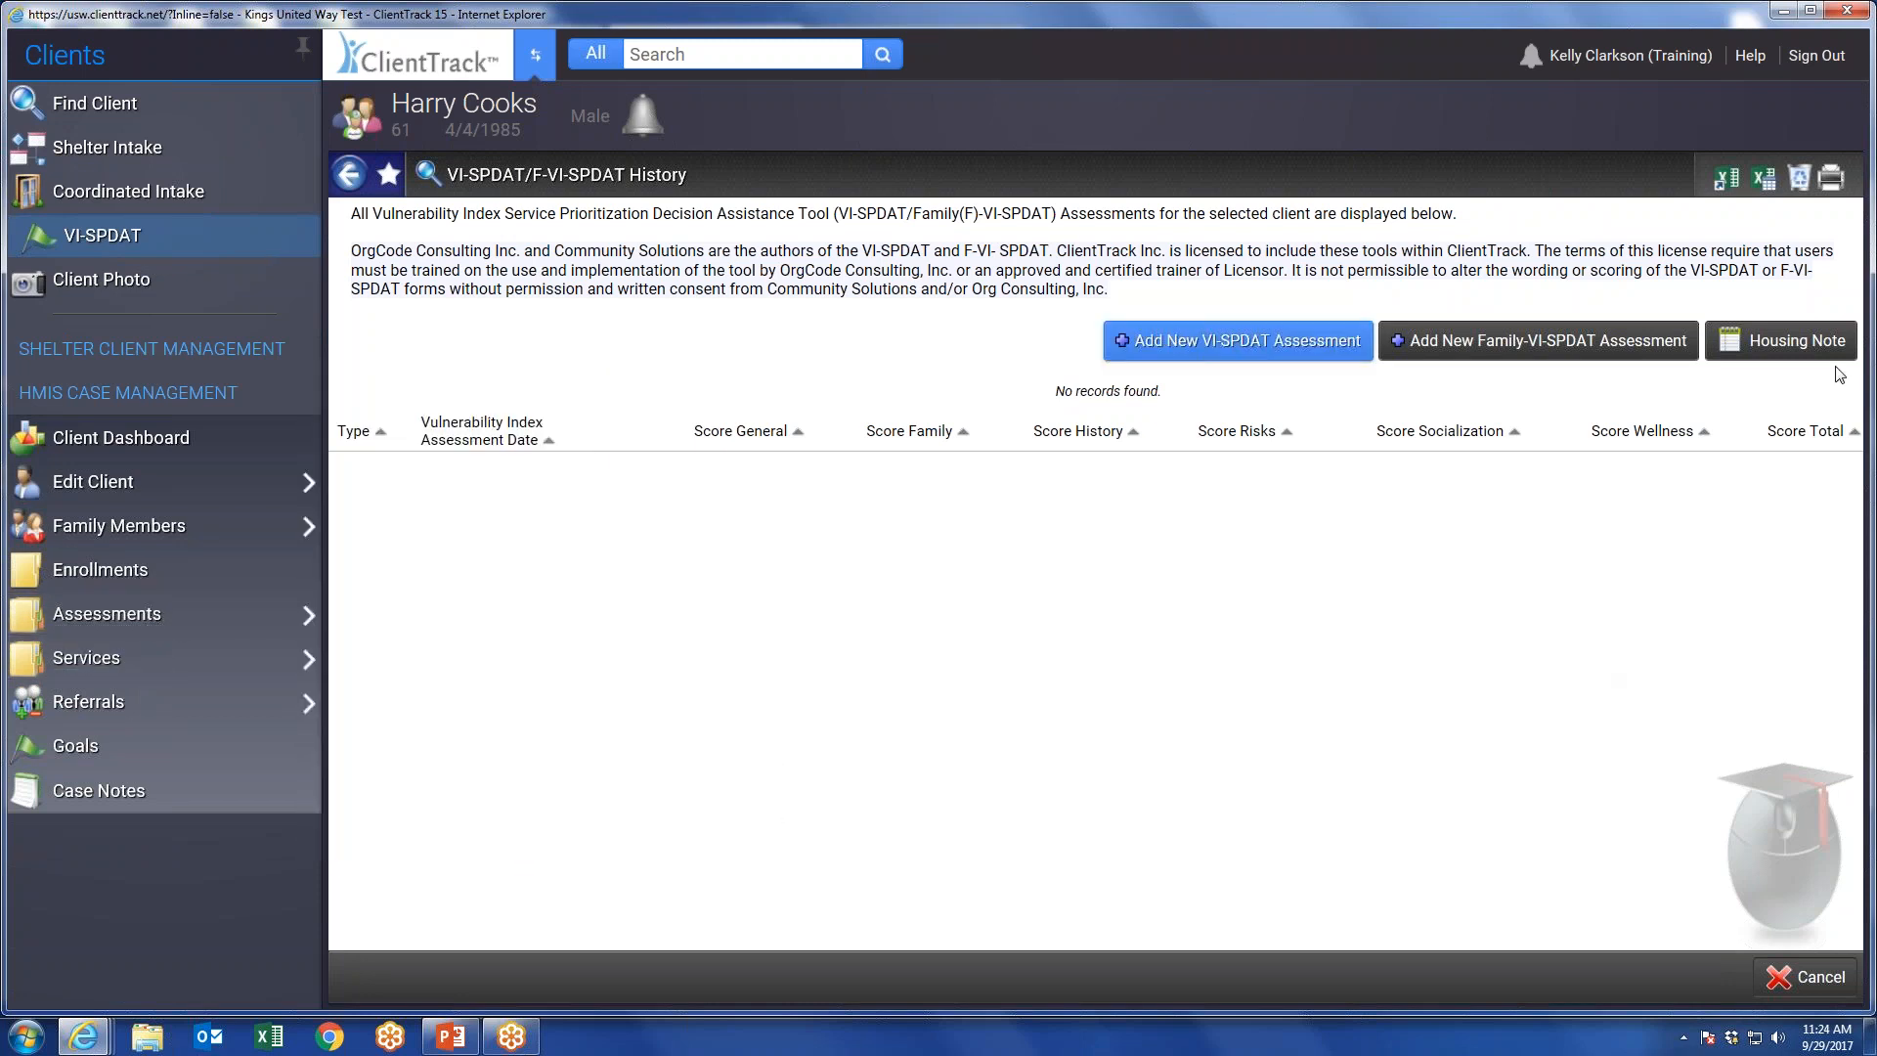
Look over the new housing note form and the client photo upload form, cancelling both.
{"action": "left_click", "coordinate": [1793, 338]}
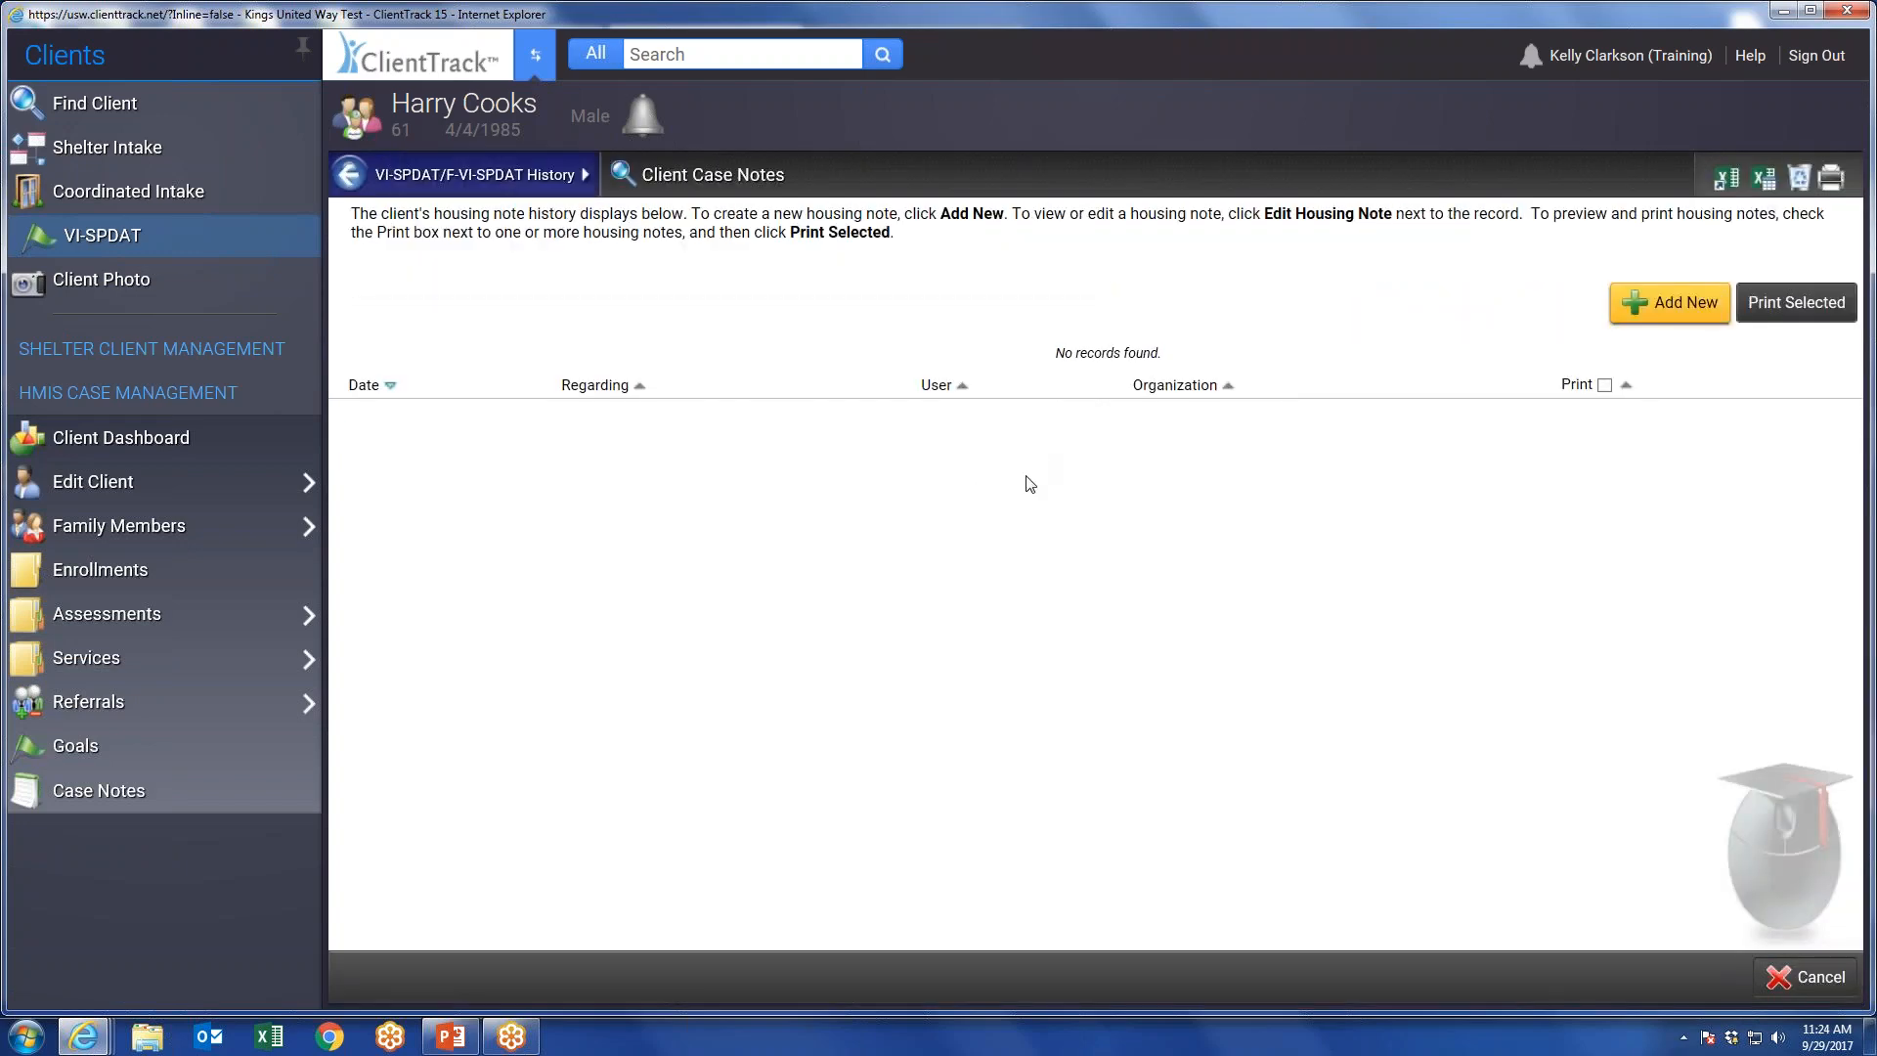
{"action": "left_click", "coordinate": [1646, 309]}
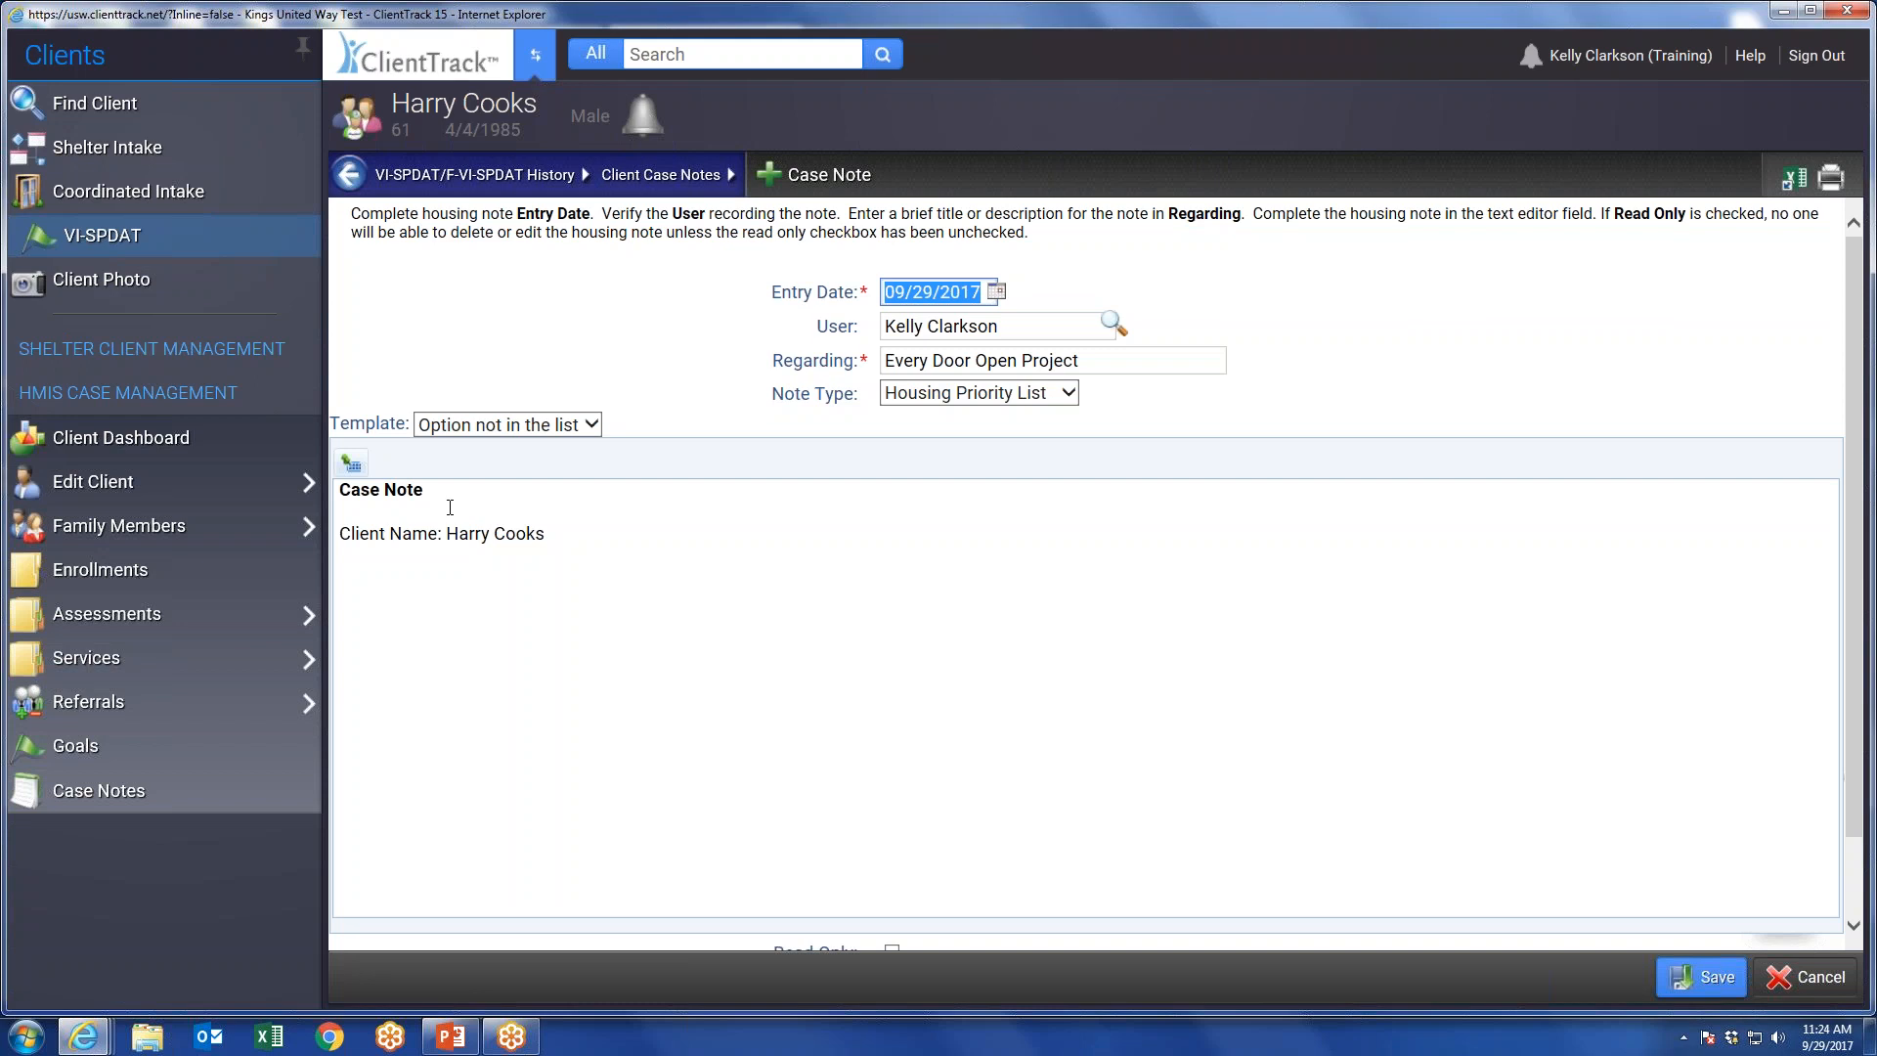
{"action": "left_click", "coordinate": [114, 244]}
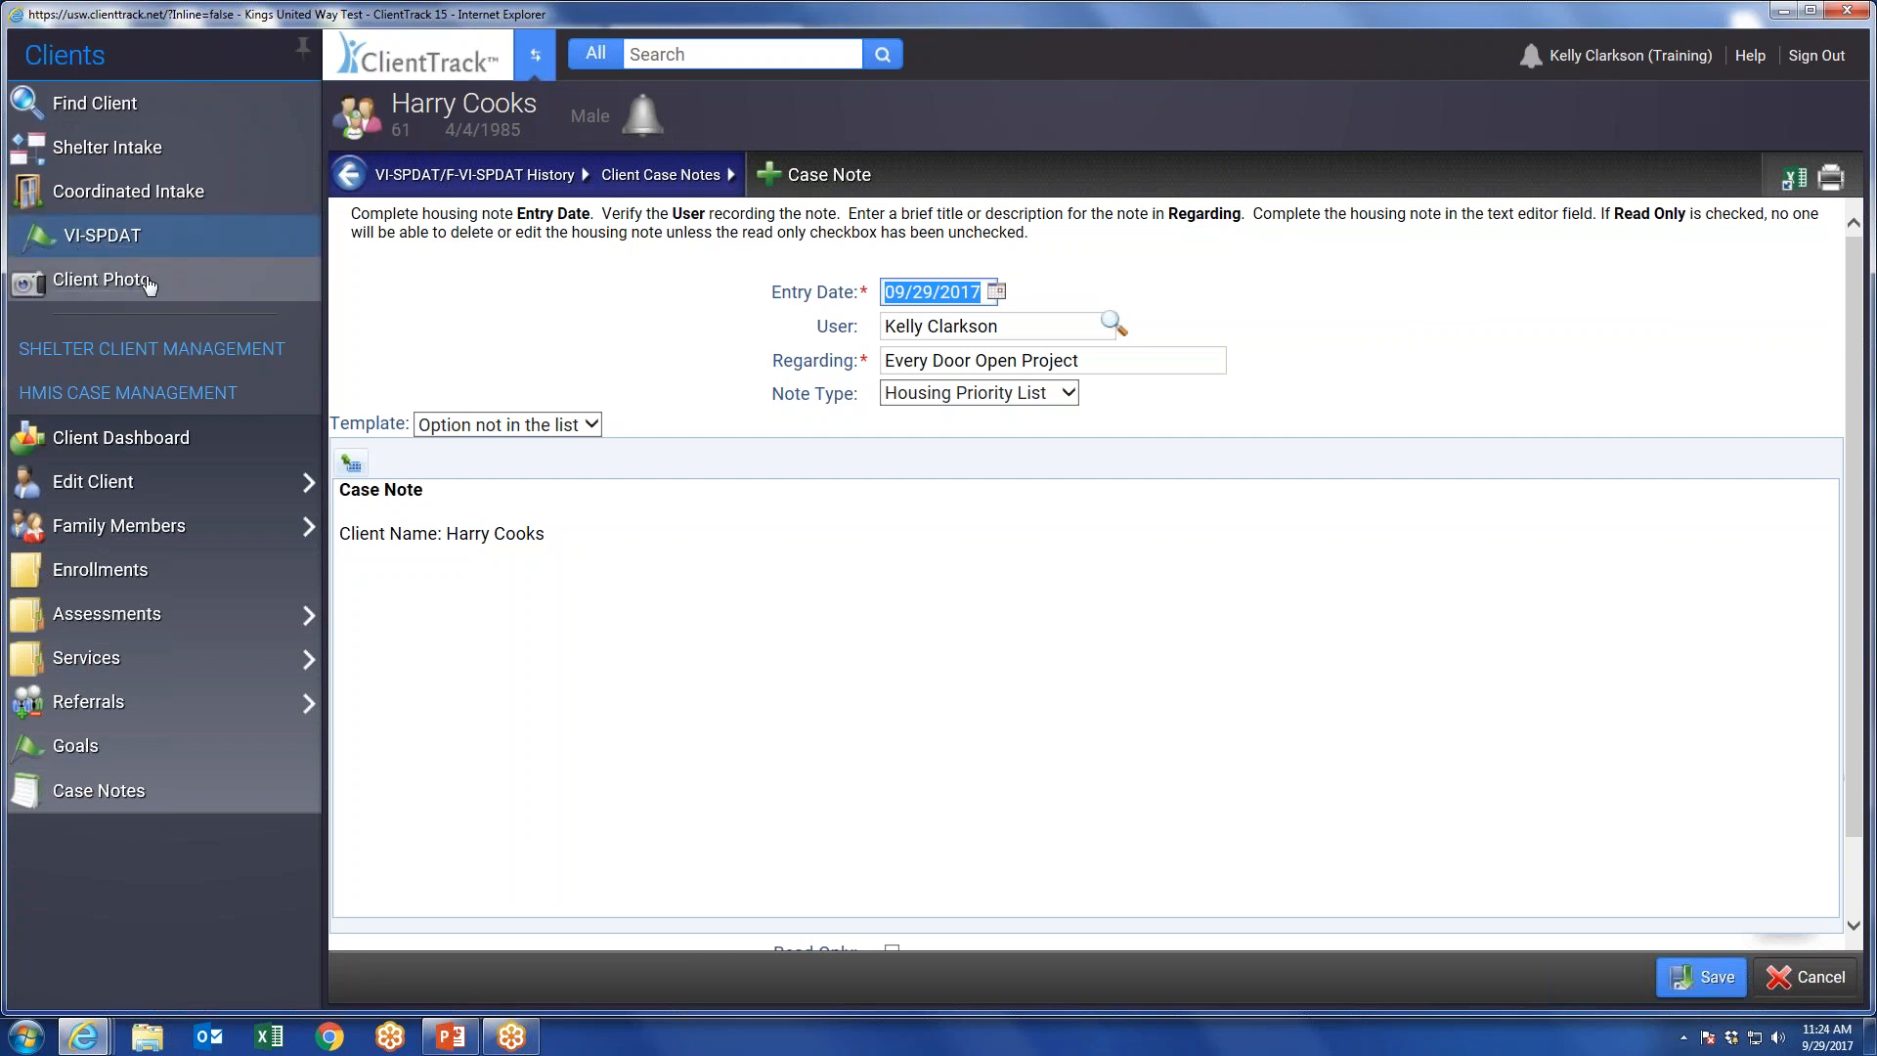
{"action": "left_click", "coordinate": [95, 282]}
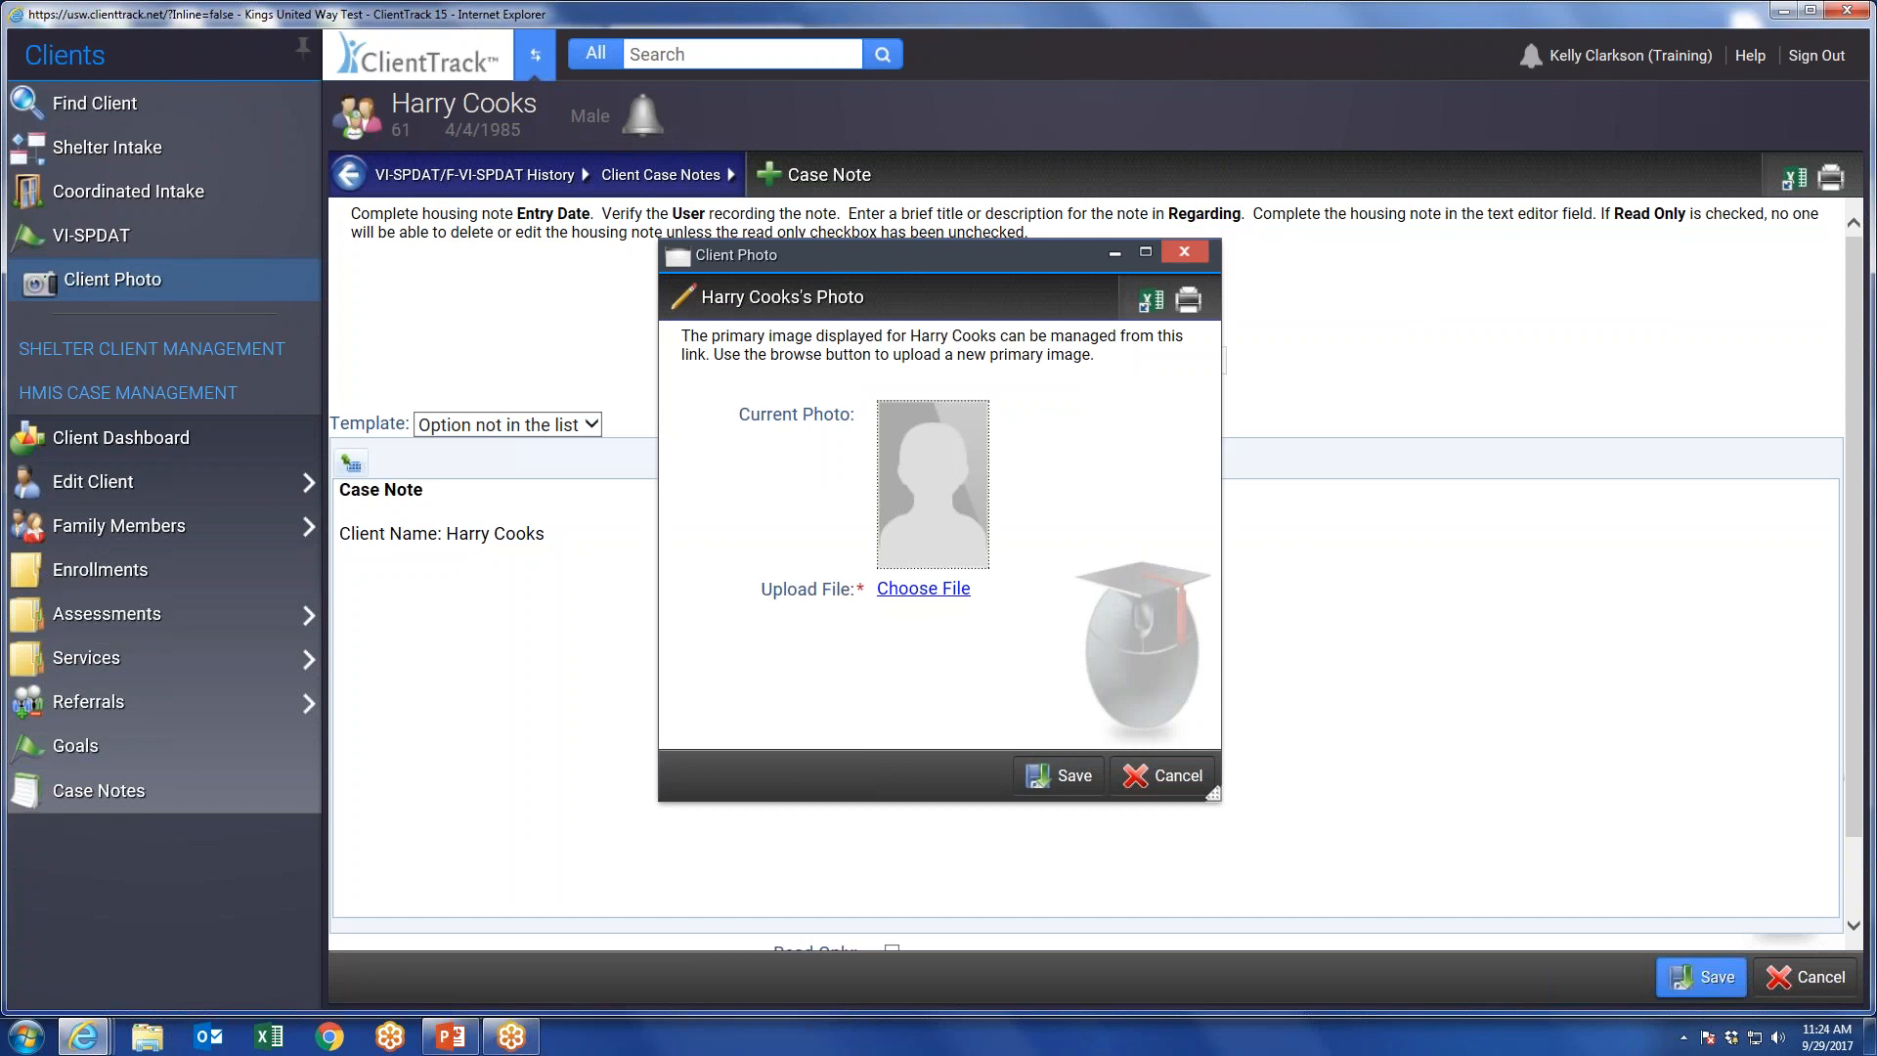
{"action": "left_click", "coordinate": [1173, 772]}
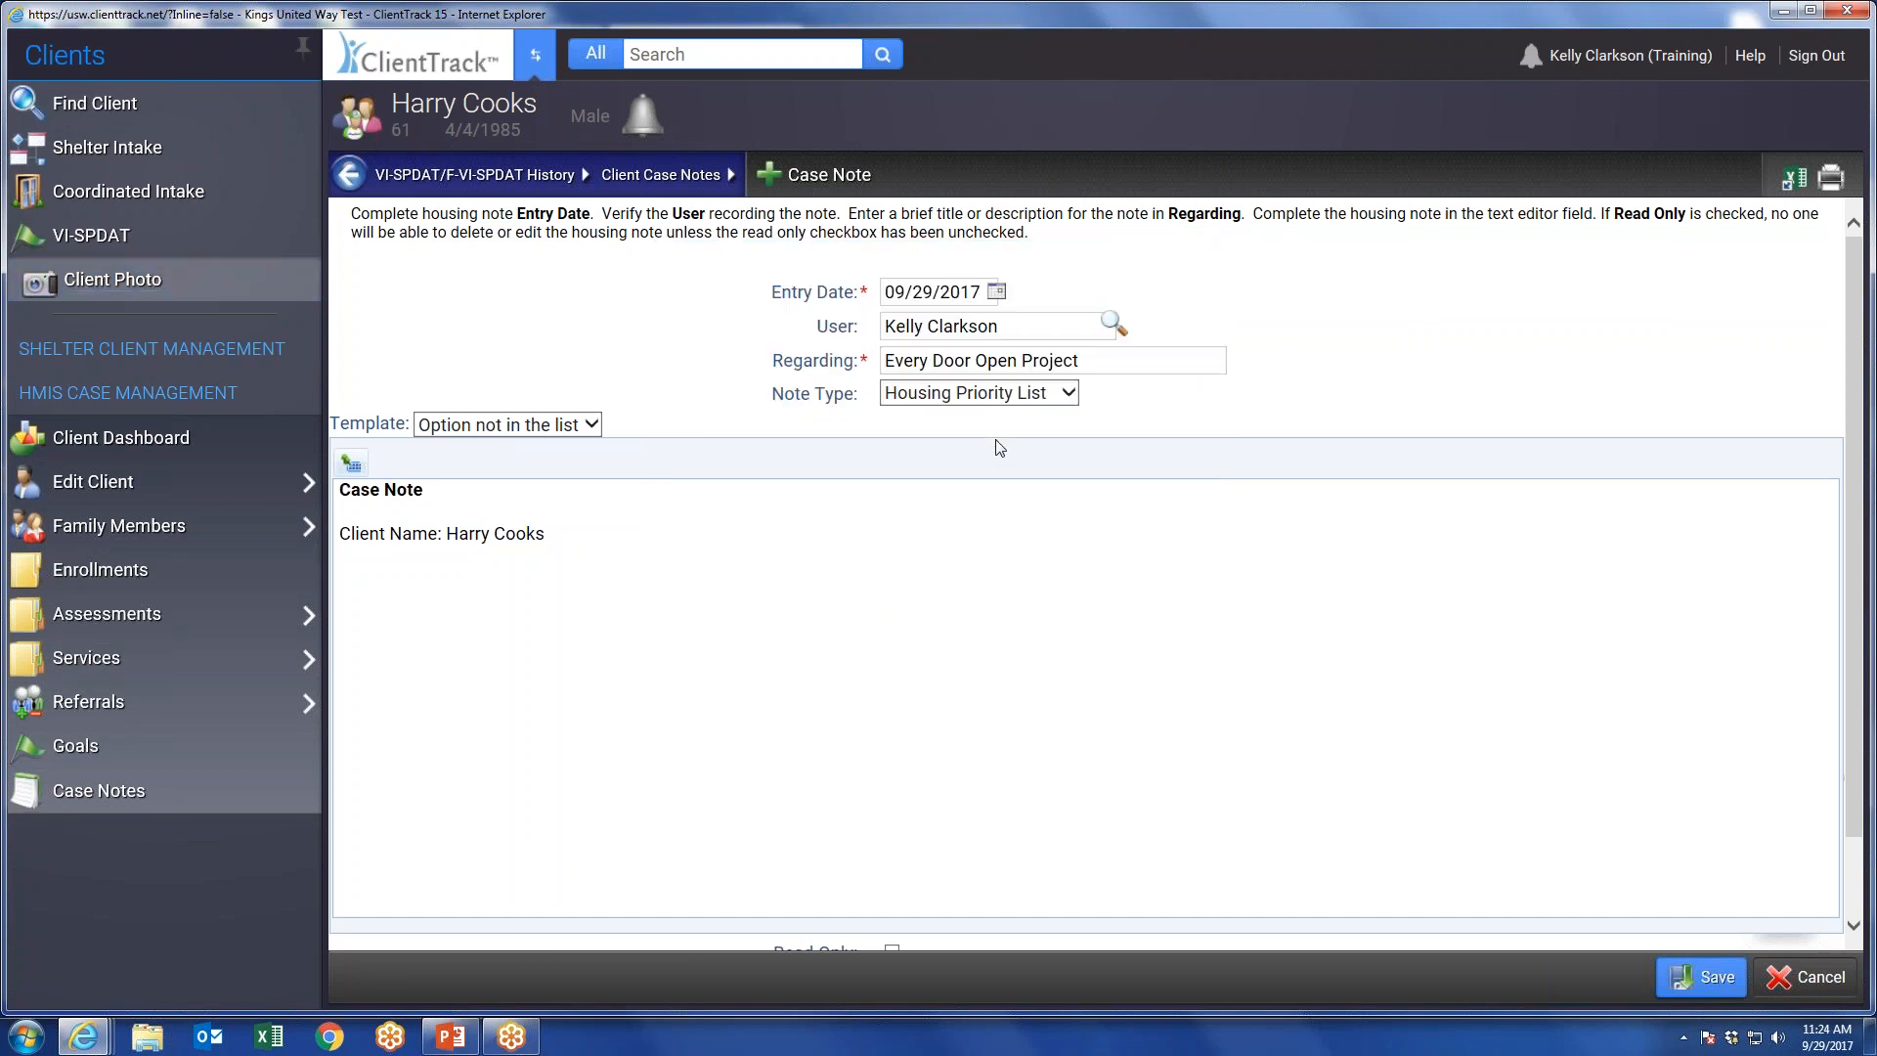
{"action": "left_click", "coordinate": [1802, 969]}
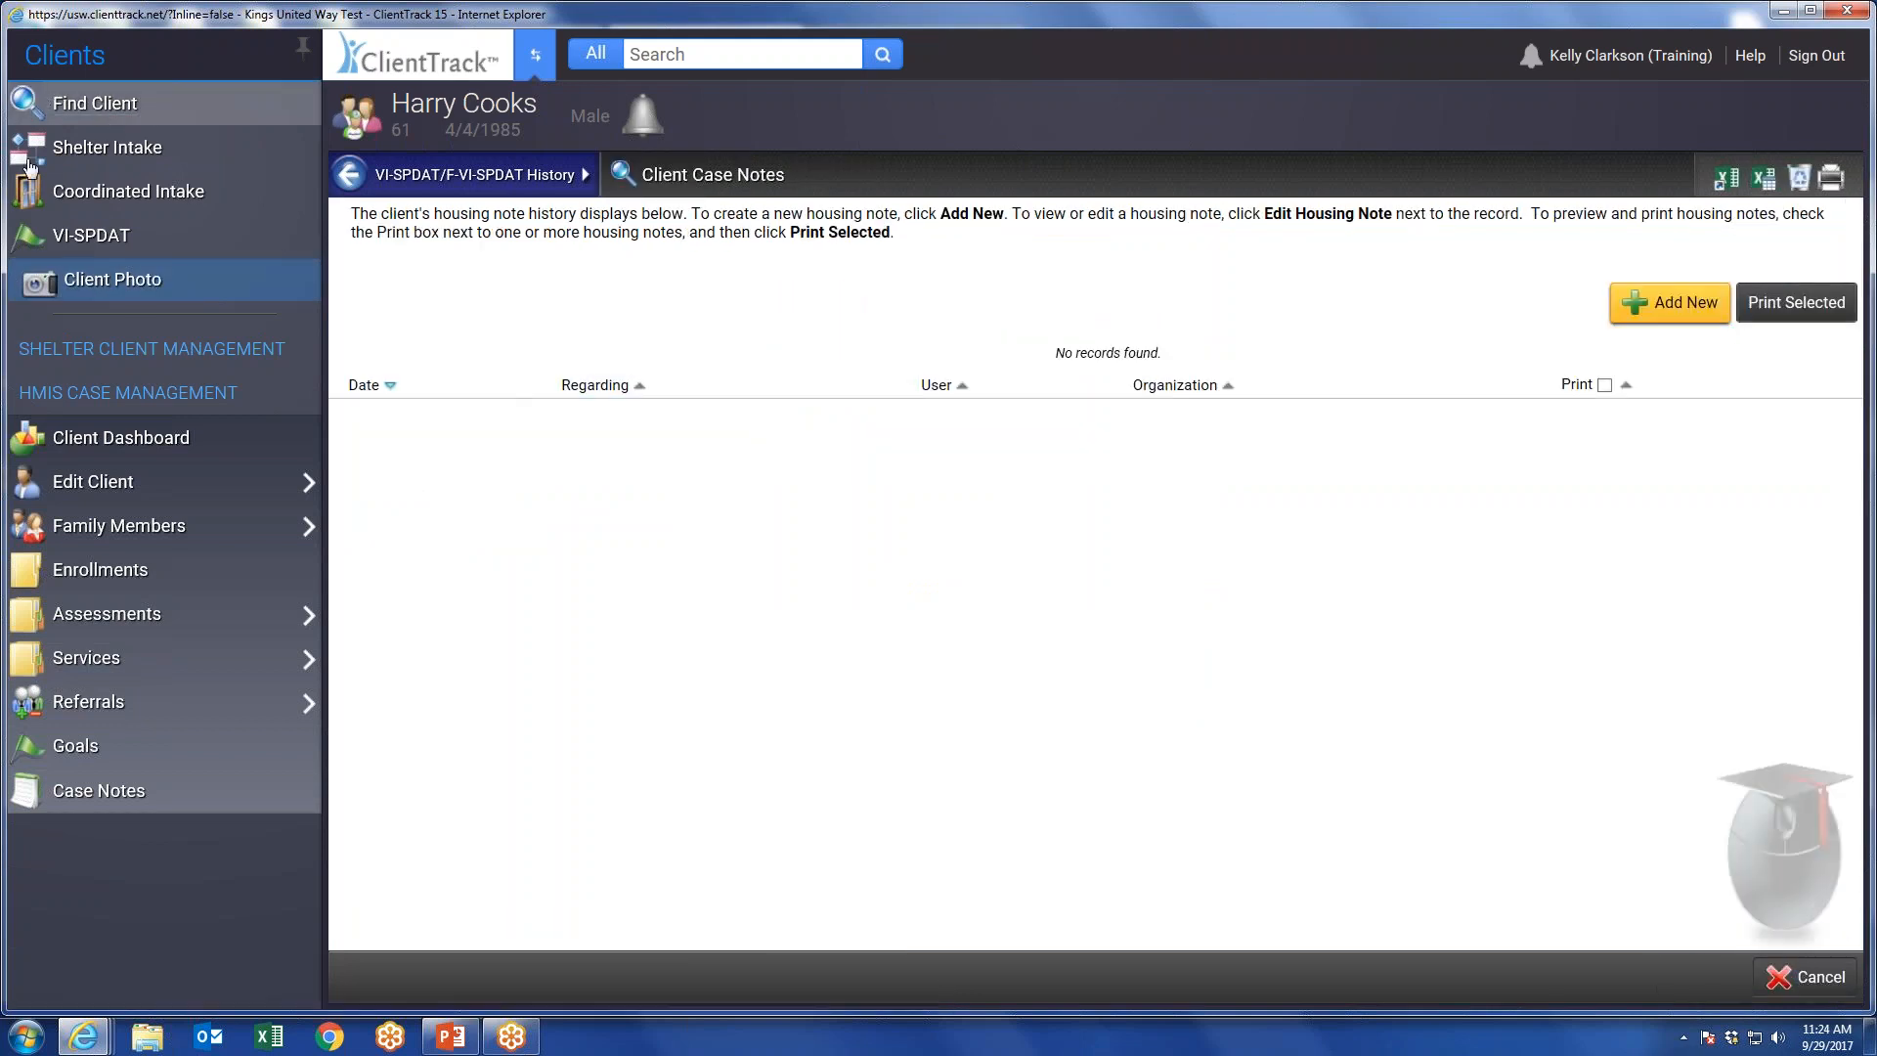
Open the client's service history under HMIS Case Management.
{"action": "left_click", "coordinate": [168, 279]}
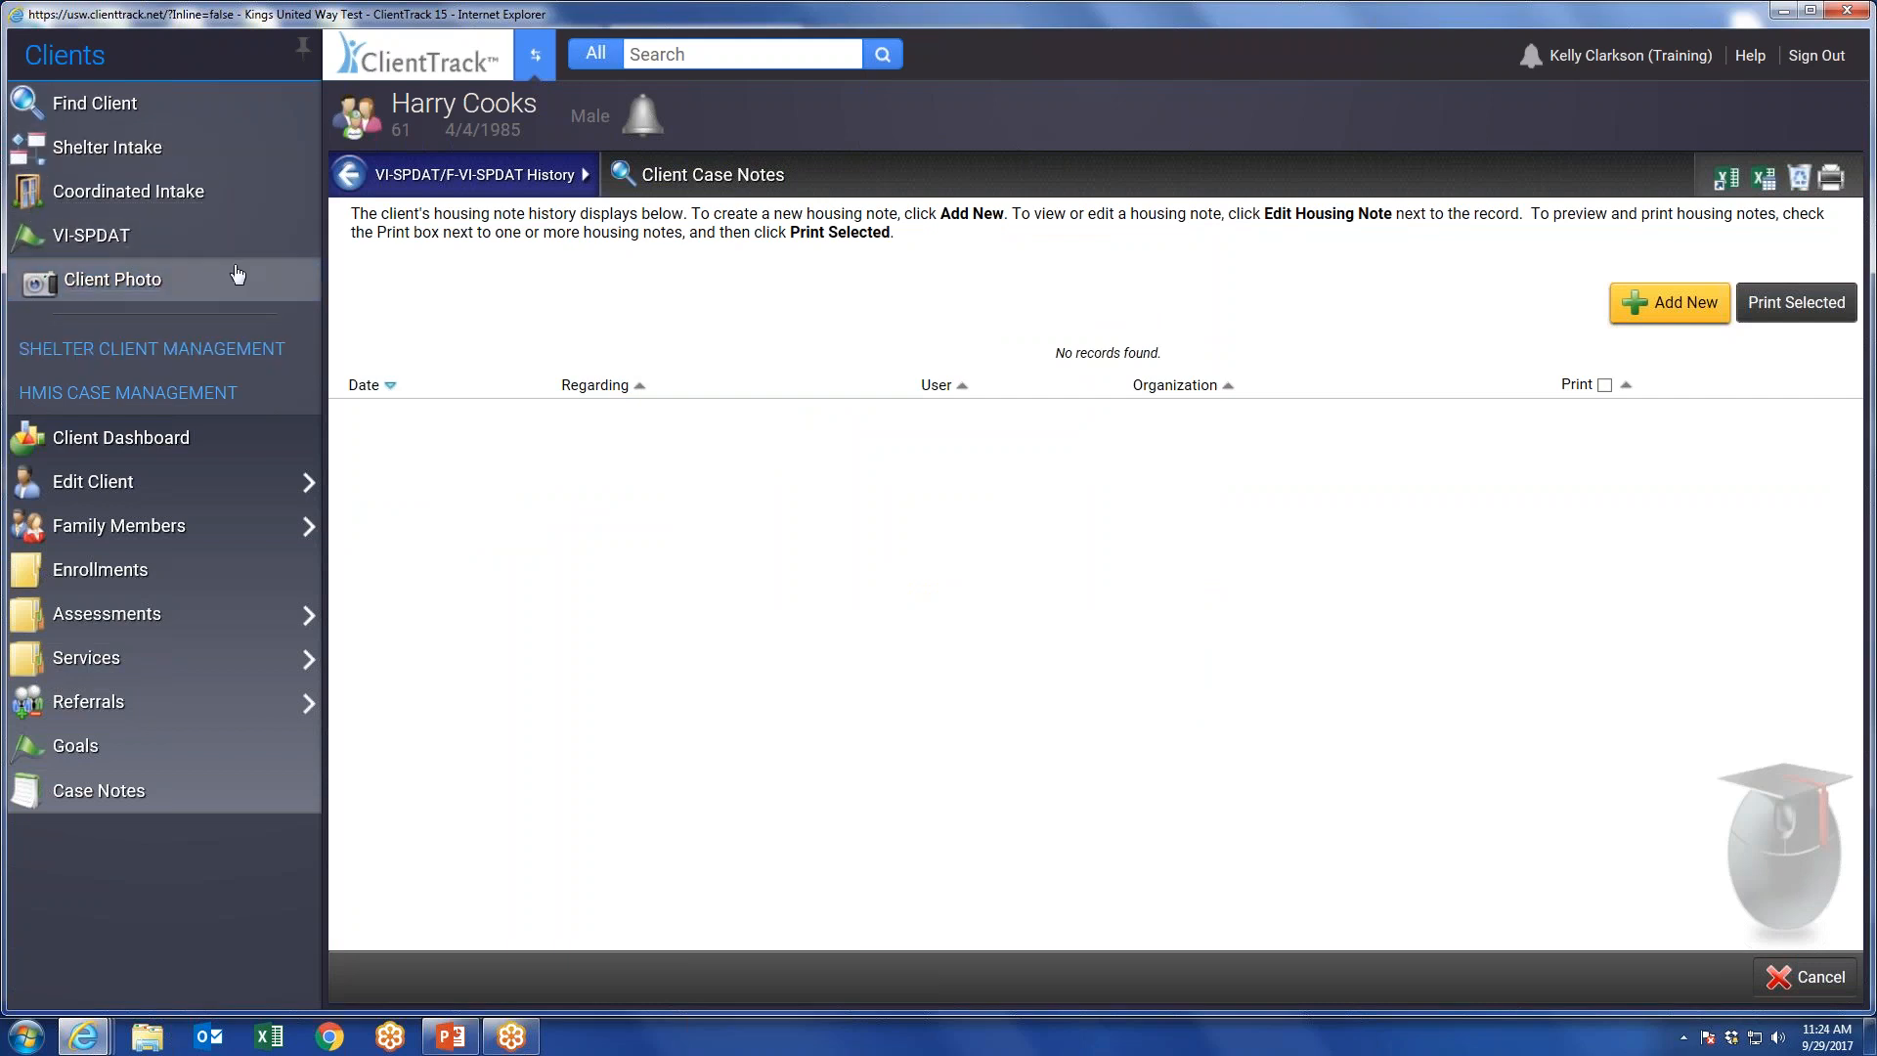
{"action": "left_click", "coordinate": [291, 262]}
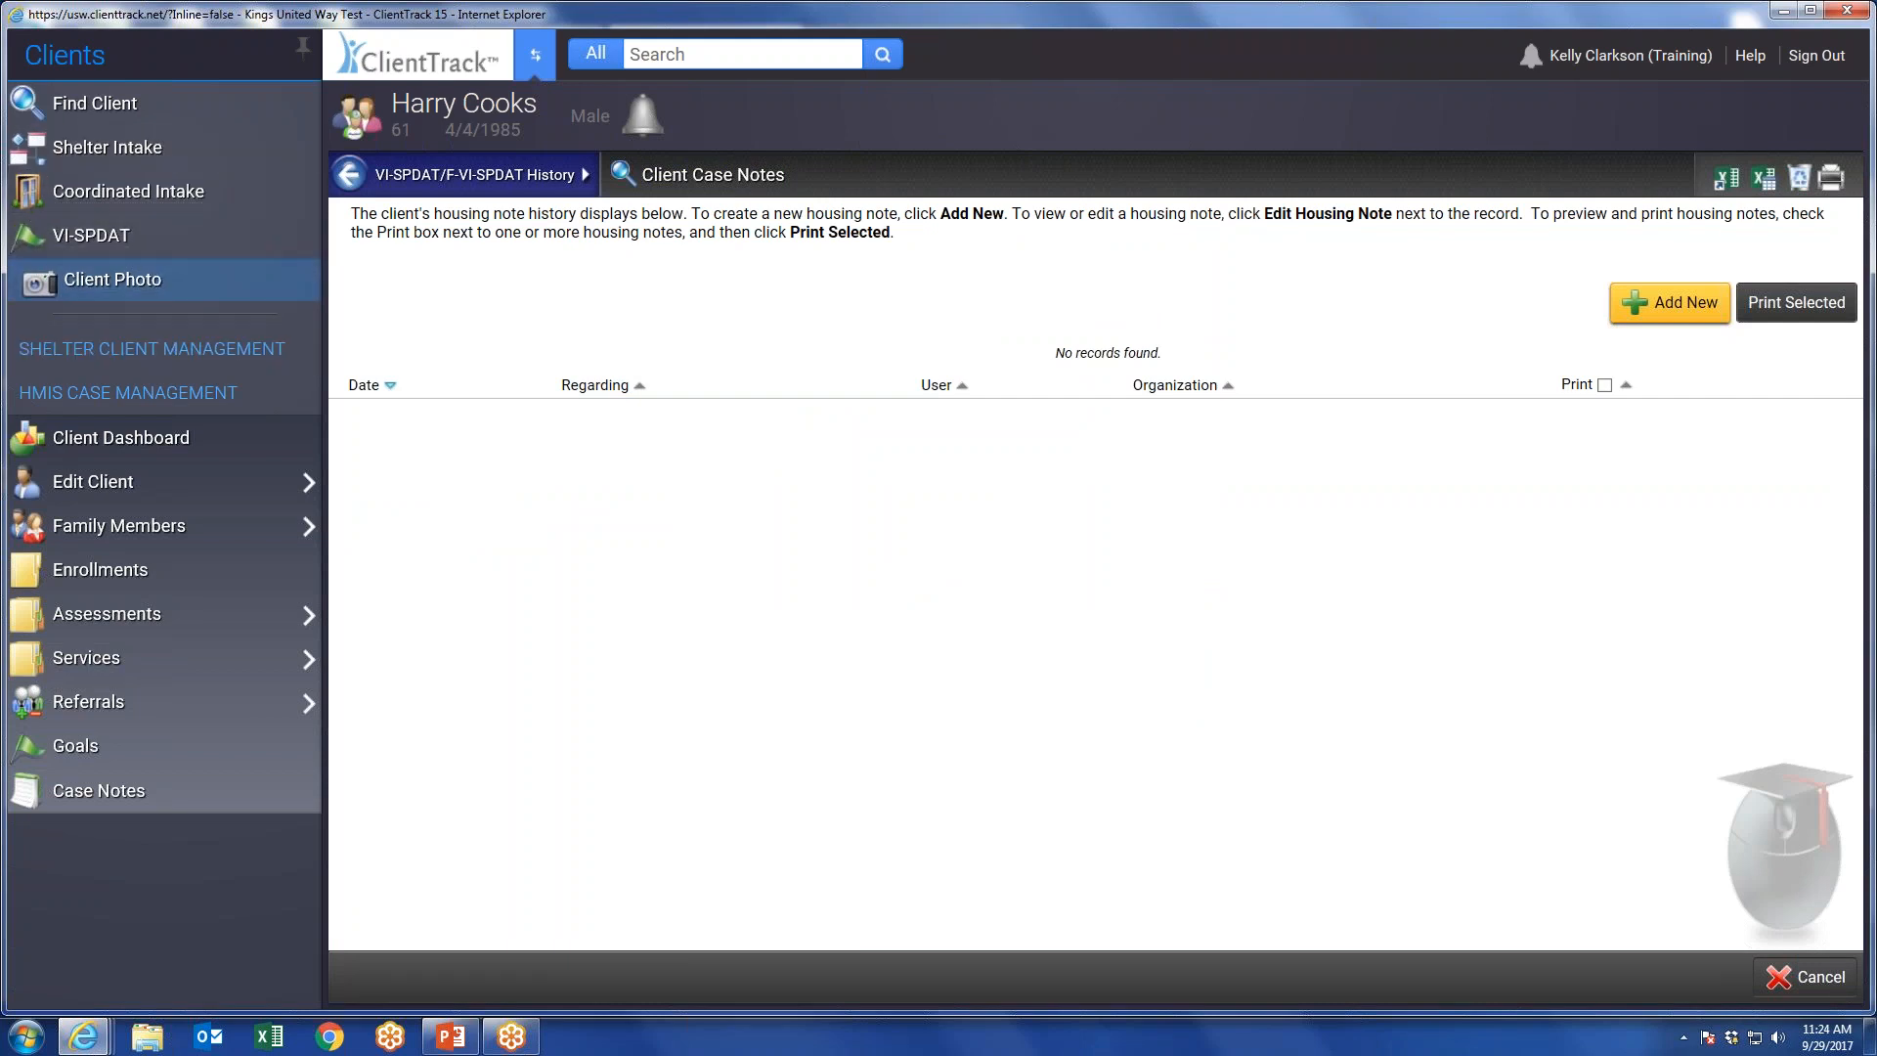
{"action": "left_click", "coordinate": [149, 615]}
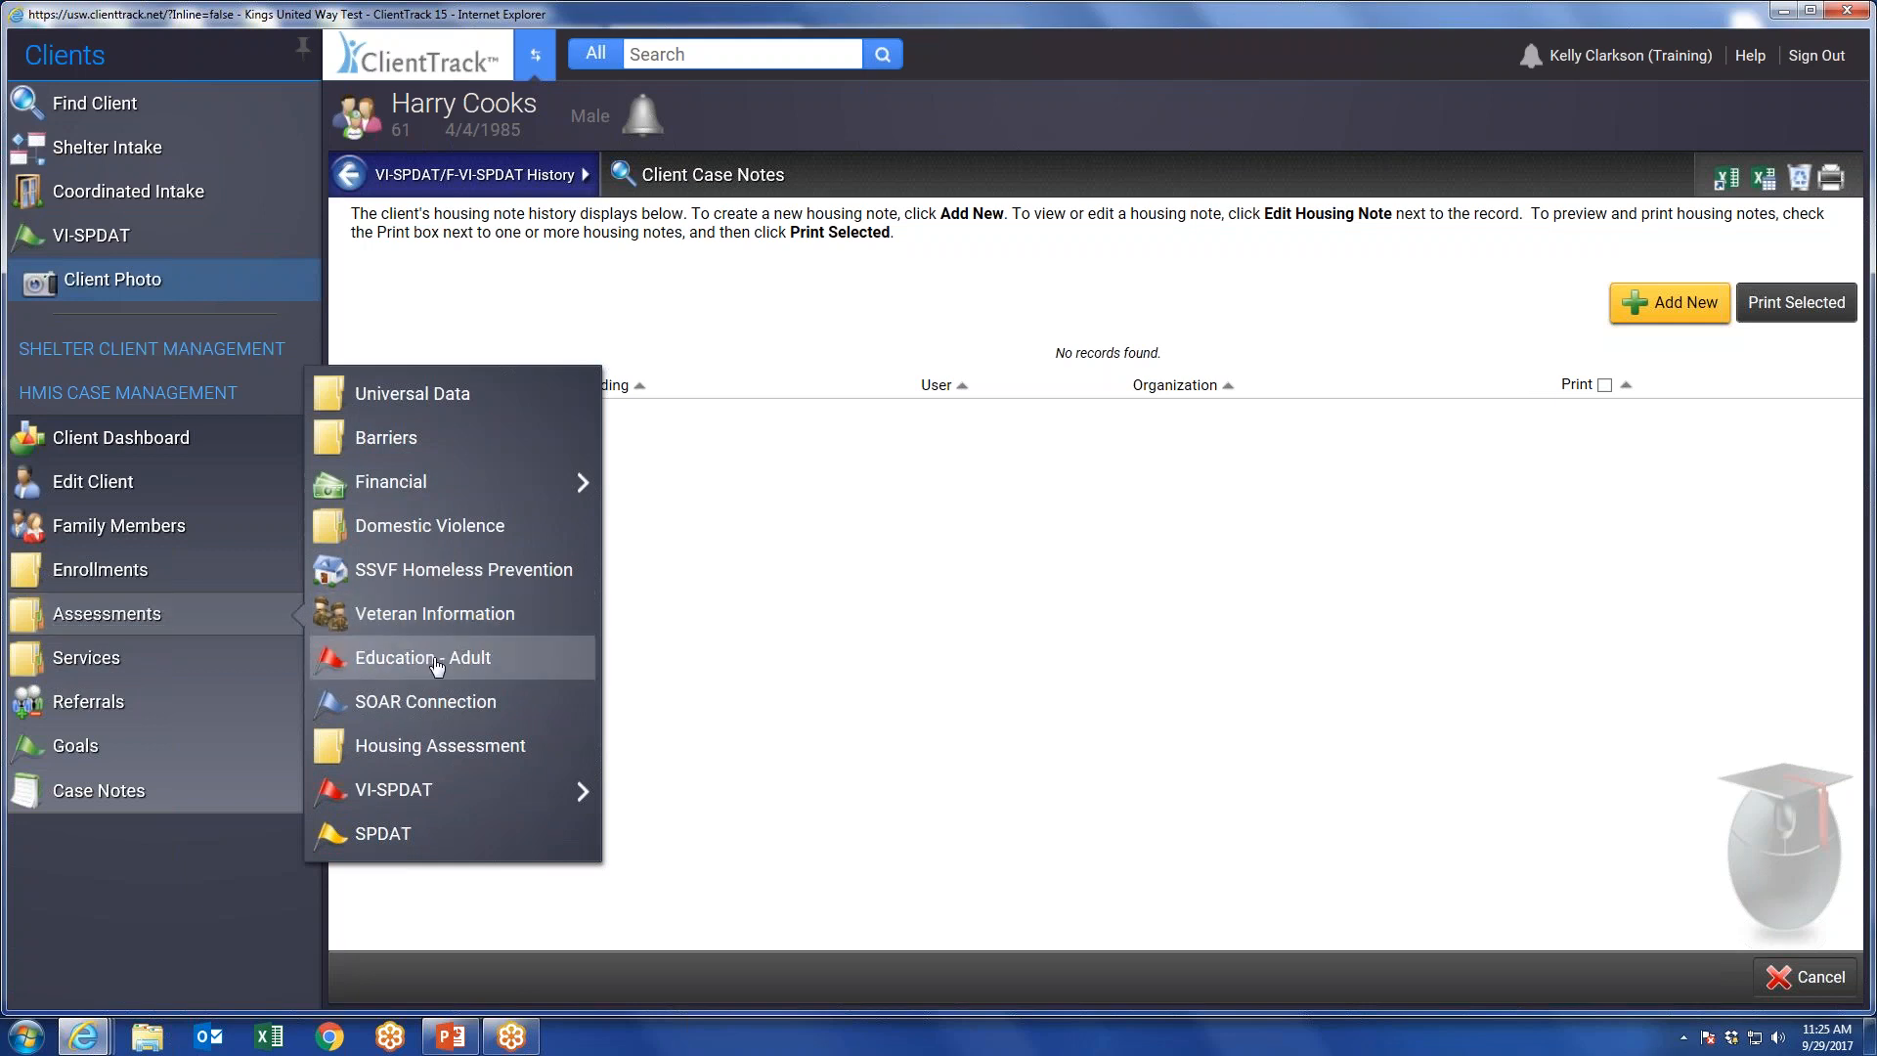
{"action": "left_click", "coordinate": [127, 673]}
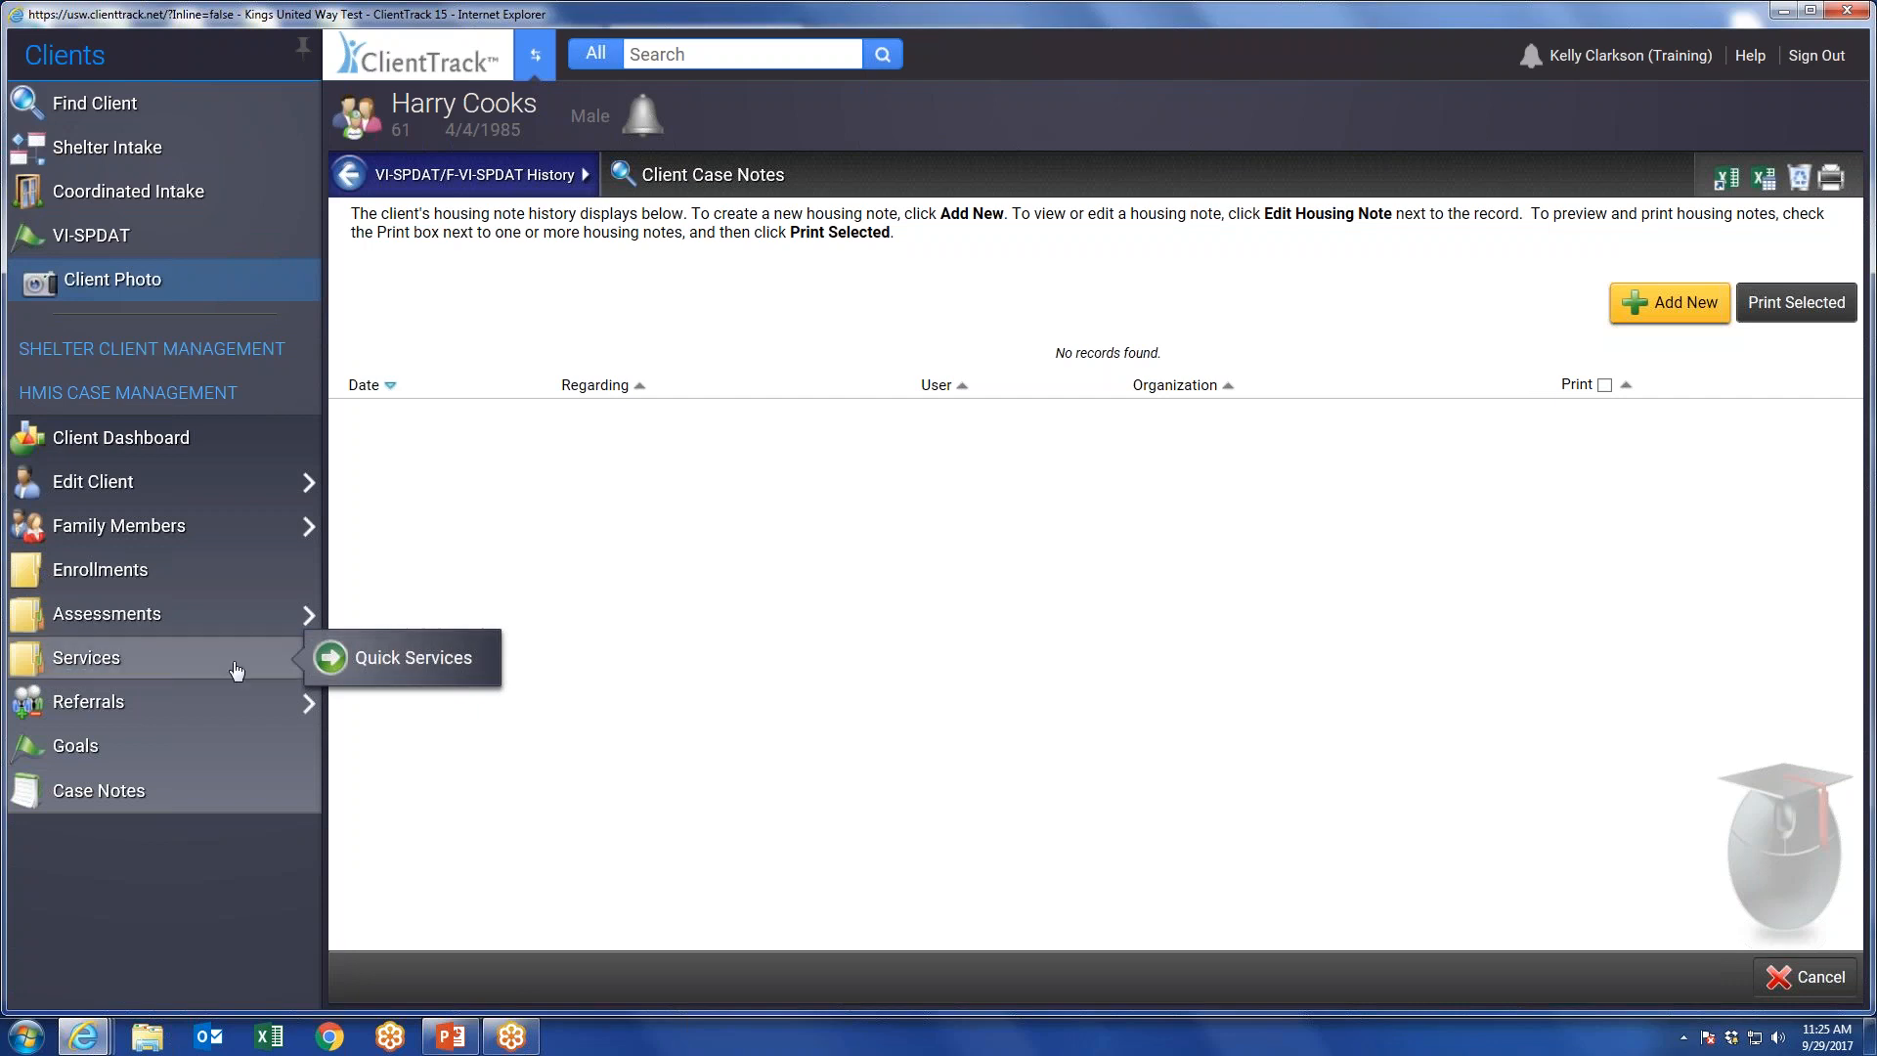
{"action": "left_click", "coordinate": [156, 660]}
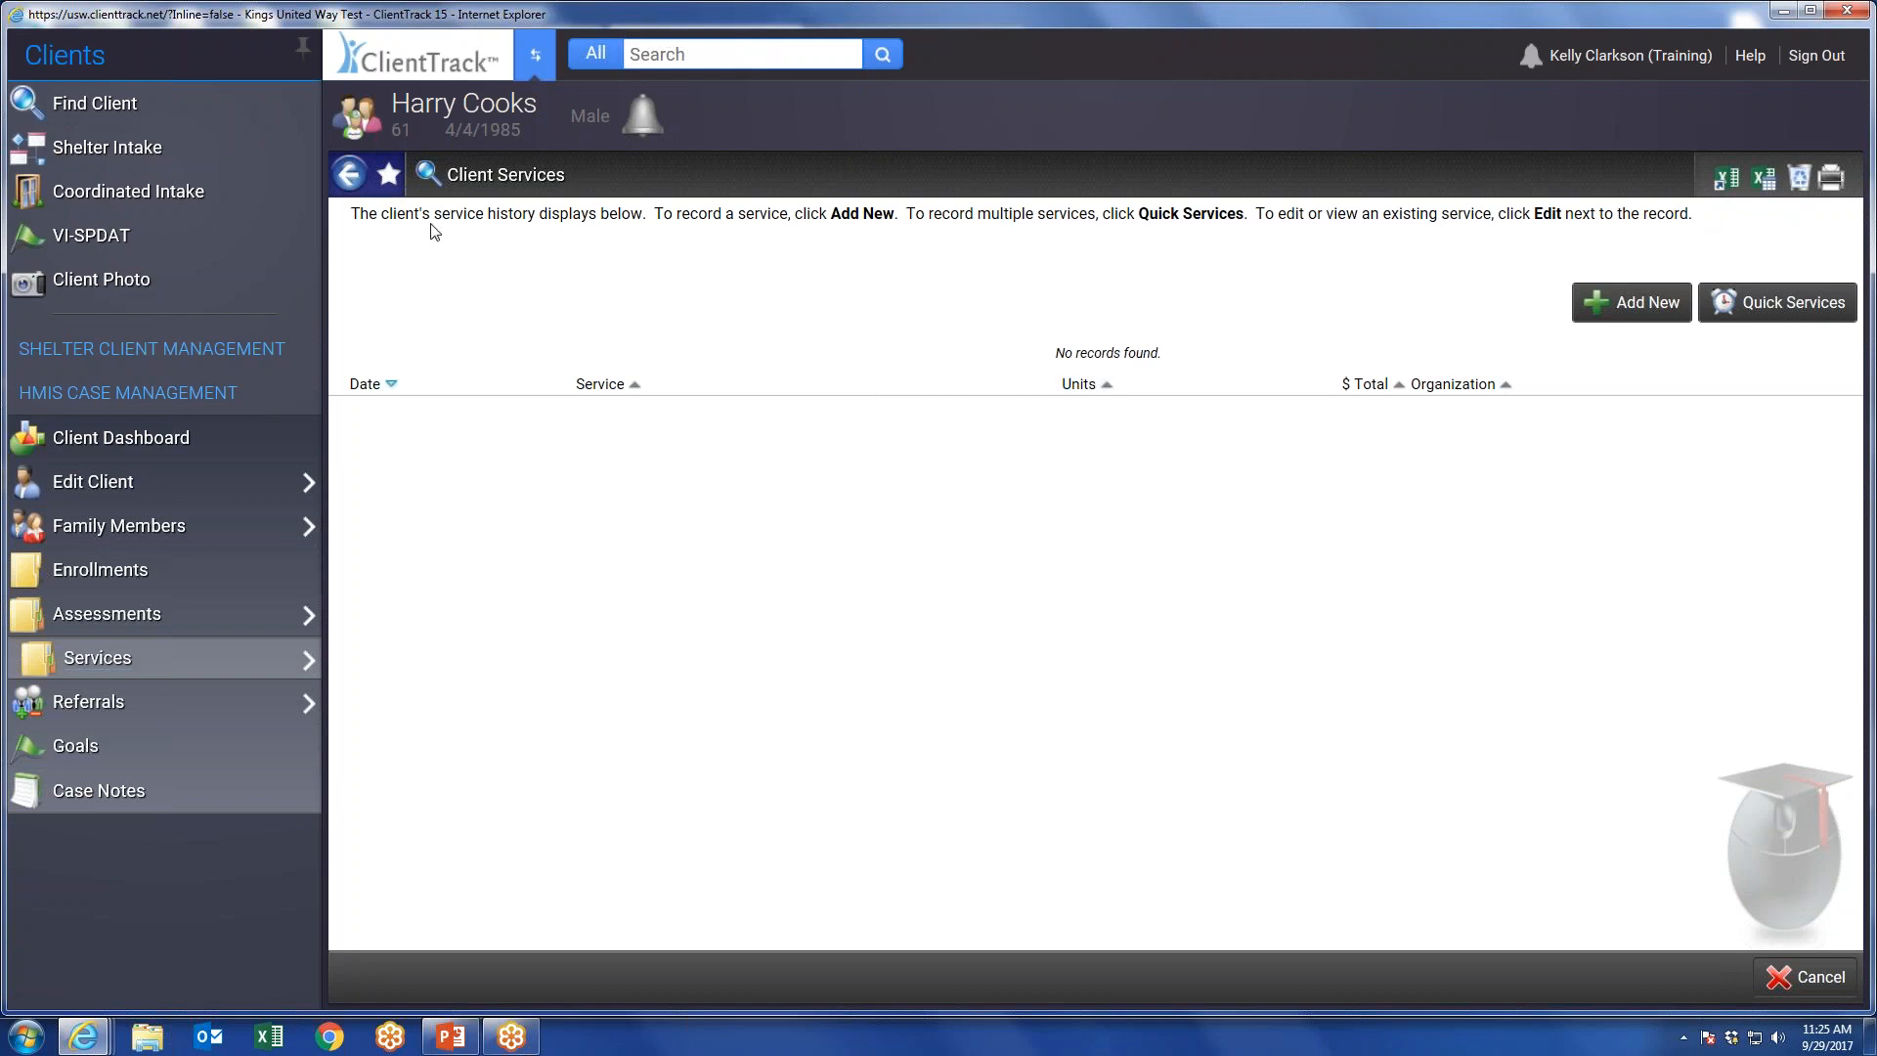
Save the Client Services page as a favorite with the service icon, labelled with the worker's first name plus "'s Services-DAILY".
{"action": "left_click", "coordinate": [388, 176]}
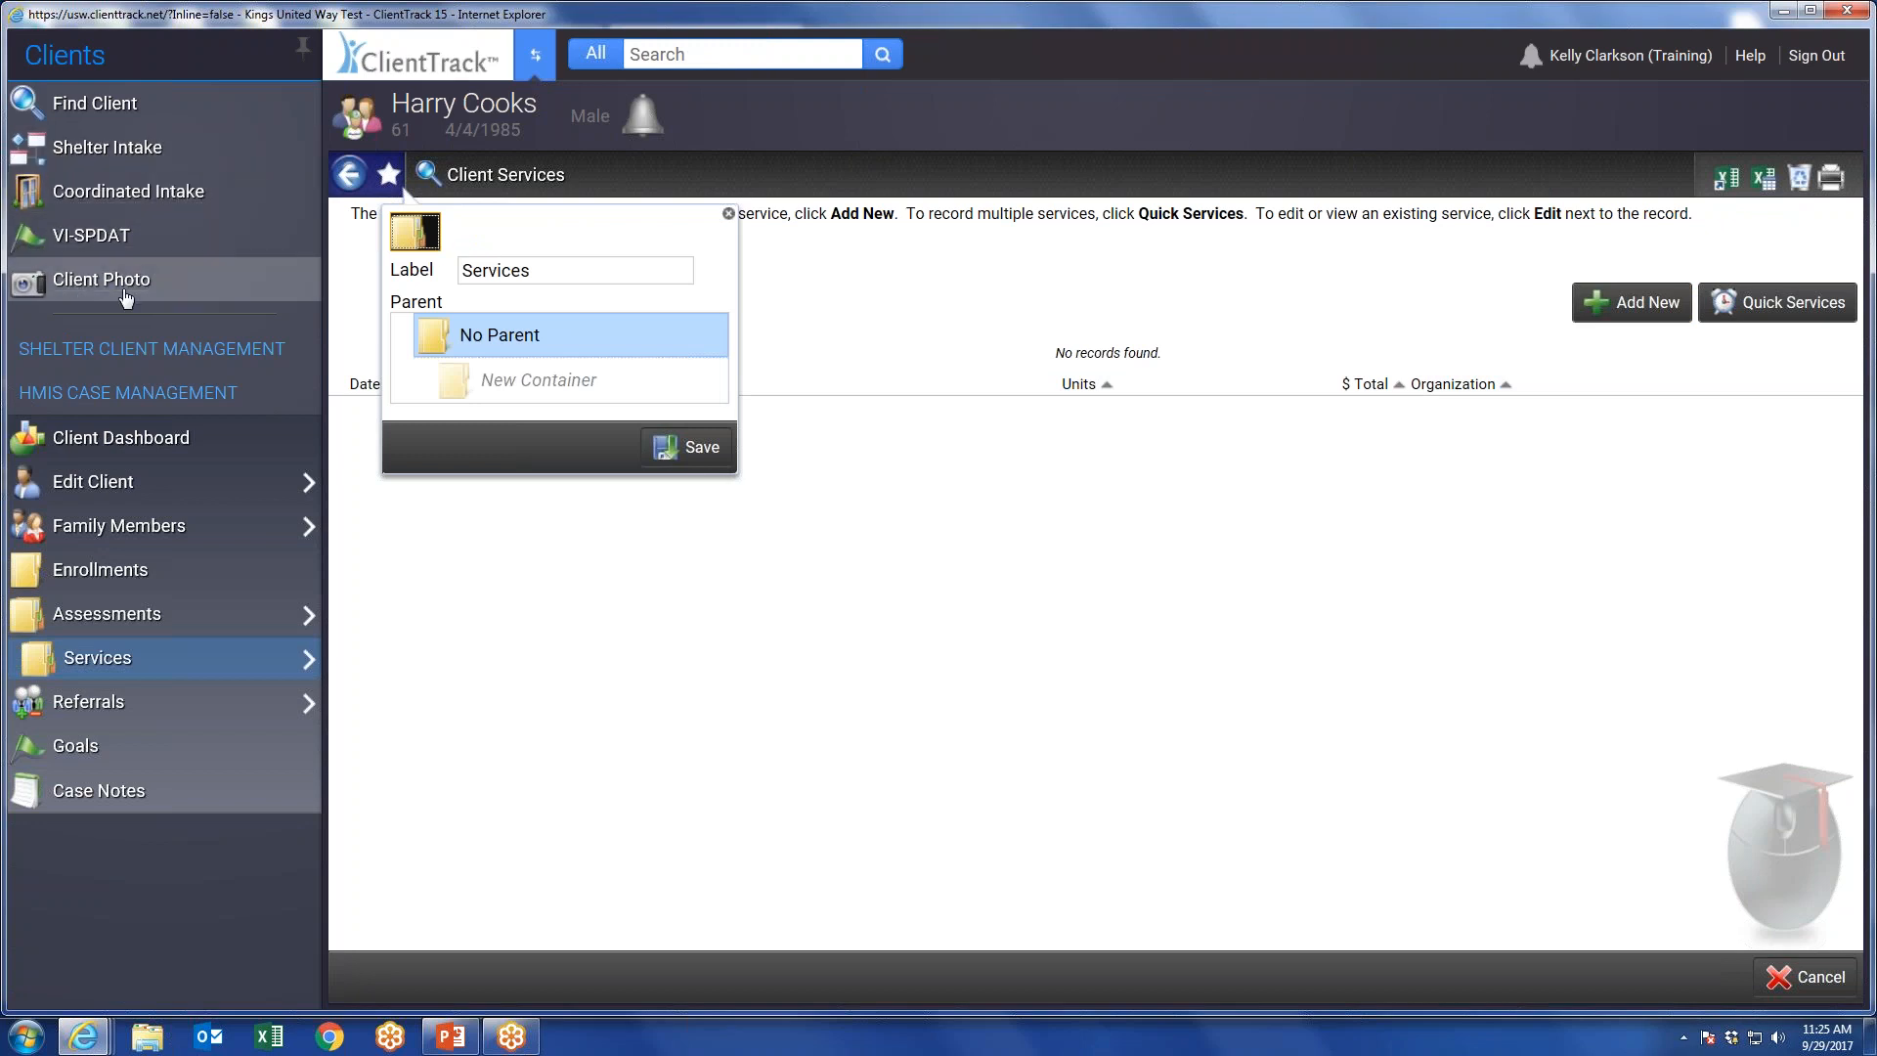
{"action": "left_click", "coordinate": [415, 232]}
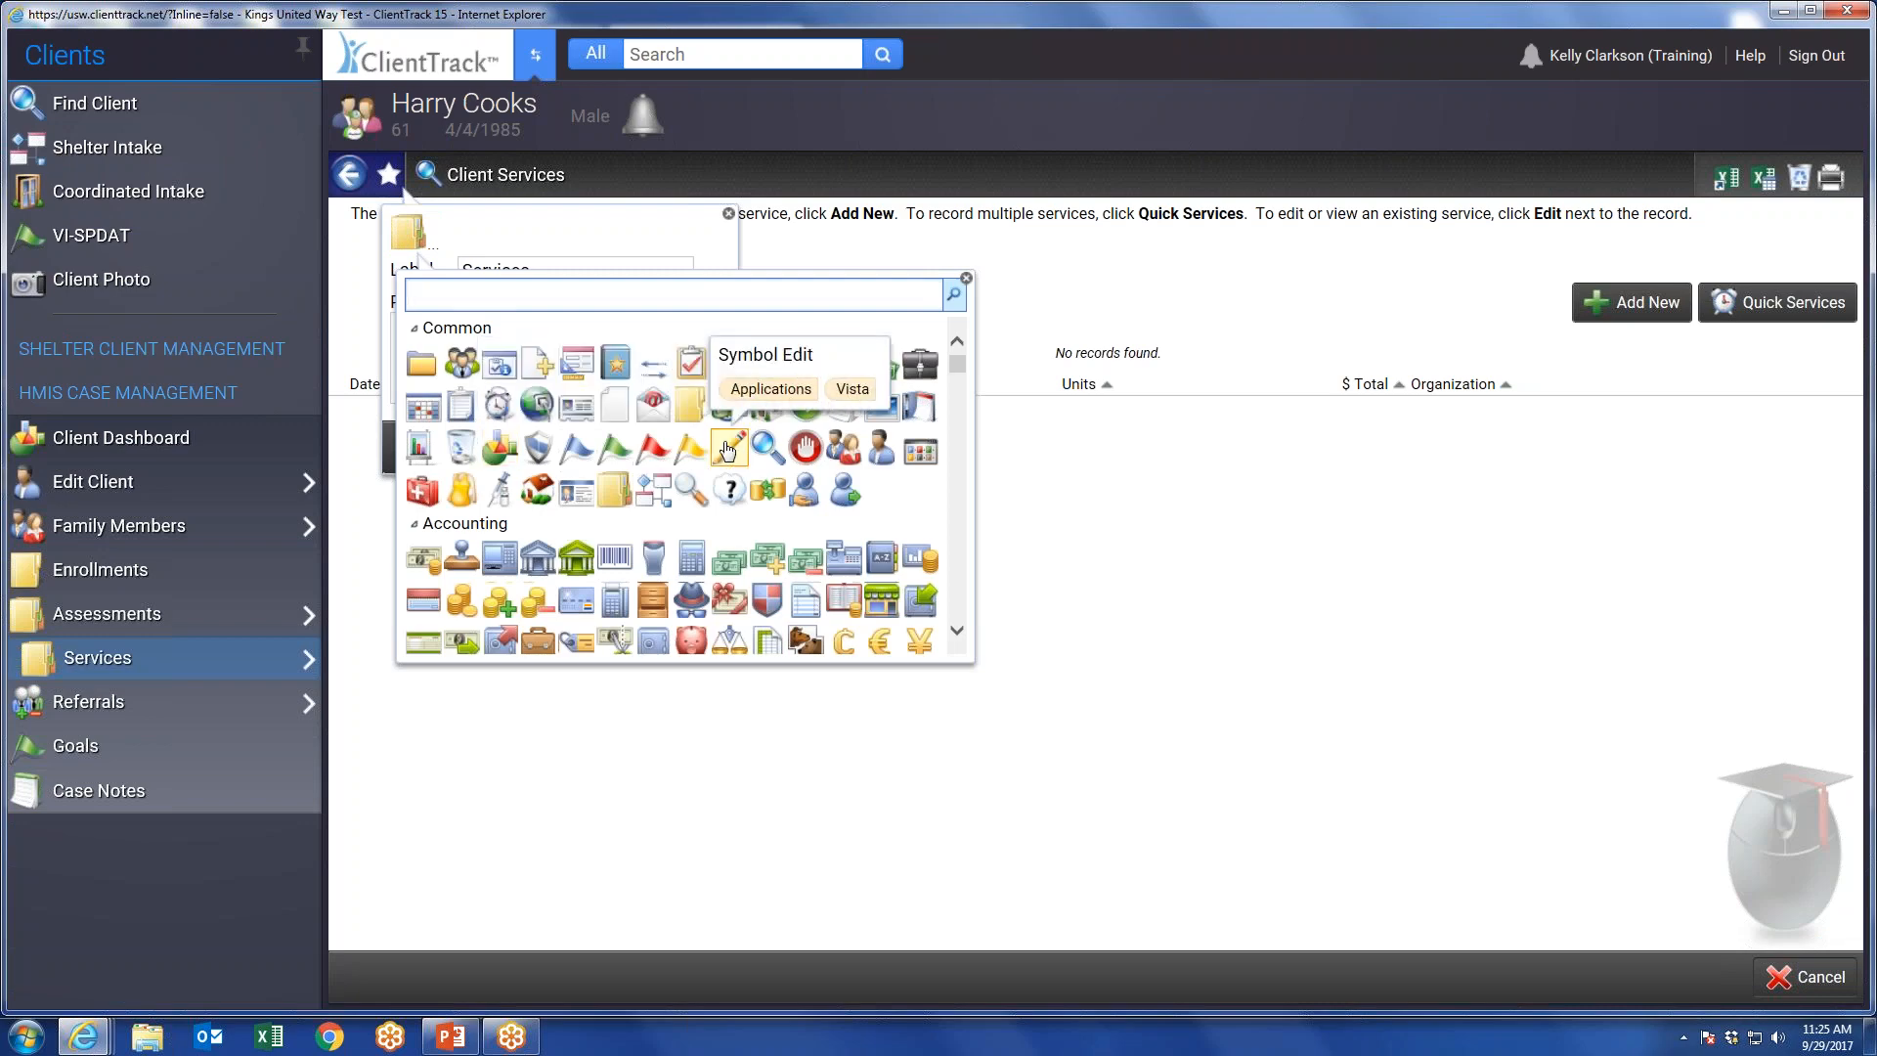
{"action": "left_click", "coordinate": [807, 500]}
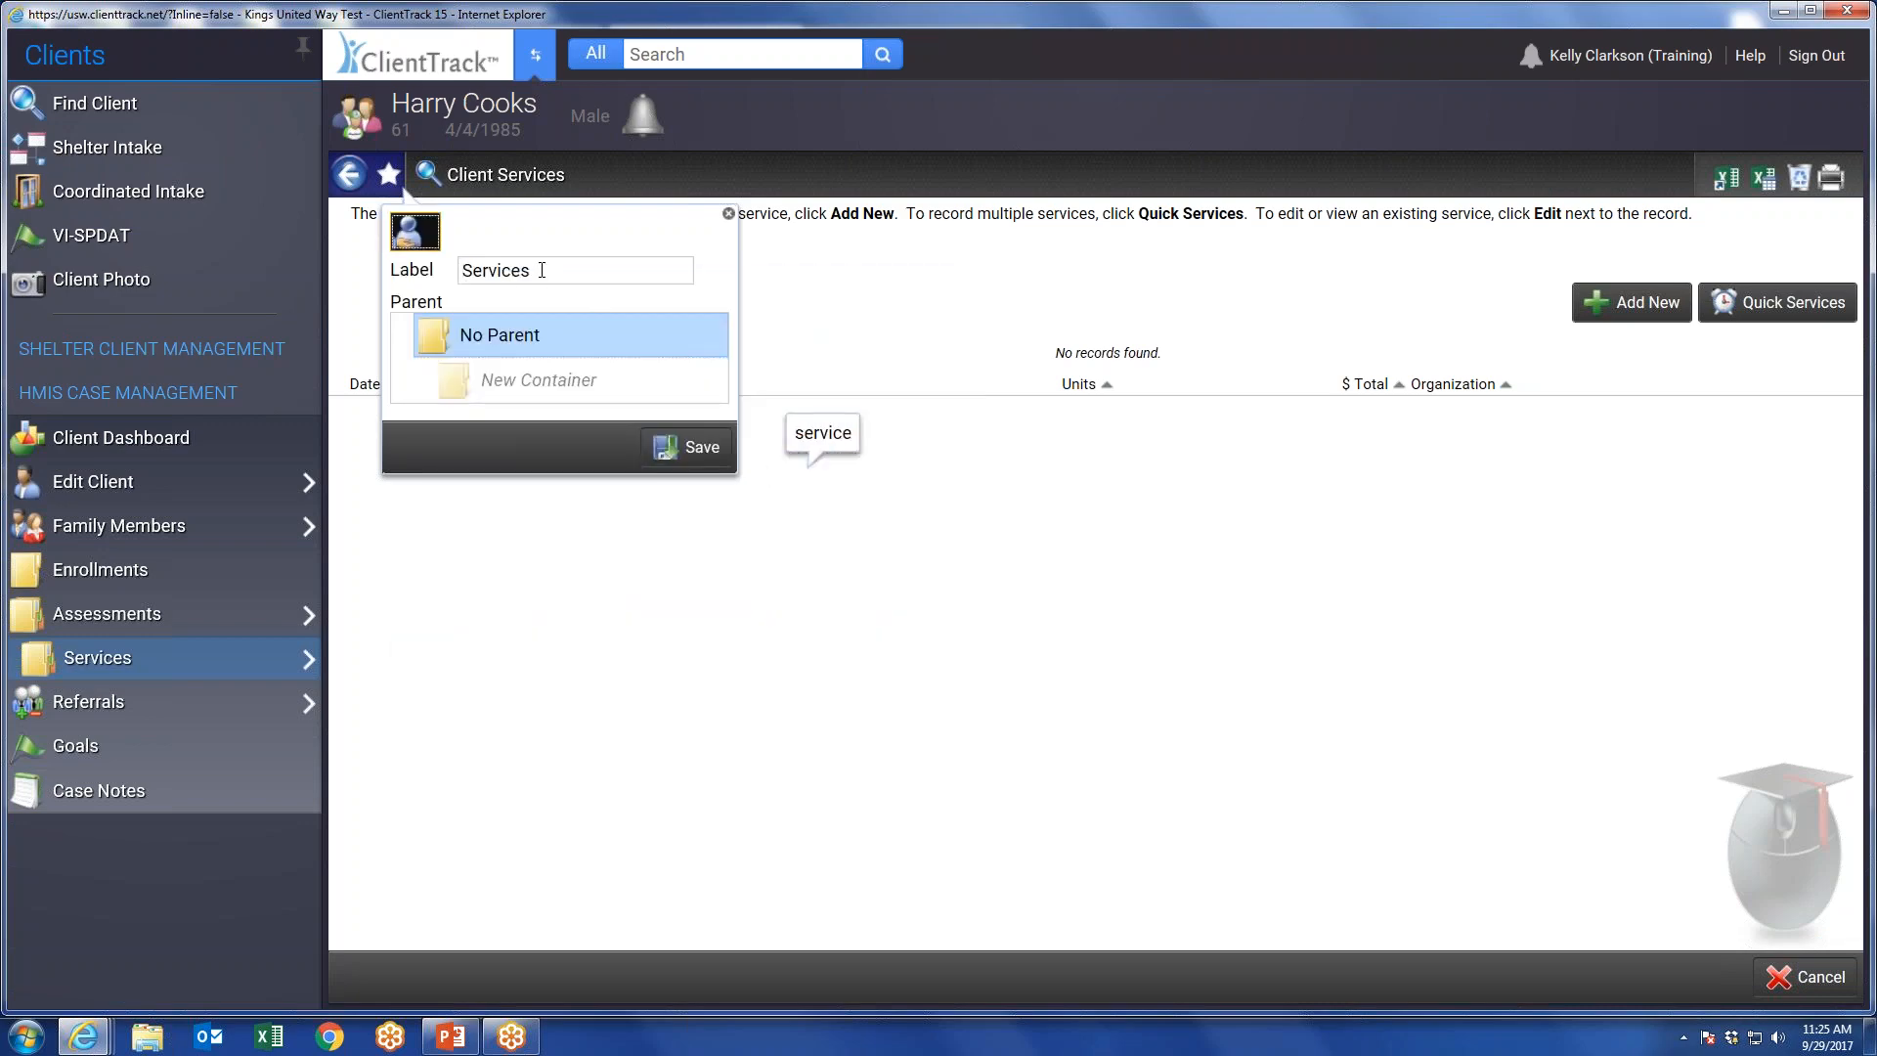
{"action": "left_click_drag", "start_coordinate": [545, 270], "coordinate": [443, 270]}
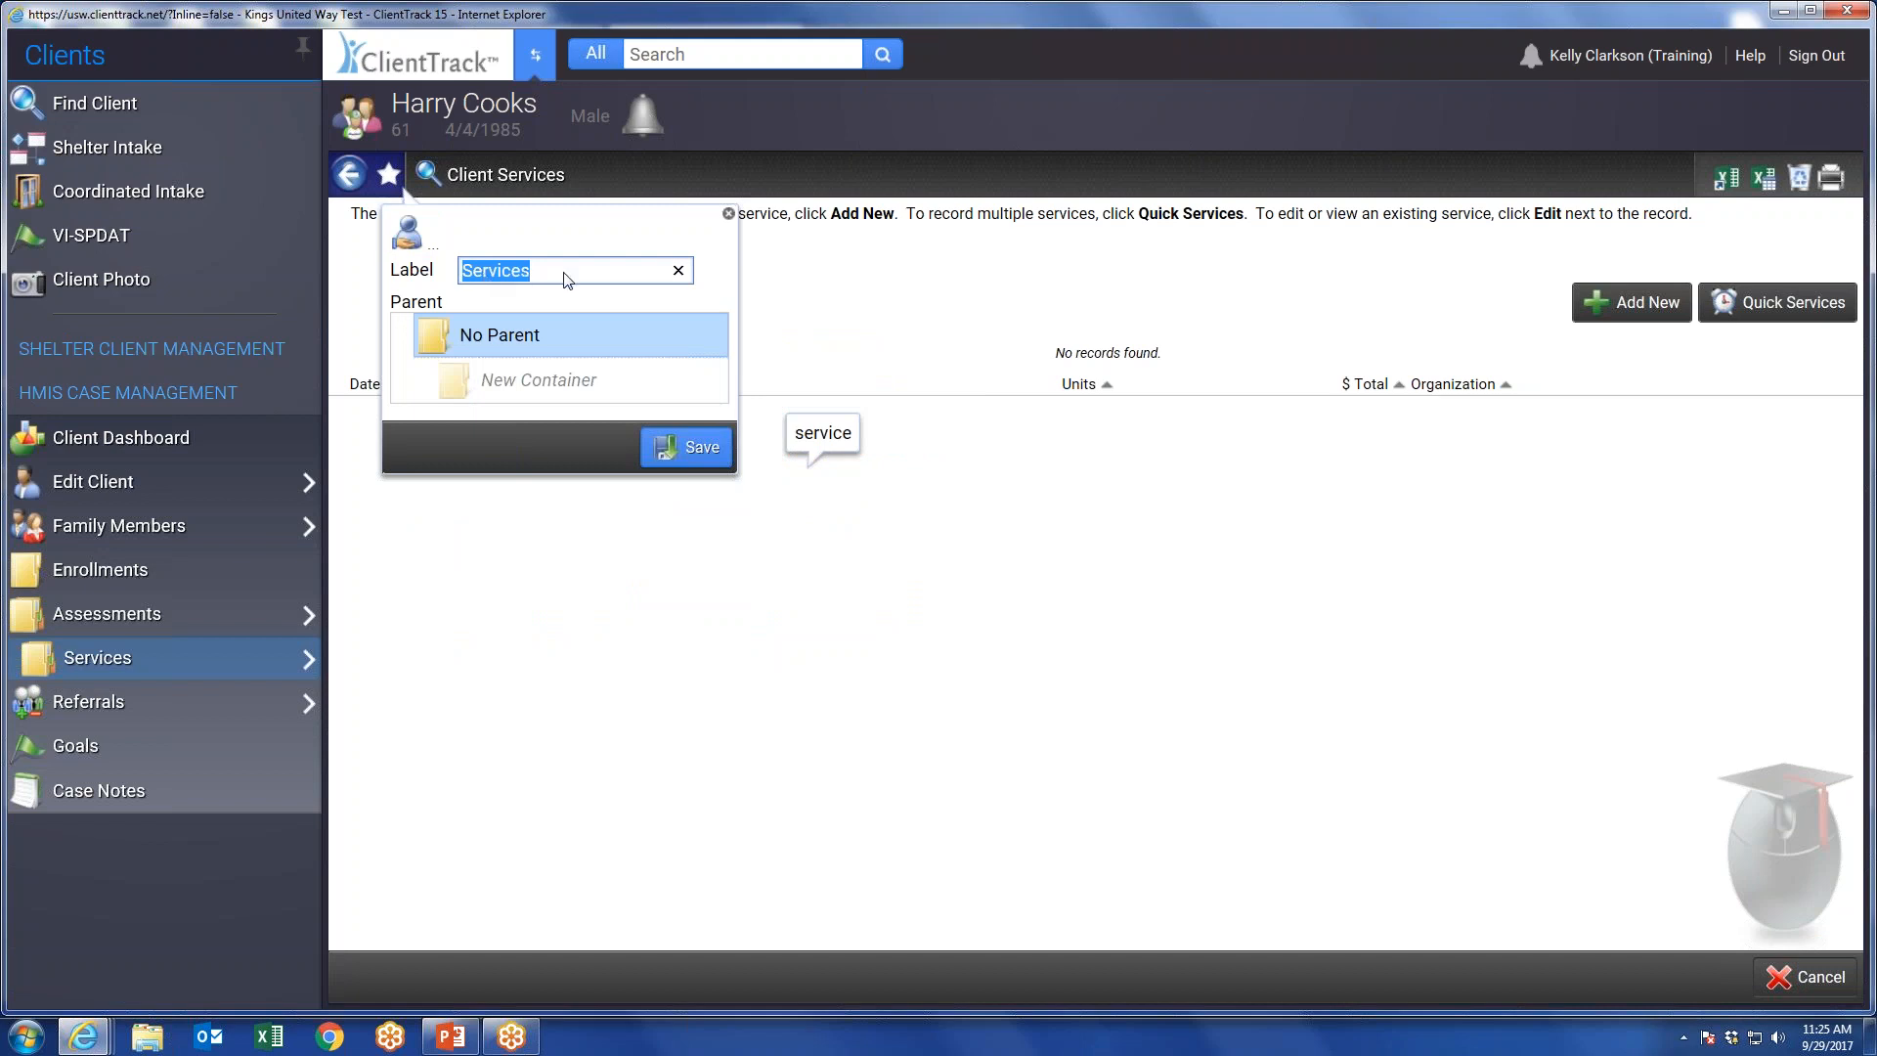
{"action": "type", "text": "Kelly's"}
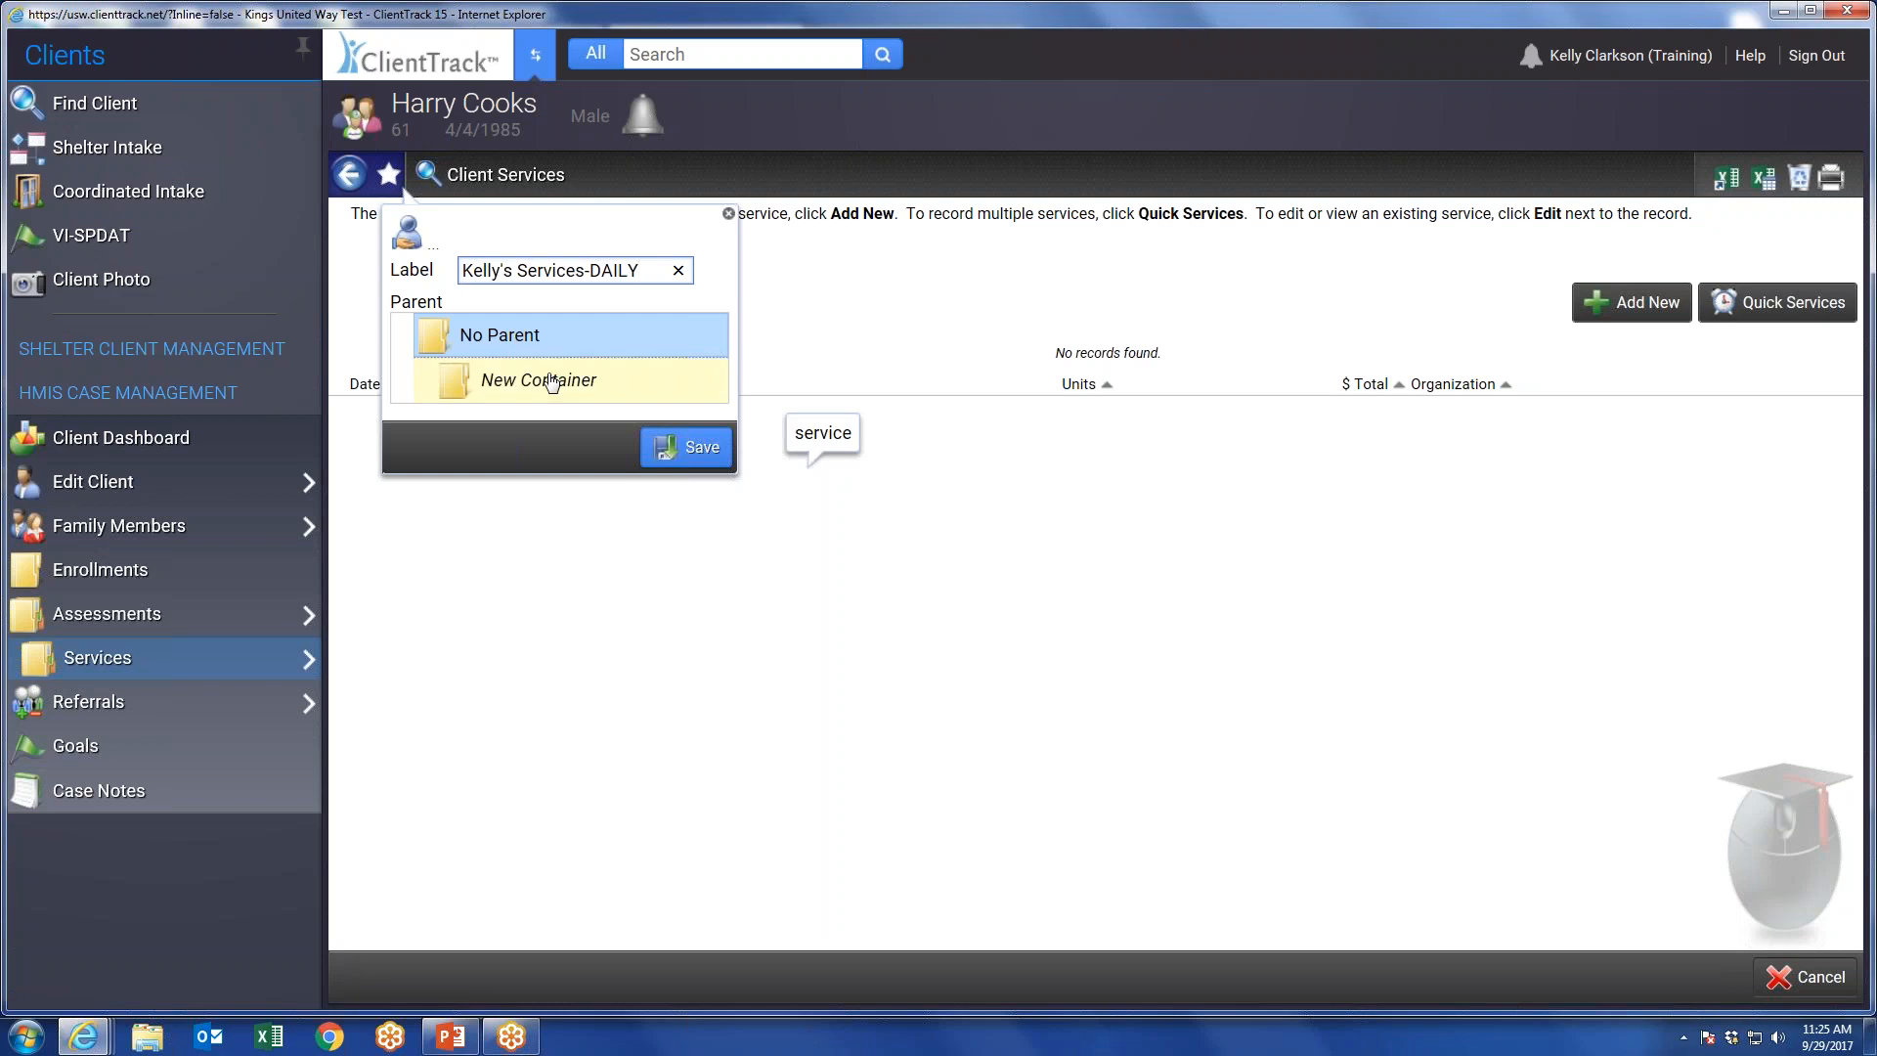
{"action": "left_click", "coordinate": [689, 449]}
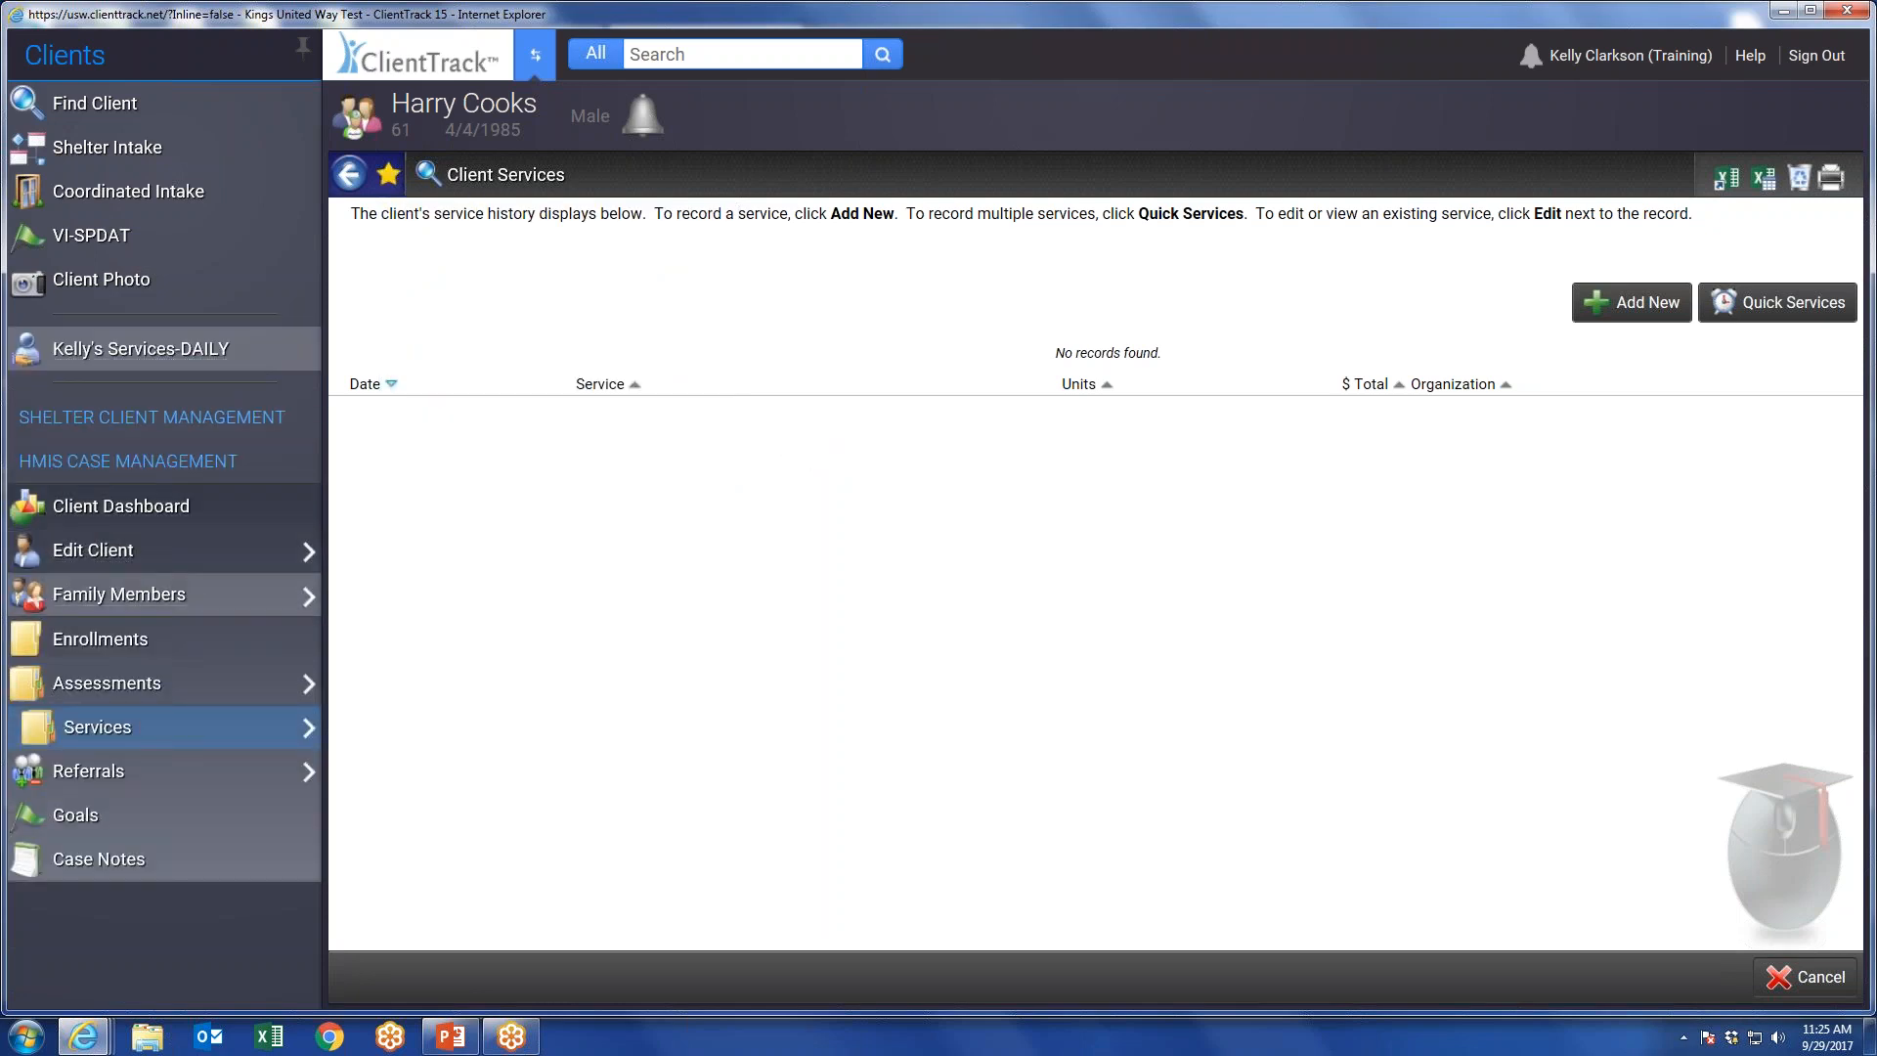
Leave the service history, expand the Shelter Client Management section, and reopen Client Services through the saved Services-DAILY favorite.
{"action": "mouse_move", "coordinate": [166, 601]}
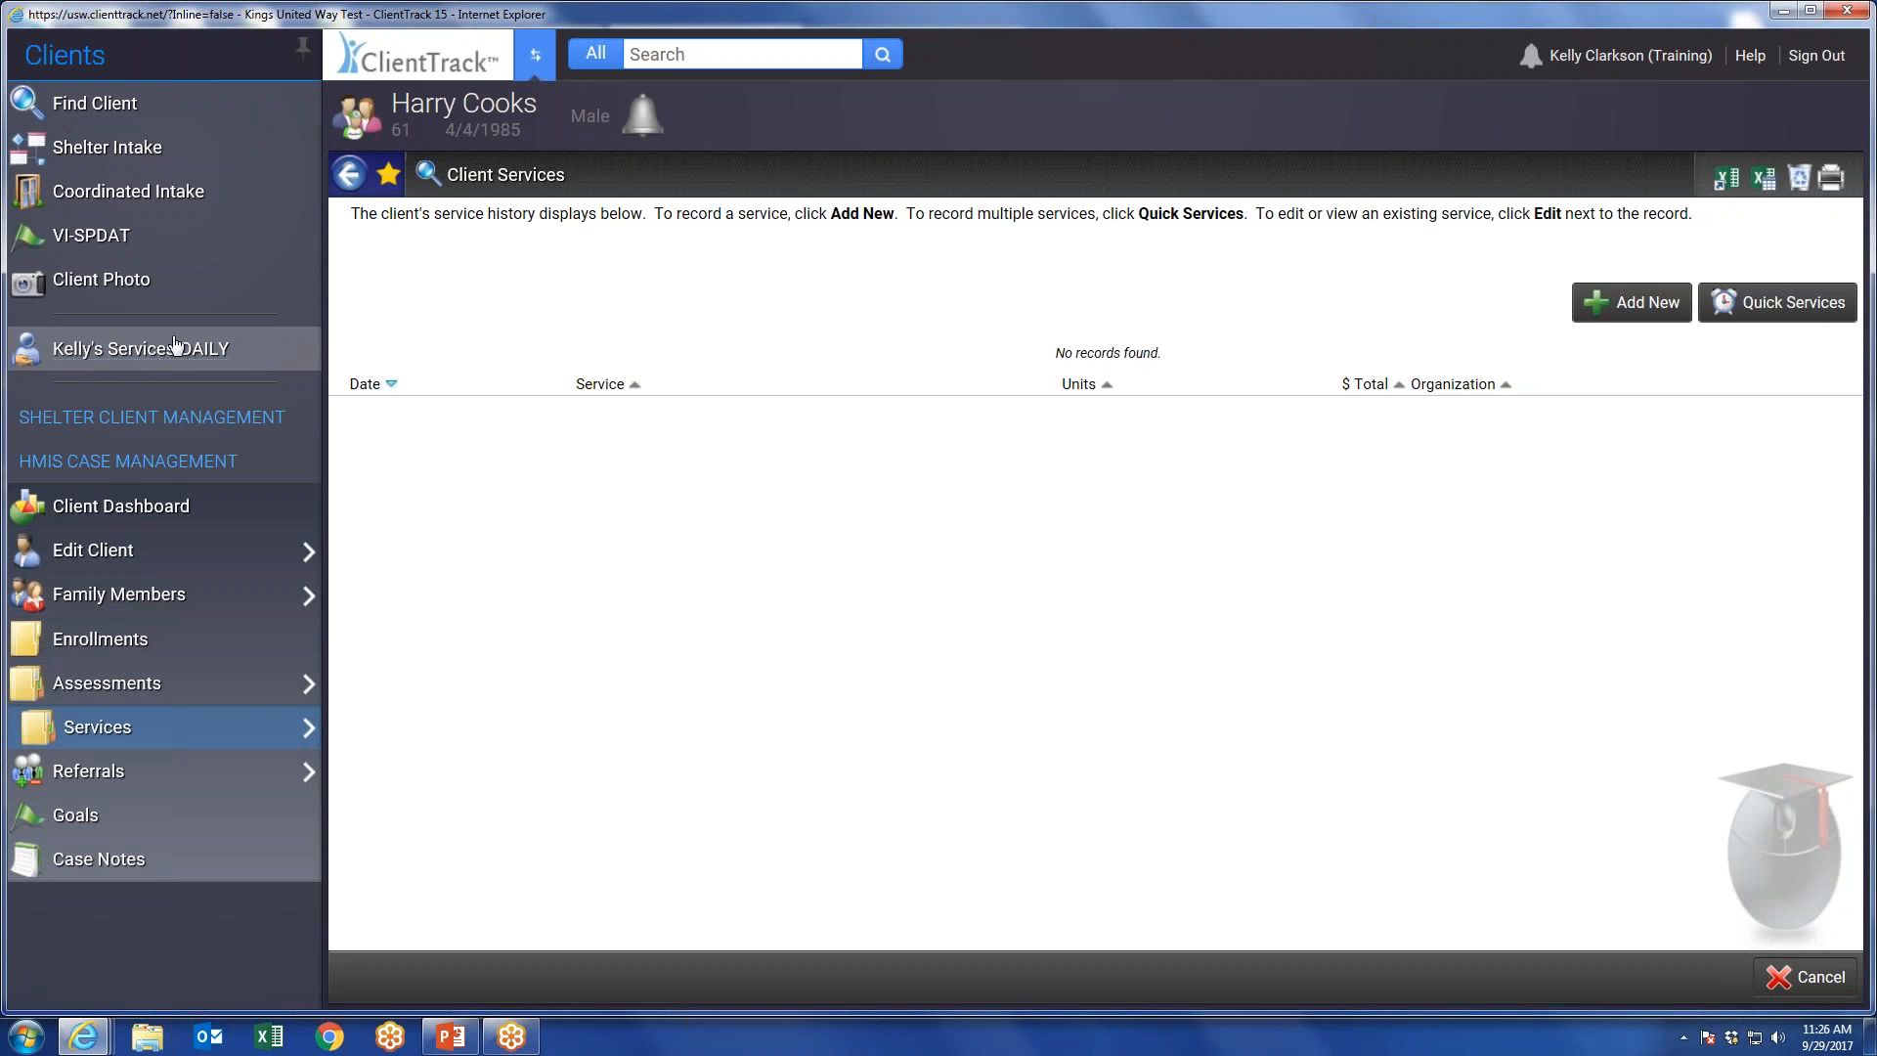
{"action": "left_click", "coordinate": [1820, 978]}
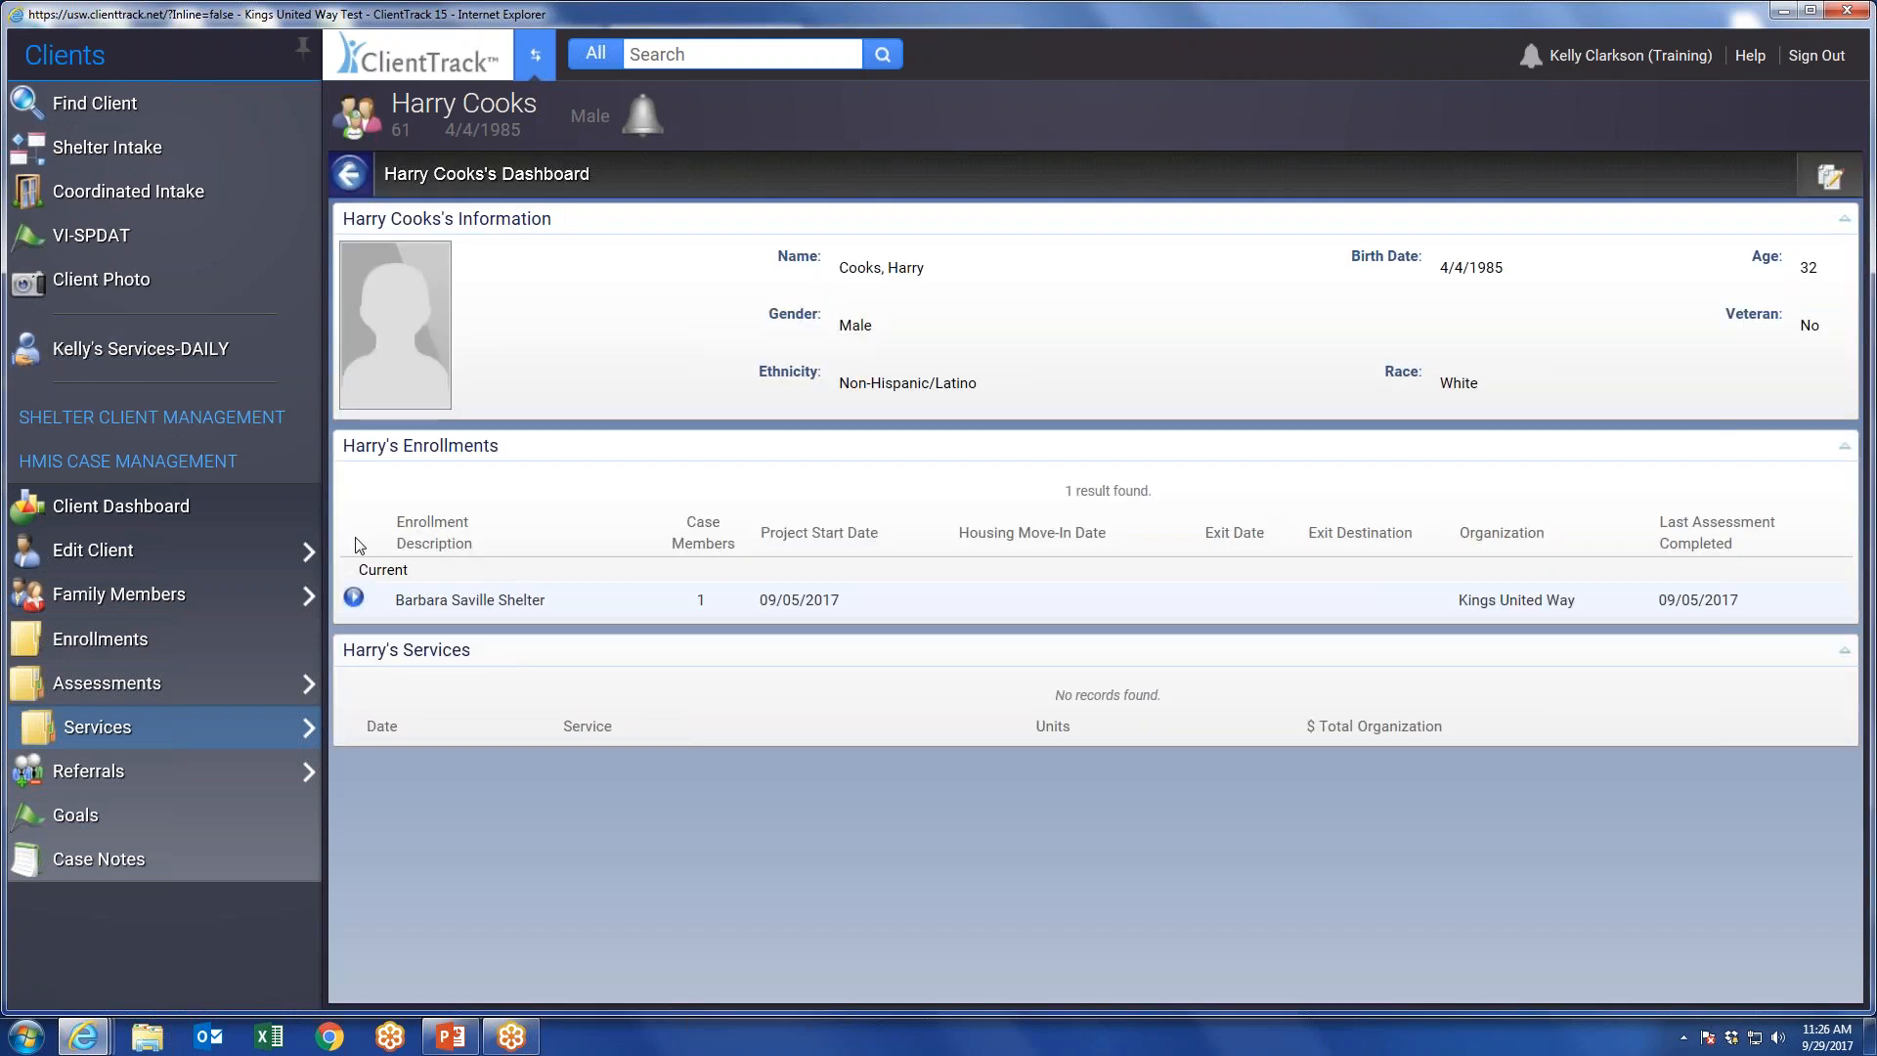
{"action": "left_click", "coordinate": [165, 415]}
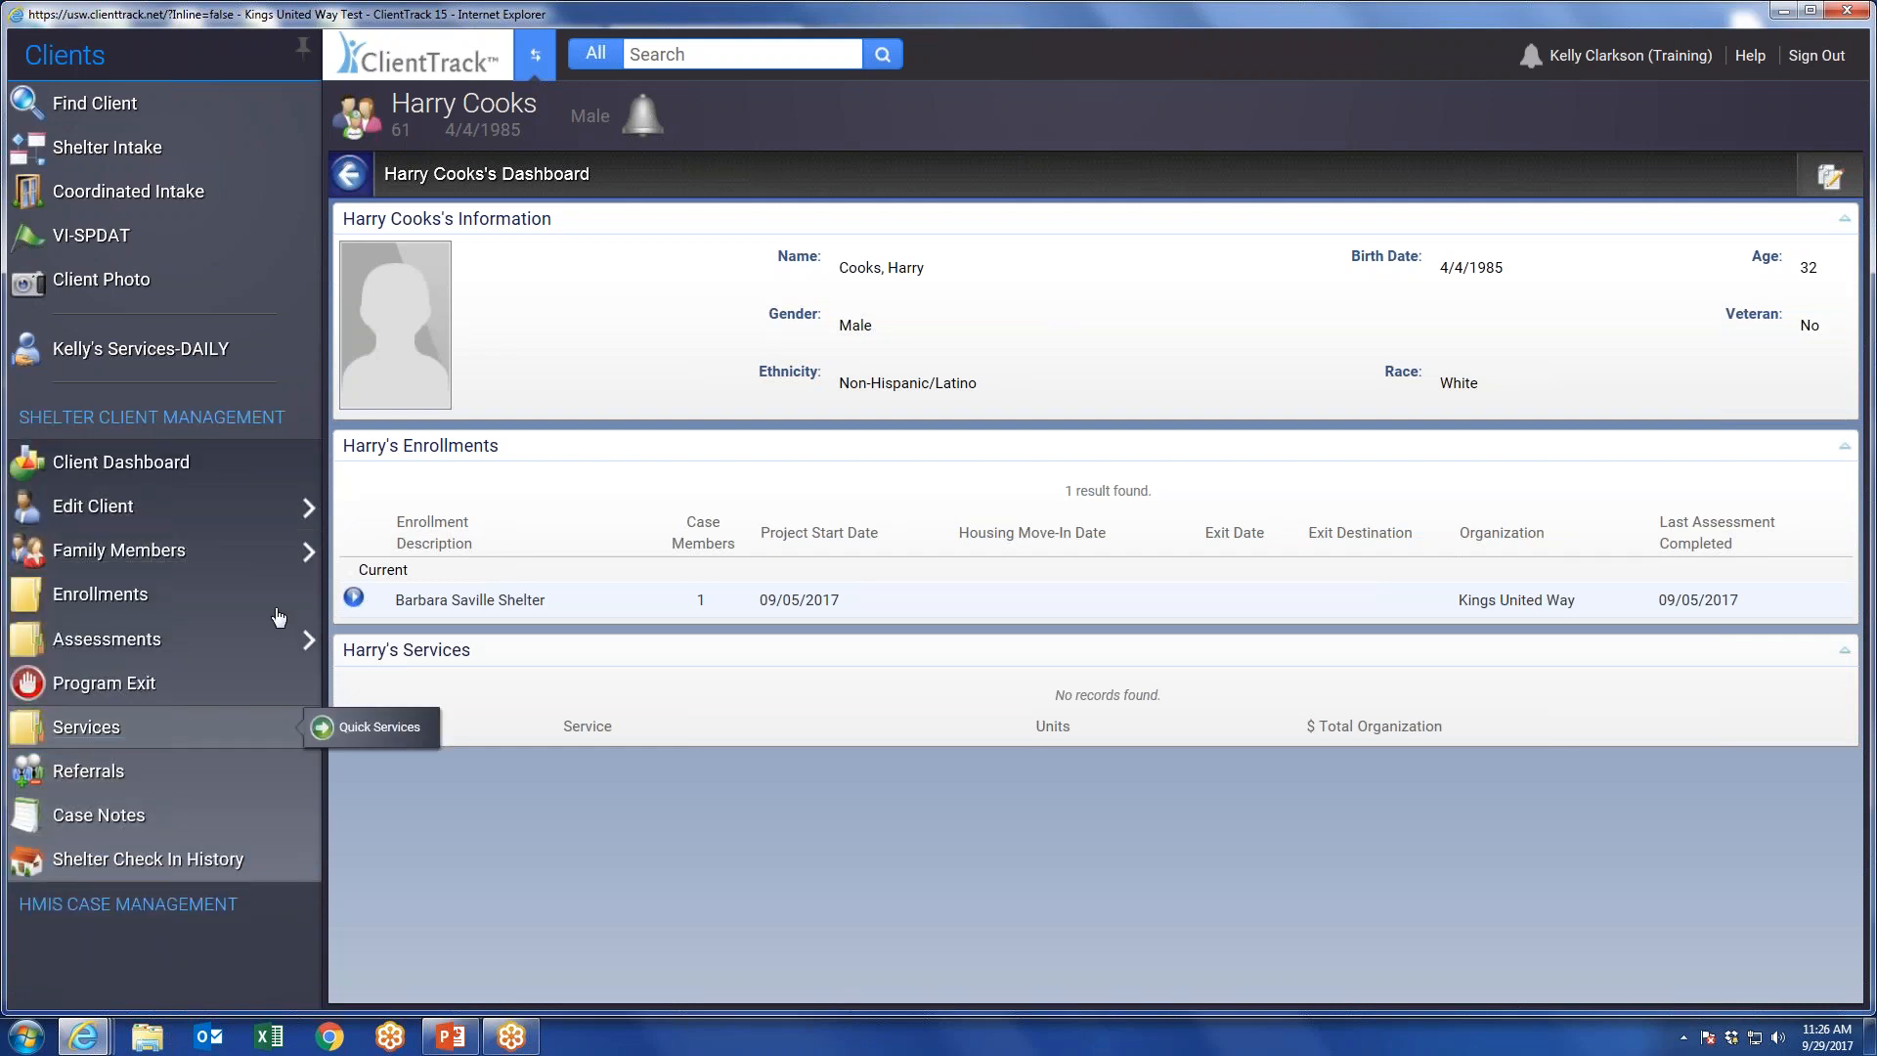
{"action": "left_click", "coordinate": [101, 347]}
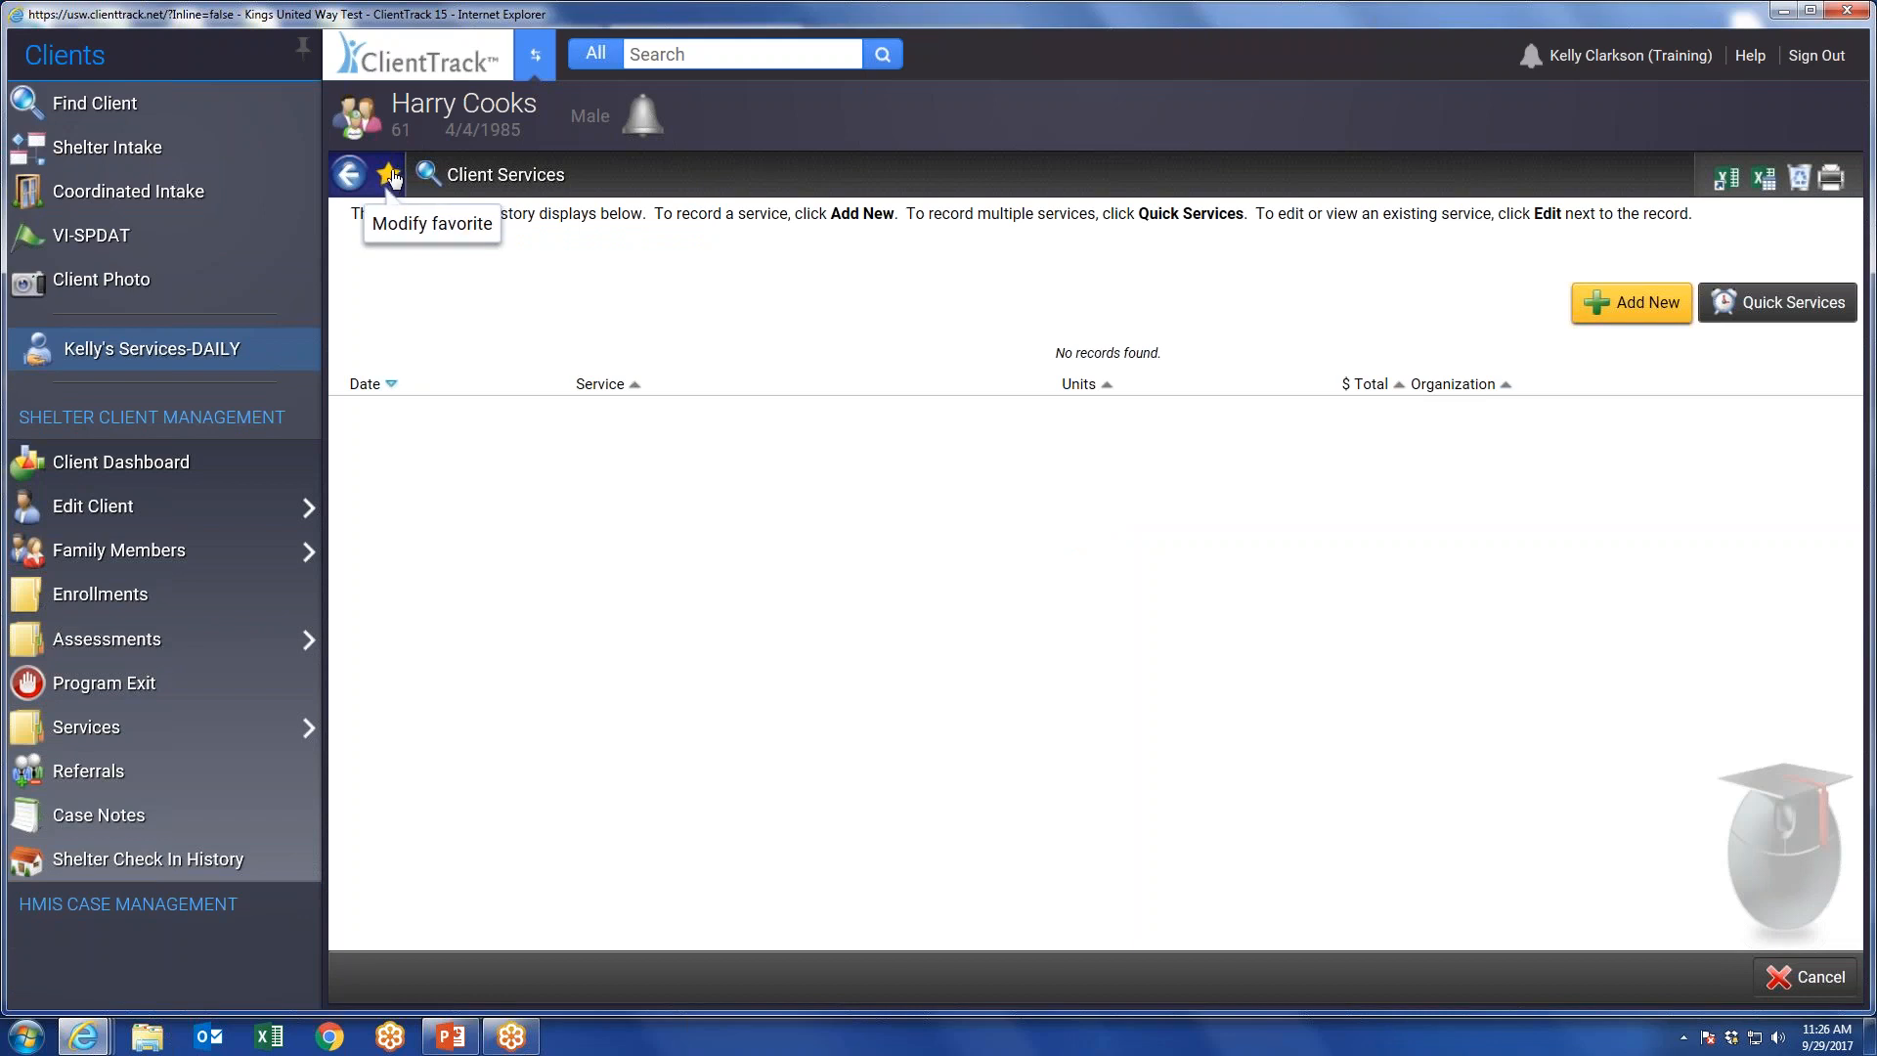
Examine the Manage Favorites window for the Services-DAILY favorite and close it without saving.
{"action": "right_click", "coordinate": [226, 359]}
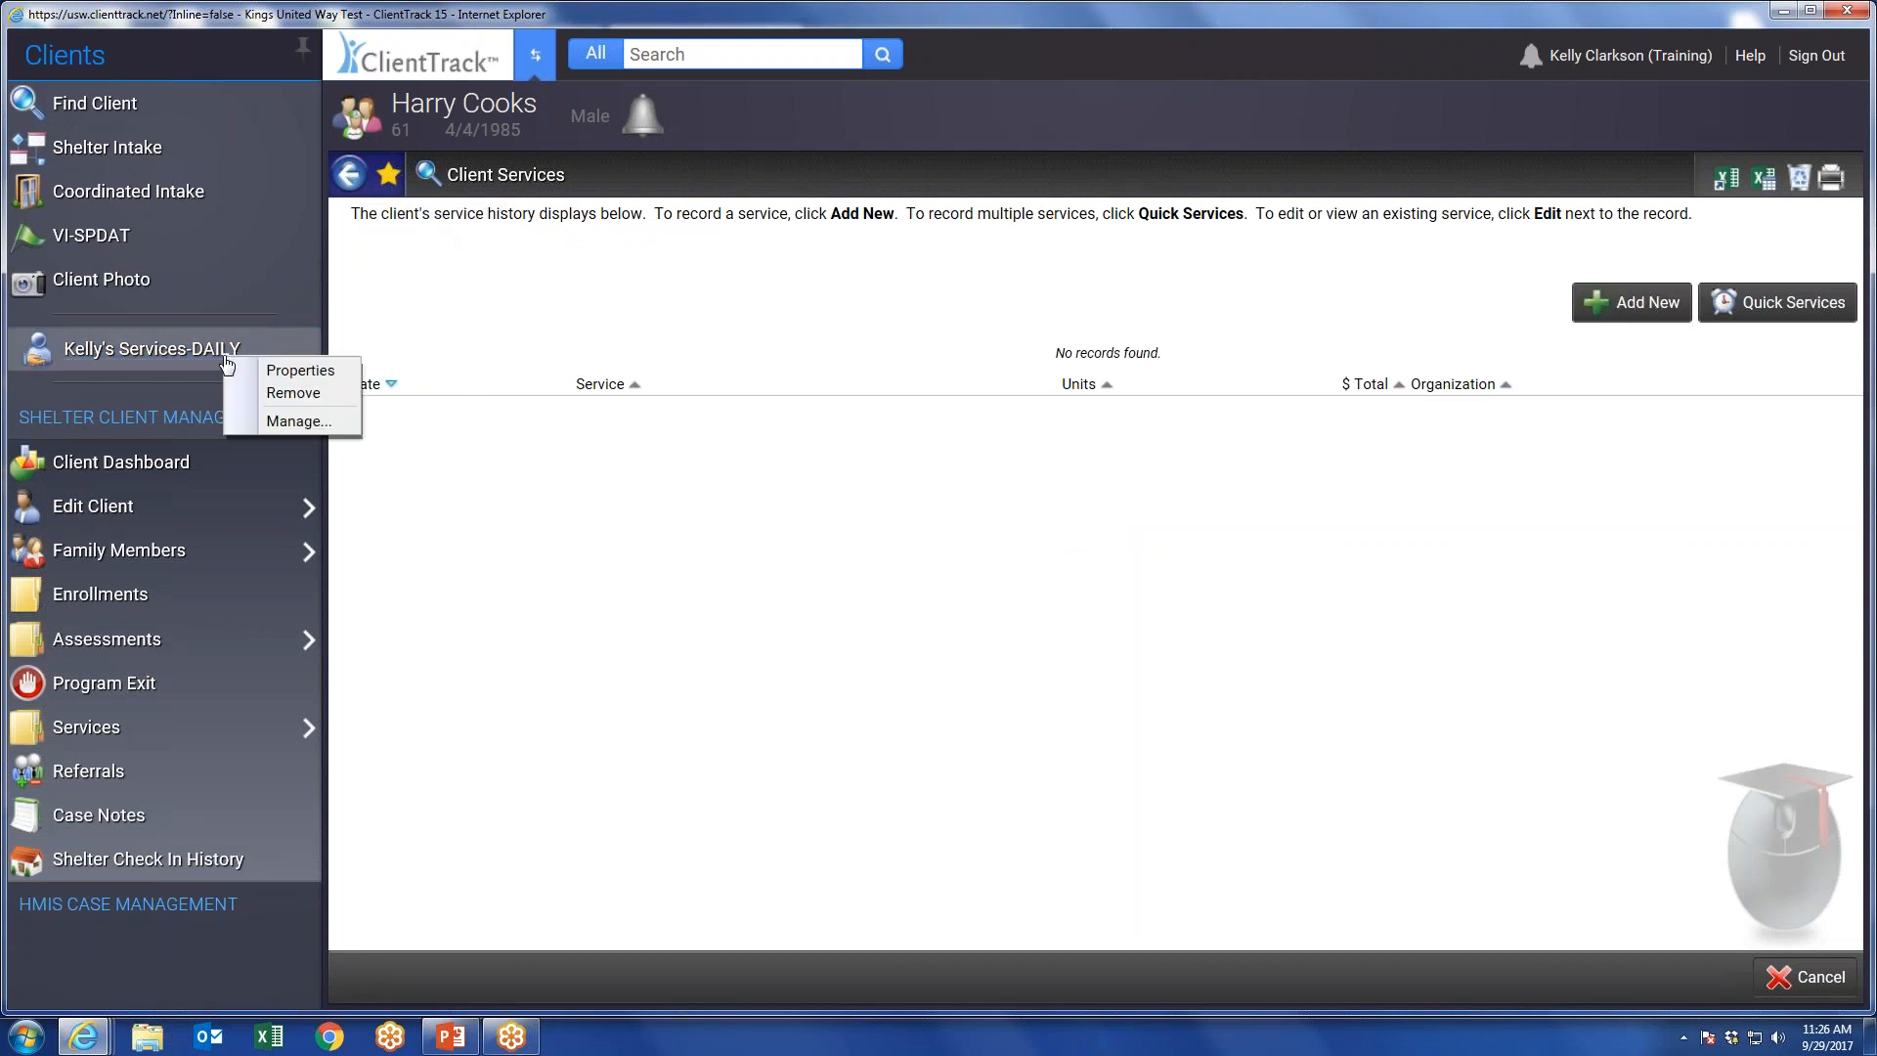
{"action": "left_click", "coordinate": [292, 421]}
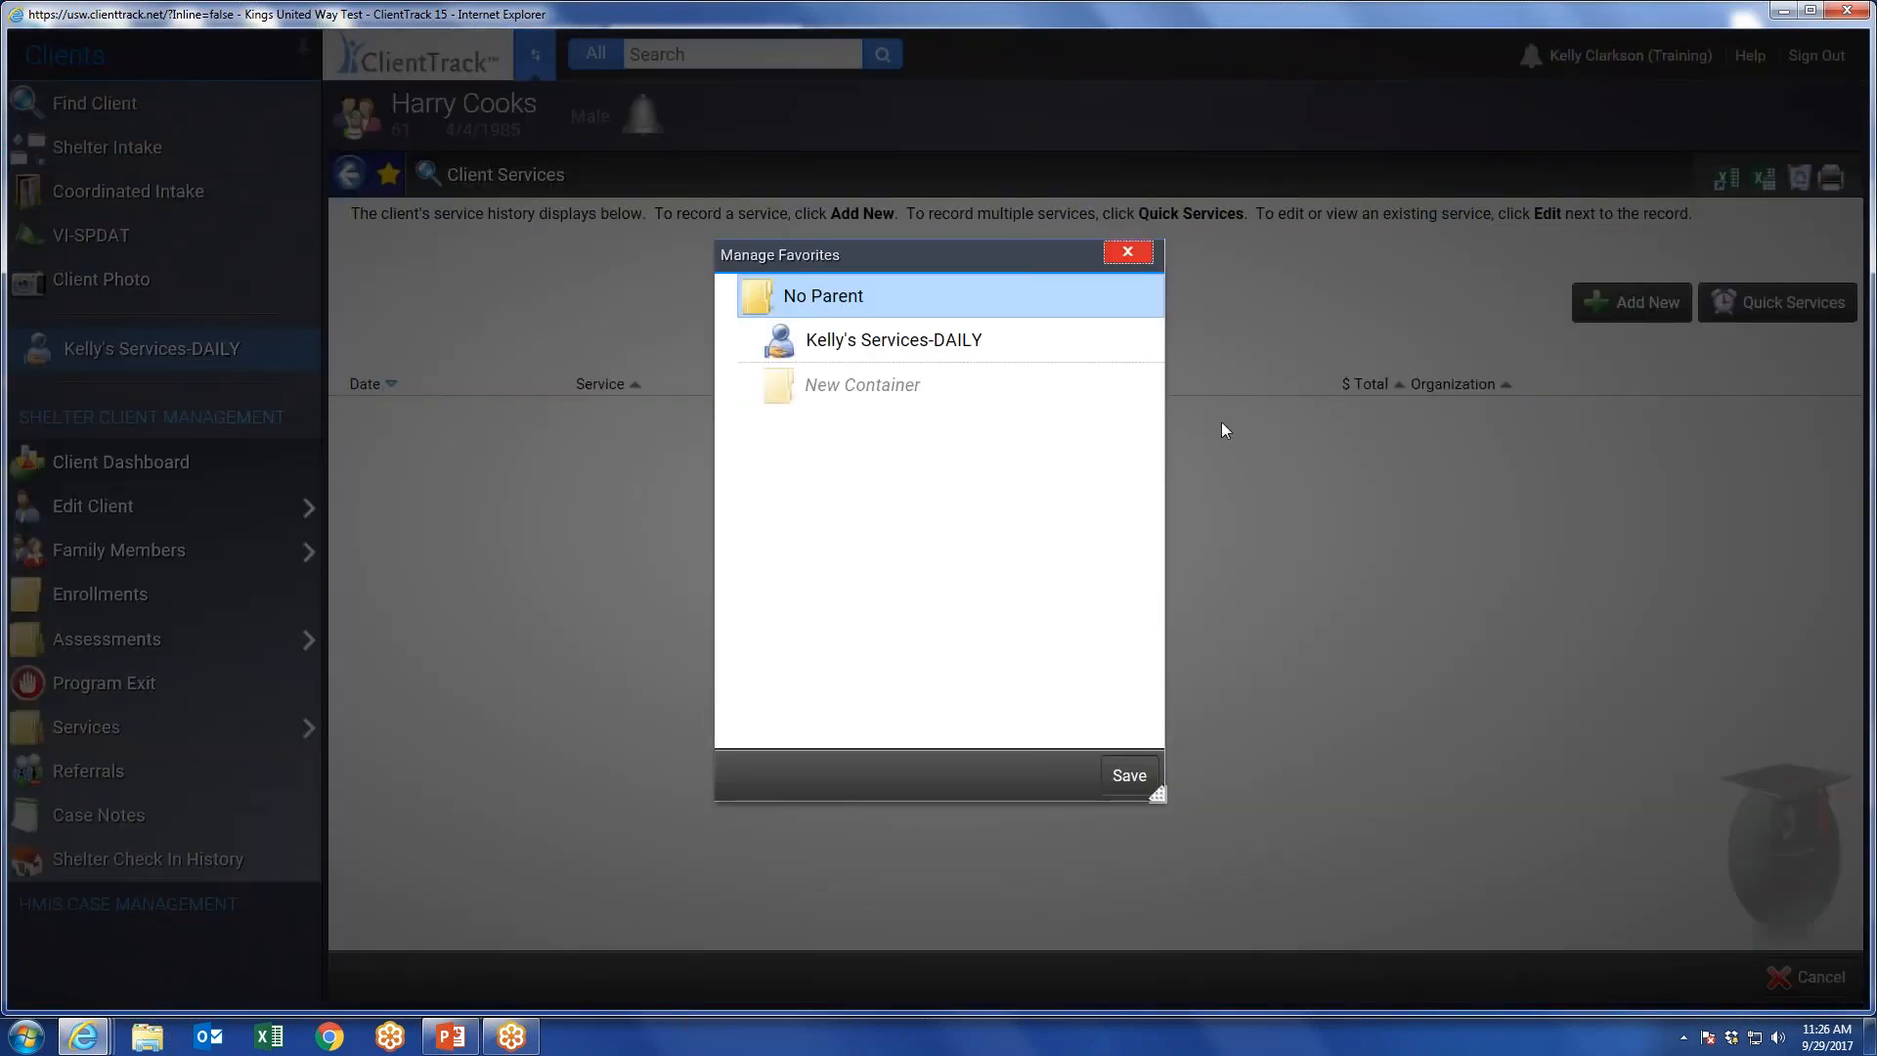
{"action": "left_click", "coordinate": [864, 342]}
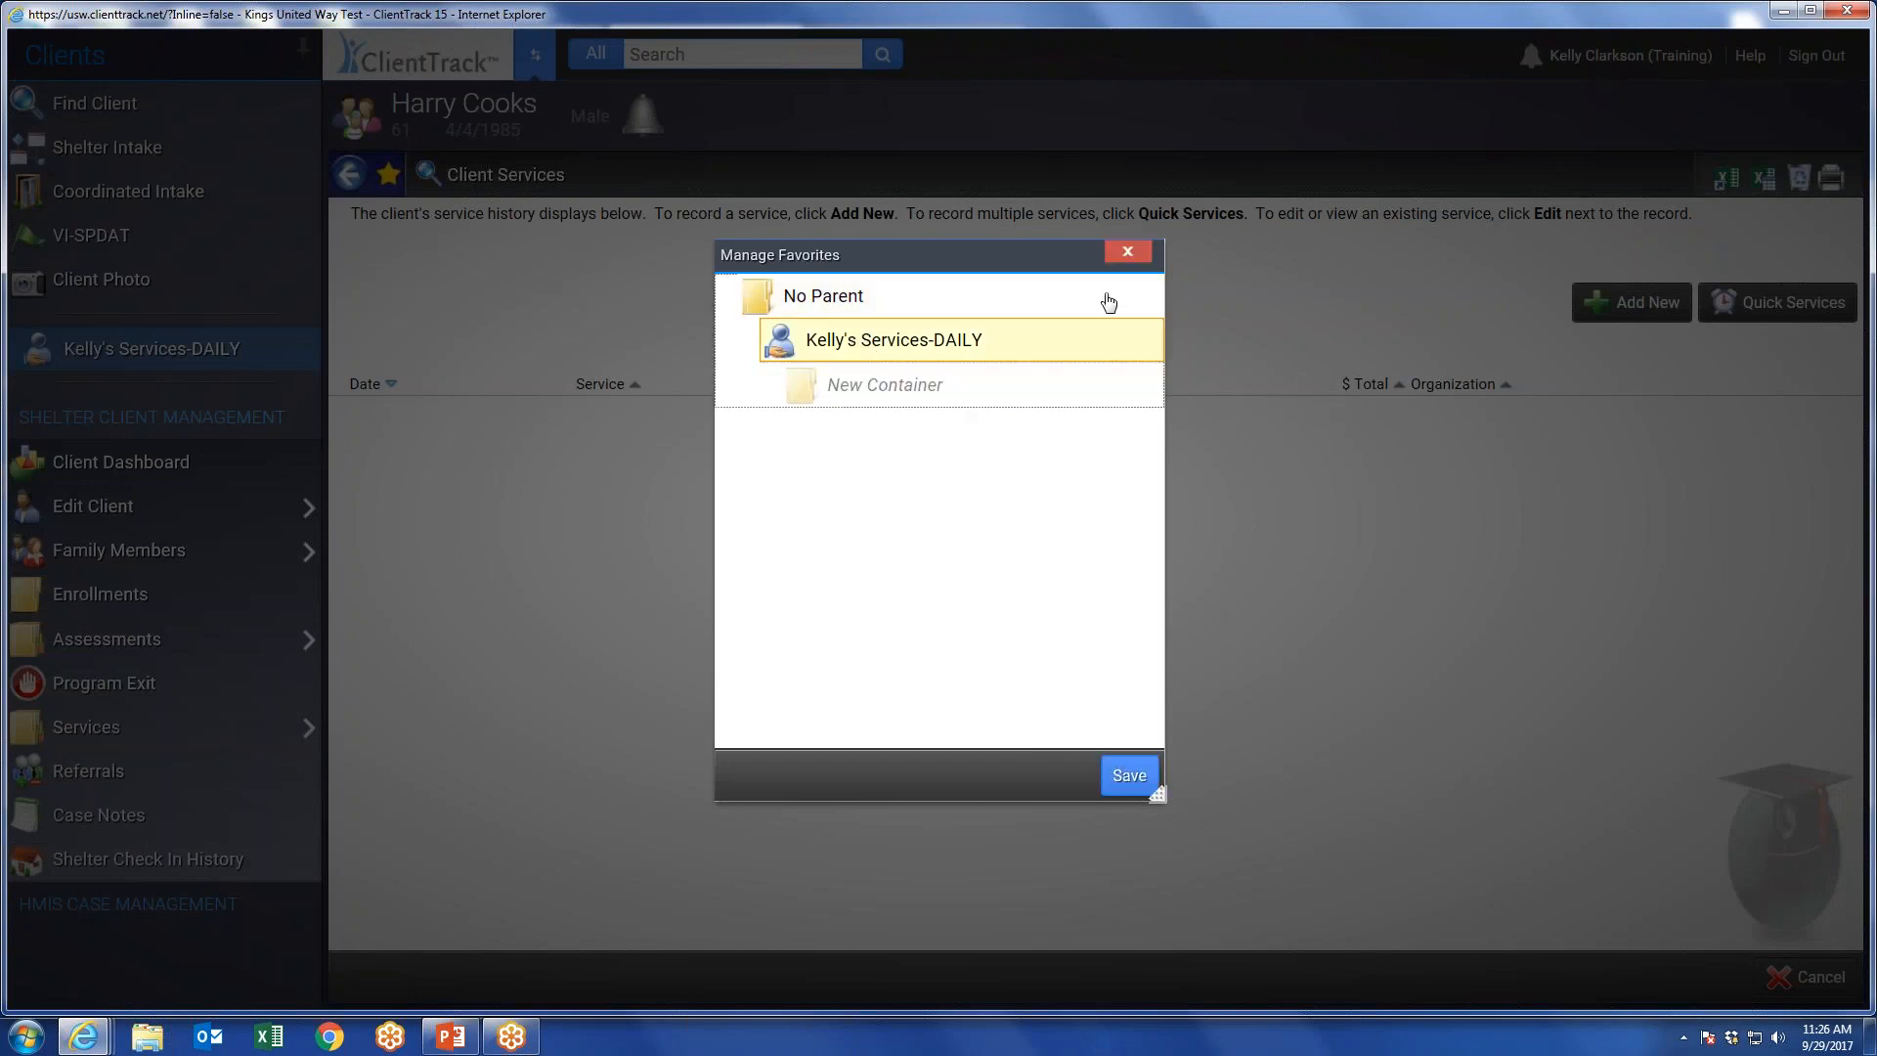
{"action": "left_click", "coordinate": [1127, 251]}
Remove the Services-DAILY favorite through its properties and return to the client's dashboard.
{"action": "right_click", "coordinate": [244, 354]}
{"action": "left_click", "coordinate": [288, 369]}
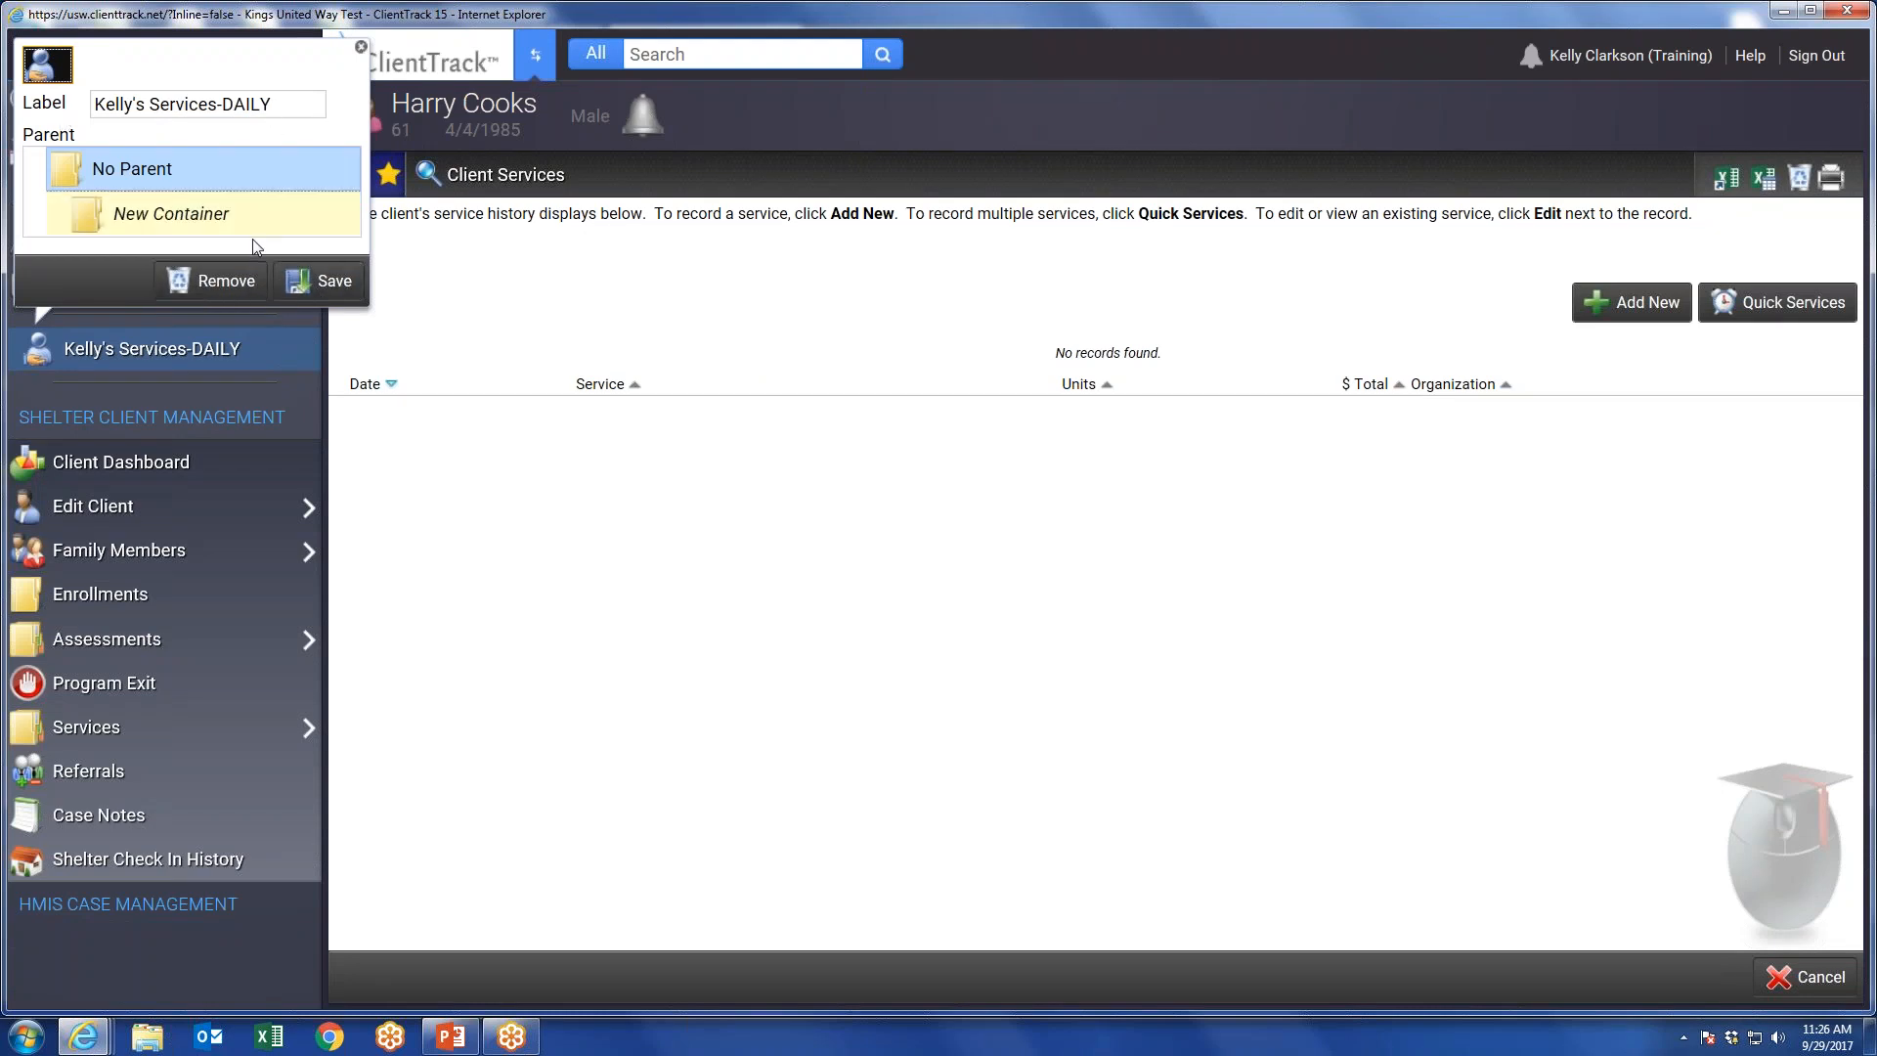
{"action": "left_click", "coordinate": [210, 280]}
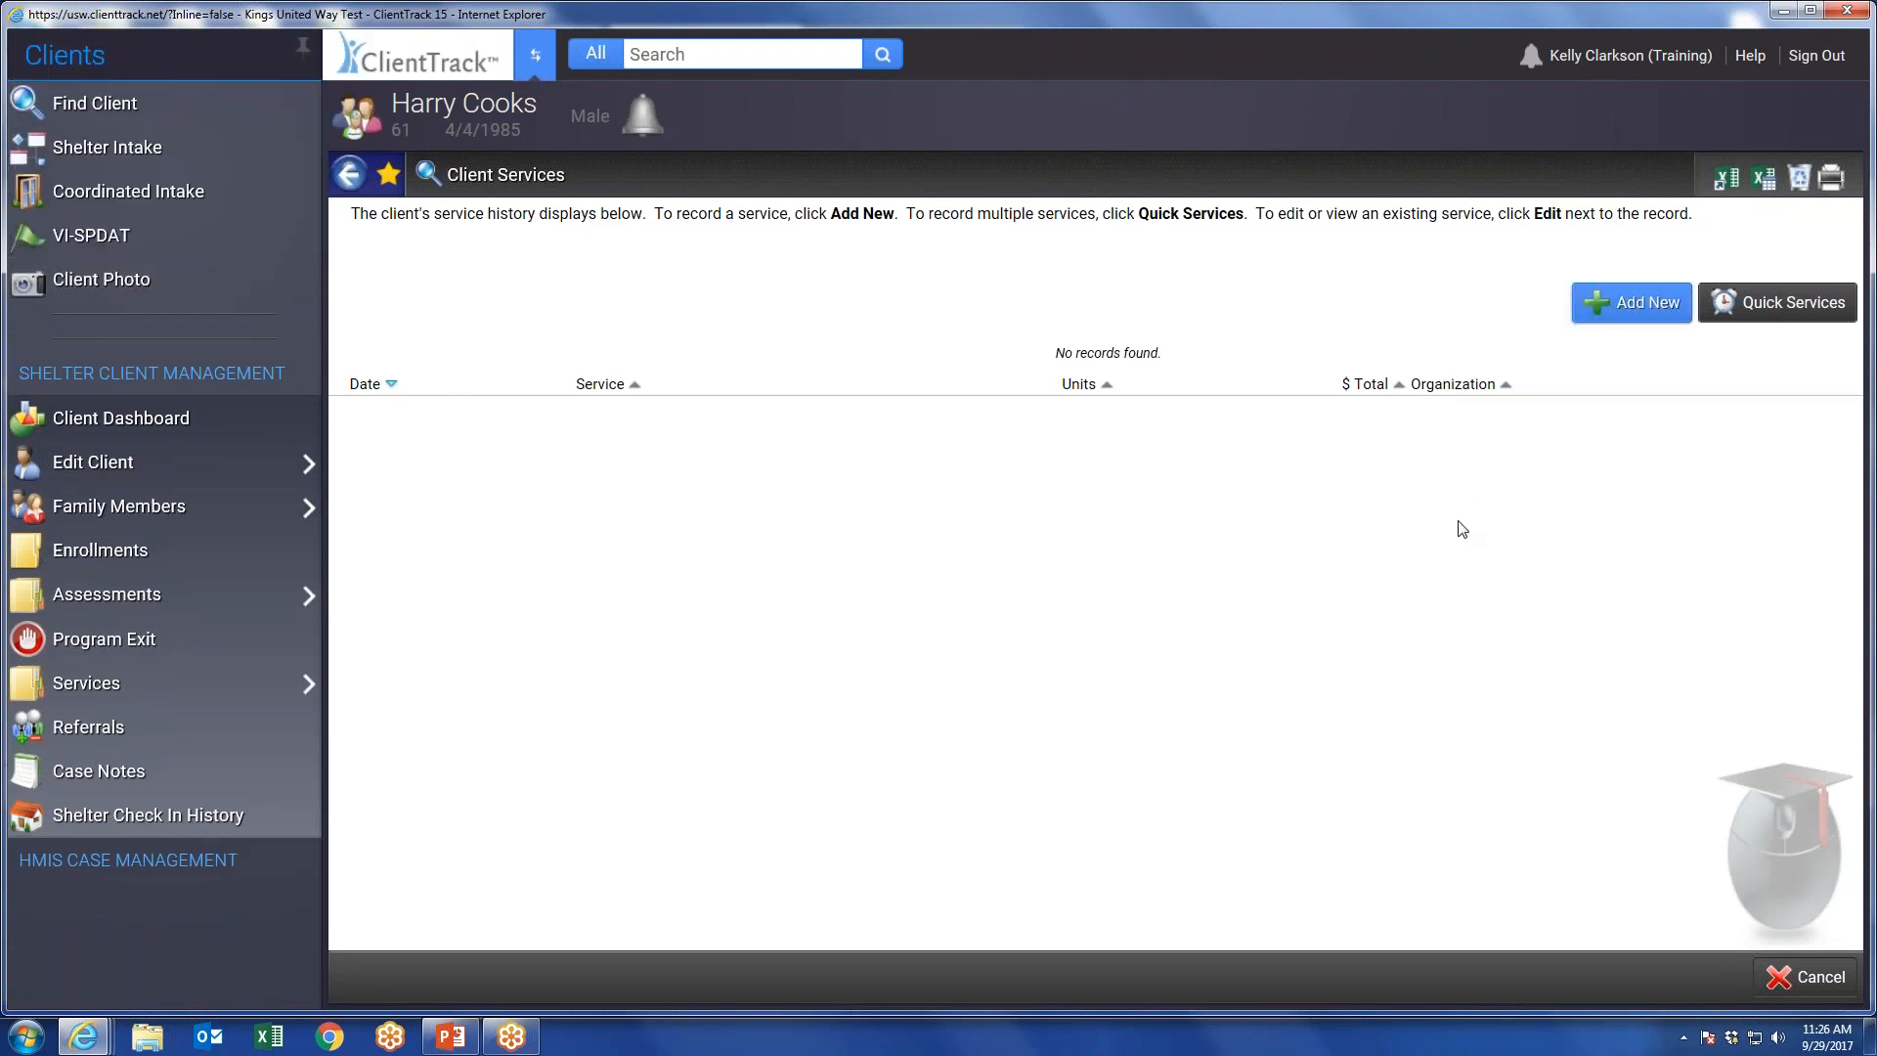
{"action": "left_click", "coordinate": [1803, 976]}
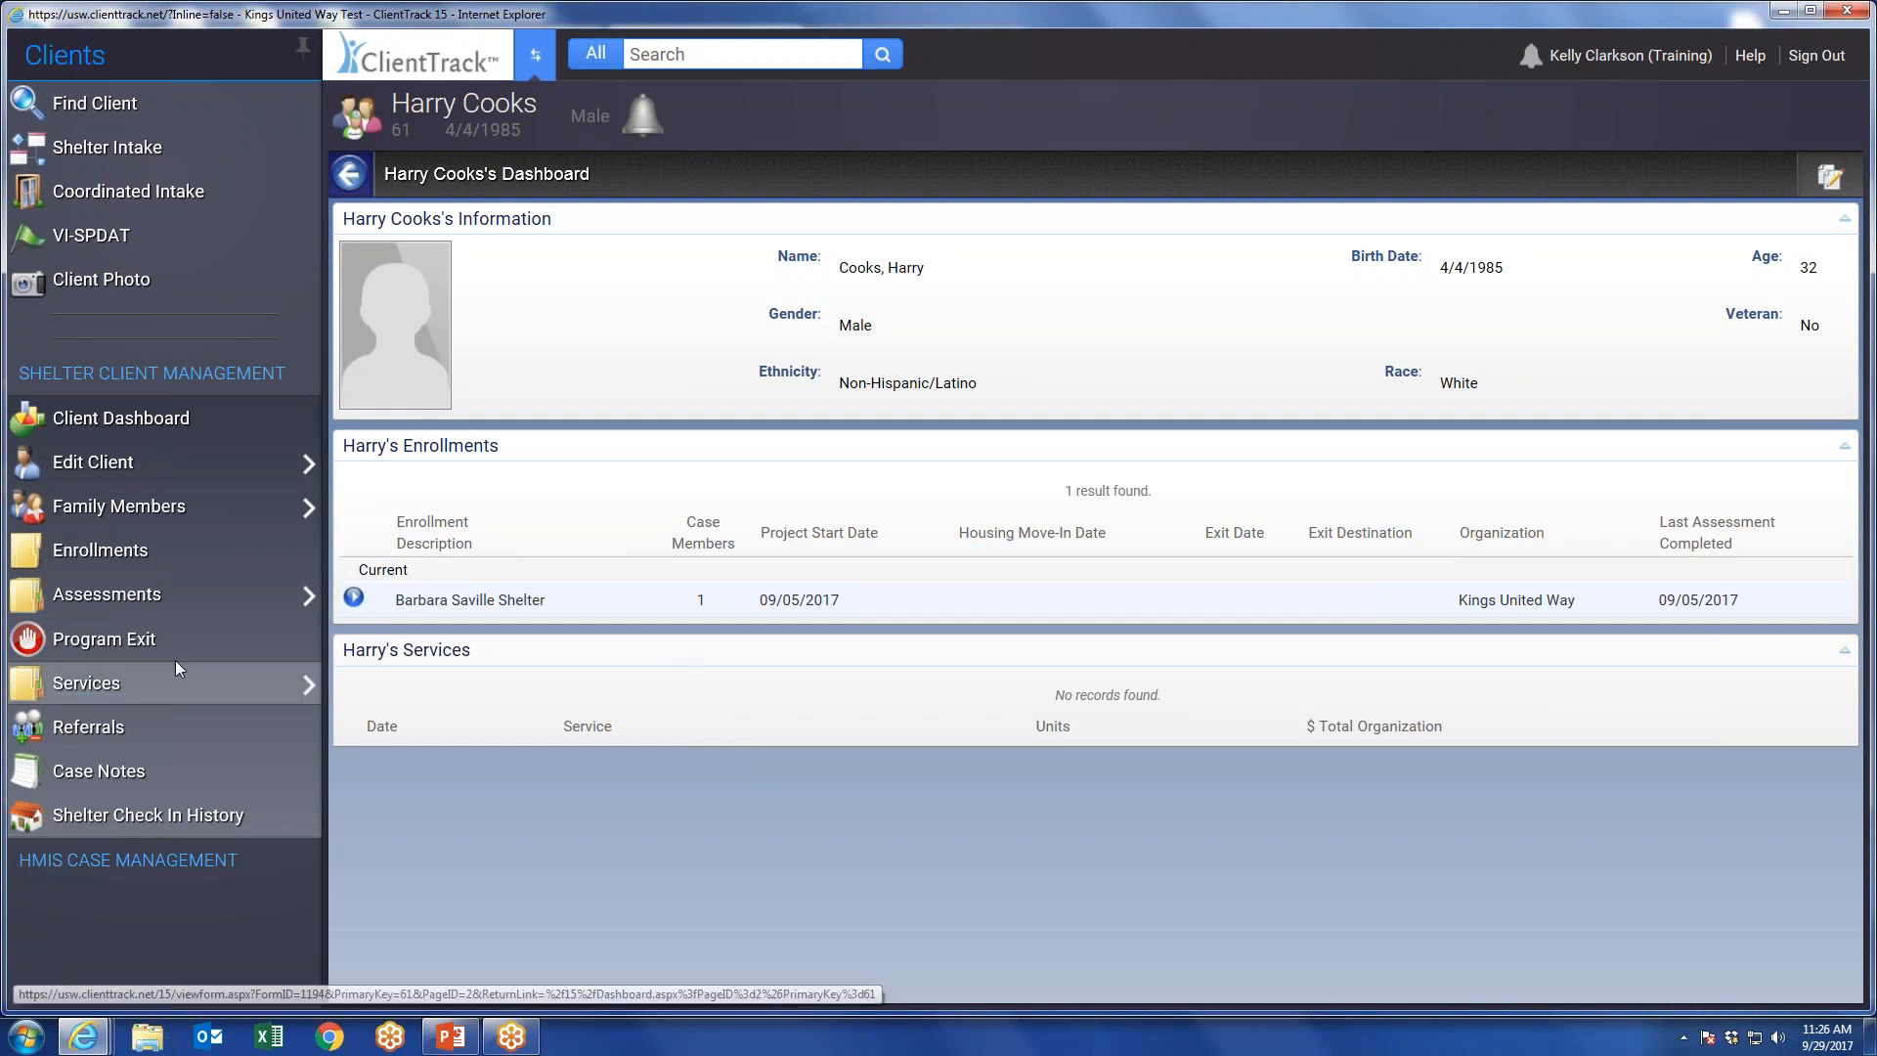
Review the client's enrollments and the actions available for the current shelter enrollment, then return to the client dashboard.
{"action": "left_click", "coordinate": [116, 555]}
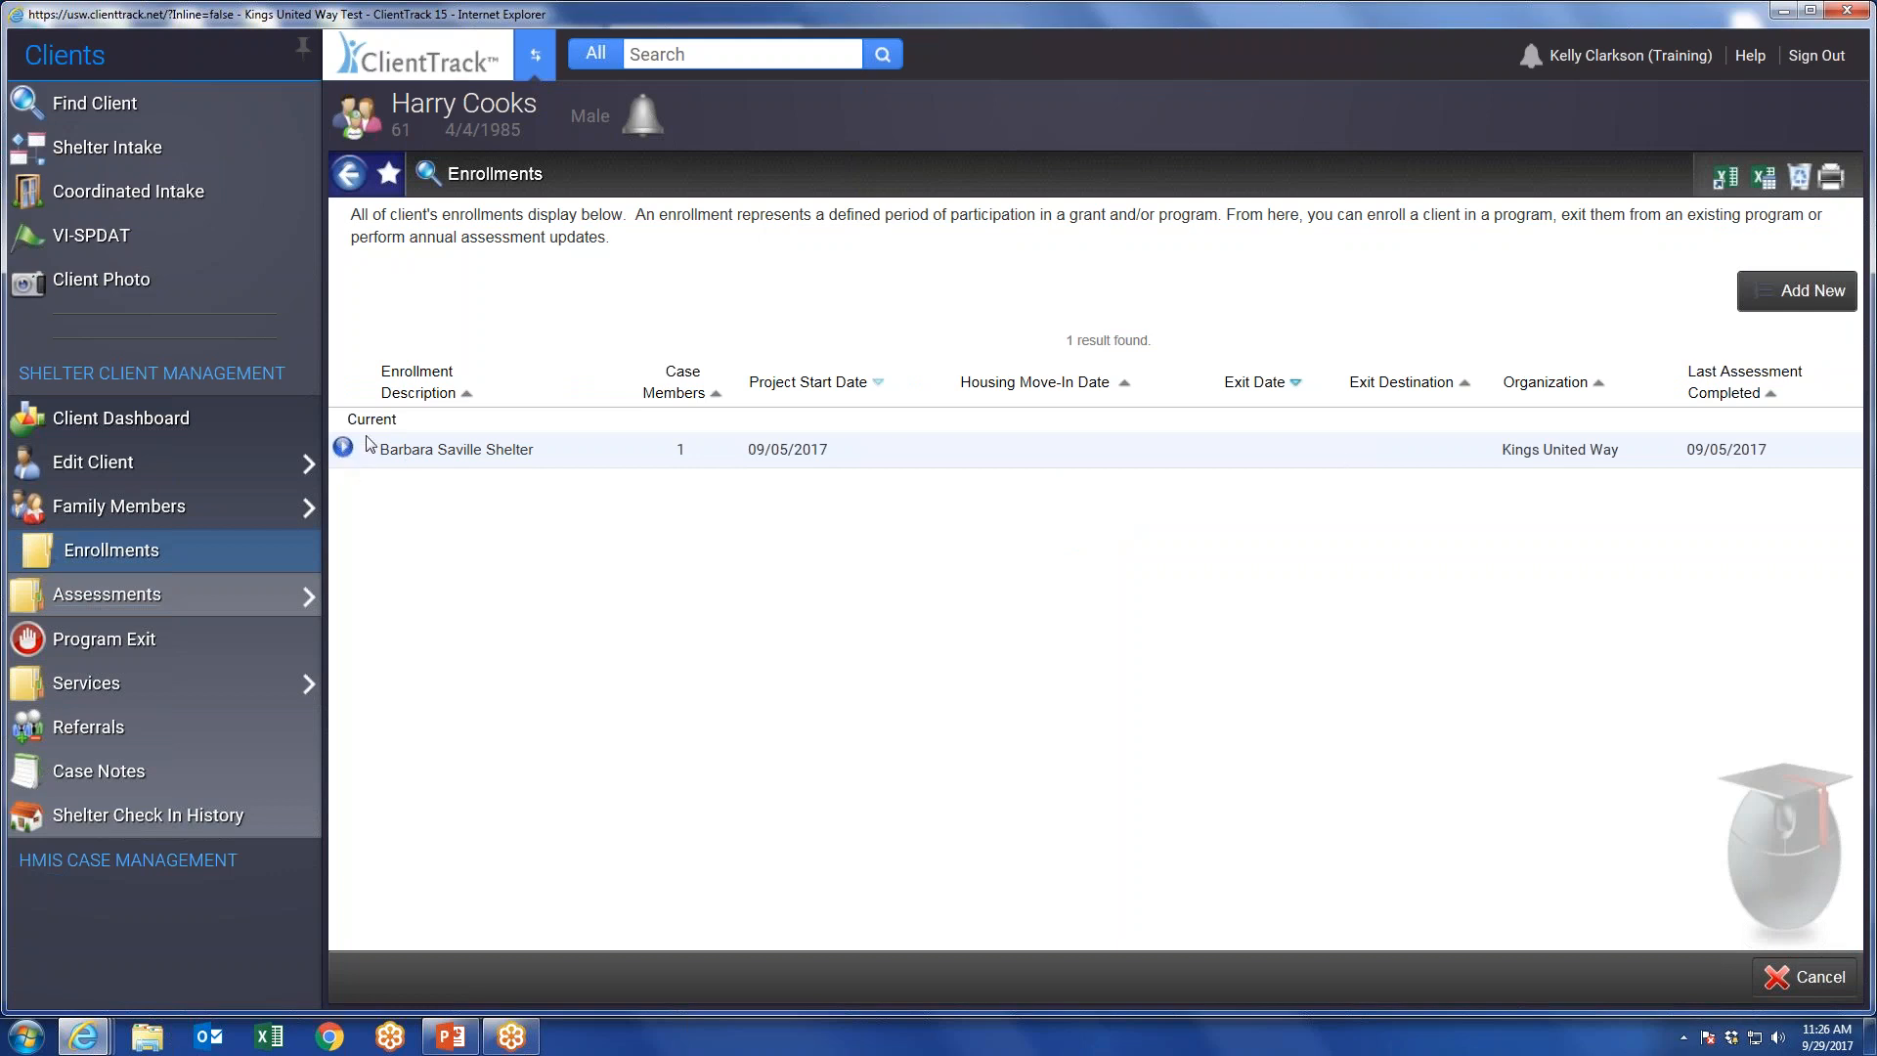
{"action": "left_click", "coordinate": [344, 450]}
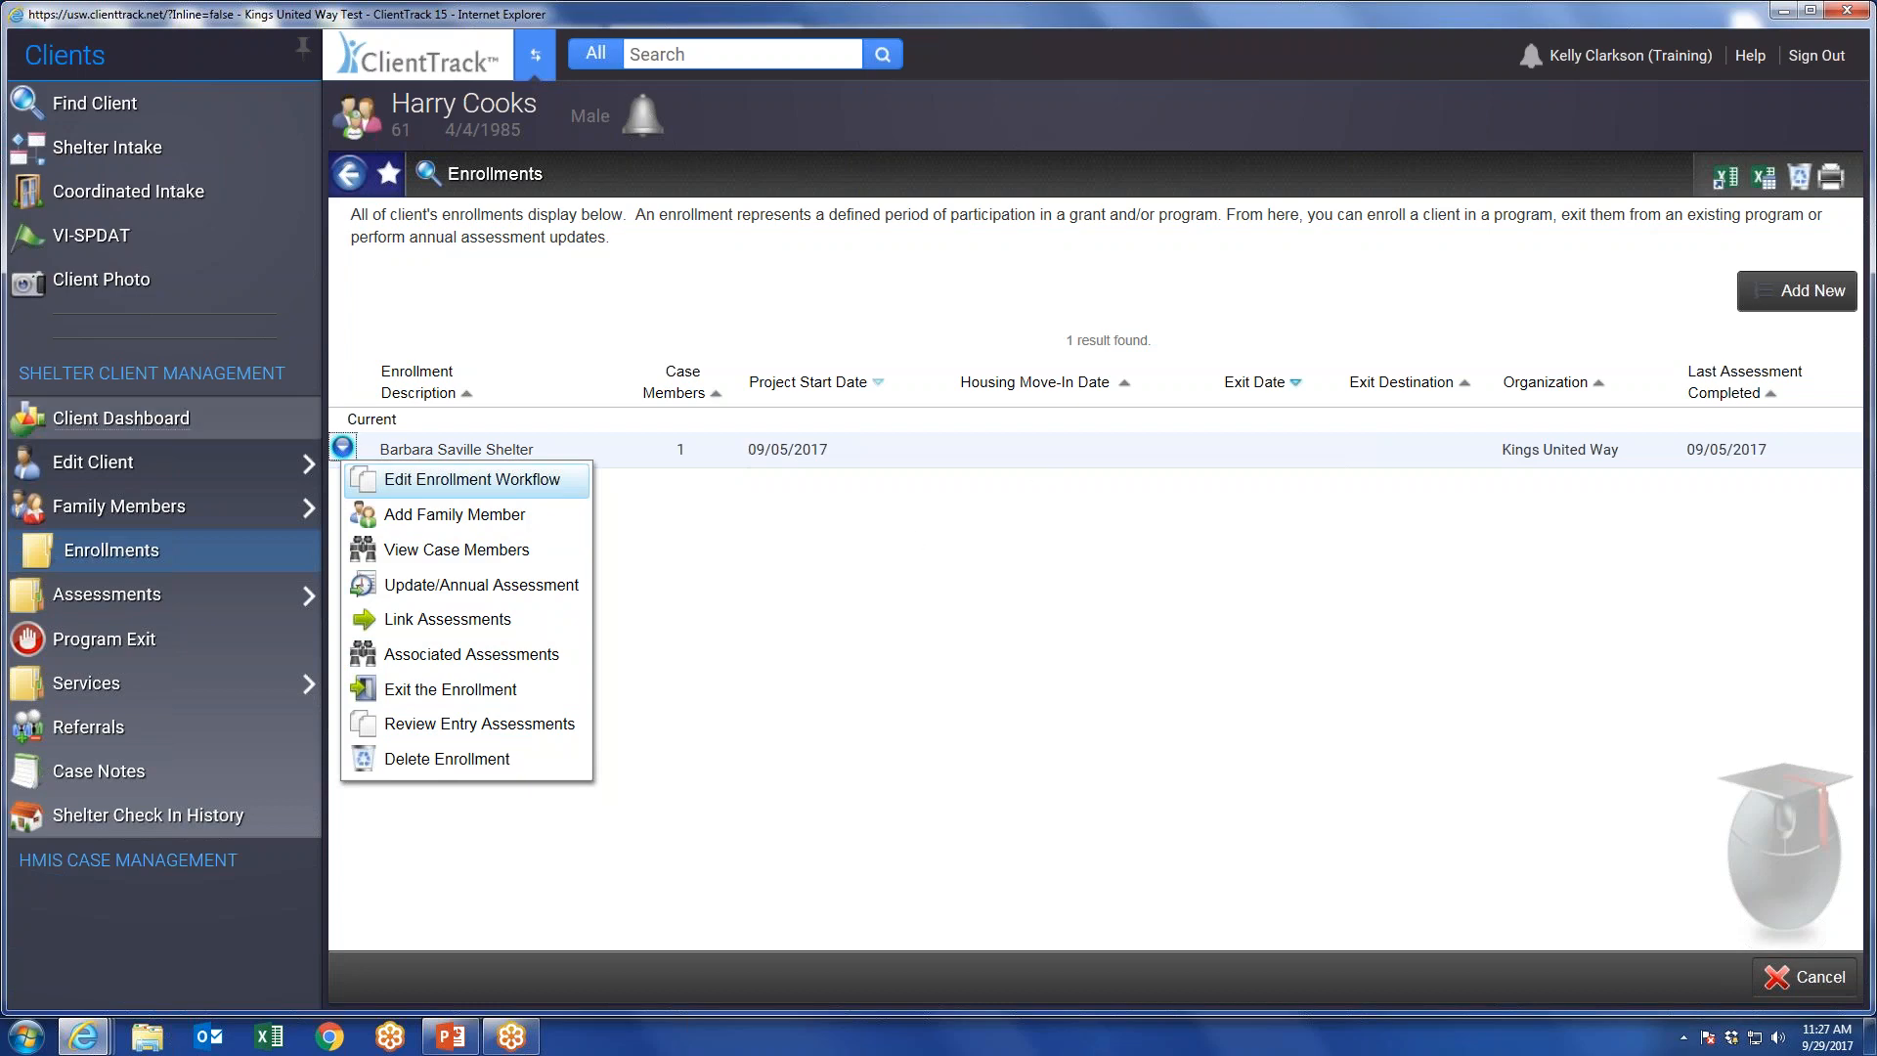
{"action": "left_click", "coordinate": [84, 422]}
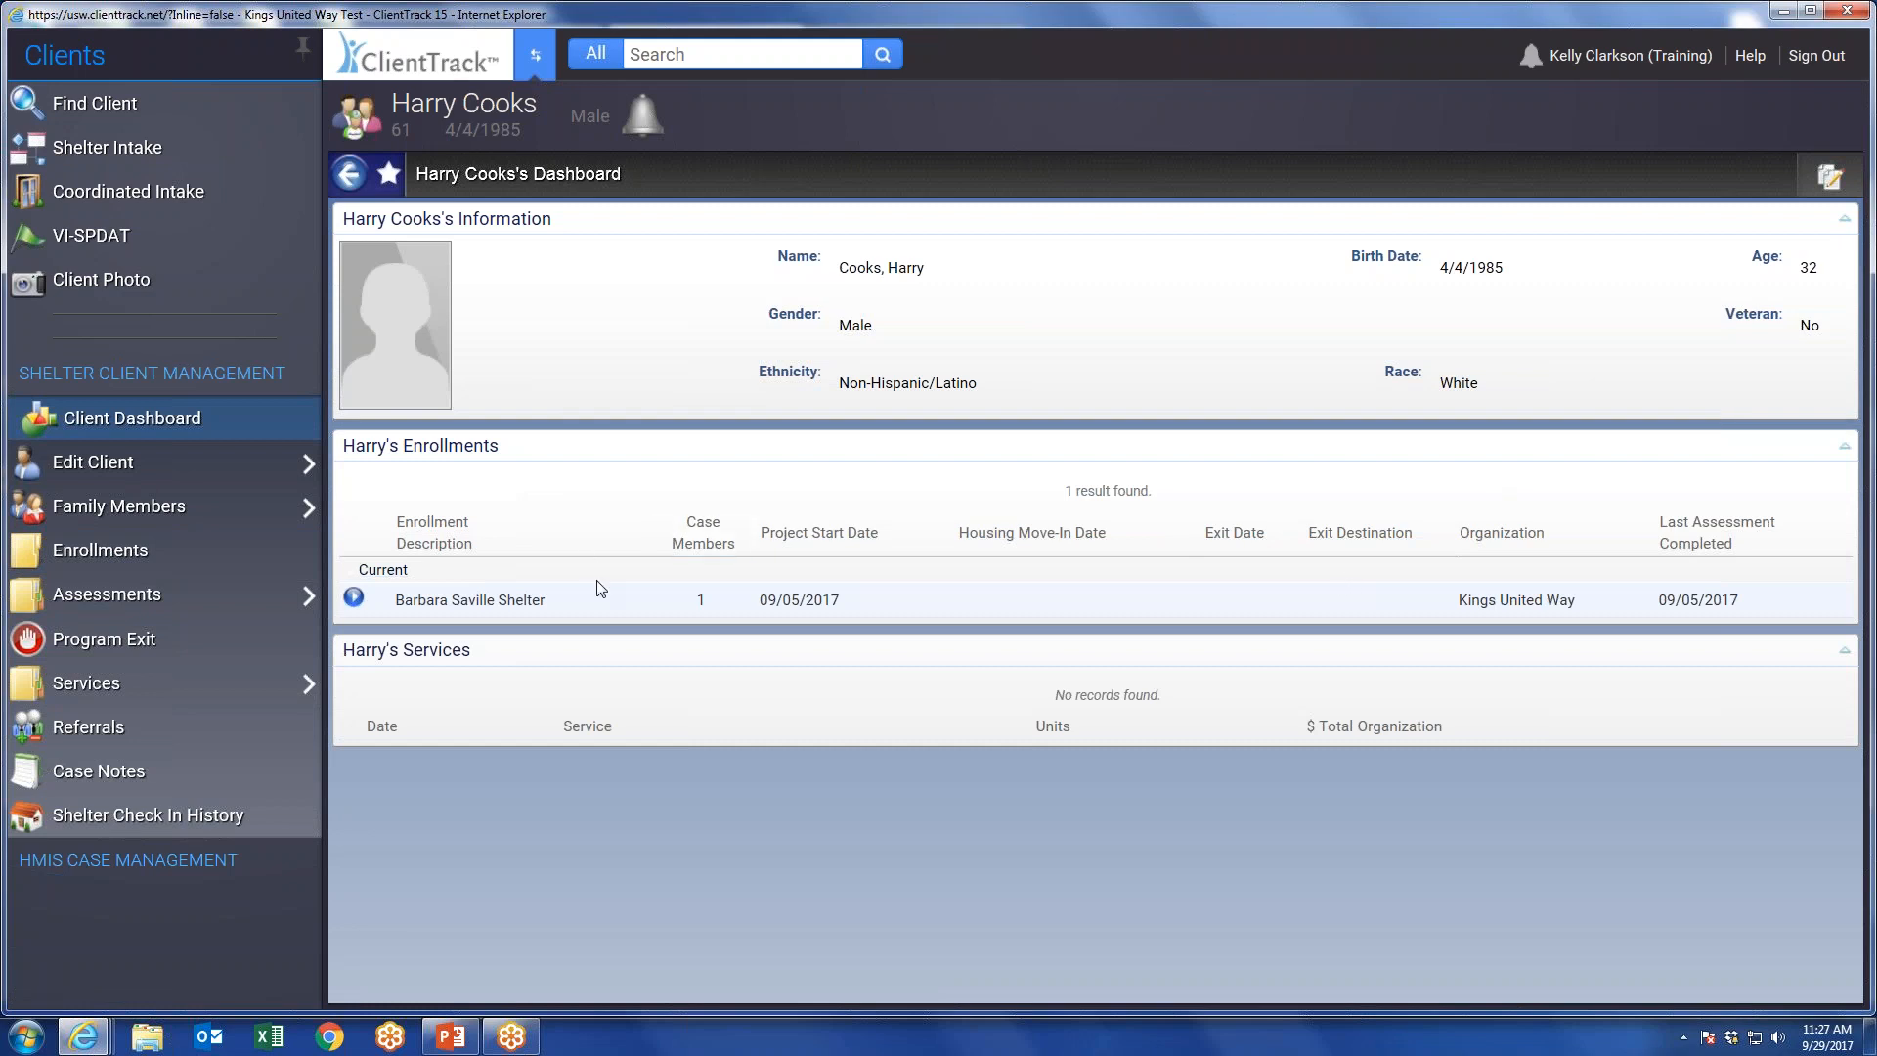
Look over the Add Family Member workflow for the current shelter enrollment and cancel the workflow.
{"action": "left_click", "coordinate": [353, 596]}
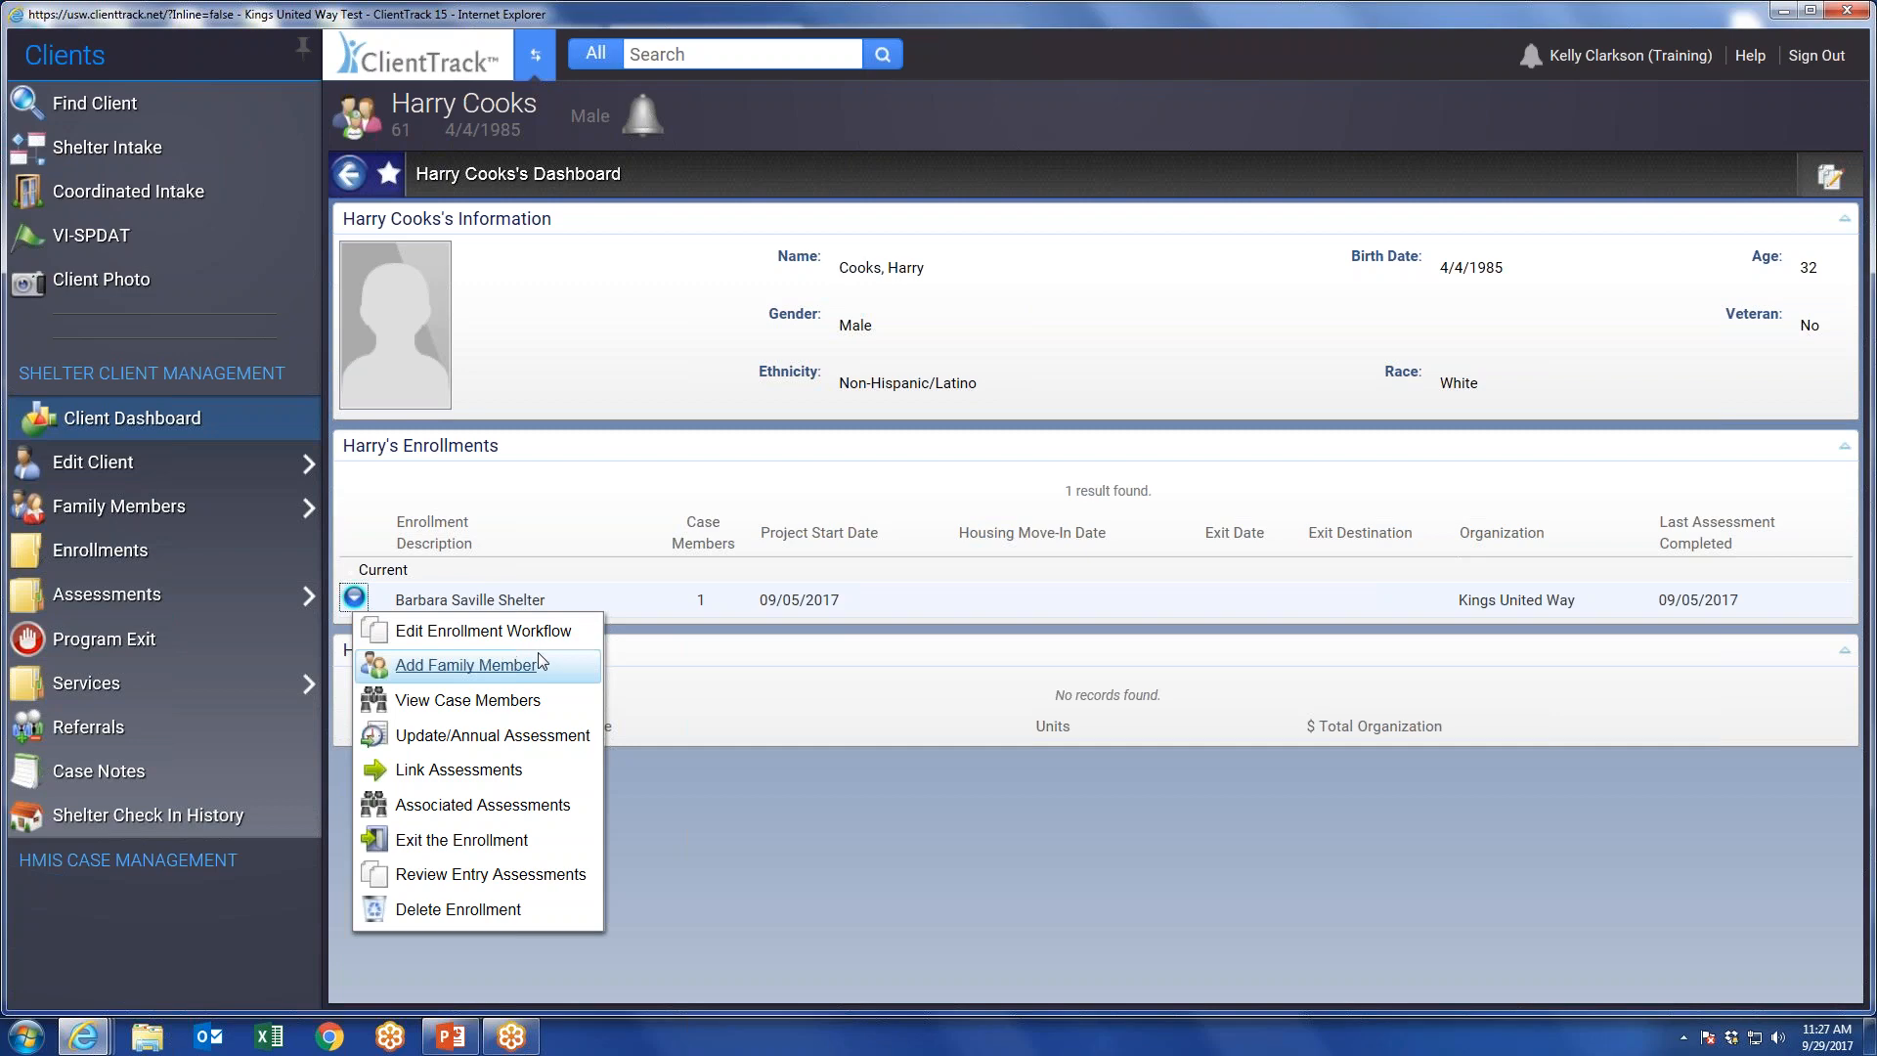
{"action": "left_click", "coordinate": [482, 667]}
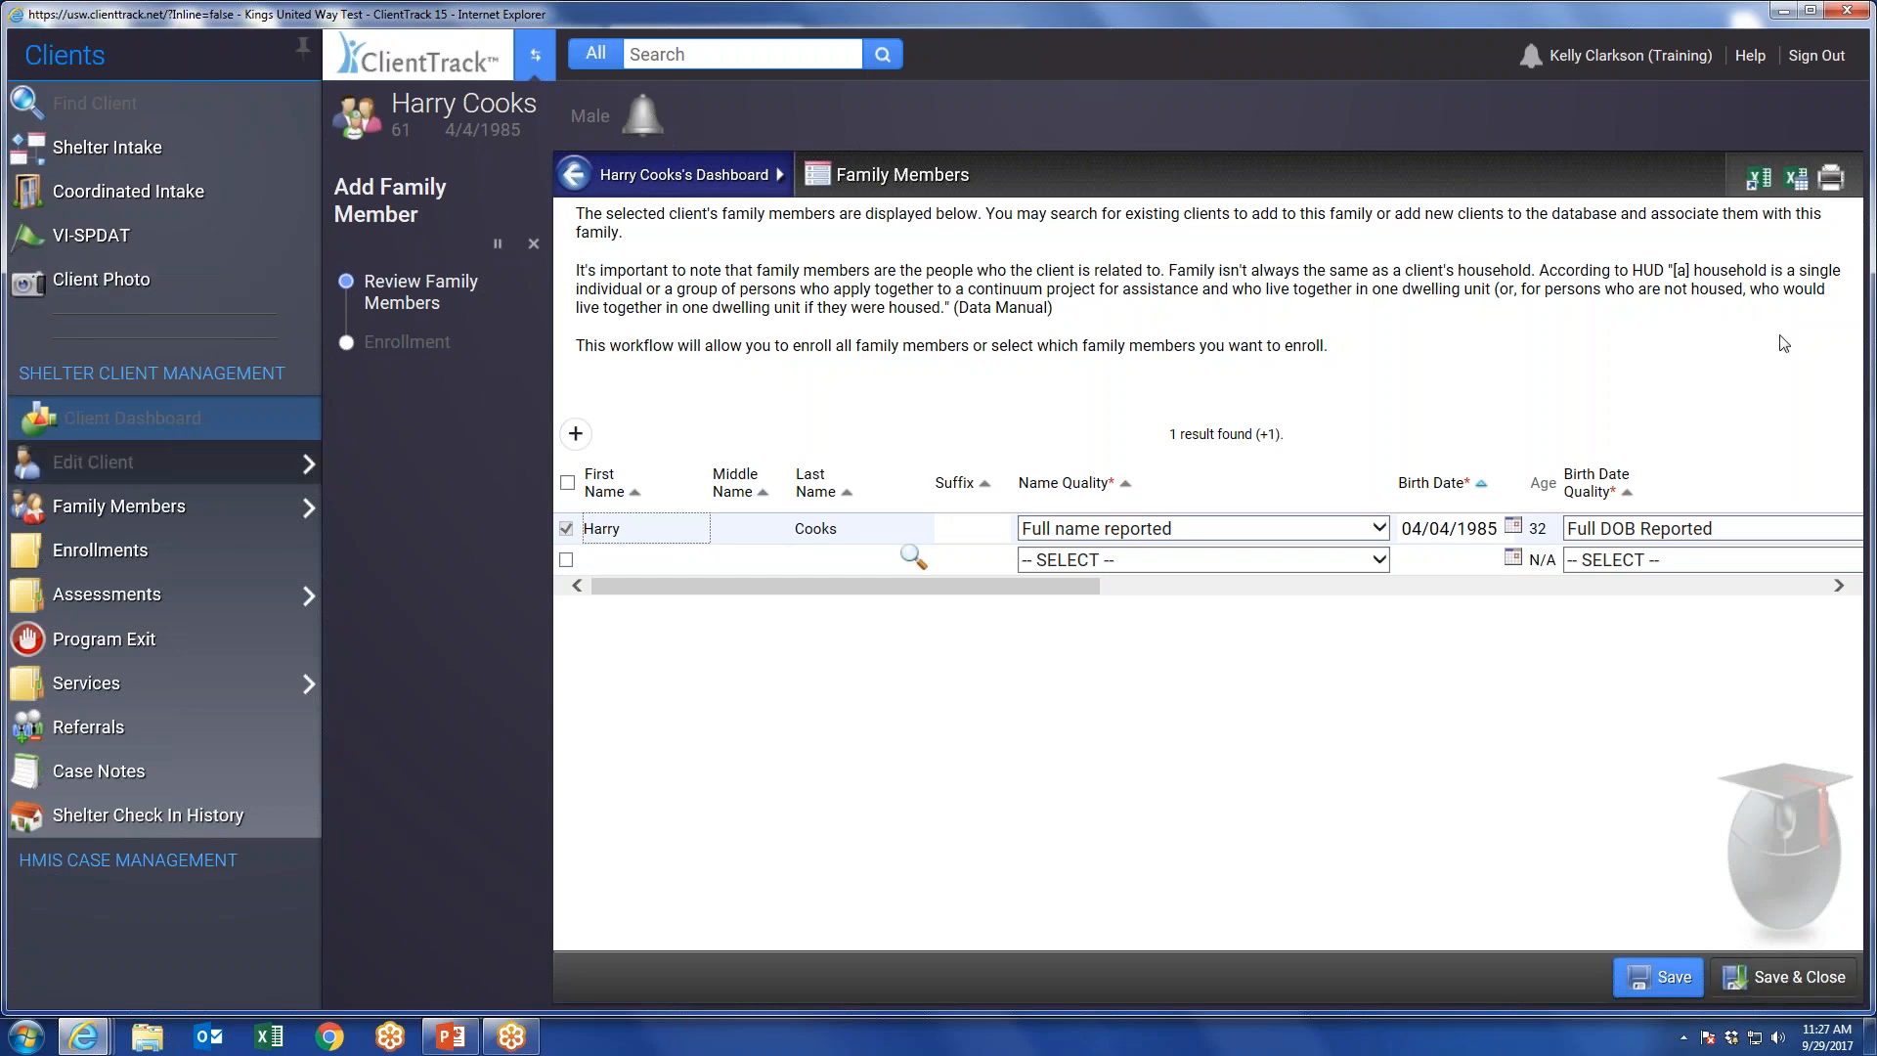
{"action": "left_click", "coordinate": [535, 248]}
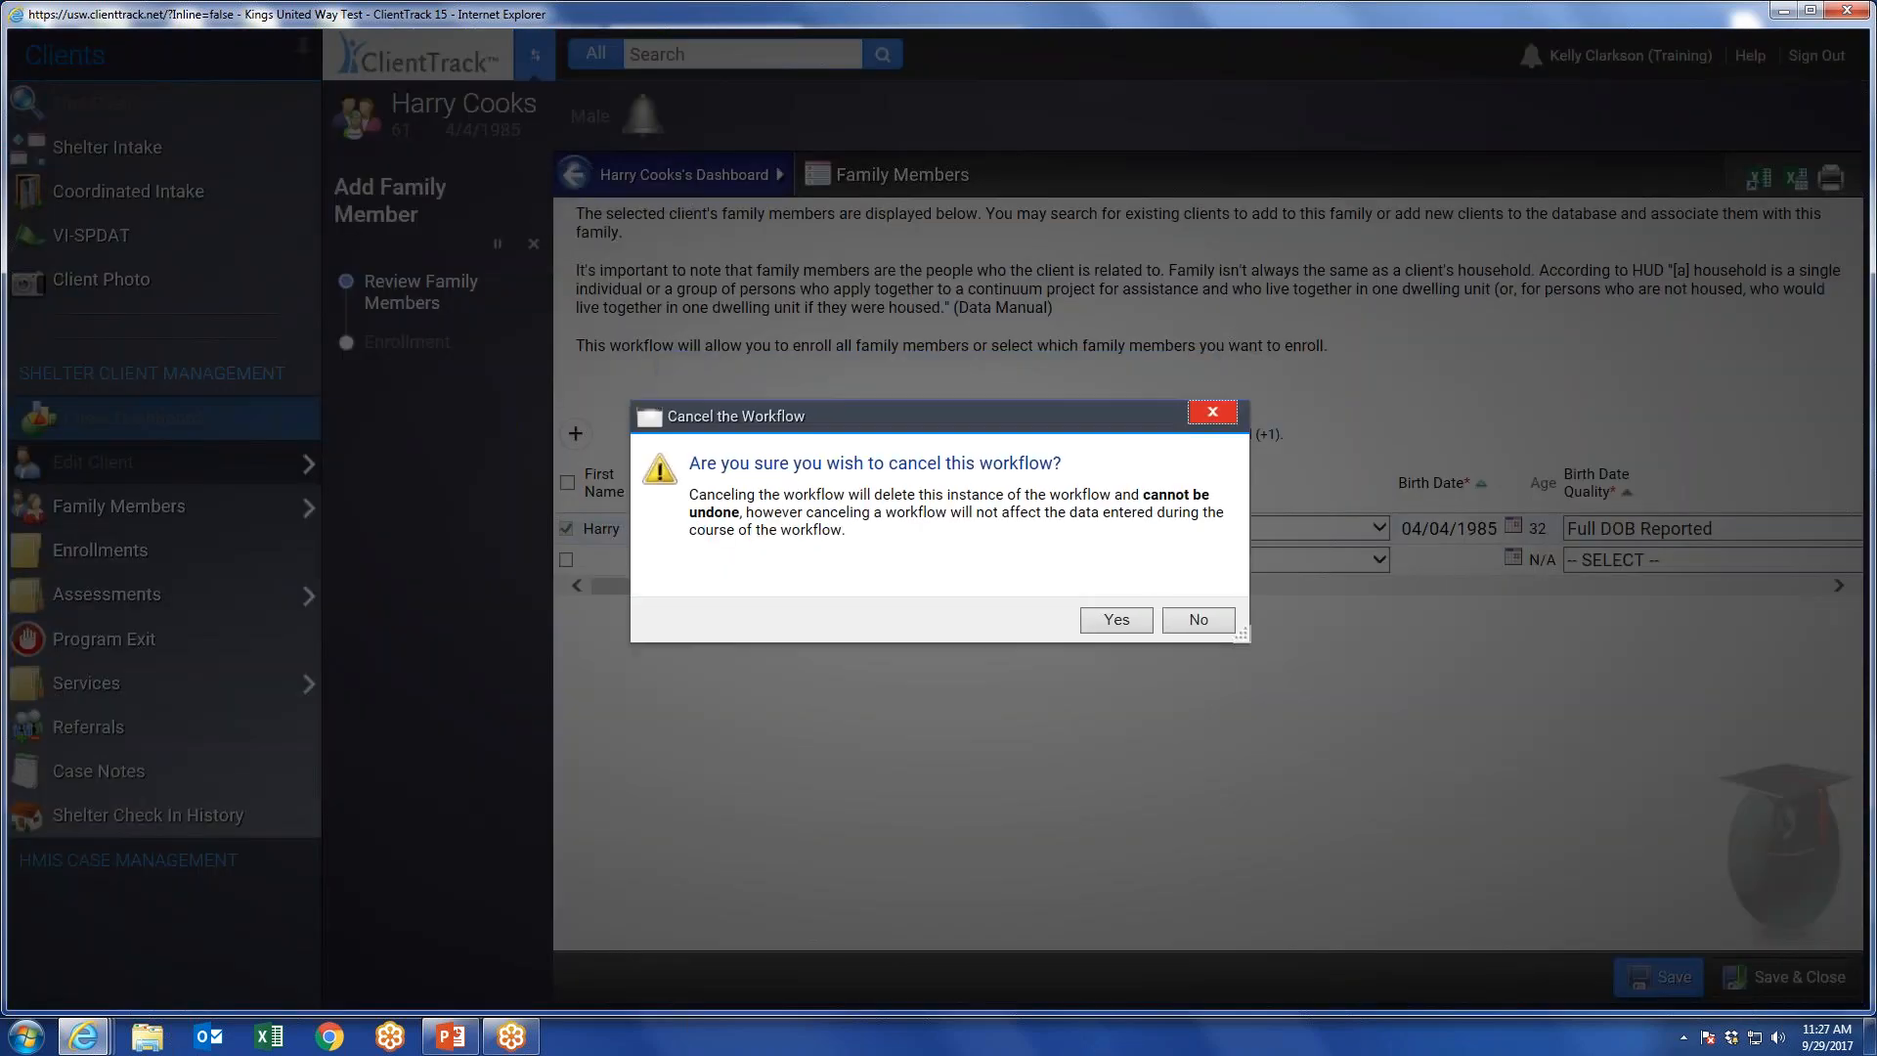
{"action": "left_click", "coordinate": [1117, 621]}
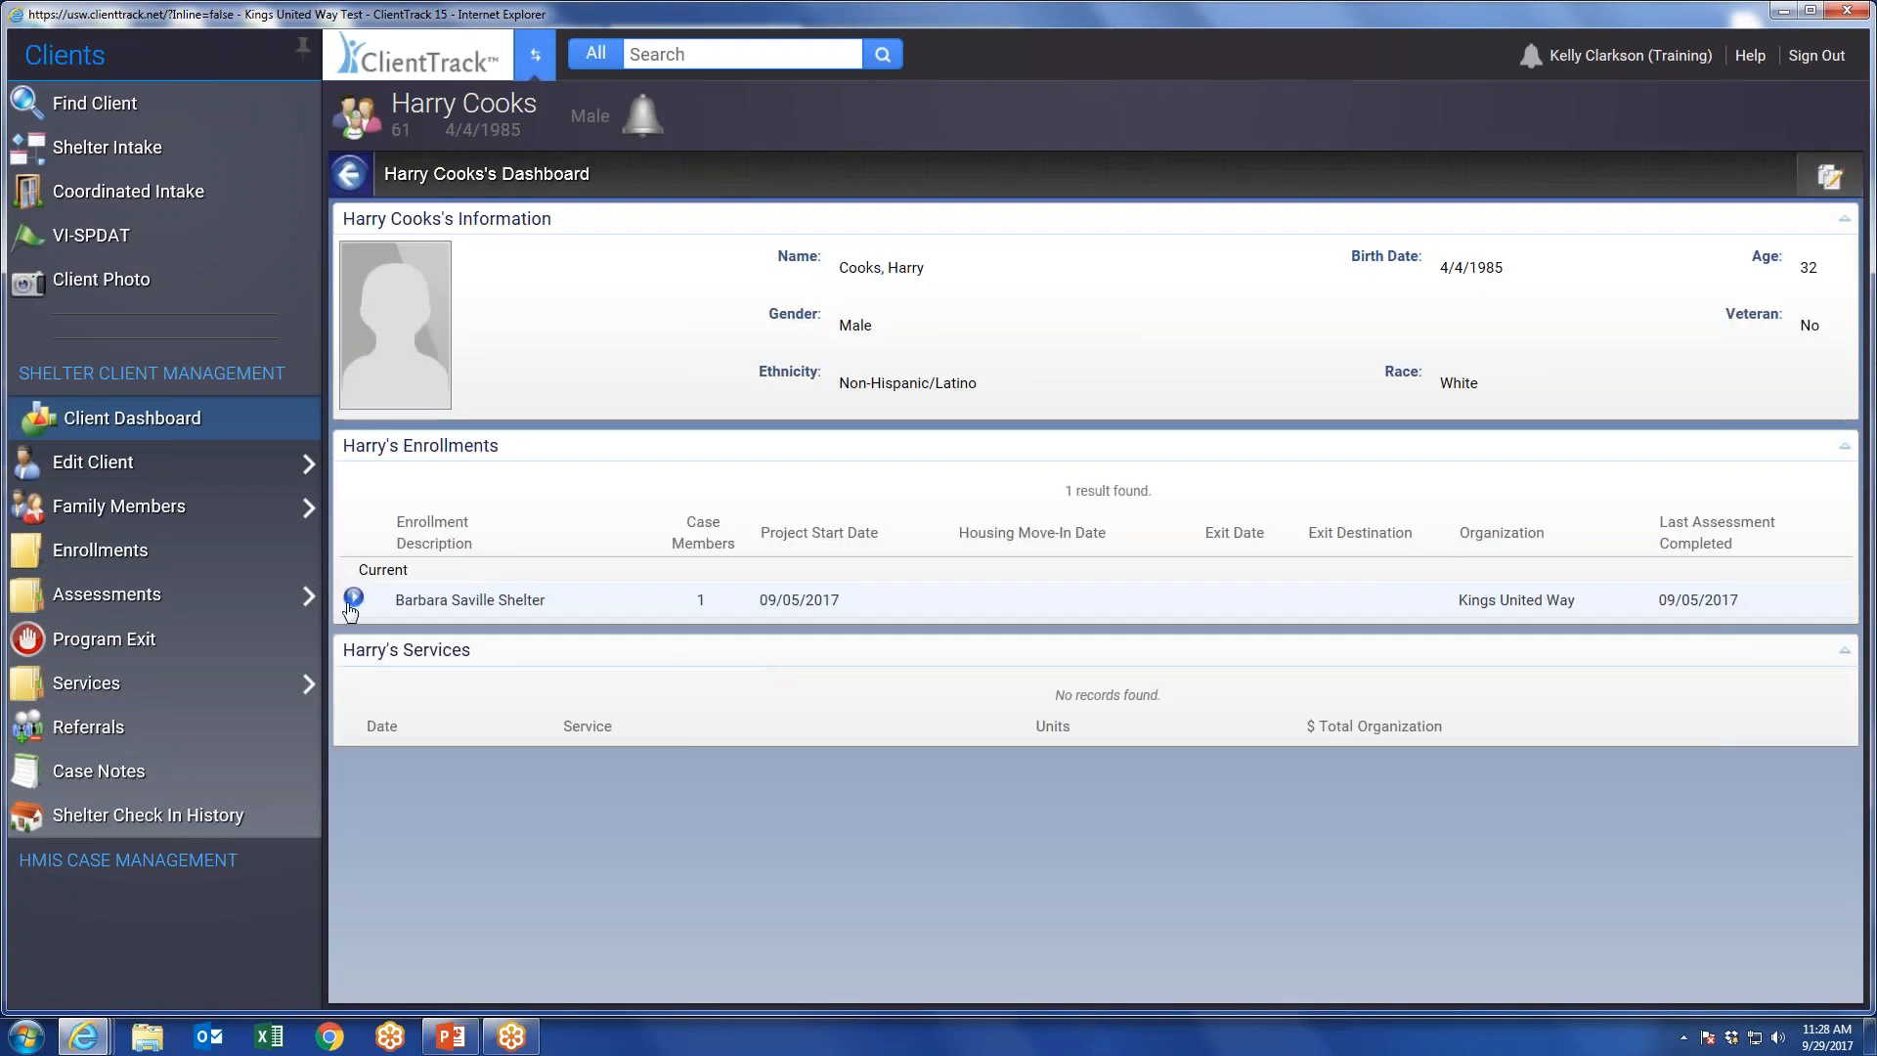
View the case members of the current shelter enrollment and open the client's enrollment application for editing.
{"action": "left_click", "coordinate": [352, 599]}
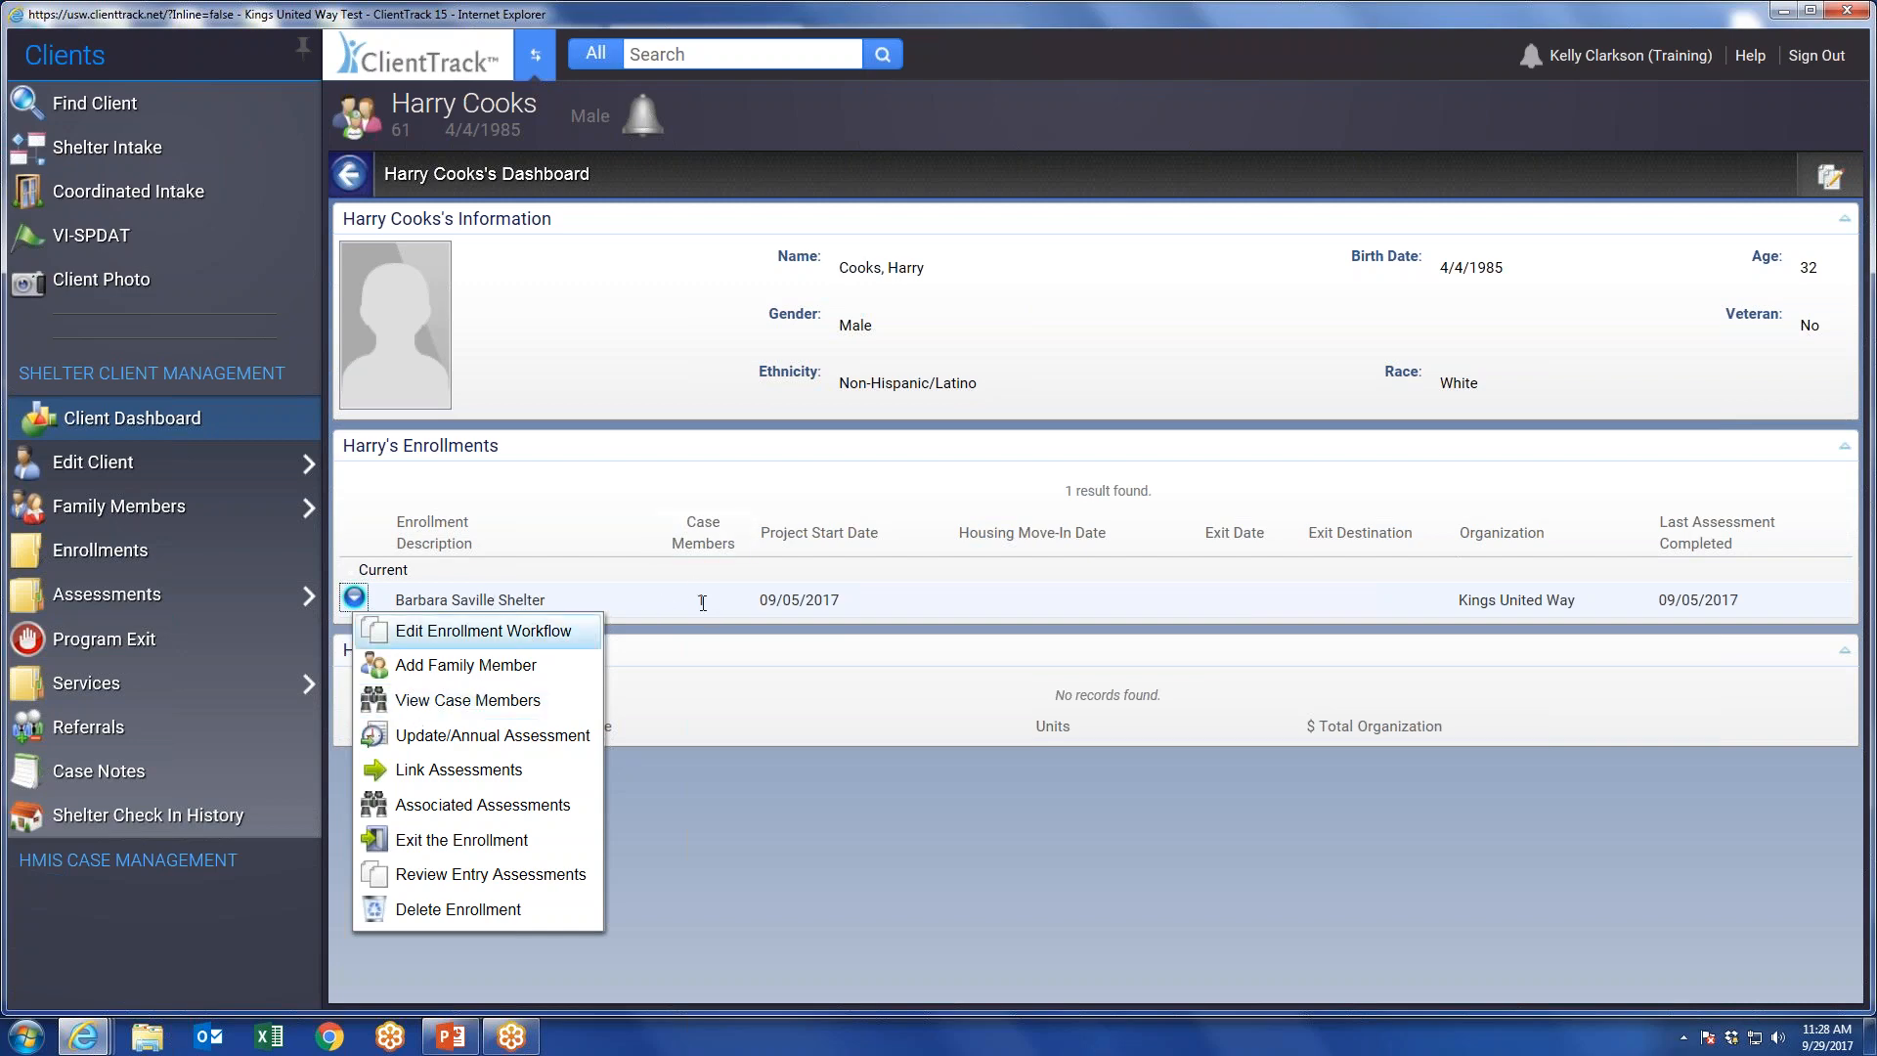
{"action": "left_click", "coordinate": [469, 701]}
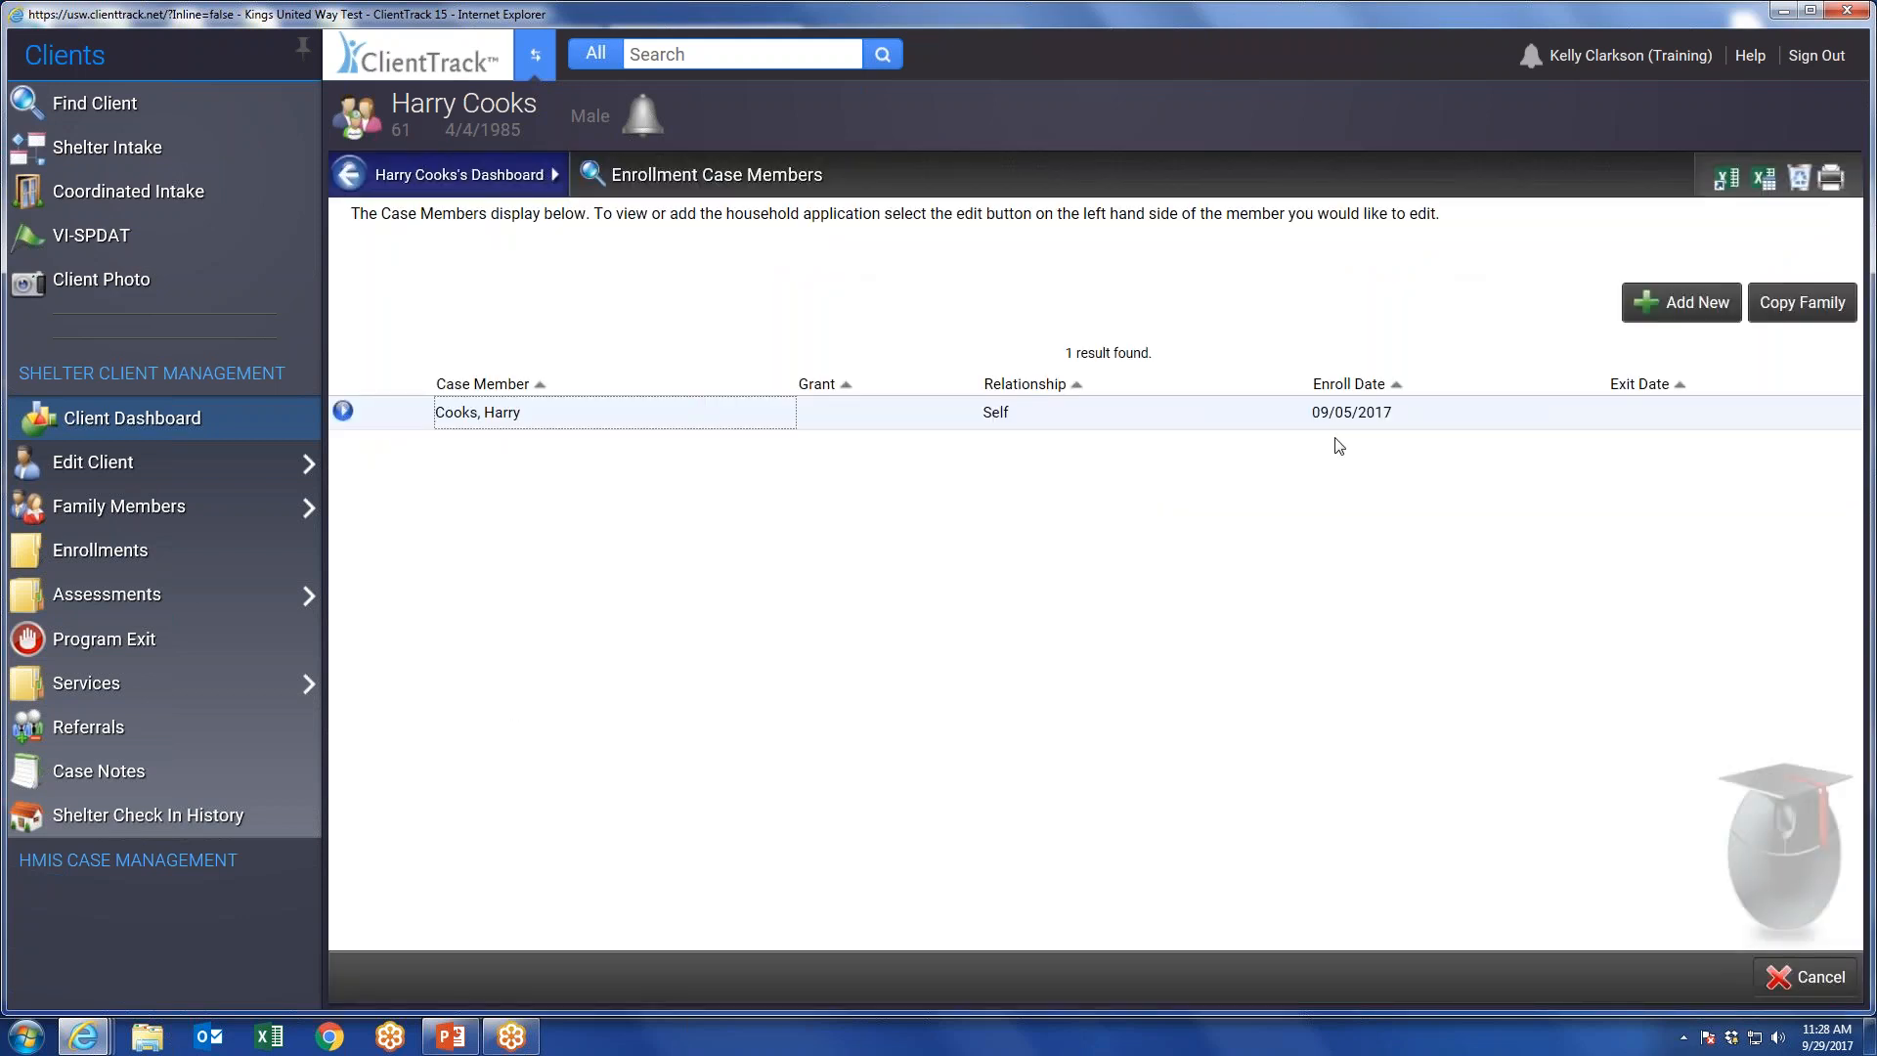
{"action": "left_click", "coordinate": [342, 411]}
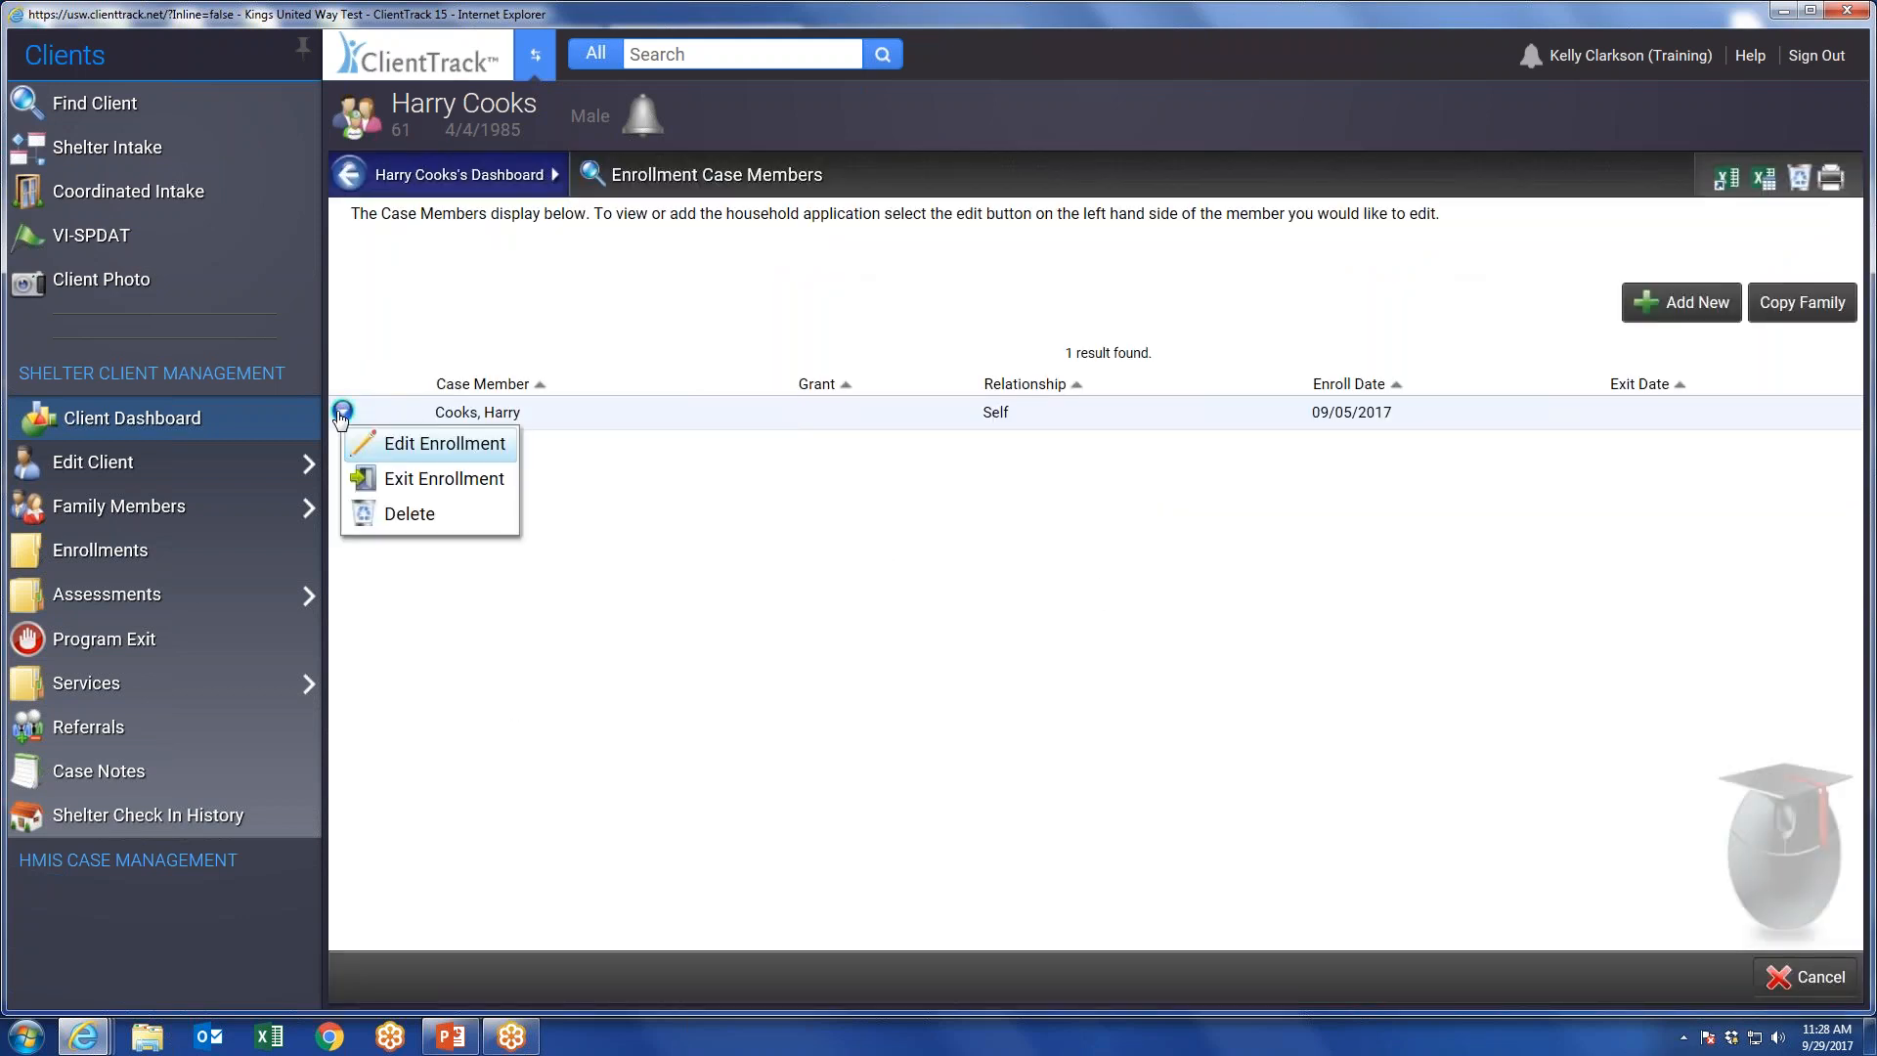
{"action": "left_click", "coordinate": [432, 448]}
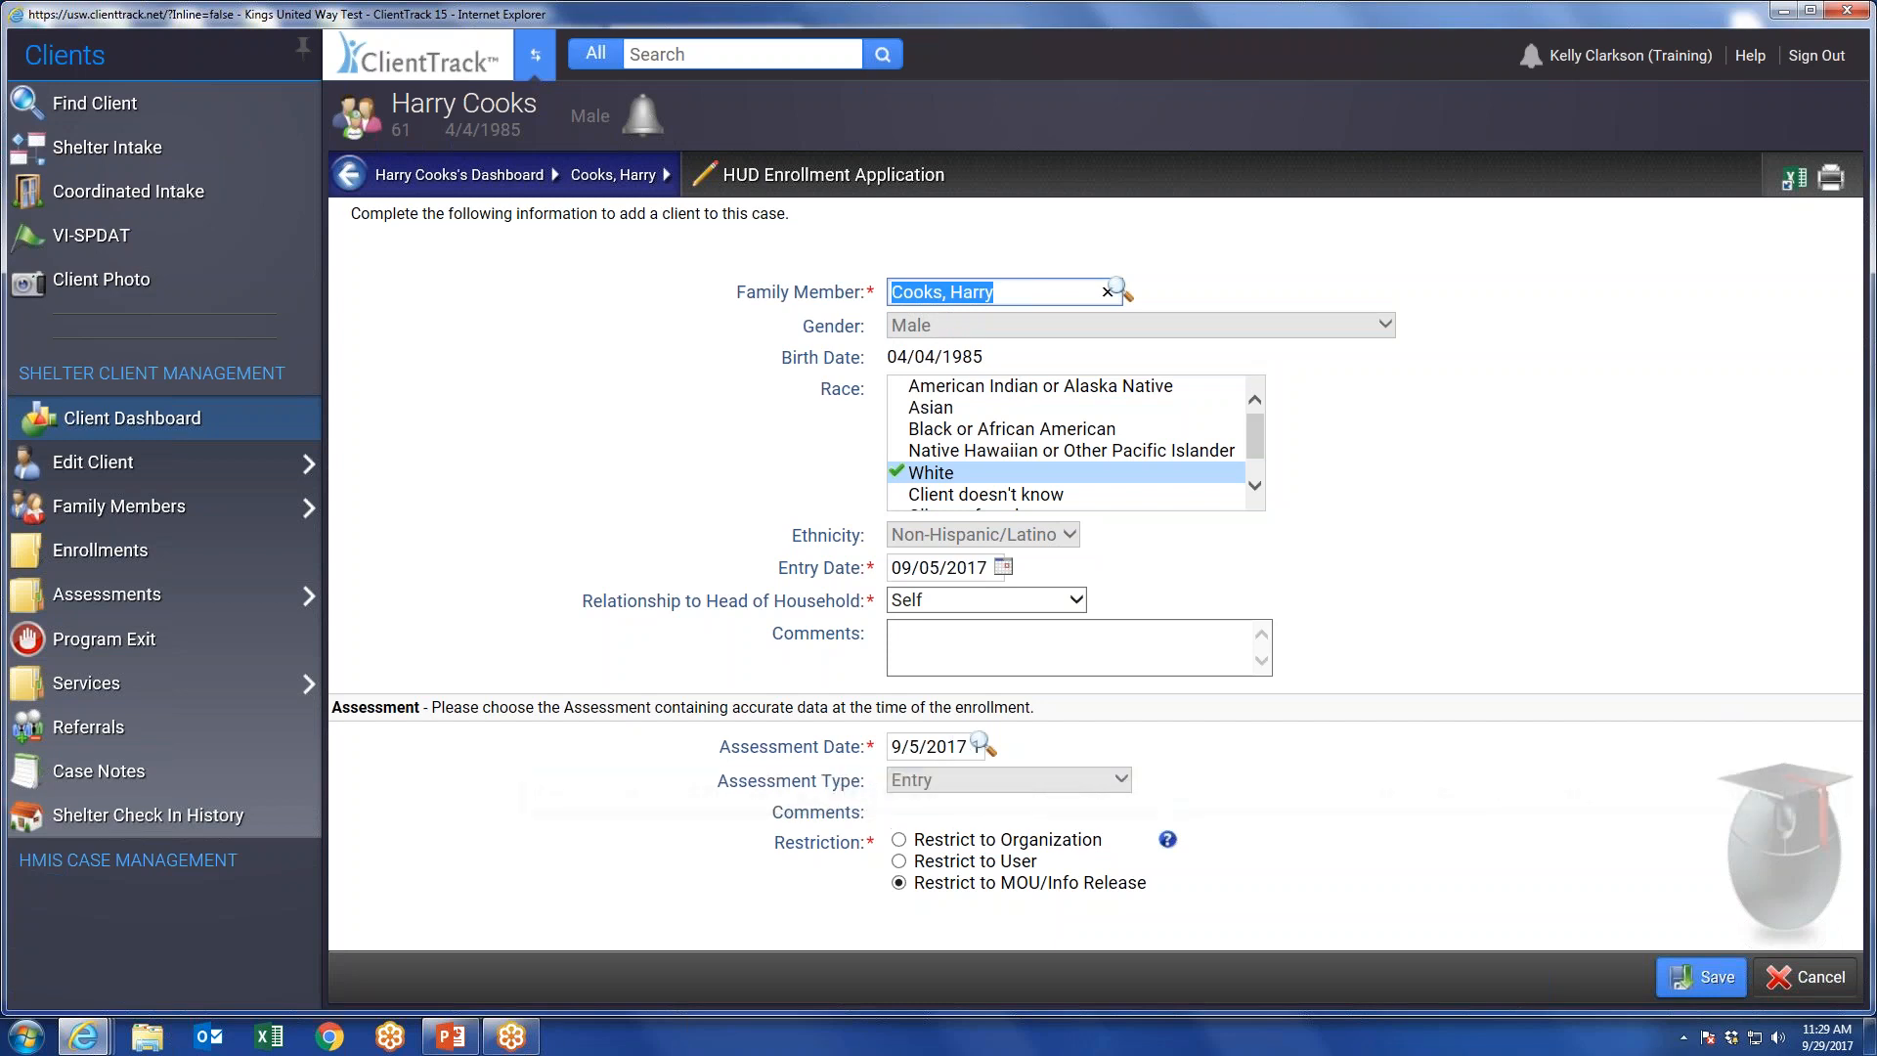
Clear the enrollment application's assessment date, search the client's assessments without criteria, and choose the 09/05/2017 Entry assessment.
{"action": "left_click", "coordinate": [924, 744]}
{"action": "key", "text": "BackSpace"}
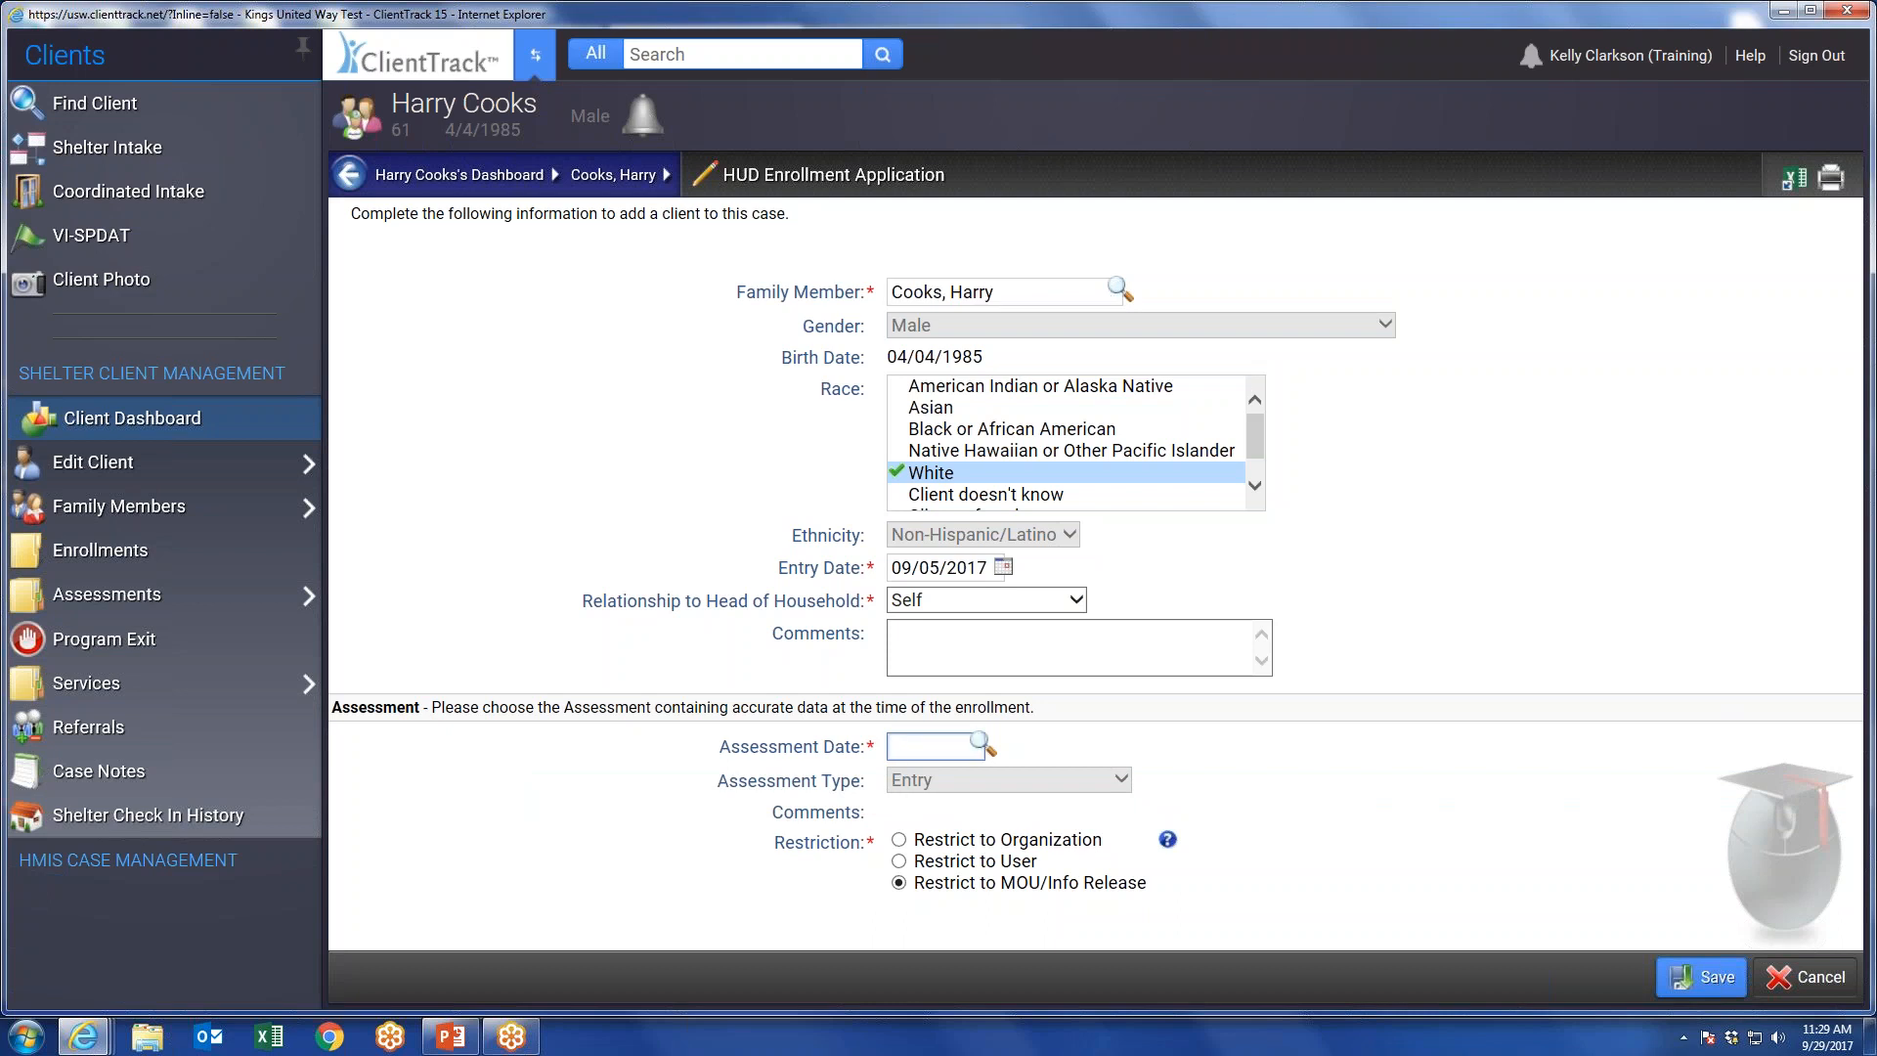
{"action": "left_click", "coordinate": [979, 743]}
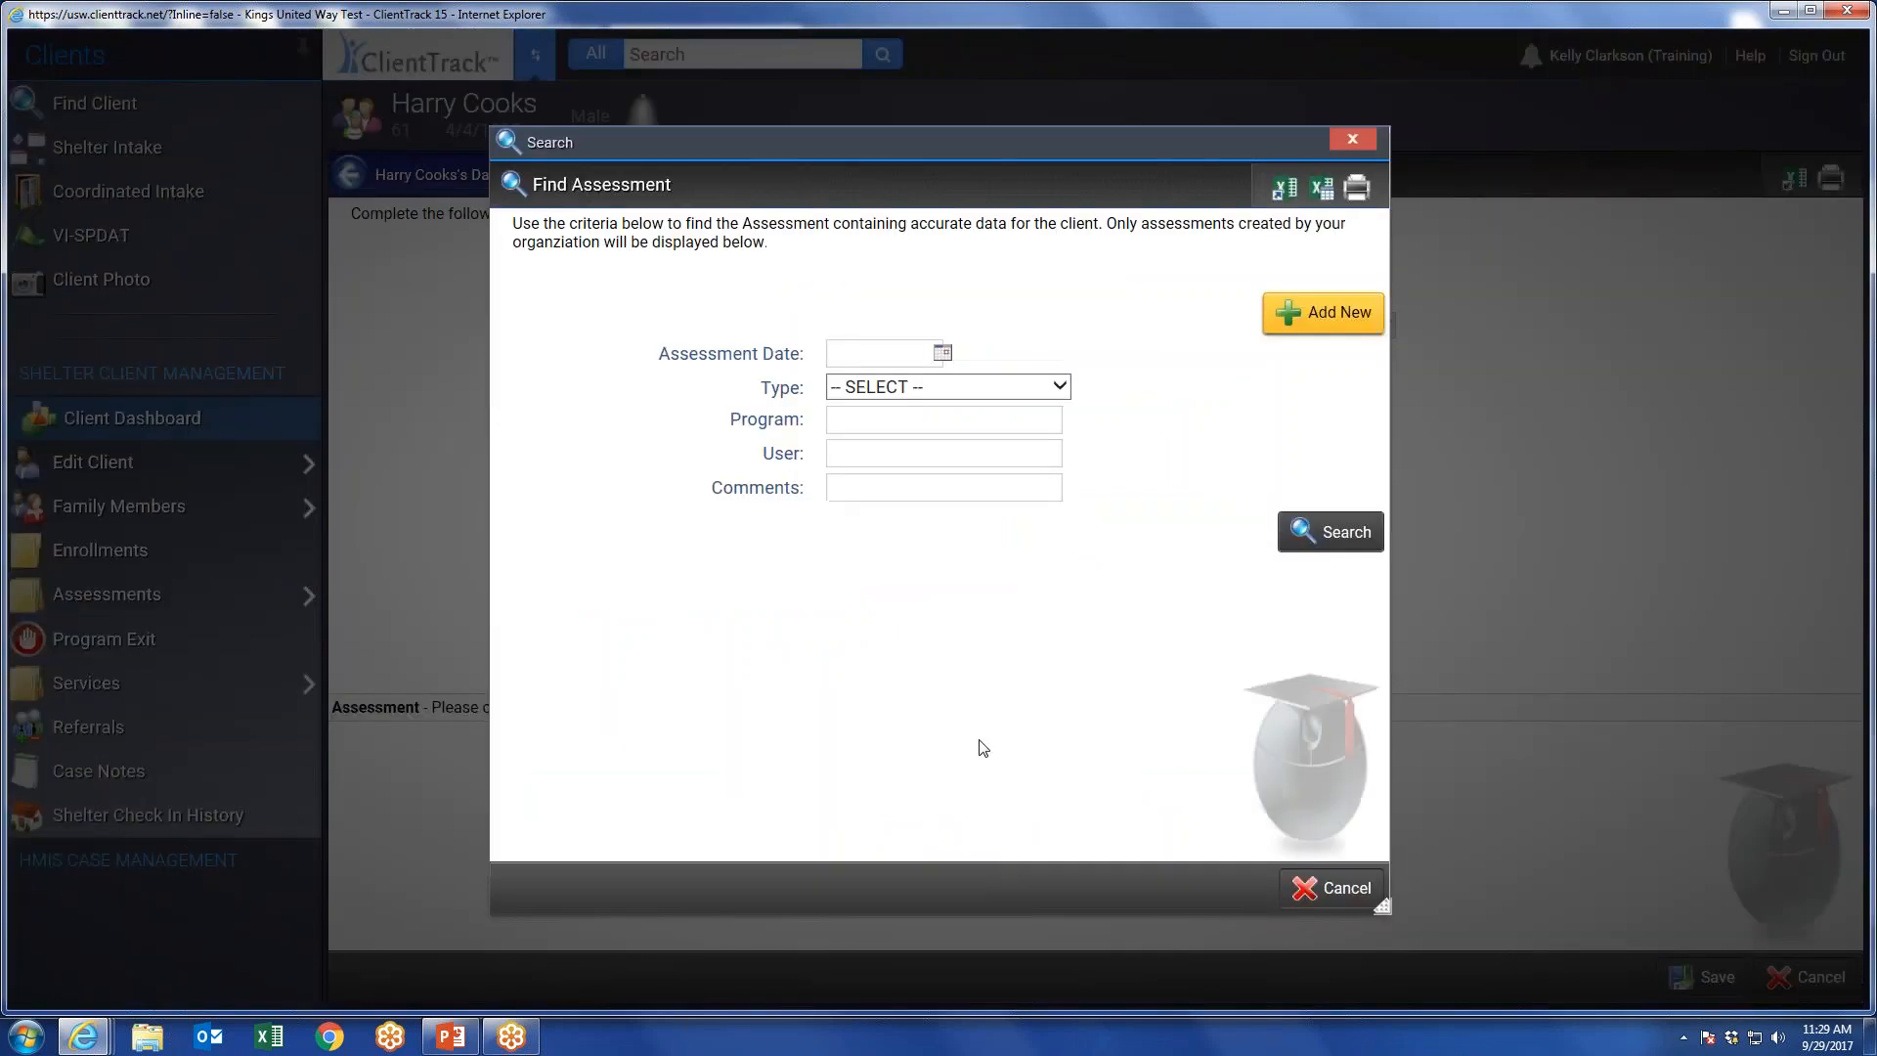
{"action": "left_click", "coordinate": [1318, 533]}
{"action": "left_click", "coordinate": [1337, 533]}
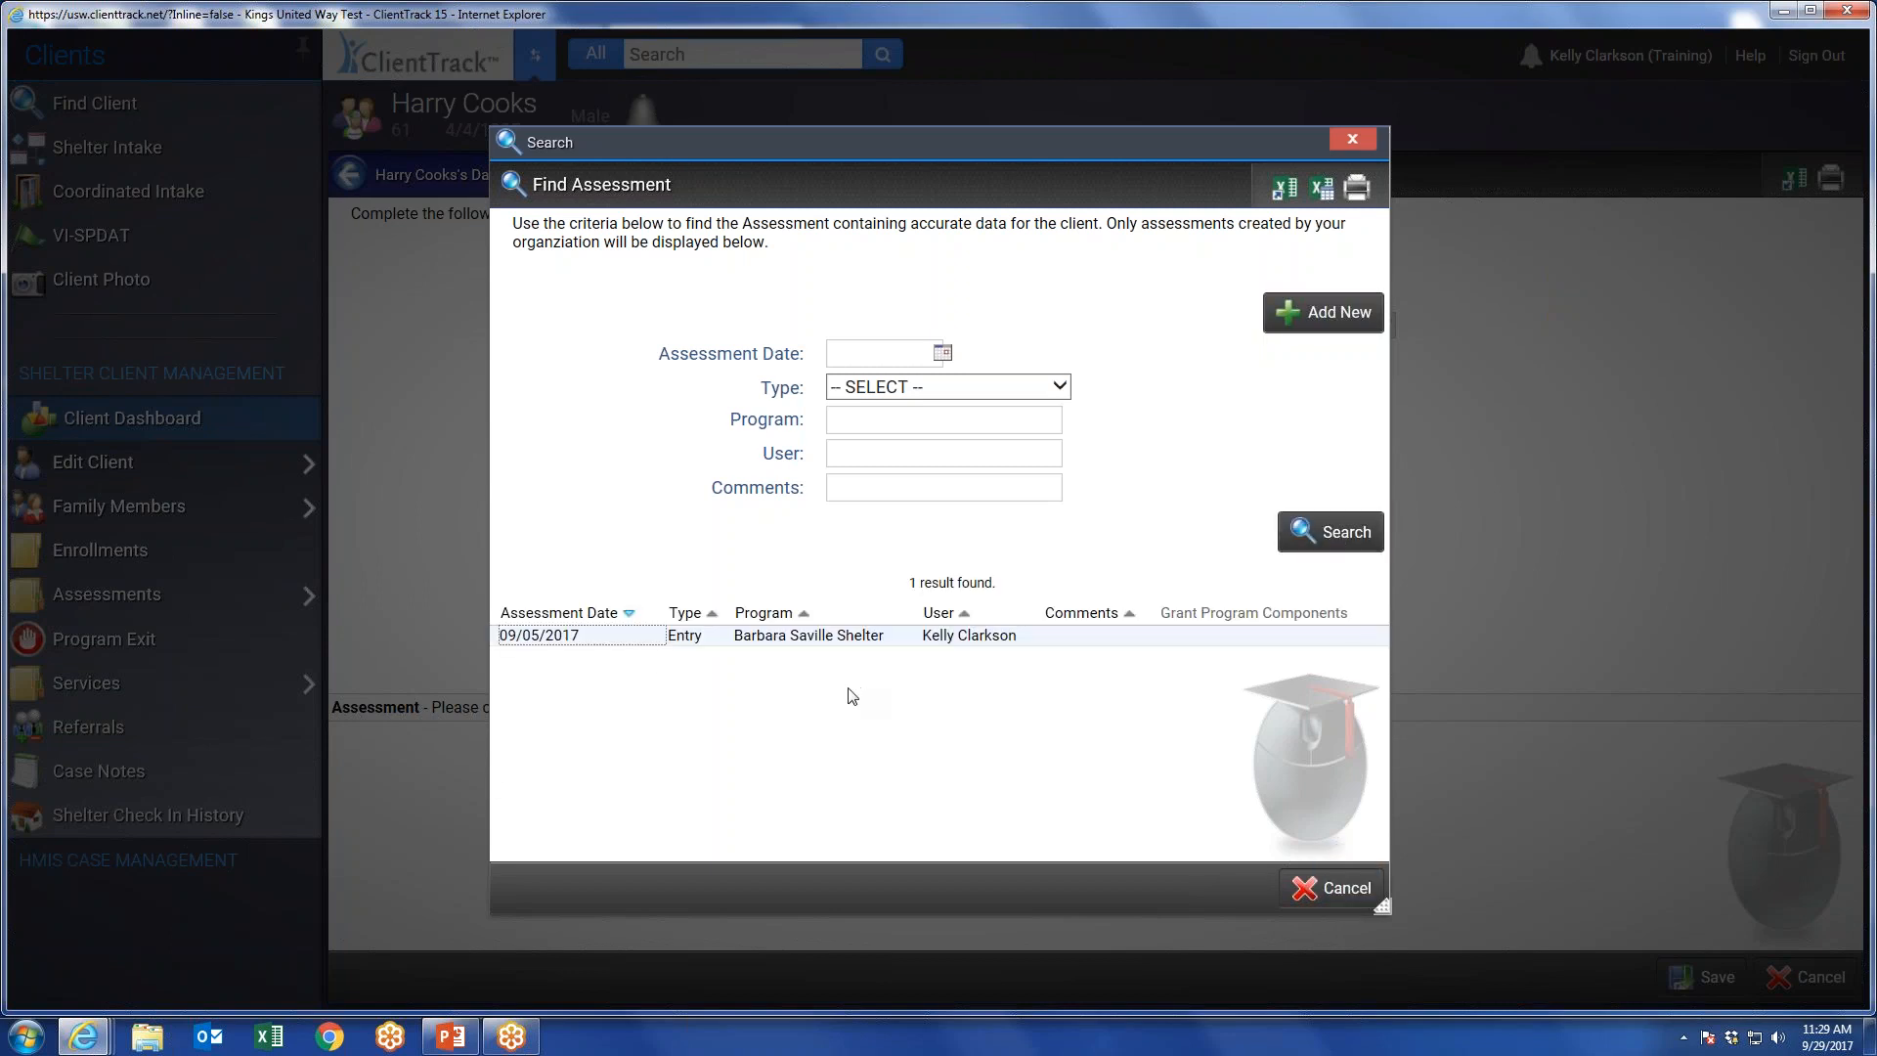
{"action": "left_click", "coordinate": [633, 638]}
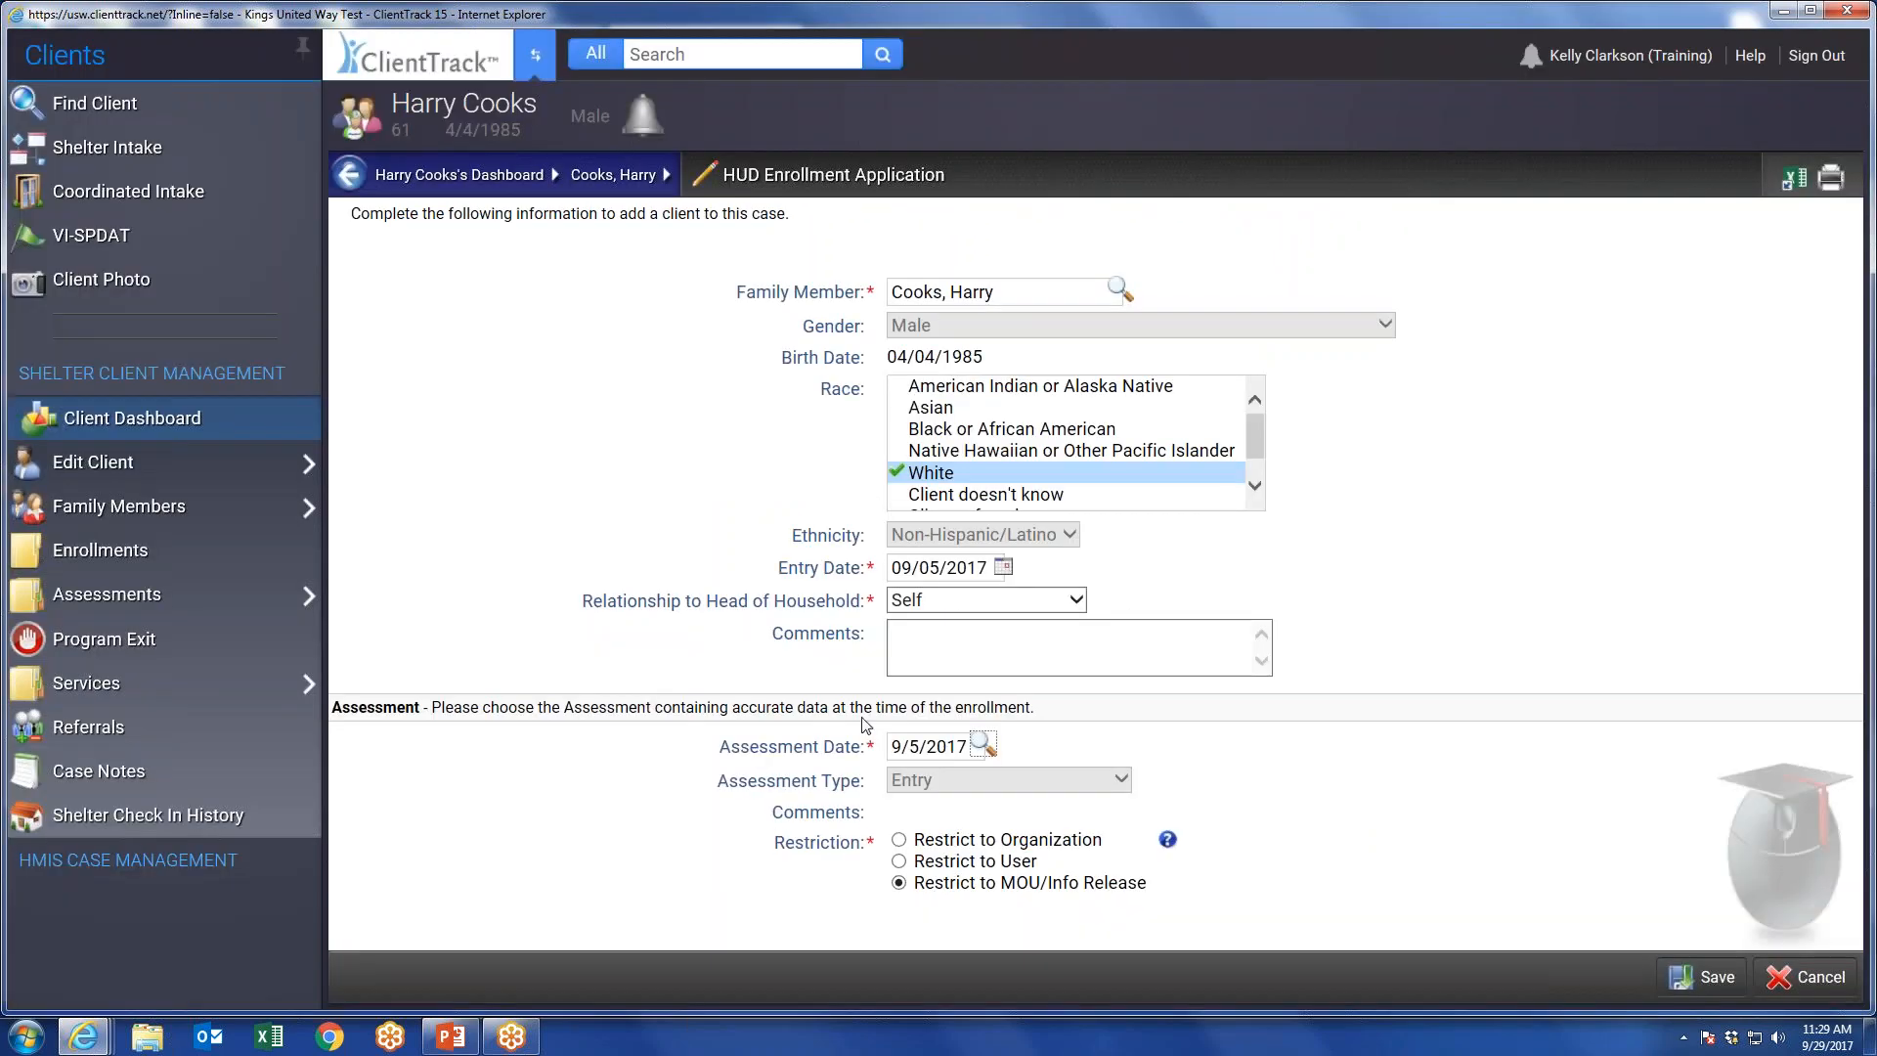
Search the assessments again with the date filter cleared, reselect the 09/05/2017 Entry assessment, and save the enrollment application.
{"action": "left_click", "coordinate": [981, 745]}
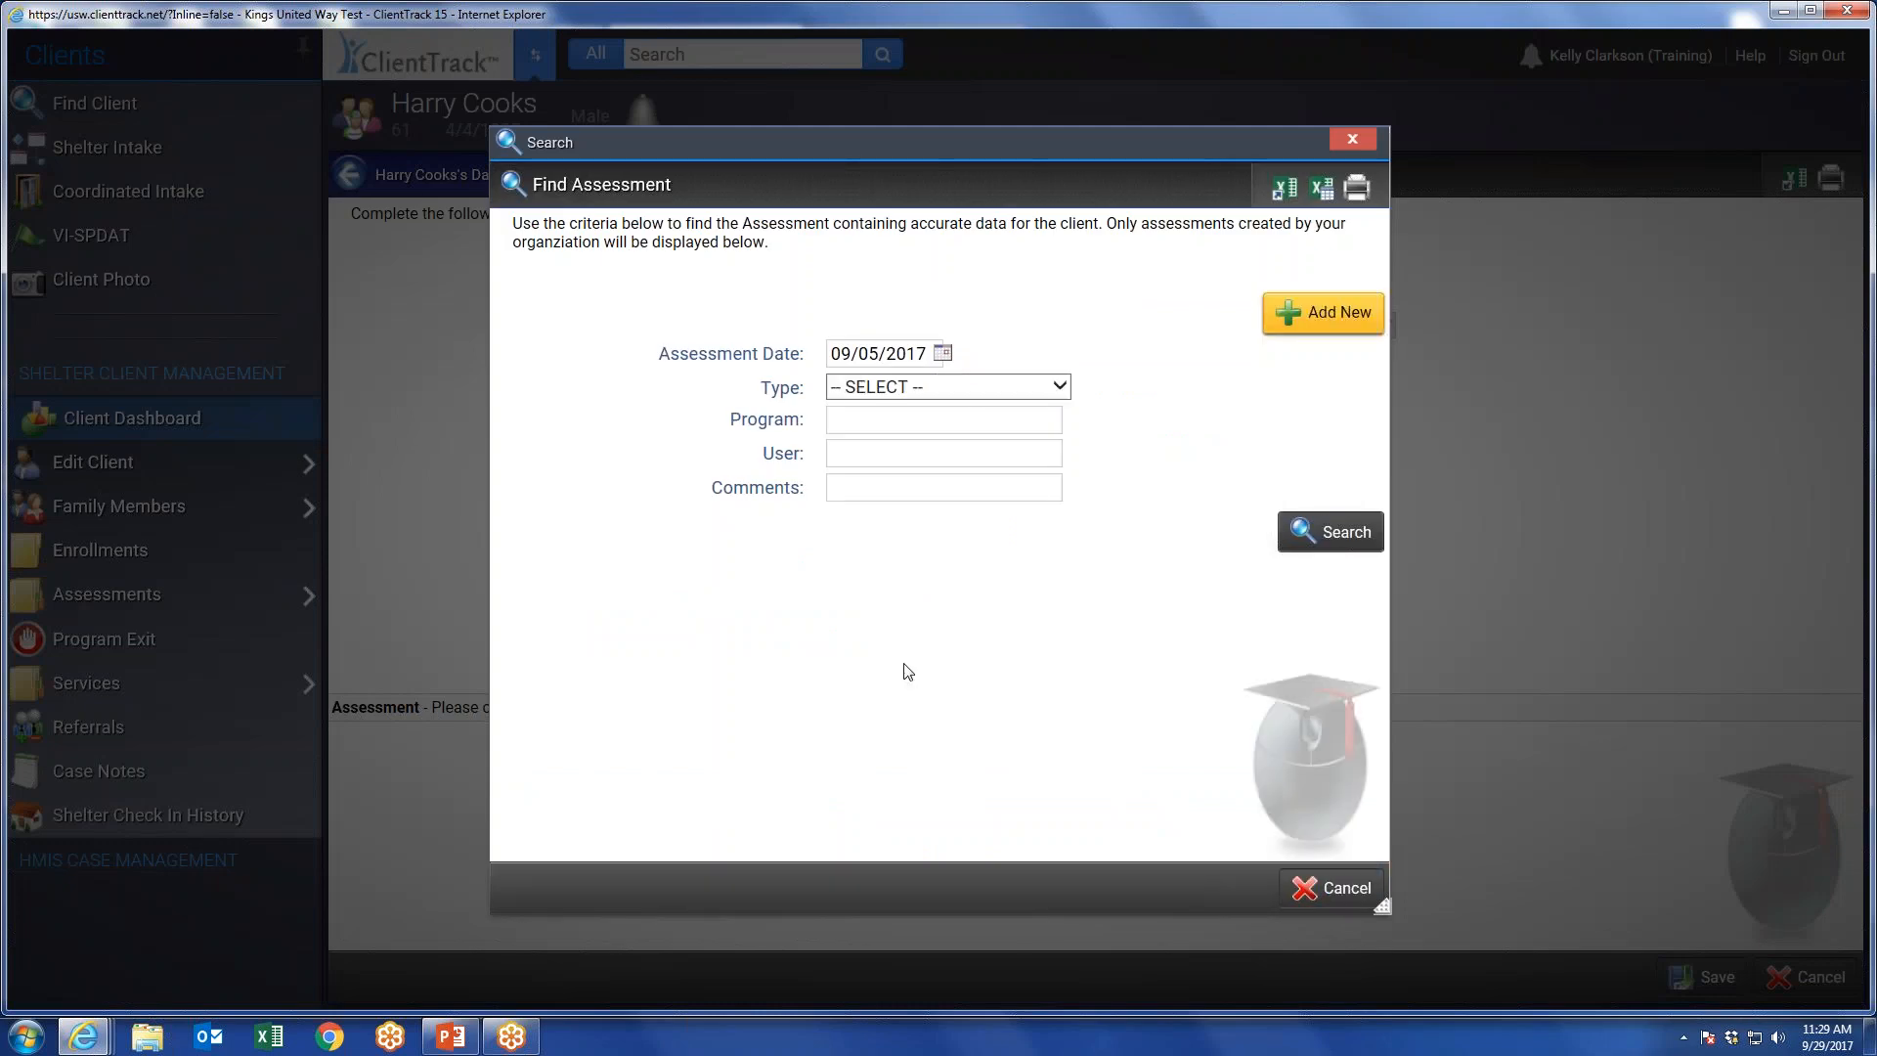
{"action": "left_click", "coordinate": [871, 349]}
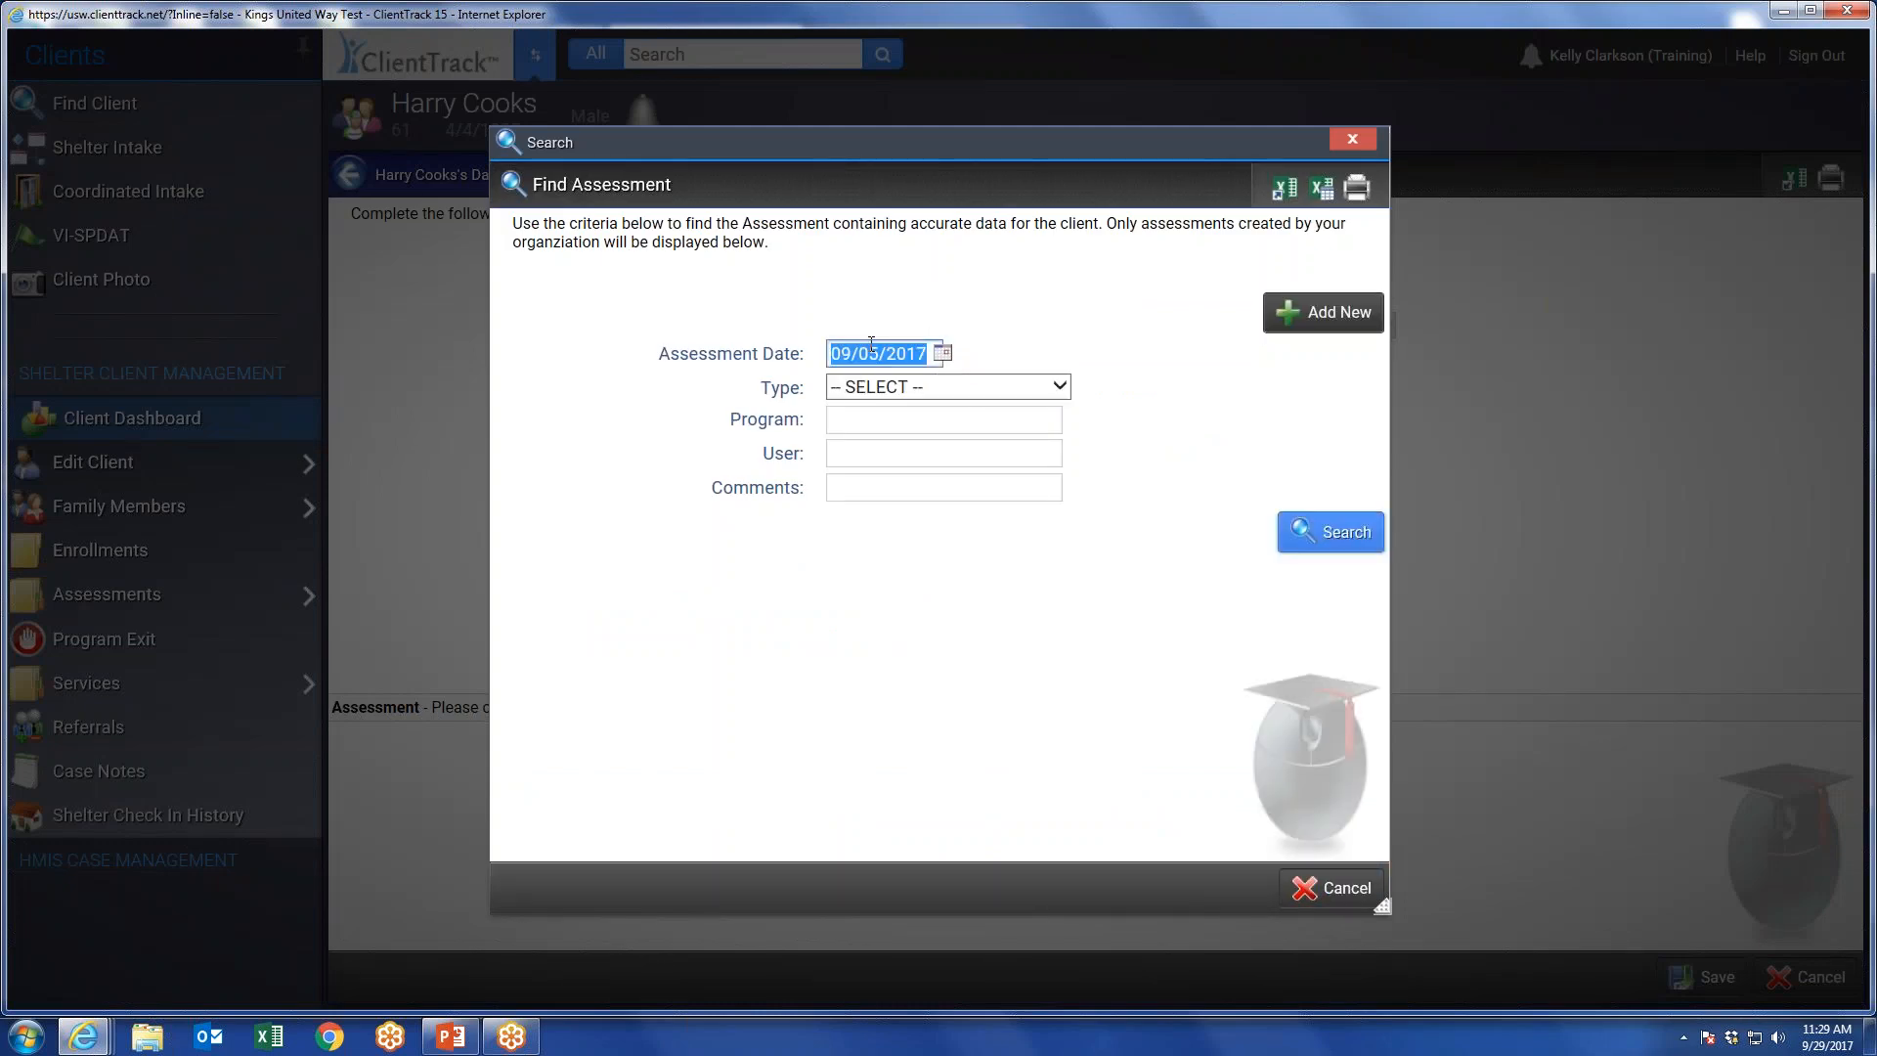
{"action": "key", "text": "BackSpace"}
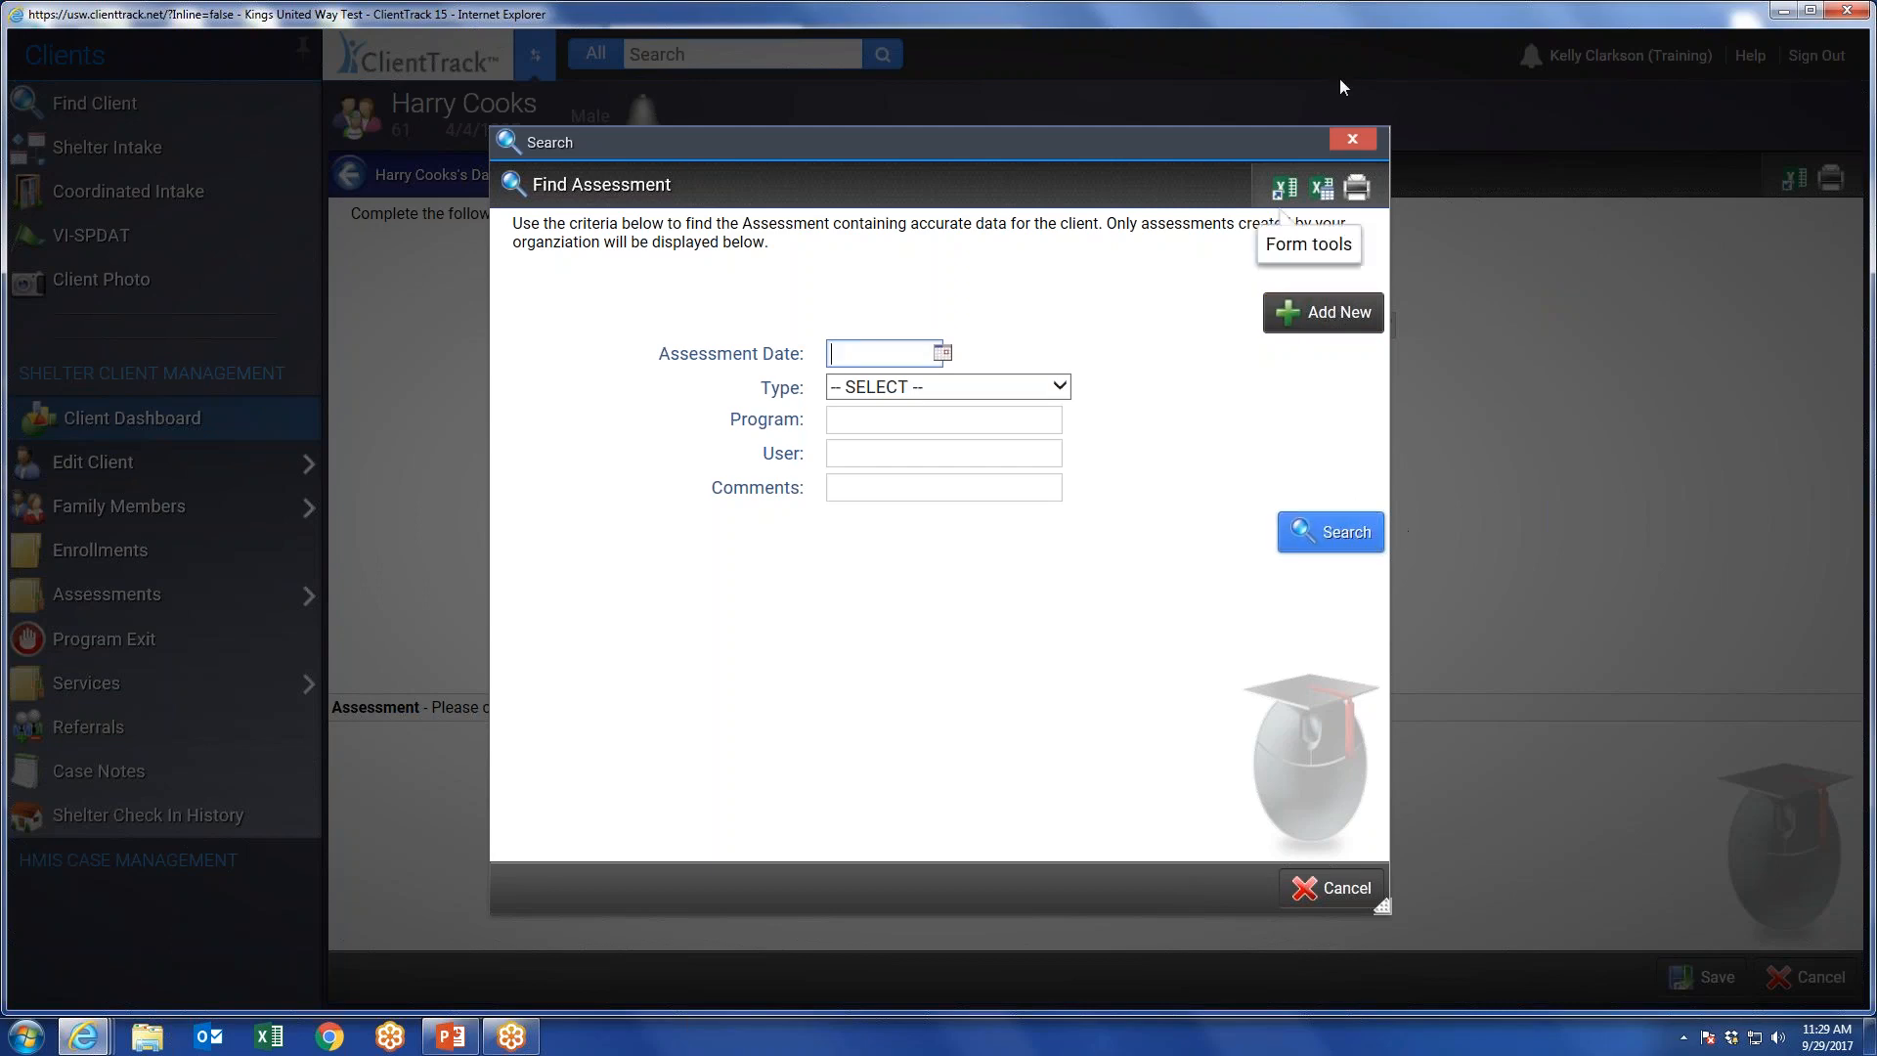
{"action": "left_click", "coordinate": [1335, 530]}
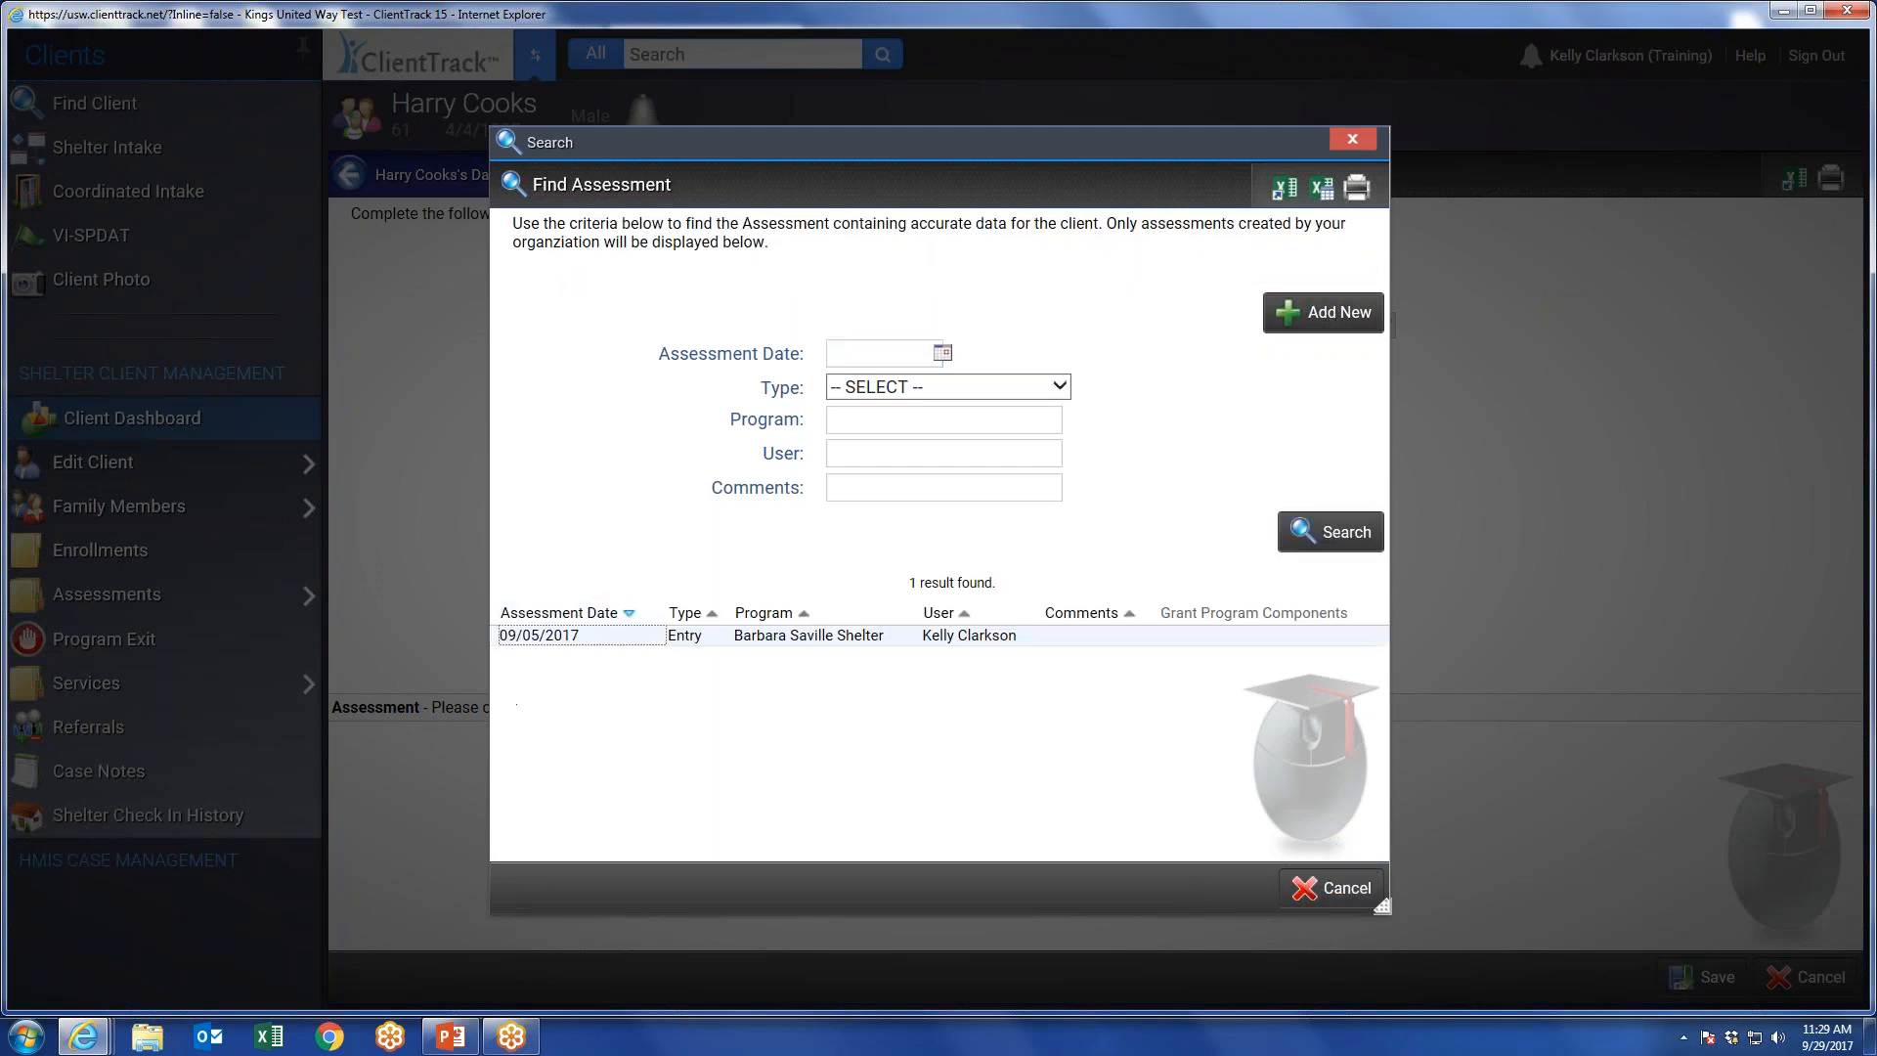
{"action": "left_click", "coordinate": [626, 641]}
{"action": "left_click", "coordinate": [1718, 977]}
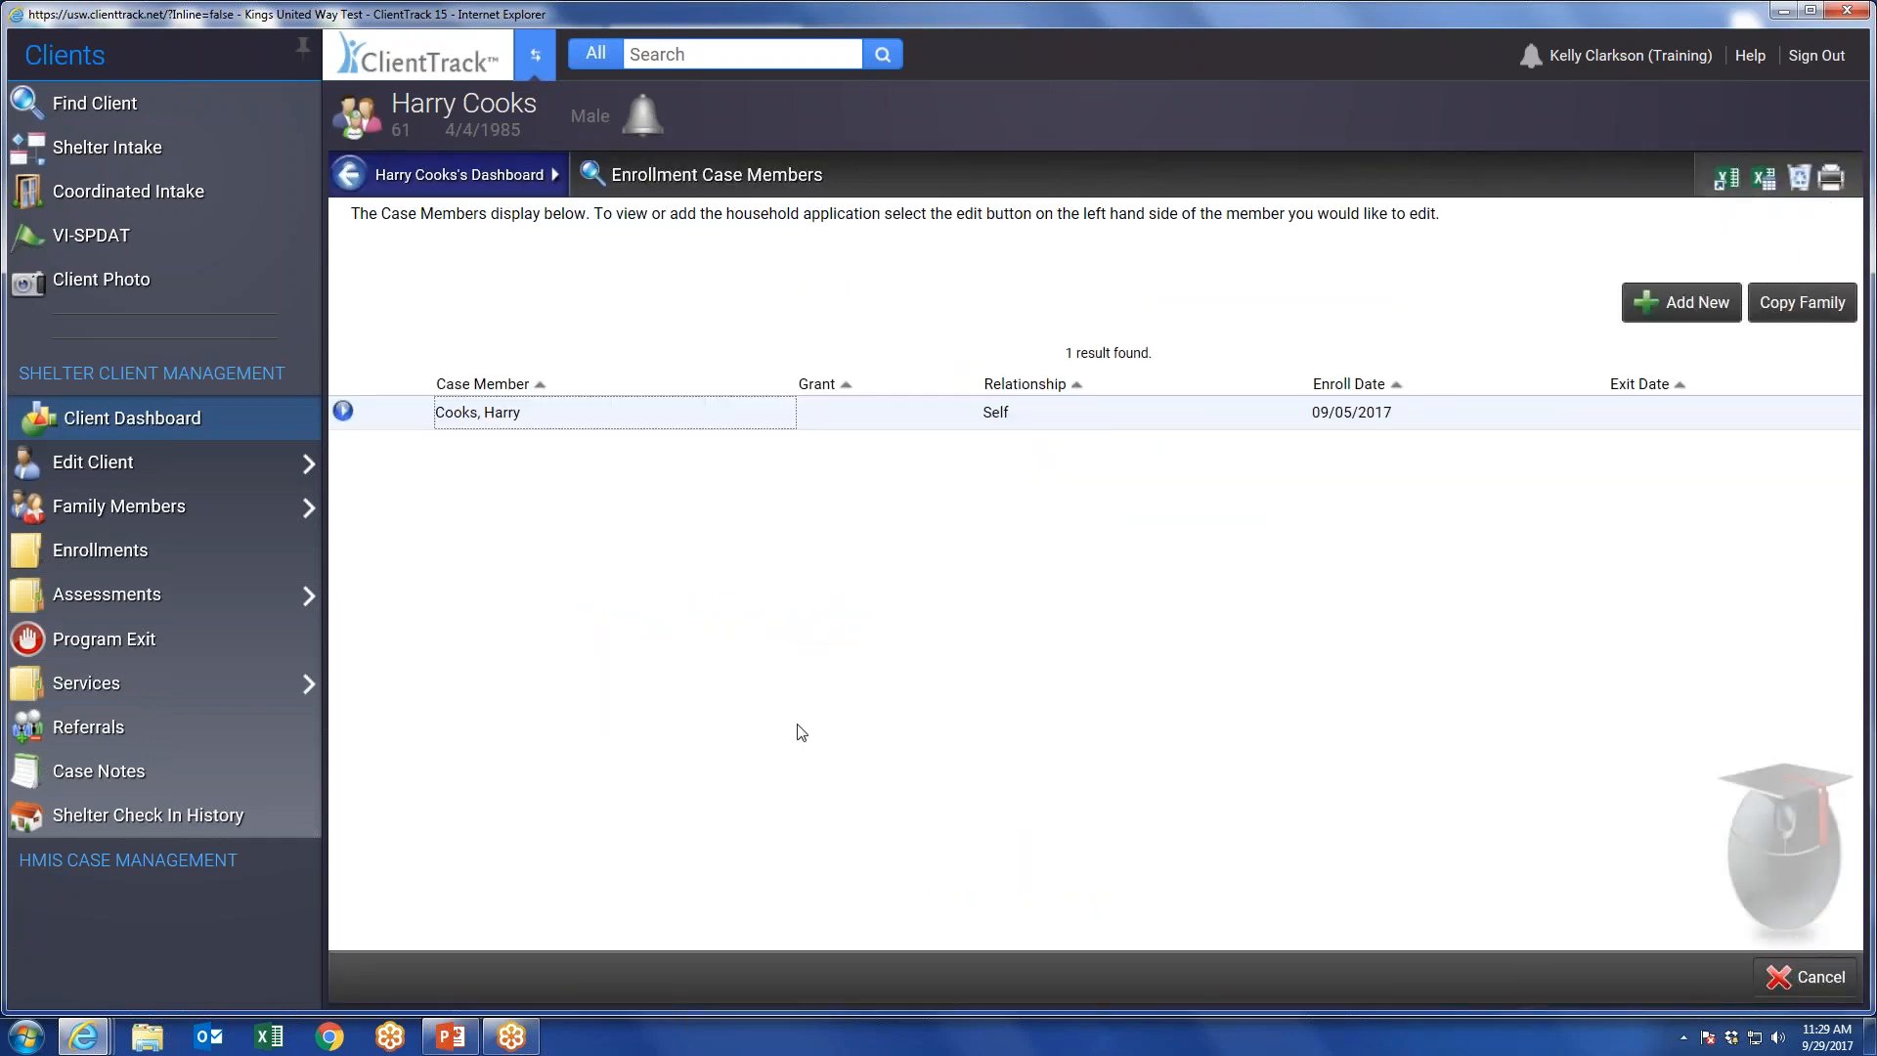
View the actions available for the case member, then open the entry assessments review from the client's current shelter enrollment.
{"action": "left_click", "coordinate": [344, 412]}
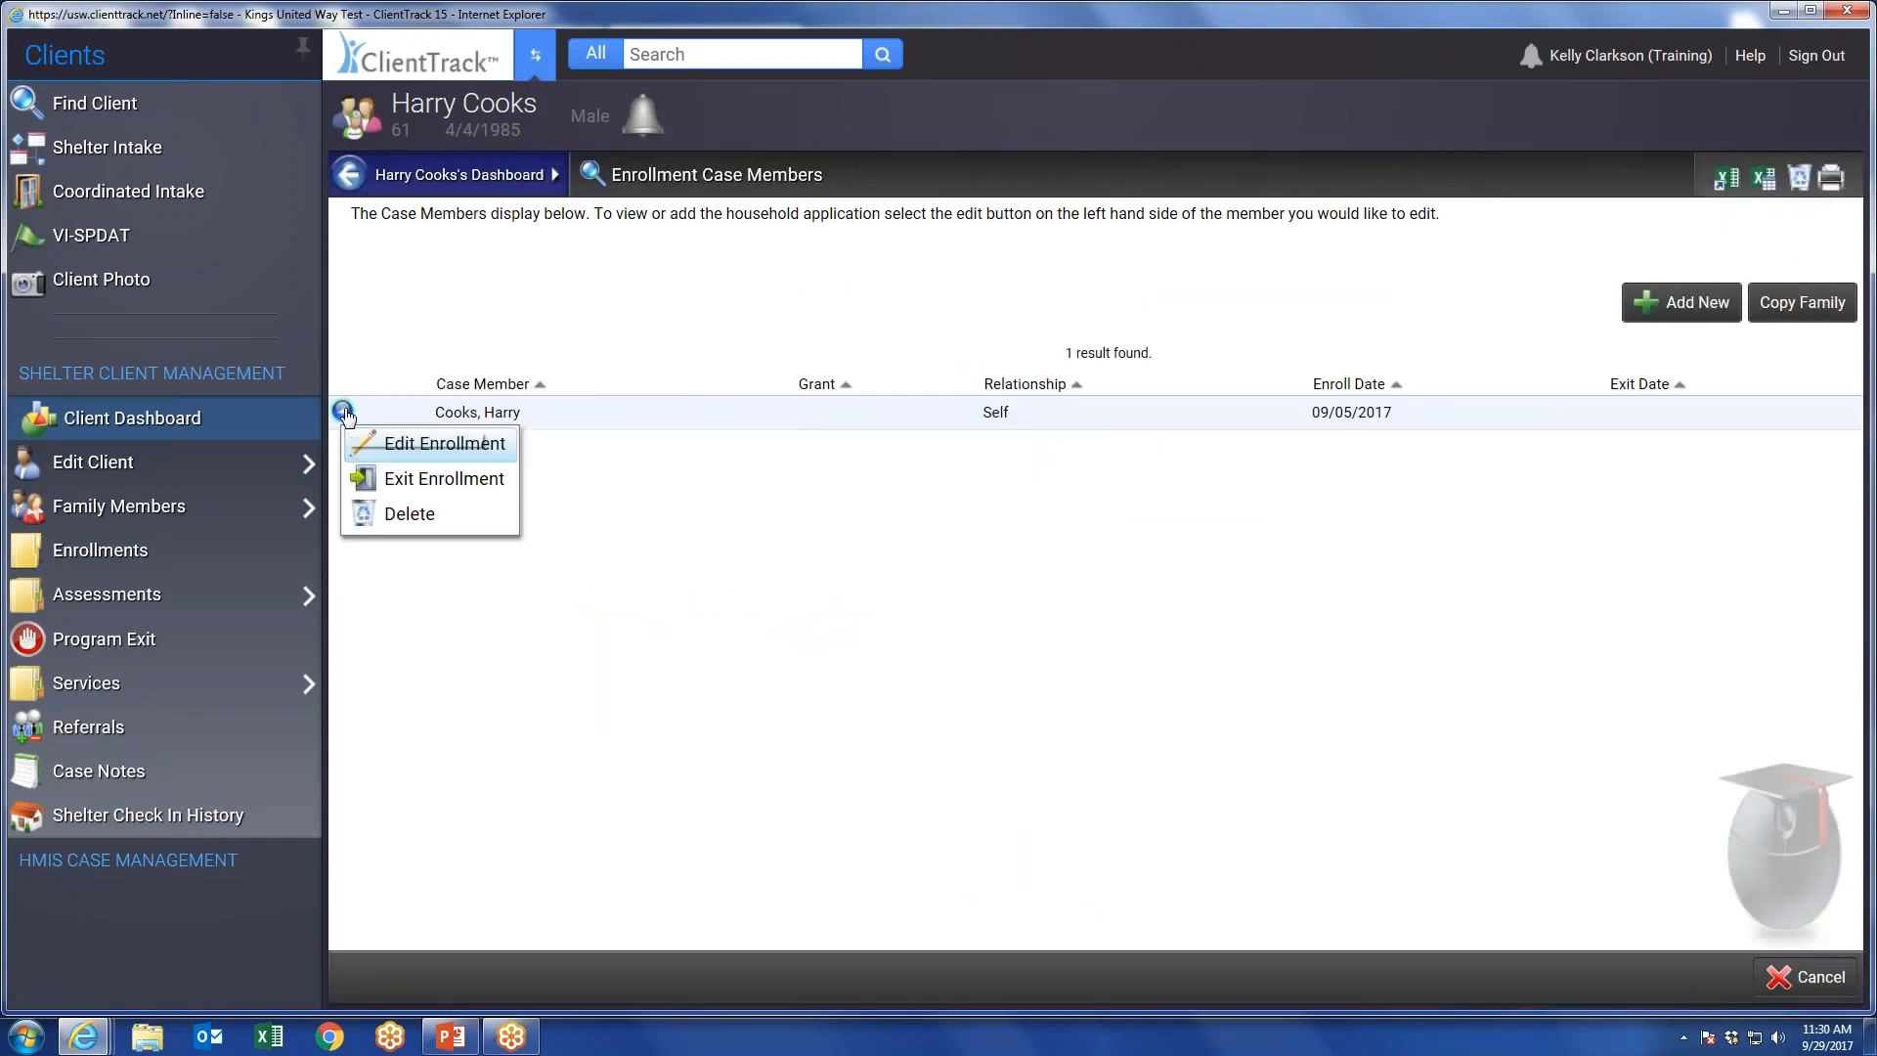
{"action": "left_click", "coordinate": [154, 566]}
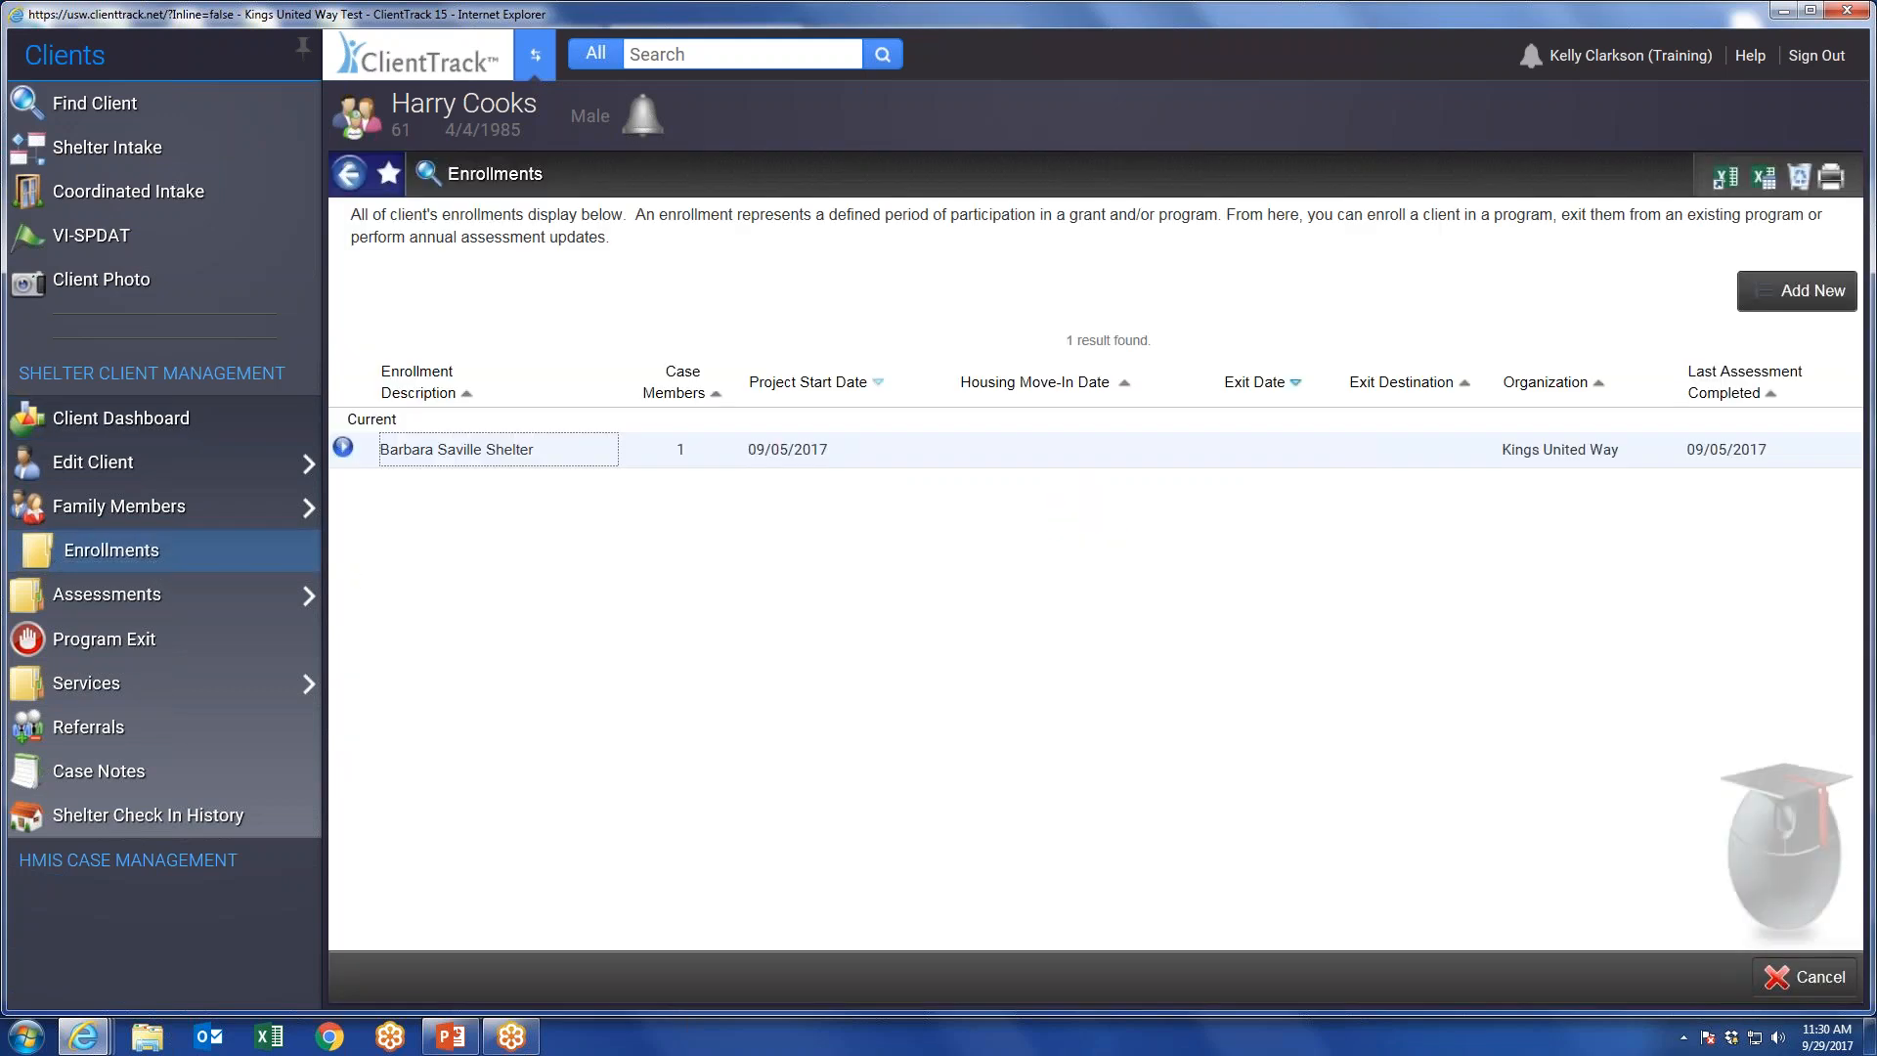
{"action": "left_click", "coordinate": [346, 449]}
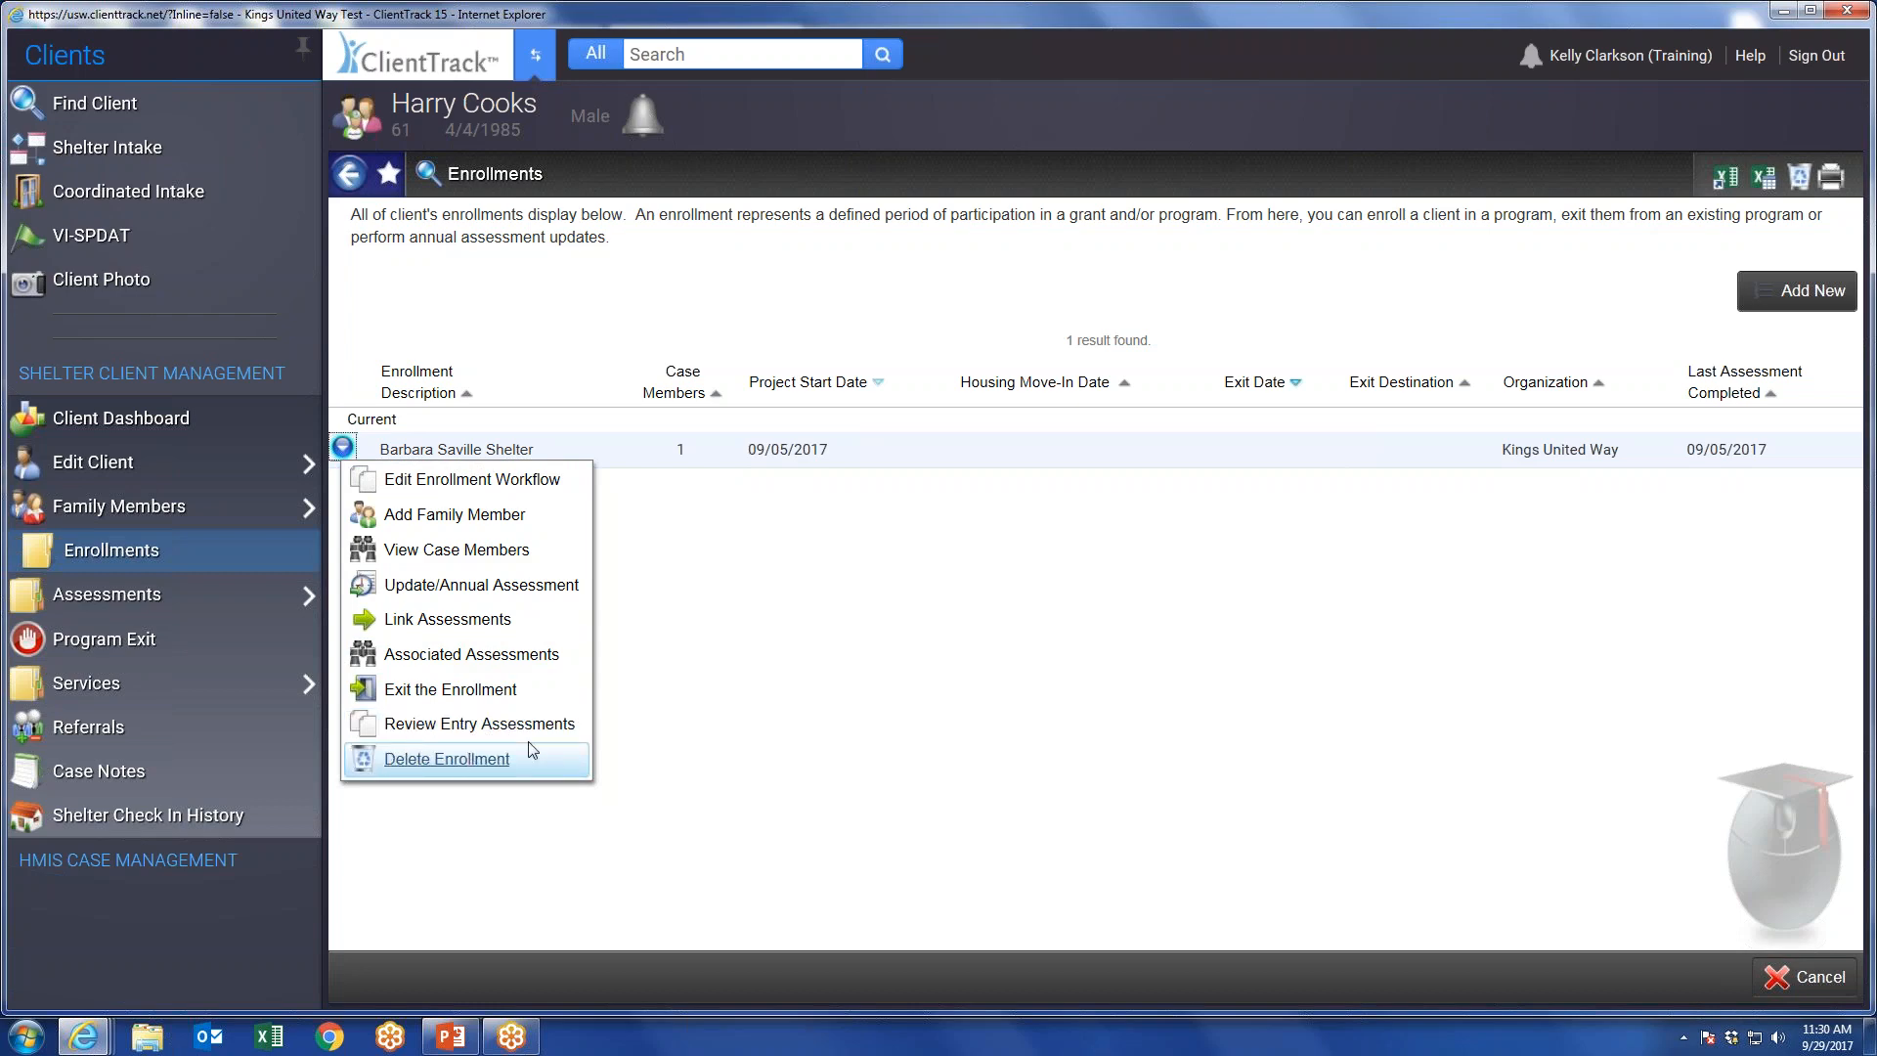
{"action": "left_click", "coordinate": [452, 733]}
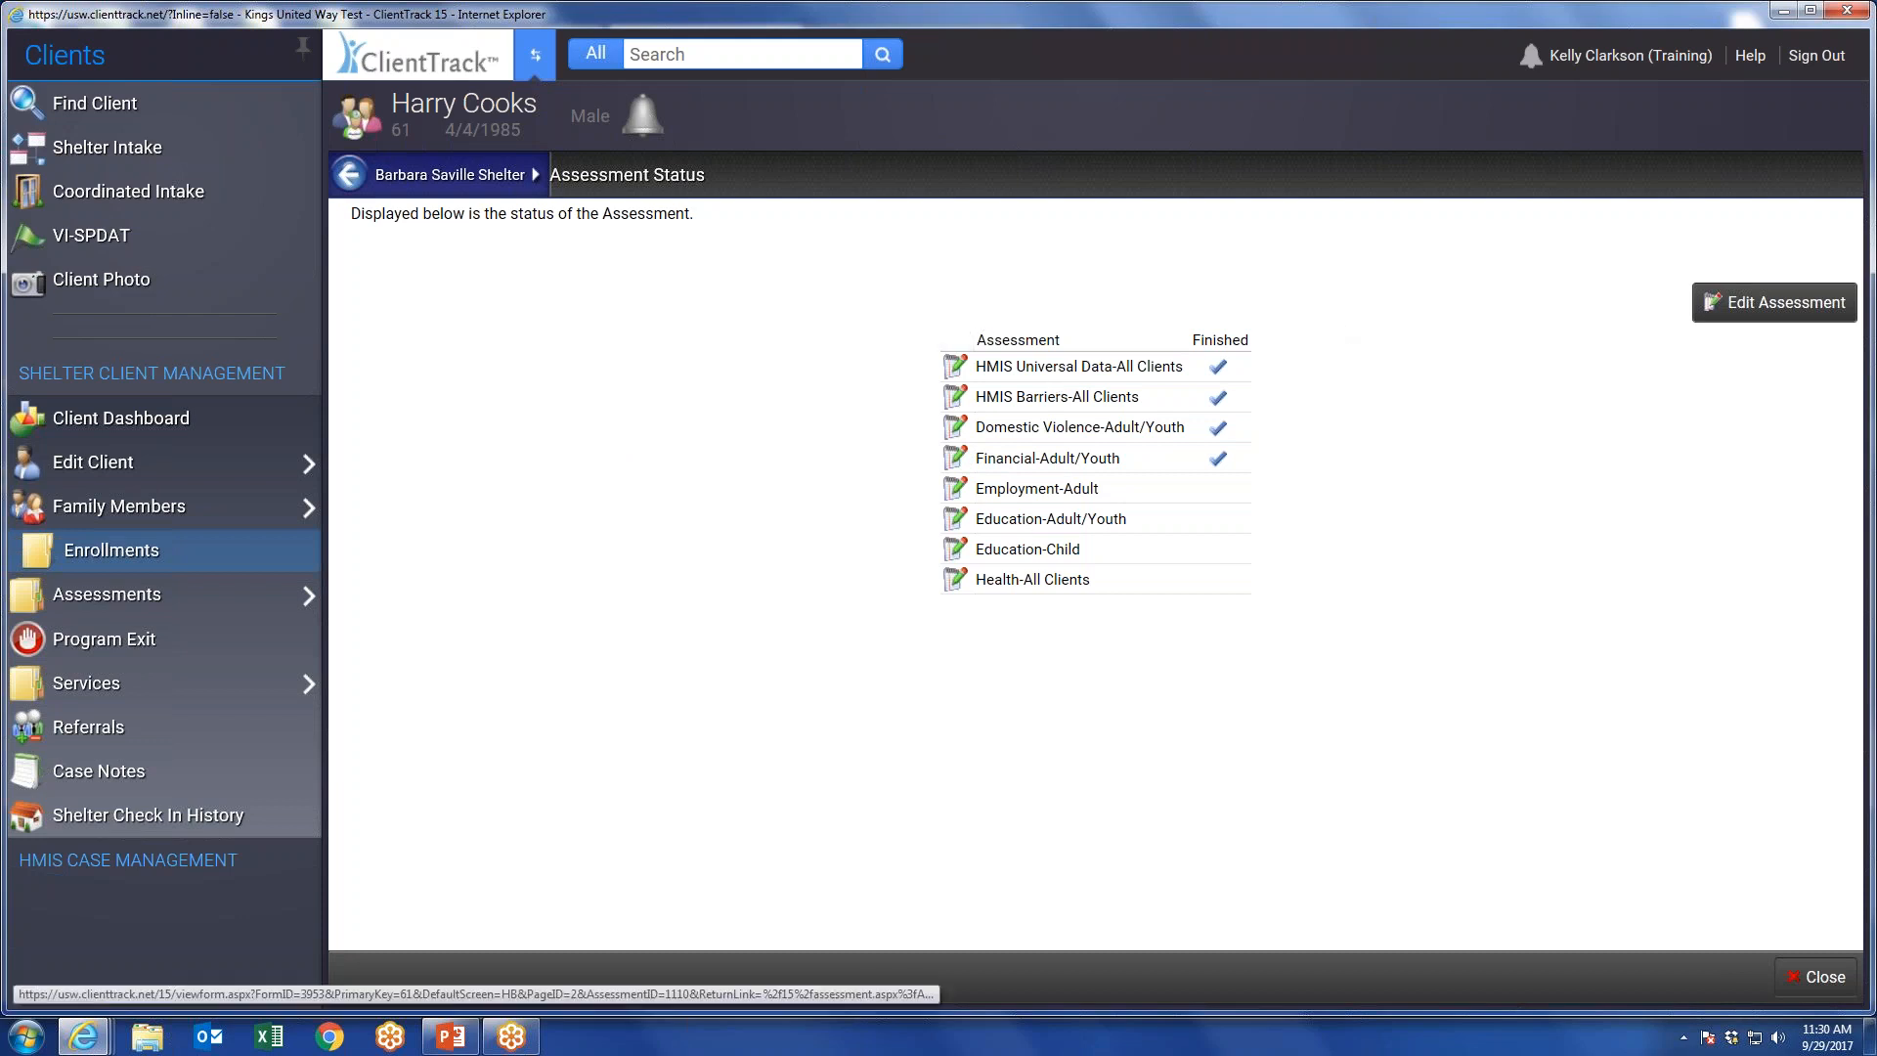
In the HMIS Universal Data assessment, set the type of residence to "Psychiatric hospital or other psychiatric facility" and save.
{"action": "left_click", "coordinate": [956, 372]}
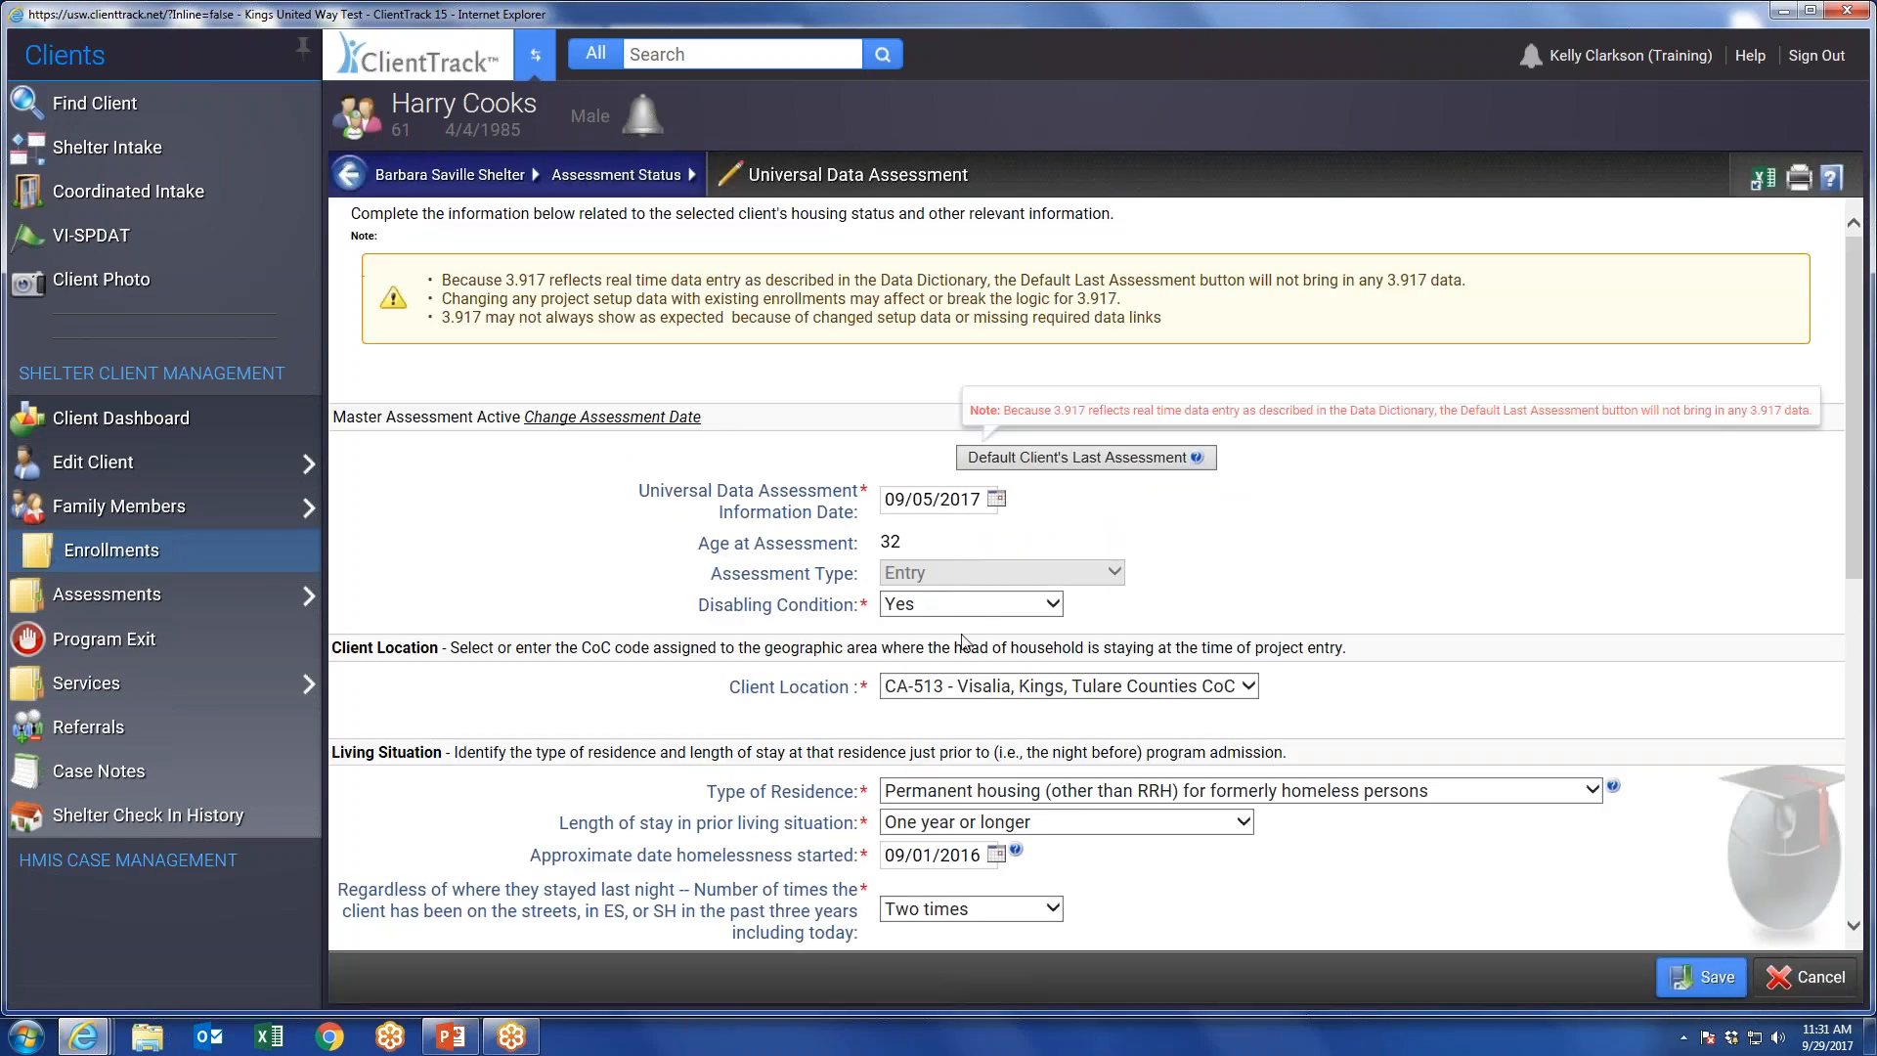
{"action": "scroll", "coordinate": [964, 596], "scroll_direction": "down", "scroll_amount": 5}
{"action": "scroll", "coordinate": [992, 460], "scroll_direction": "up", "scroll_amount": 3}
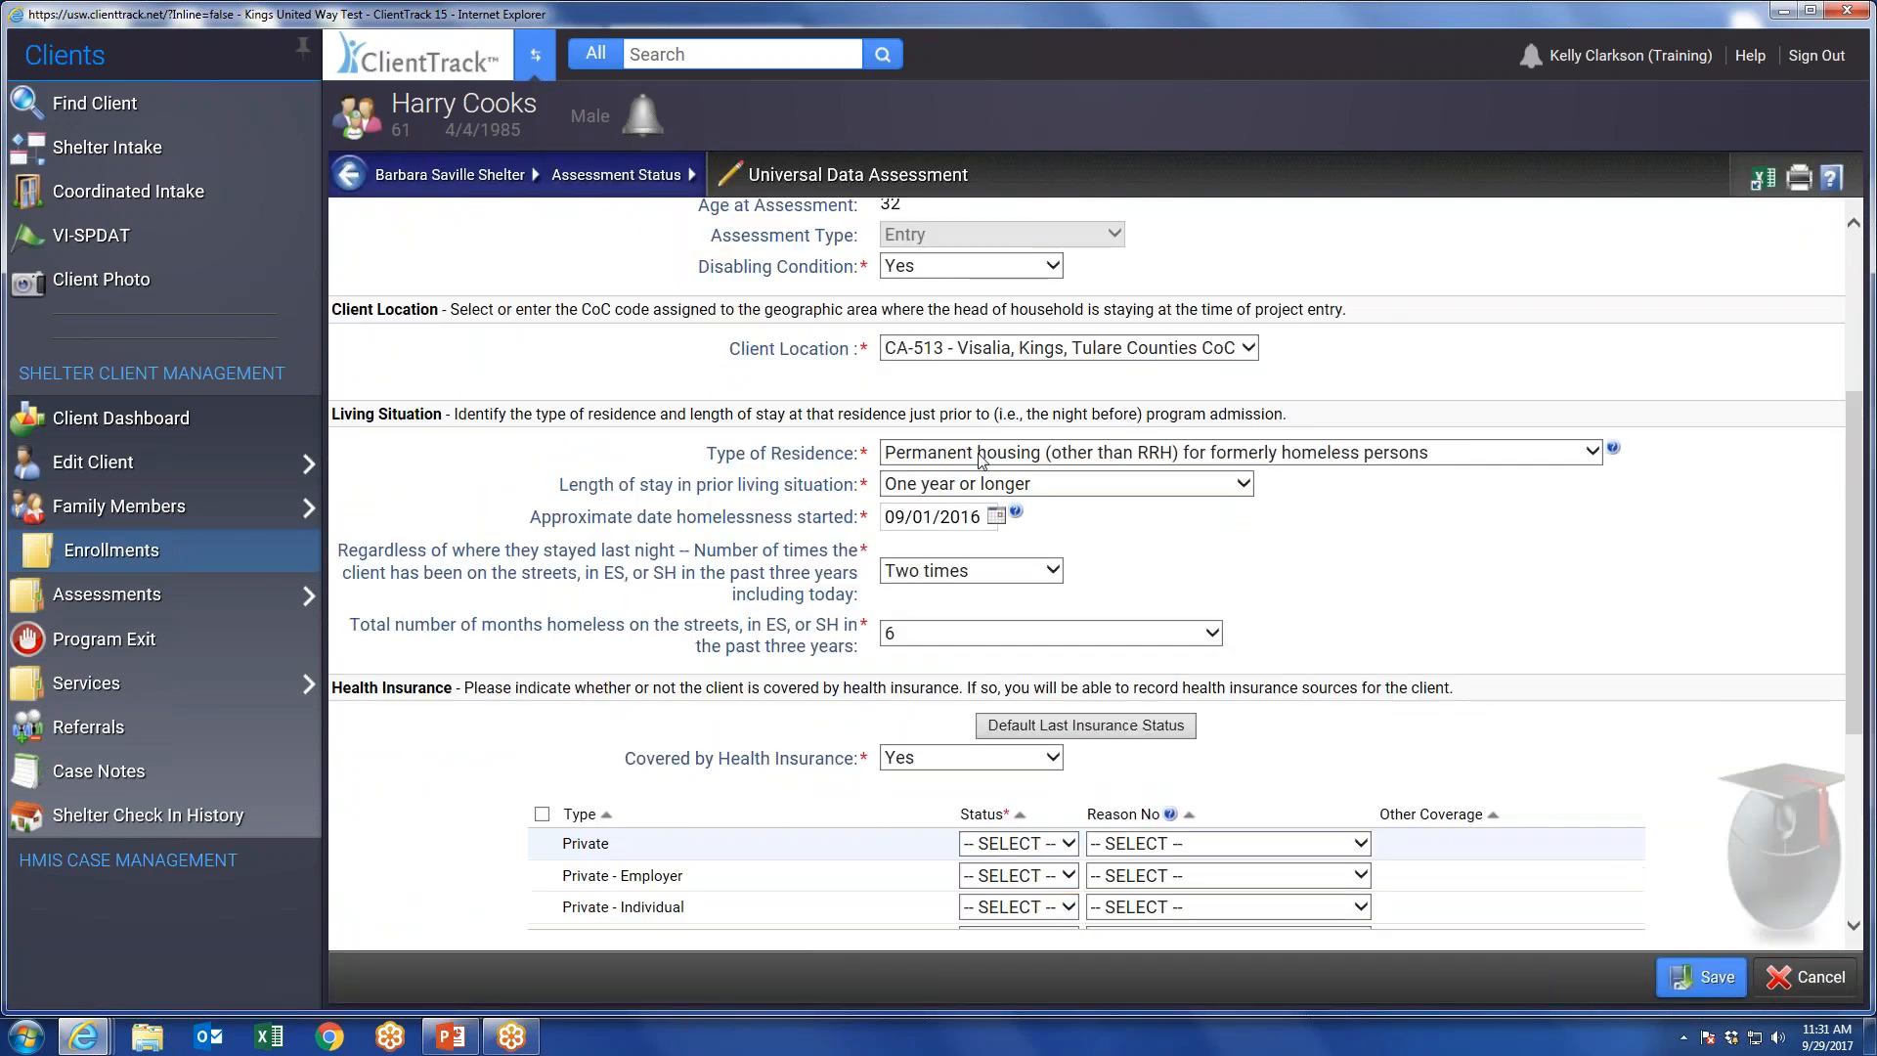
{"action": "left_click", "coordinate": [997, 458]}
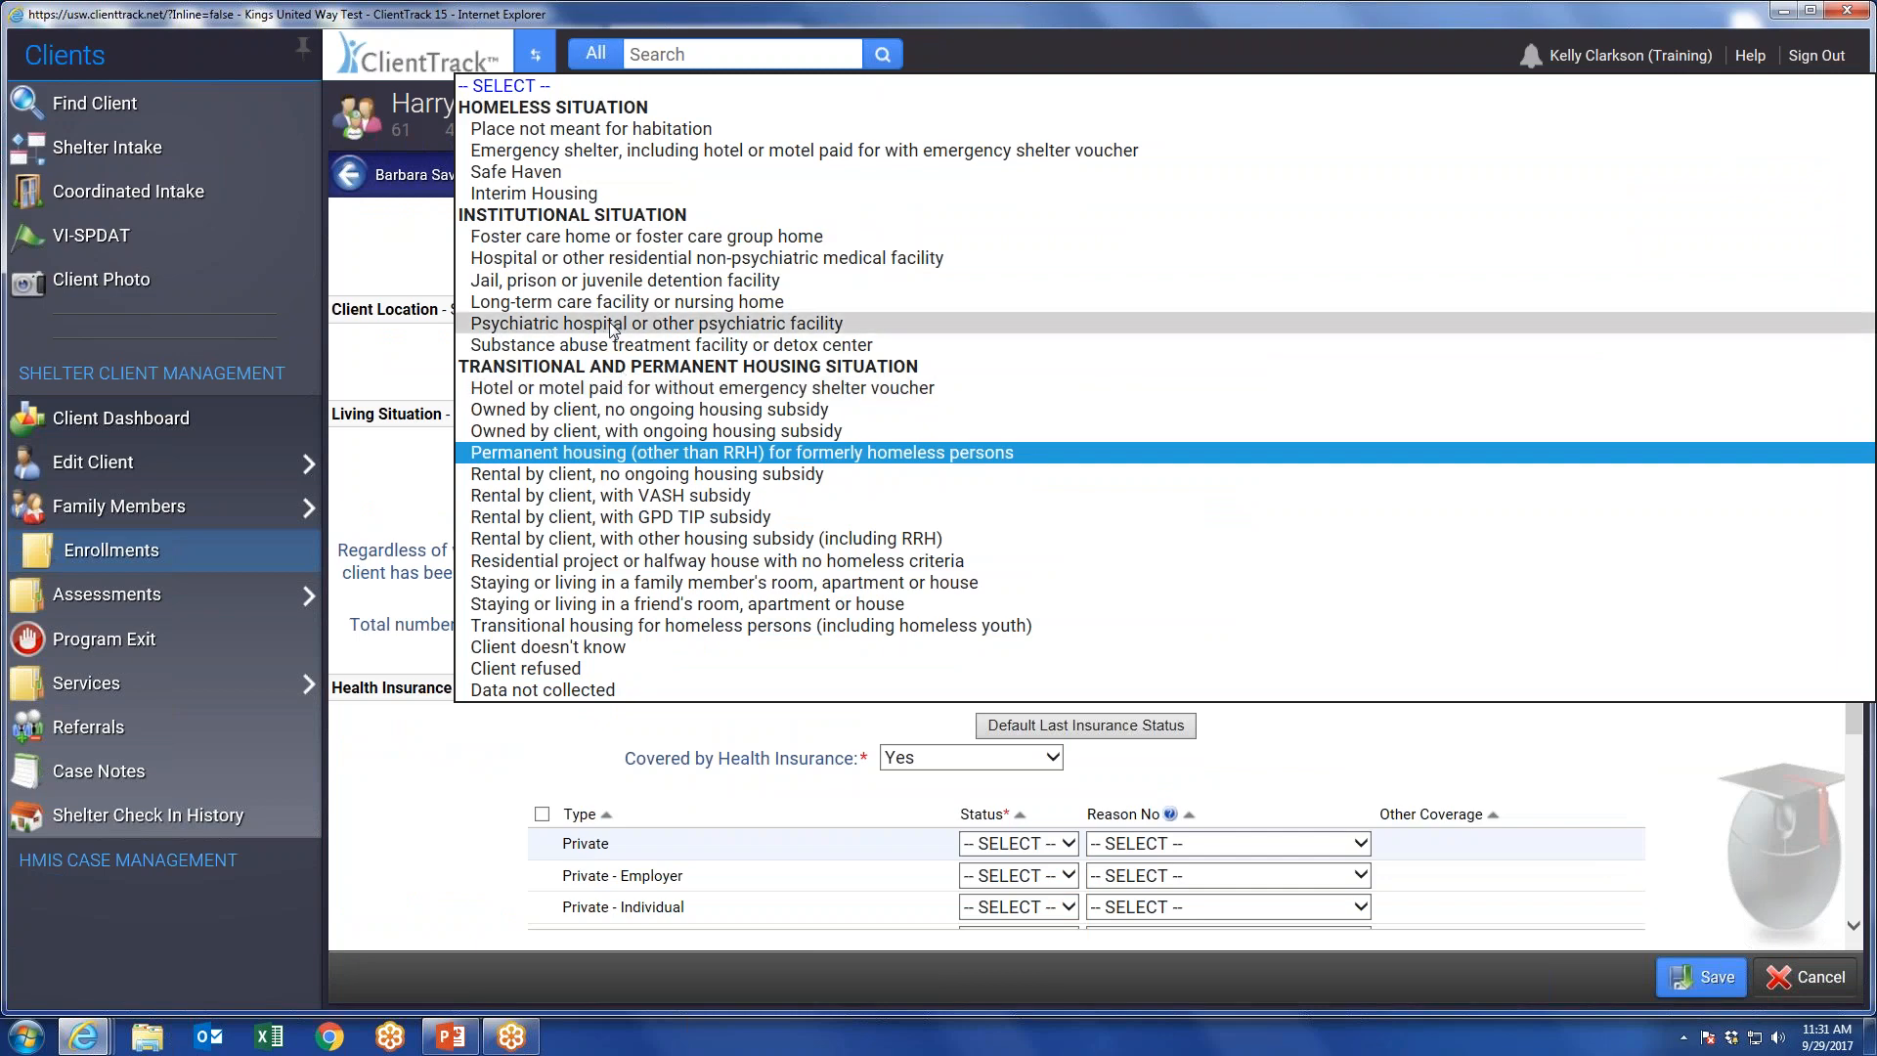
{"action": "left_click", "coordinate": [662, 324]}
{"action": "left_click", "coordinate": [1689, 976]}
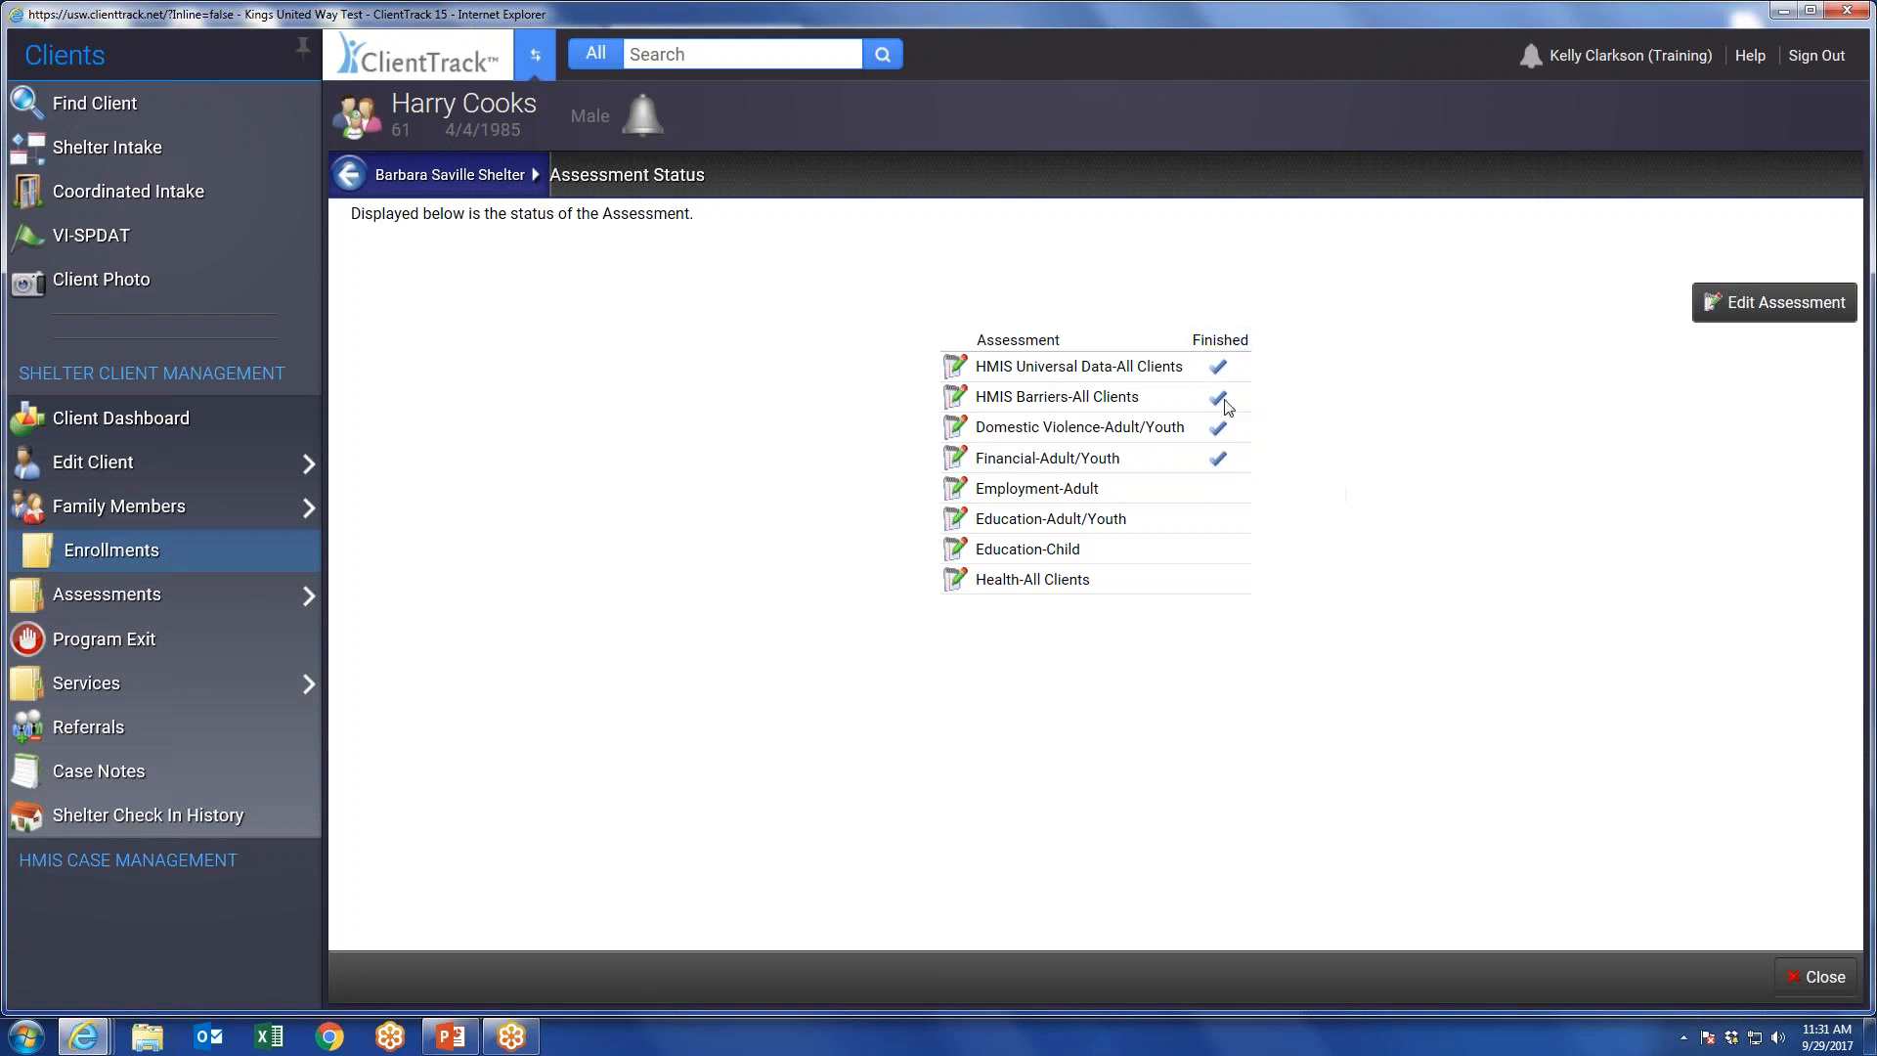
View the HMIS Barriers assessment, cancel out of it, and close the assessment status list.
{"action": "left_click", "coordinate": [955, 401]}
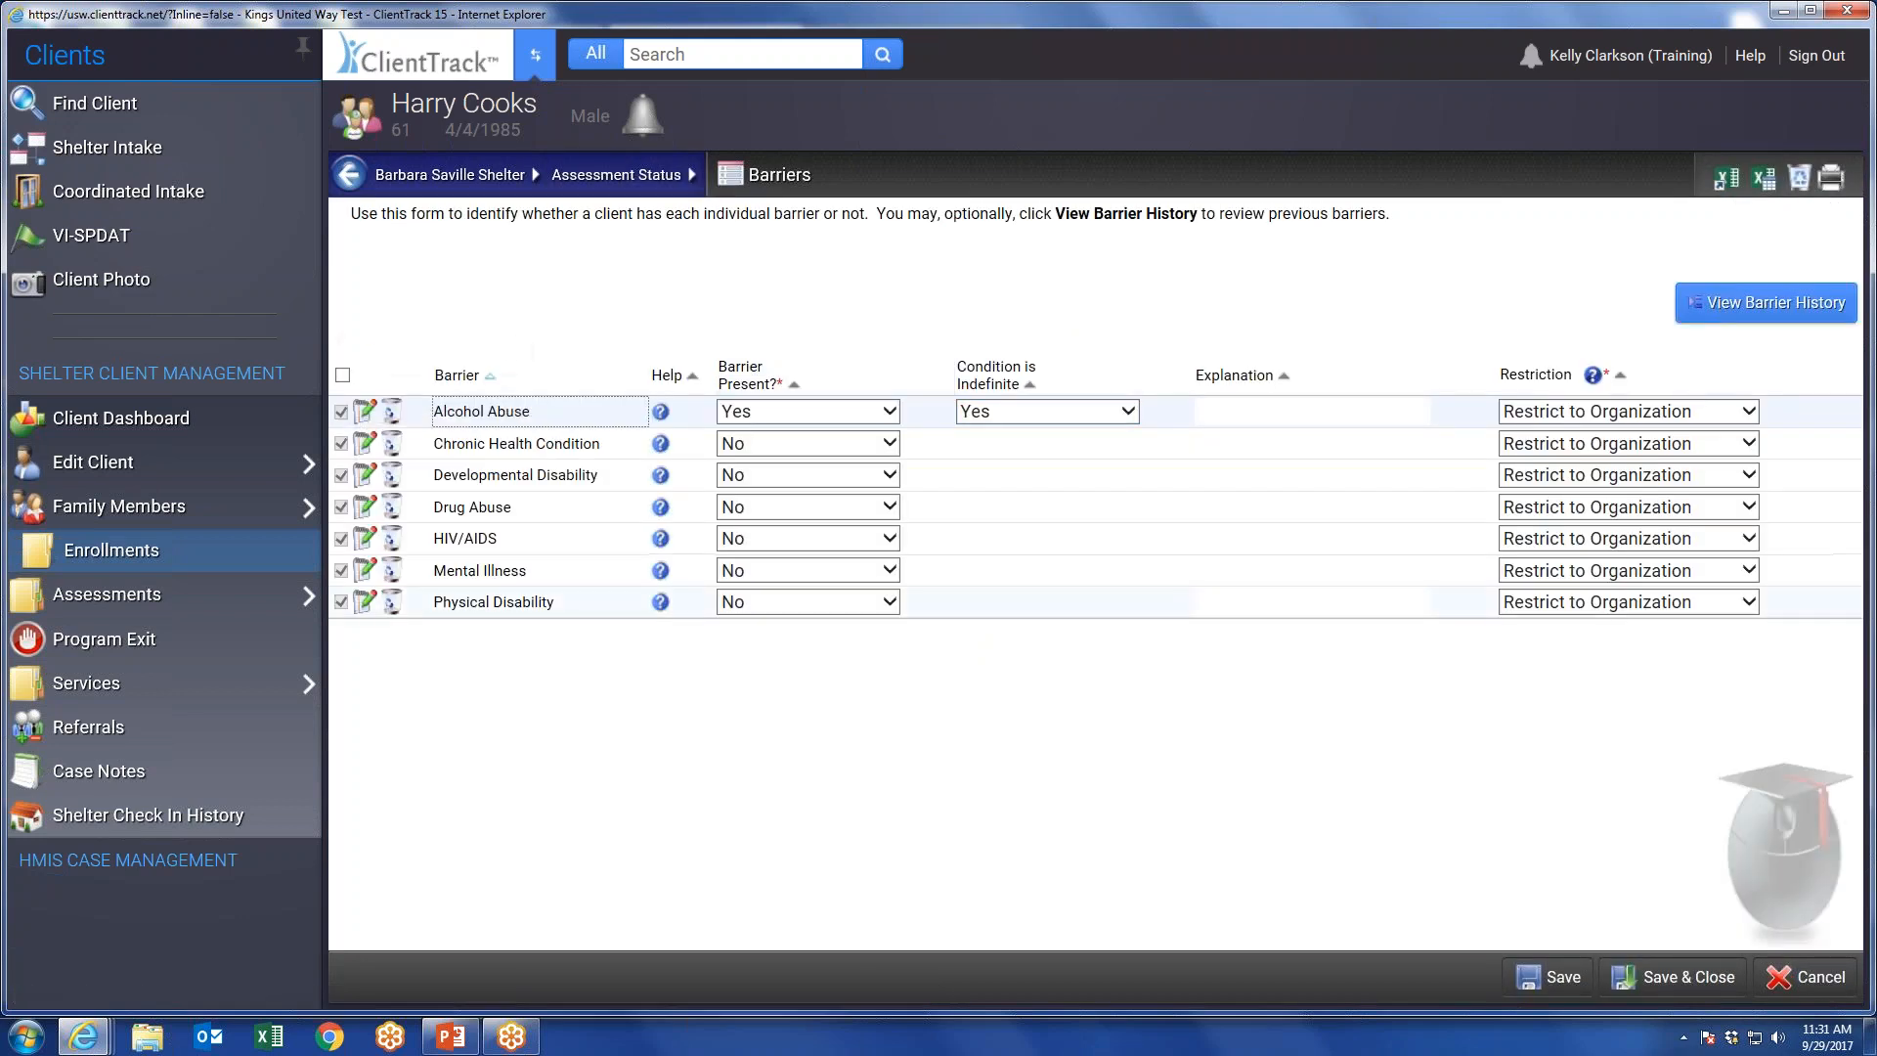
{"action": "left_click", "coordinate": [1810, 981]}
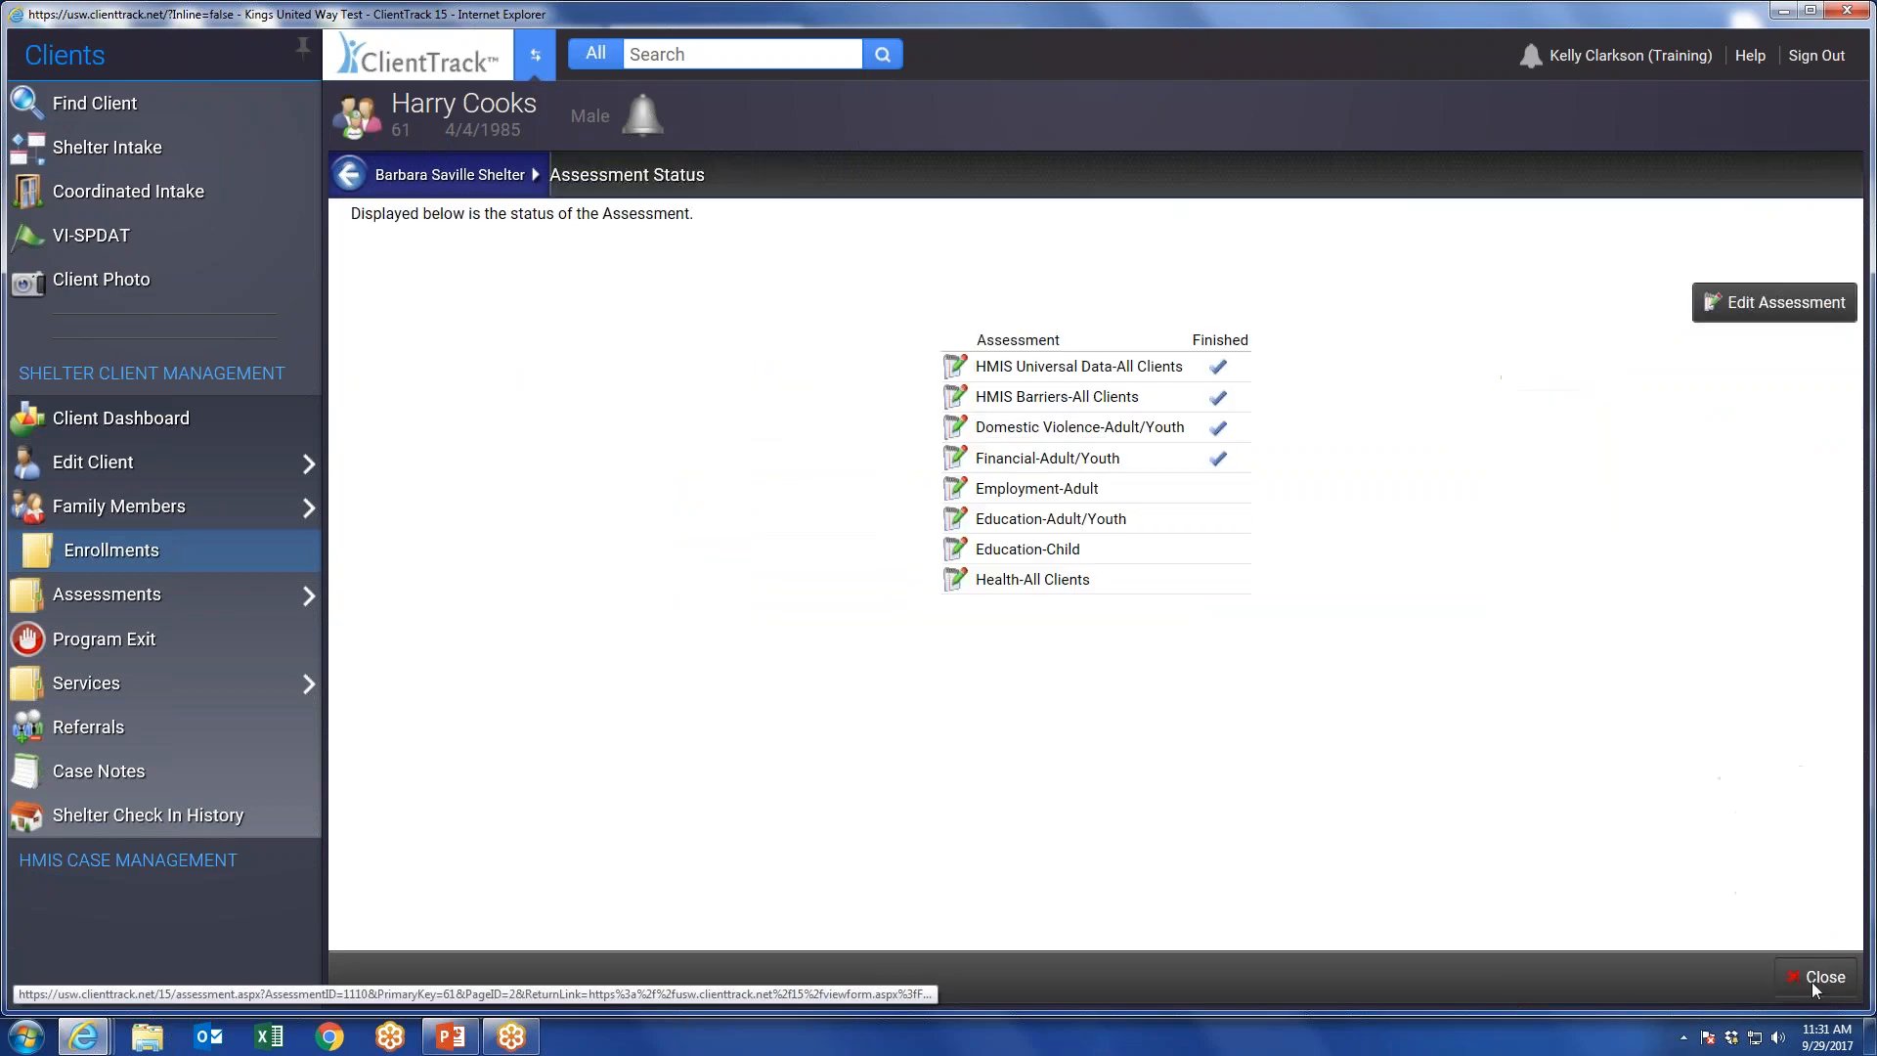
{"action": "left_click", "coordinate": [1798, 978]}
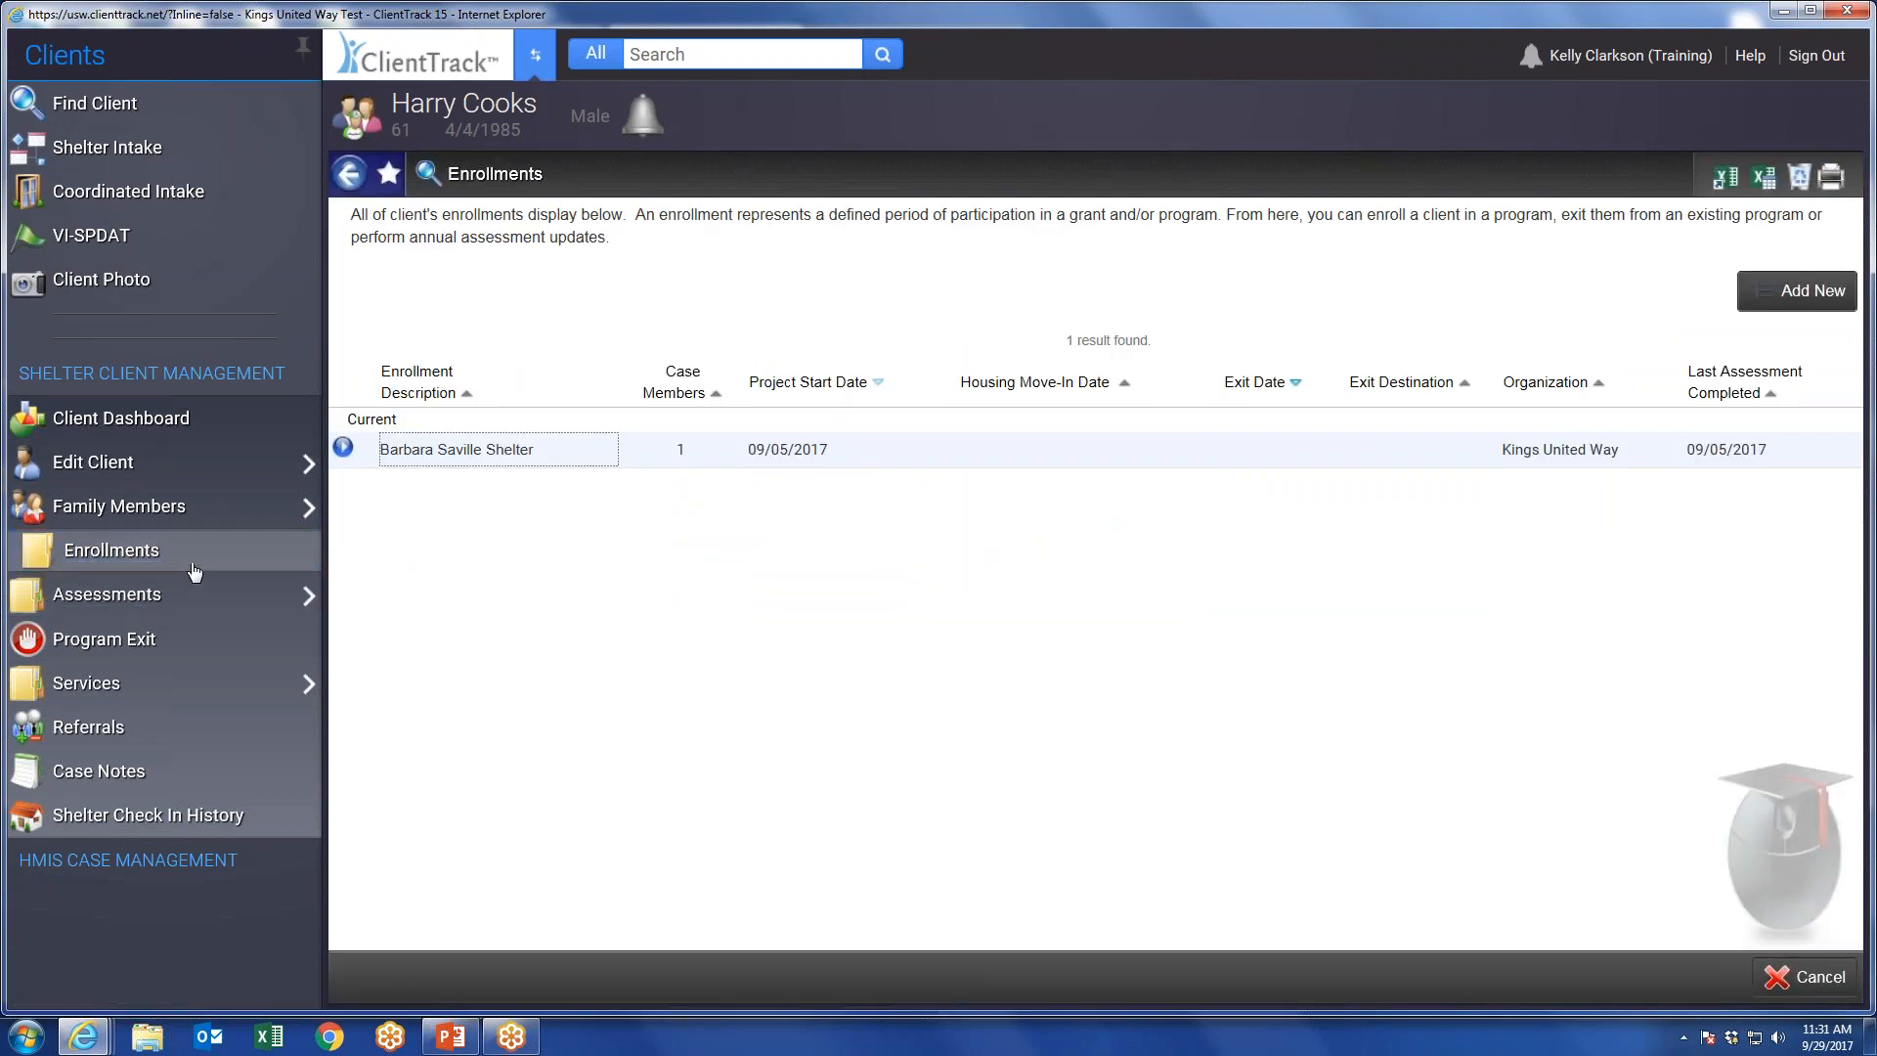
Exit the current shelter enrollment with the destination "Owned by client, with ongoing housing subsidy" and save the enrollment exit.
{"action": "left_click", "coordinate": [344, 447]}
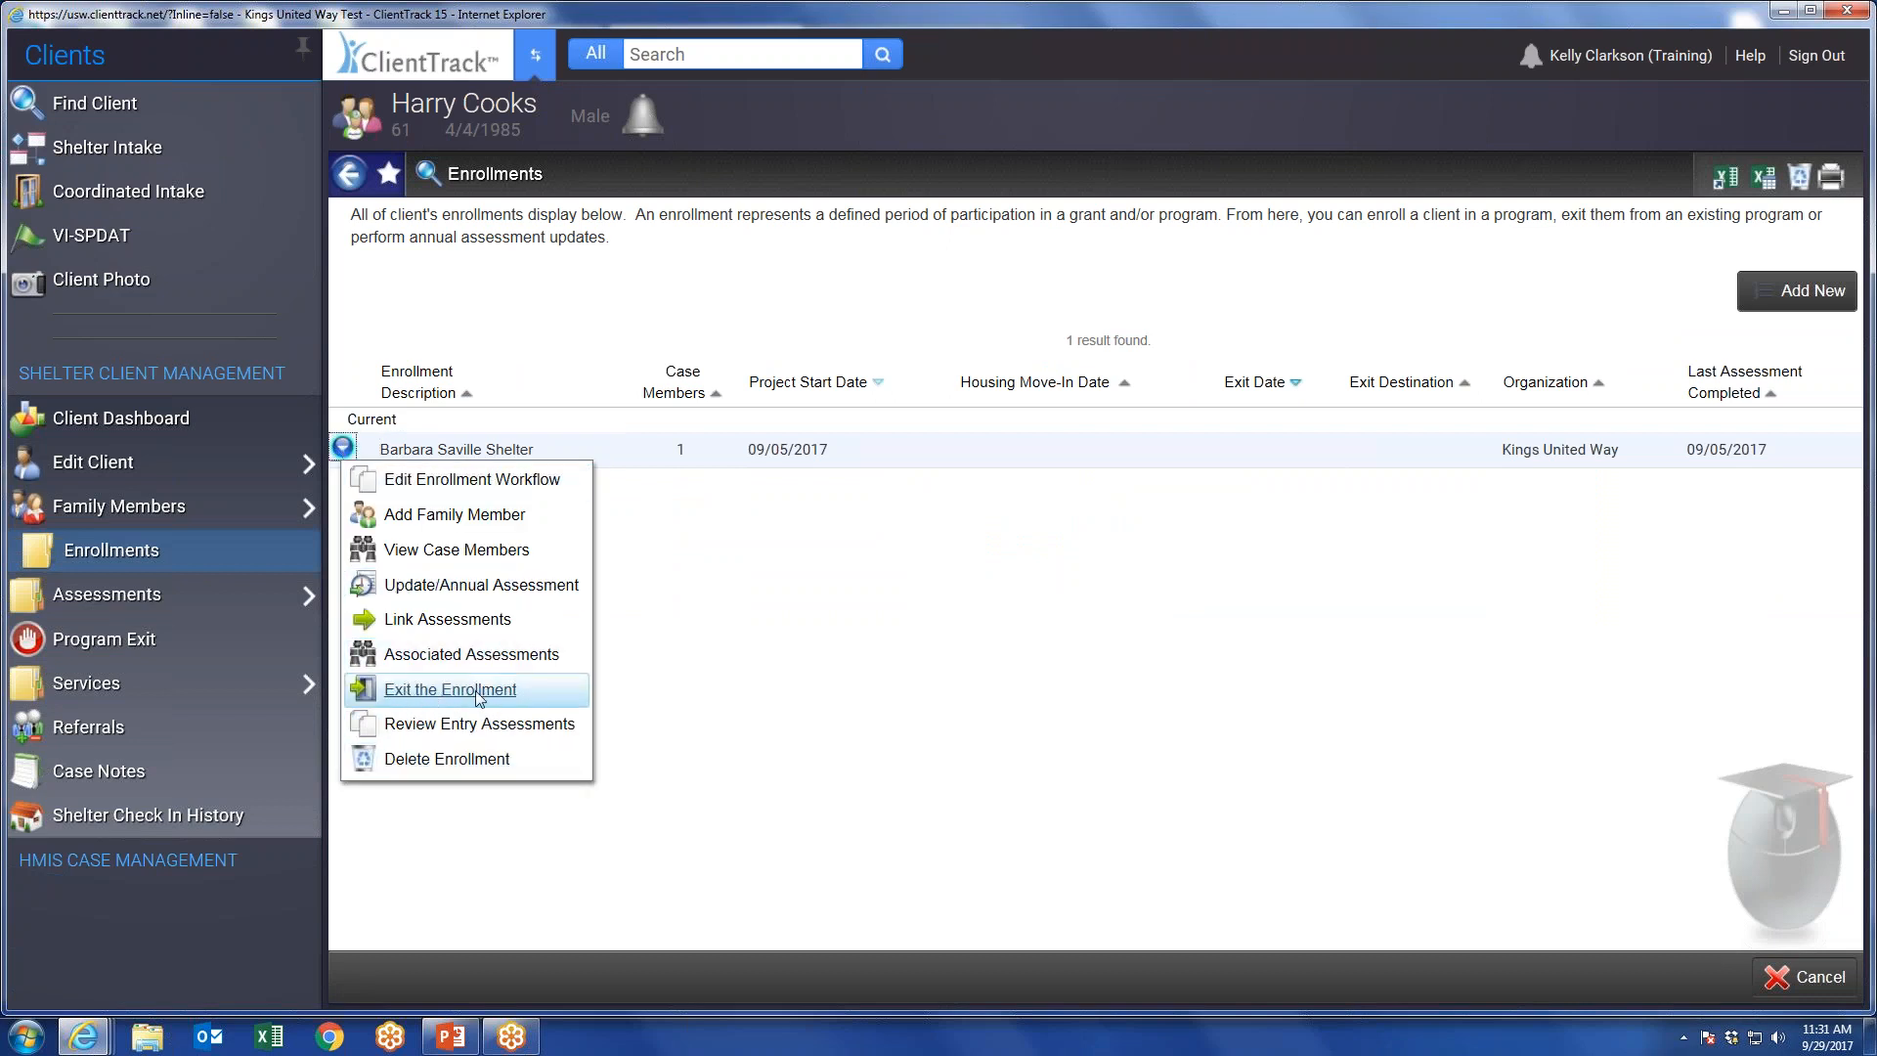
{"action": "left_click", "coordinate": [423, 692]}
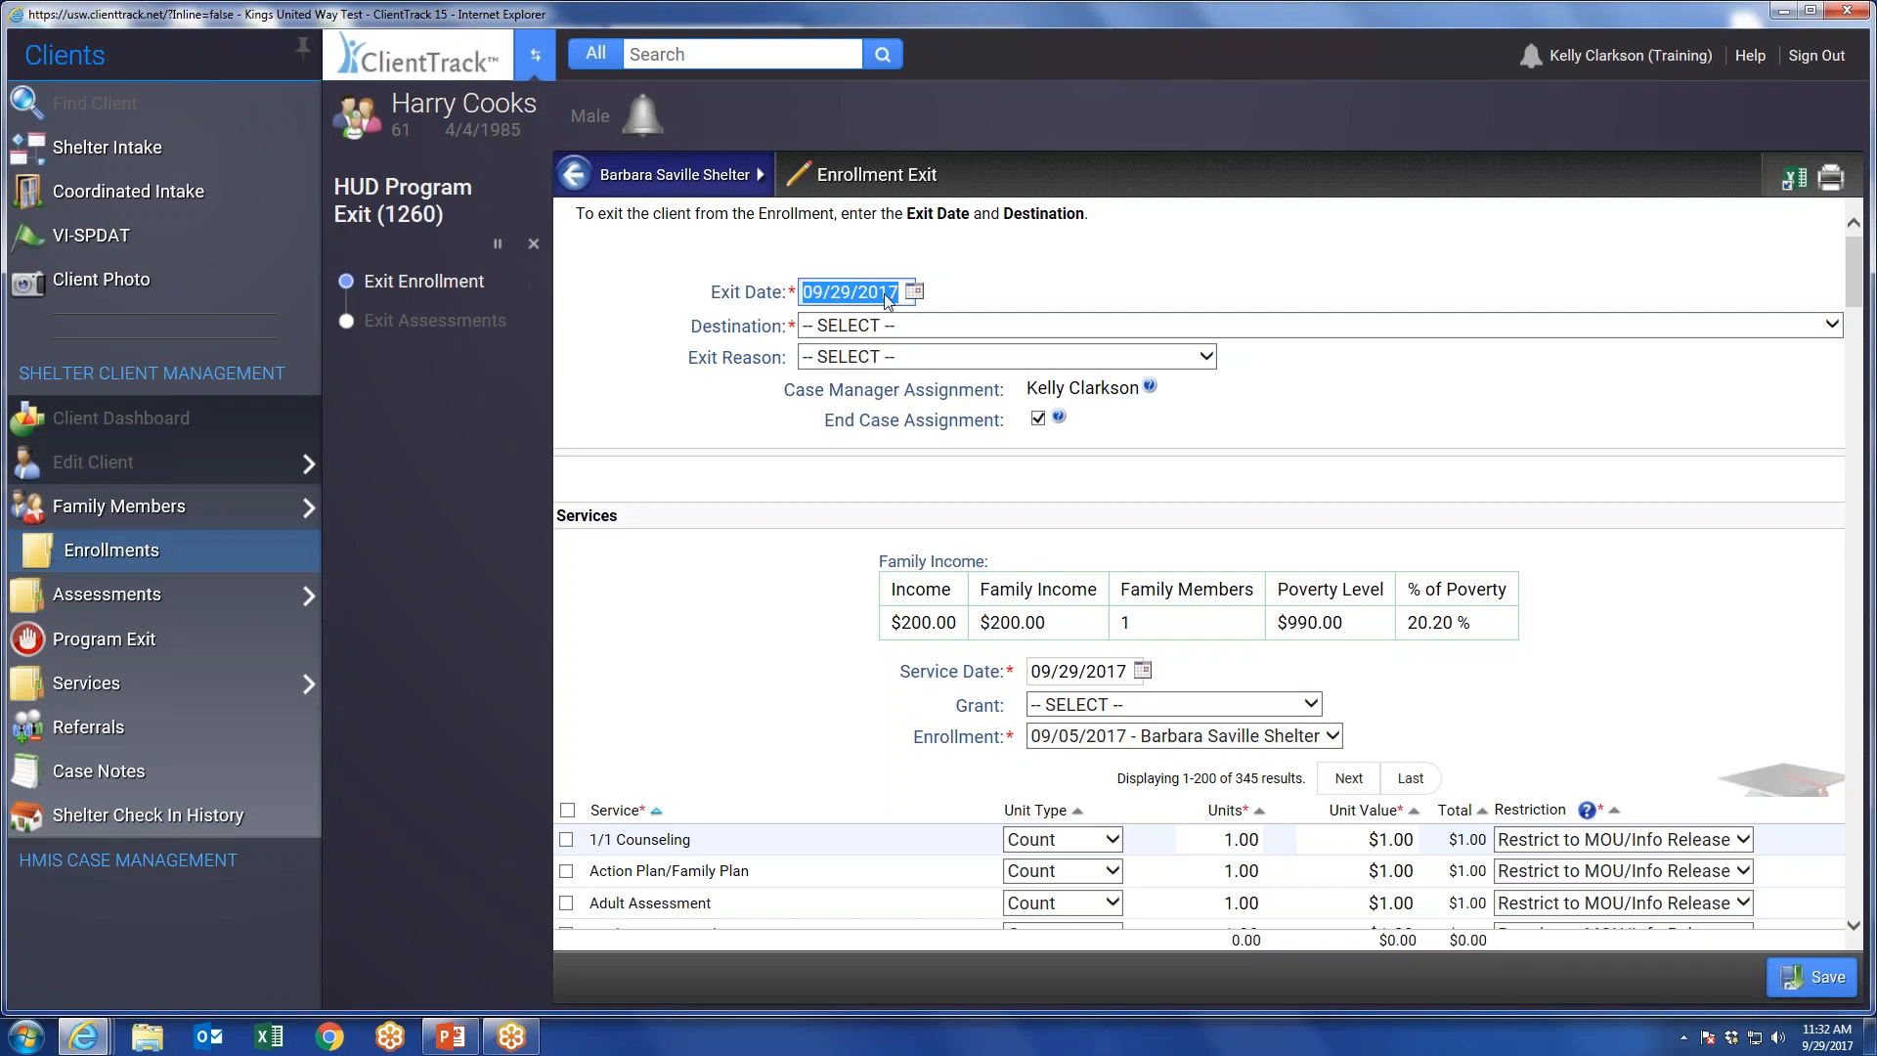
{"action": "left_click", "coordinate": [916, 328]}
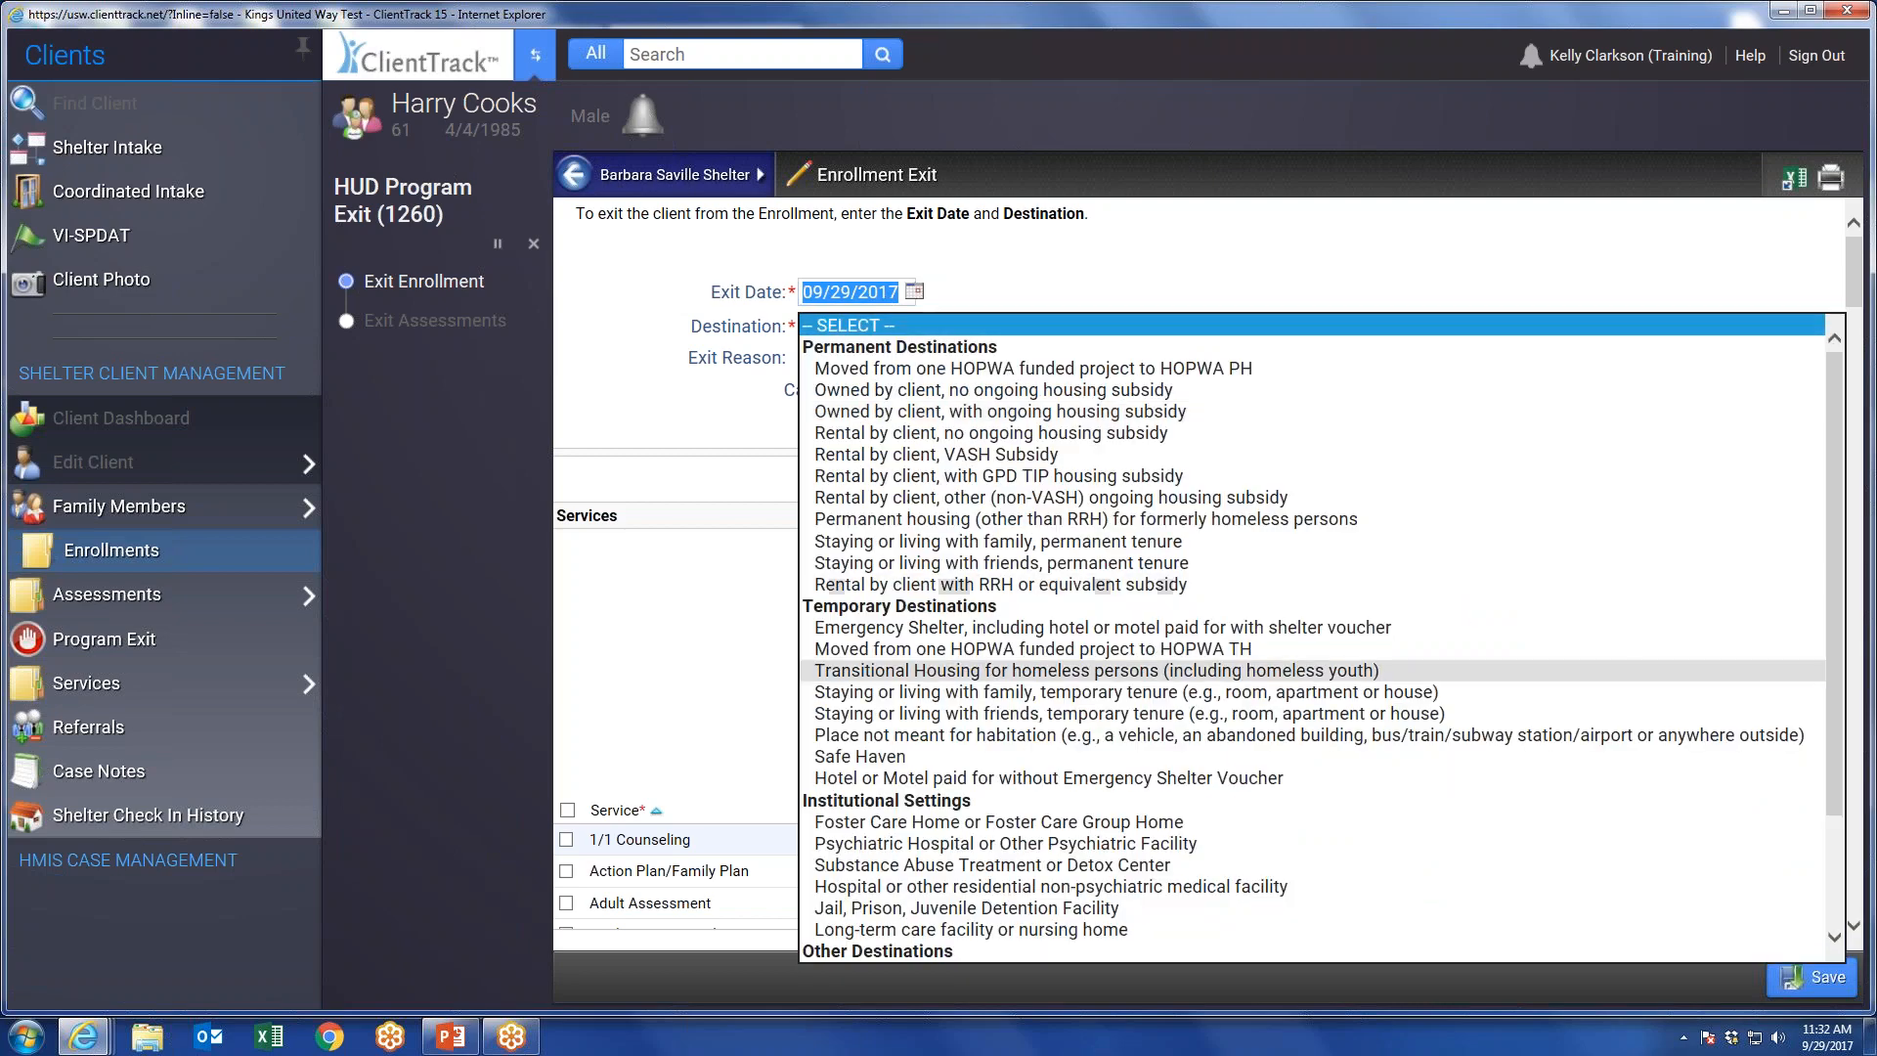
{"action": "left_click", "coordinate": [1304, 412]}
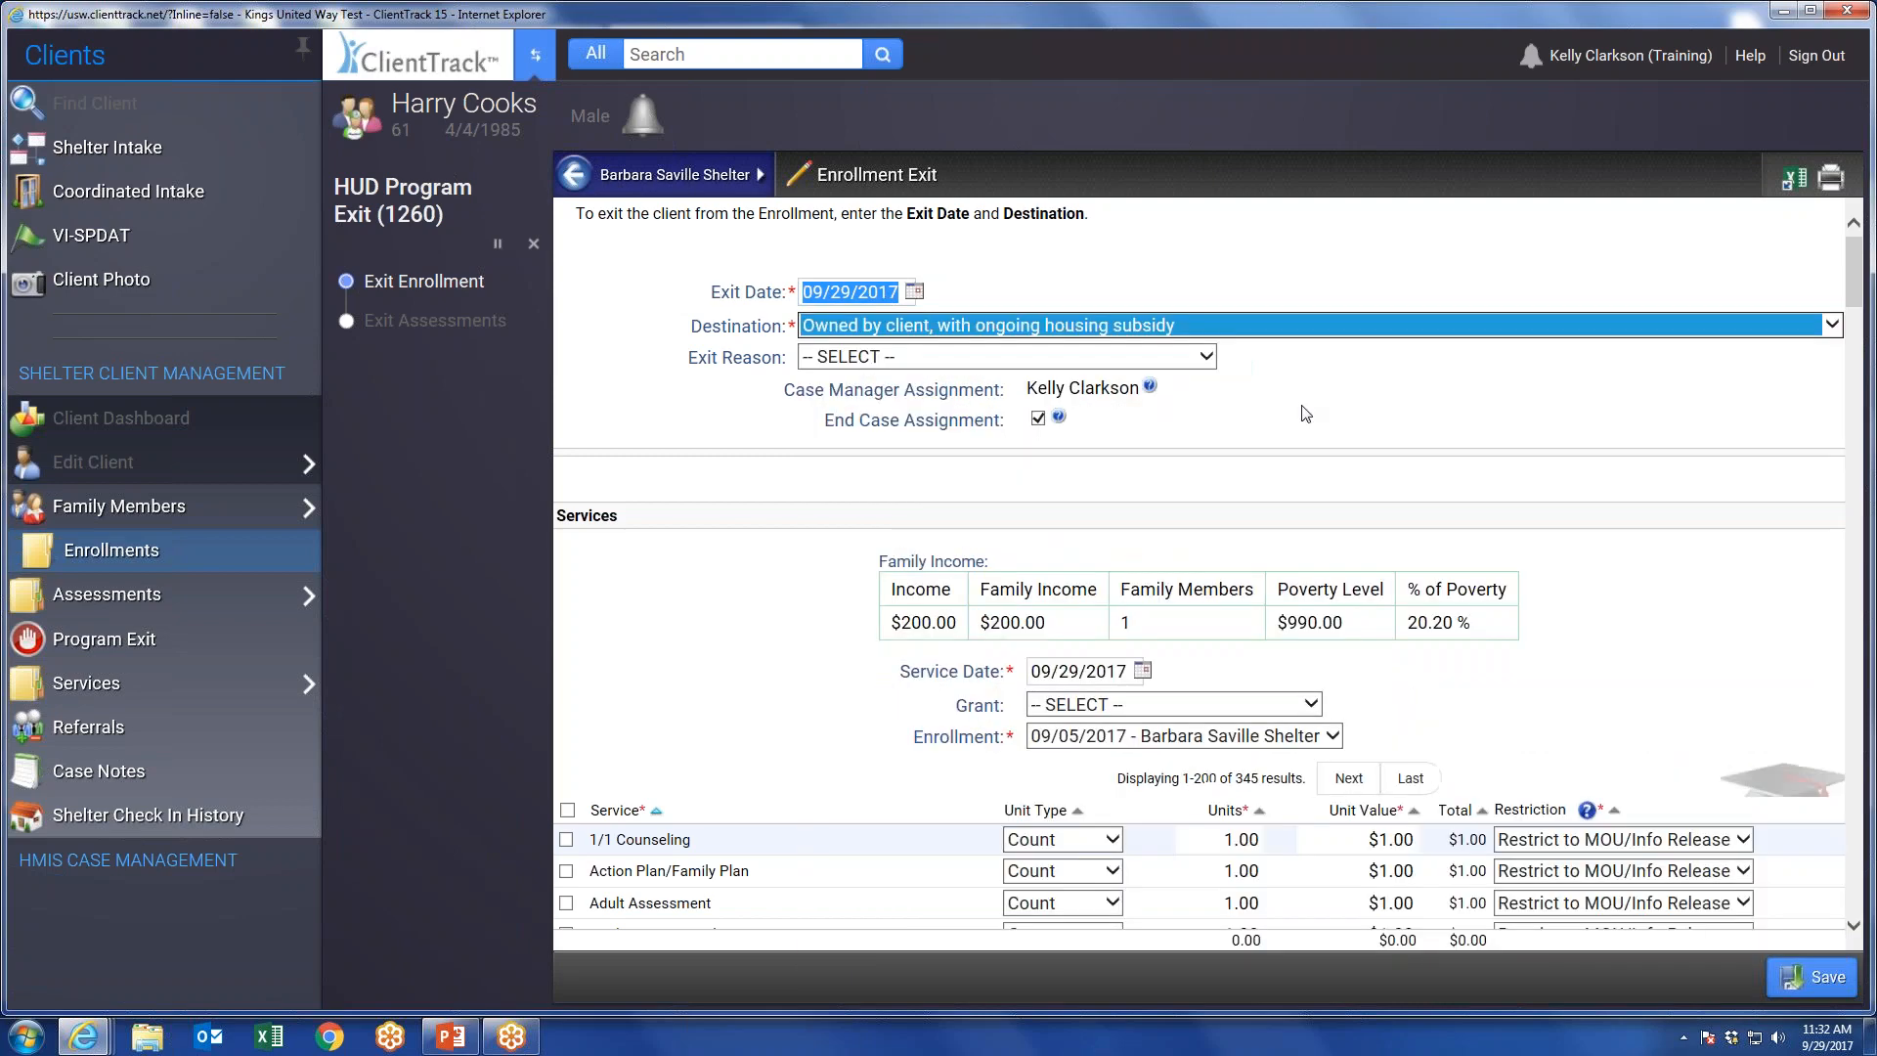
{"action": "left_click", "coordinate": [1418, 403]}
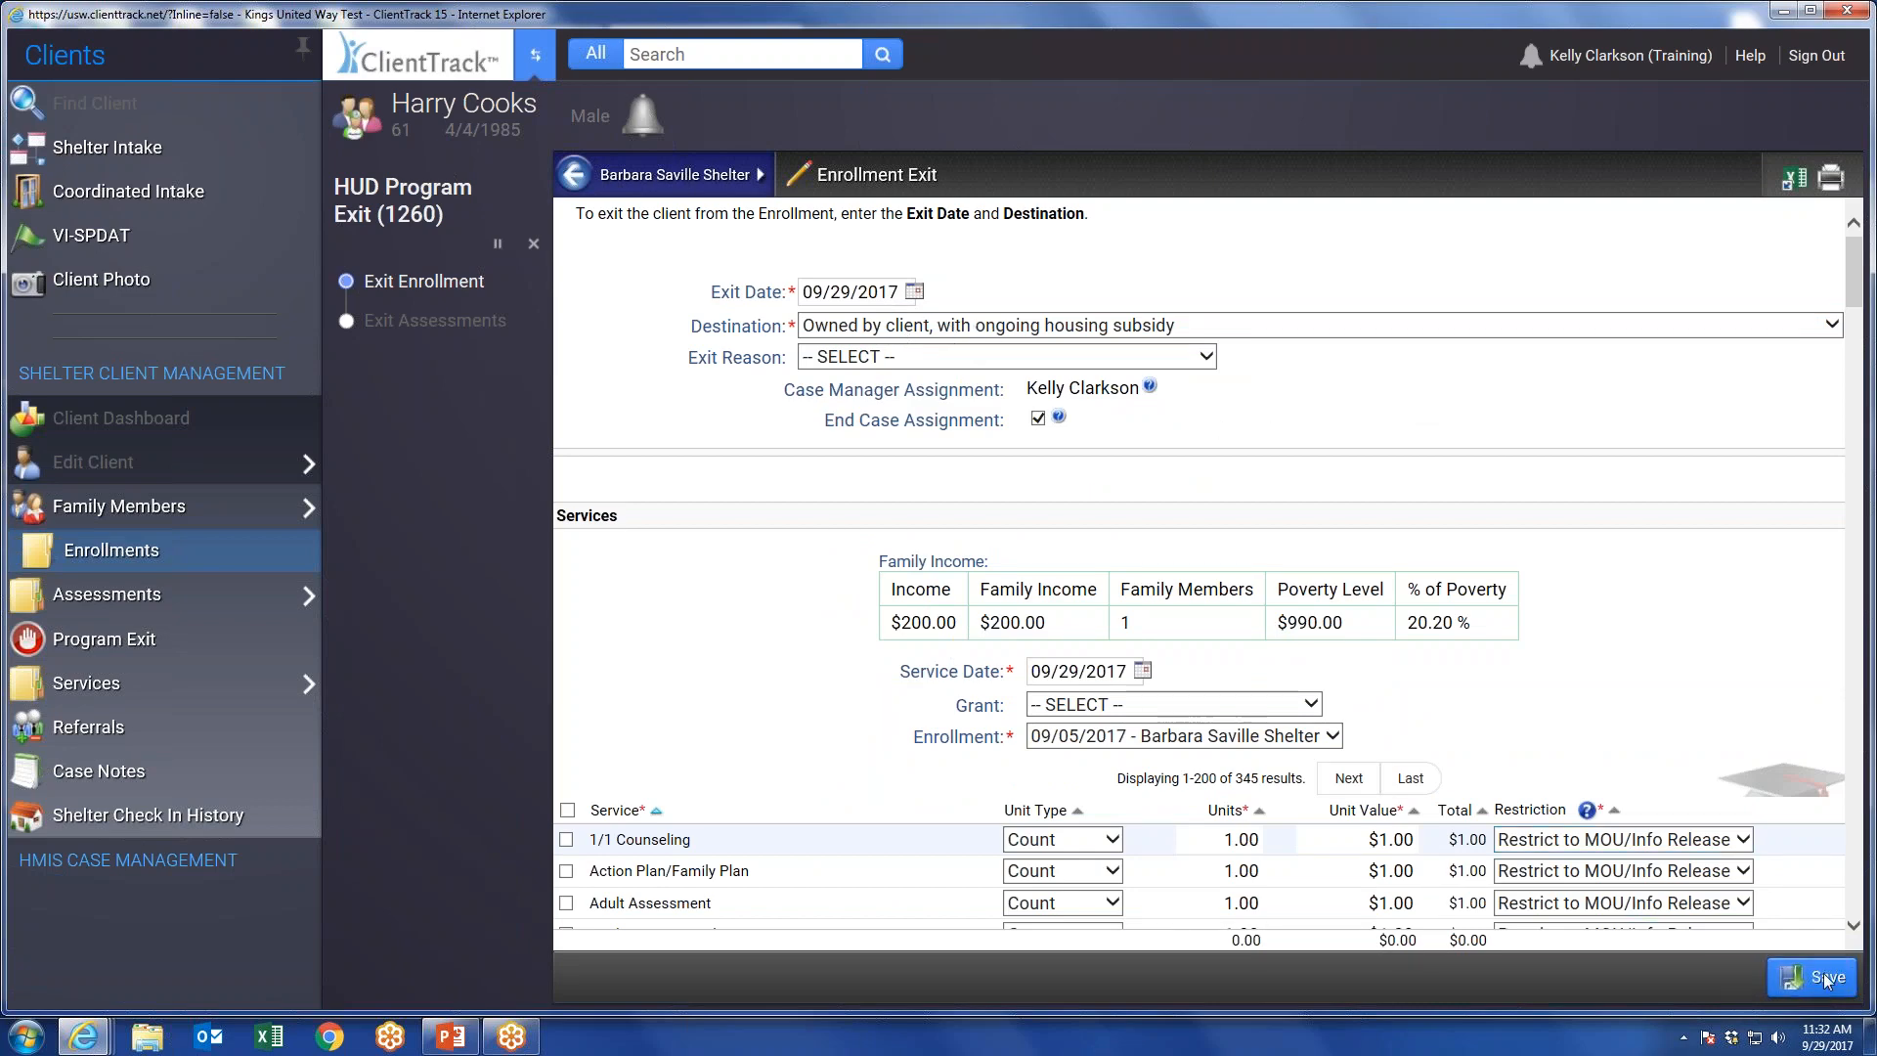
{"action": "scroll", "coordinate": [1080, 753], "scroll_direction": "down", "scroll_amount": 10}
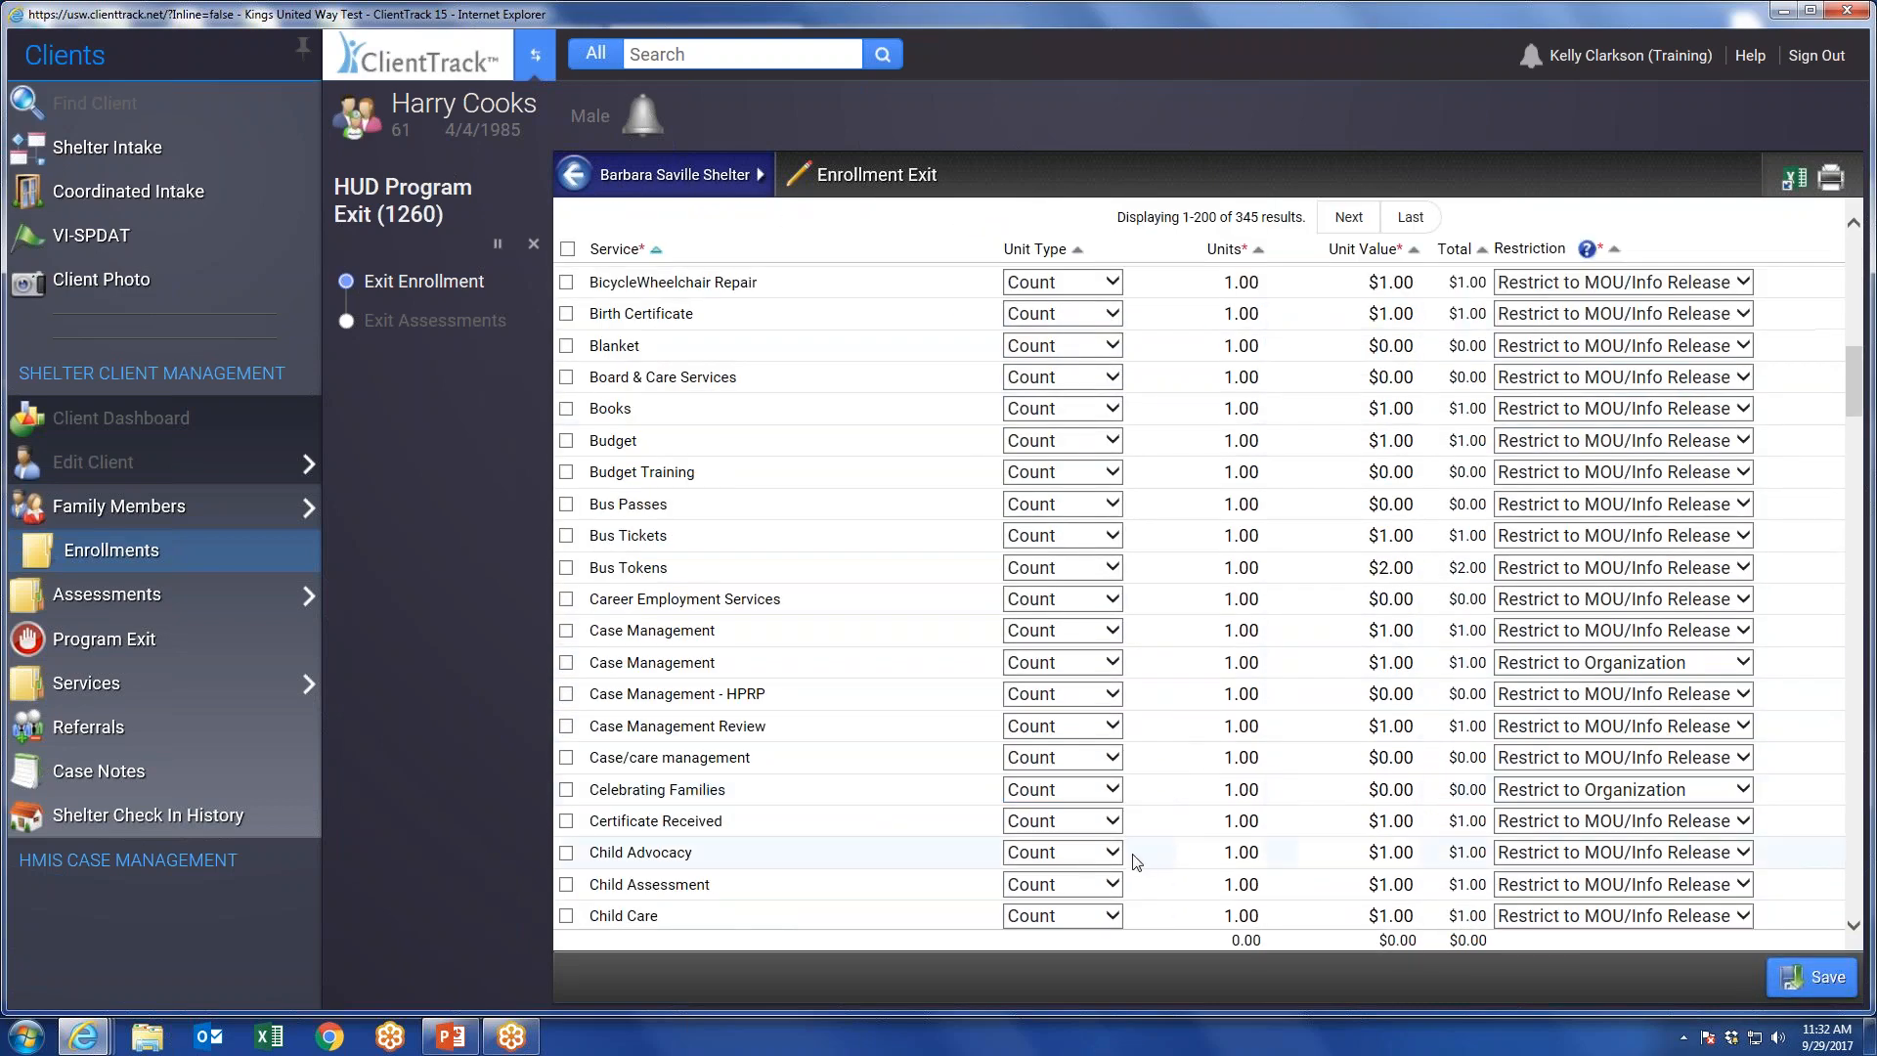
{"action": "scroll", "coordinate": [1122, 779], "scroll_direction": "up", "scroll_amount": 5}
{"action": "scroll", "coordinate": [1122, 779], "scroll_direction": "up", "scroll_amount": 3}
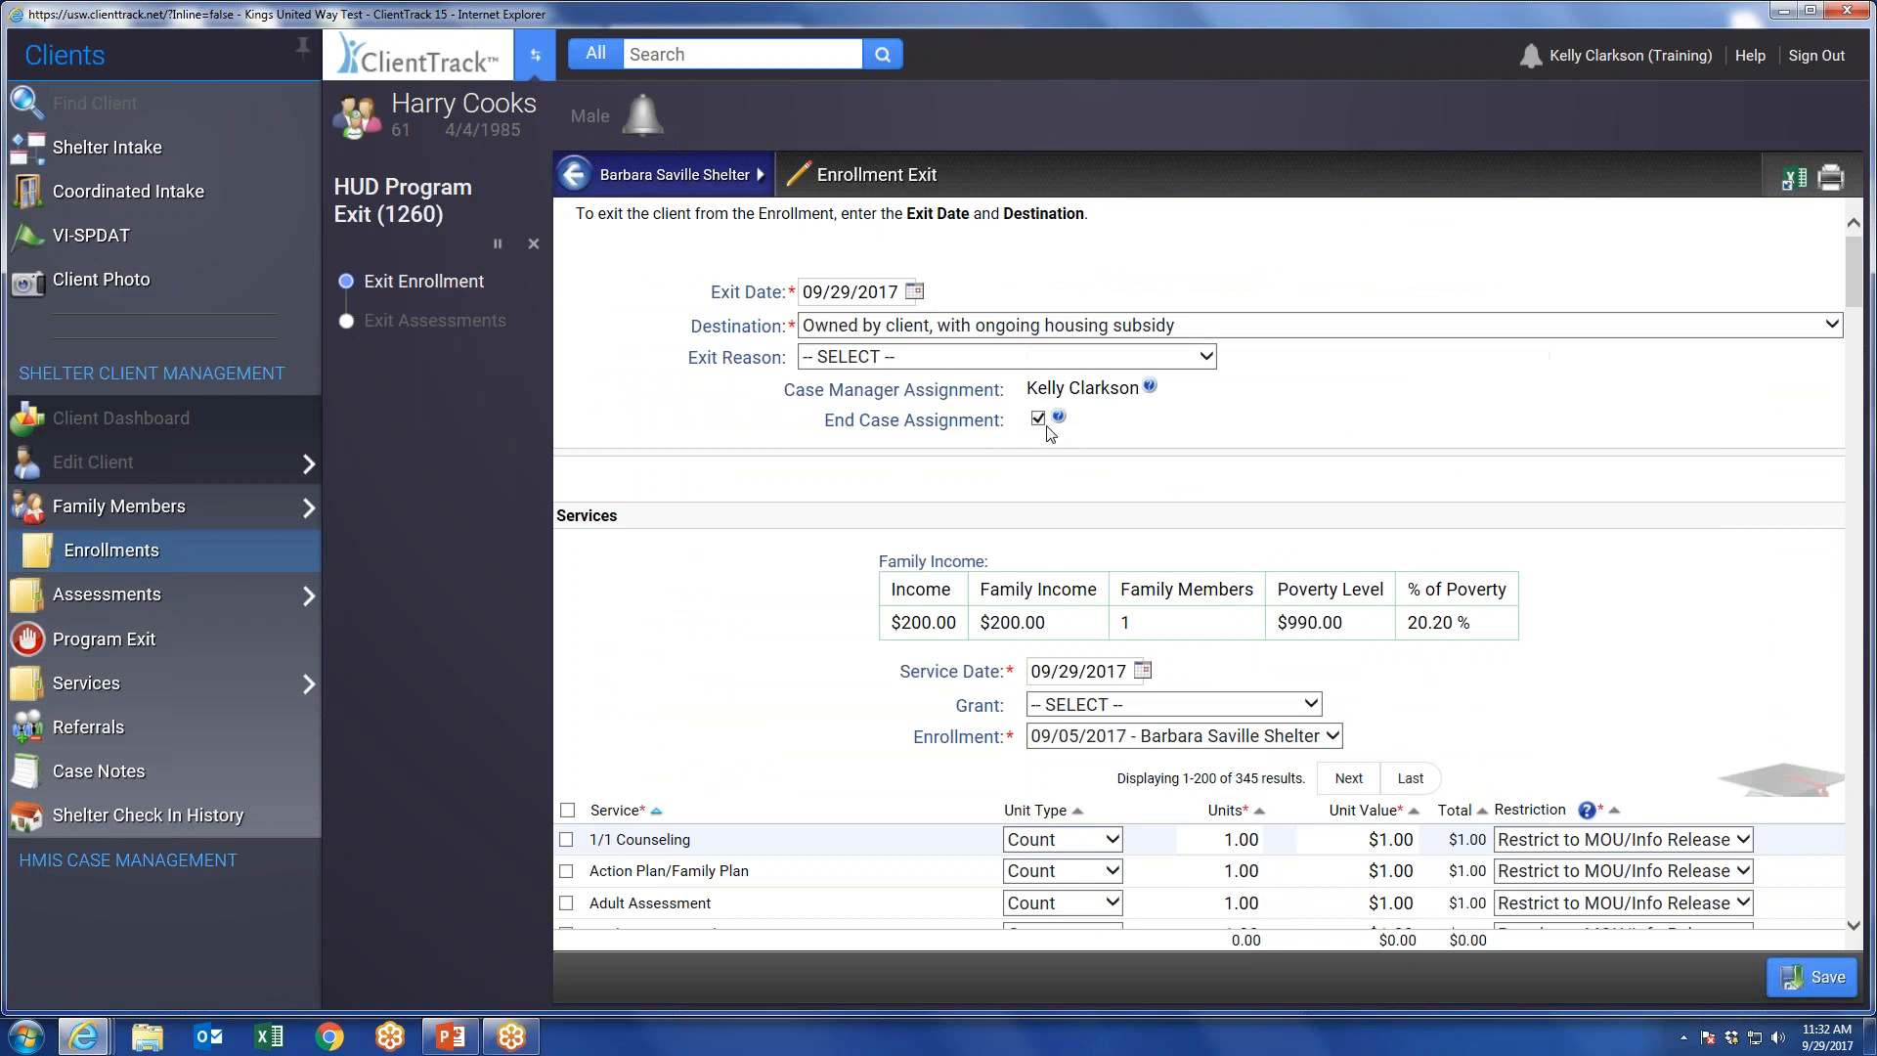
{"action": "mouse_move", "coordinate": [1060, 420]}
{"action": "left_click", "coordinate": [1801, 995]}
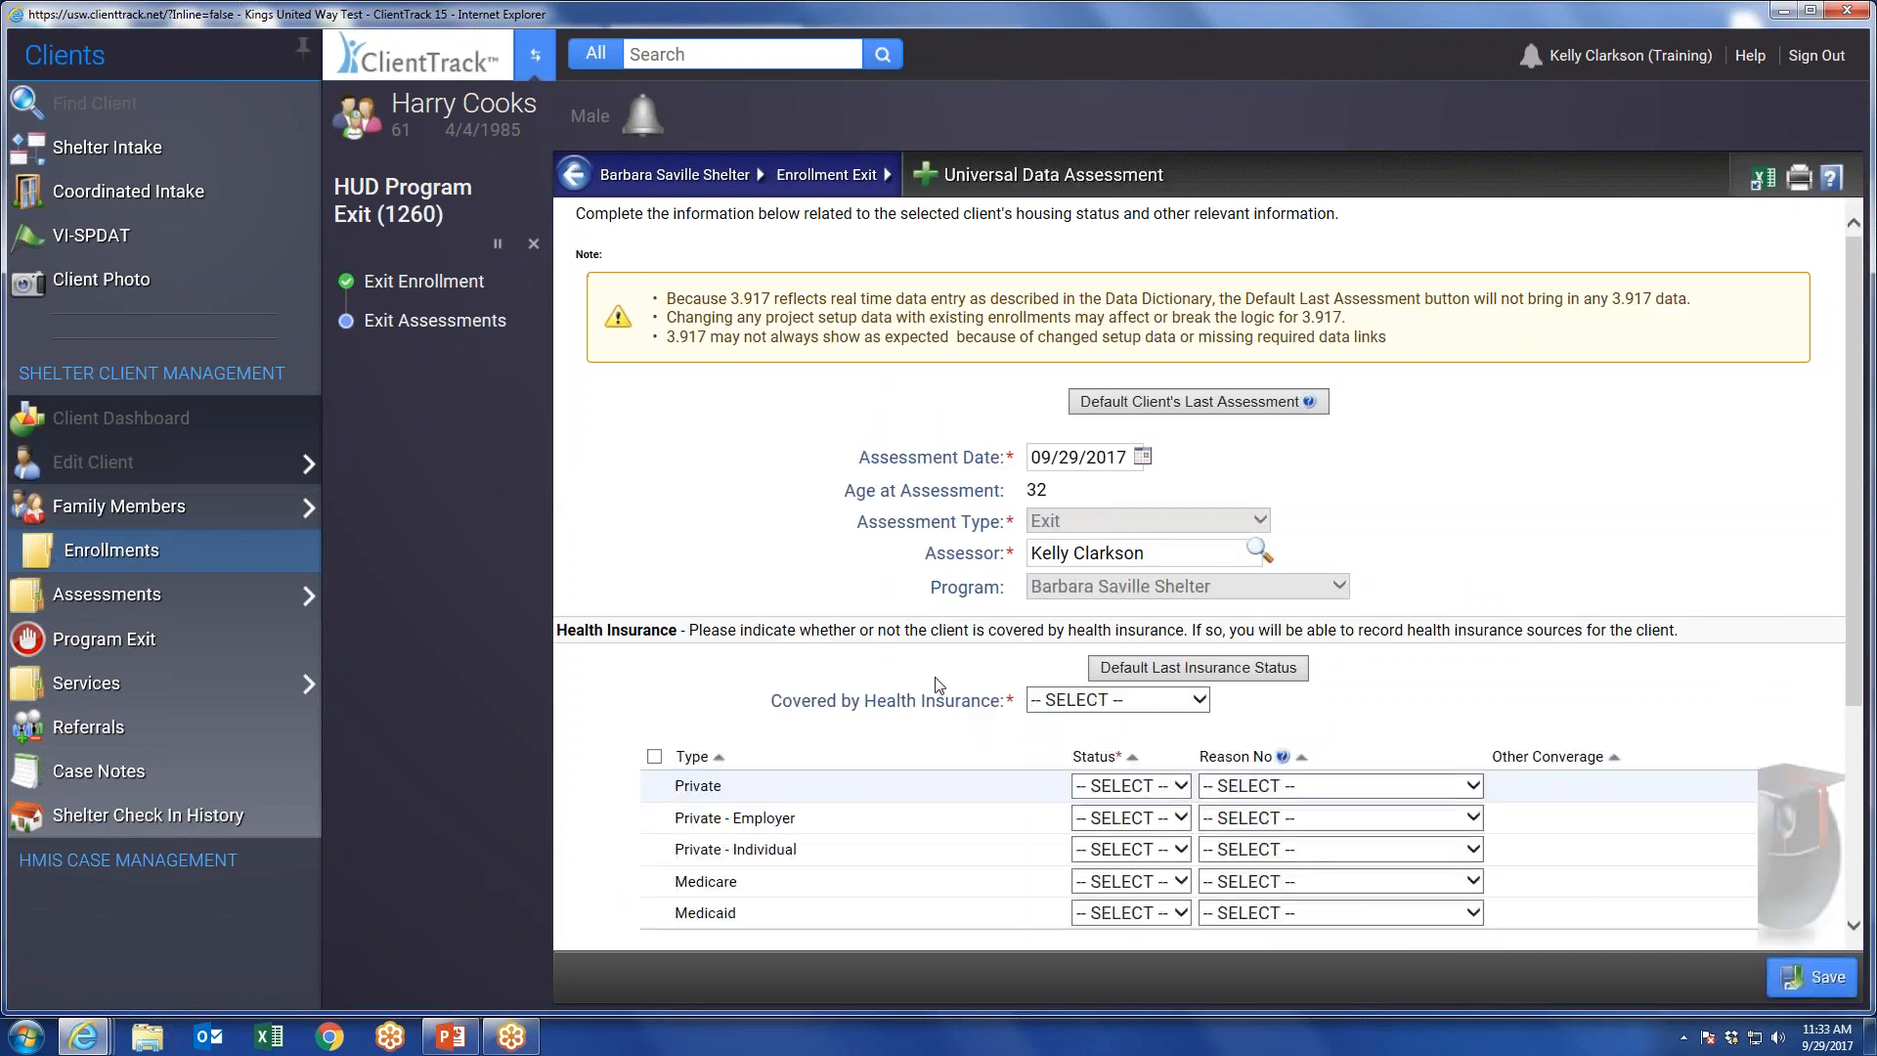
Set Covered by Health Insurance to No in the exit Universal Data Assessment and save it.
{"action": "scroll", "coordinate": [1102, 702], "scroll_direction": "down", "scroll_amount": 1}
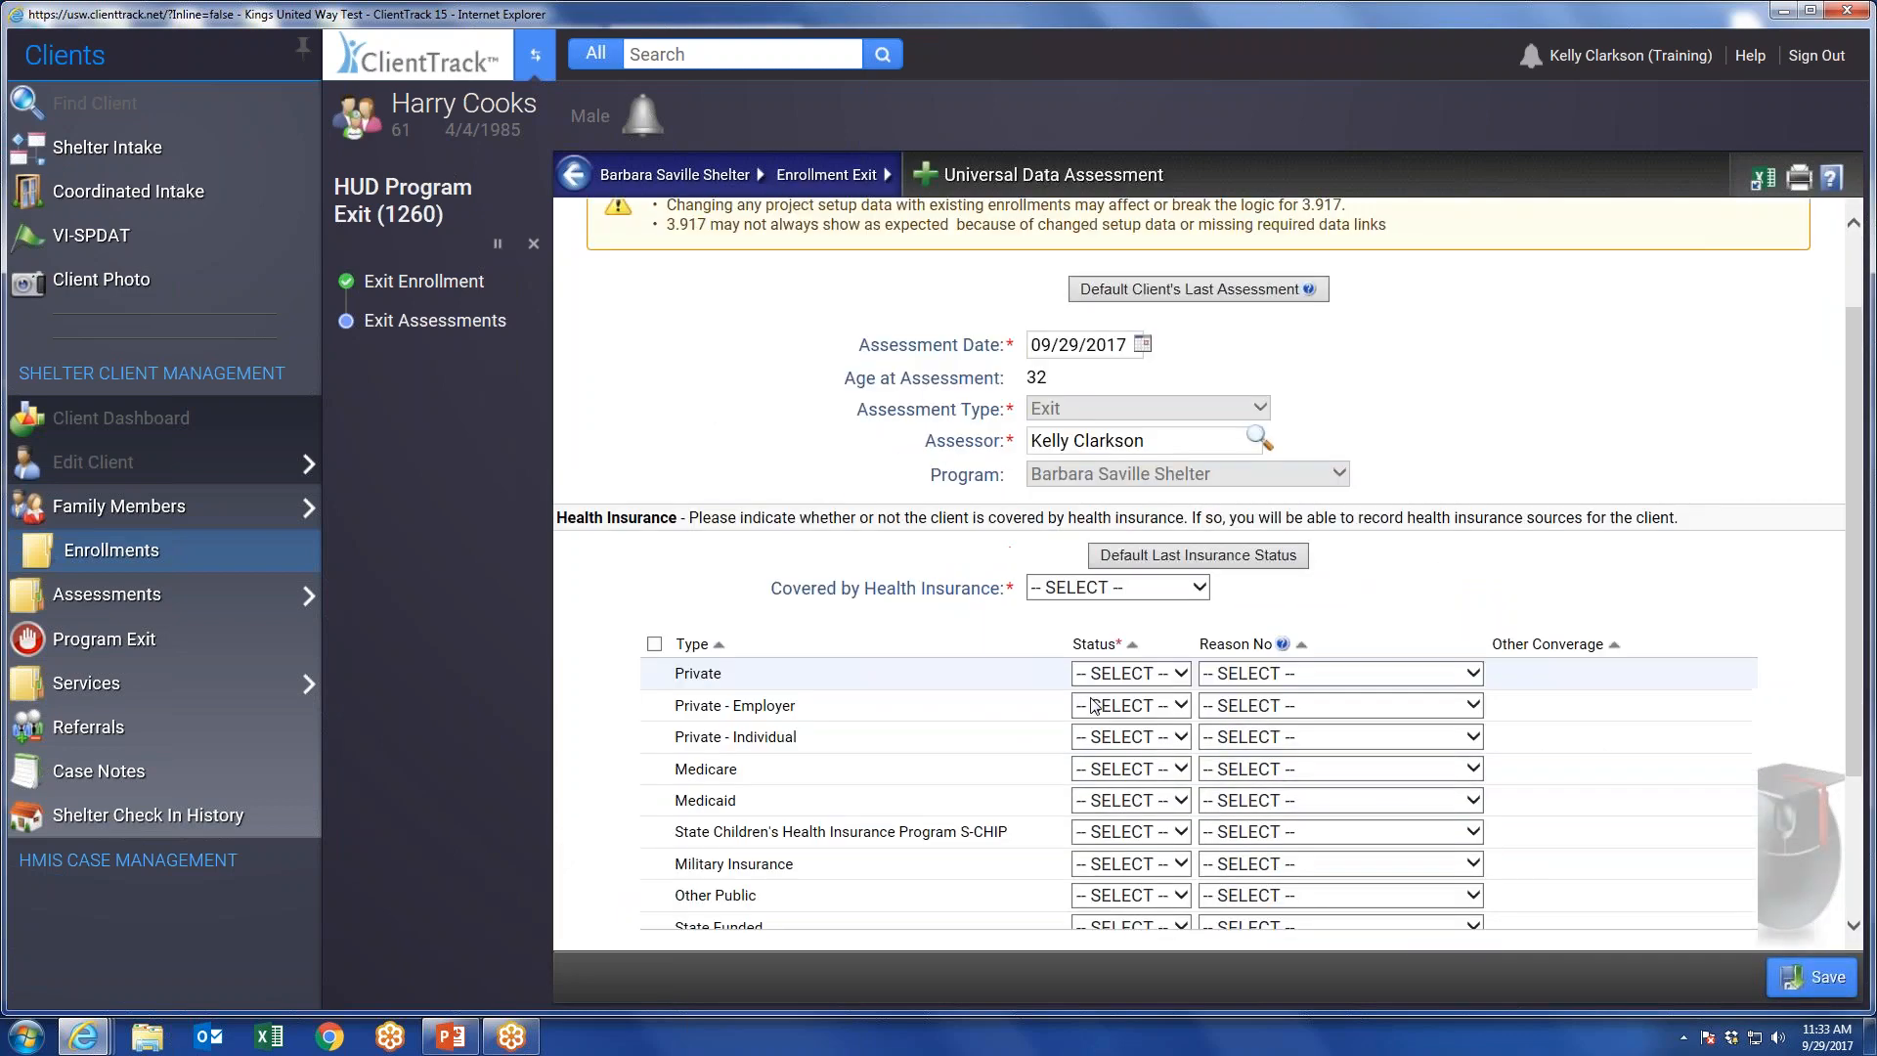
{"action": "left_click", "coordinate": [1064, 590]}
{"action": "left_click", "coordinate": [1057, 632]}
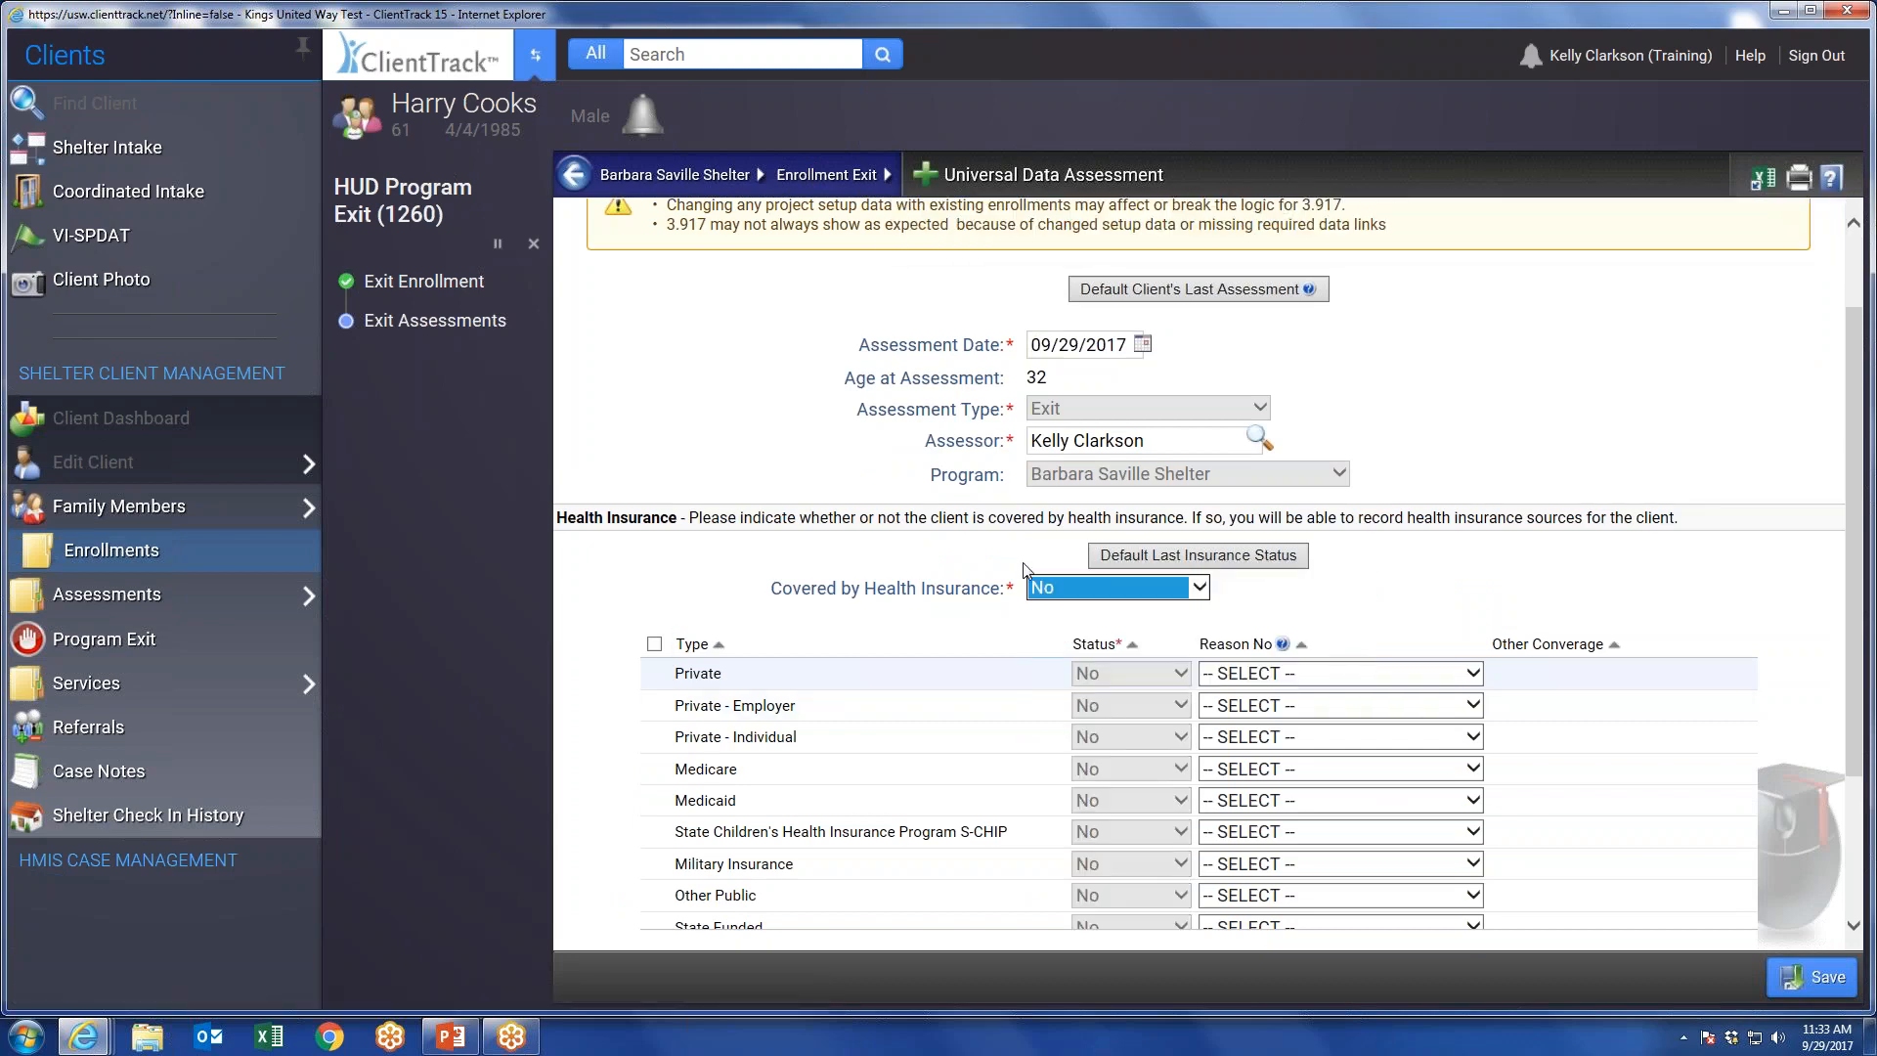
{"action": "left_click", "coordinate": [1820, 975]}
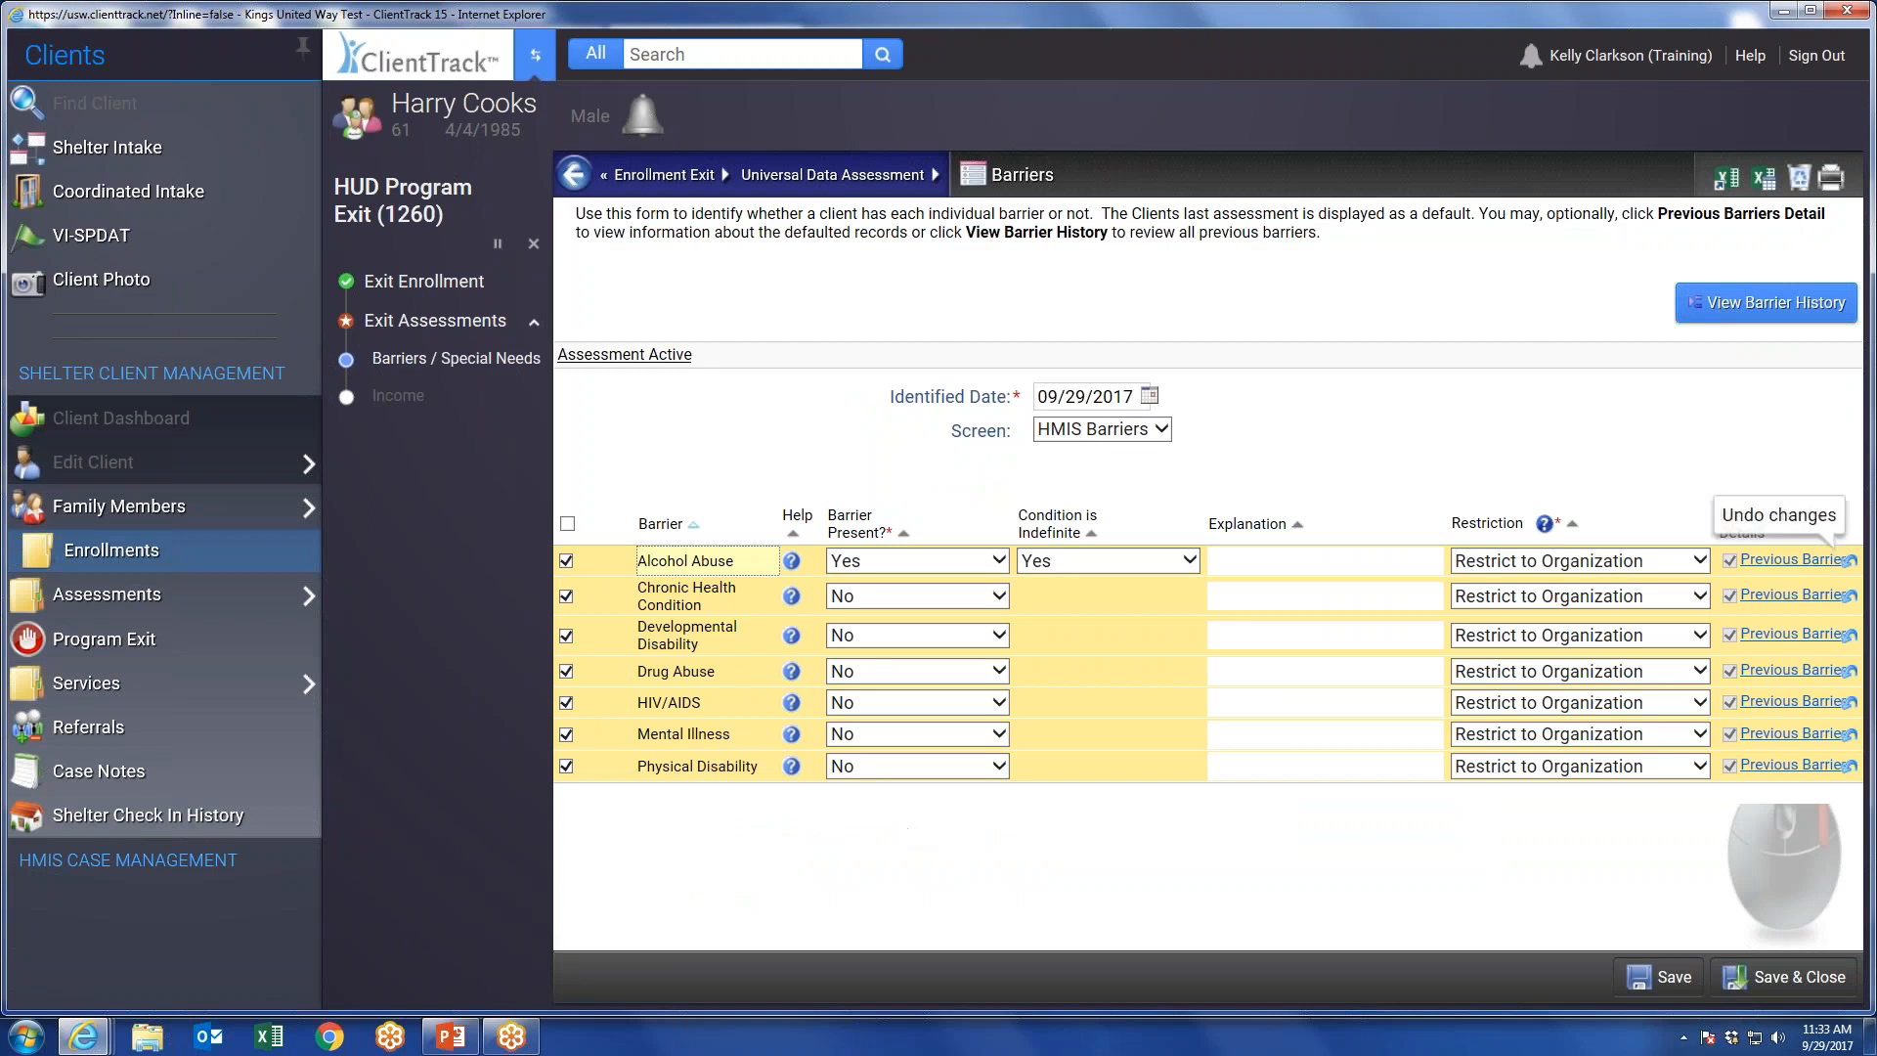
View the previous barrier details for Alcohol Abuse, then save and close the exit Barriers assessment.
{"action": "left_click", "coordinate": [1777, 563]}
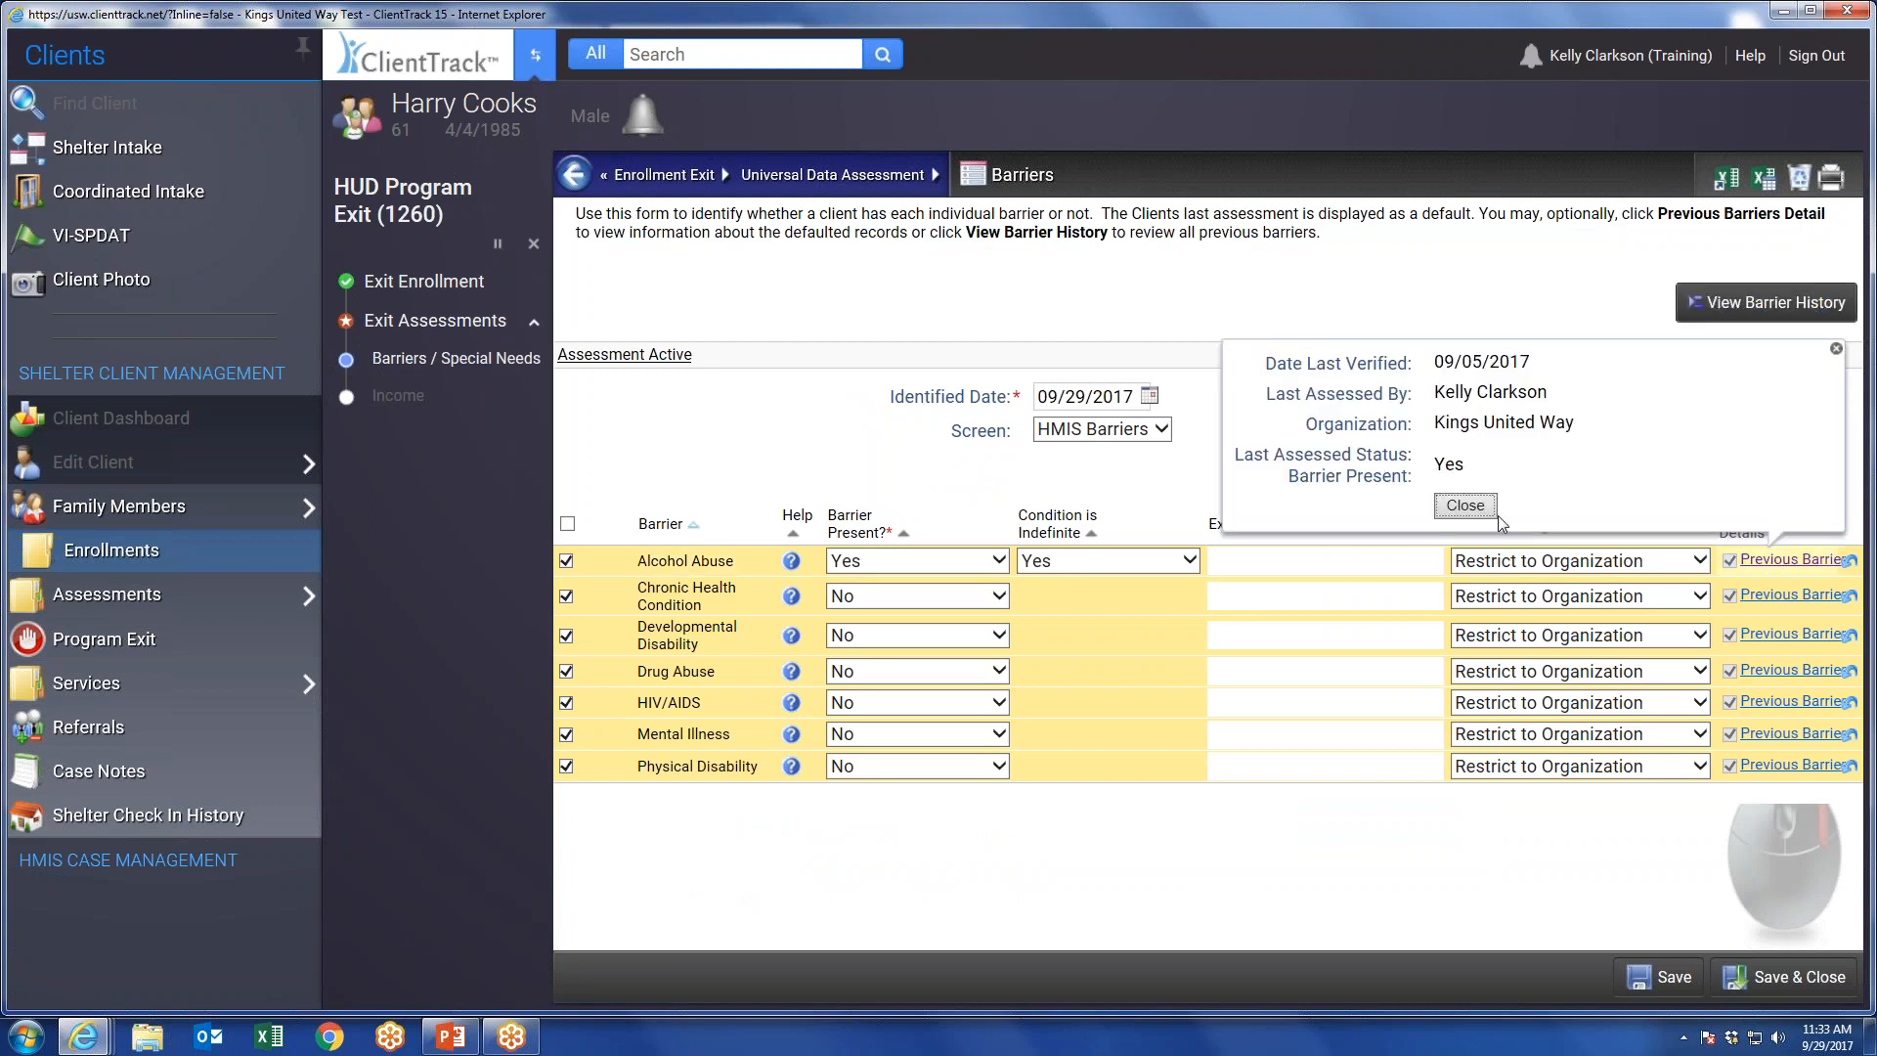
{"action": "left_click", "coordinate": [1836, 349]}
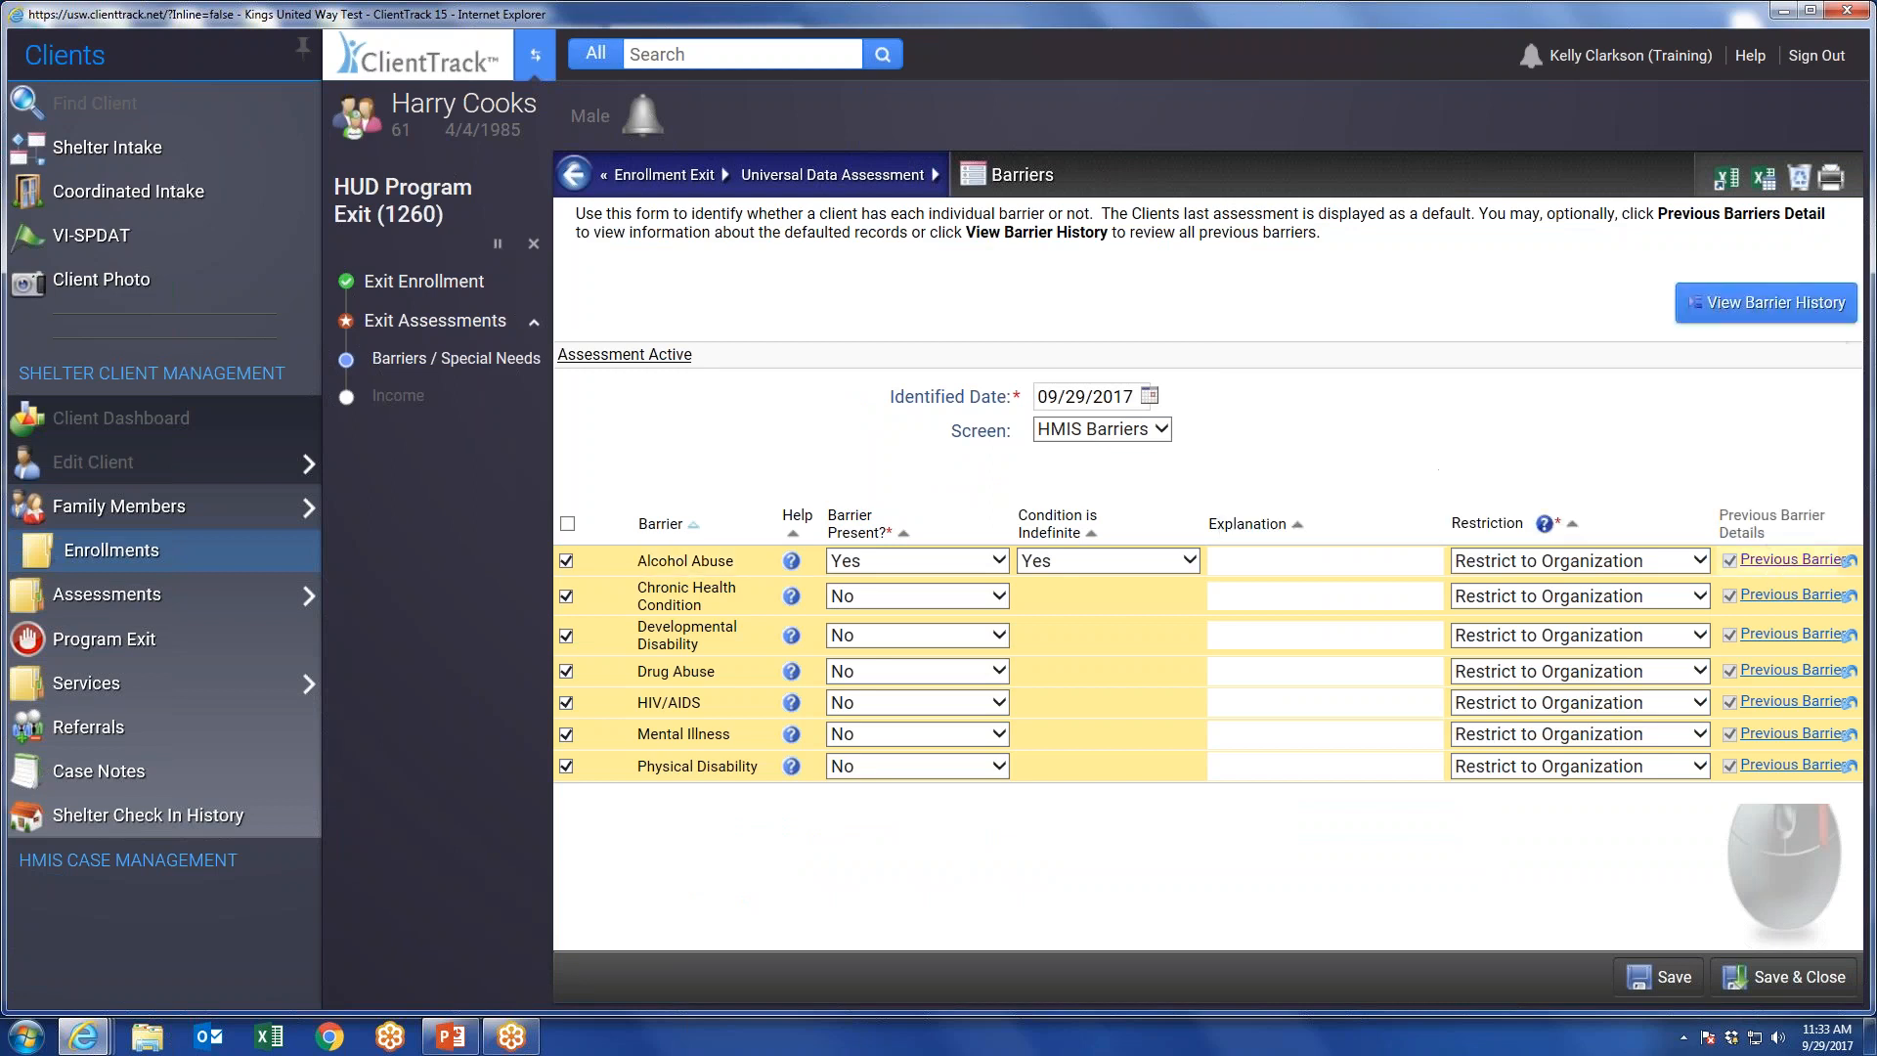
{"action": "left_click", "coordinate": [1808, 983]}
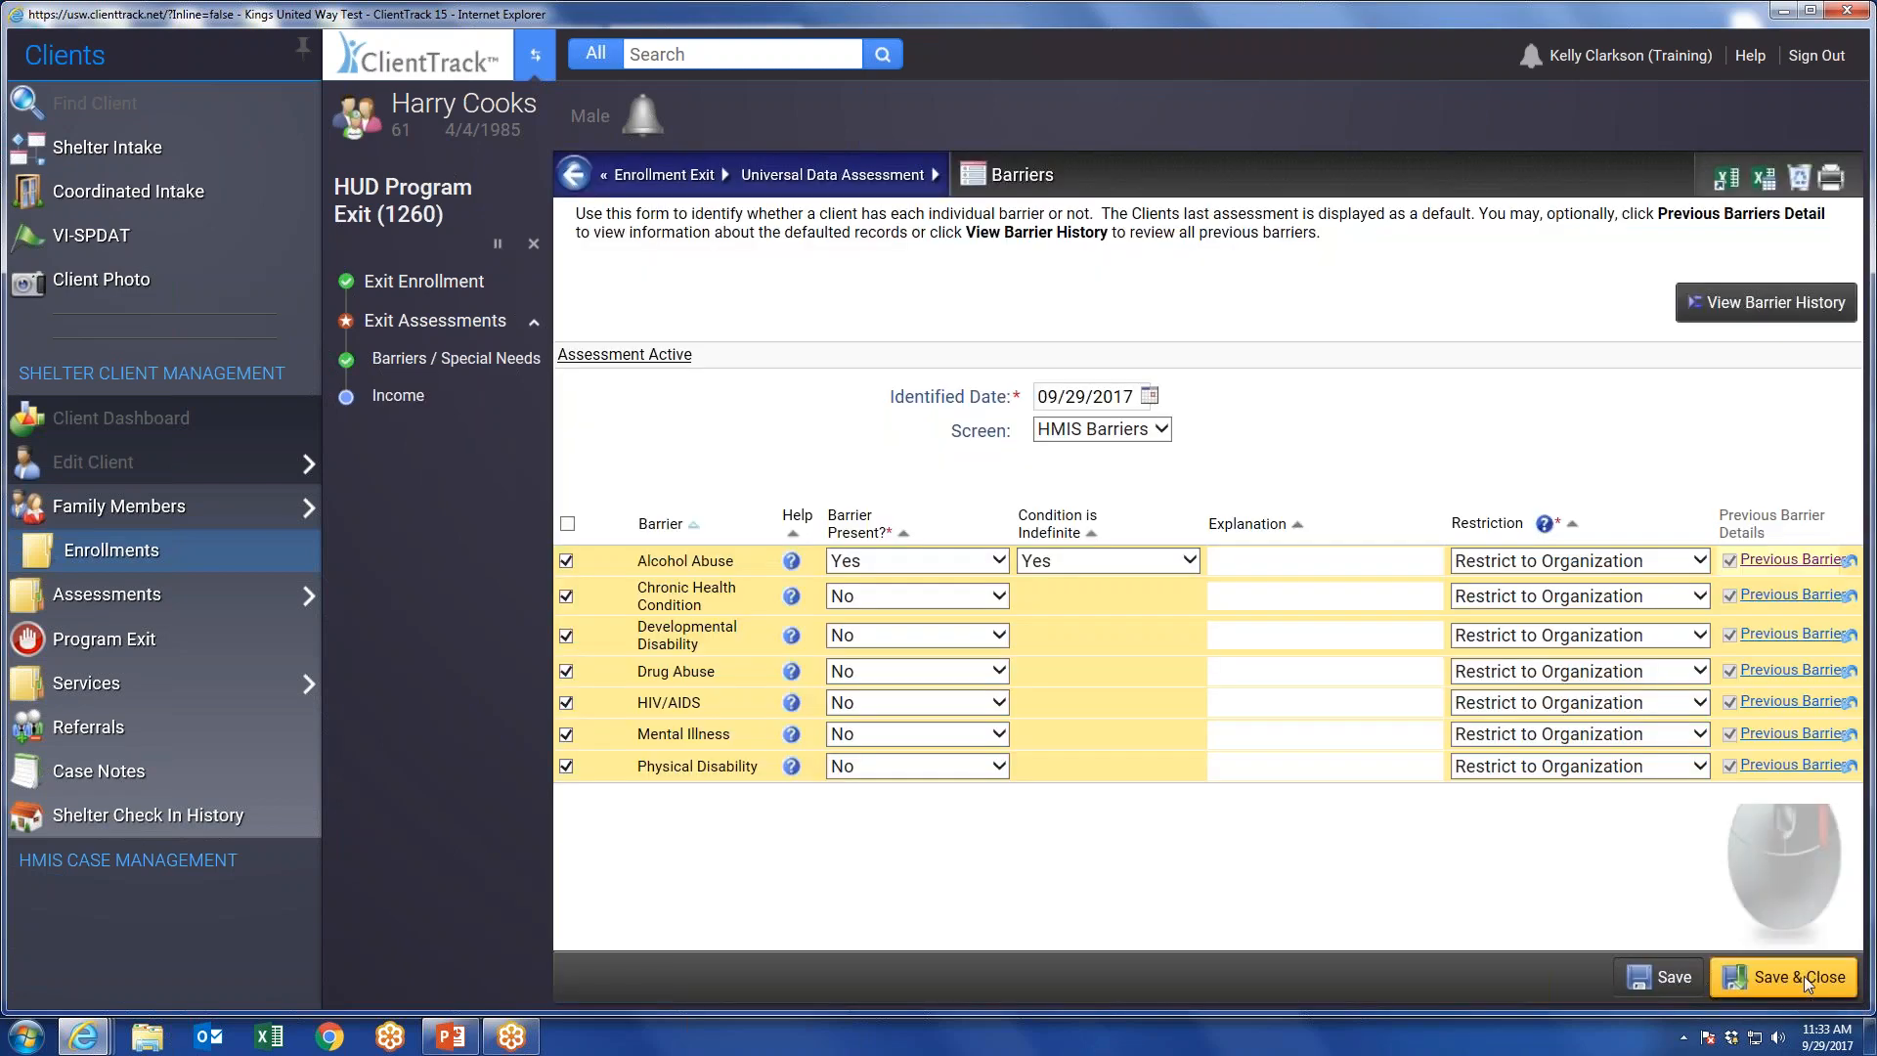
Set Income from Any Source and Non-Cash Benefits from Any Source to No in the exit income assessment.
{"action": "left_click", "coordinate": [1131, 668]}
{"action": "left_click", "coordinate": [1065, 716]}
{"action": "left_click", "coordinate": [1068, 704]}
{"action": "left_click", "coordinate": [1059, 746]}
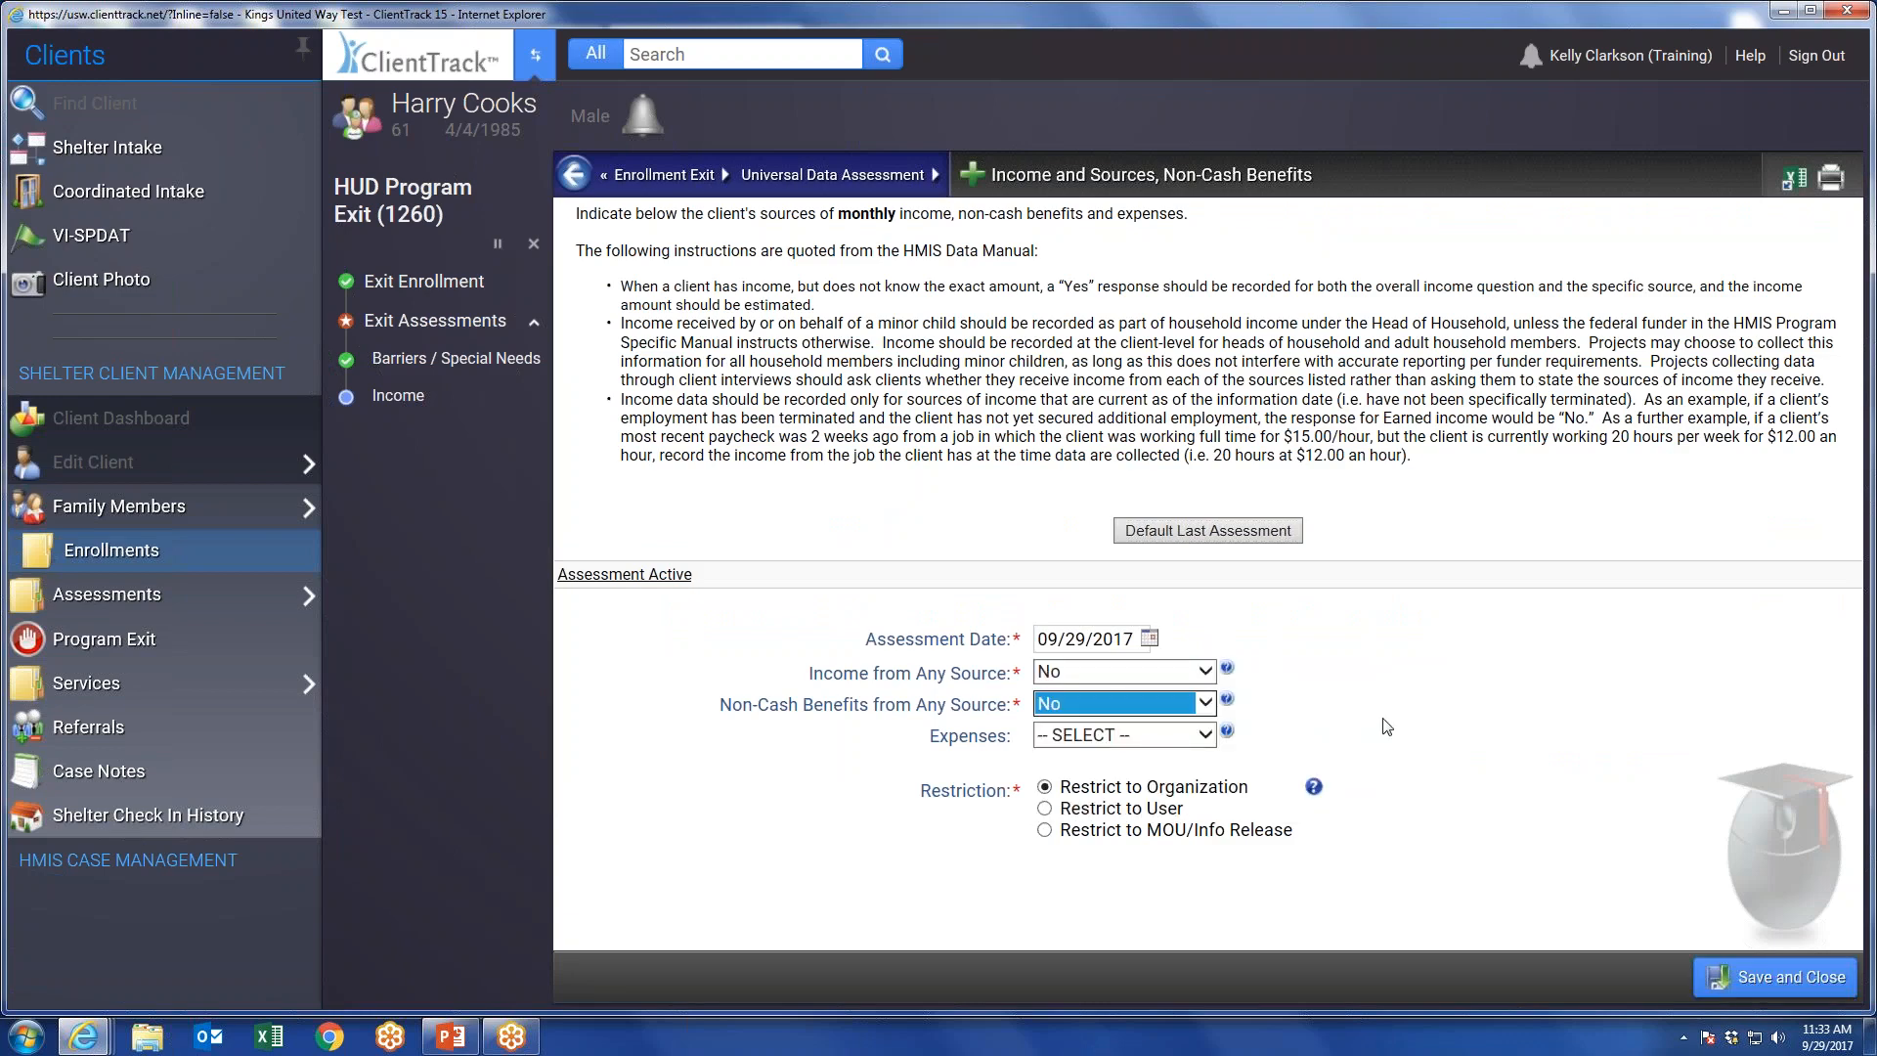
Save the exit income assessment and finish the HUD Program Exit workflow.
{"action": "left_click", "coordinate": [1778, 976]}
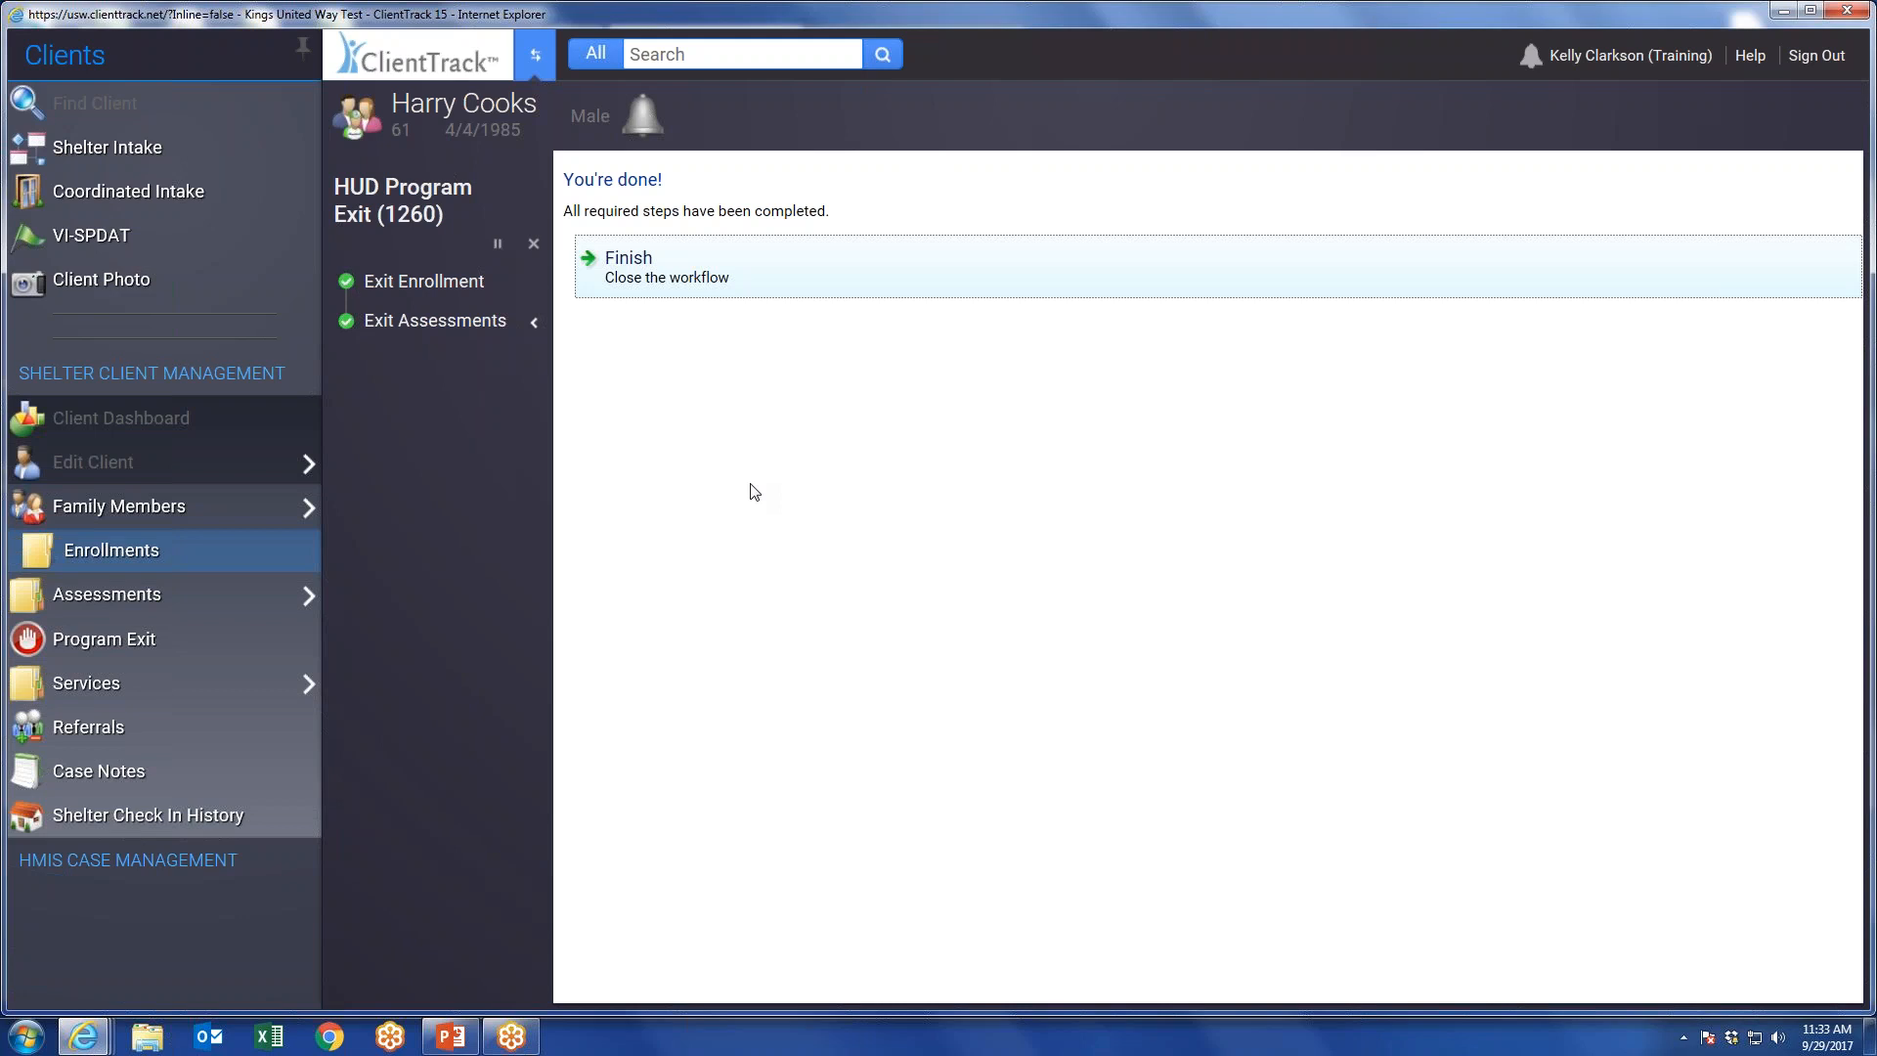
{"action": "left_click", "coordinate": [637, 283]}
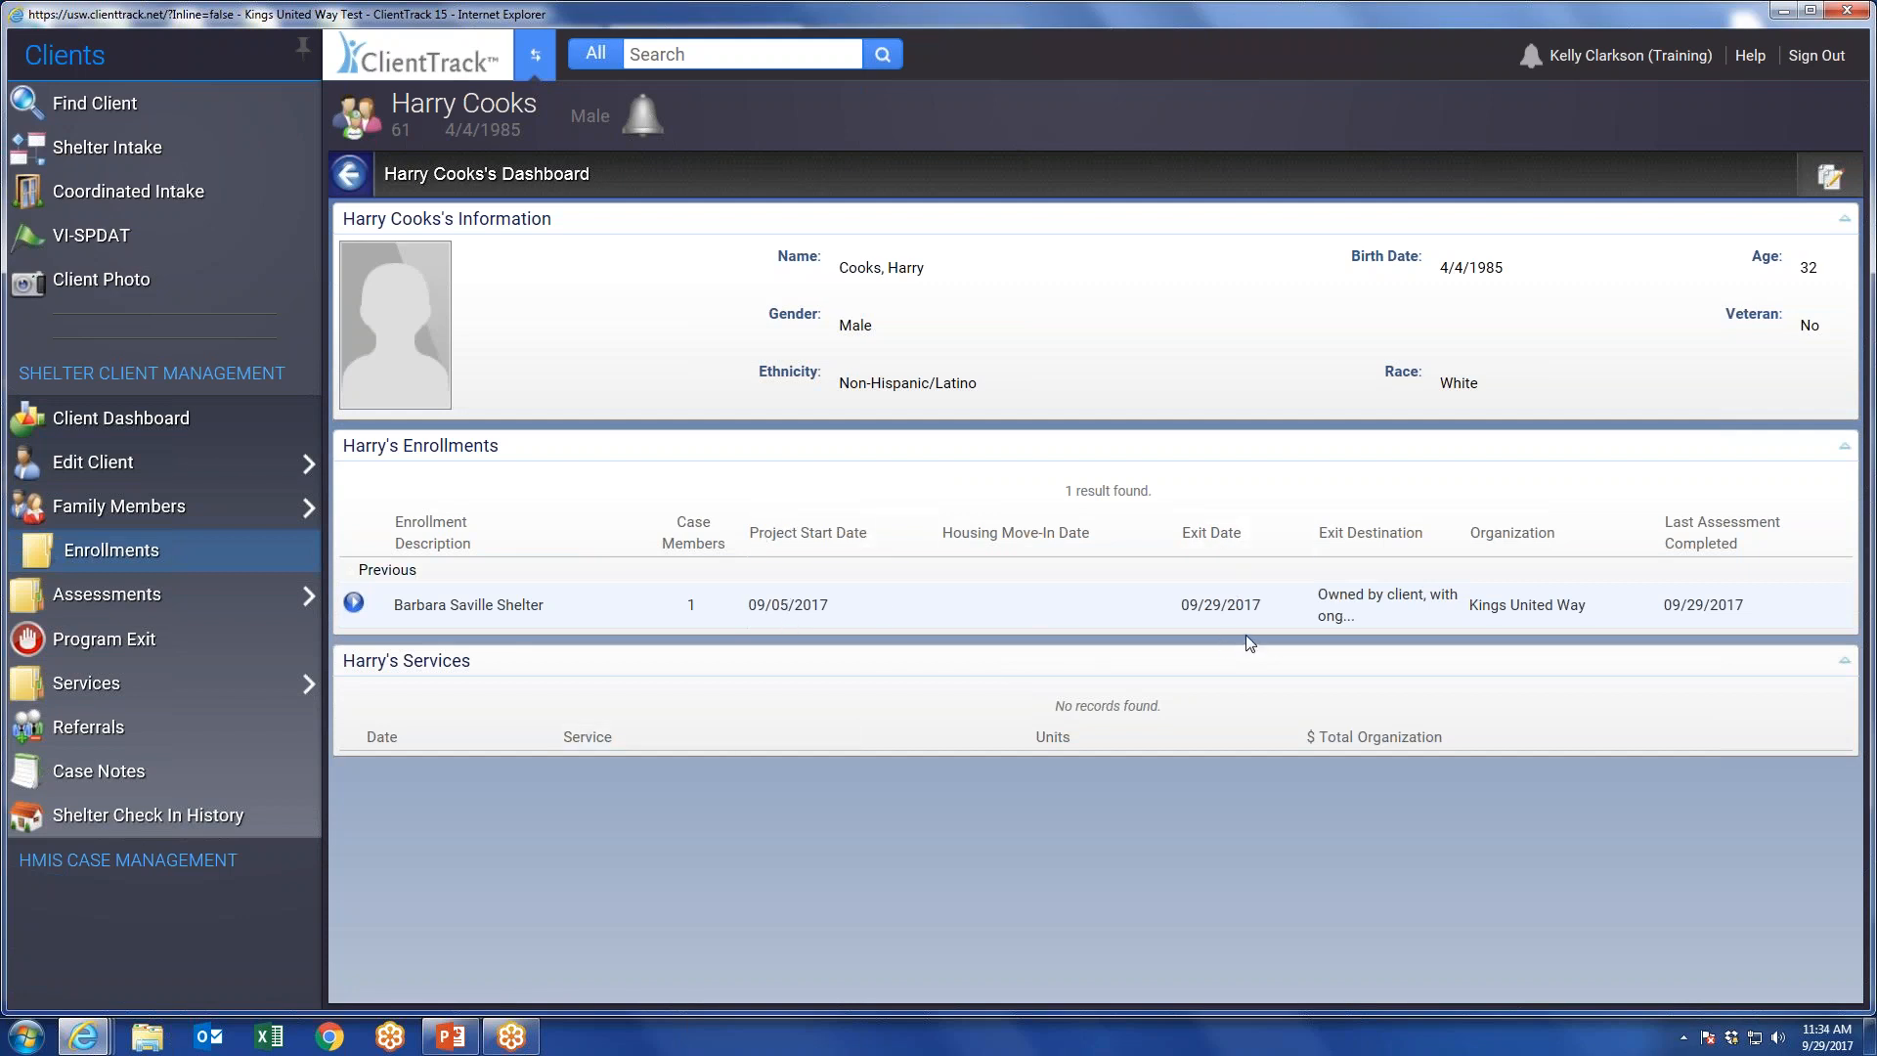
Open Quick Services for the client and set the enrollment to 09/05/2017 - 09/29/2017 - Barbara Saville Shelter.
{"action": "mouse_move", "coordinate": [107, 689]}
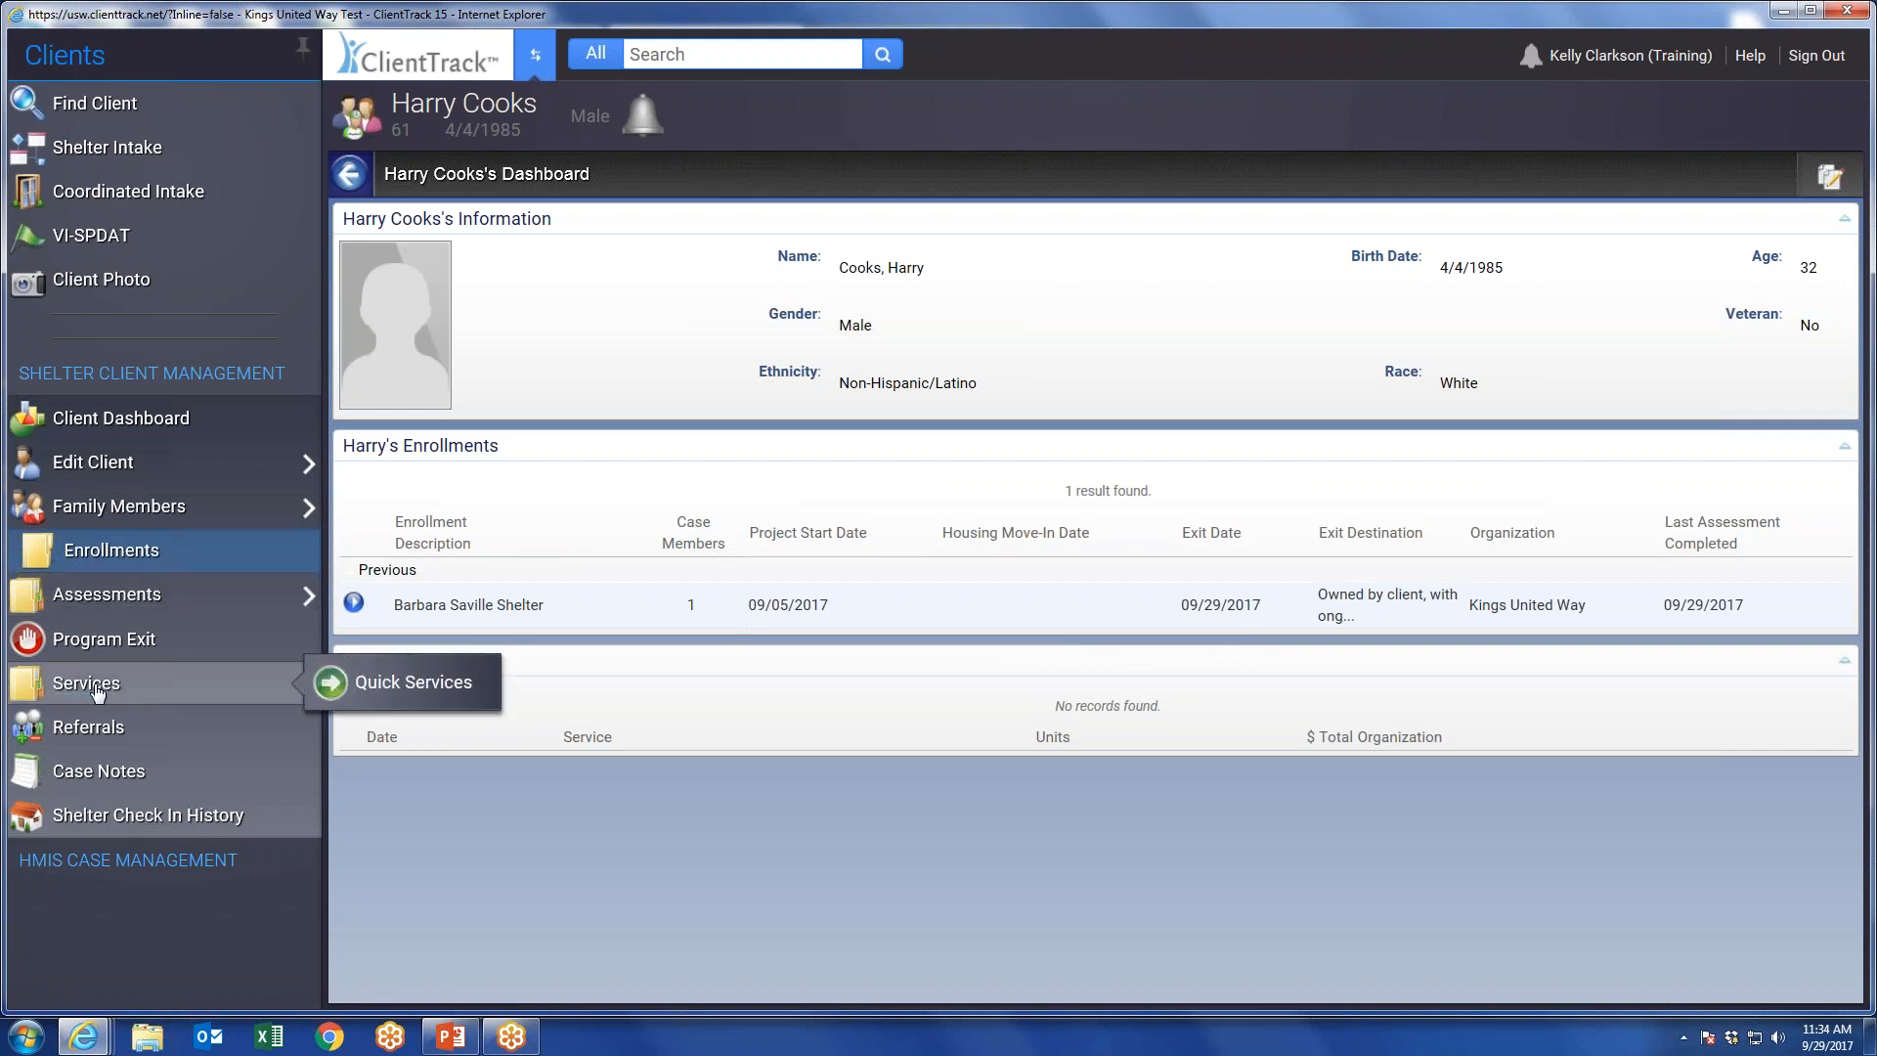
{"action": "left_click", "coordinate": [82, 684]}
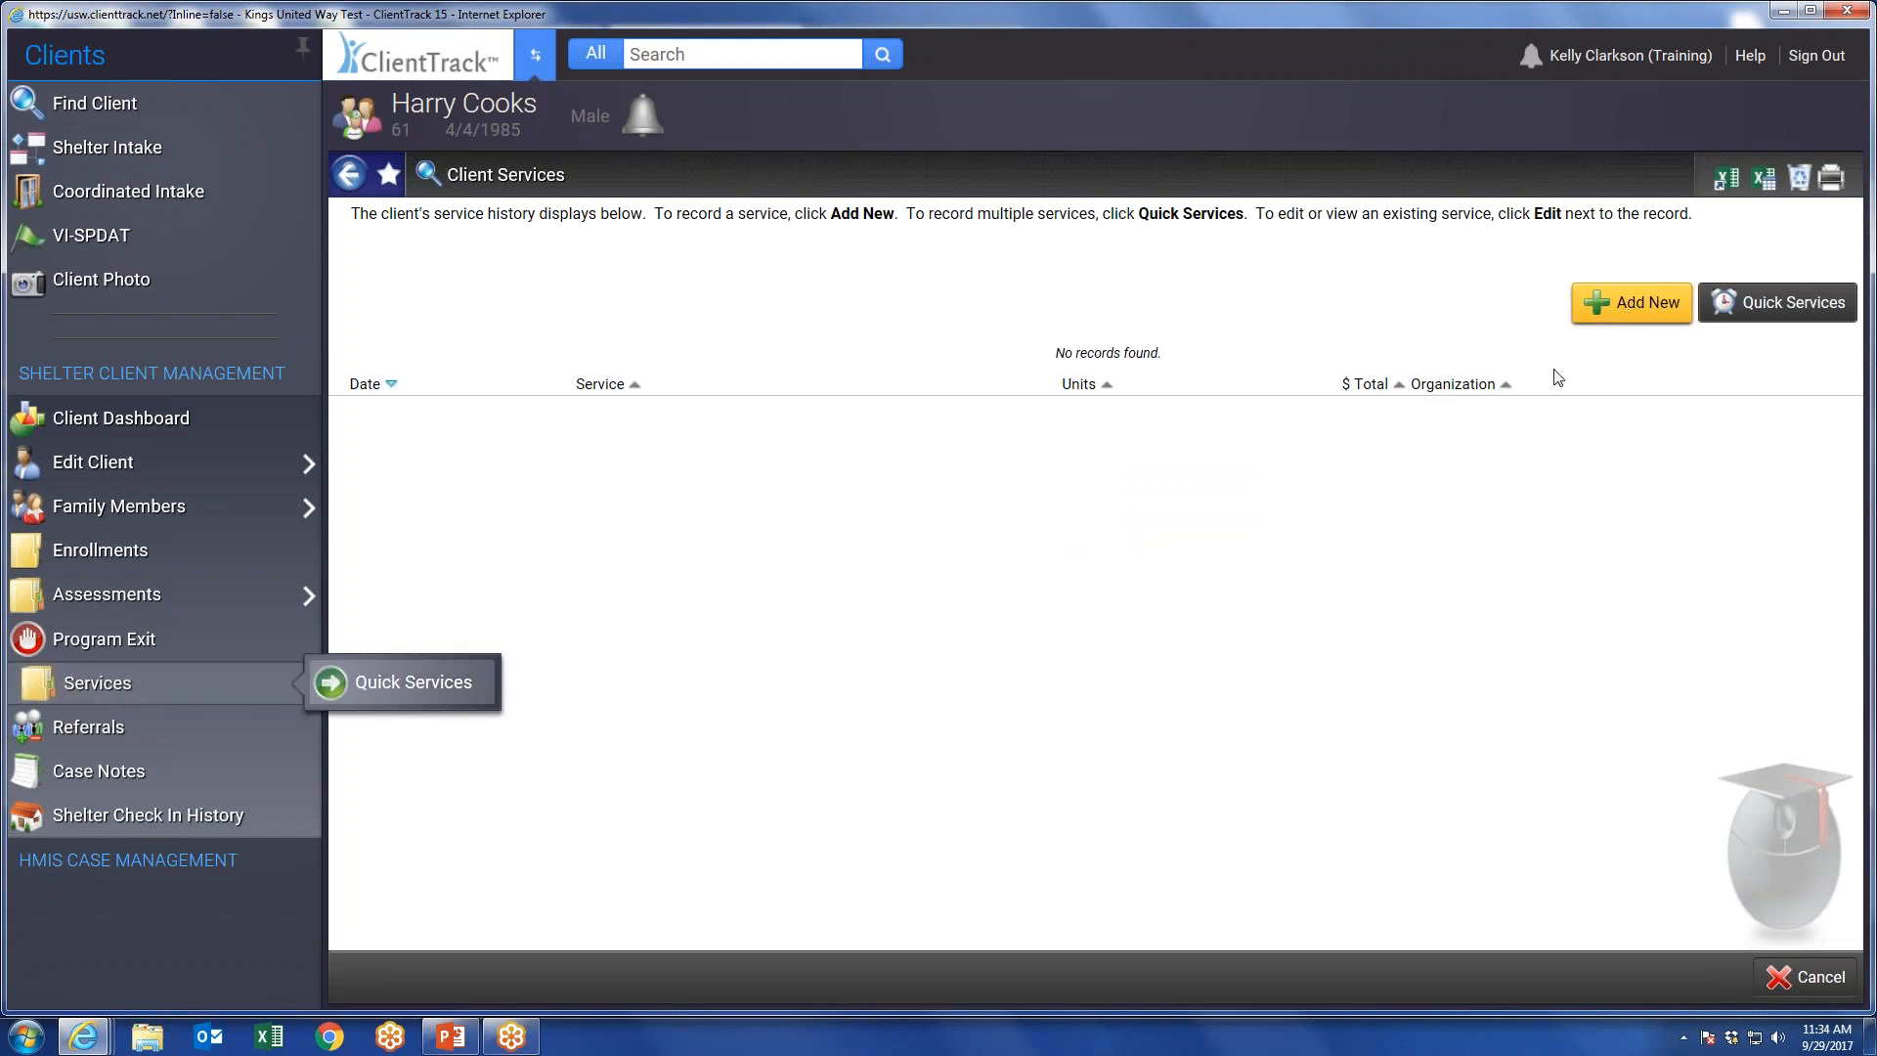
{"action": "left_click", "coordinate": [403, 692]}
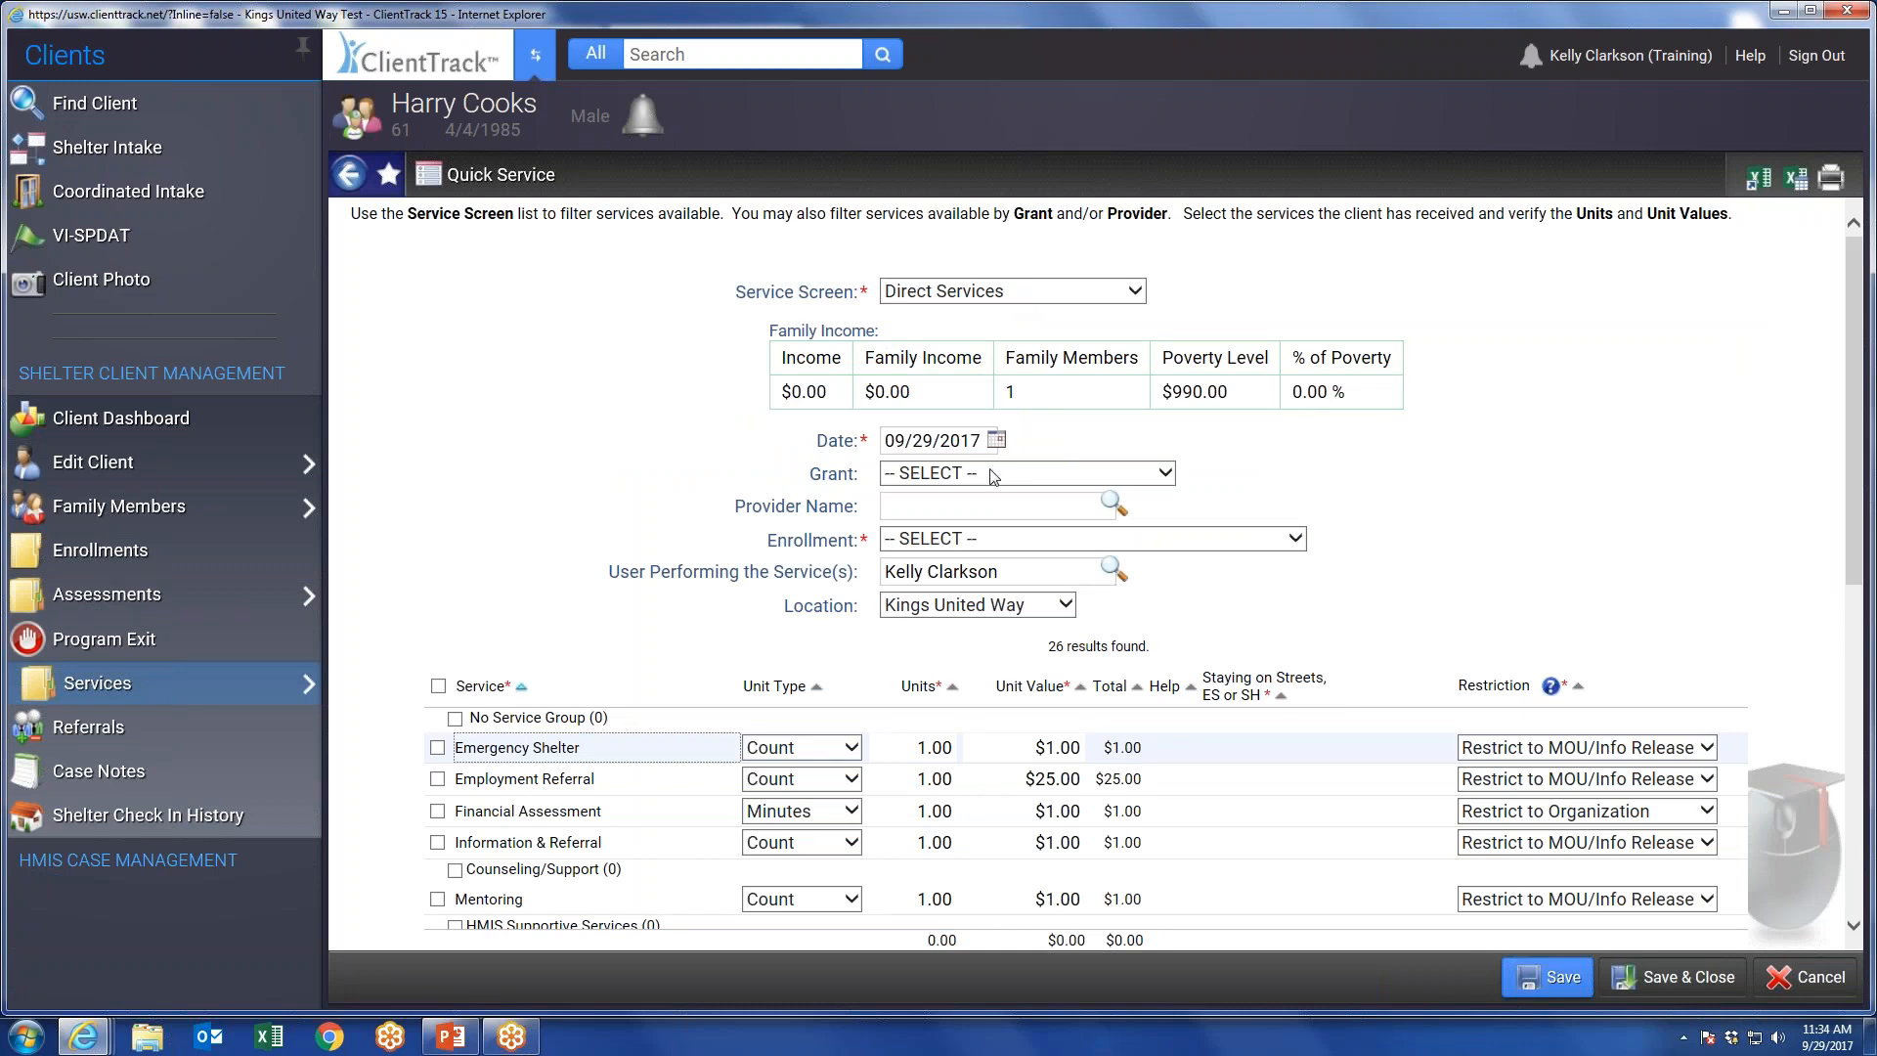
{"action": "left_click", "coordinate": [929, 548]}
{"action": "left_click", "coordinate": [968, 565]}
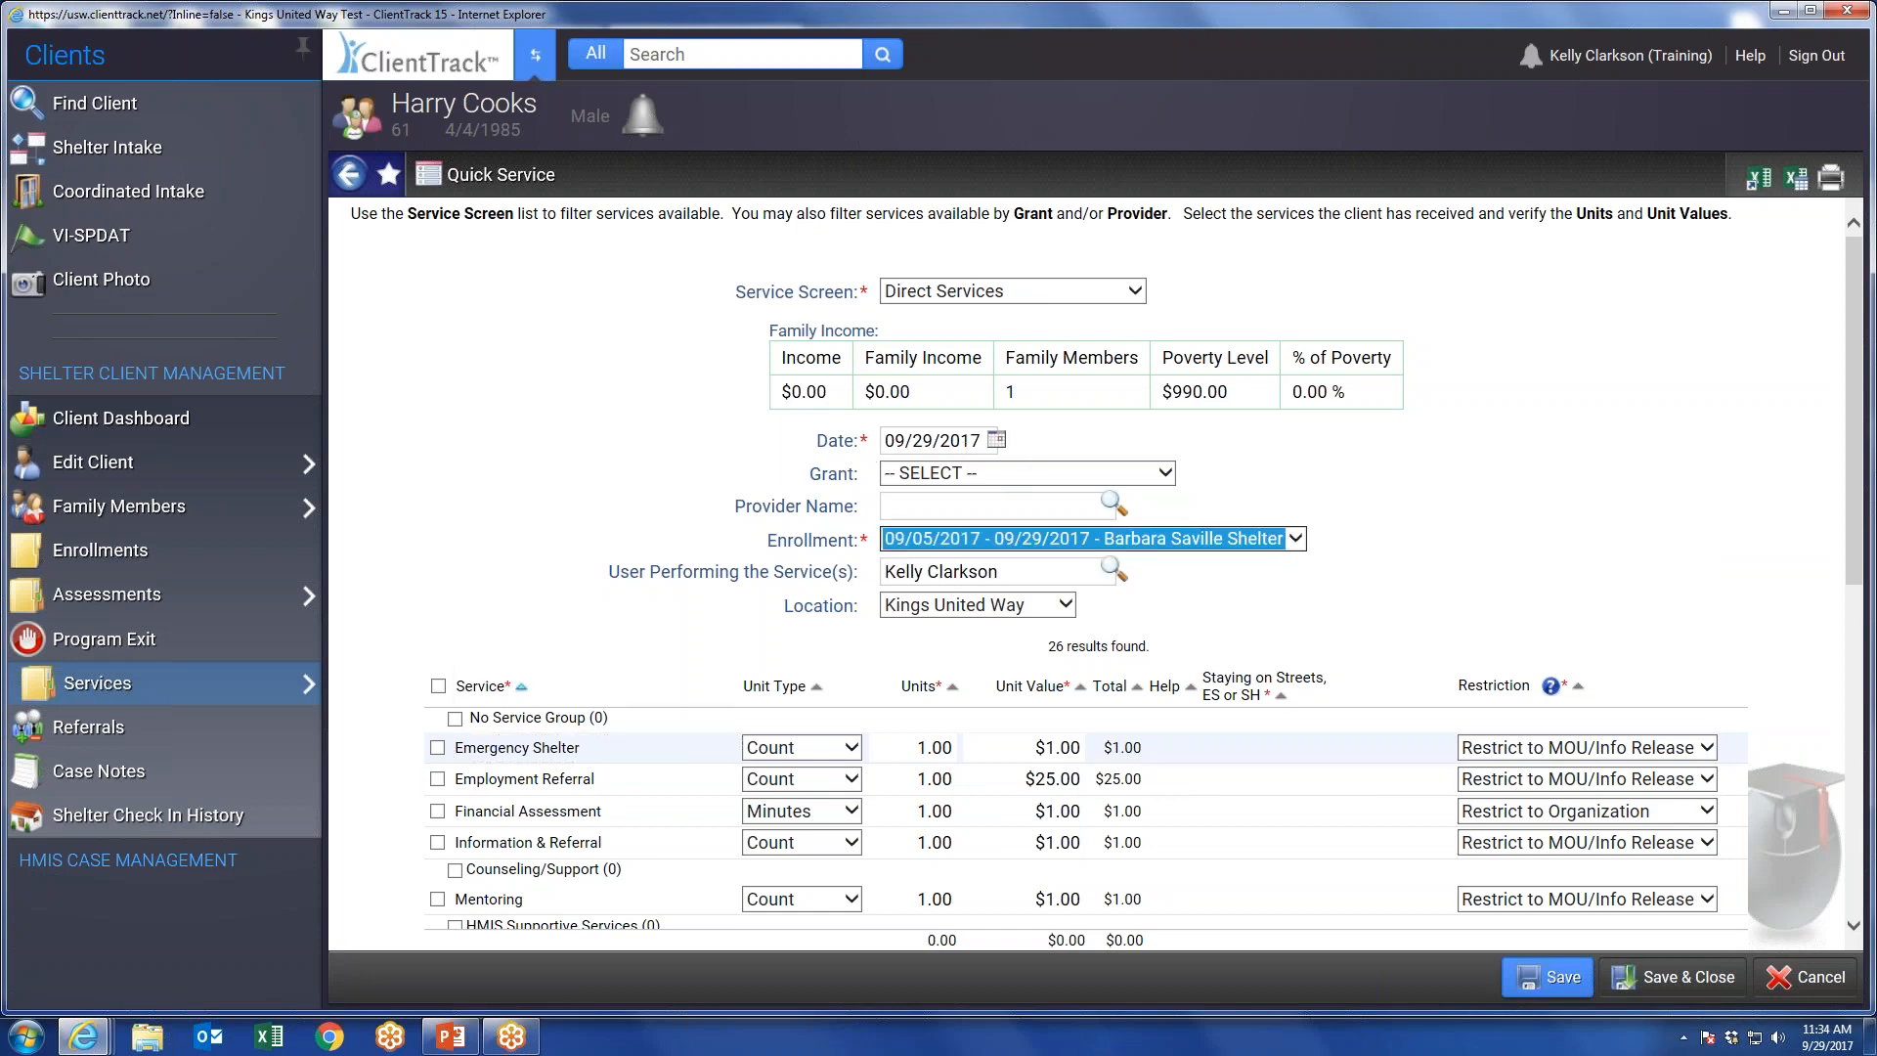
{"action": "scroll", "coordinate": [469, 606], "scroll_direction": "down", "scroll_amount": 8}
{"action": "scroll", "coordinate": [469, 728], "scroll_direction": "down", "scroll_amount": 1}
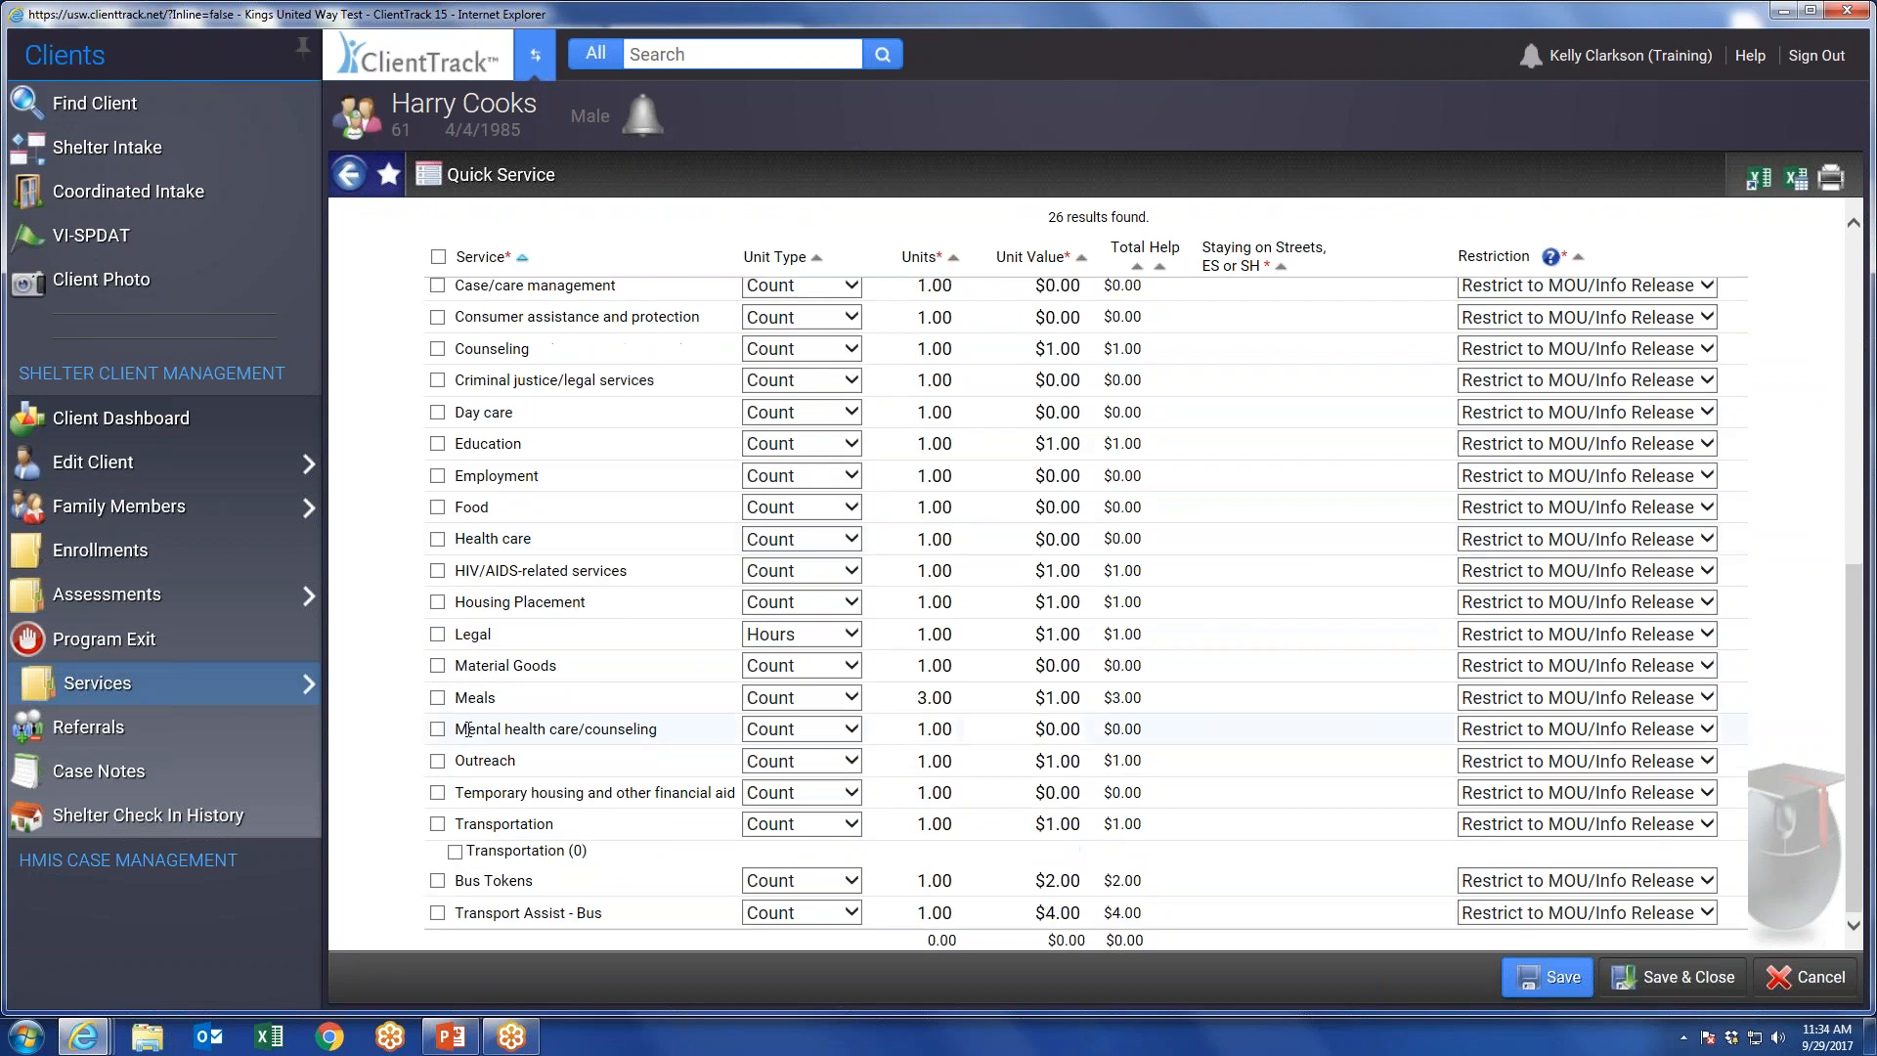
{"action": "scroll", "coordinate": [469, 728], "scroll_direction": "up", "scroll_amount": 9}
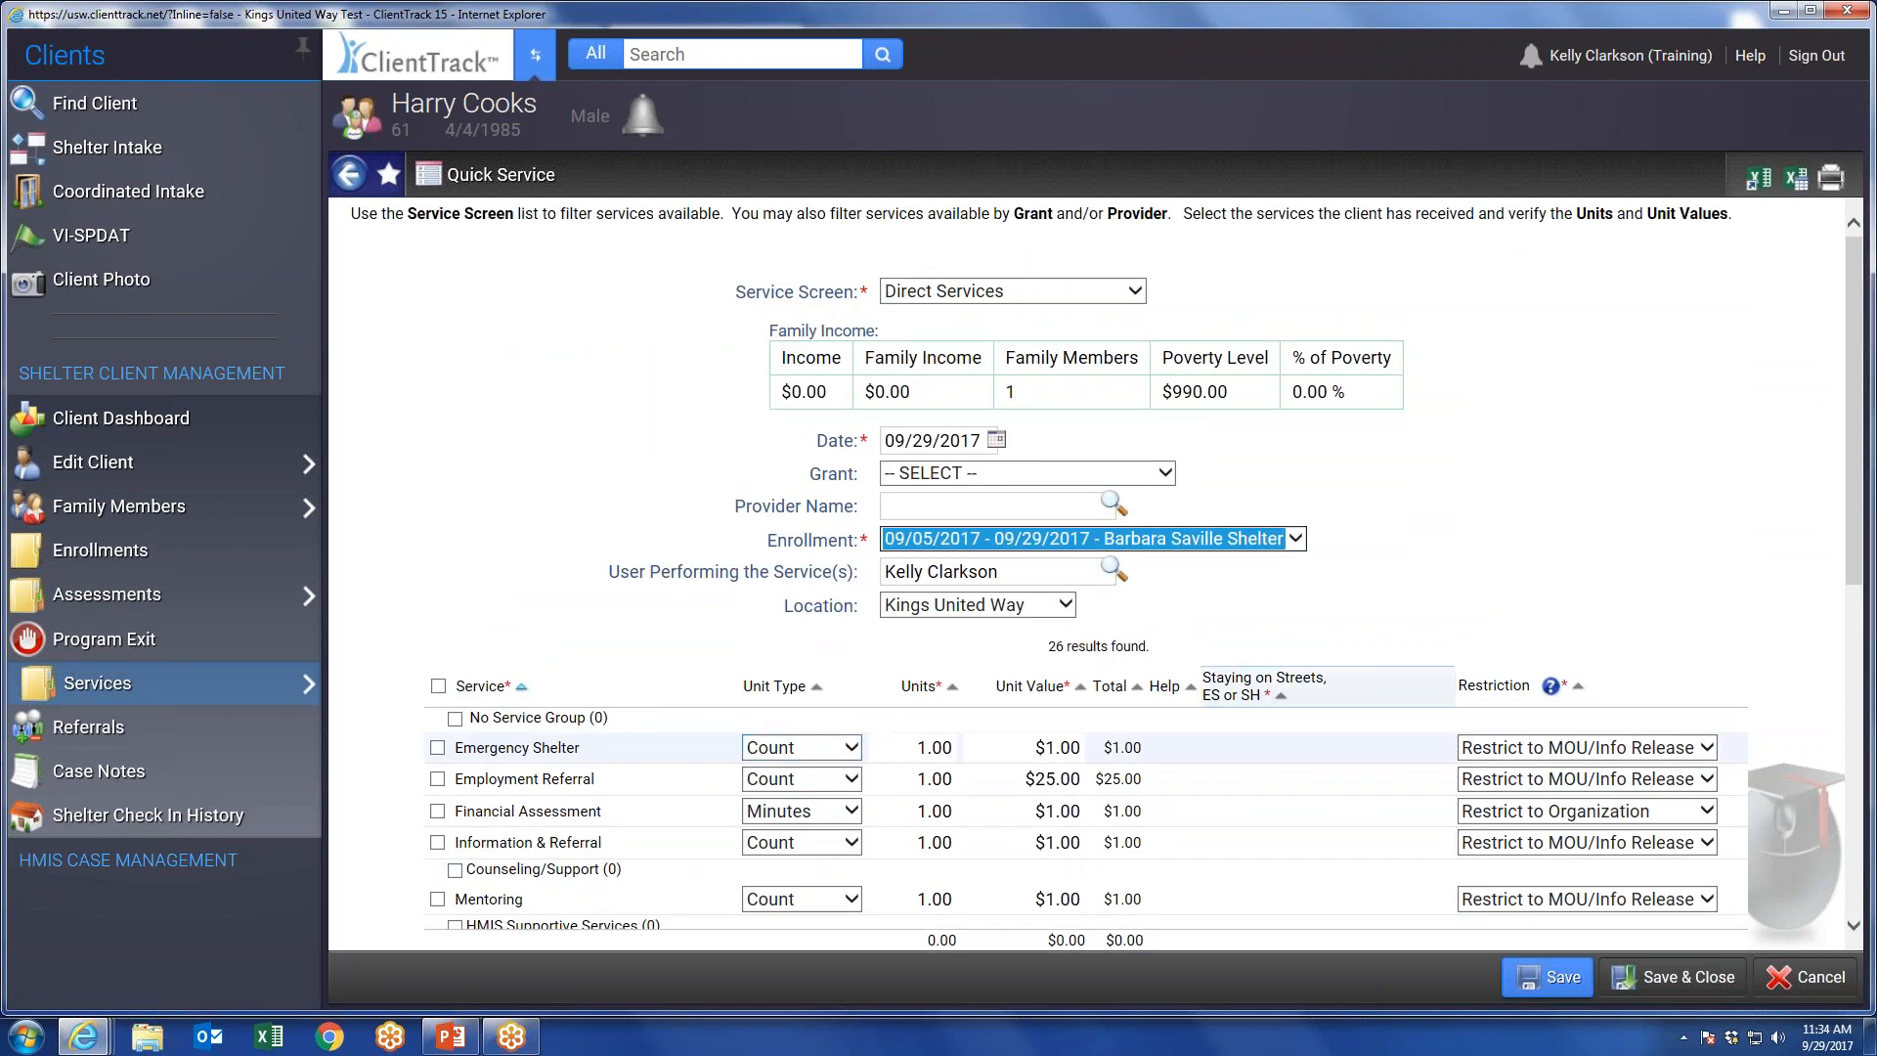
{"action": "scroll", "coordinate": [1369, 782], "scroll_direction": "down", "scroll_amount": 3}
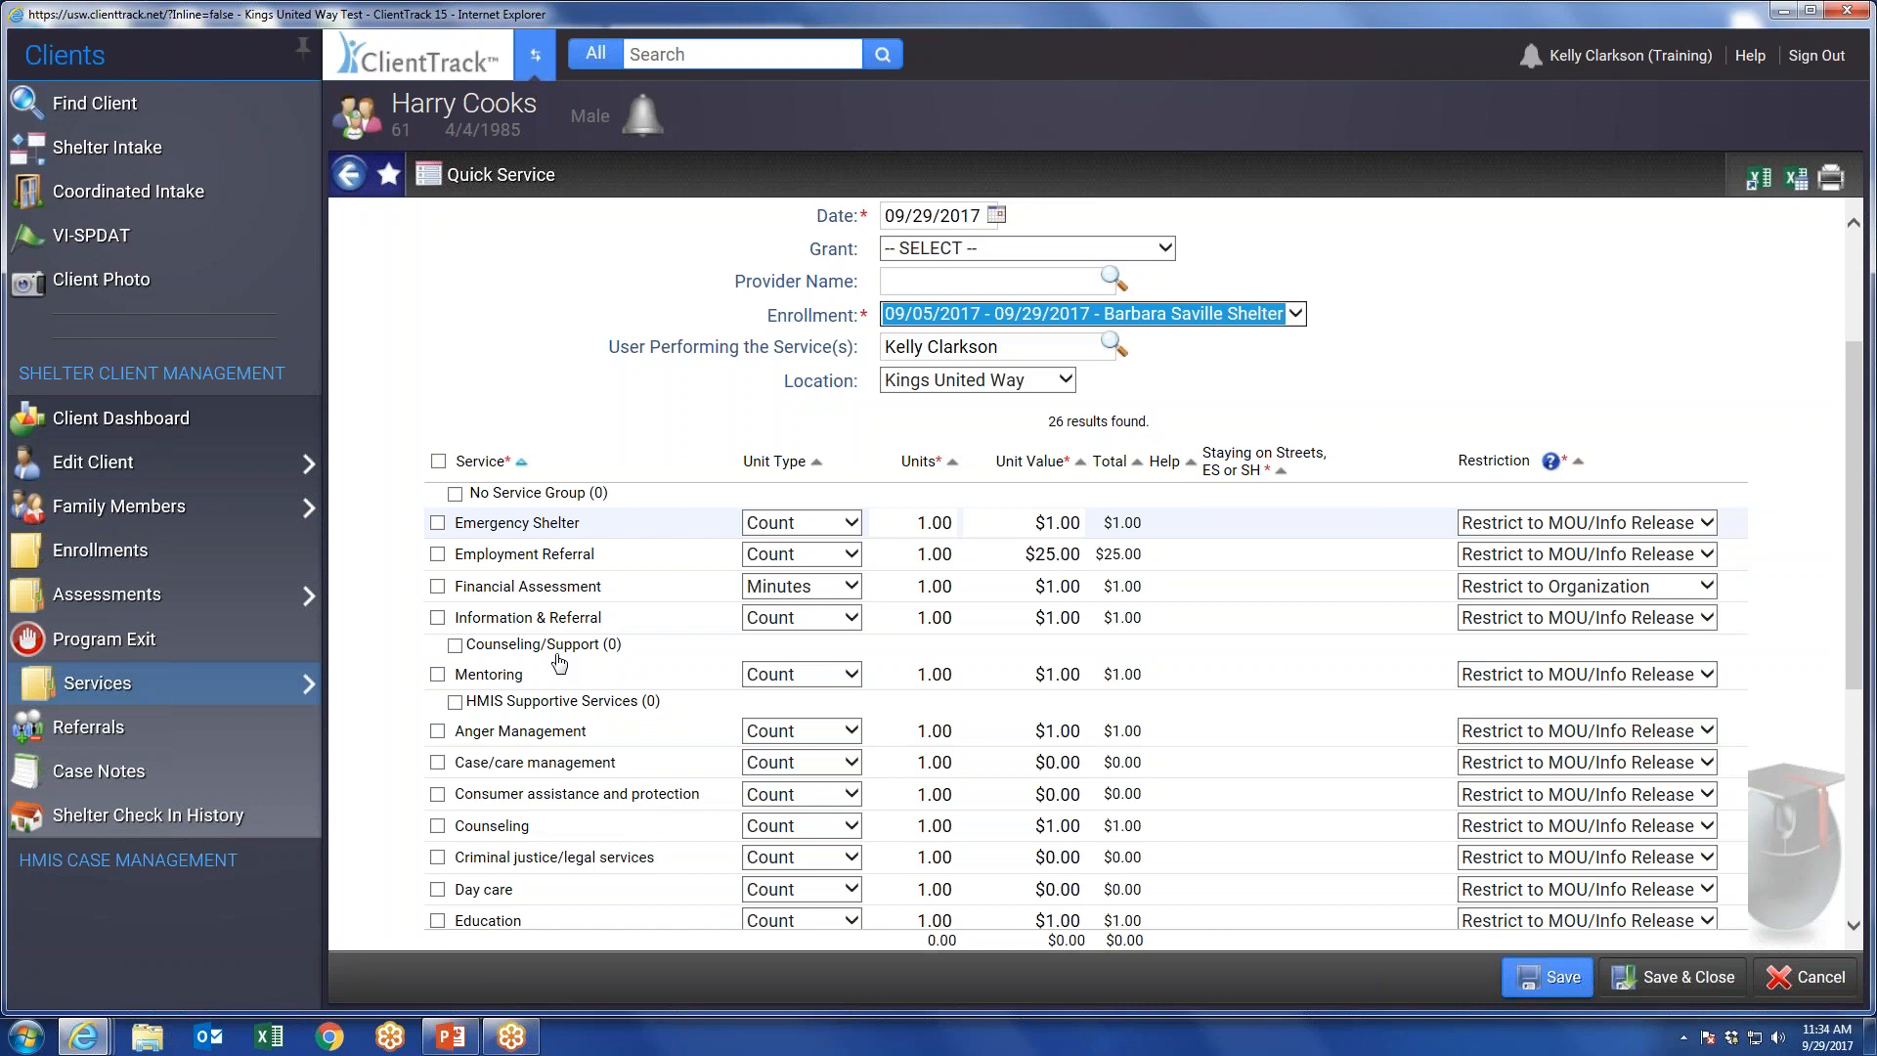
Record an Information & Referral service with 20 units, then save and close the quick service form.
{"action": "left_click", "coordinate": [934, 617]}
{"action": "type", "text": "20"}
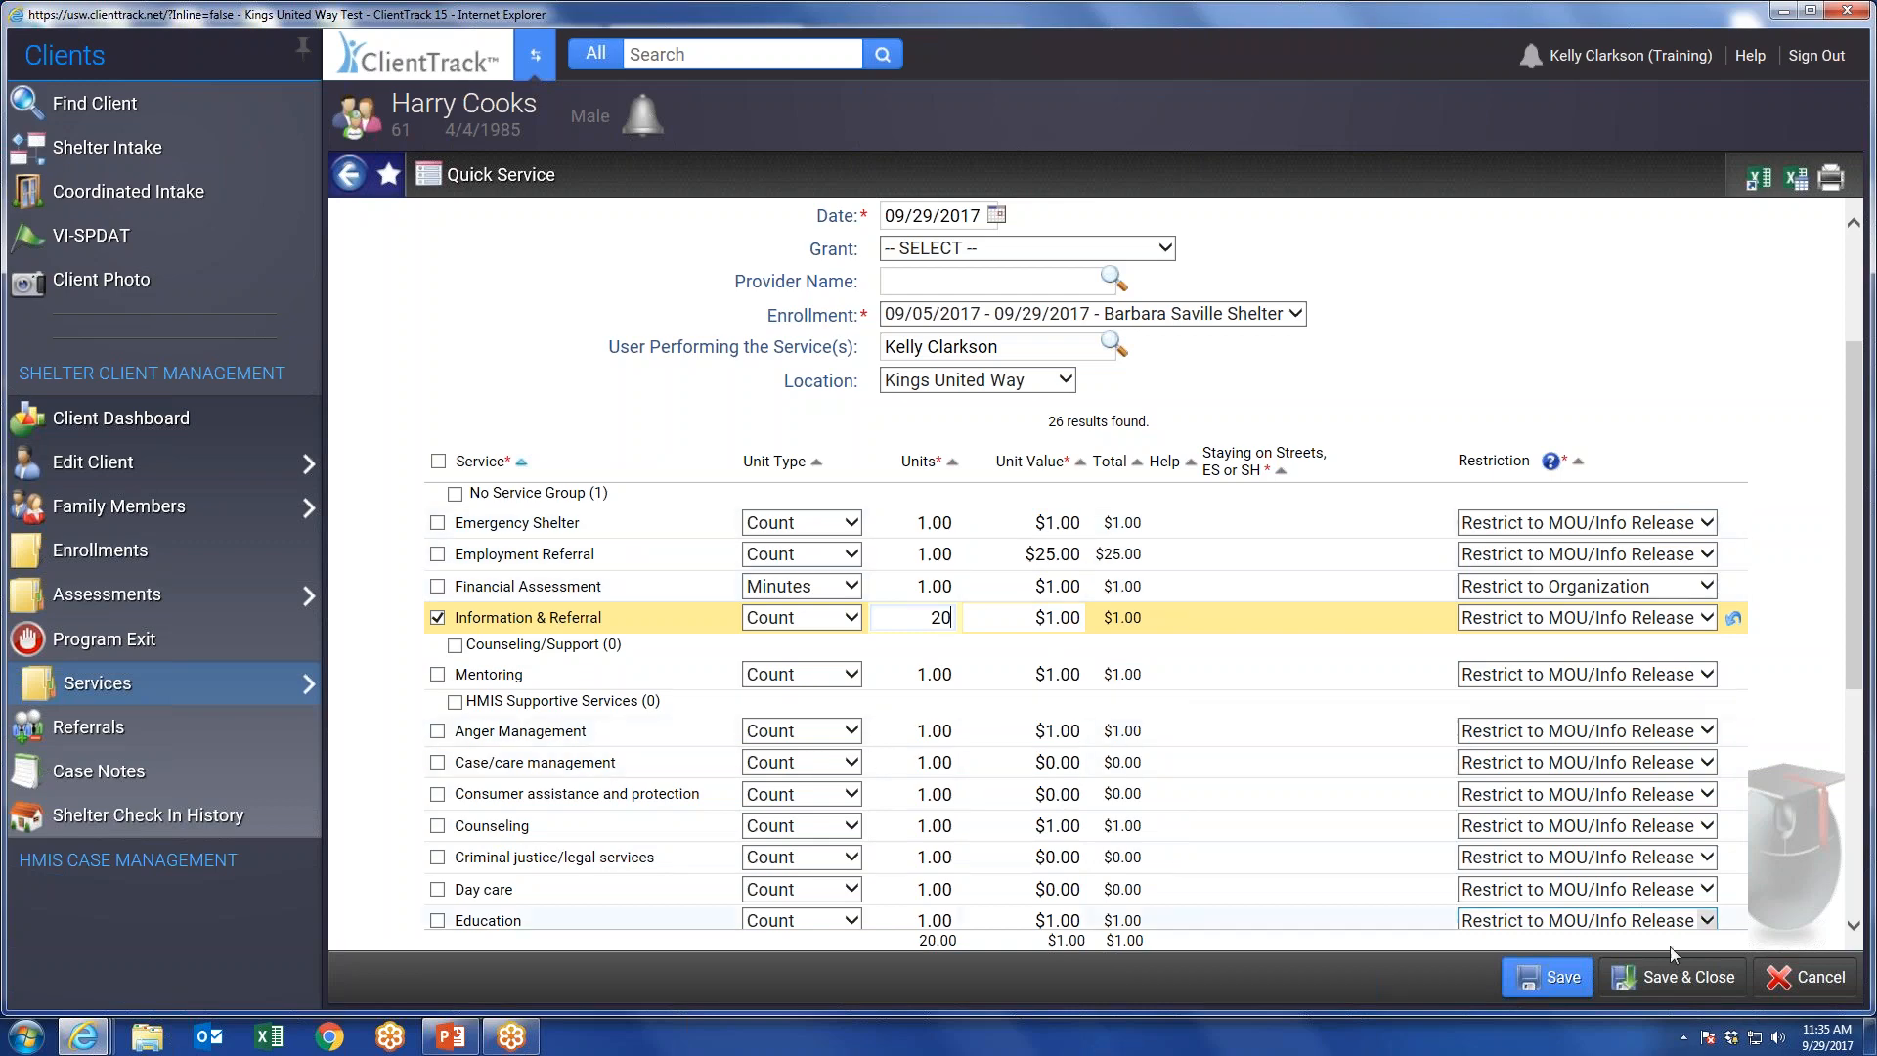
{"action": "left_click", "coordinate": [1669, 976]}
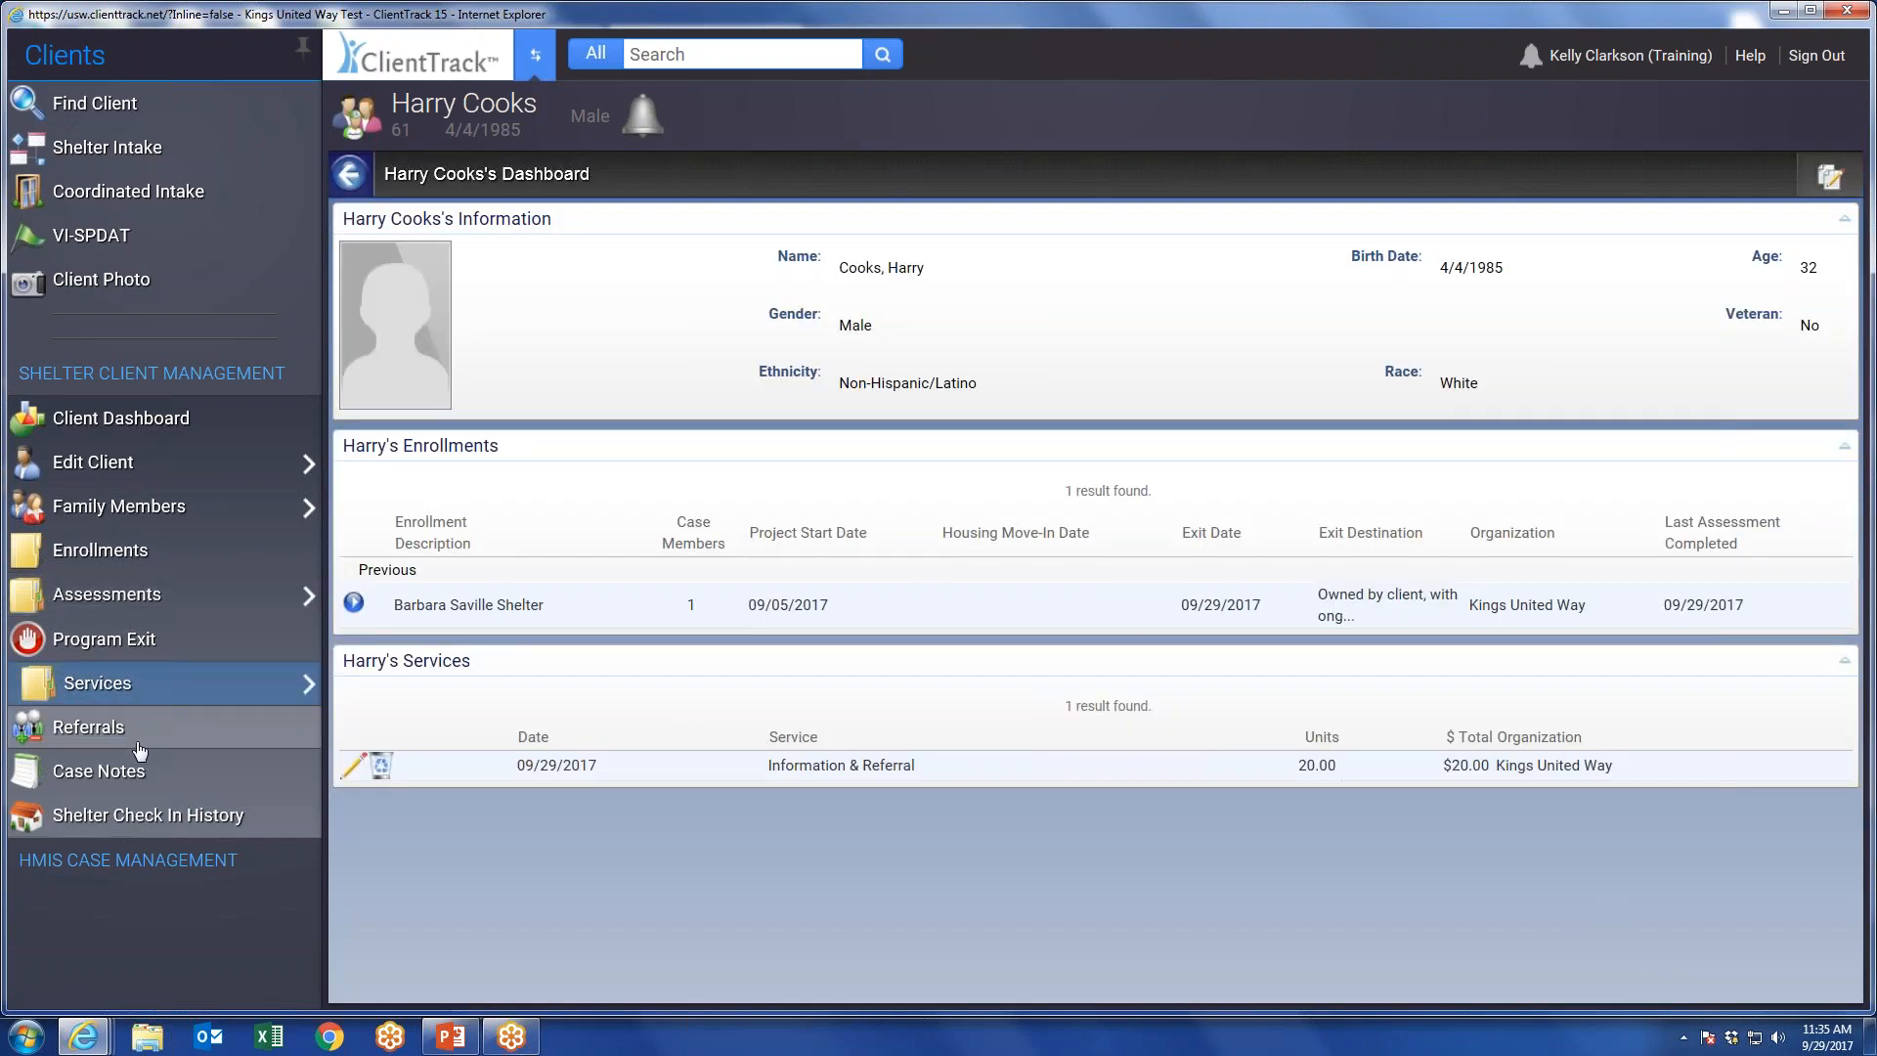
Add a case note for the client with "test" as the Regarding entry and save it.
{"action": "left_click", "coordinate": [86, 777]}
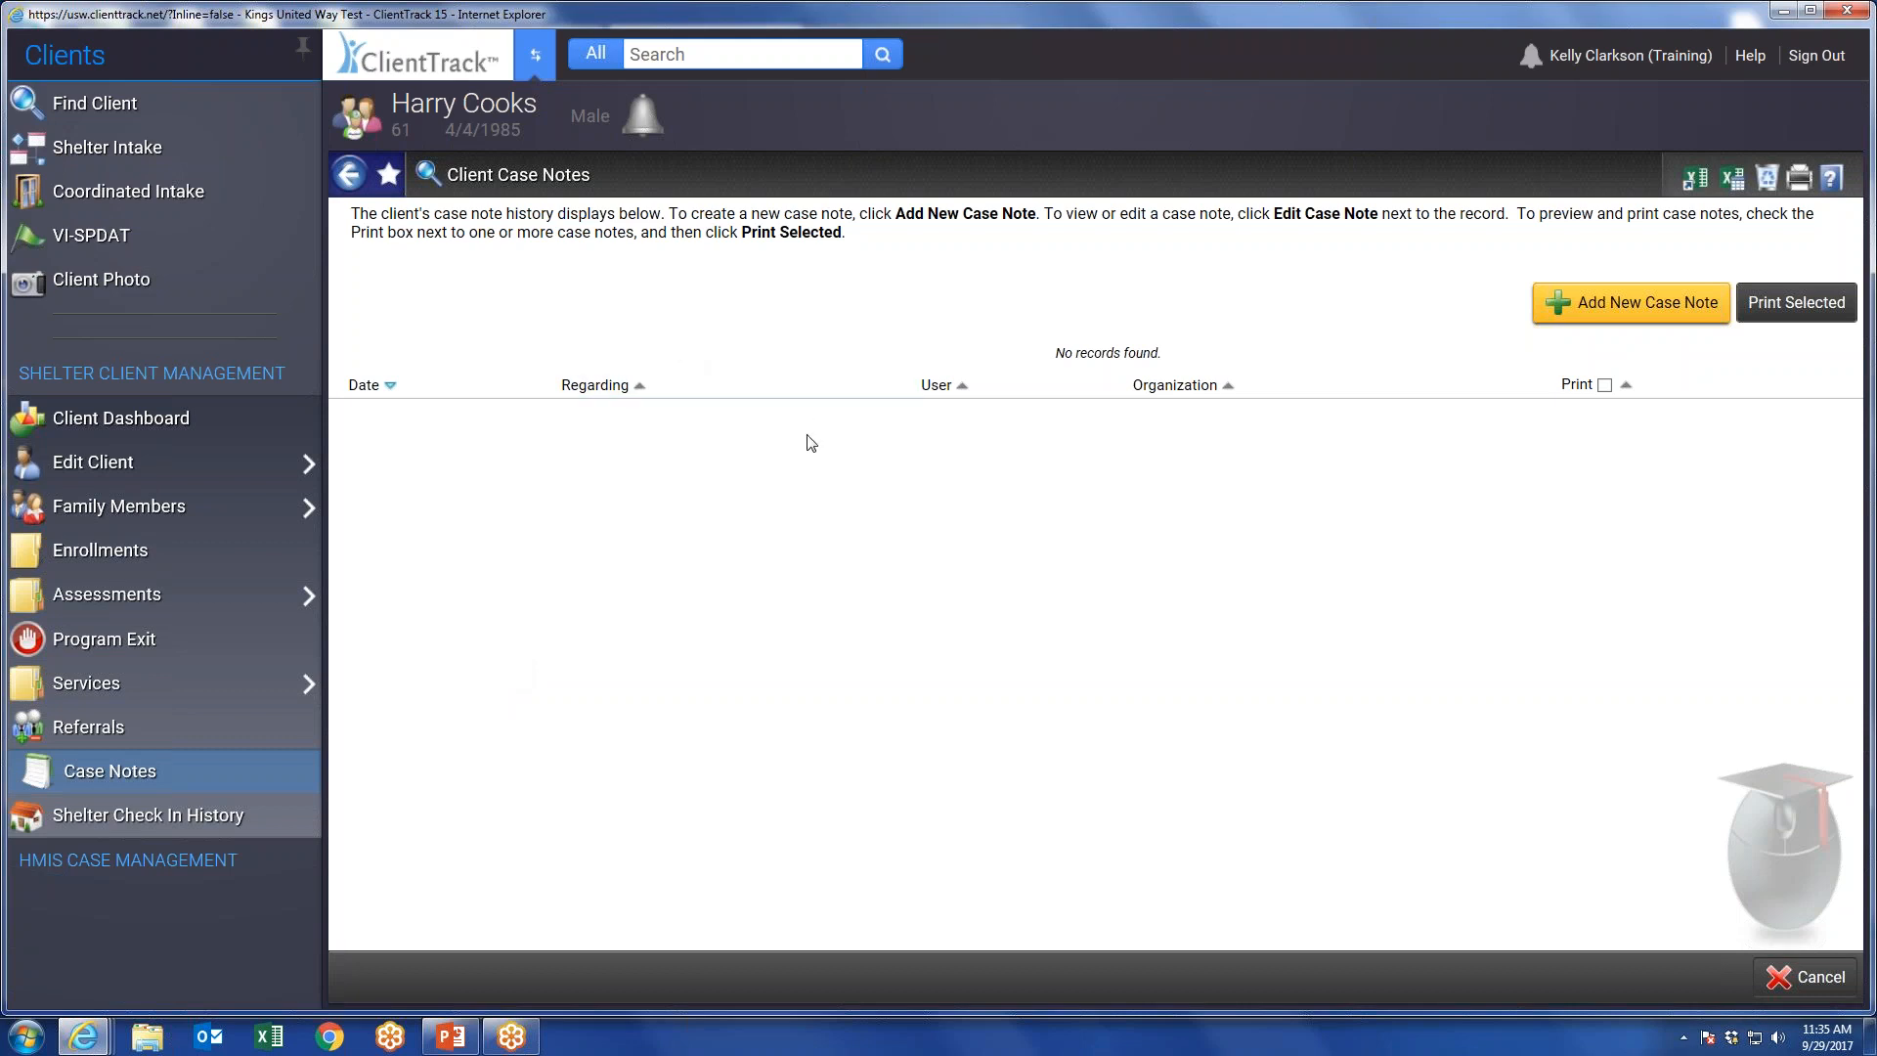
{"action": "left_click", "coordinate": [93, 777]}
{"action": "left_click", "coordinate": [1637, 312]}
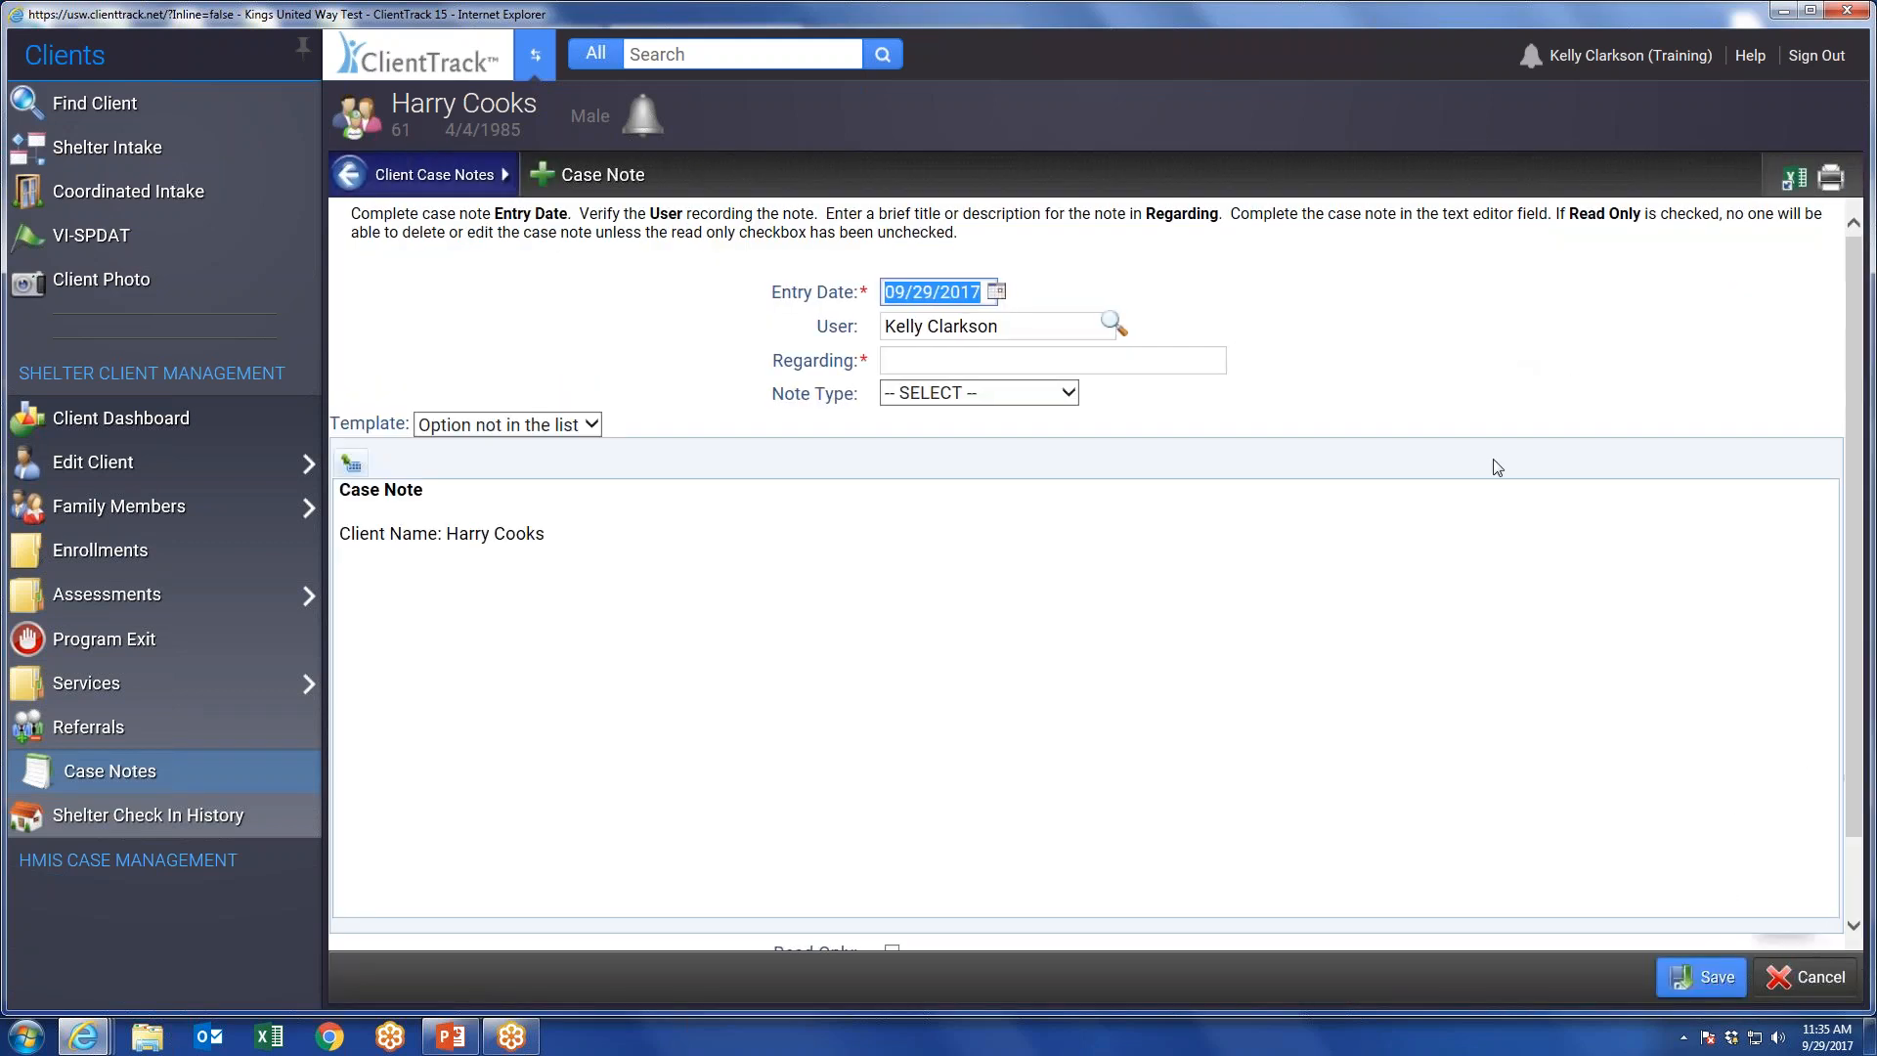
{"action": "left_click", "coordinate": [919, 364]}
{"action": "type", "text": "test"}
{"action": "left_click", "coordinate": [1701, 976]}
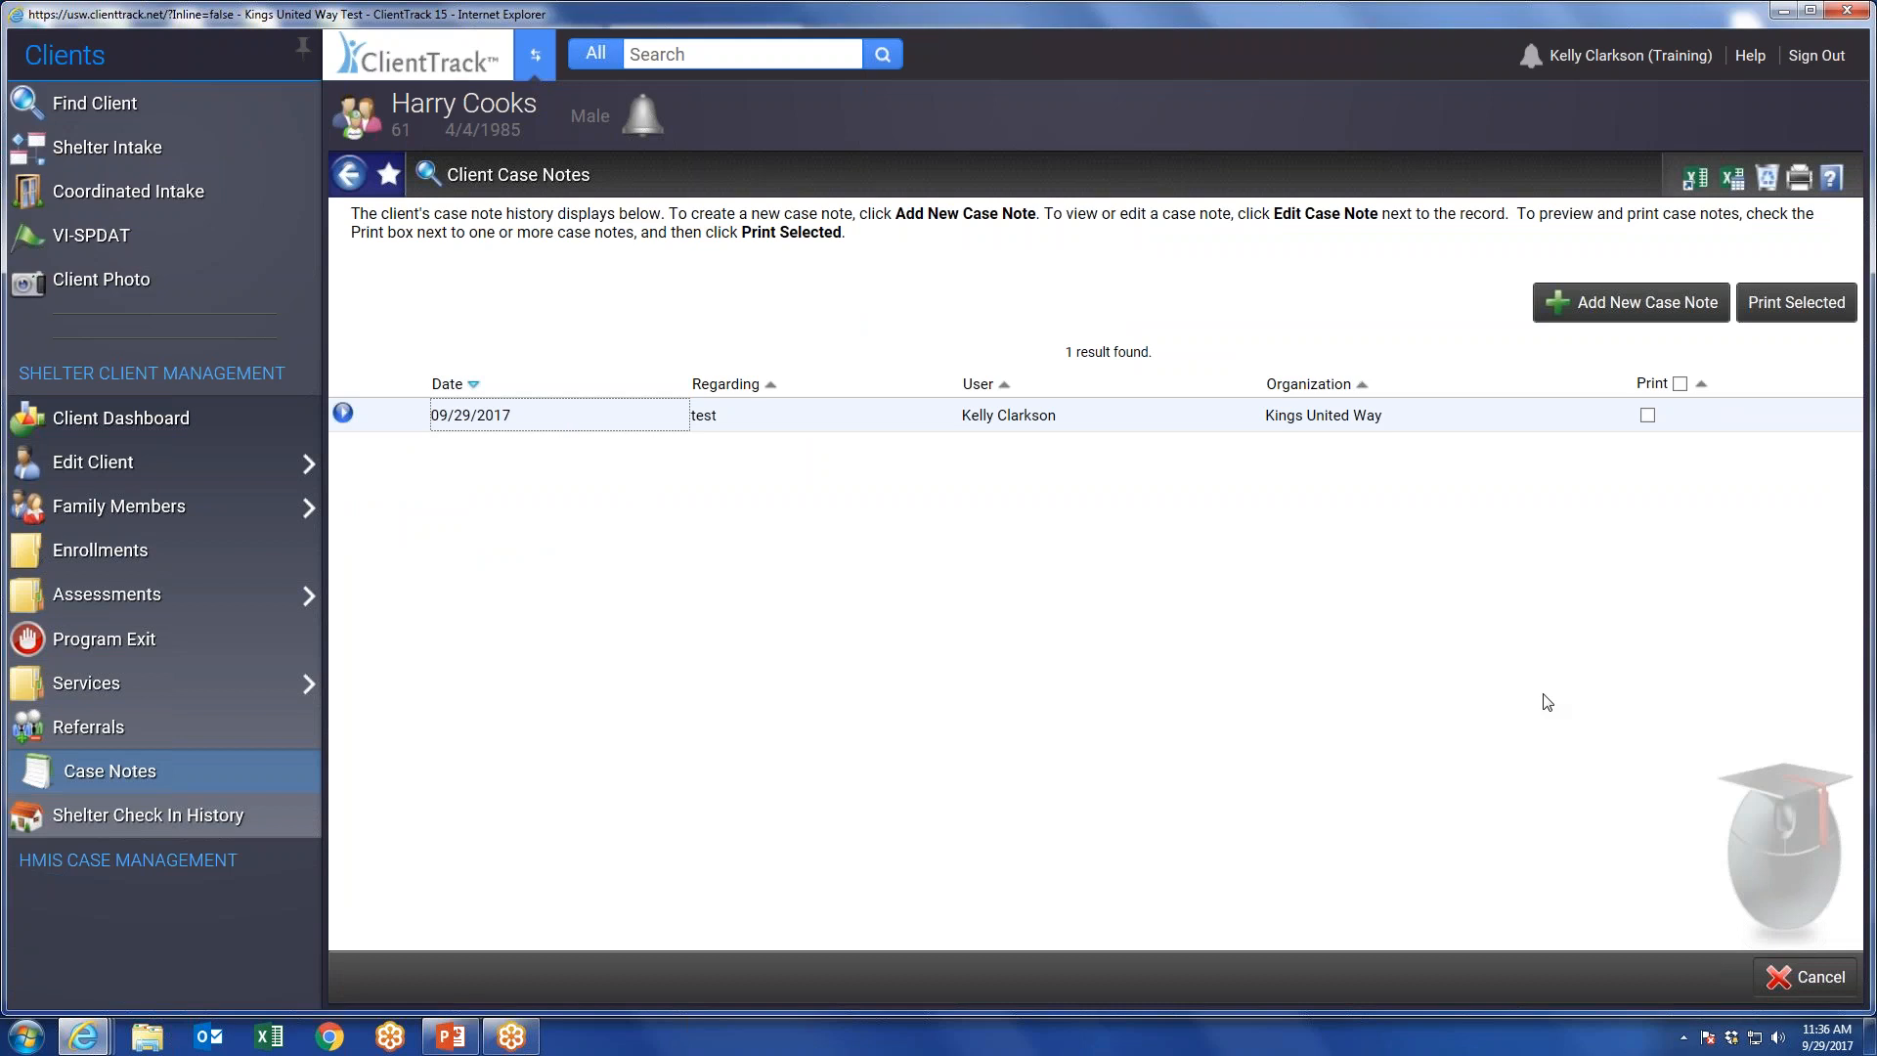
Add a second case note regarding "test" with the text "Client was mad today." and save it.
{"action": "left_click", "coordinate": [1651, 308]}
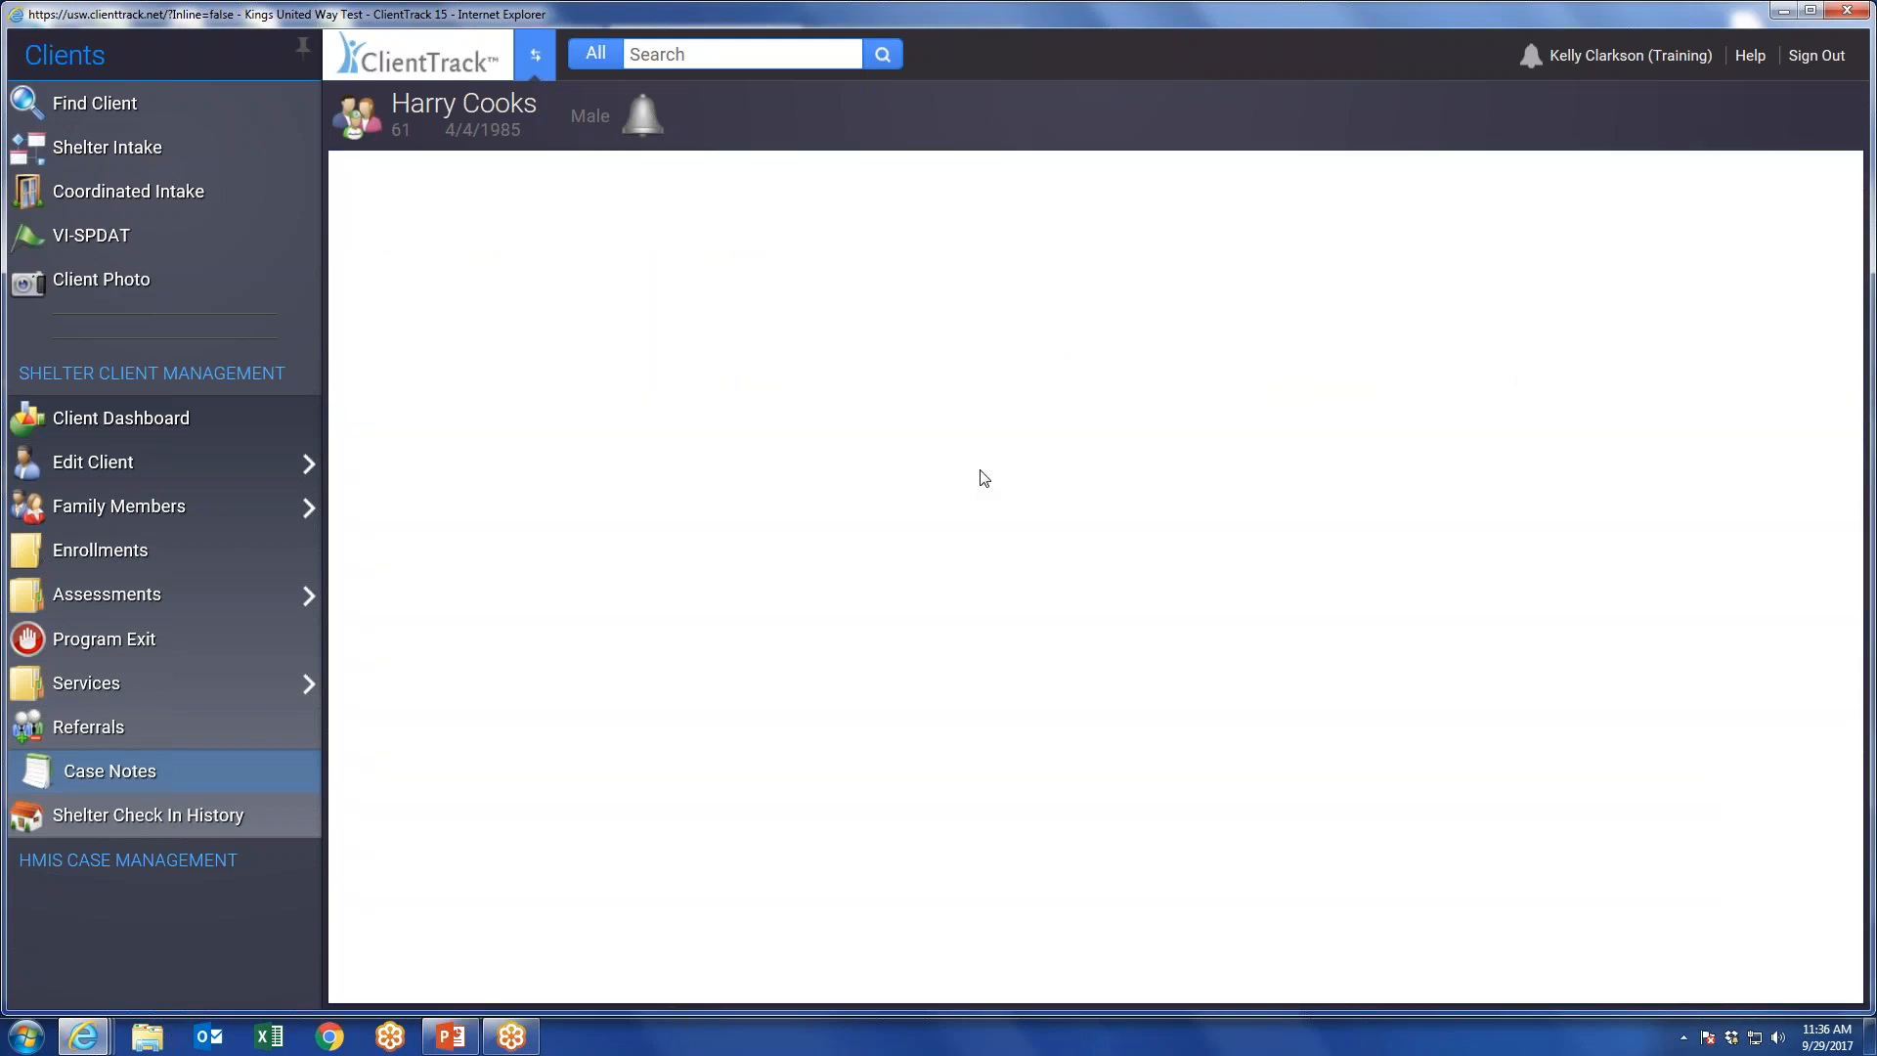
{"action": "left_click", "coordinate": [911, 360]}
{"action": "type", "text": "test"}
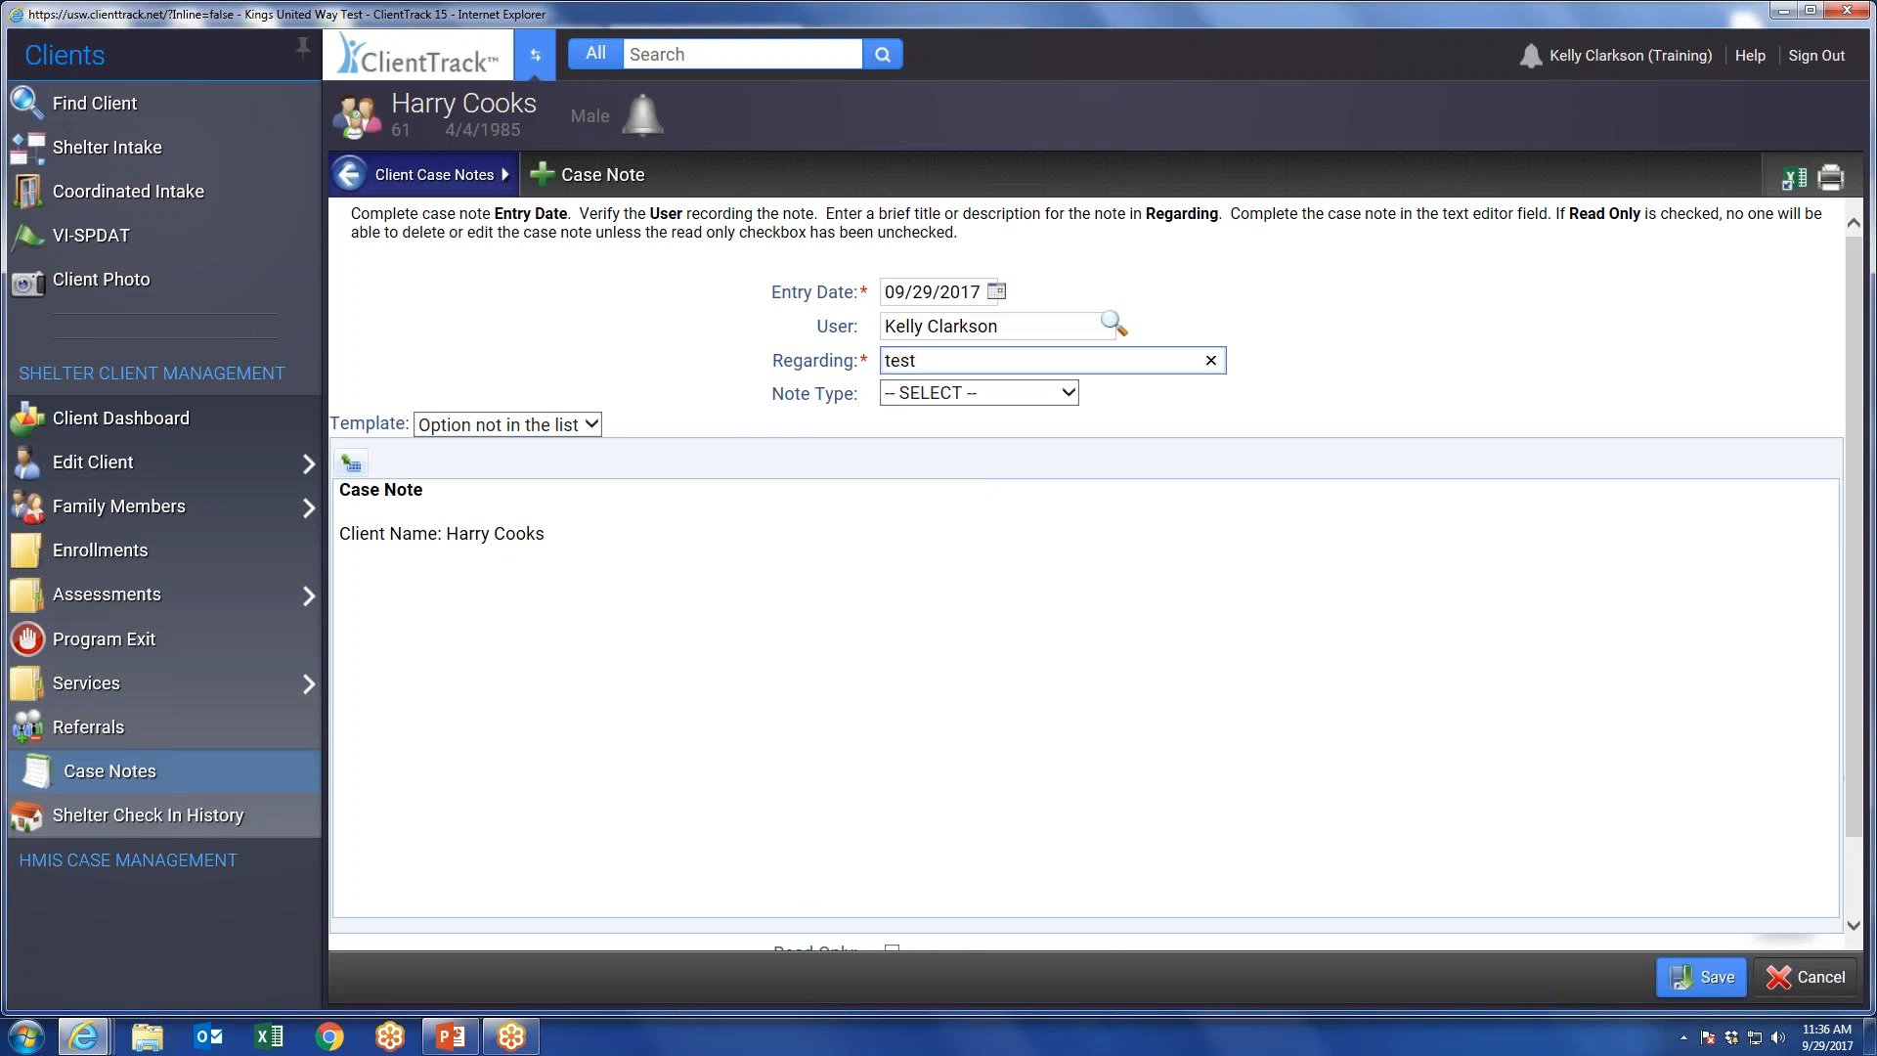
{"action": "left_click", "coordinate": [963, 392]}
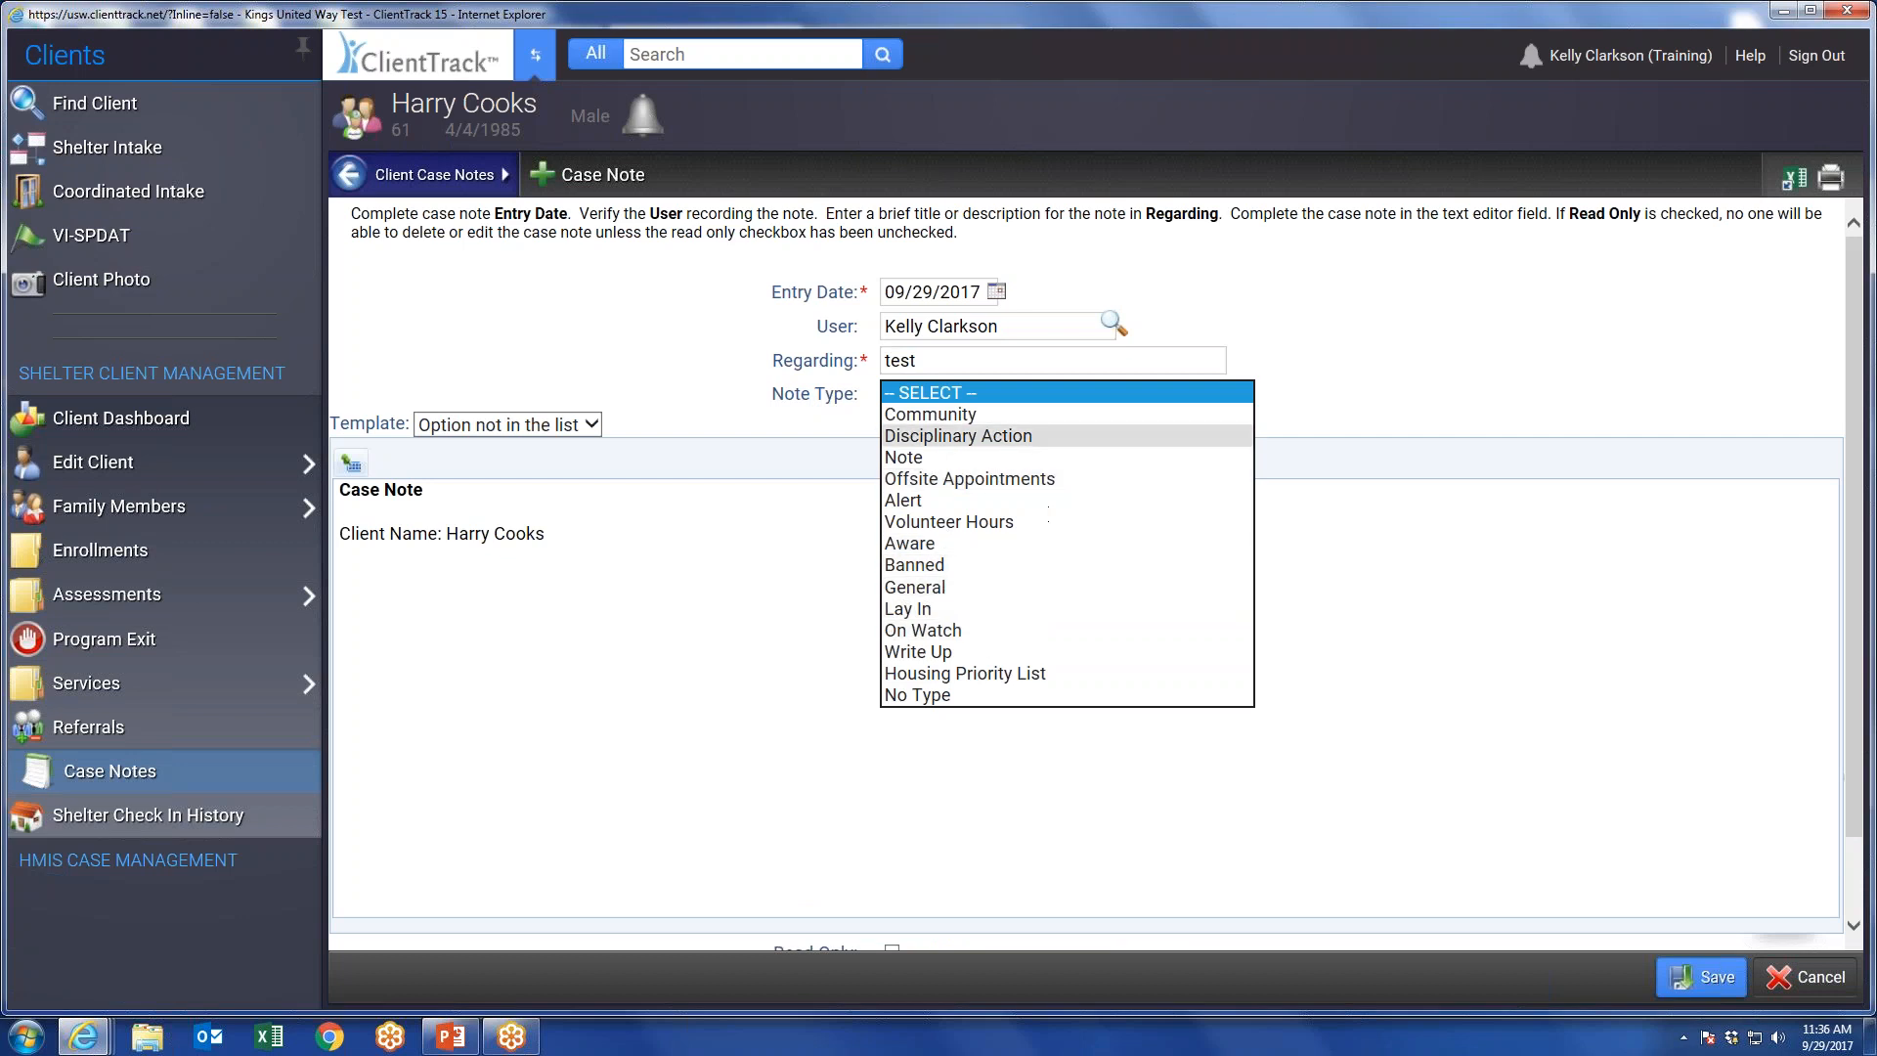
{"action": "left_click", "coordinate": [1349, 397]}
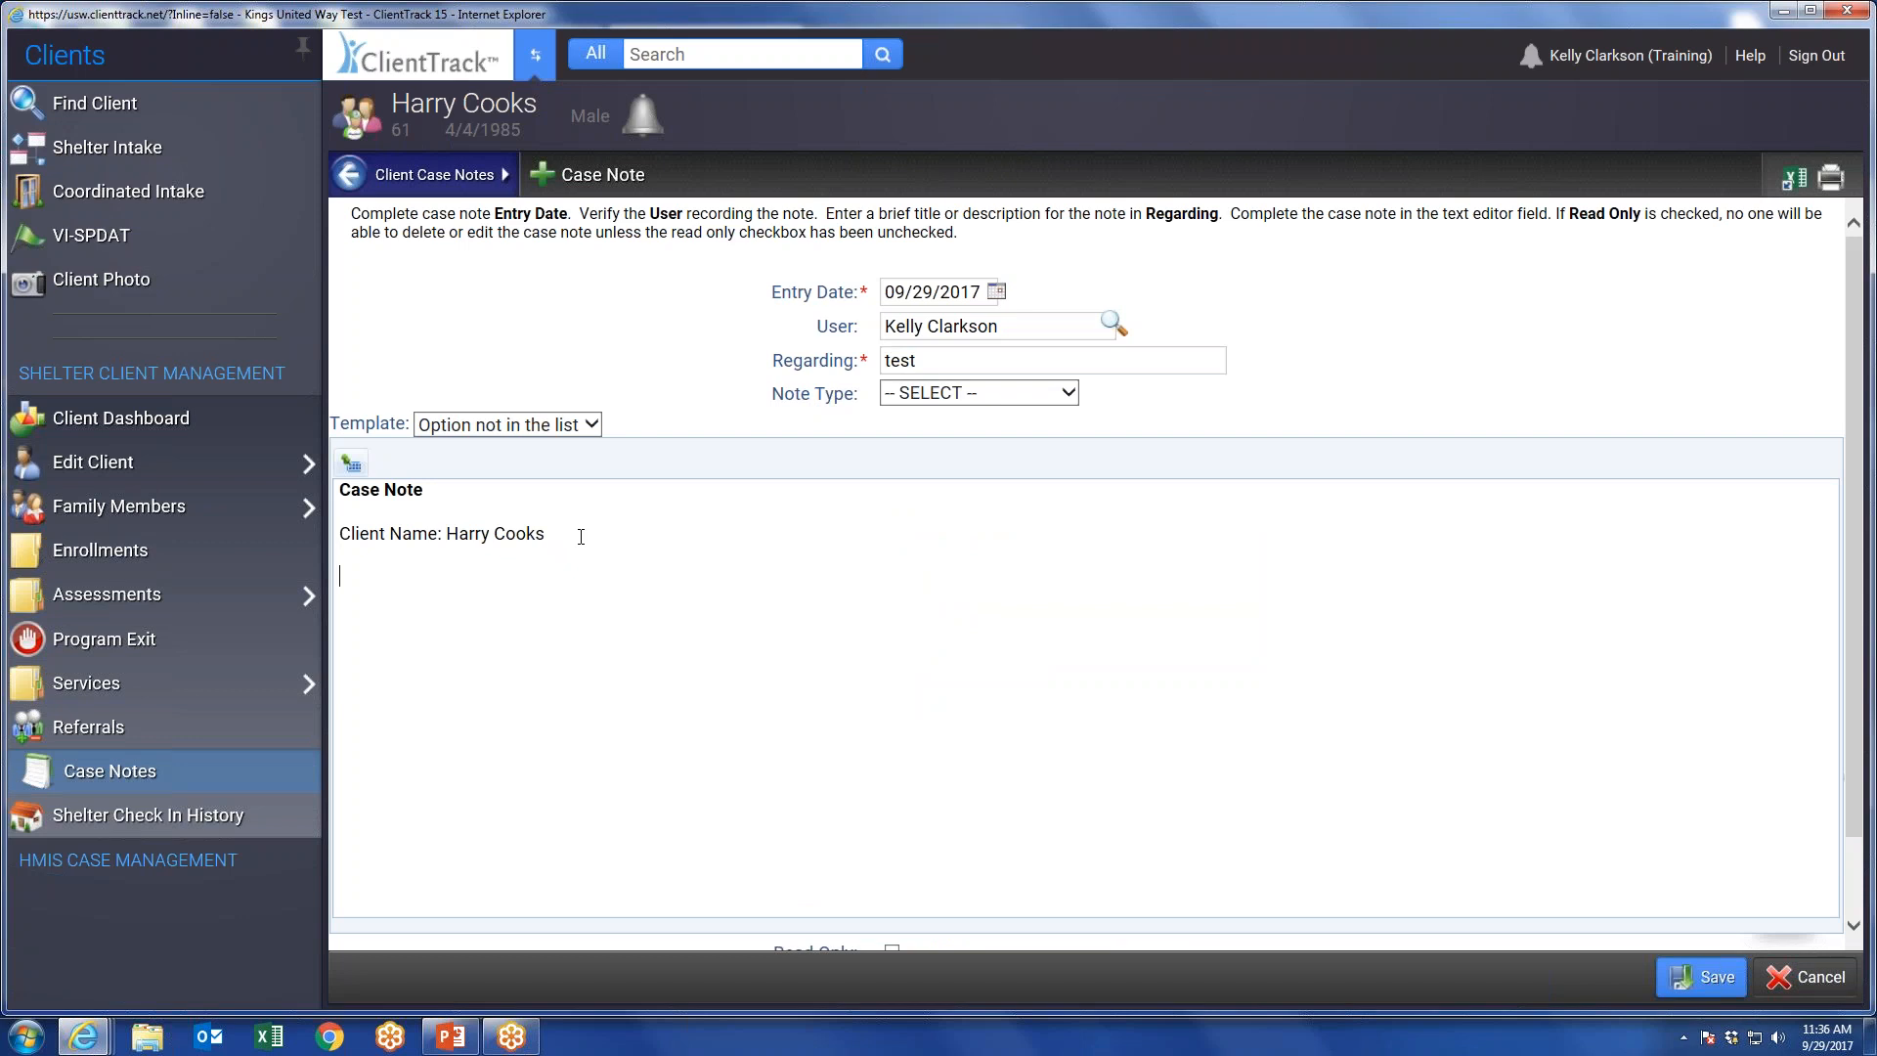
{"action": "type", "text": "Client was mad today."}
{"action": "scroll", "coordinate": [1290, 714], "scroll_direction": "down", "scroll_amount": 2}
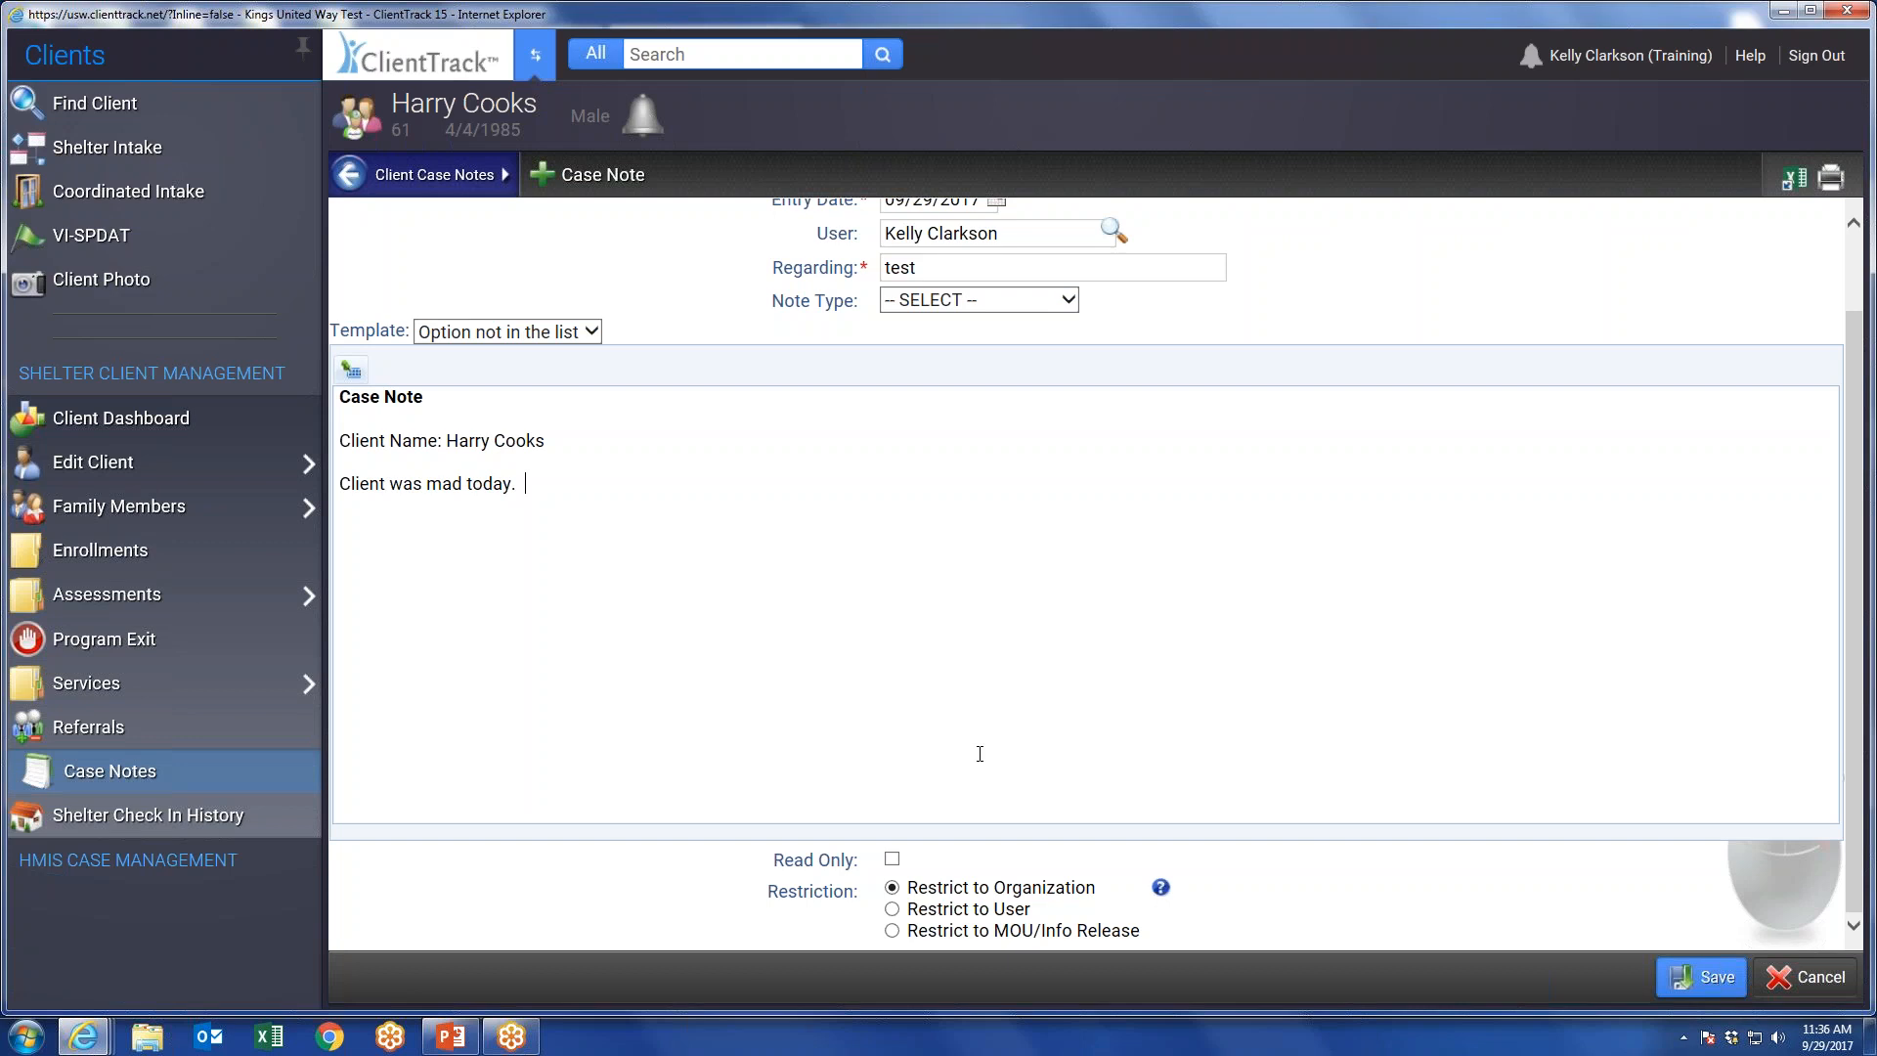
{"action": "left_click", "coordinate": [1701, 975]}
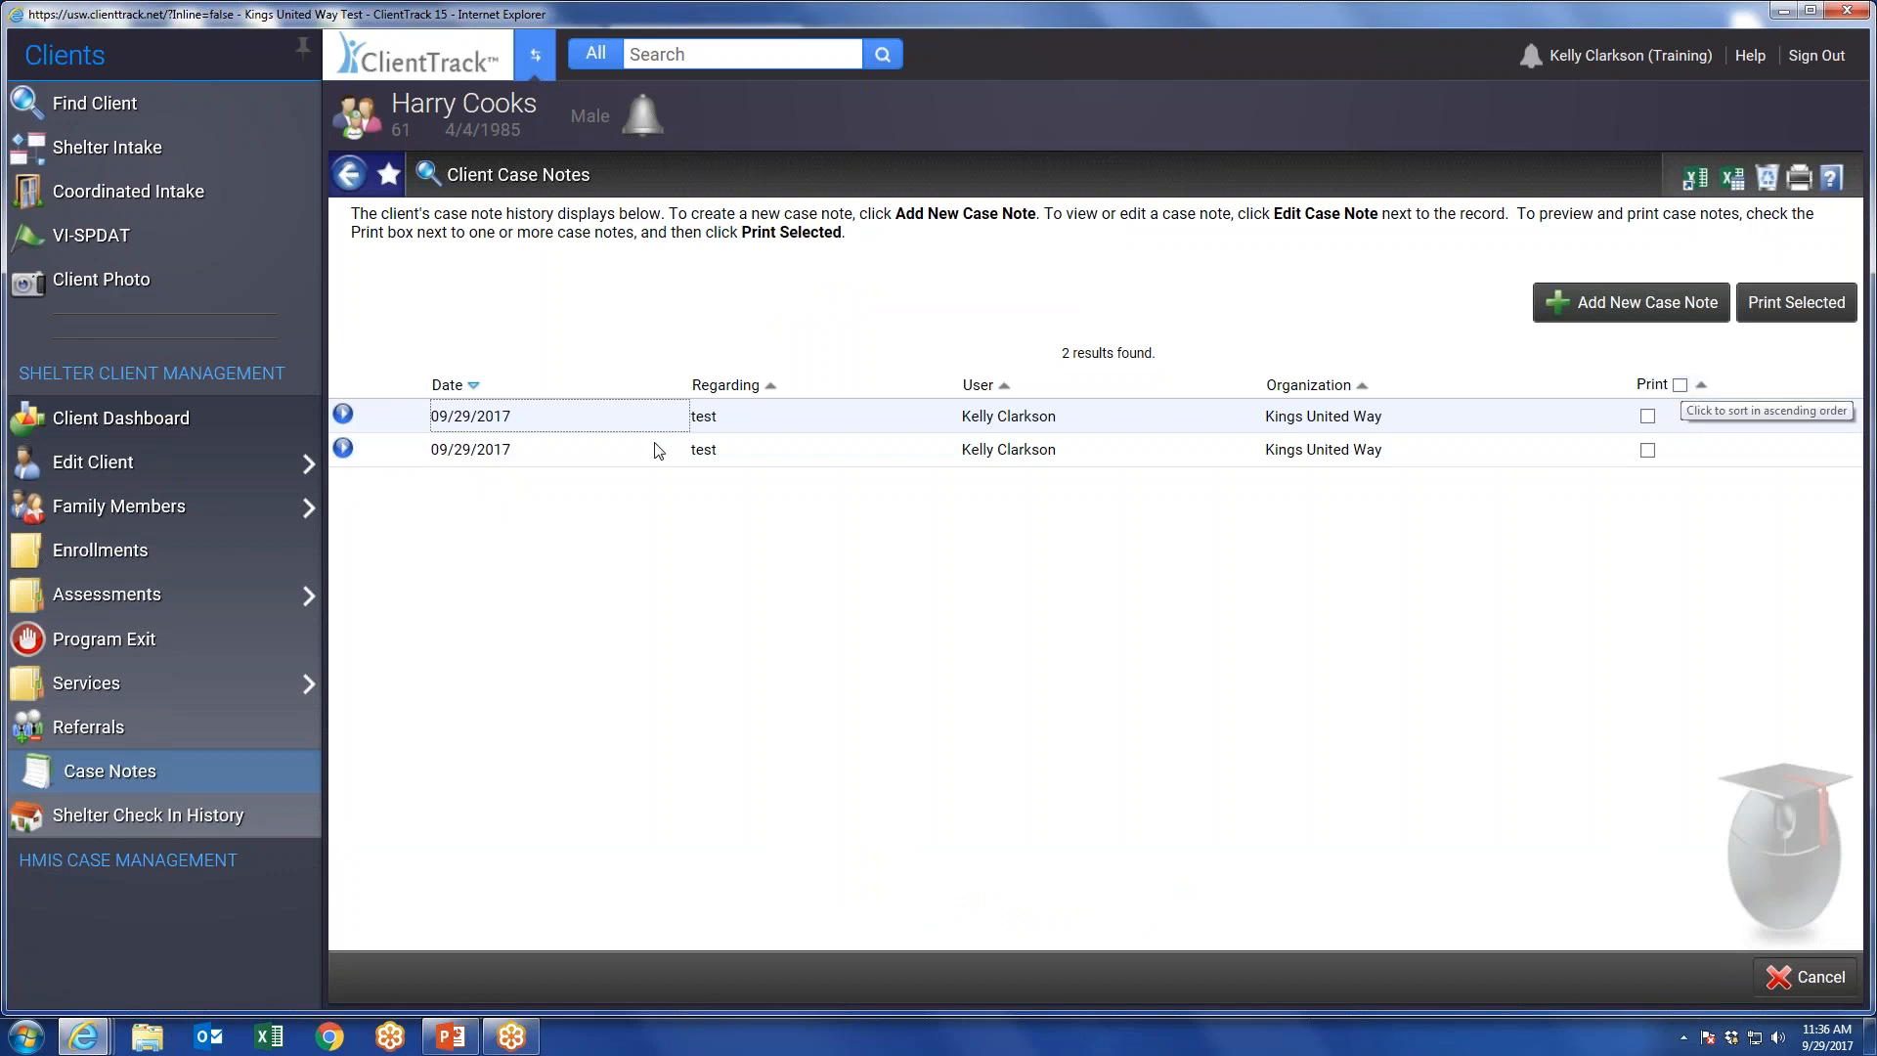
Check the sort options for Regarding, preview all case notes for printing, then return to the client's dashboard.
{"action": "left_click", "coordinate": [777, 388]}
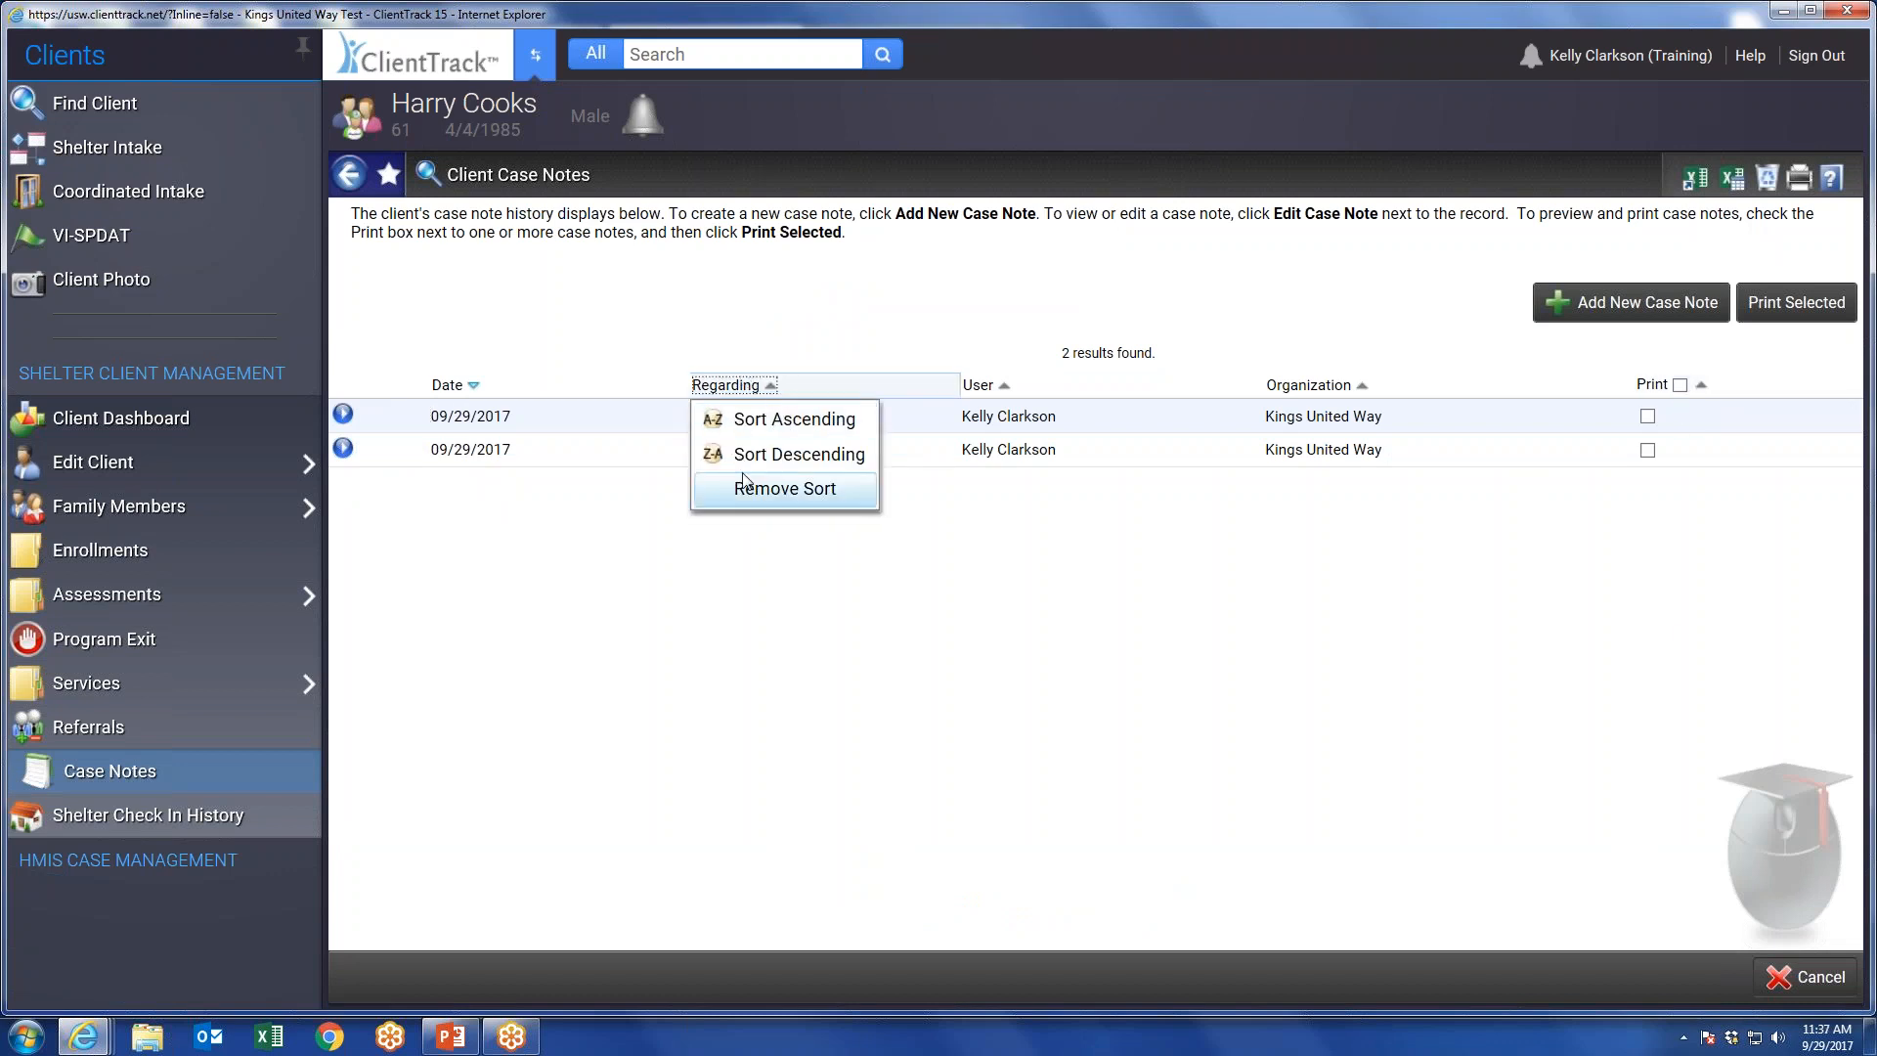
{"action": "left_click", "coordinate": [735, 409]}
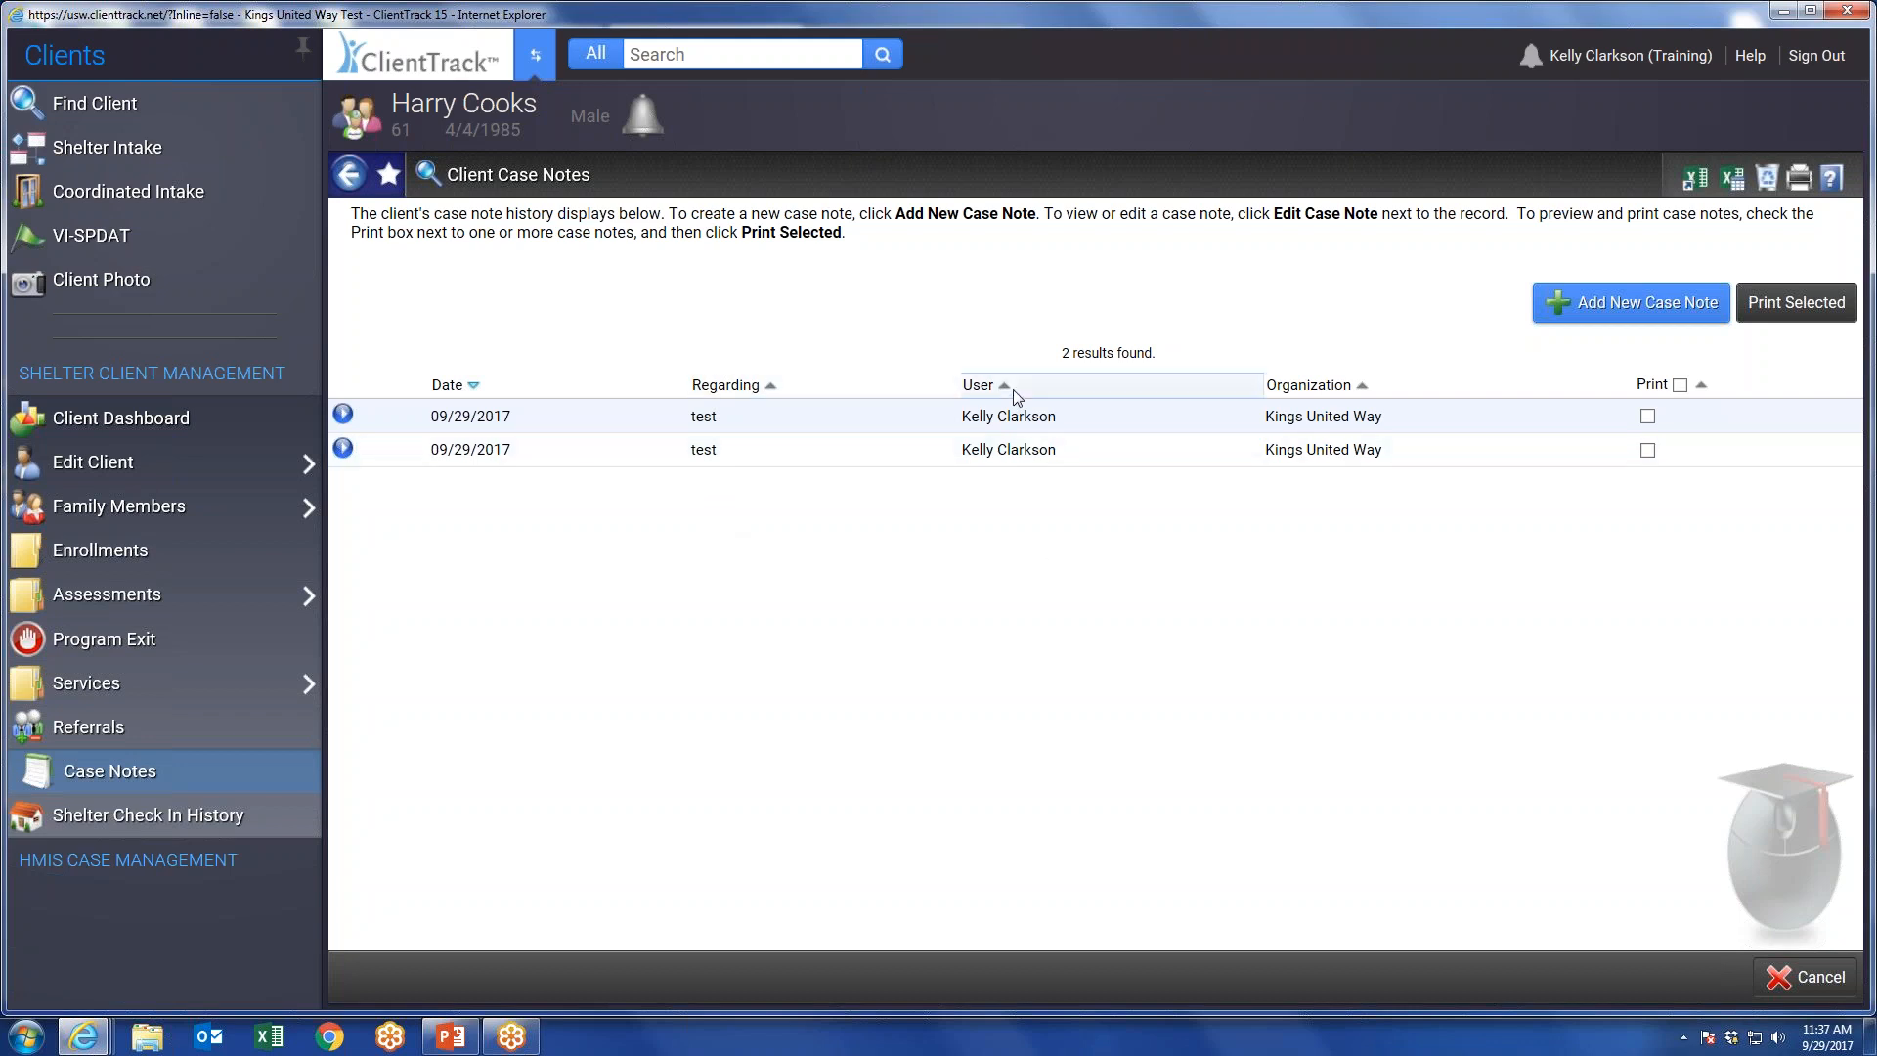
{"action": "left_click", "coordinate": [1680, 385]}
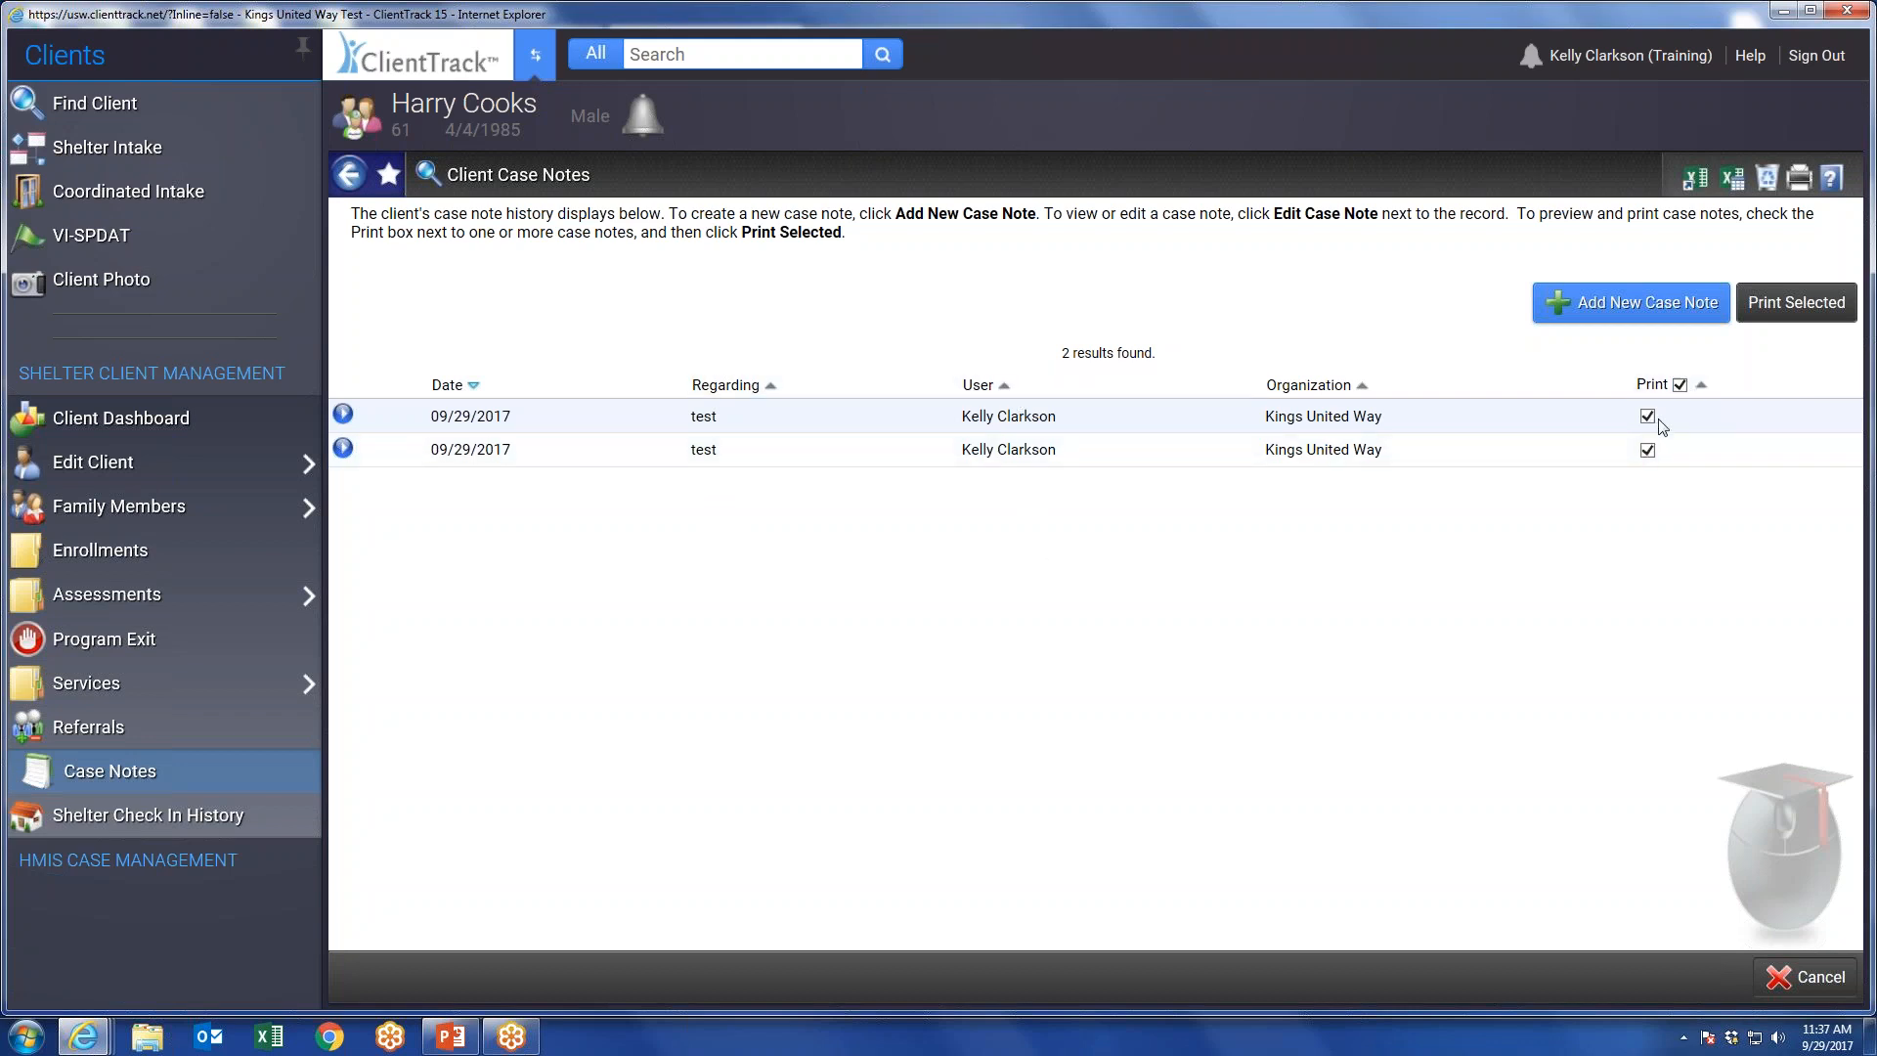
{"action": "left_click", "coordinate": [1795, 302]}
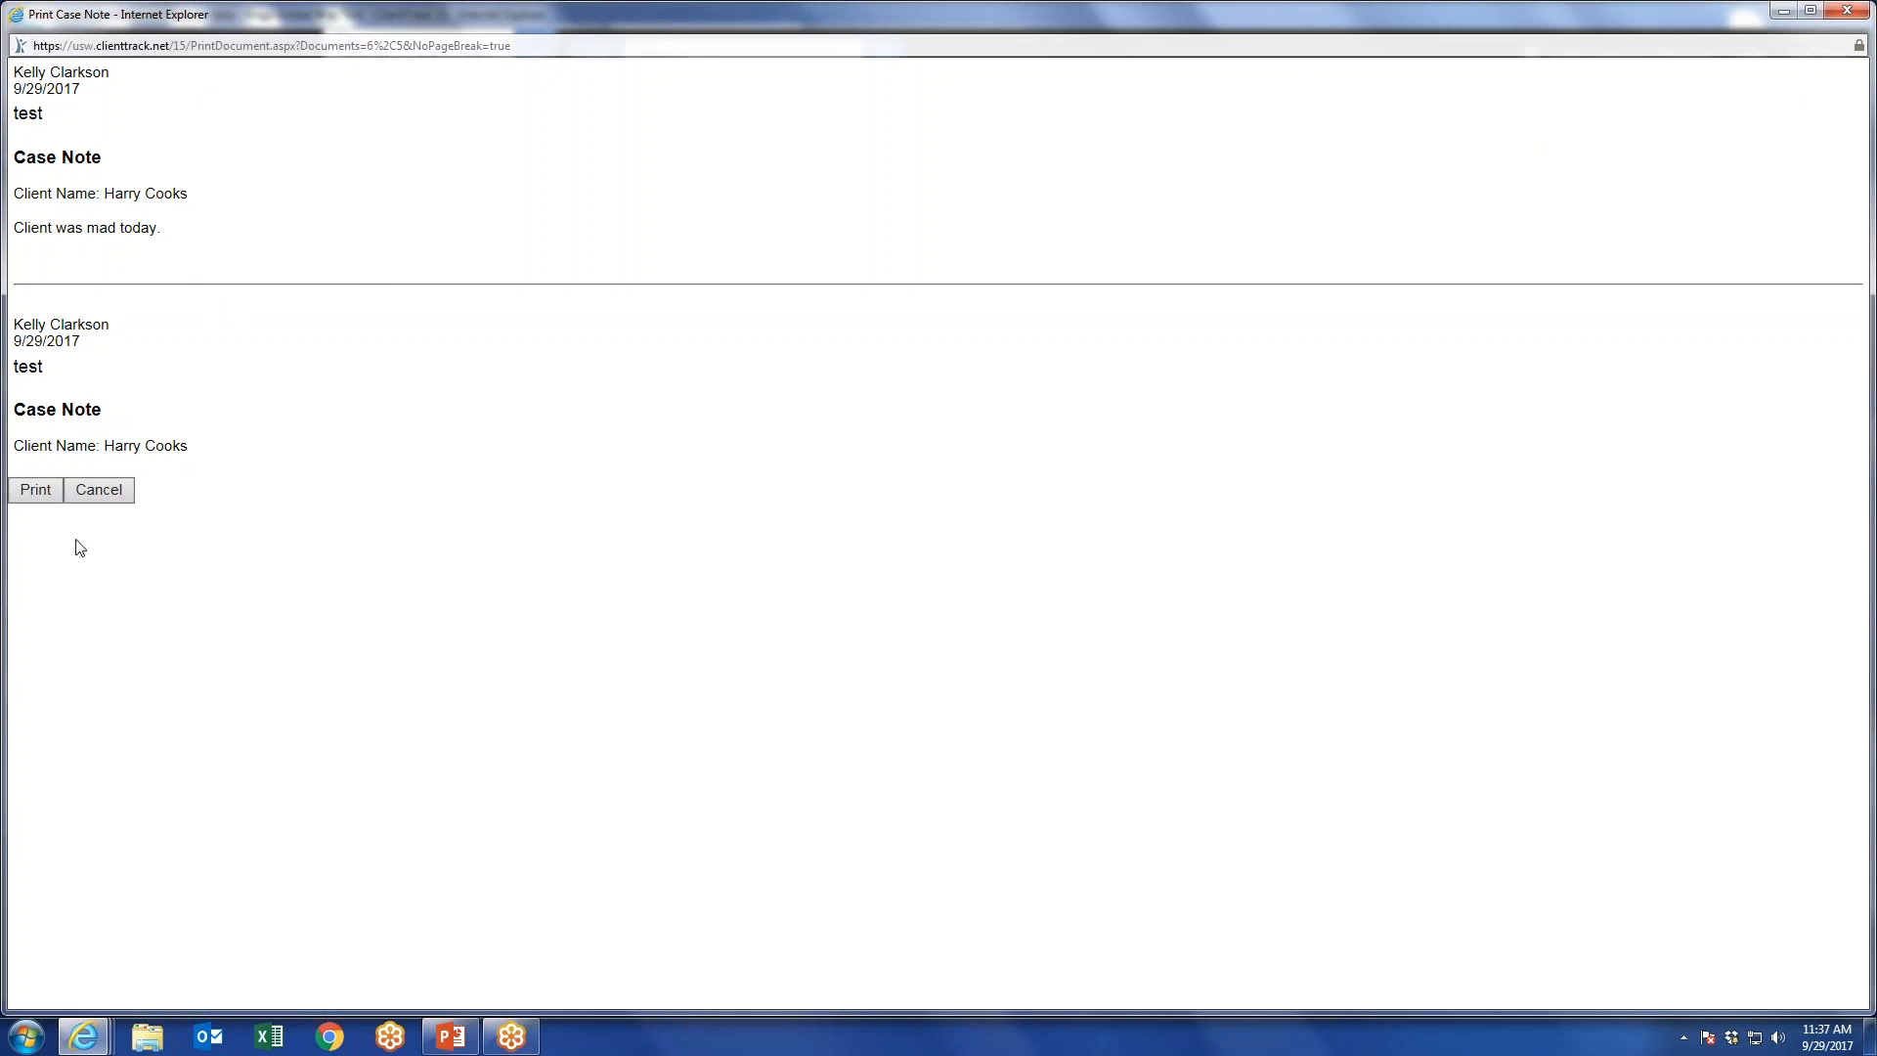
{"action": "left_click", "coordinate": [99, 490]}
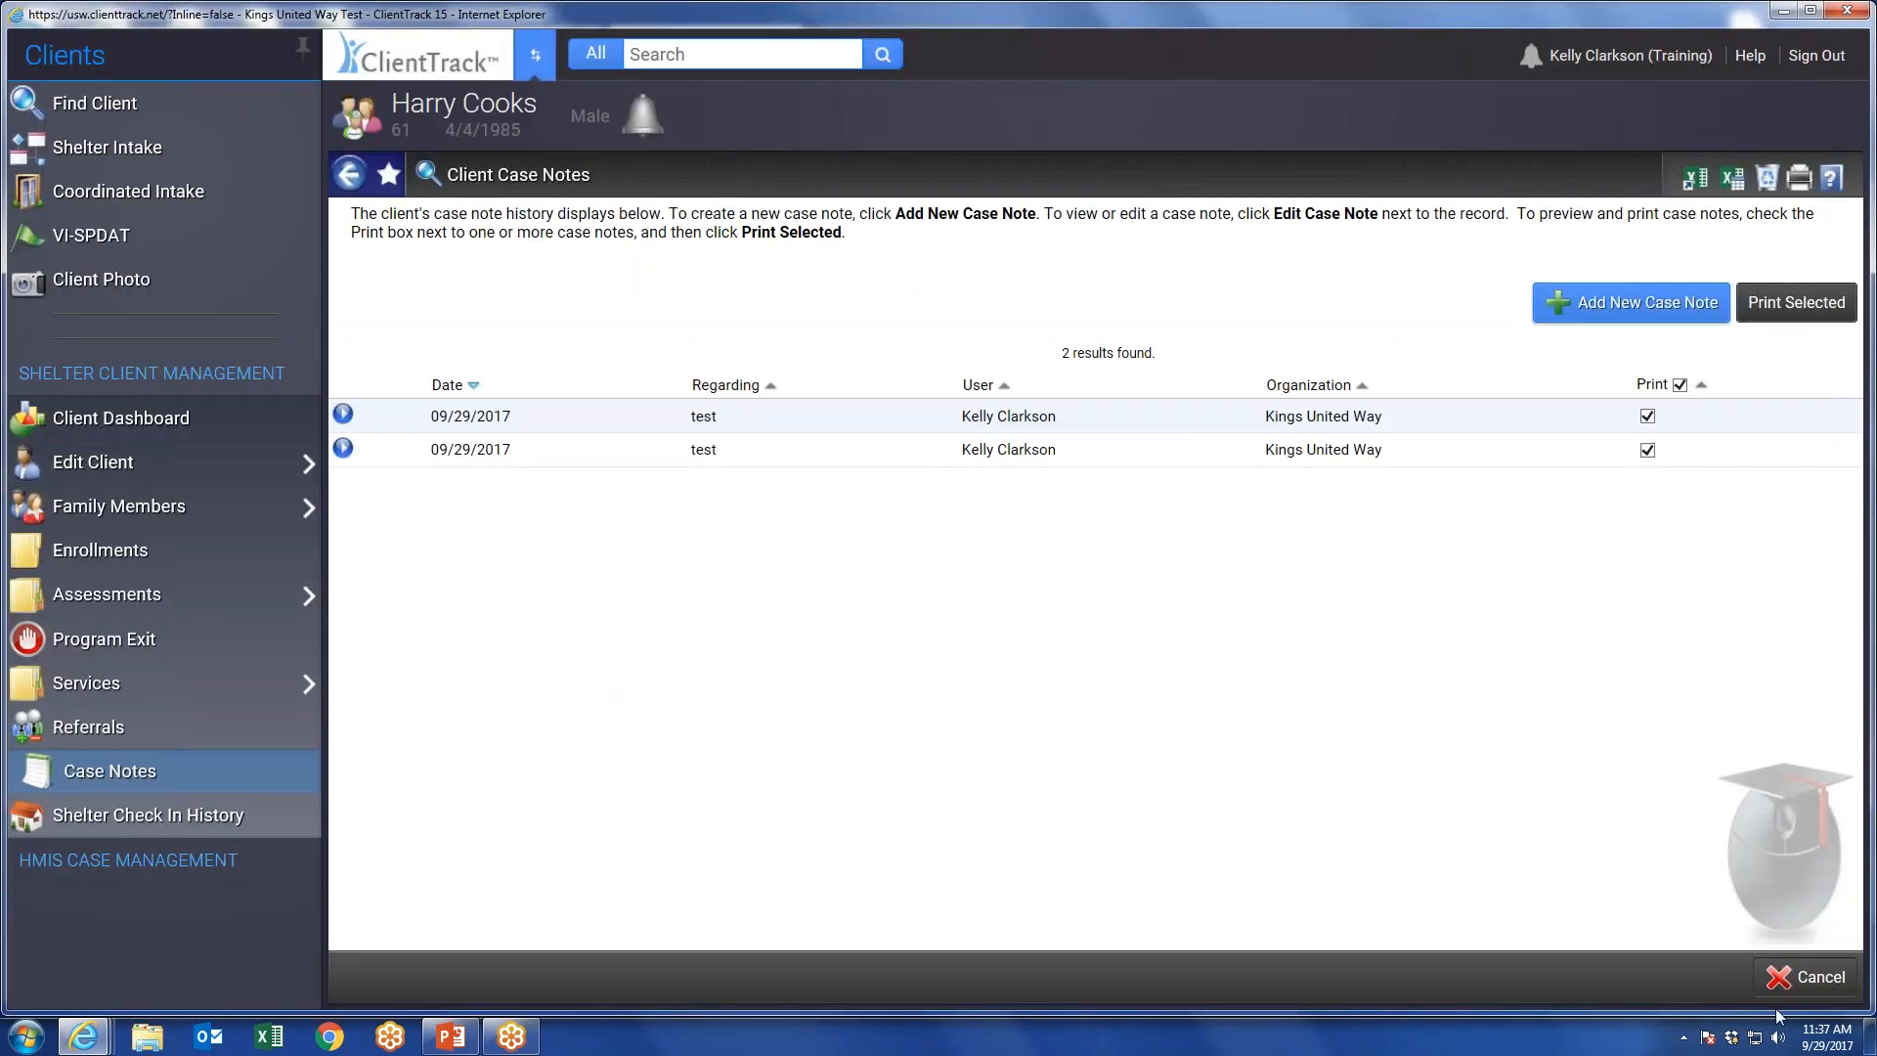
{"action": "left_click", "coordinate": [1805, 974]}
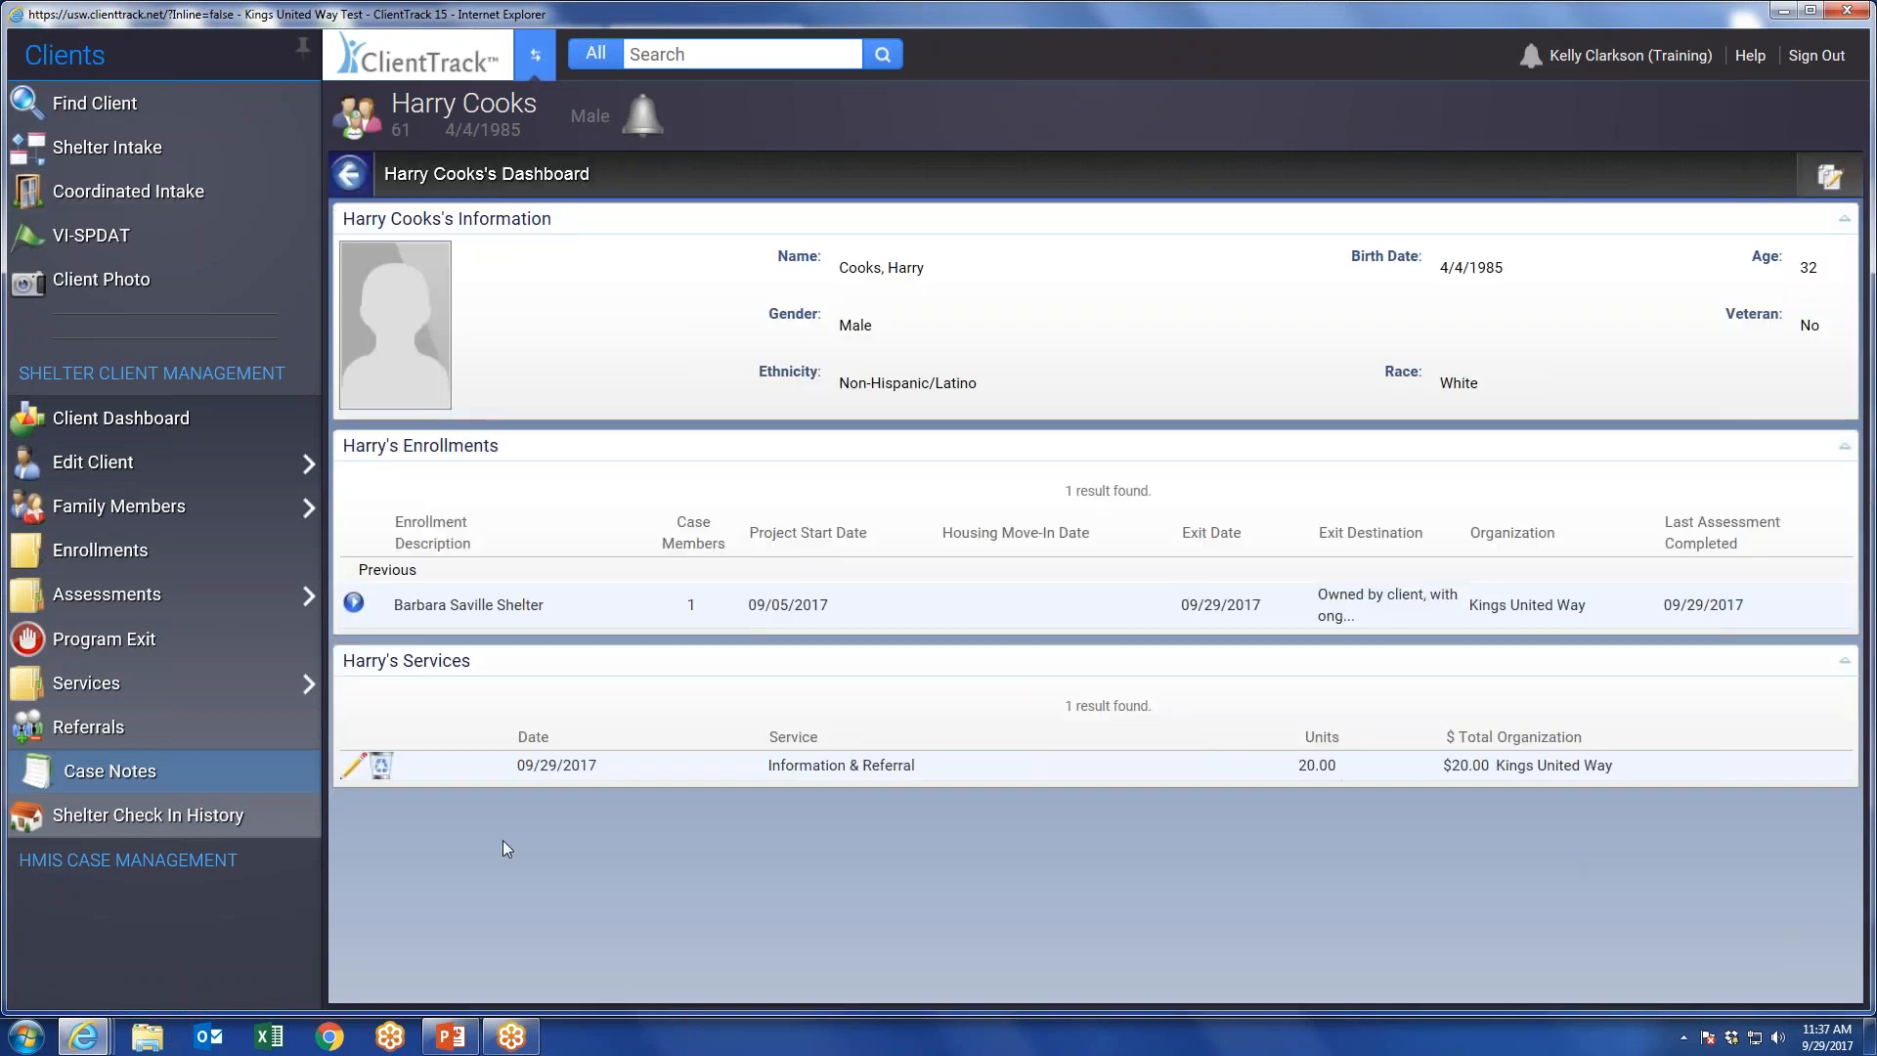
{"action": "left_click", "coordinate": [534, 55]}
{"action": "left_click", "coordinate": [283, 525]}
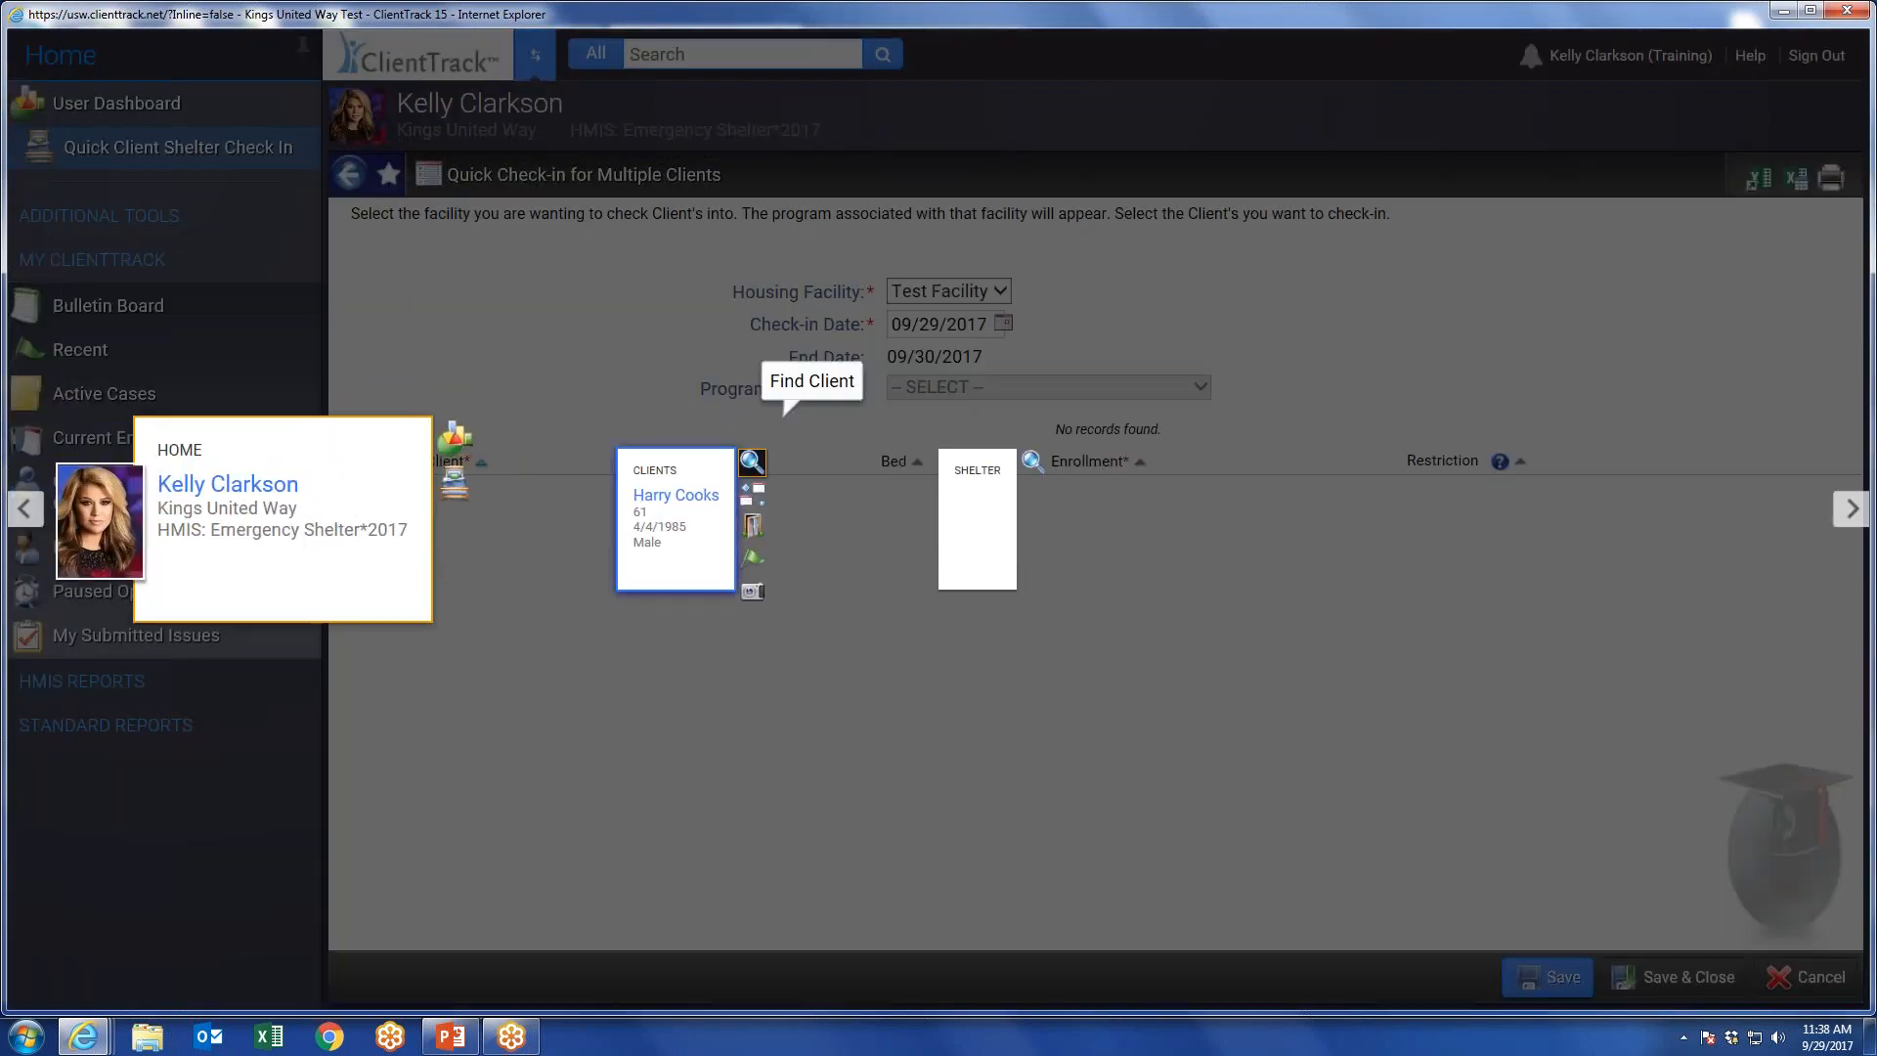
{"action": "left_click", "coordinate": [664, 497]}
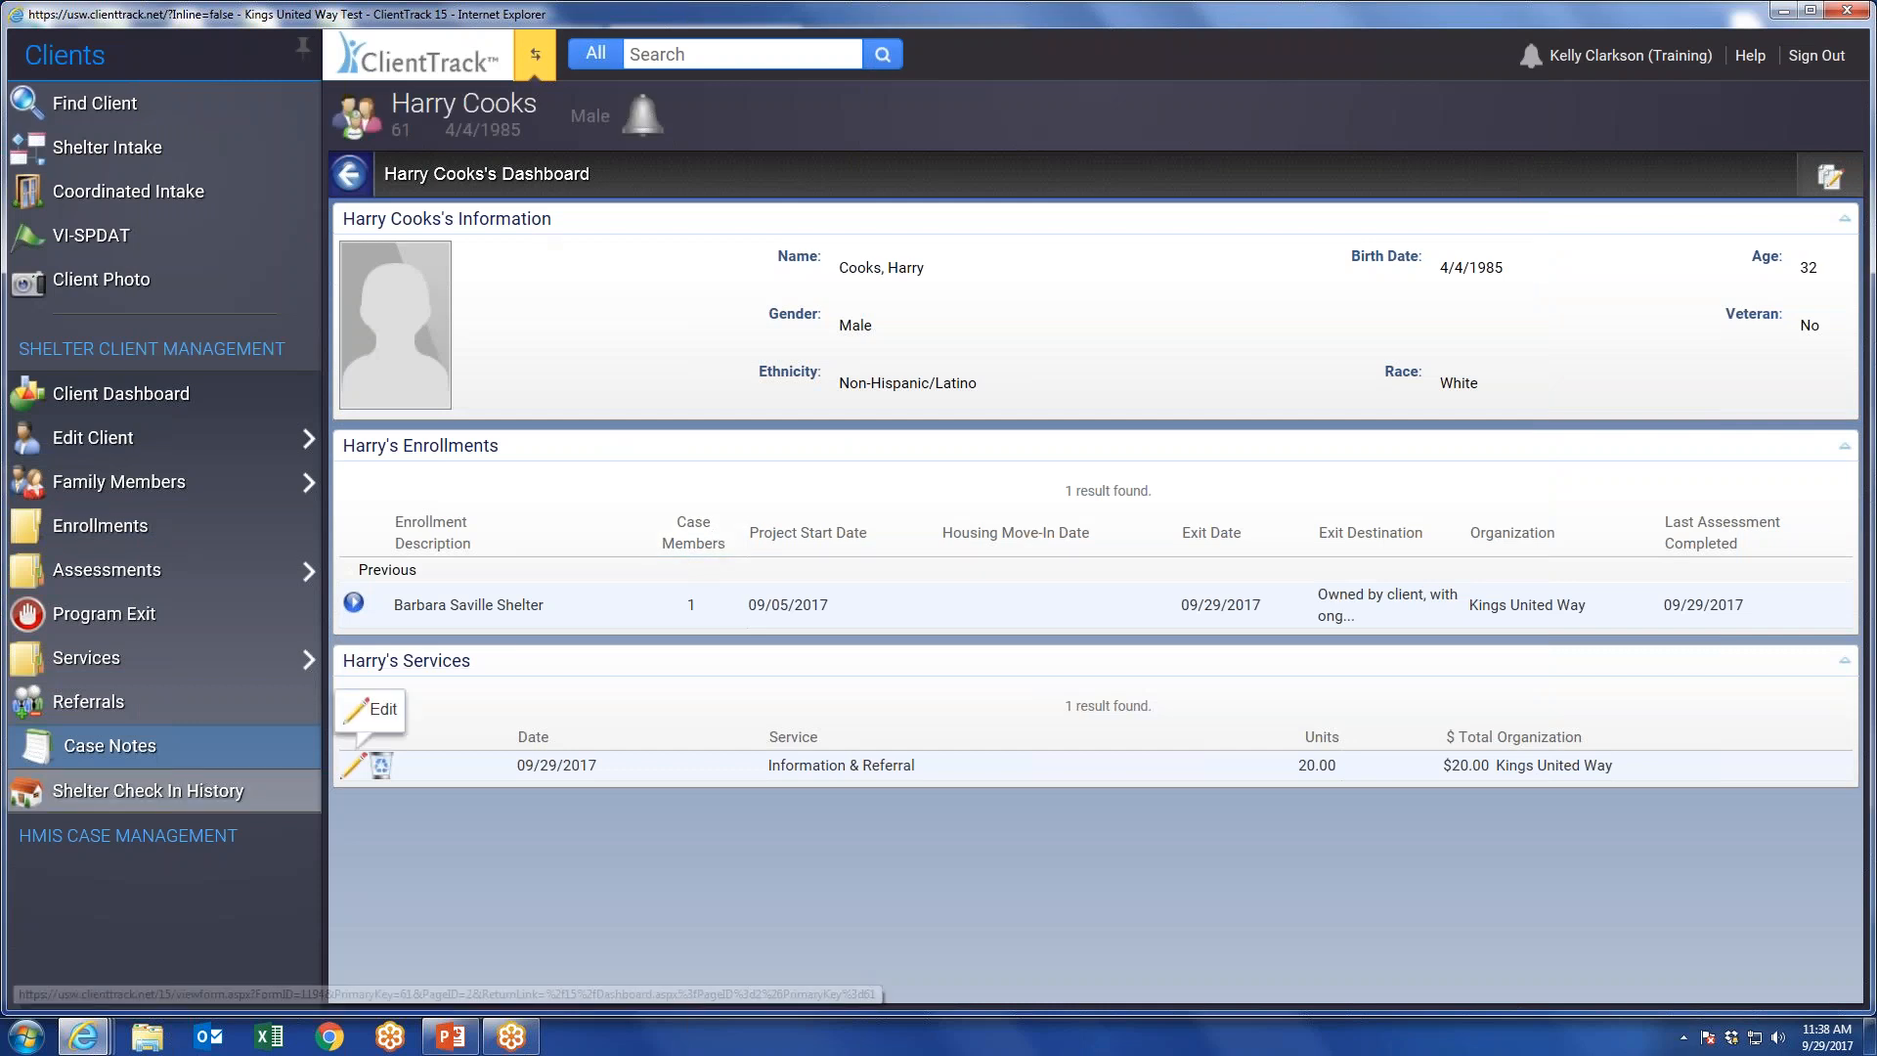
Switch to the Shelter workspace, search for housing facilities without filters and open Test Facility.
{"action": "left_click", "coordinate": [534, 55]}
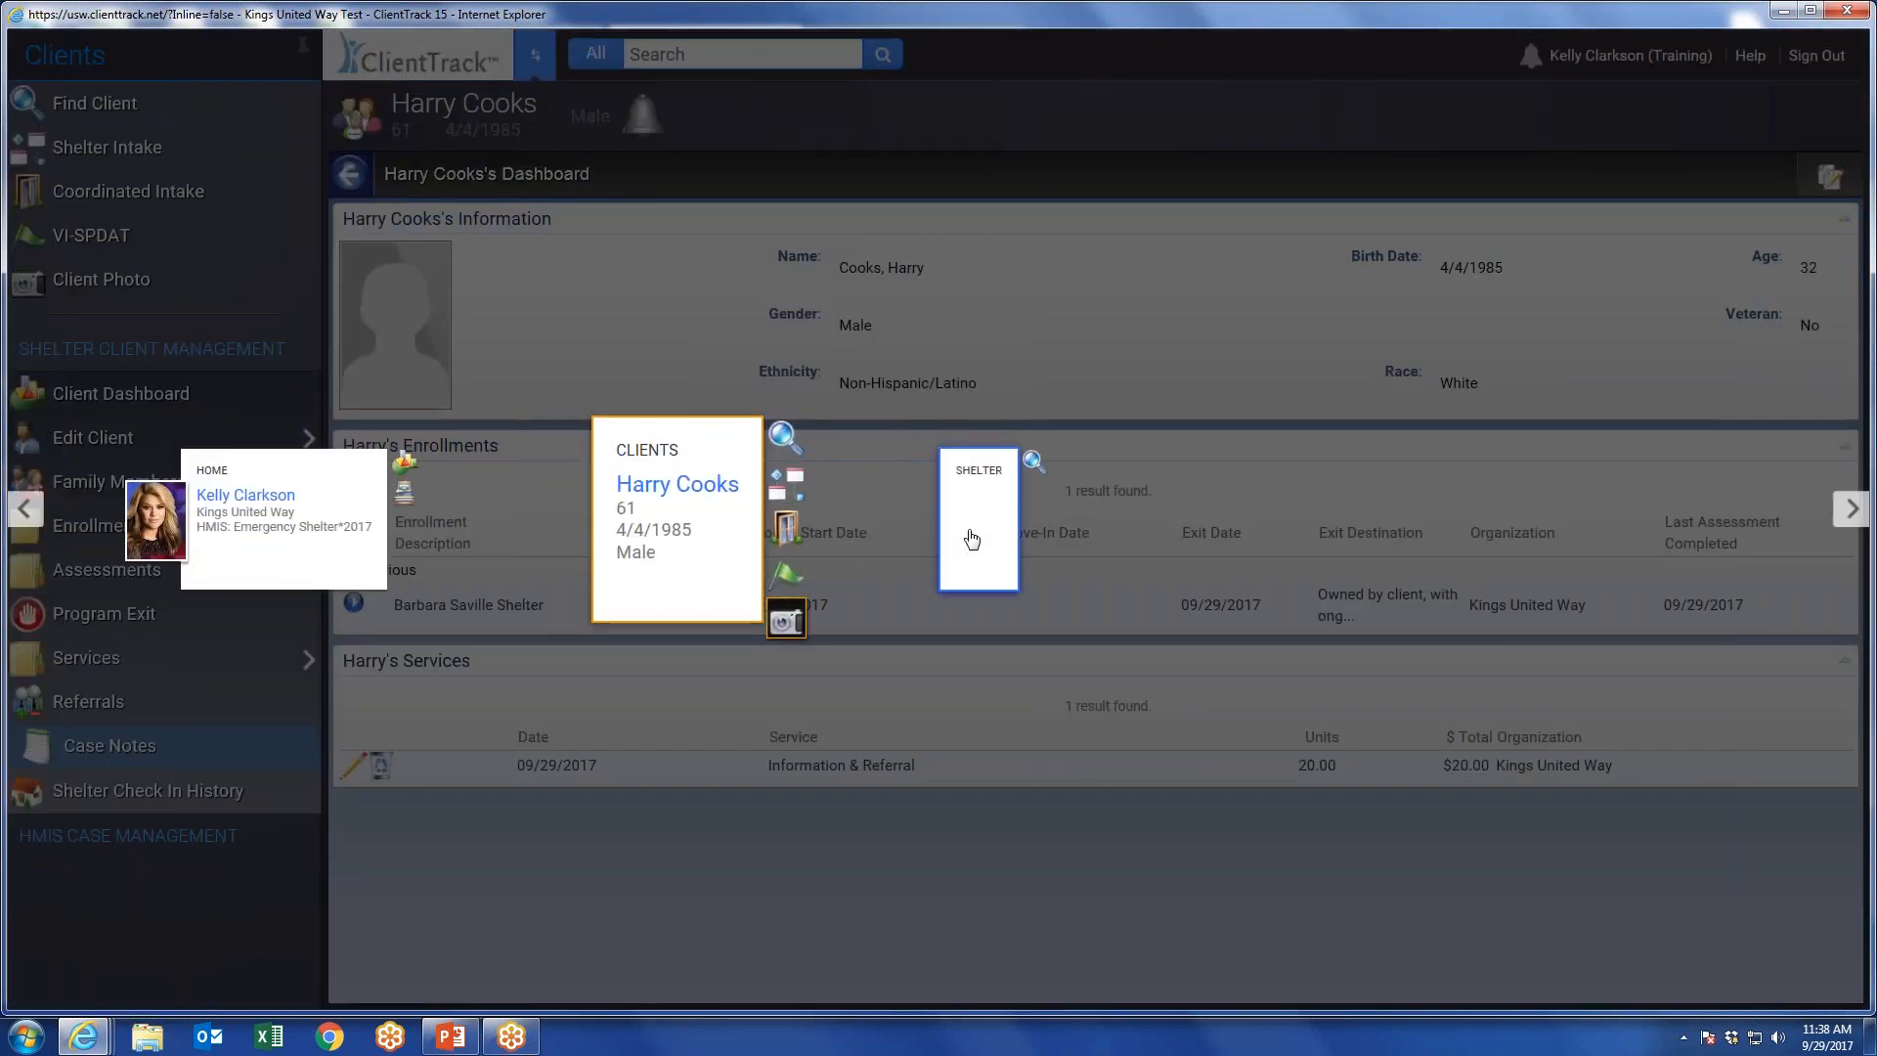
{"action": "left_click", "coordinate": [967, 532]}
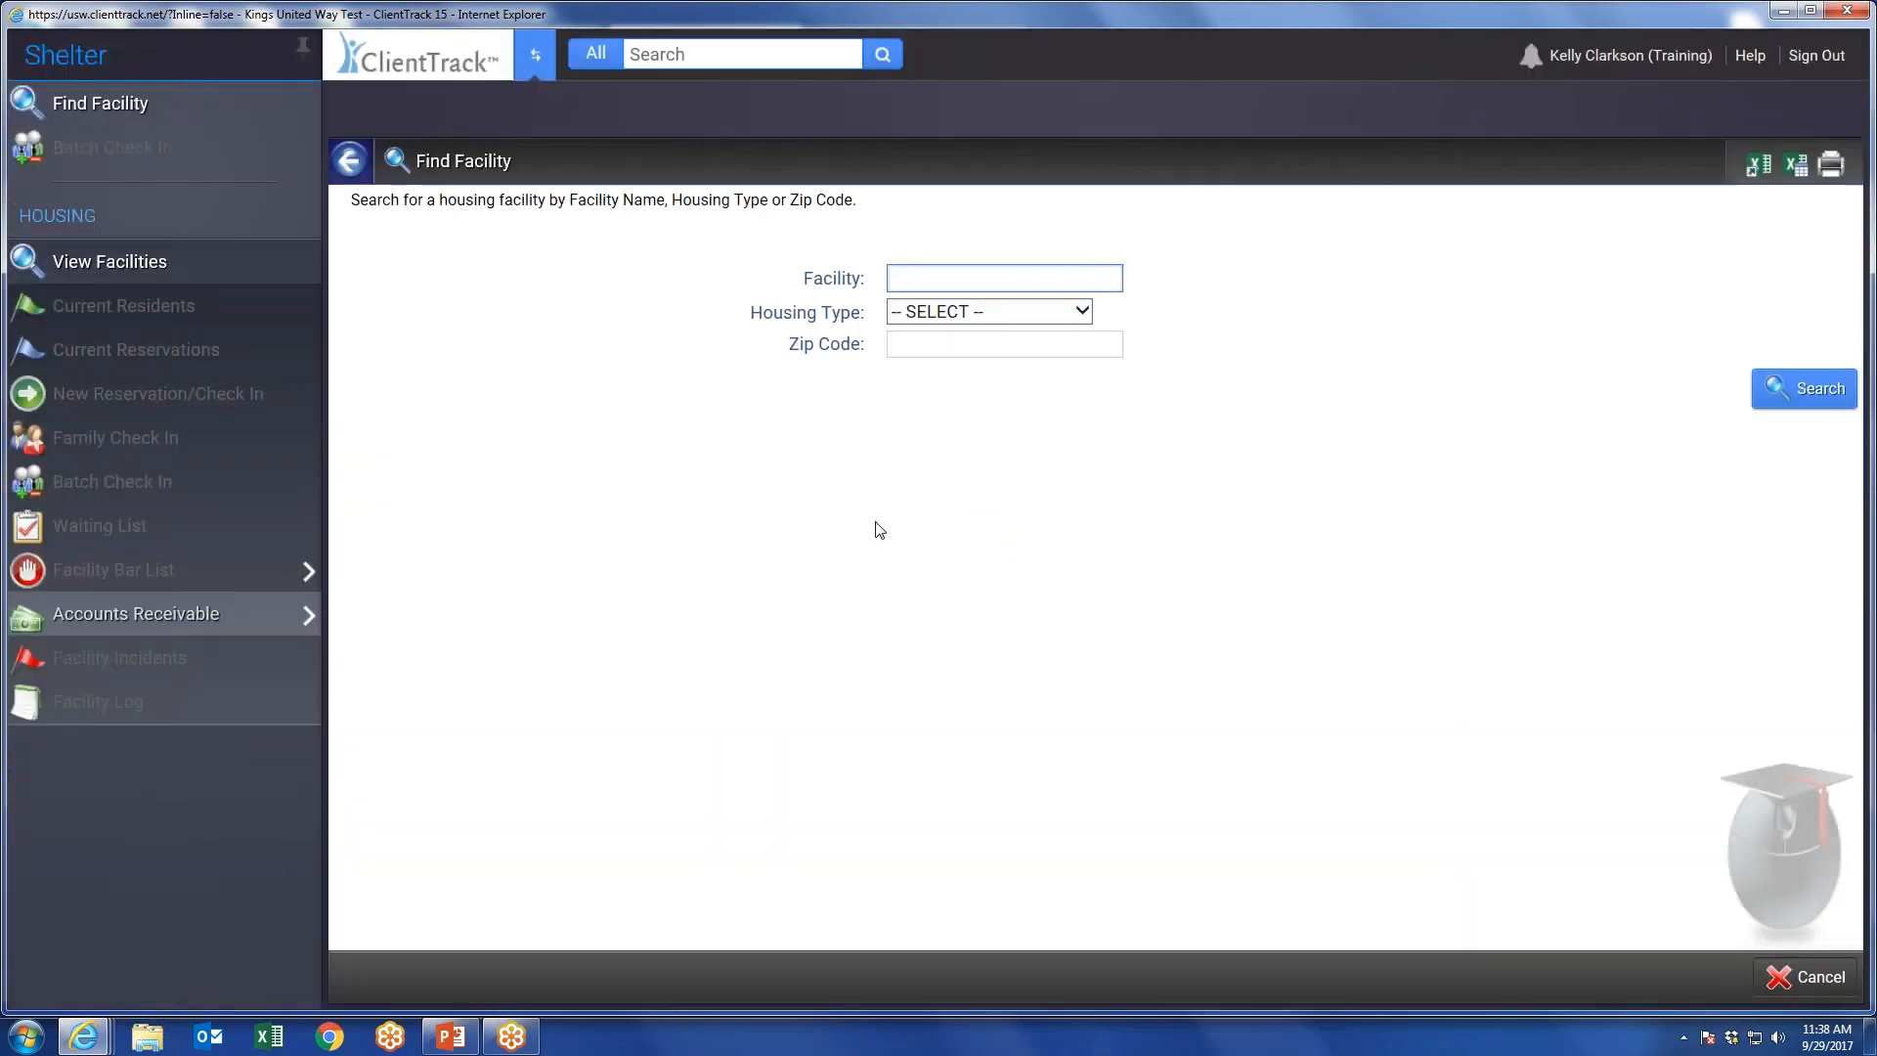
{"action": "left_click", "coordinate": [1803, 389]}
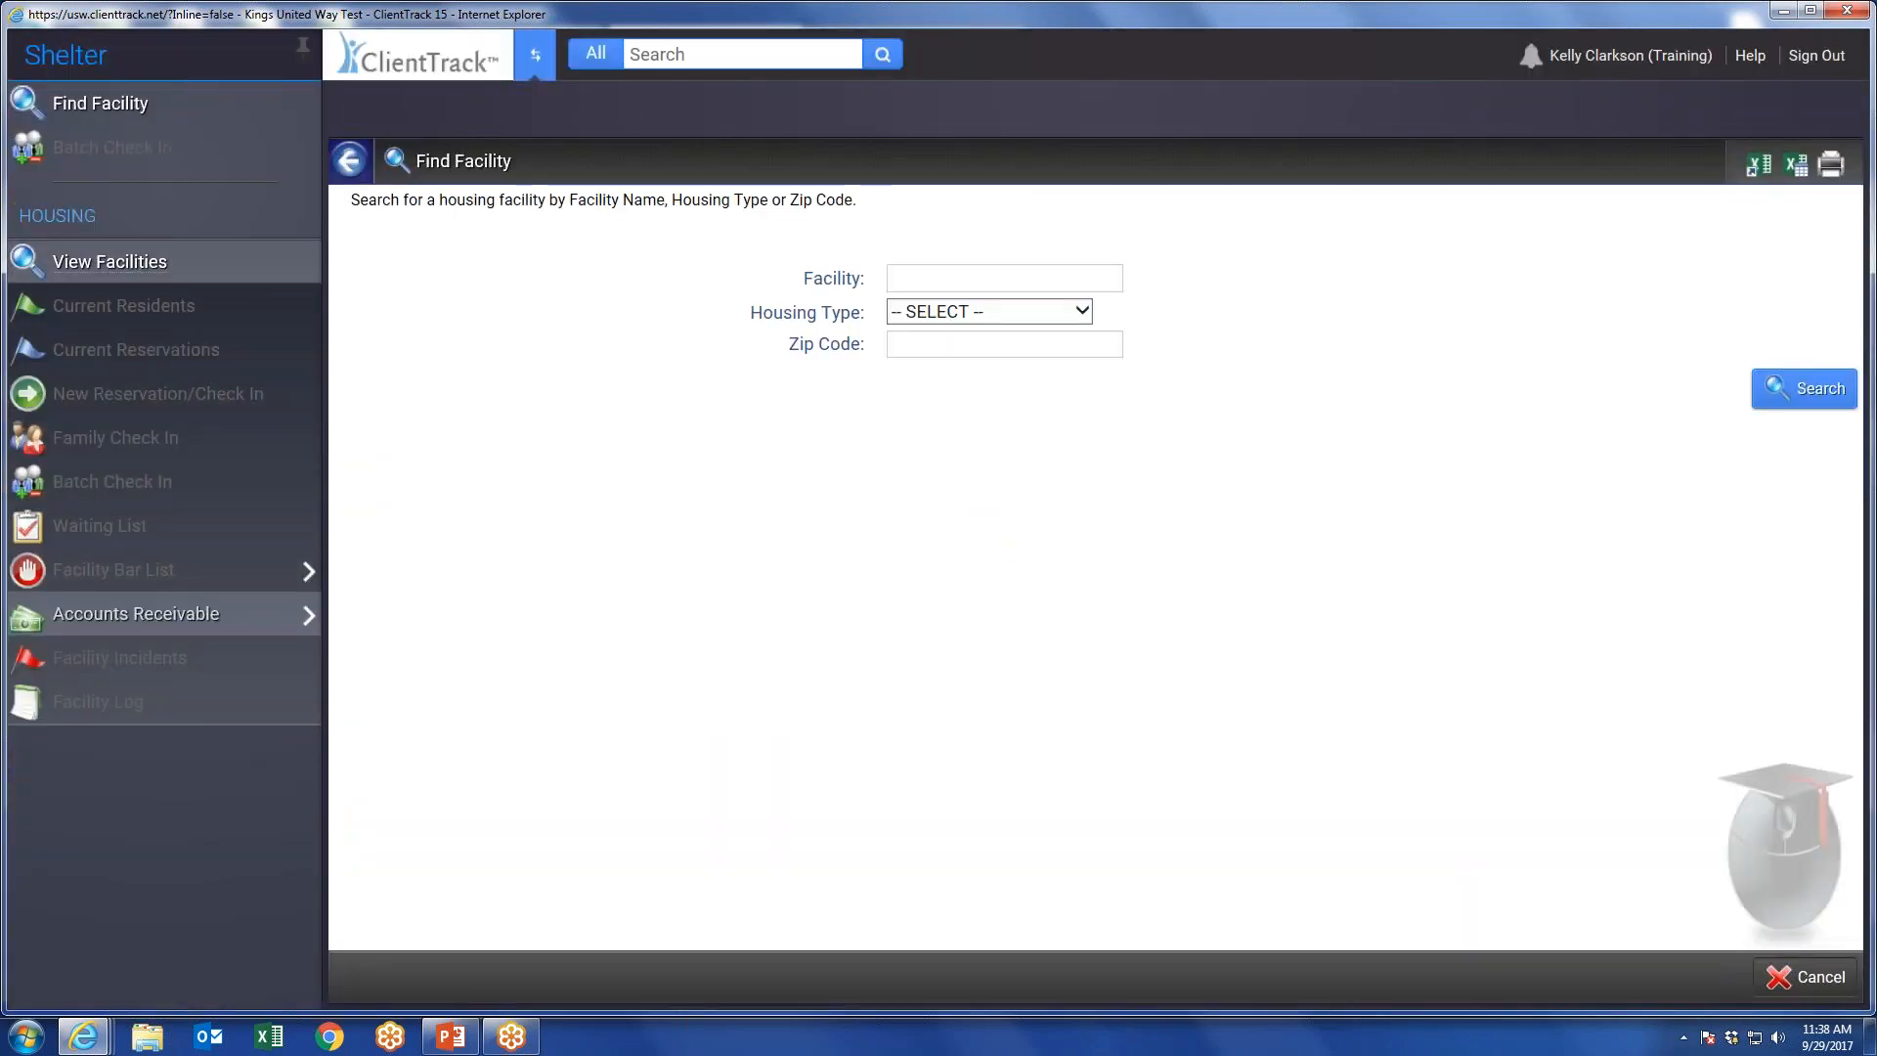
{"action": "left_click", "coordinate": [451, 322]}
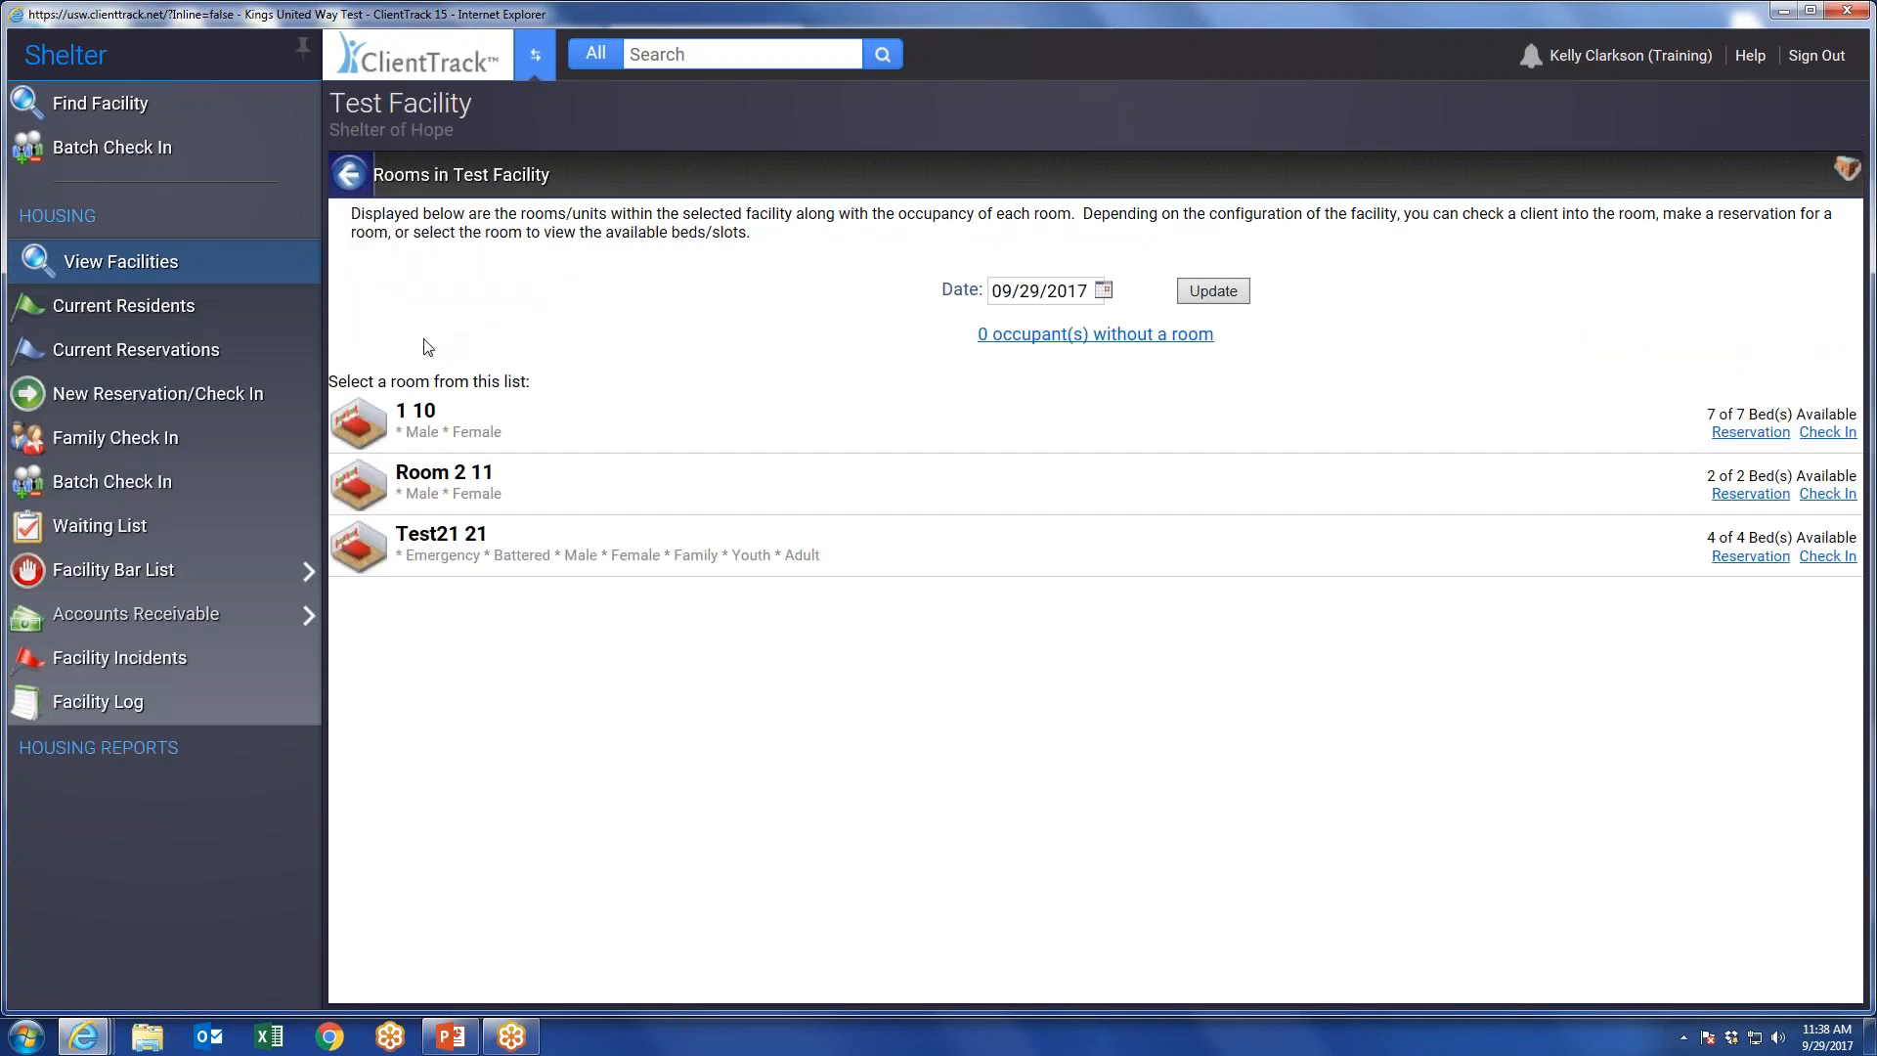
Start a Batch Check In for Test Facility and load a client by entering the client ID.
{"action": "left_click", "coordinate": [114, 153]}
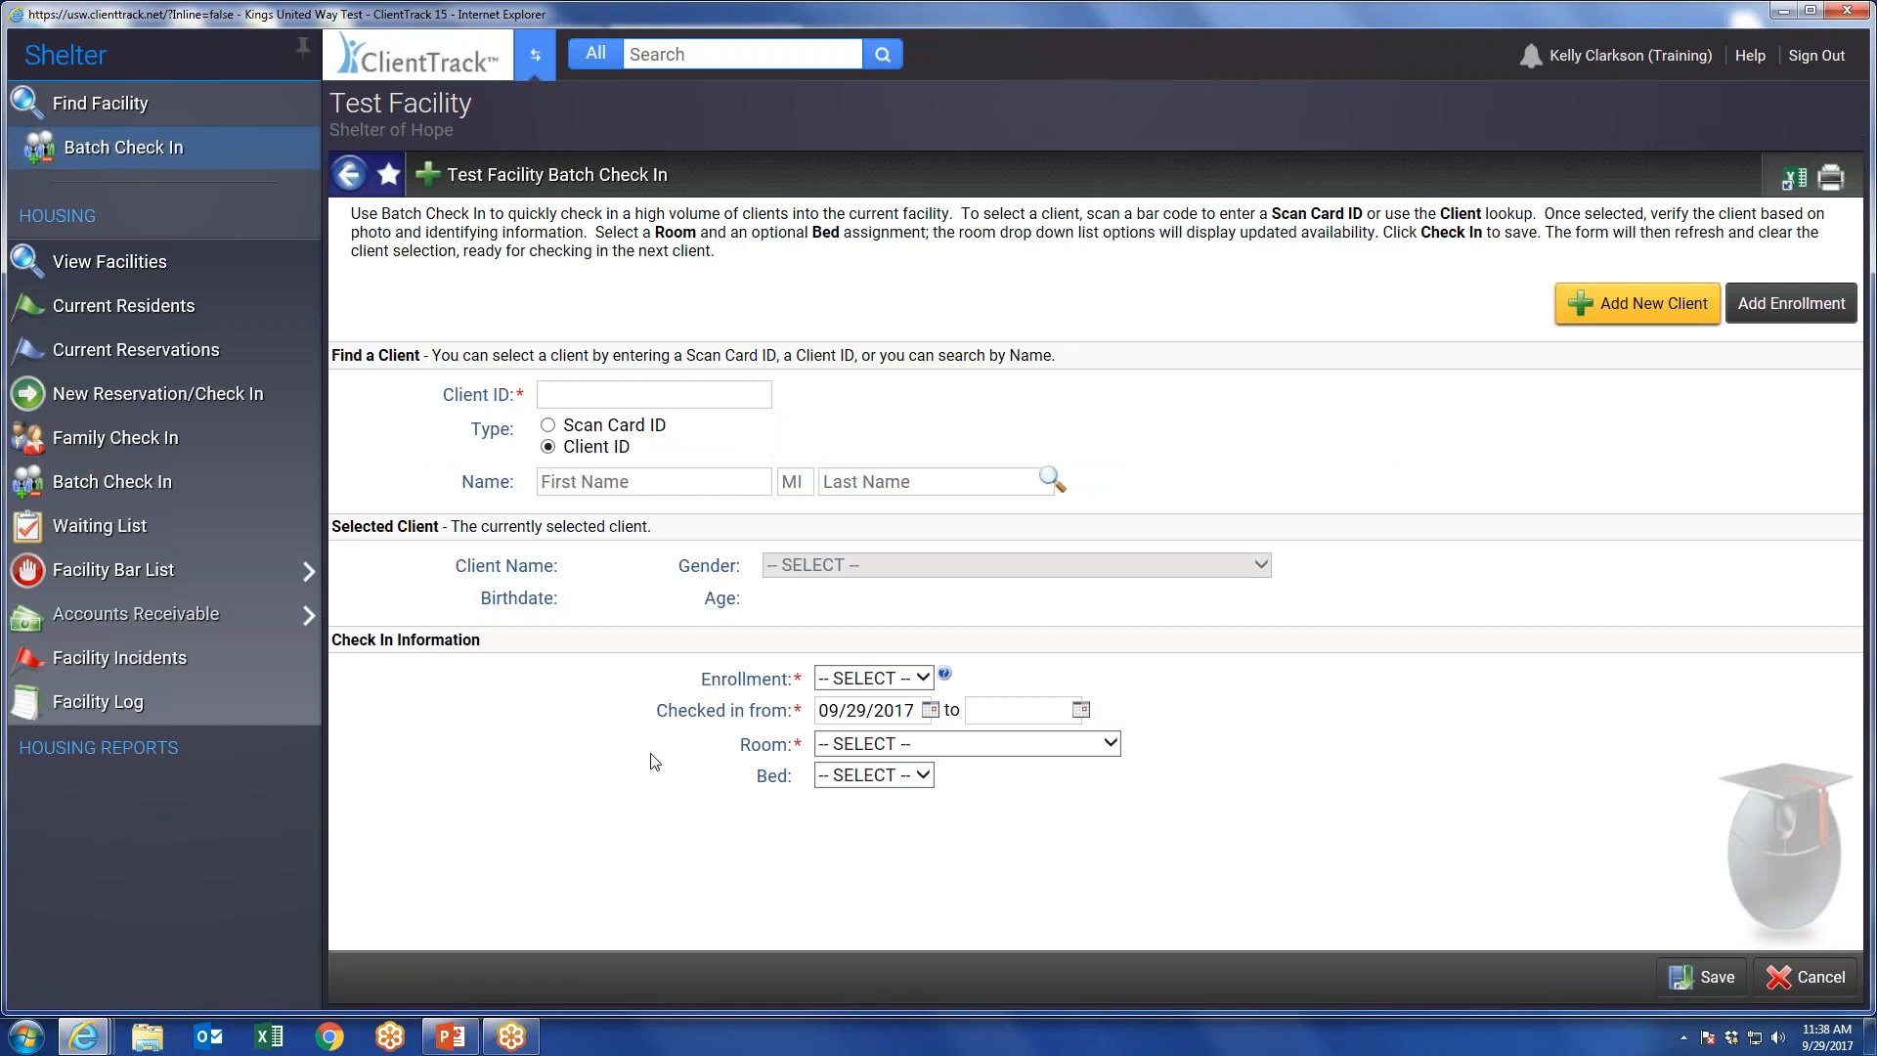
{"action": "left_click", "coordinate": [563, 393]}
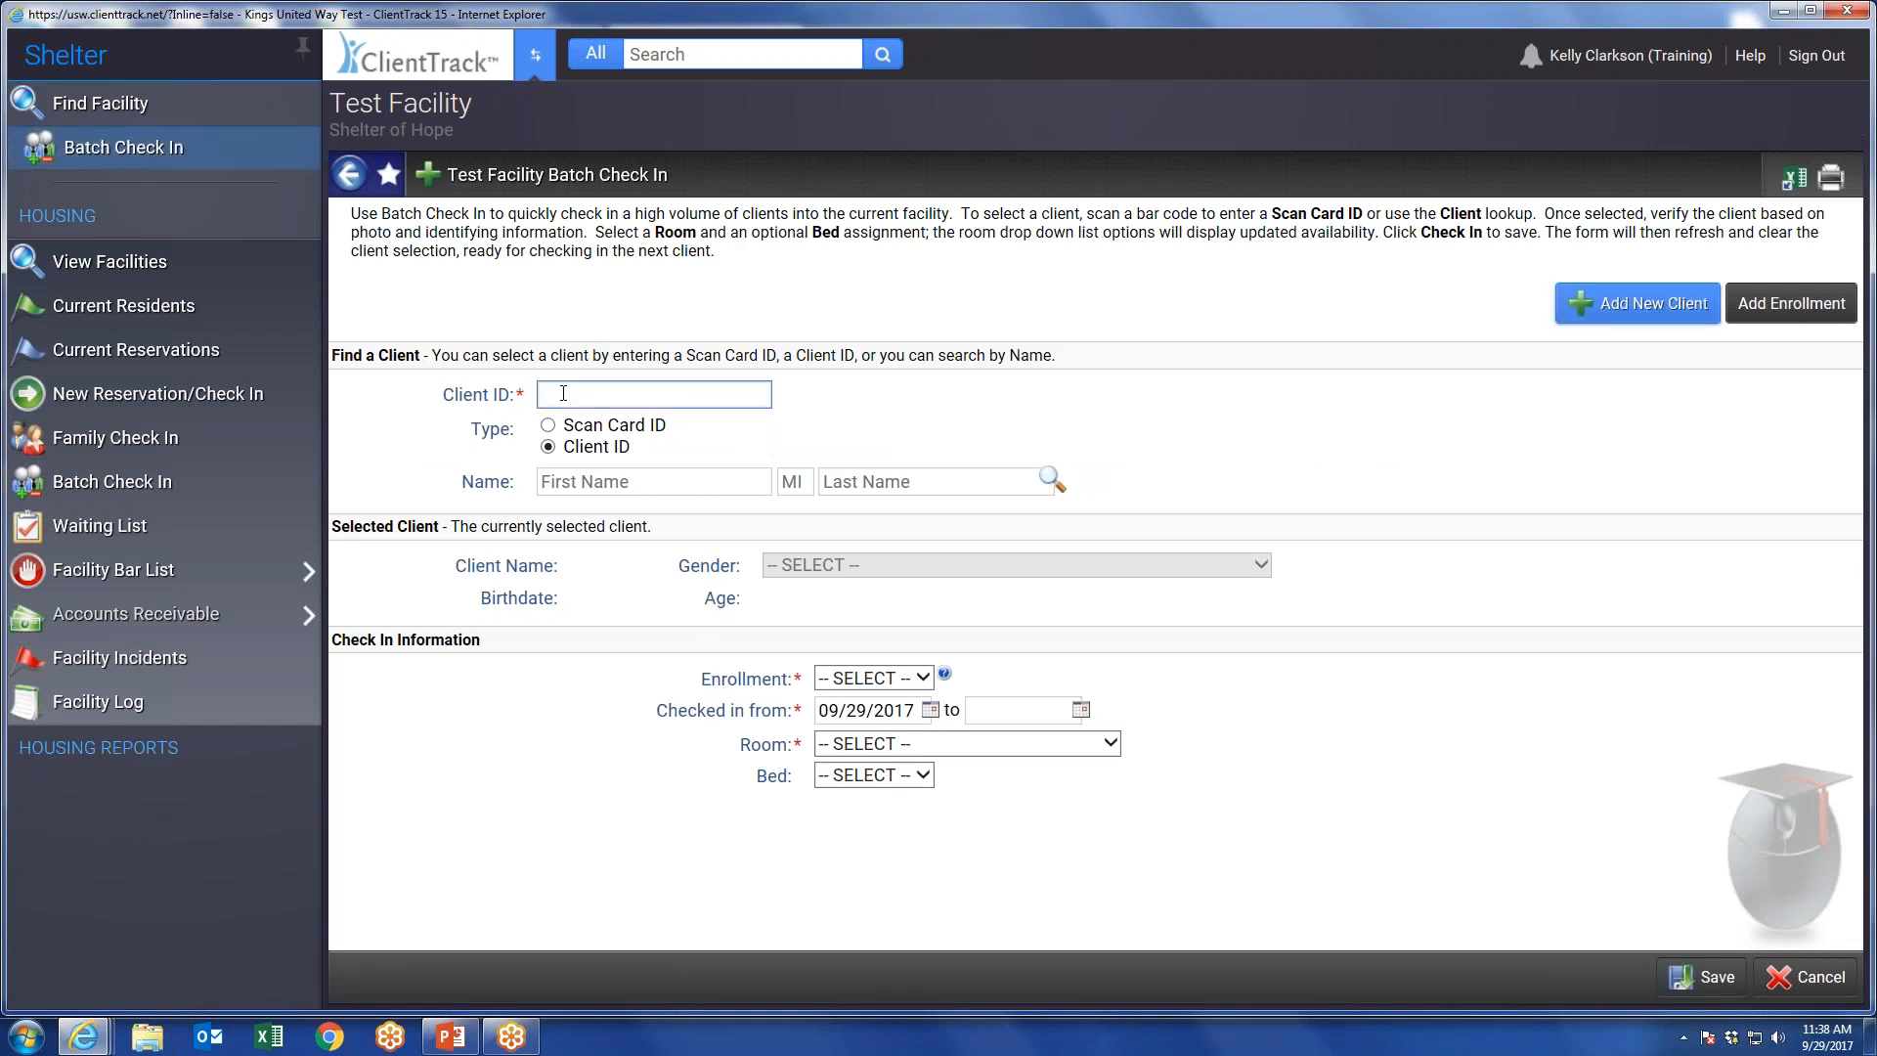
{"action": "key", "text": "Tab"}
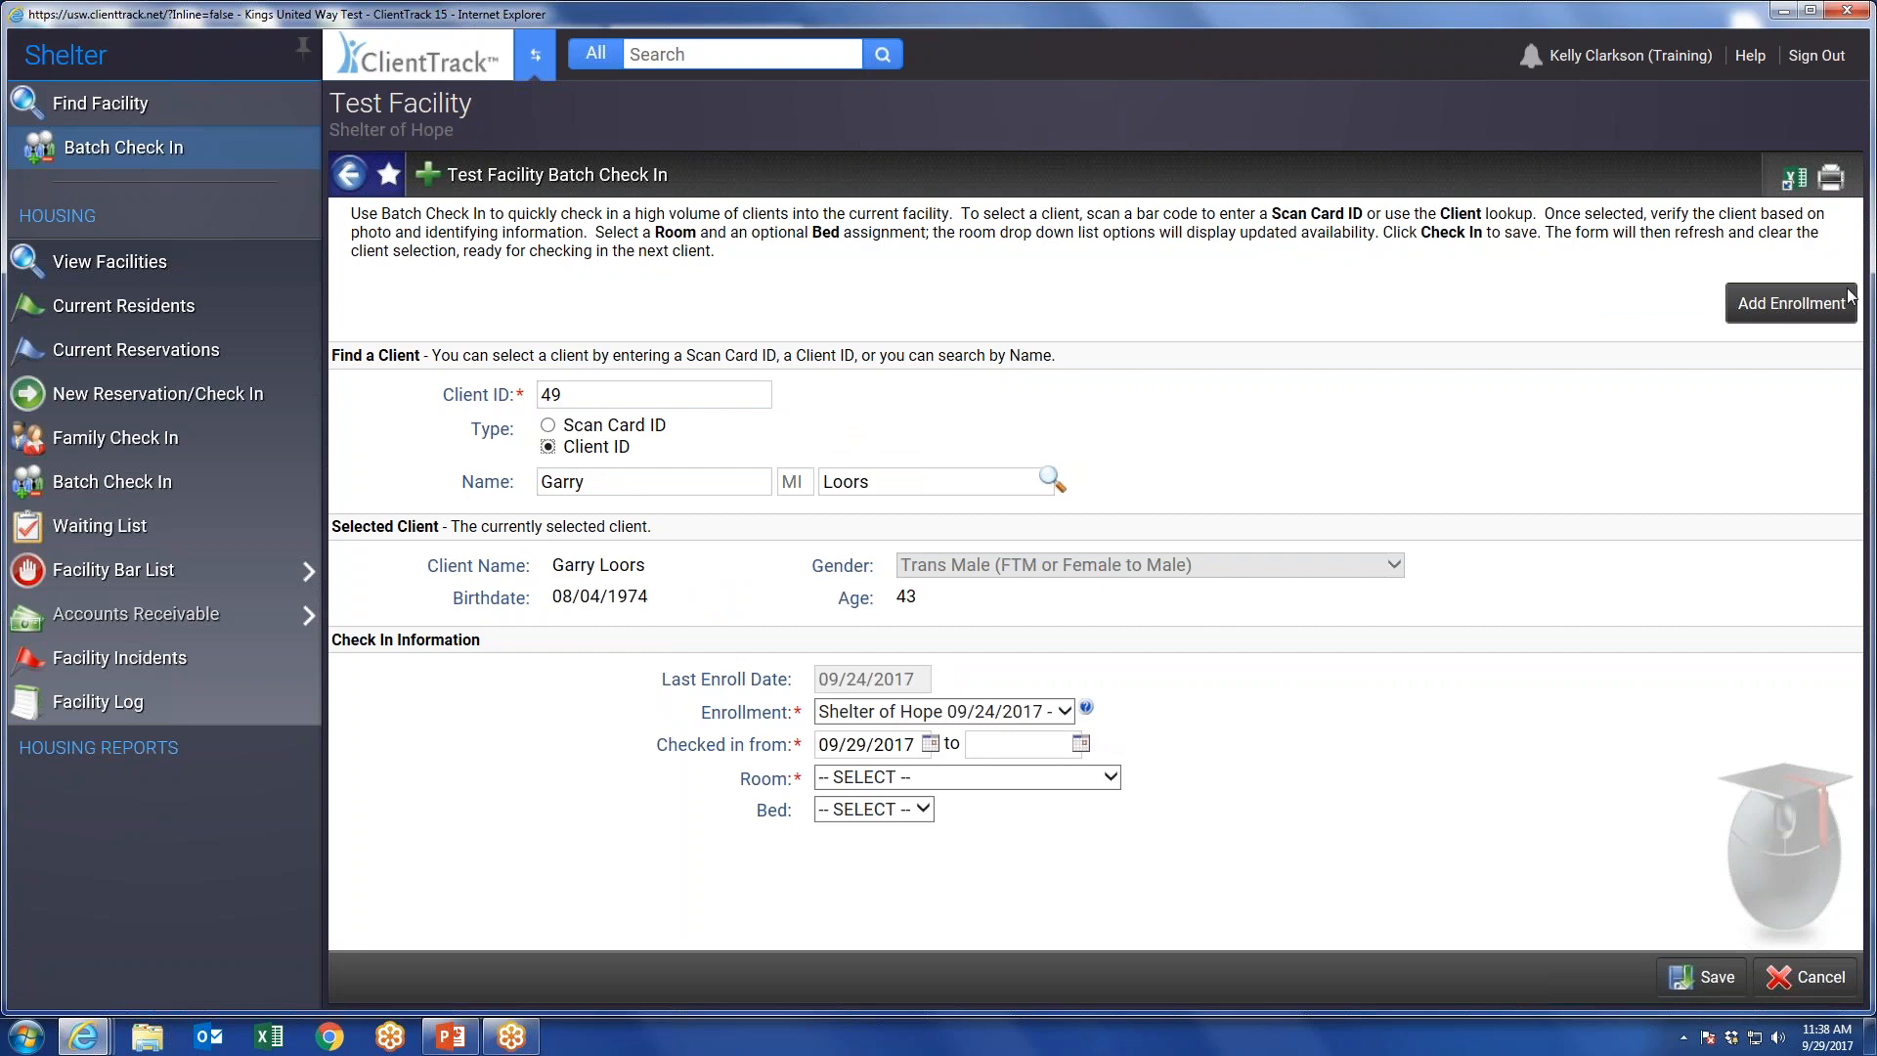
{"action": "left_click", "coordinate": [1796, 303]}
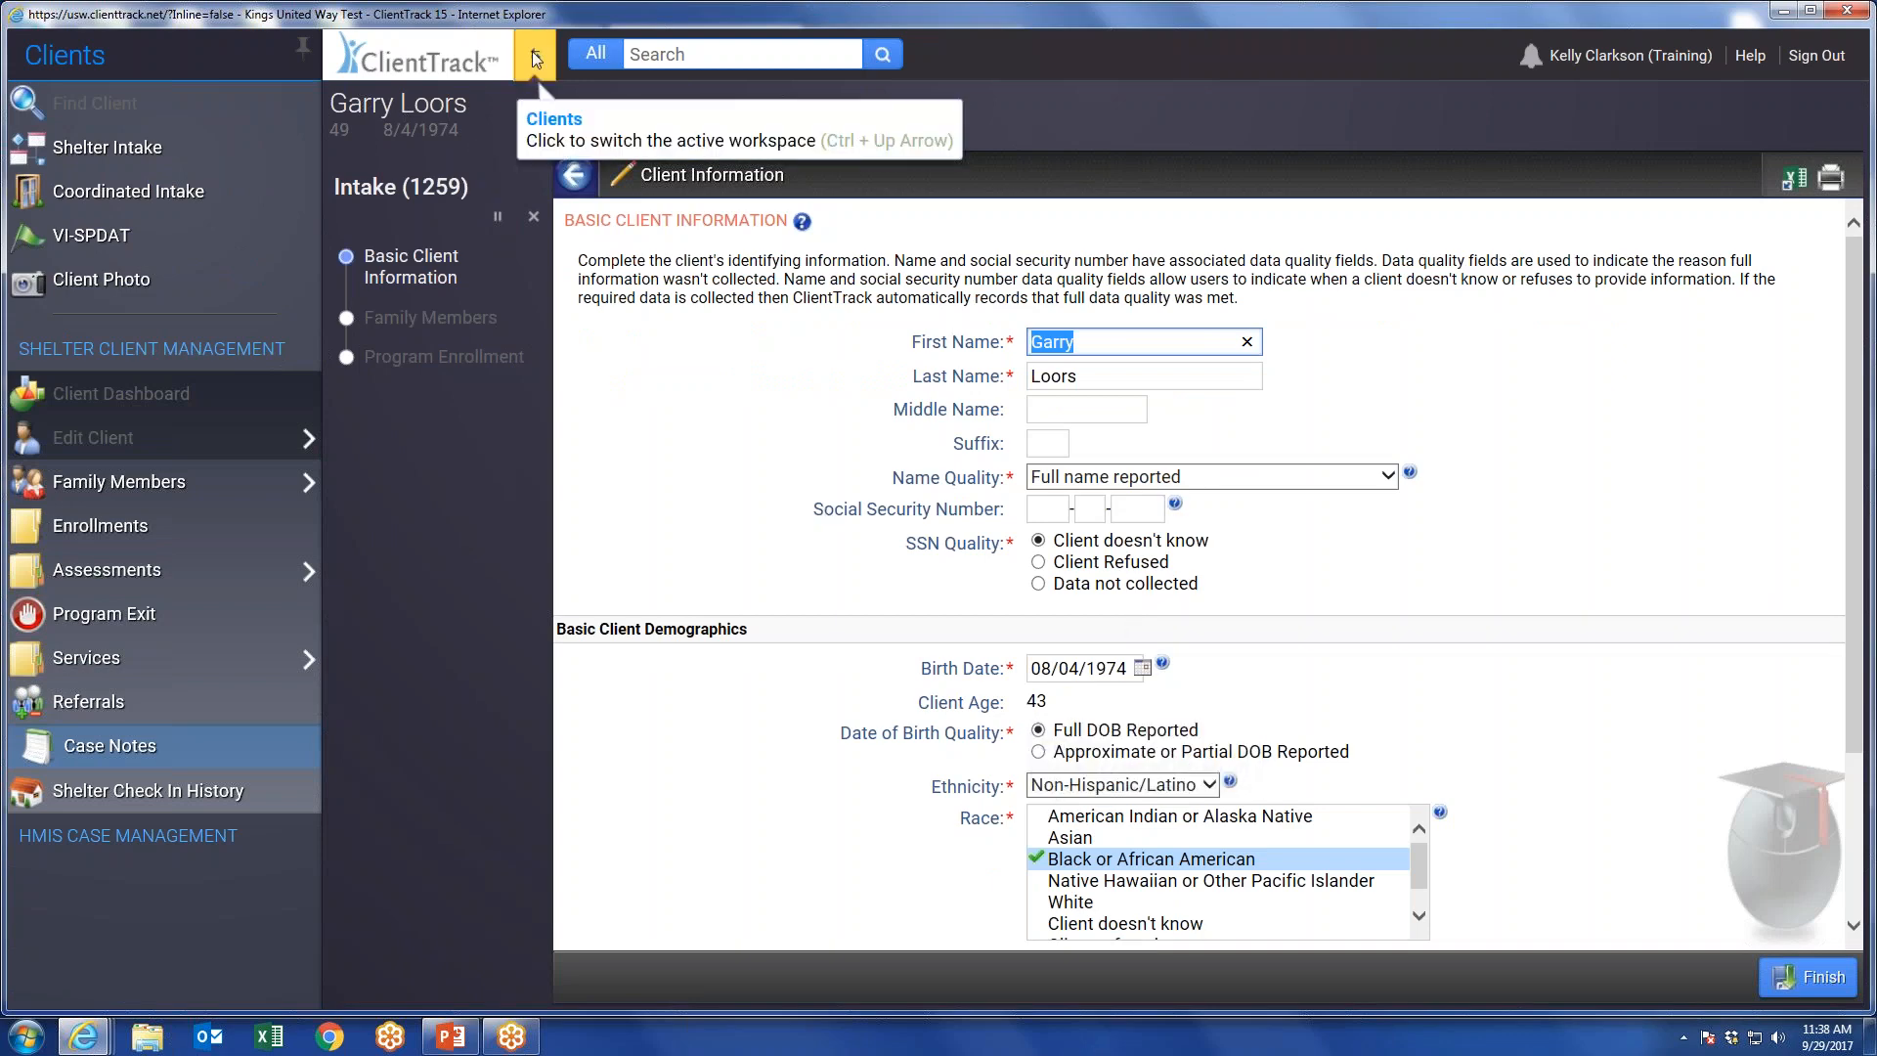
{"action": "left_click", "coordinate": [538, 230]}
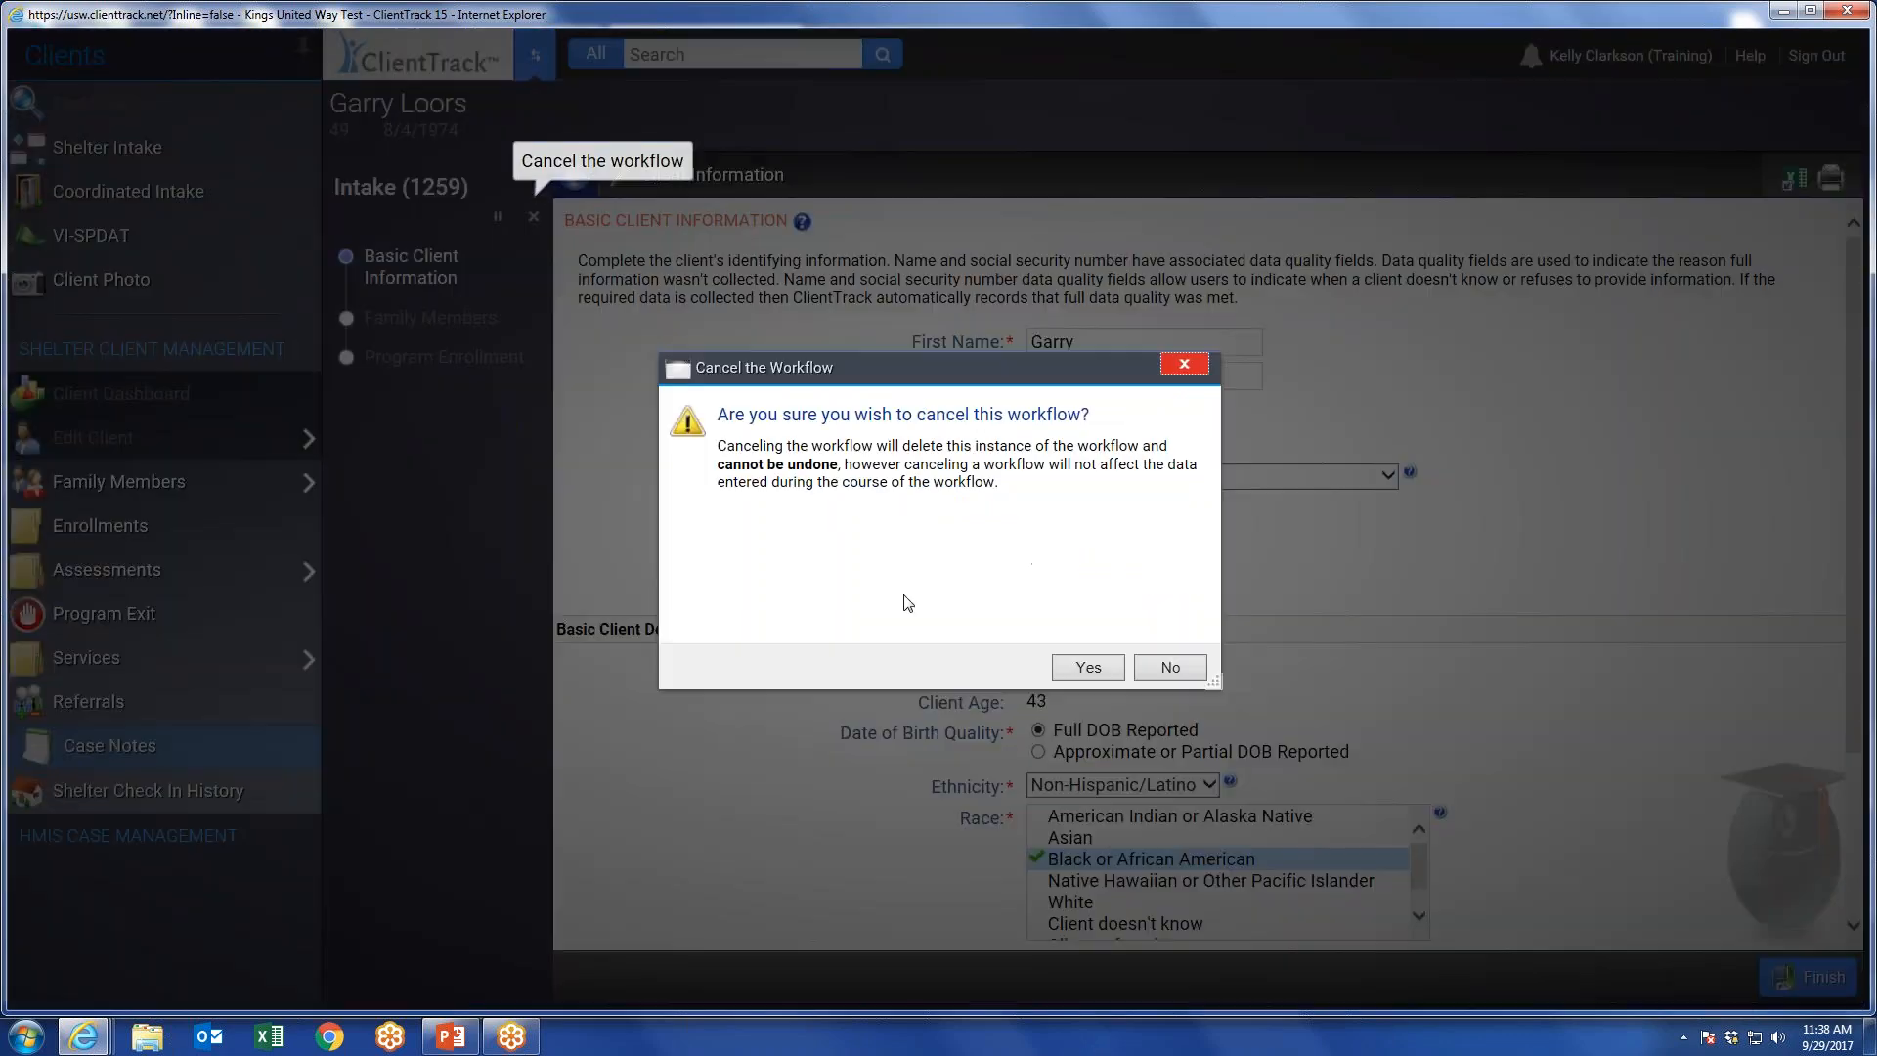
{"action": "left_click", "coordinate": [1112, 617]}
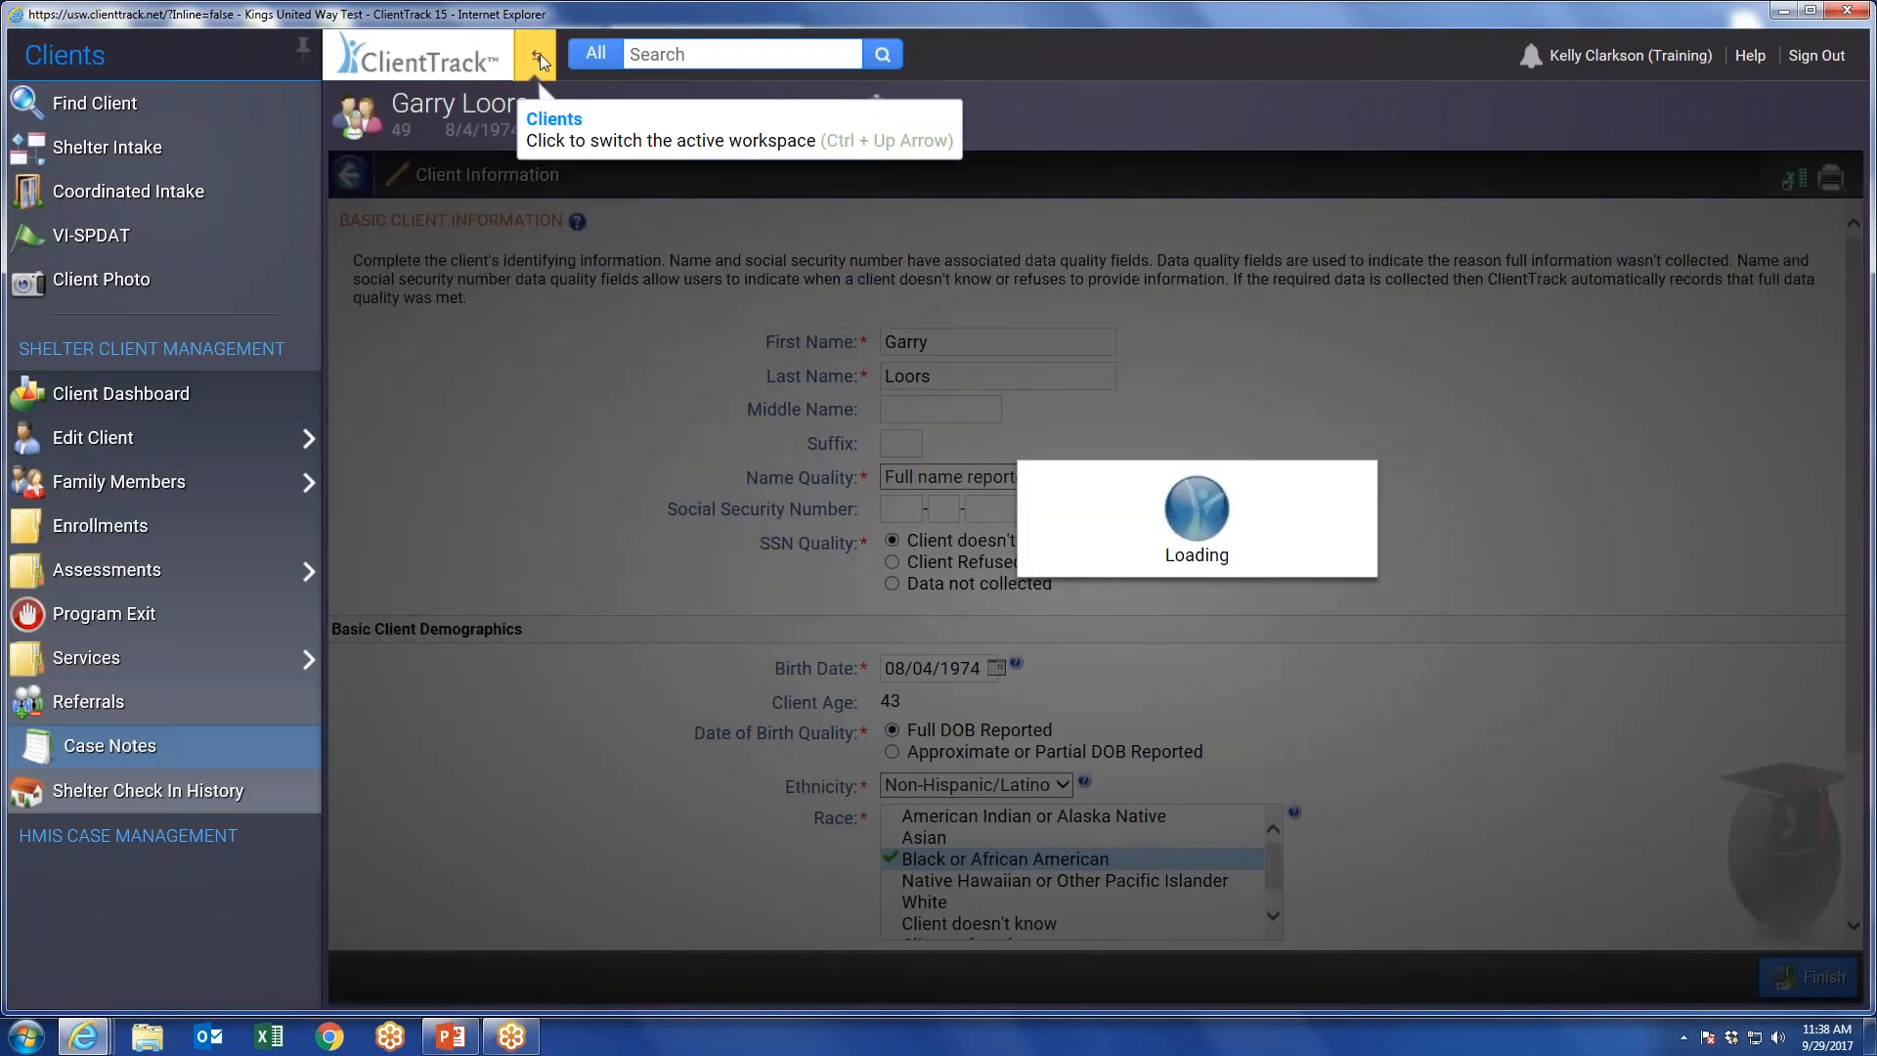
{"action": "left_click", "coordinate": [538, 55]}
{"action": "left_click", "coordinate": [1182, 548]}
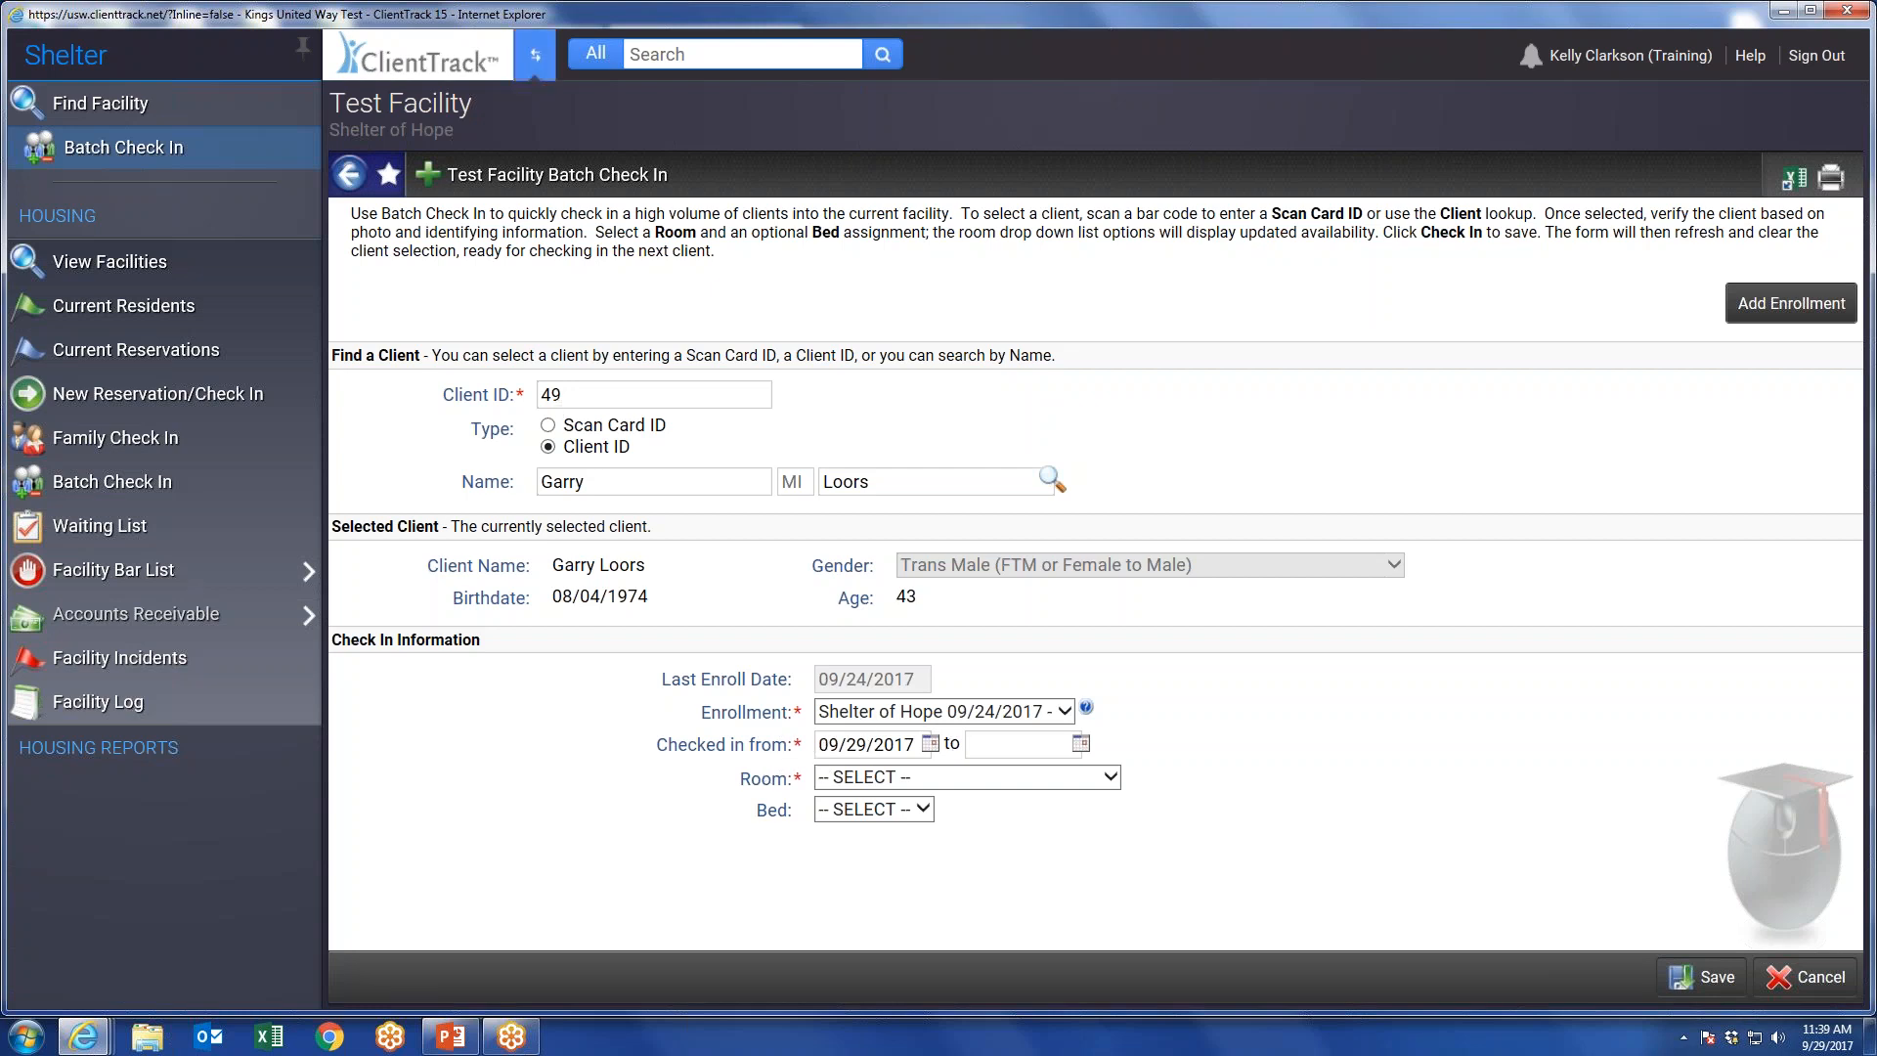
Set the client's check-in period from 09/01/2017 to 09/30/2017.
{"action": "left_click", "coordinate": [929, 743]}
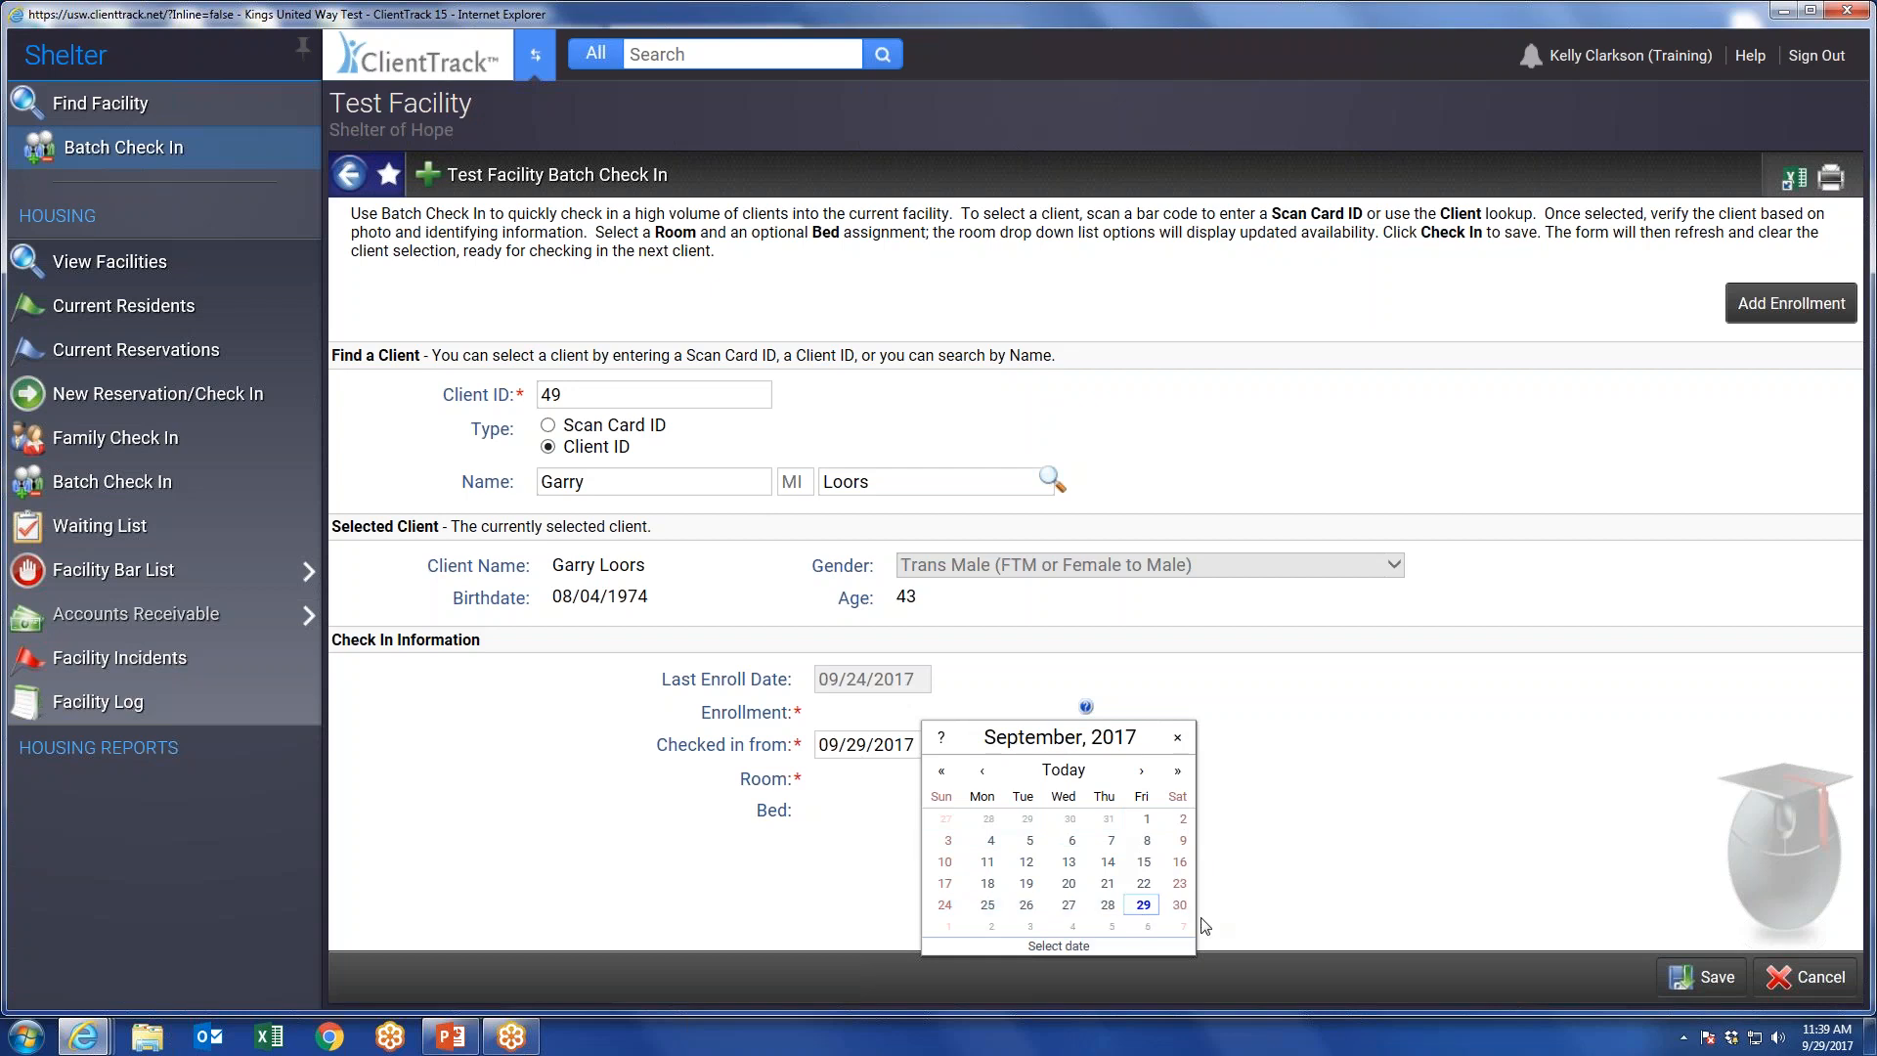
{"action": "left_click", "coordinate": [1146, 818]}
{"action": "left_click", "coordinate": [1086, 750]}
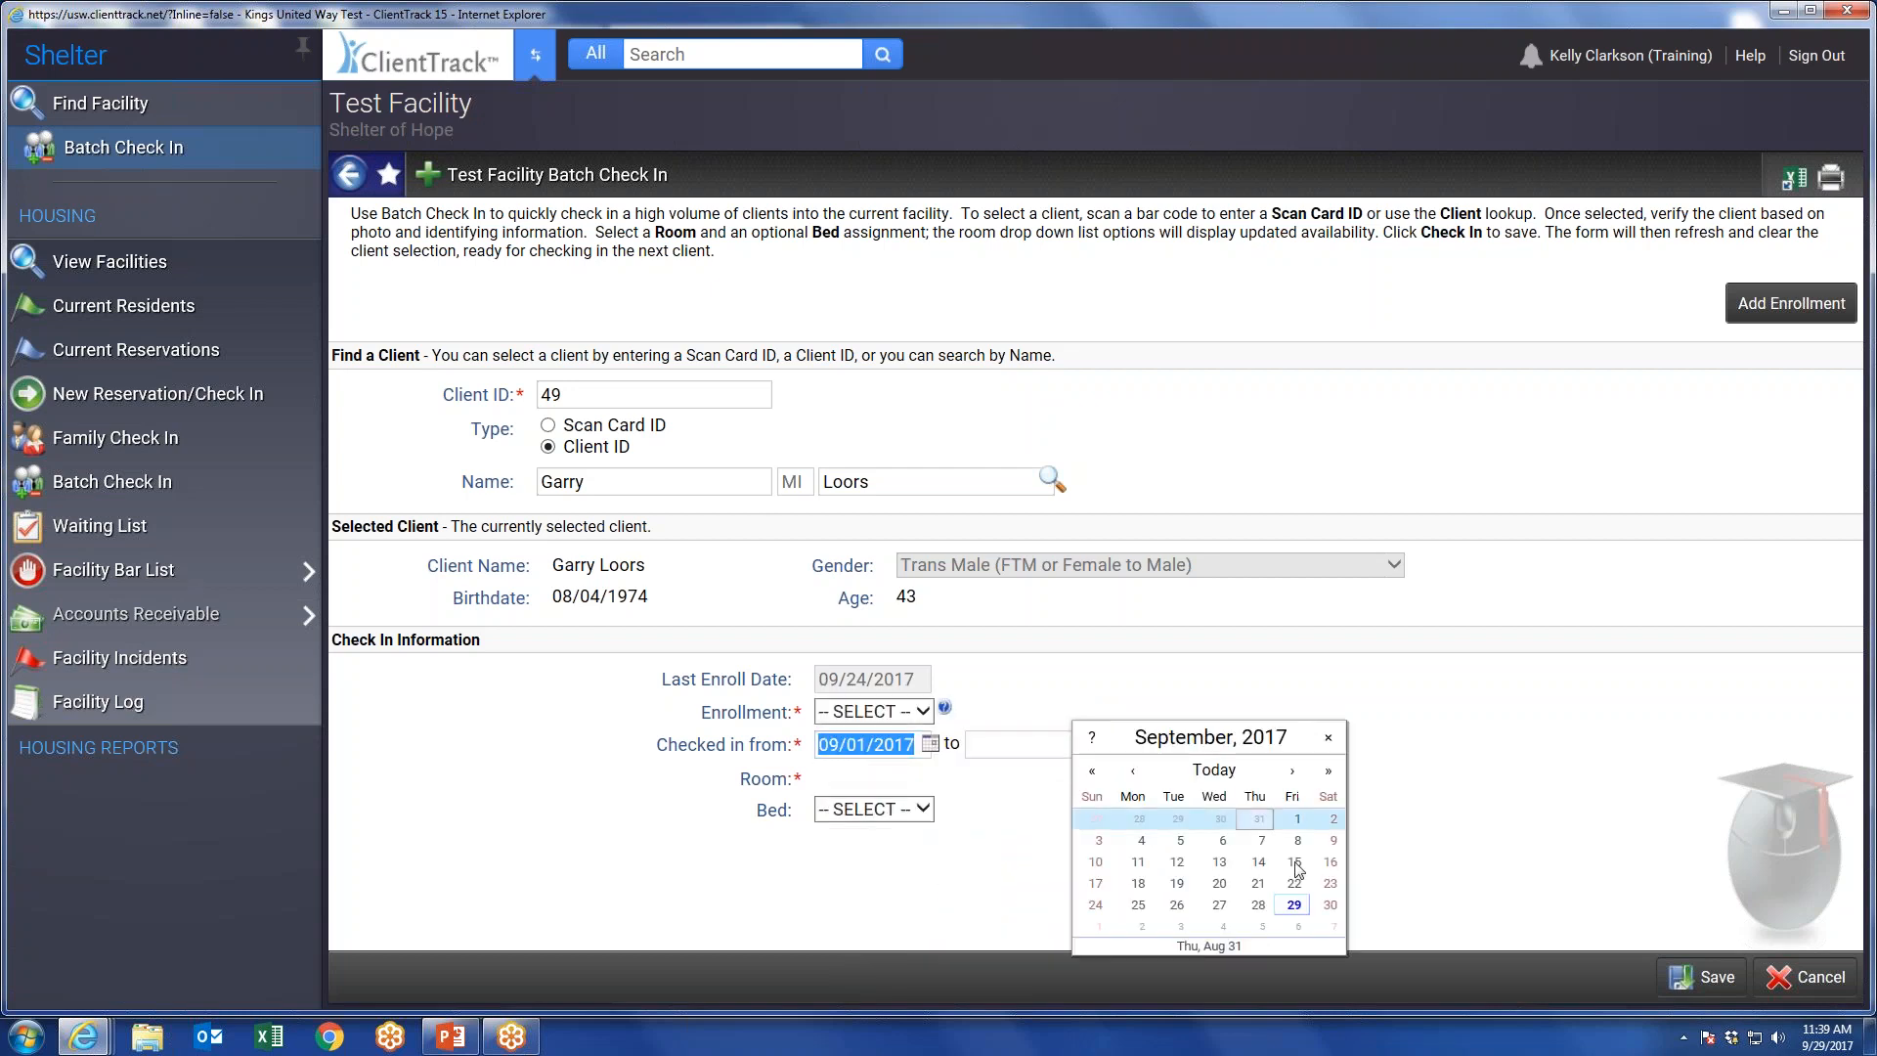
{"action": "left_click", "coordinate": [1326, 905]}
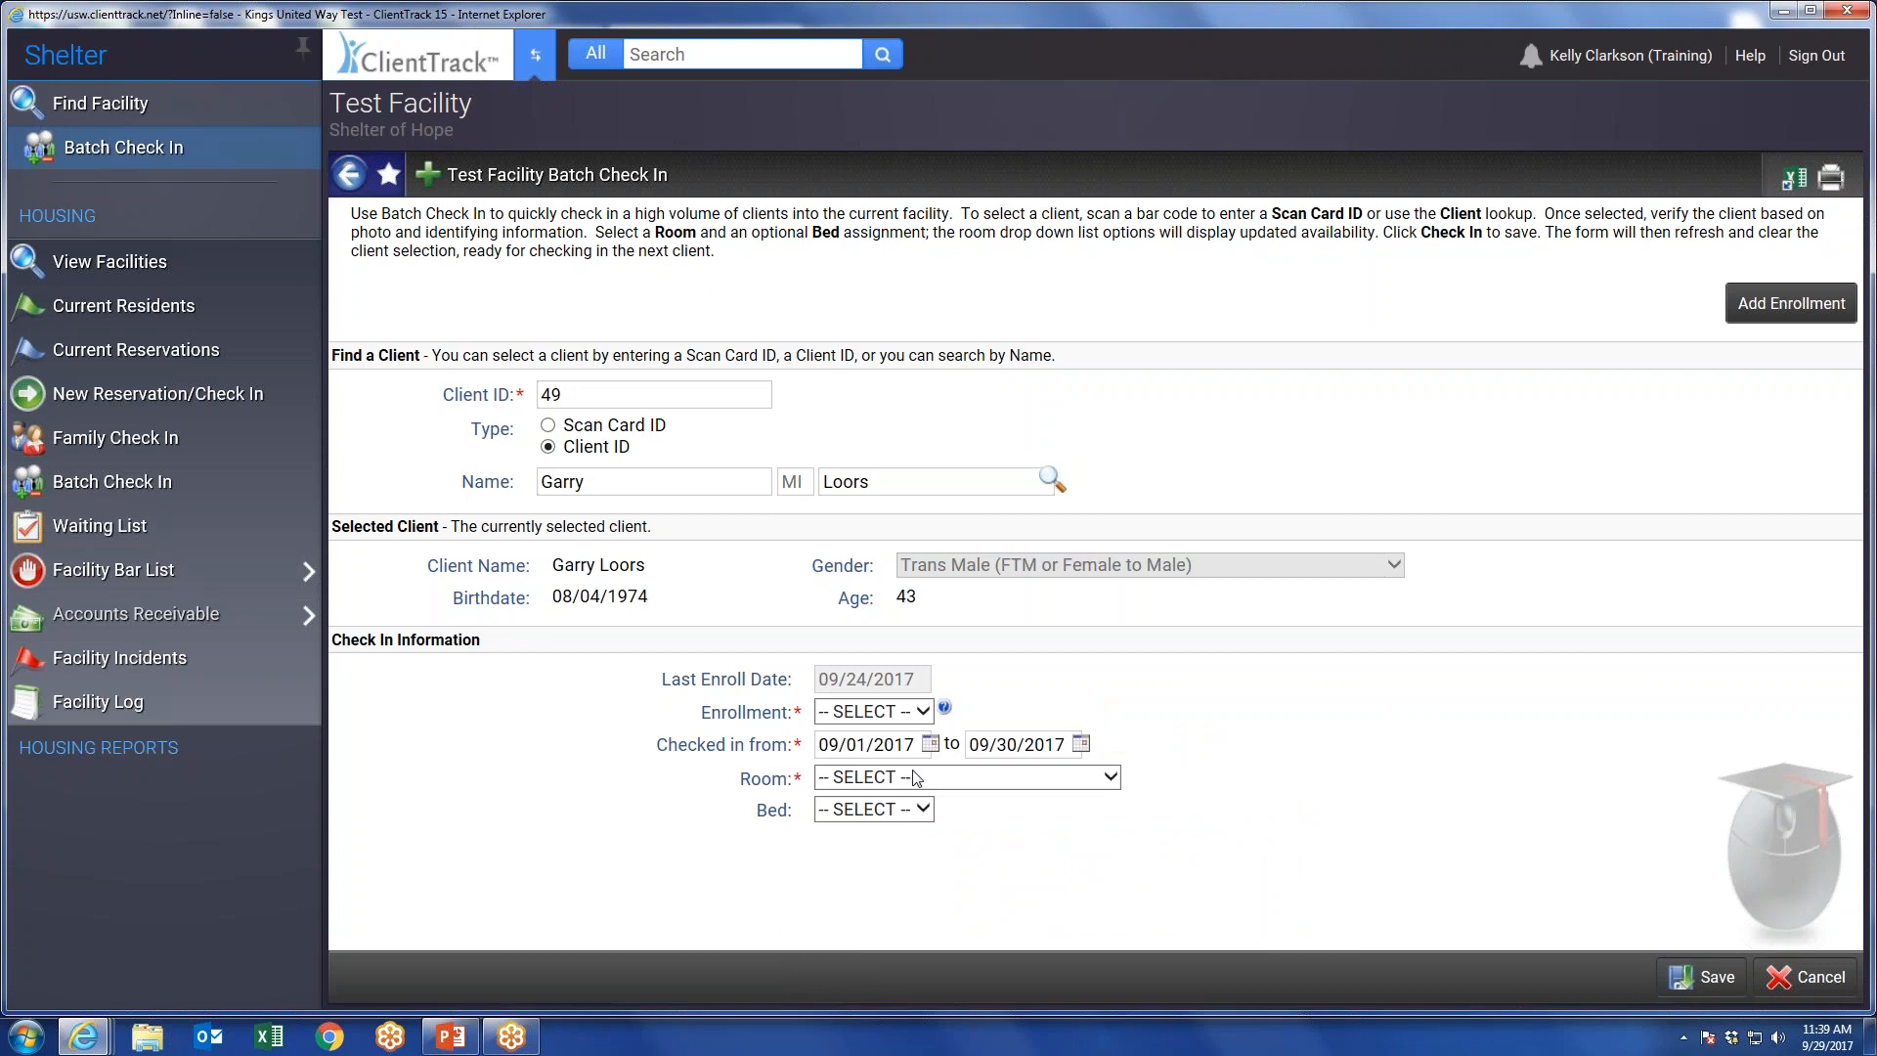
Change both the check-in and check-out dates to 09/28/2017 and try to select the Shelter of Hope enrollment.
{"action": "left_click", "coordinate": [930, 744]}
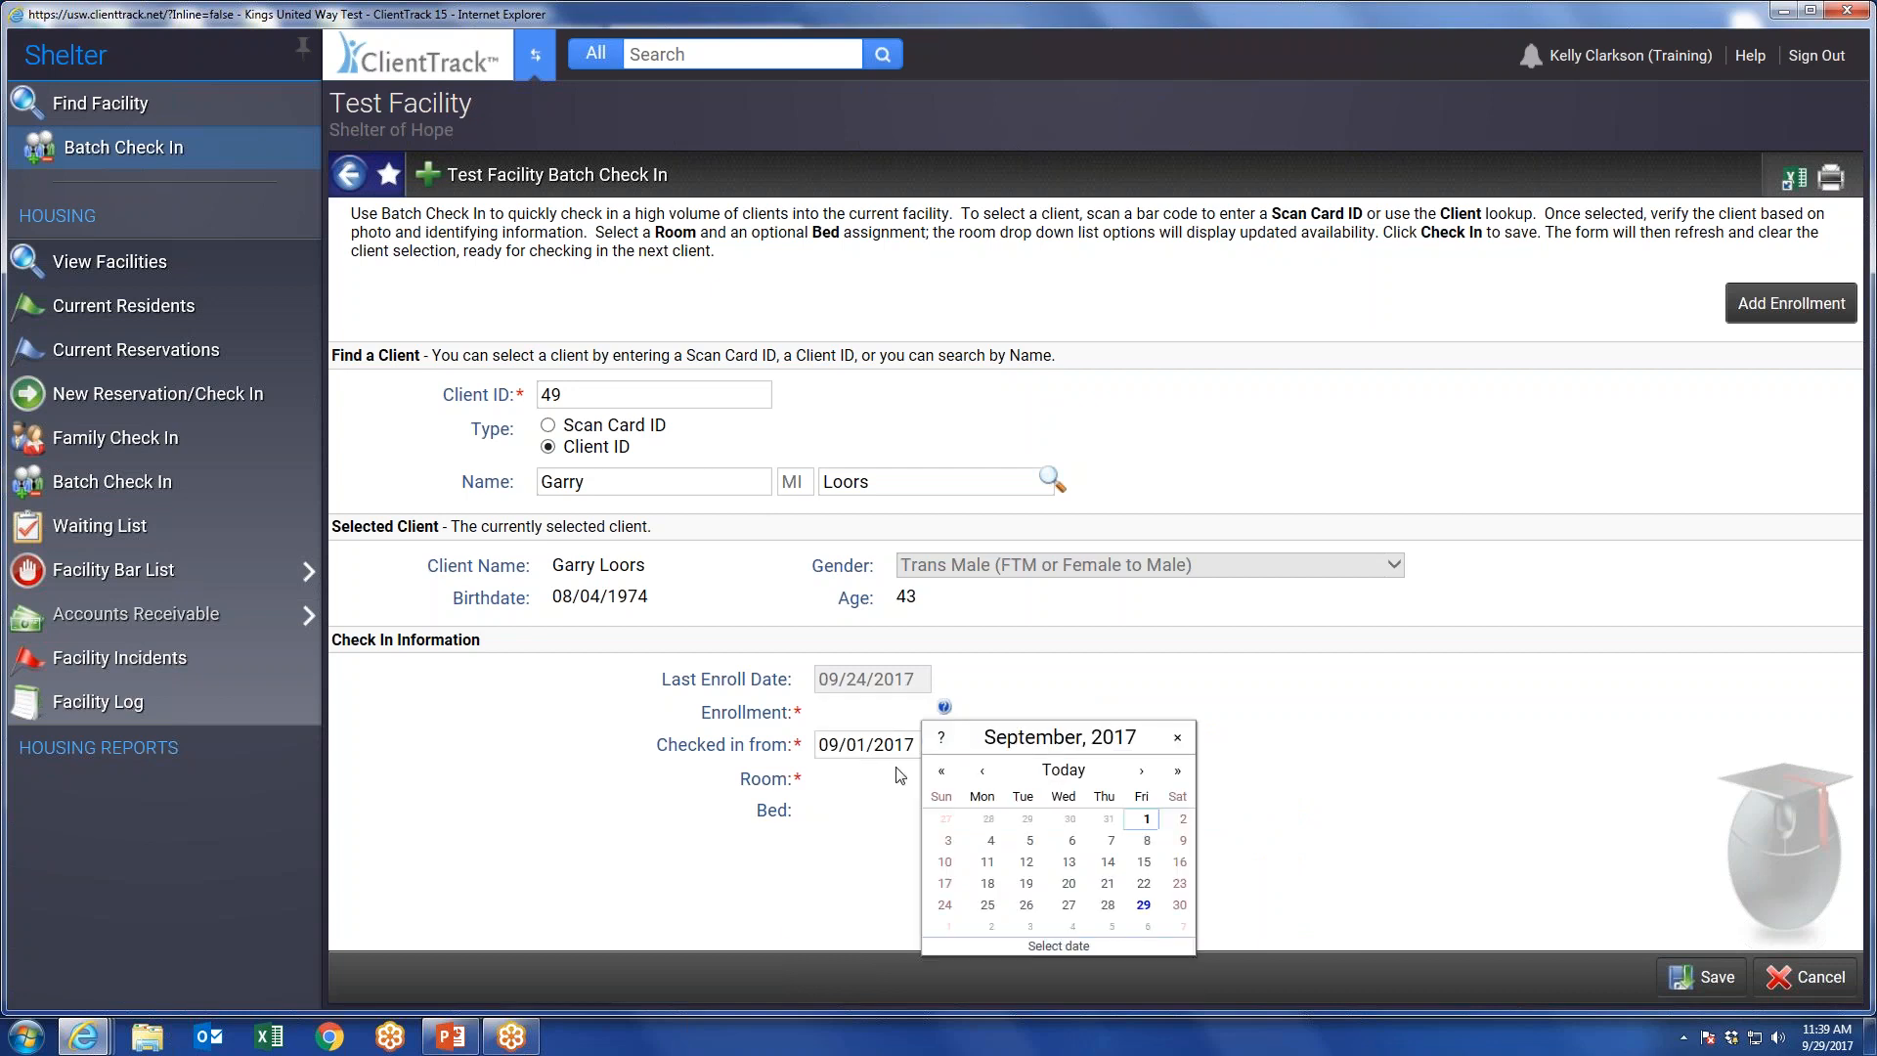
{"action": "left_click", "coordinate": [1113, 905]}
{"action": "left_click", "coordinate": [1081, 744]}
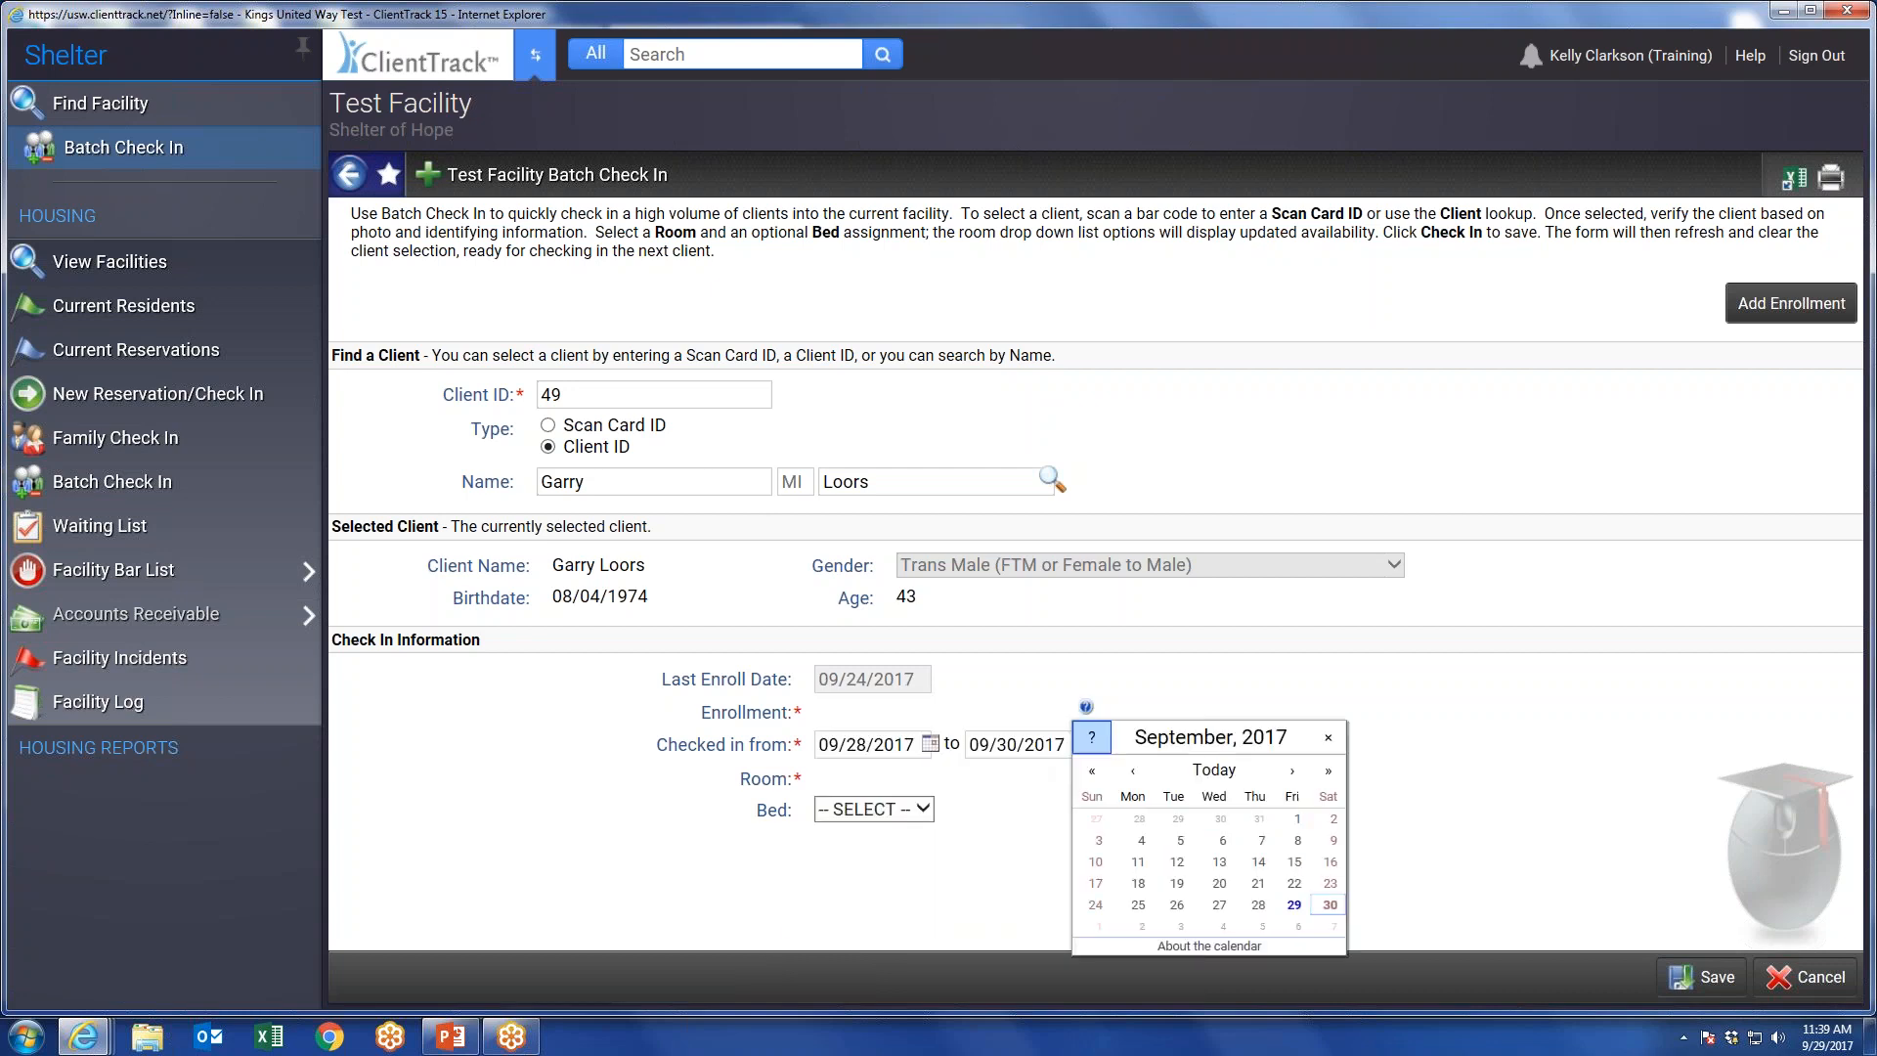
{"action": "left_click", "coordinate": [1258, 906]}
{"action": "left_click", "coordinate": [903, 713]}
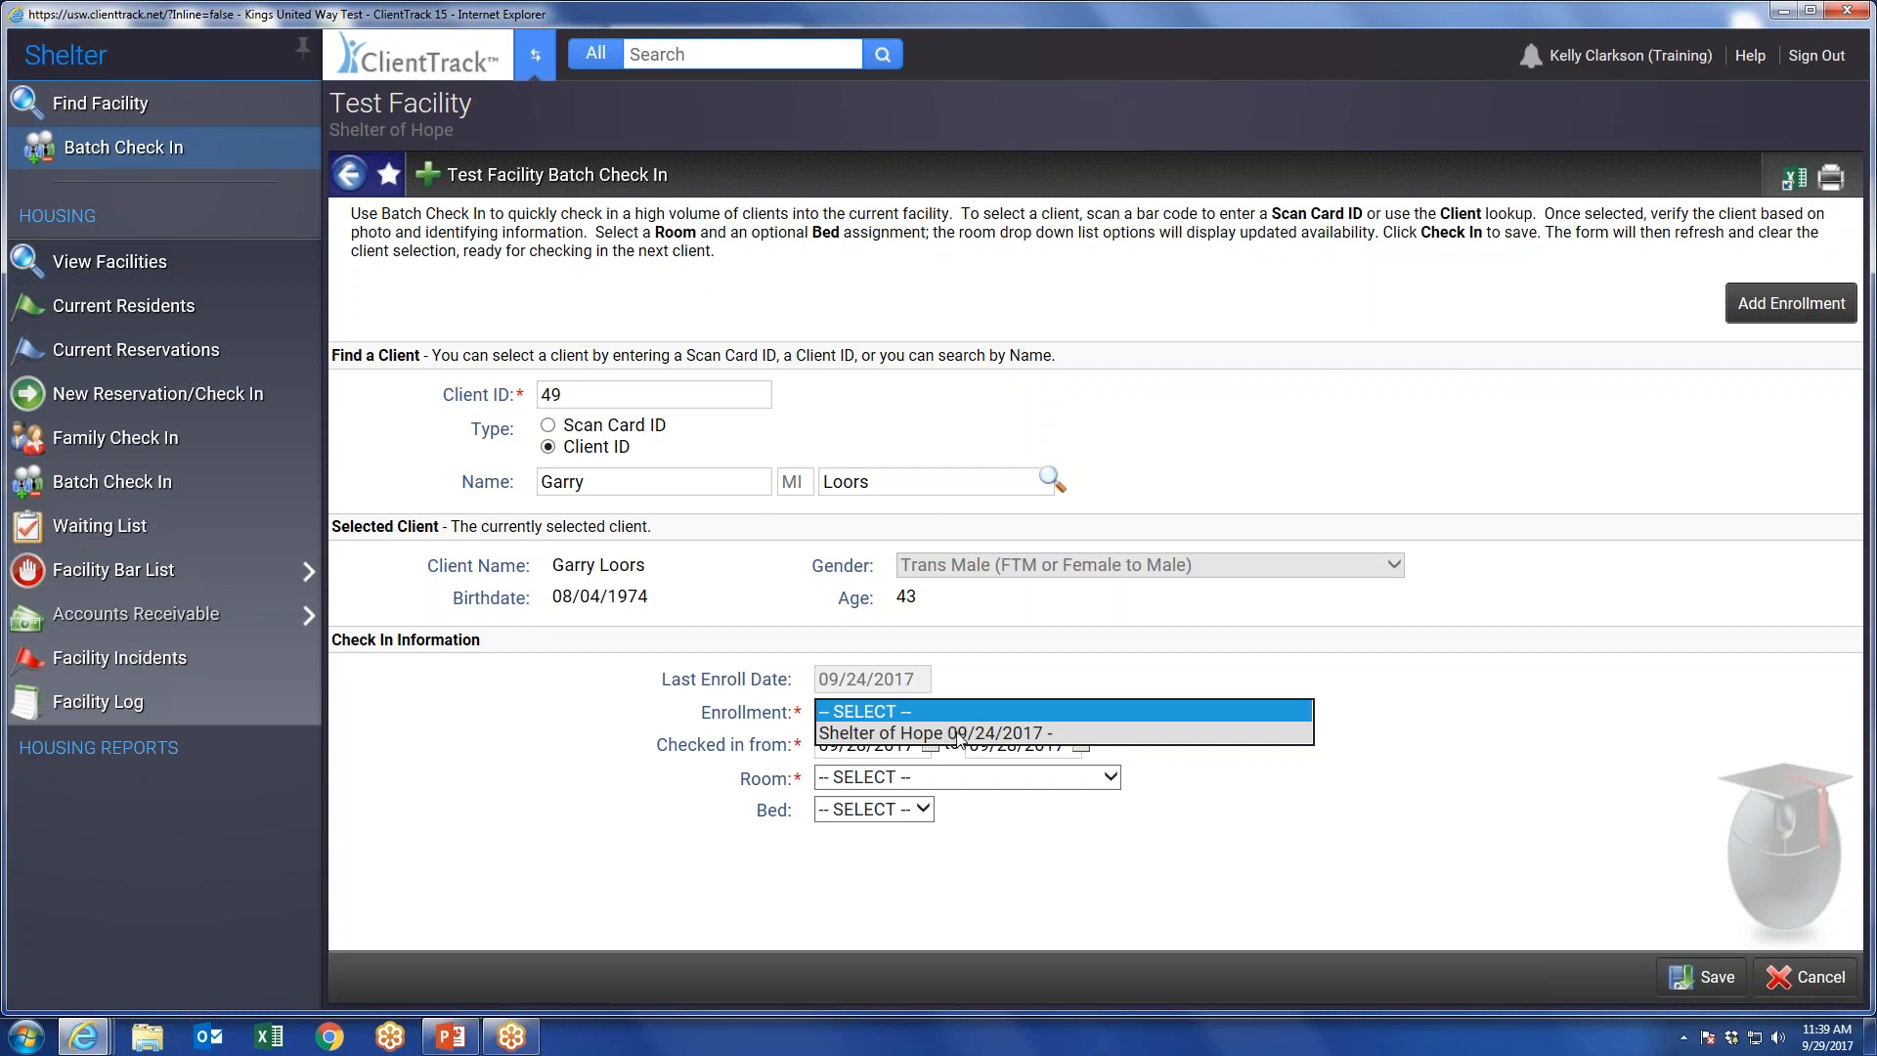
{"action": "left_click", "coordinate": [992, 735]}
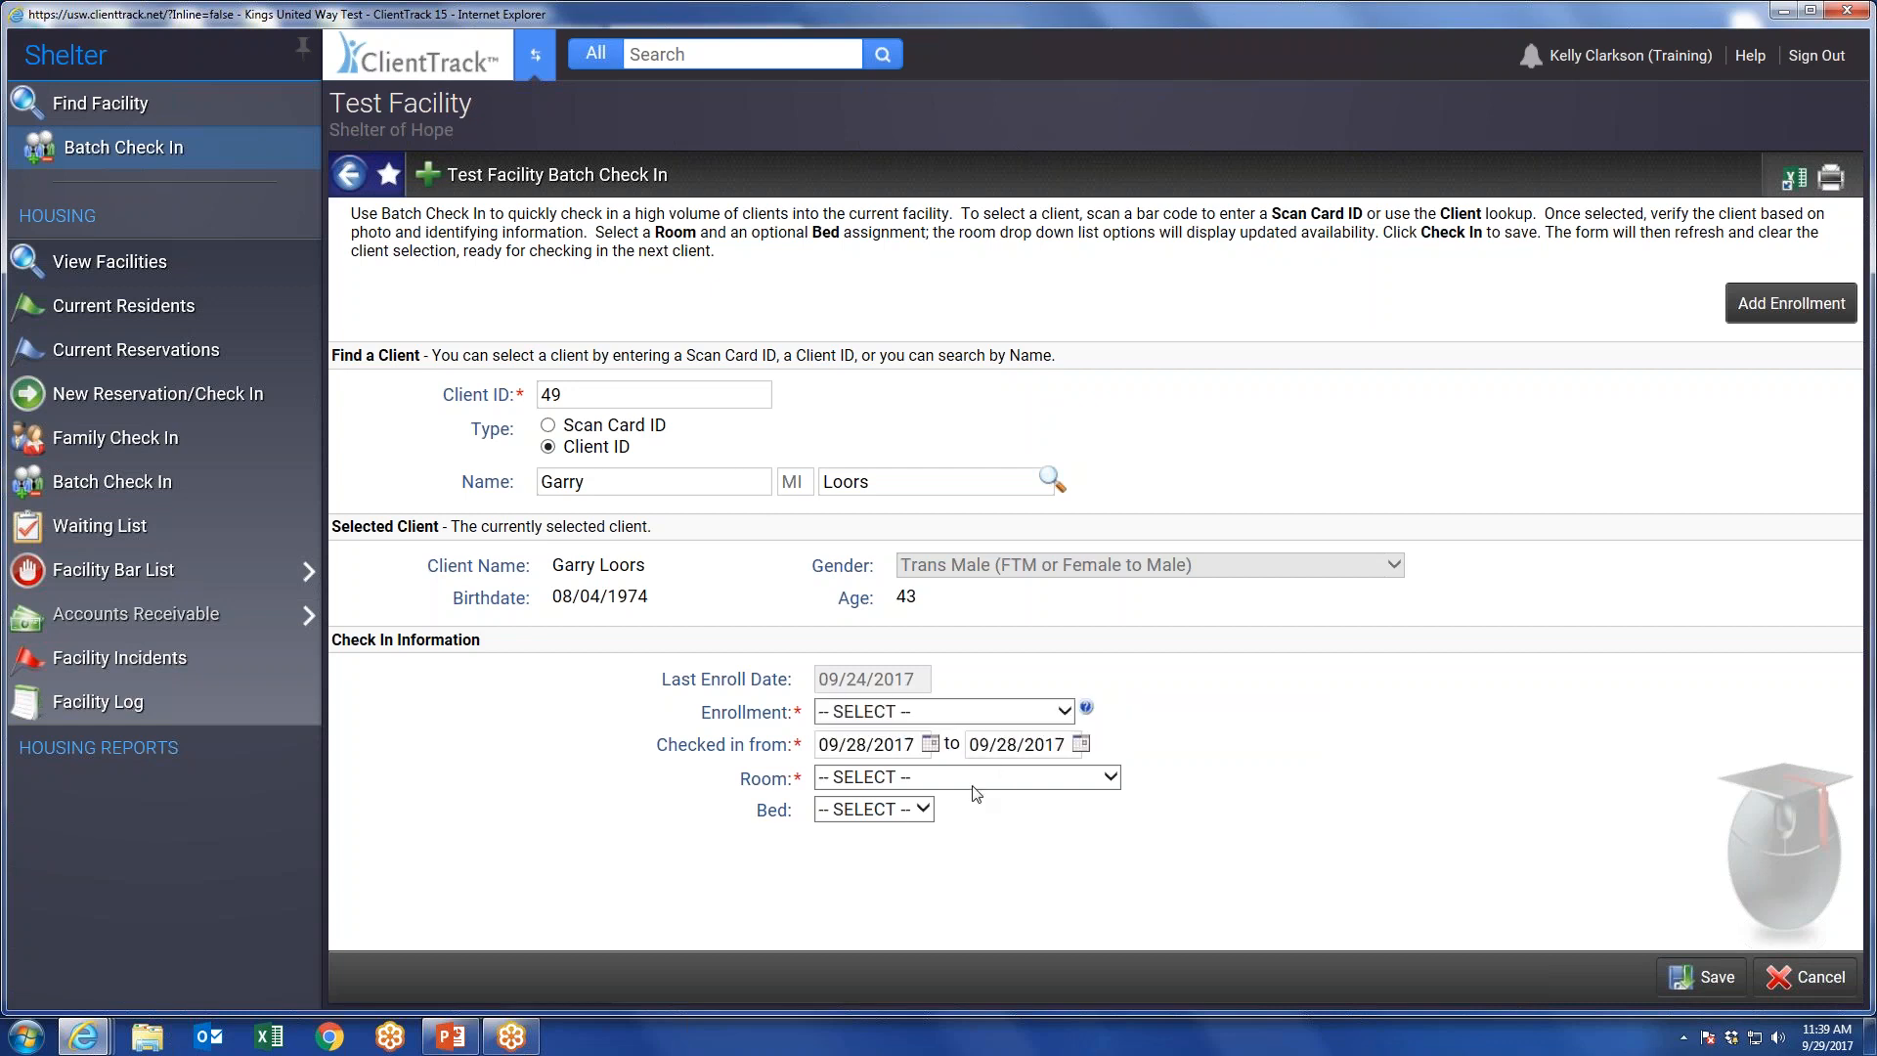
Set the check-in date to 09/22/2017, before the enrollment began, and check which enrollments are available.
{"action": "left_click", "coordinate": [930, 745]}
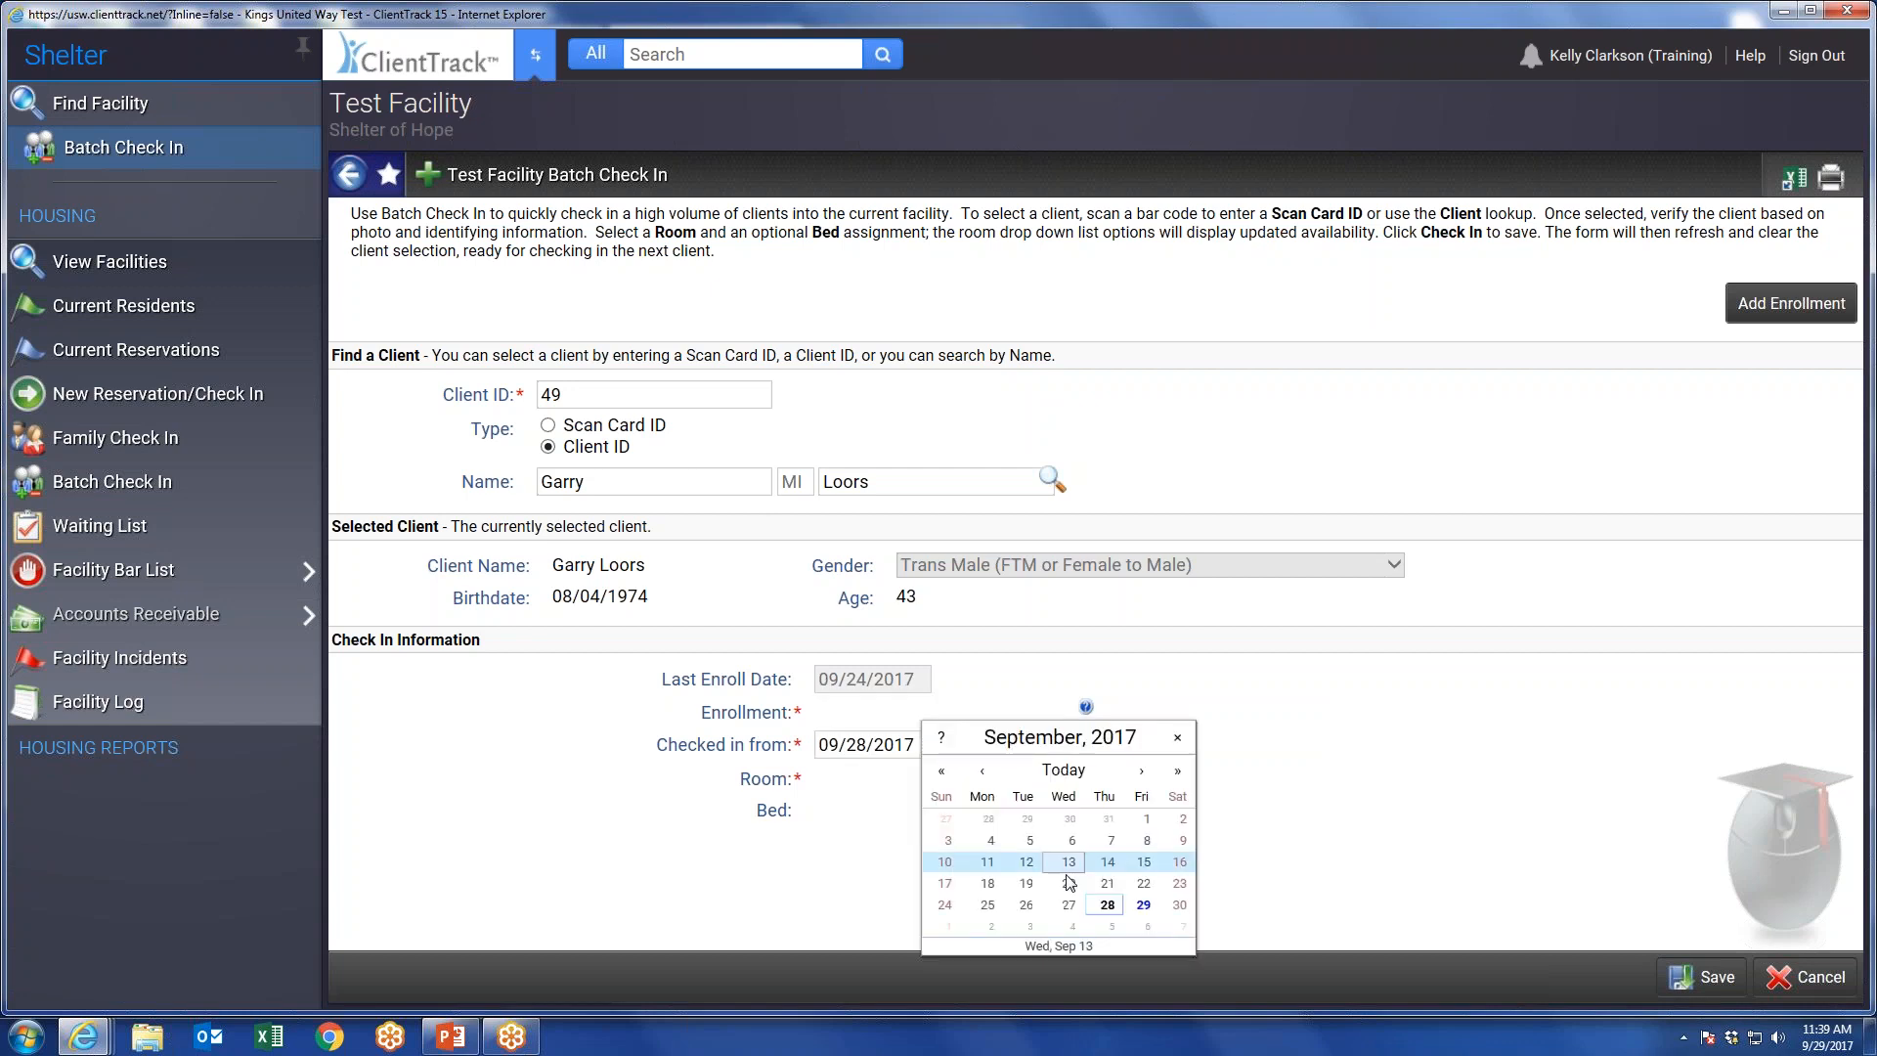
{"action": "left_click", "coordinate": [1141, 882]}
{"action": "left_click", "coordinate": [916, 713]}
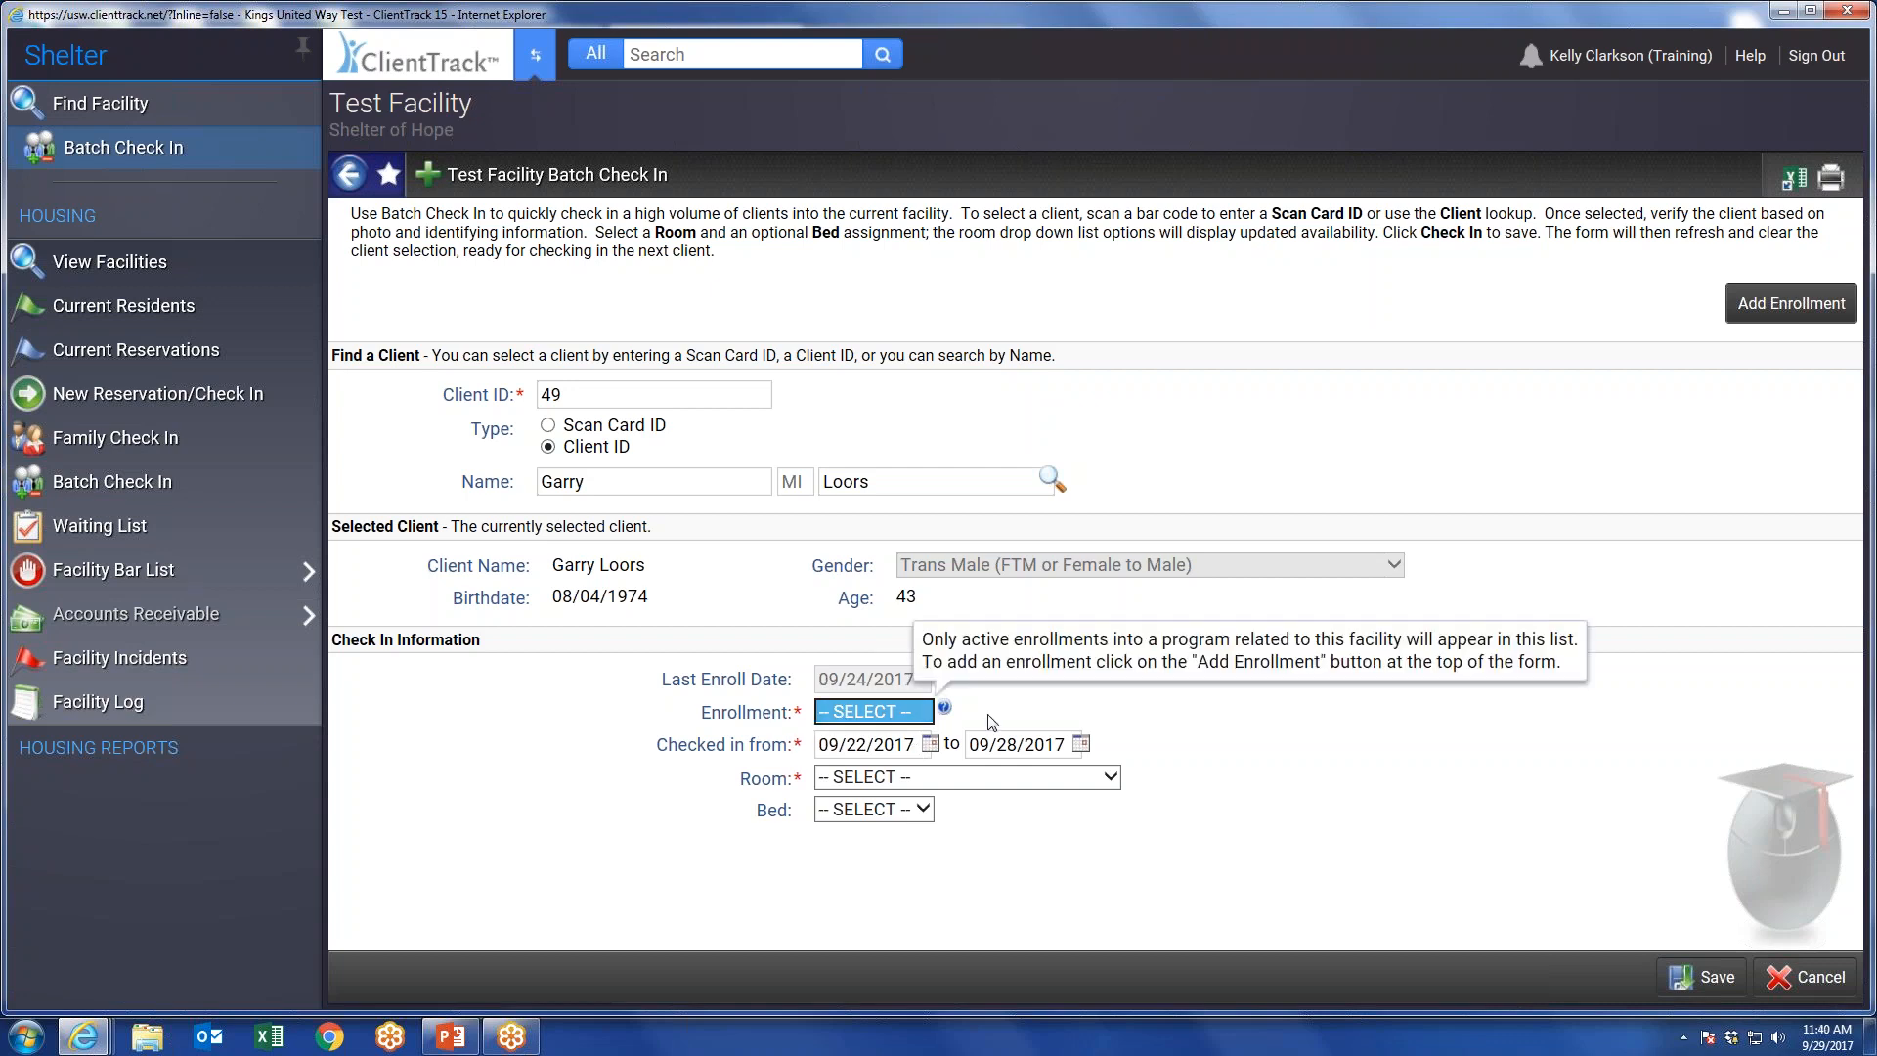
Check the client in from 09/28/2017 under the Shelter of Hope 09/24/2017 enrollment, assign room 1 #10, and save.
{"action": "left_click", "coordinate": [930, 744]}
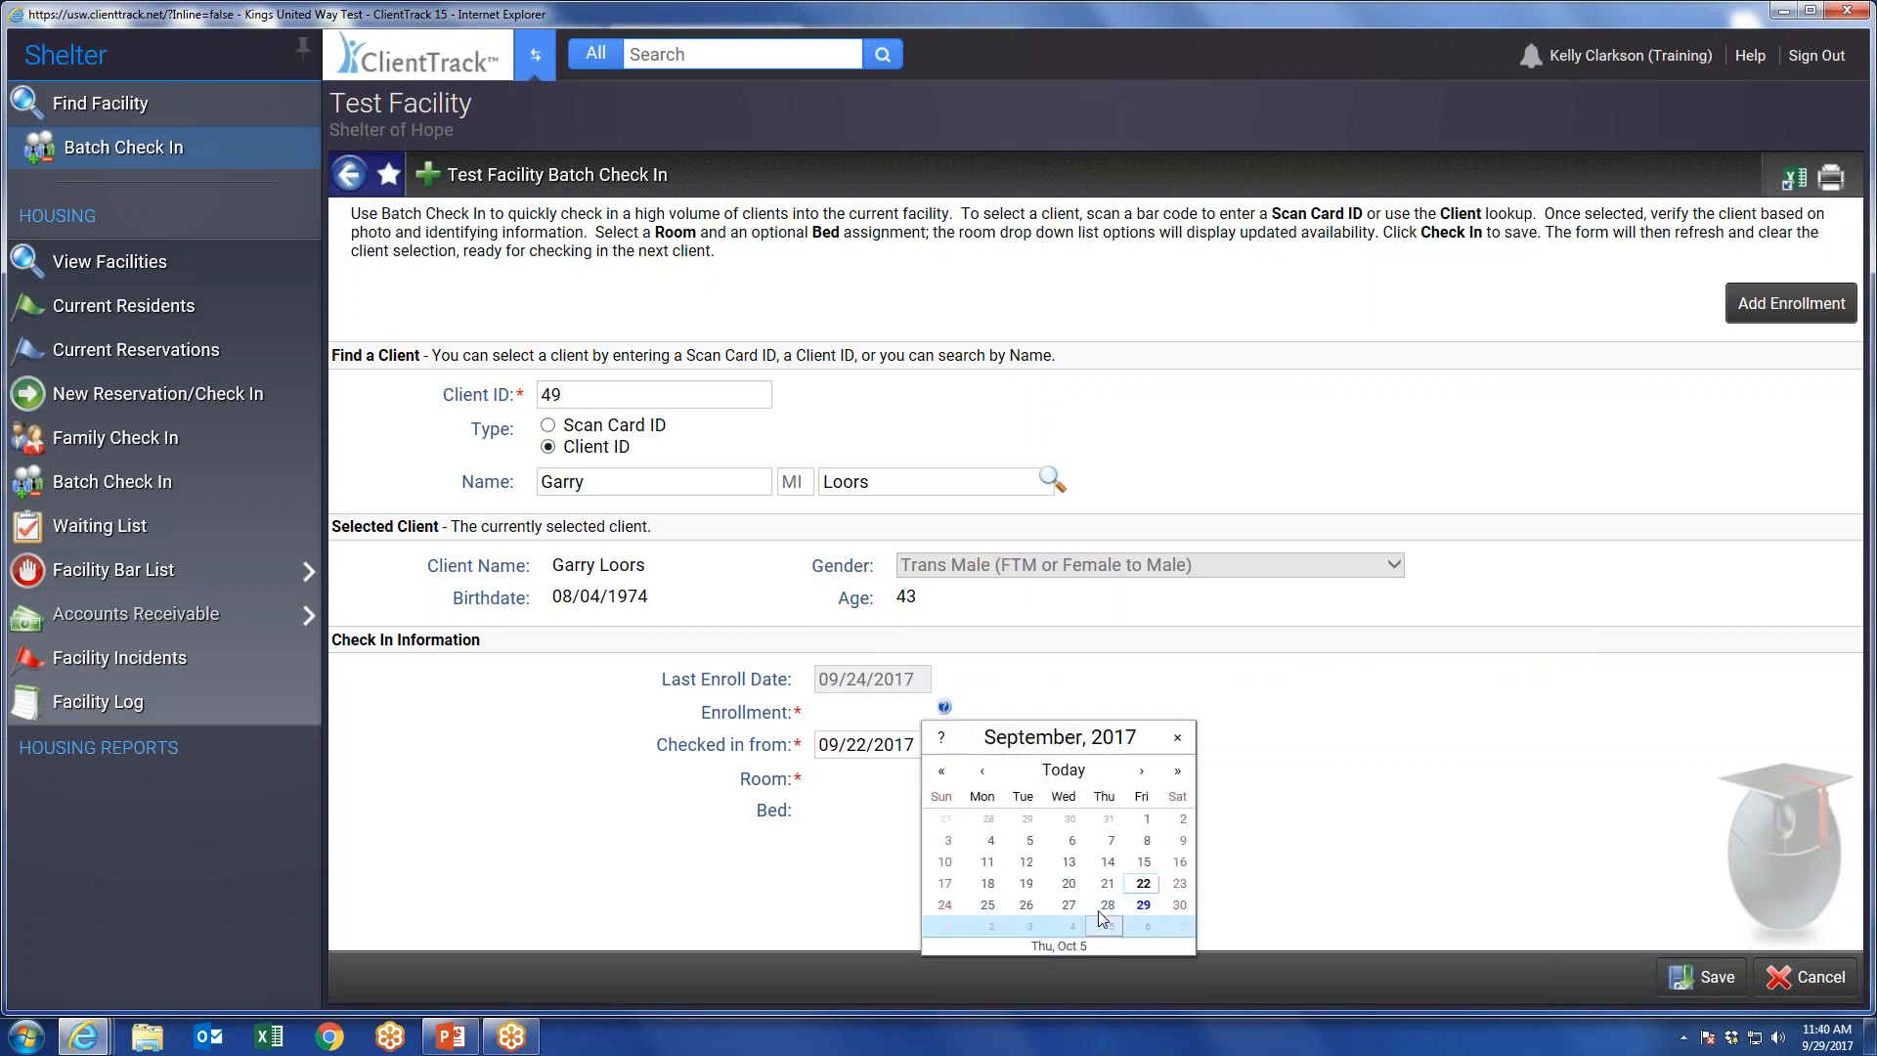
{"action": "left_click", "coordinate": [1103, 903]}
{"action": "left_click", "coordinate": [943, 712]}
{"action": "left_click", "coordinate": [938, 733]}
{"action": "left_click", "coordinate": [1024, 780]}
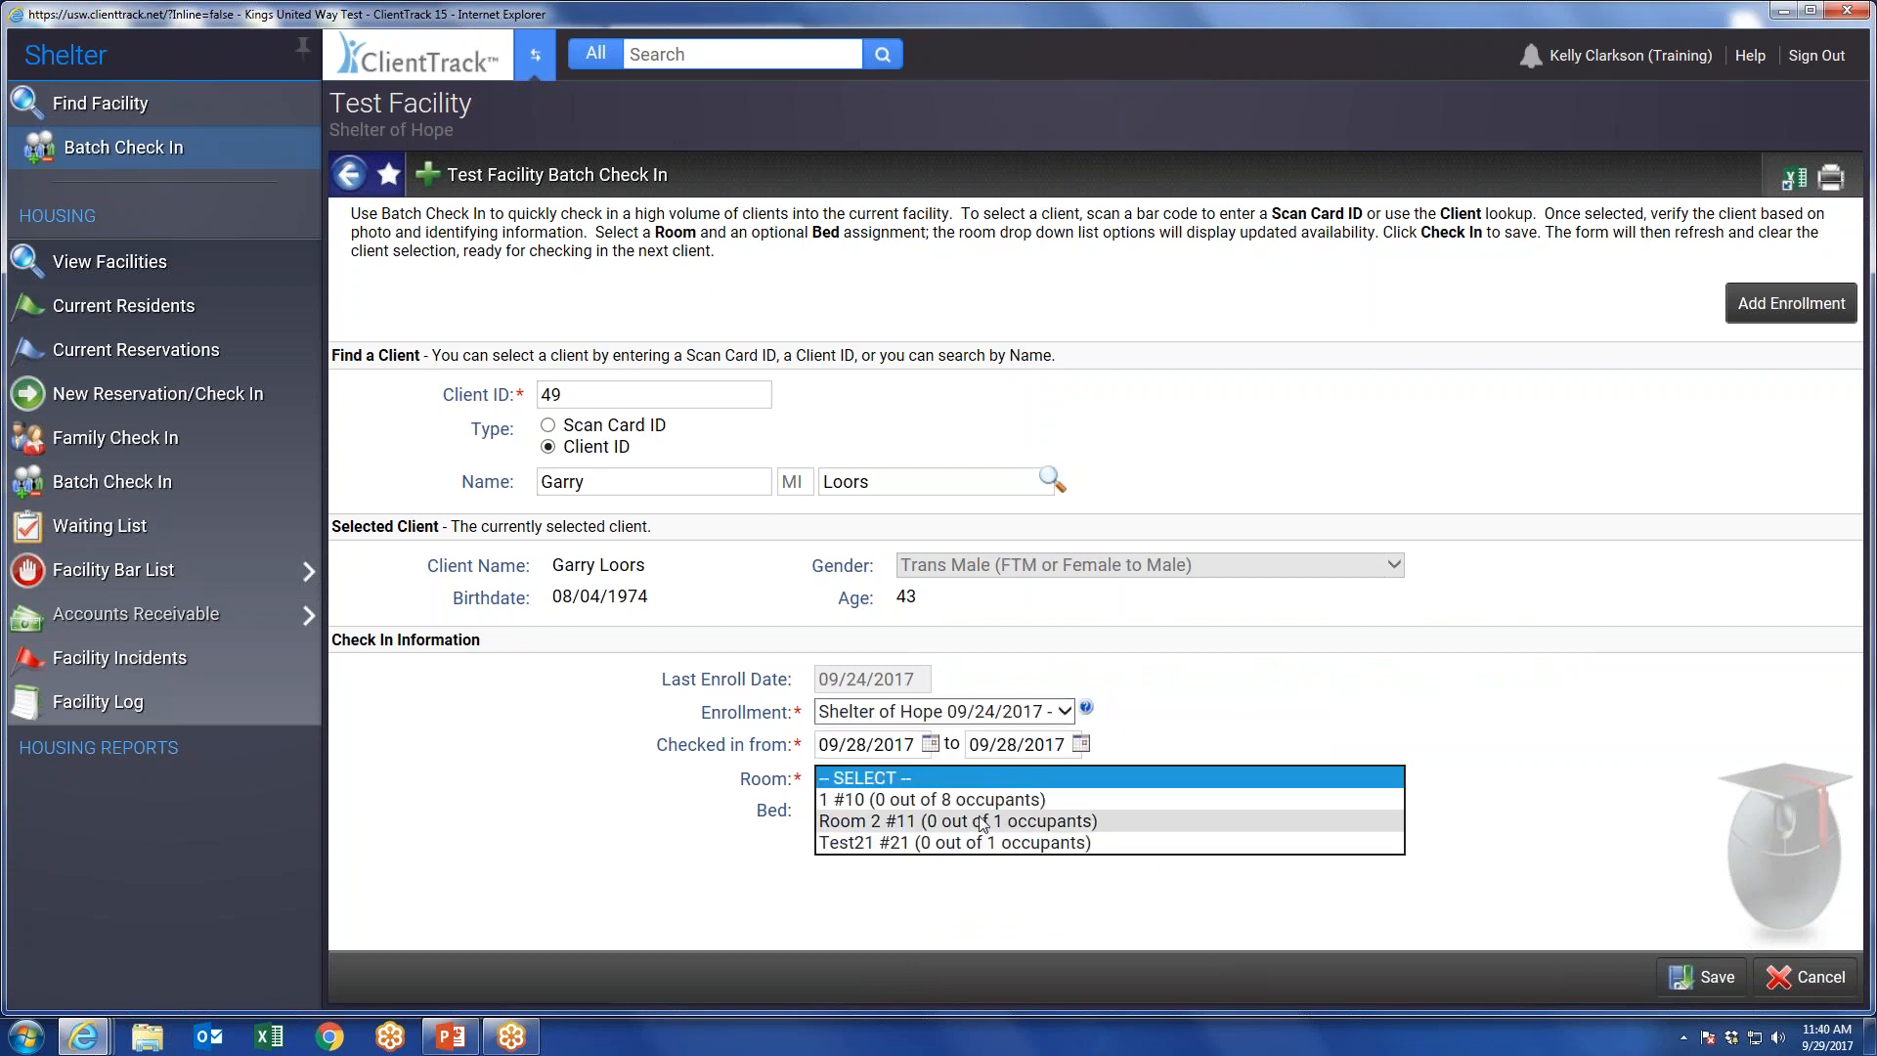
{"action": "left_click", "coordinate": [972, 800]}
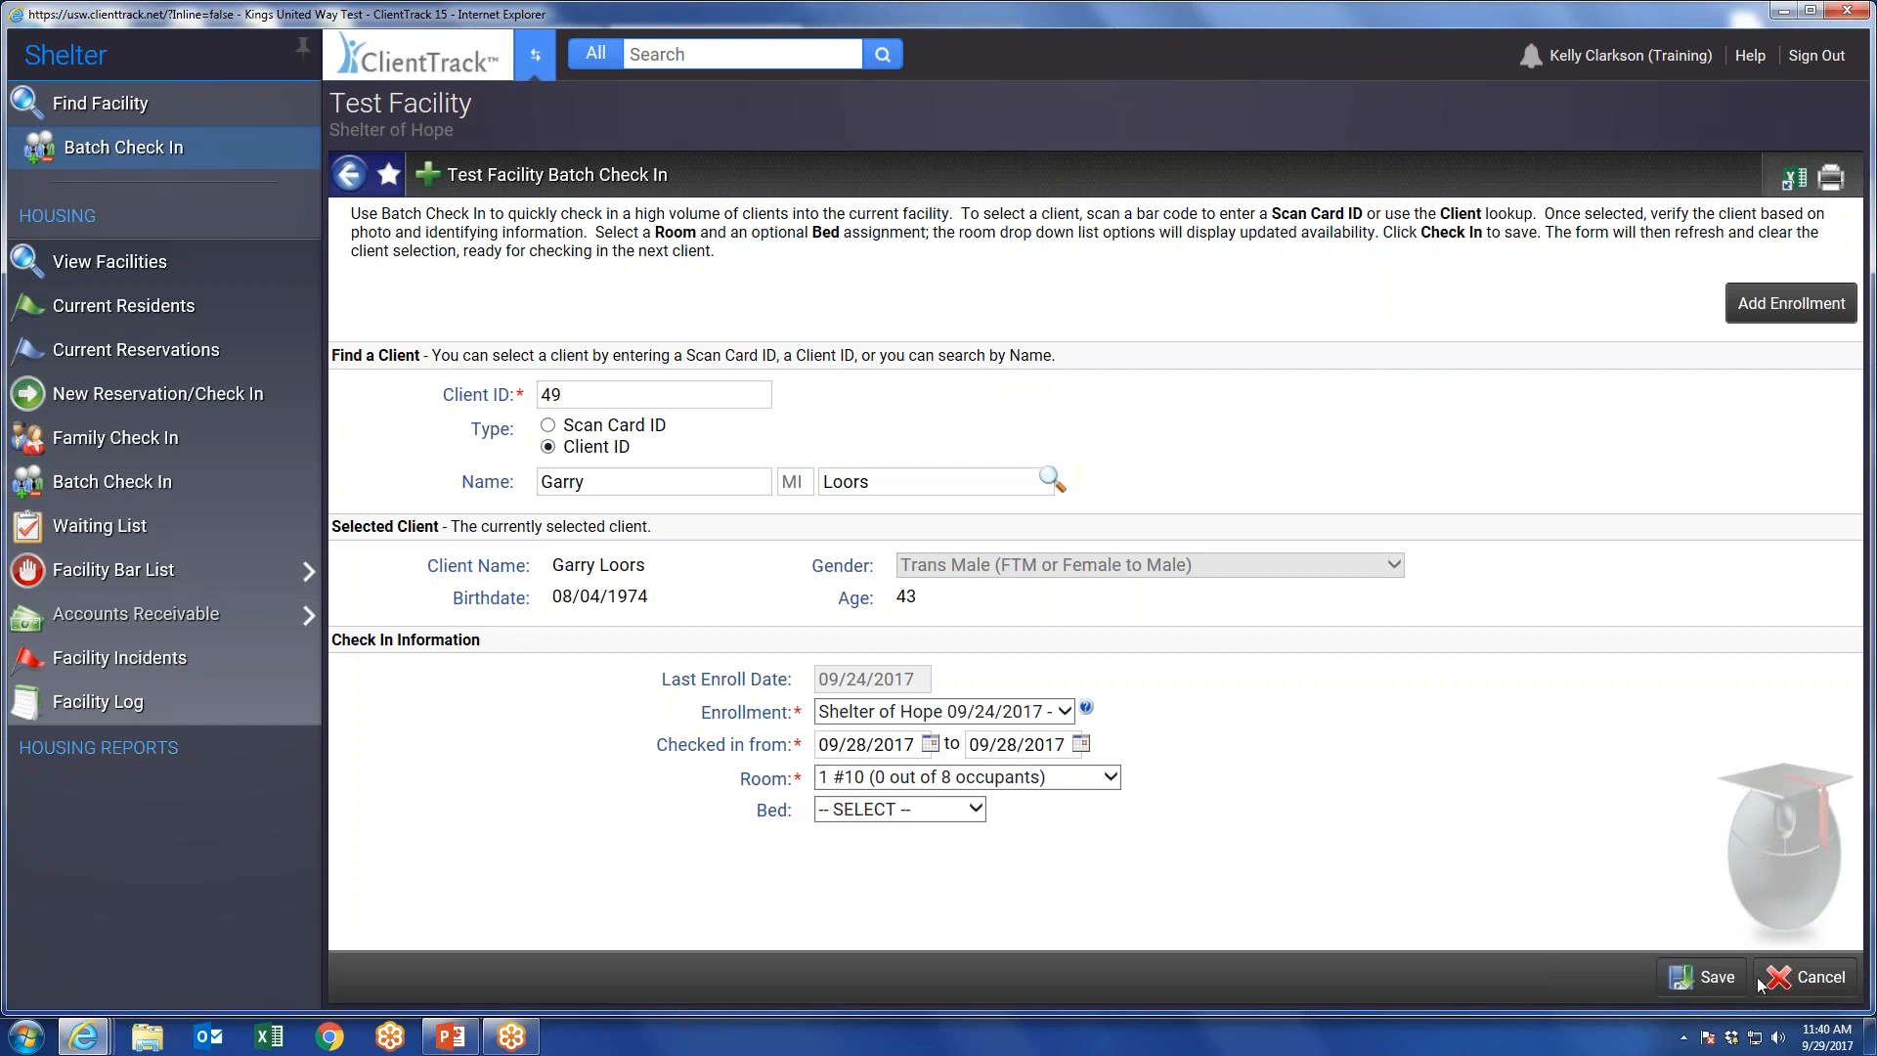
{"action": "left_click", "coordinate": [1706, 972]}
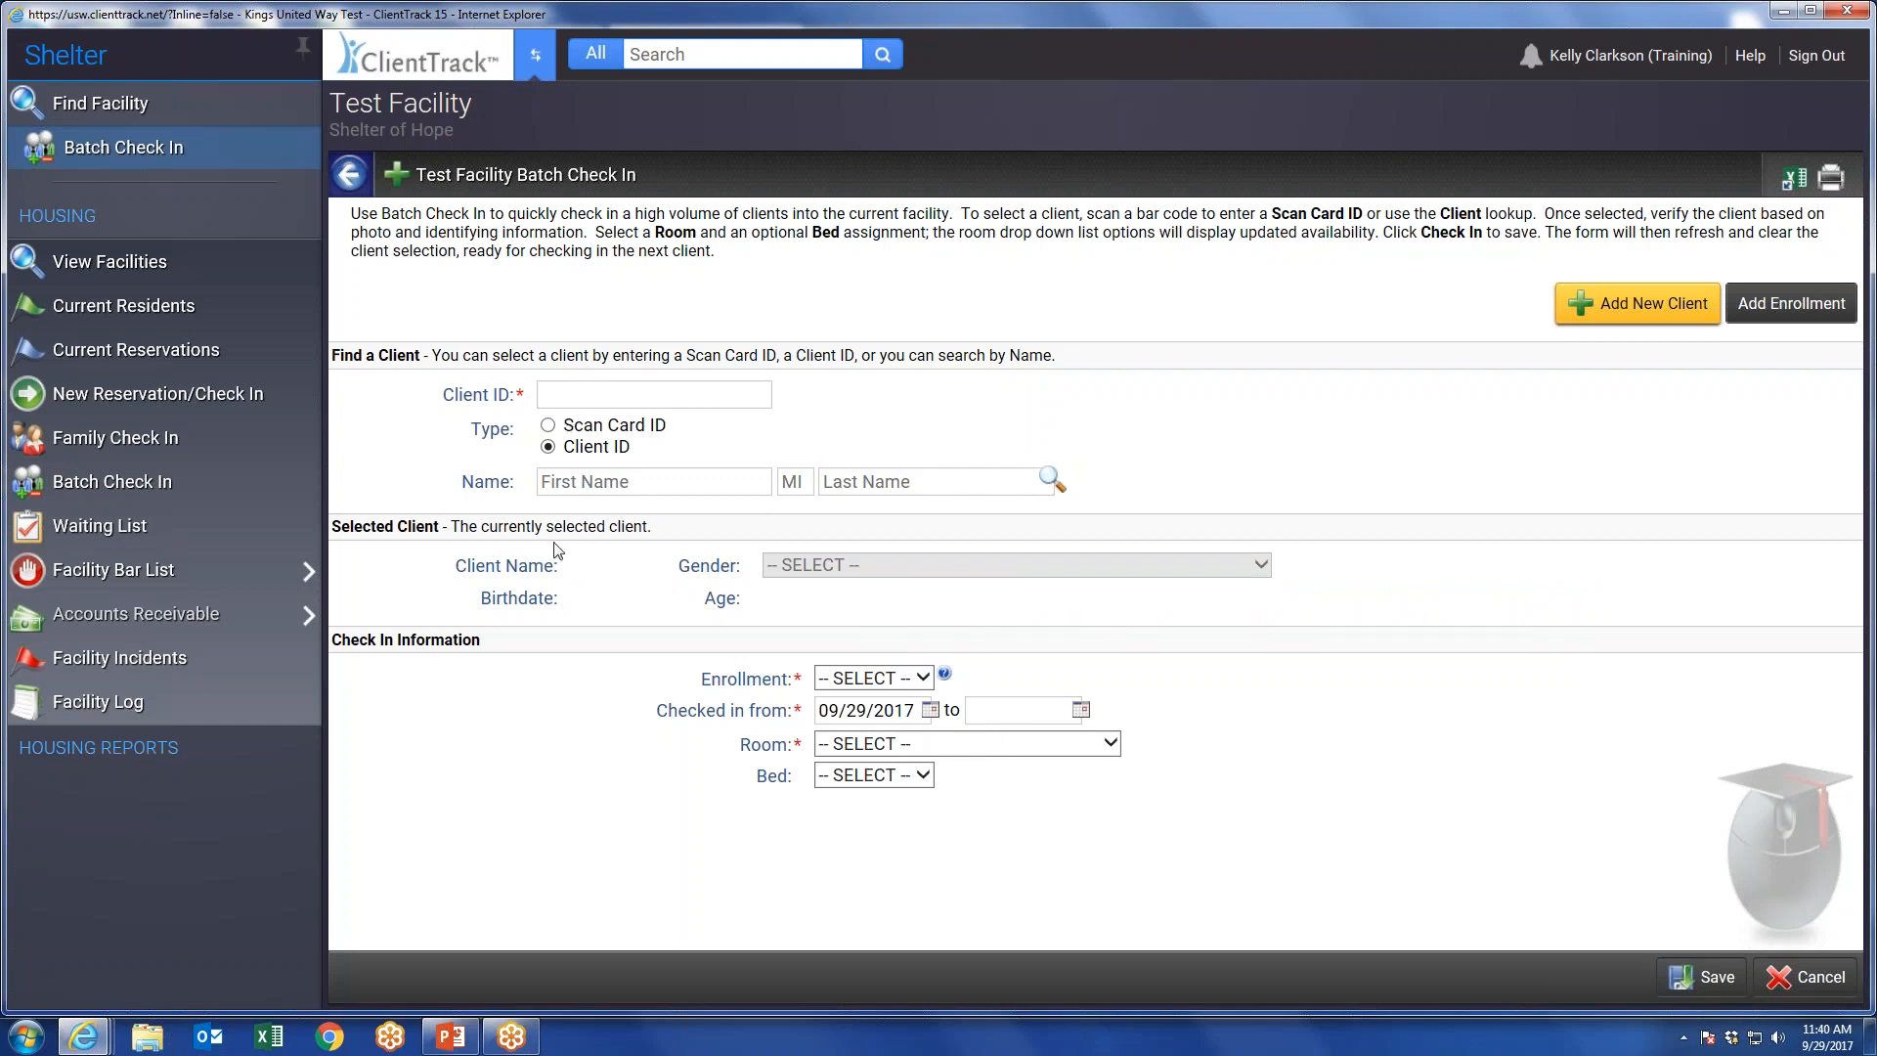
Review Test Facility's current reservations and its current residents for 09/27/2017 and 09/24/2017, then close the residents list.
{"action": "left_click", "coordinate": [138, 360]}
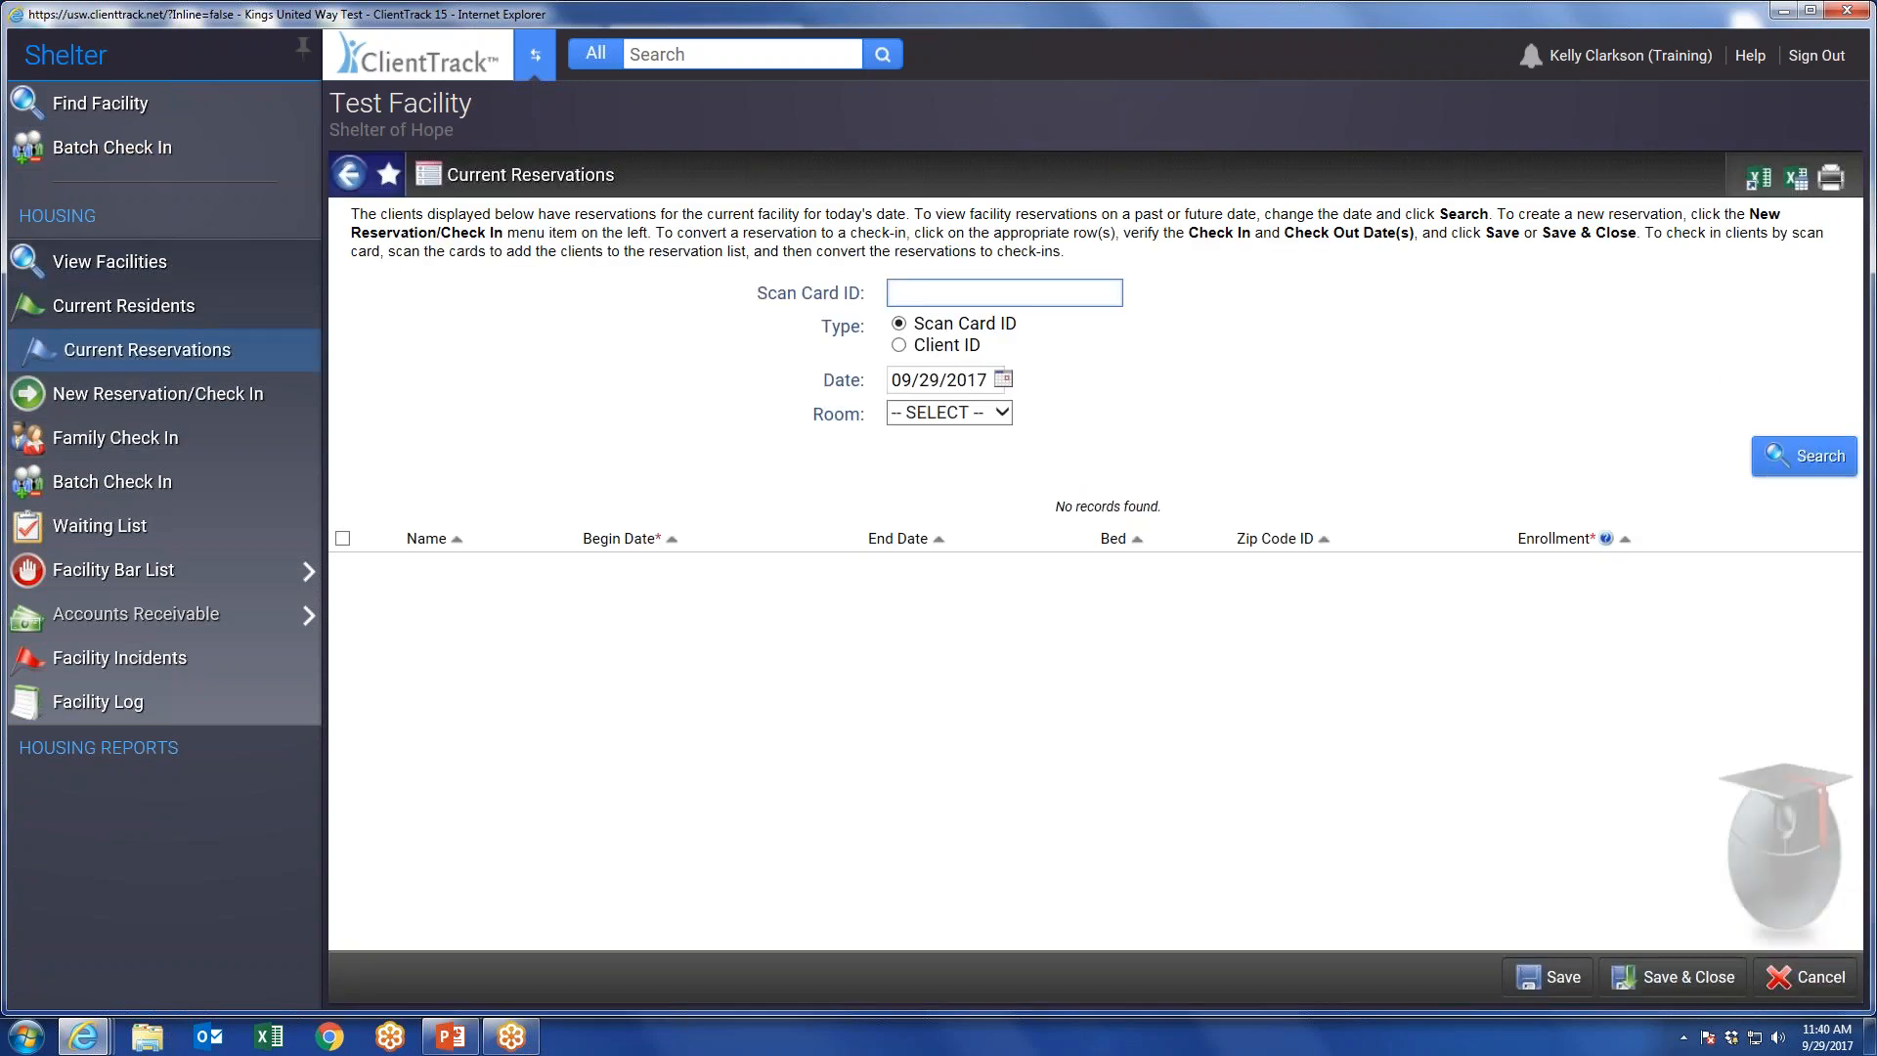
{"action": "left_click", "coordinate": [139, 309]}
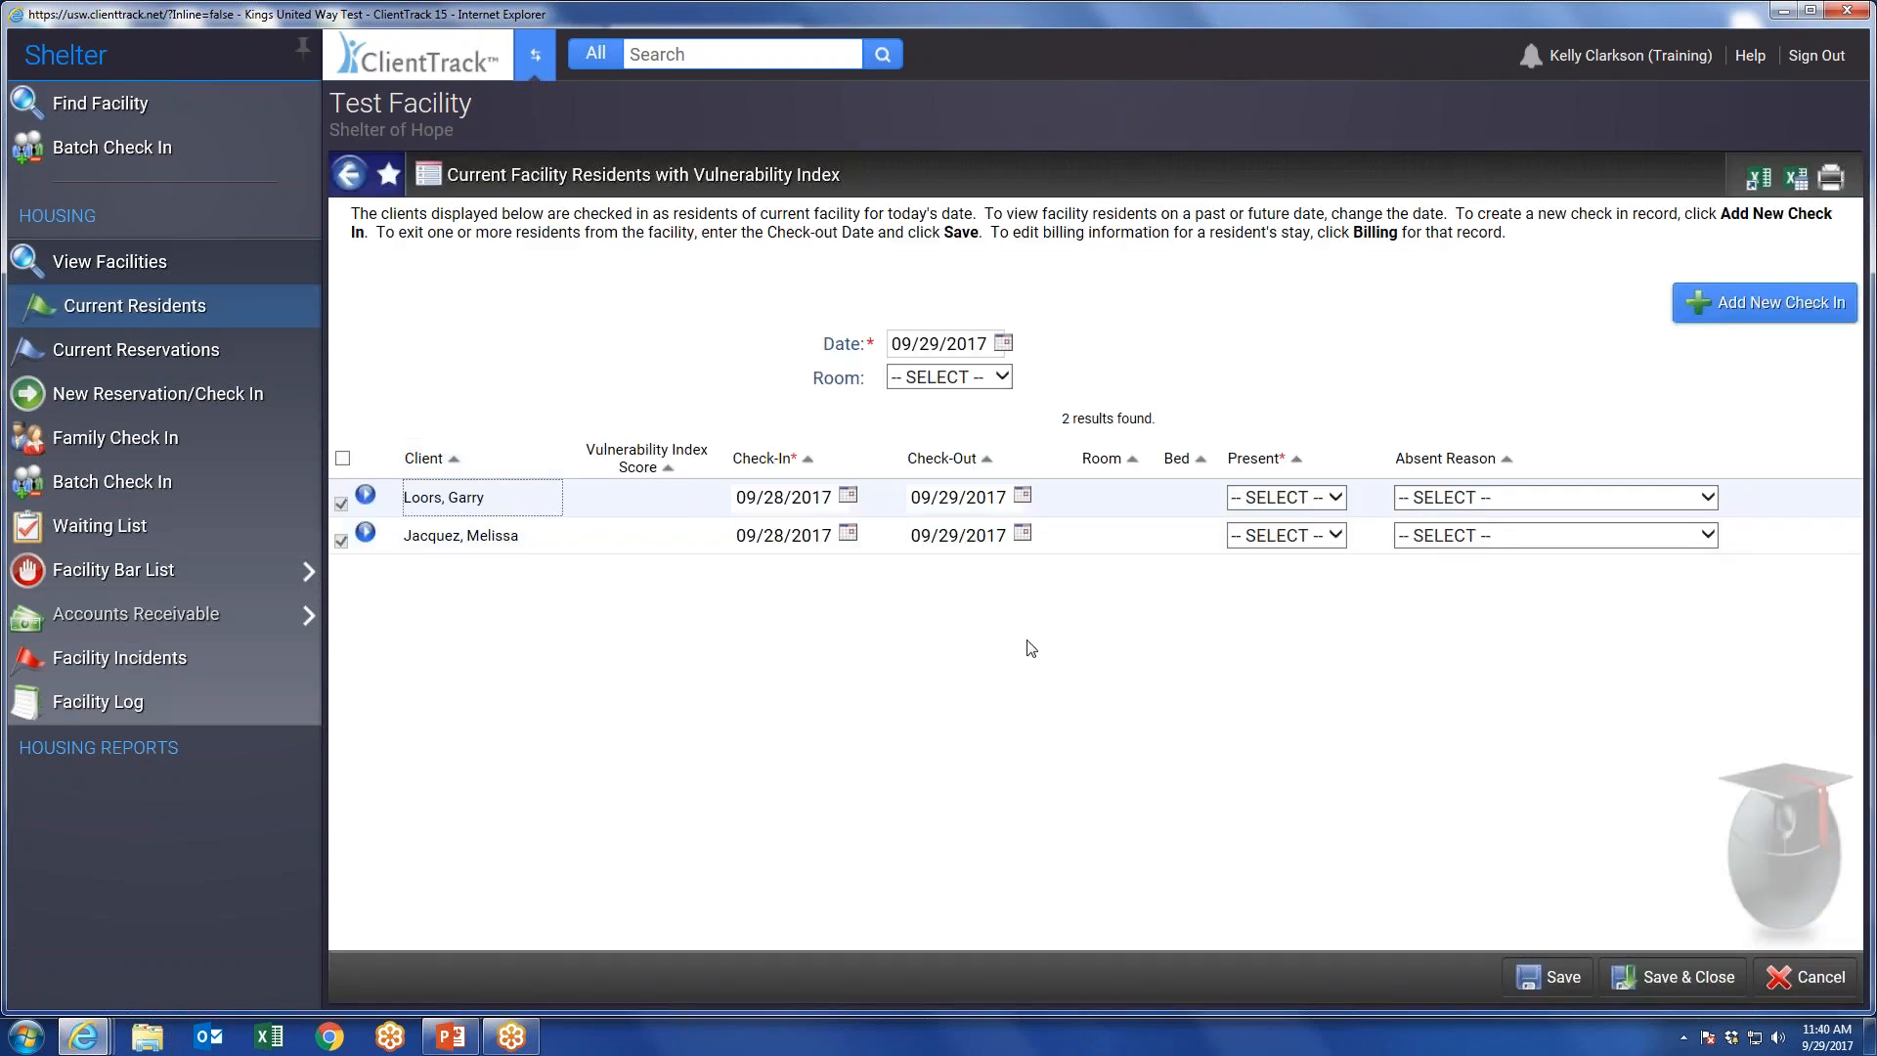
{"action": "left_click", "coordinate": [1004, 343]}
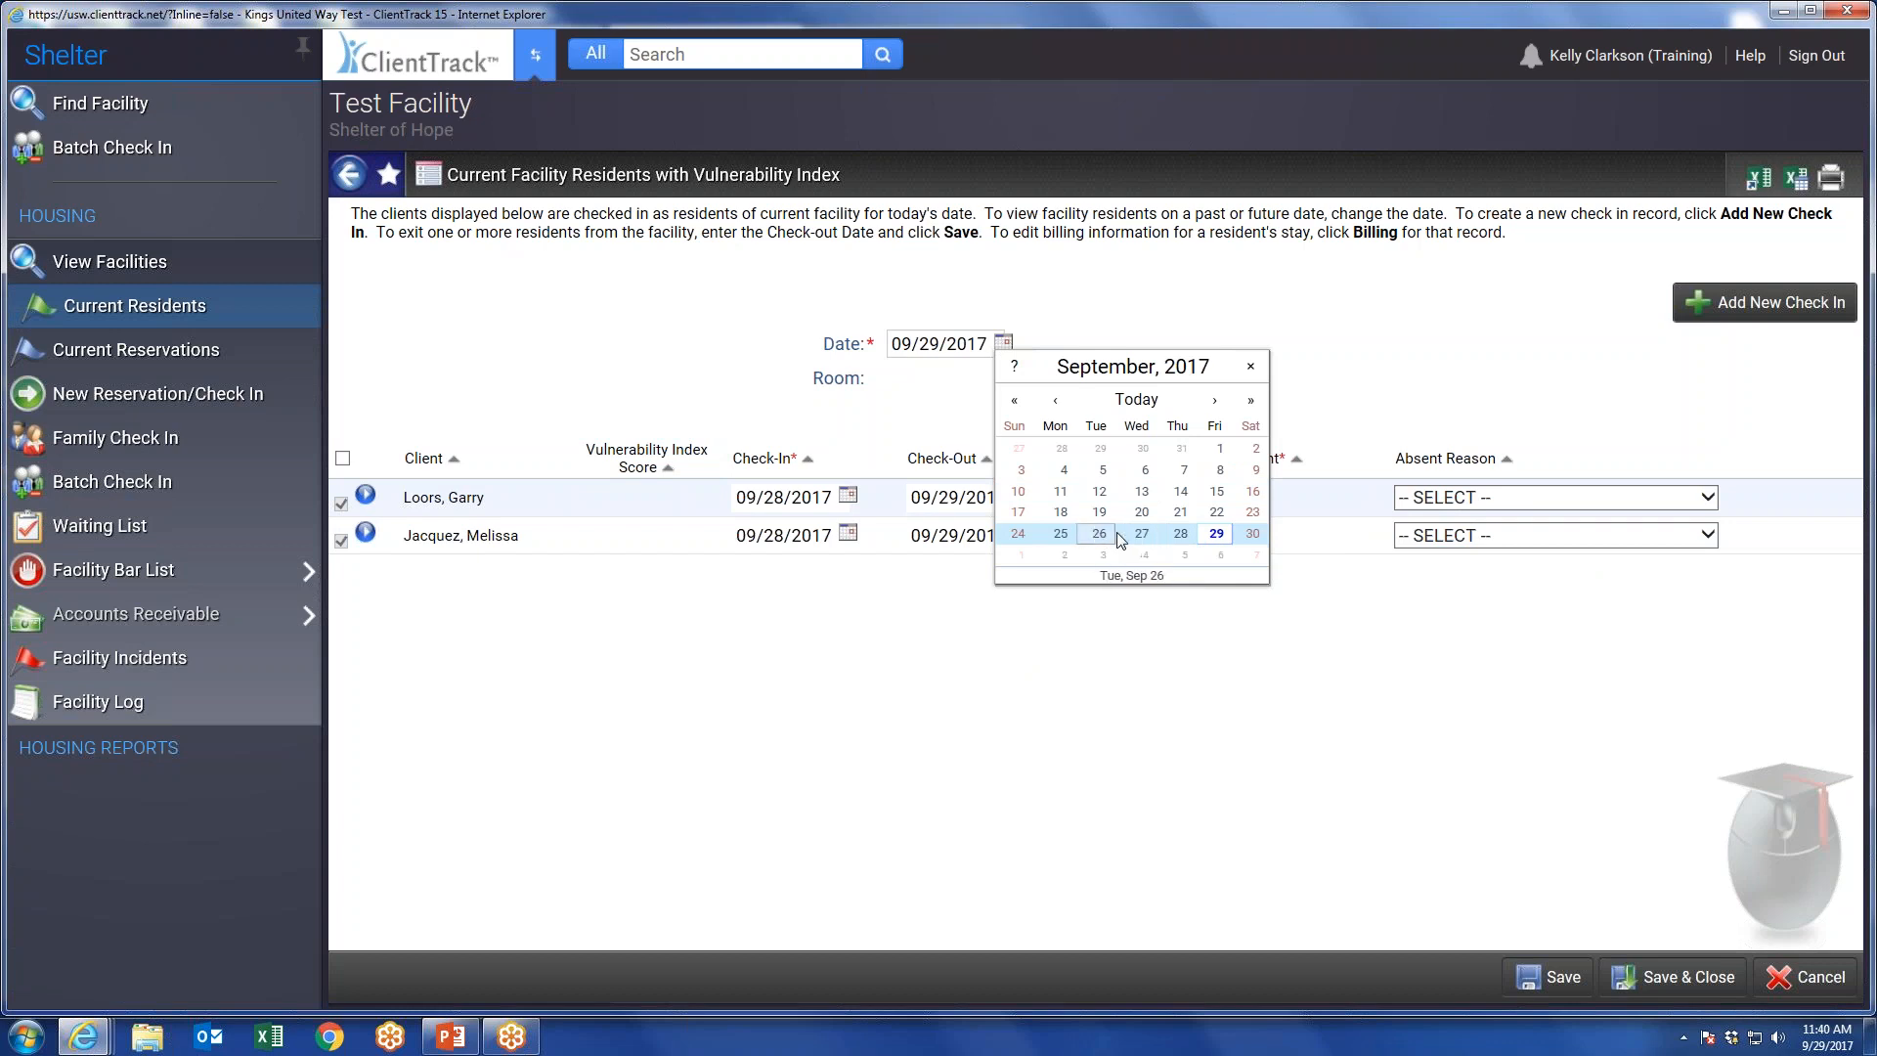
{"action": "left_click", "coordinate": [1145, 534]}
{"action": "left_click", "coordinate": [1003, 342]}
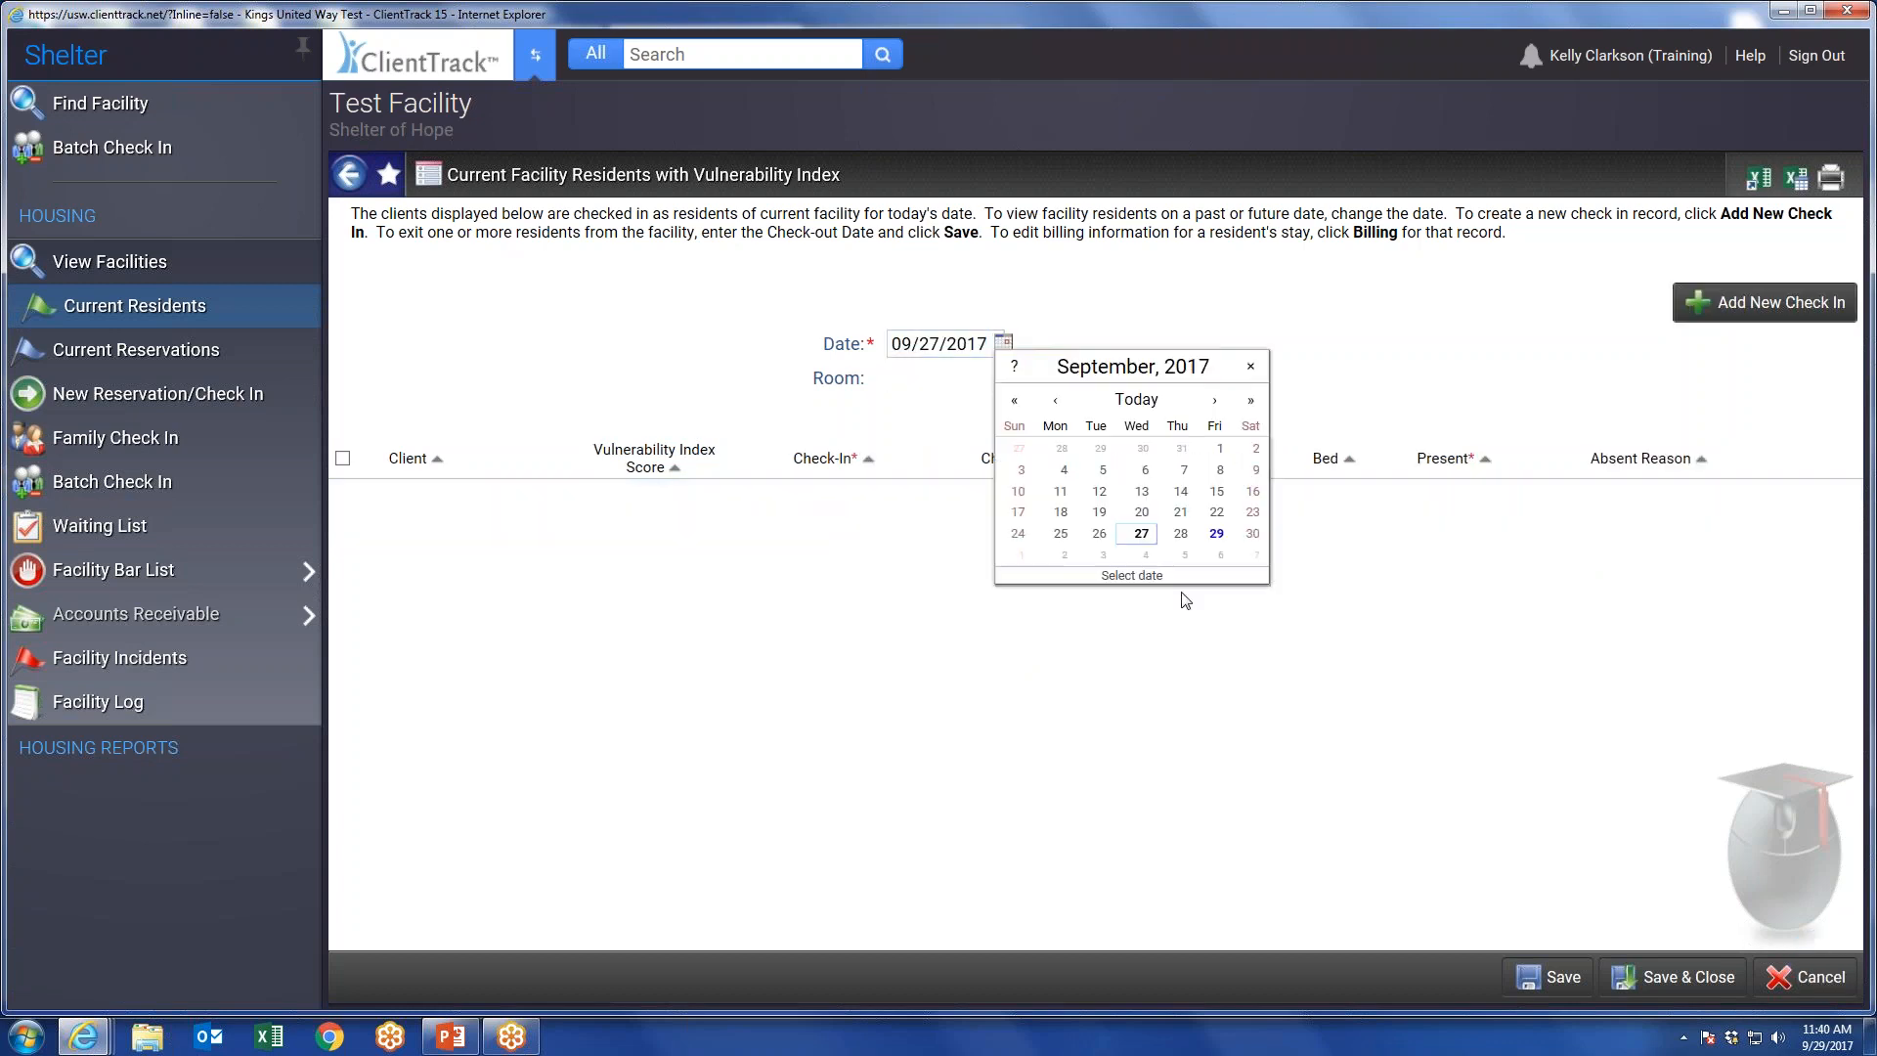
{"action": "left_click", "coordinate": [1017, 535]}
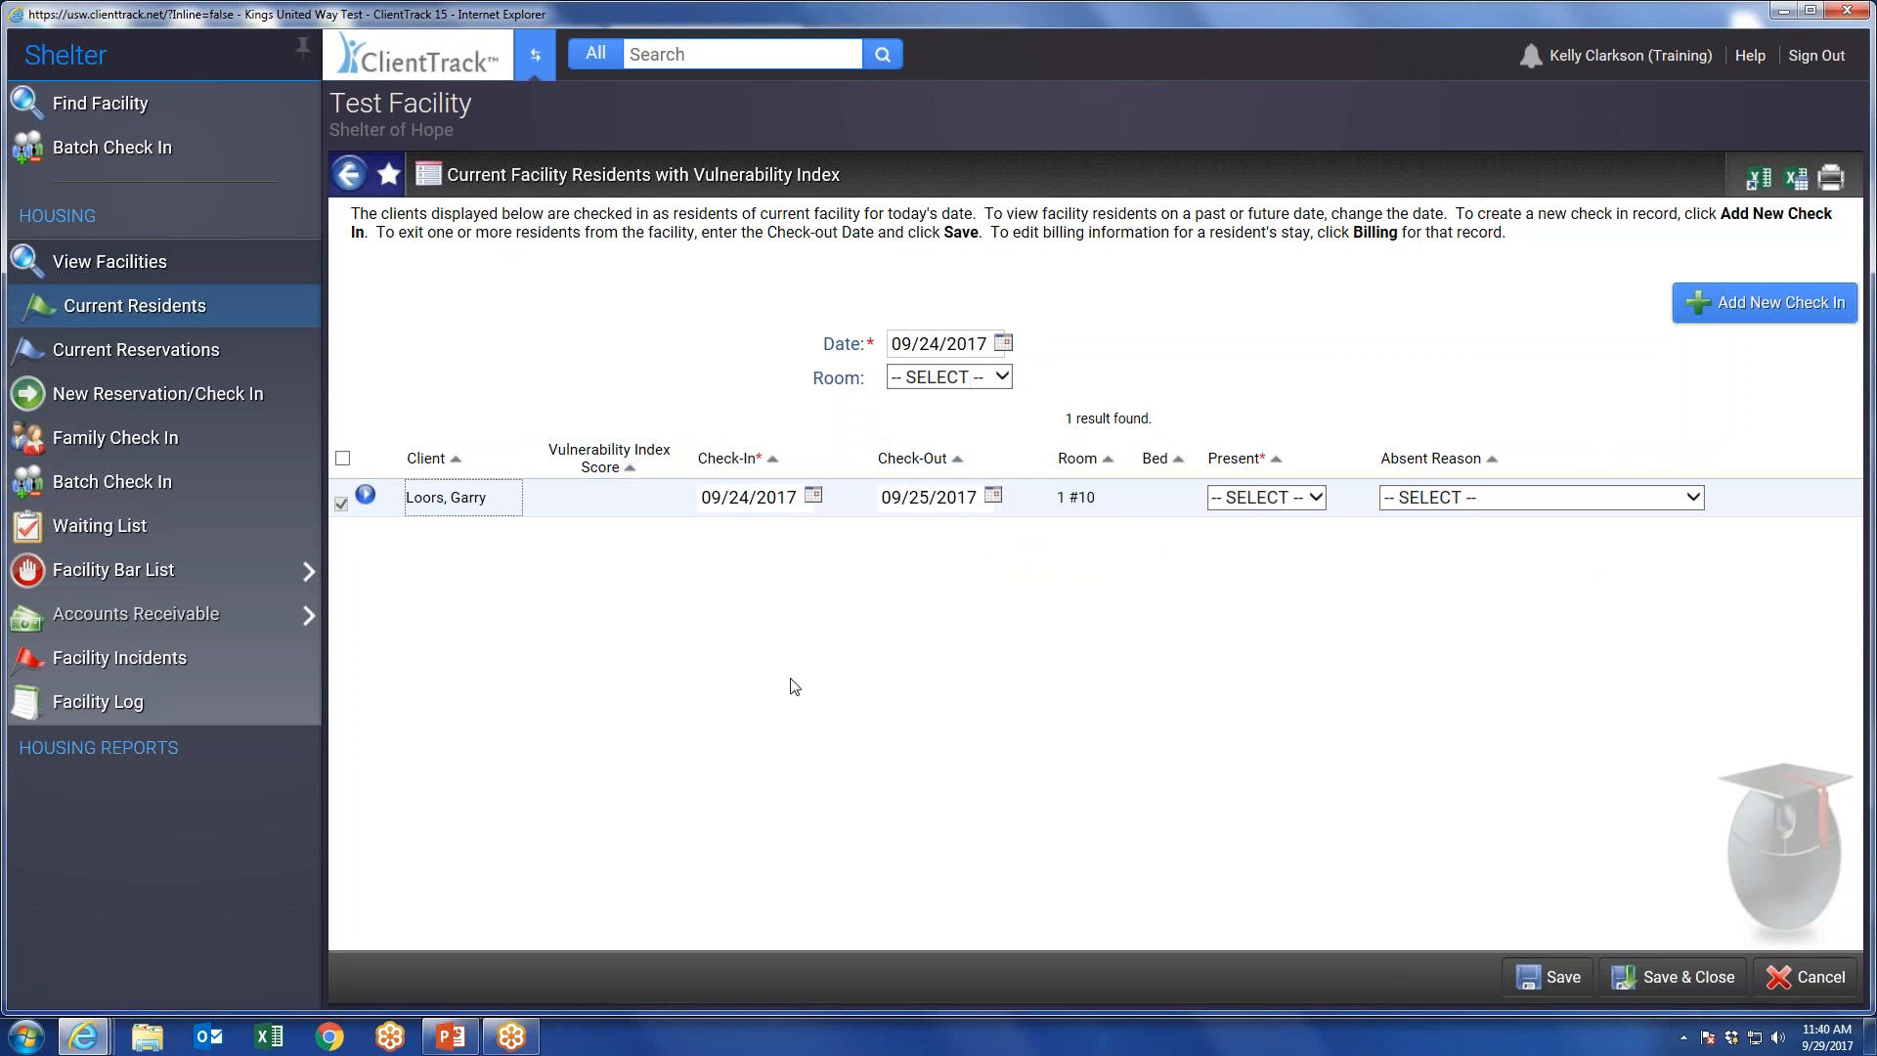
{"action": "left_click", "coordinate": [1804, 976]}
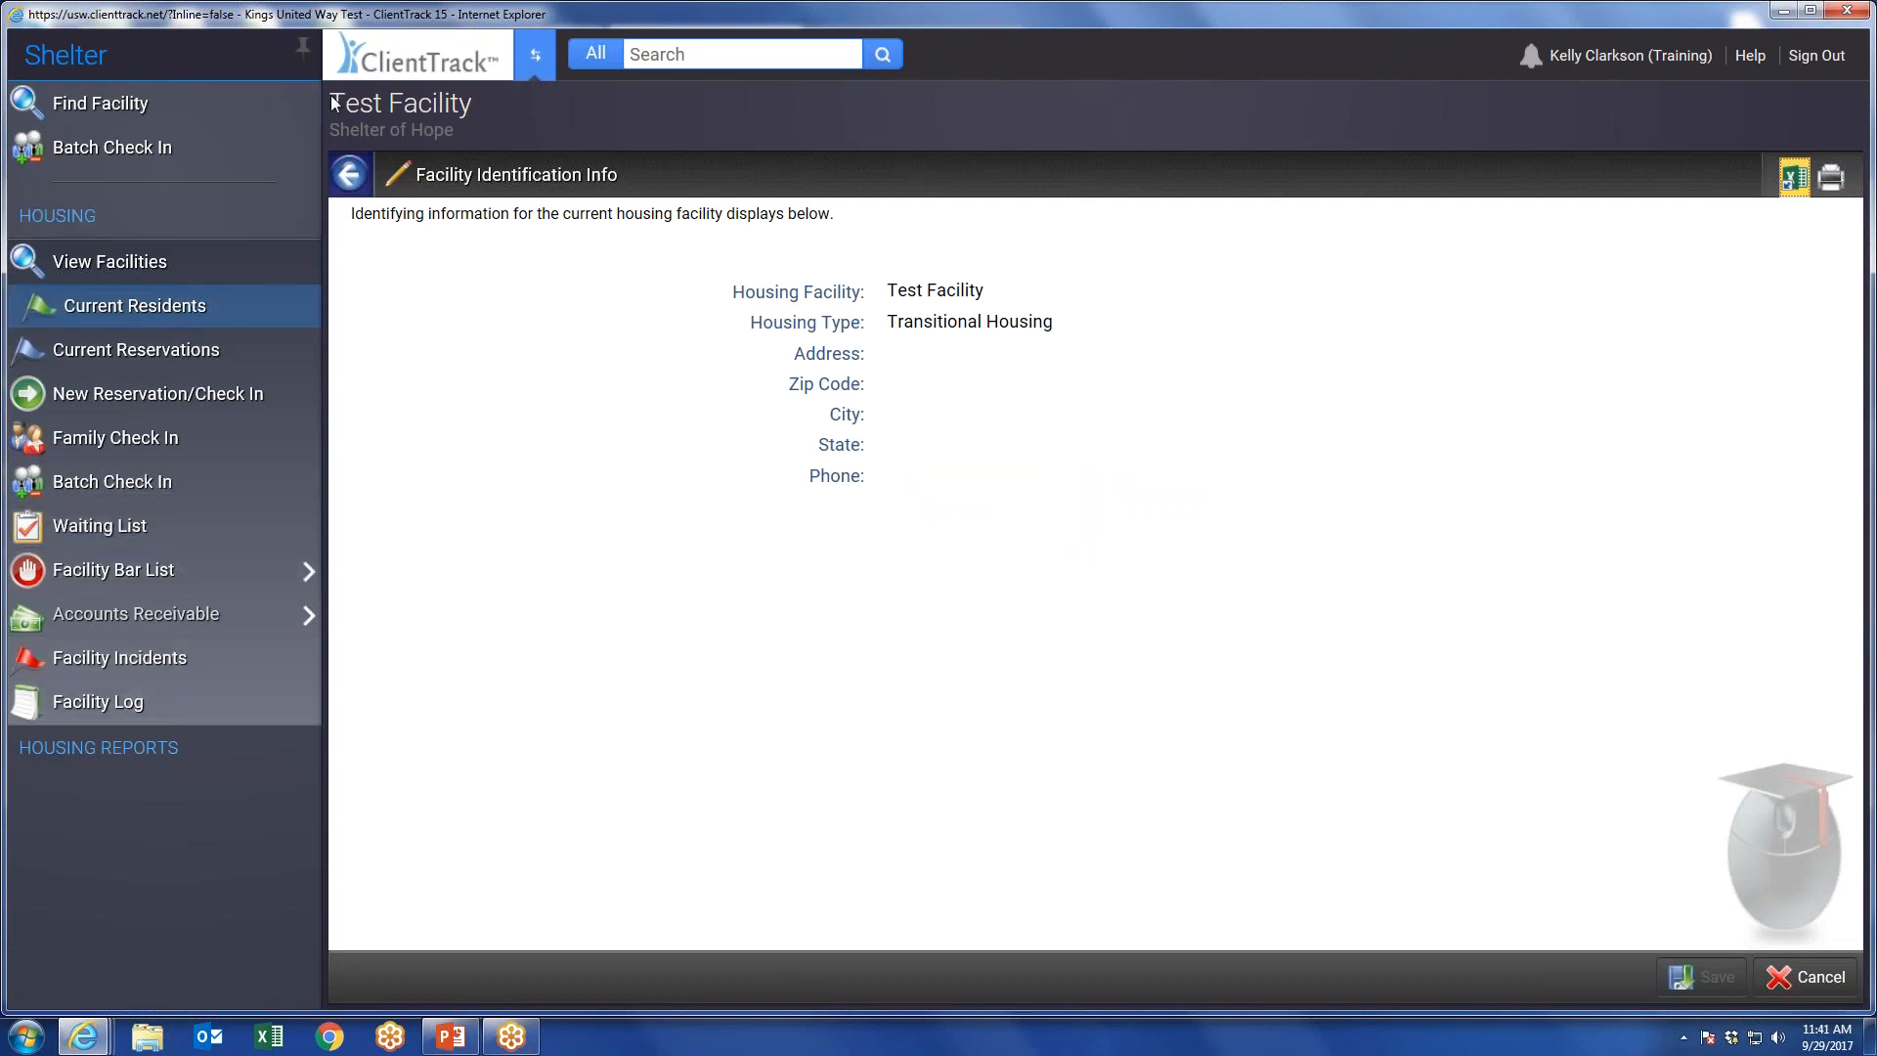
Switch to the Clients workspace and reload the client's dashboard to review the recorded services.
{"action": "left_click", "coordinate": [537, 55]}
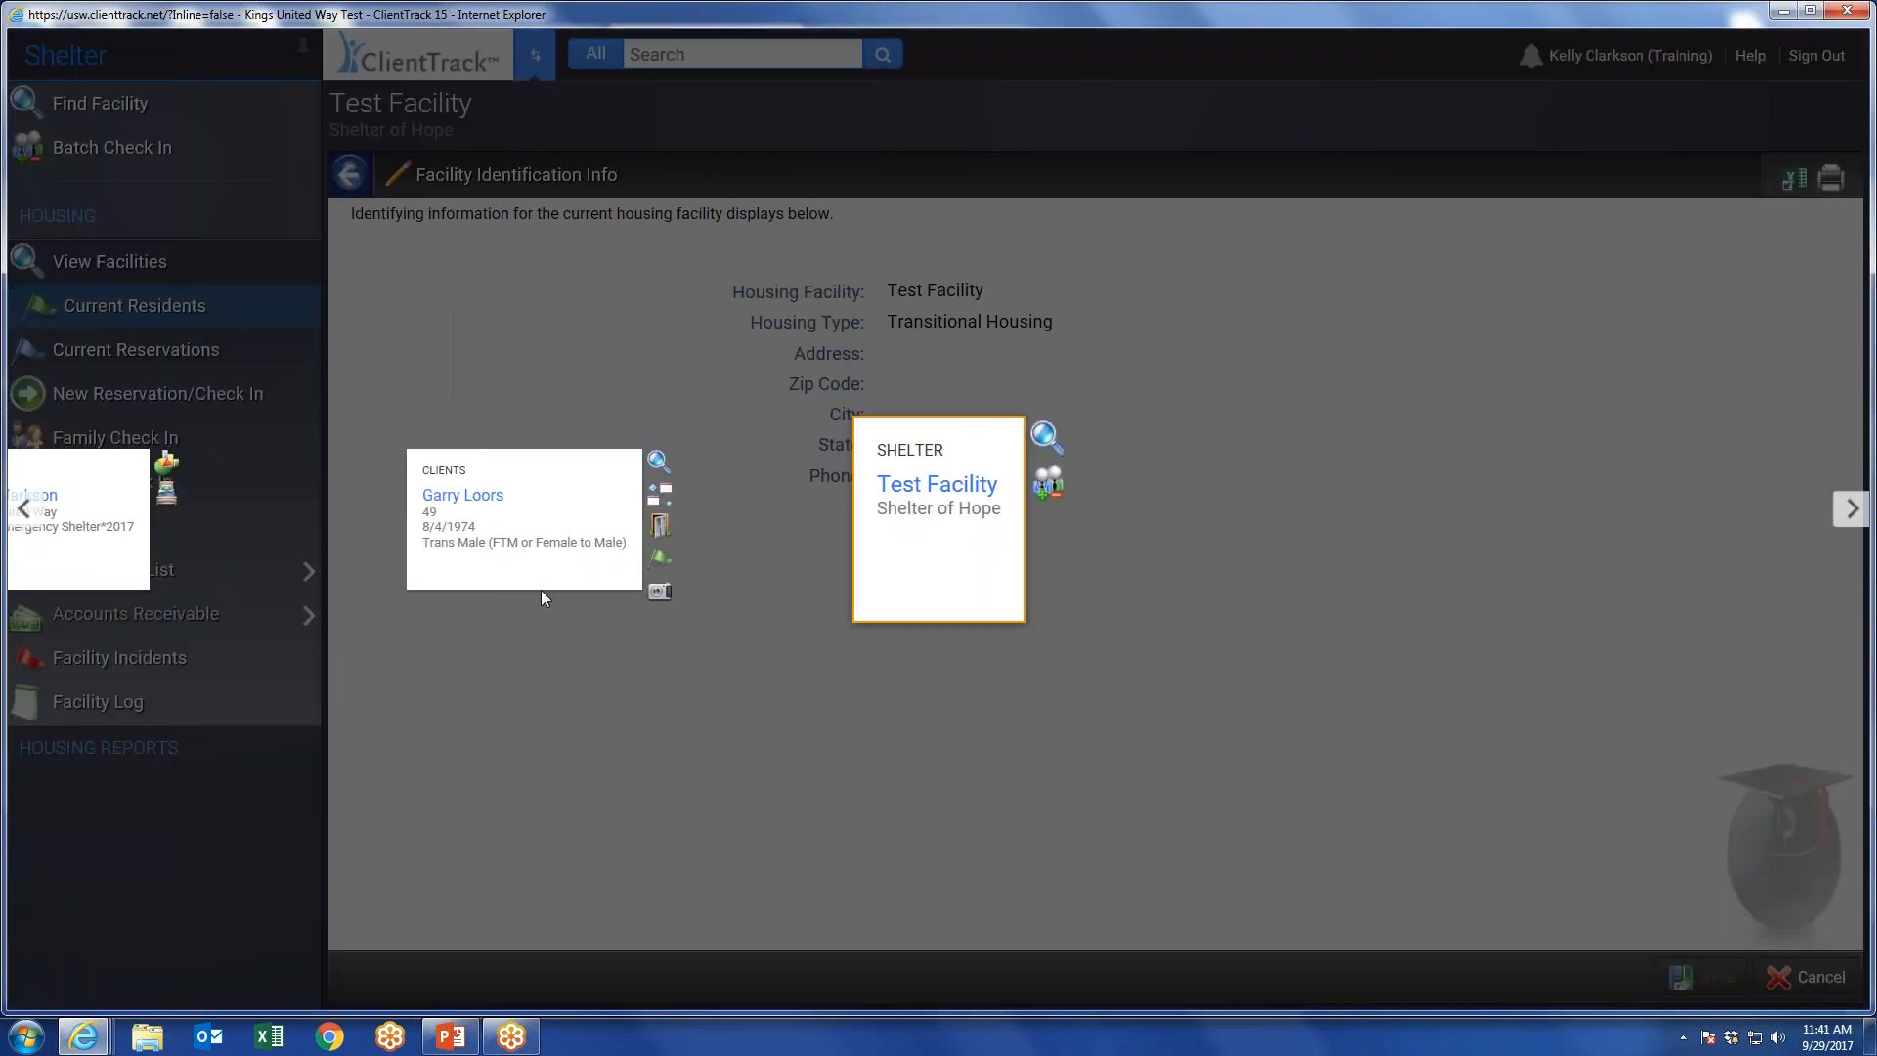
{"action": "left_click", "coordinate": [525, 569]}
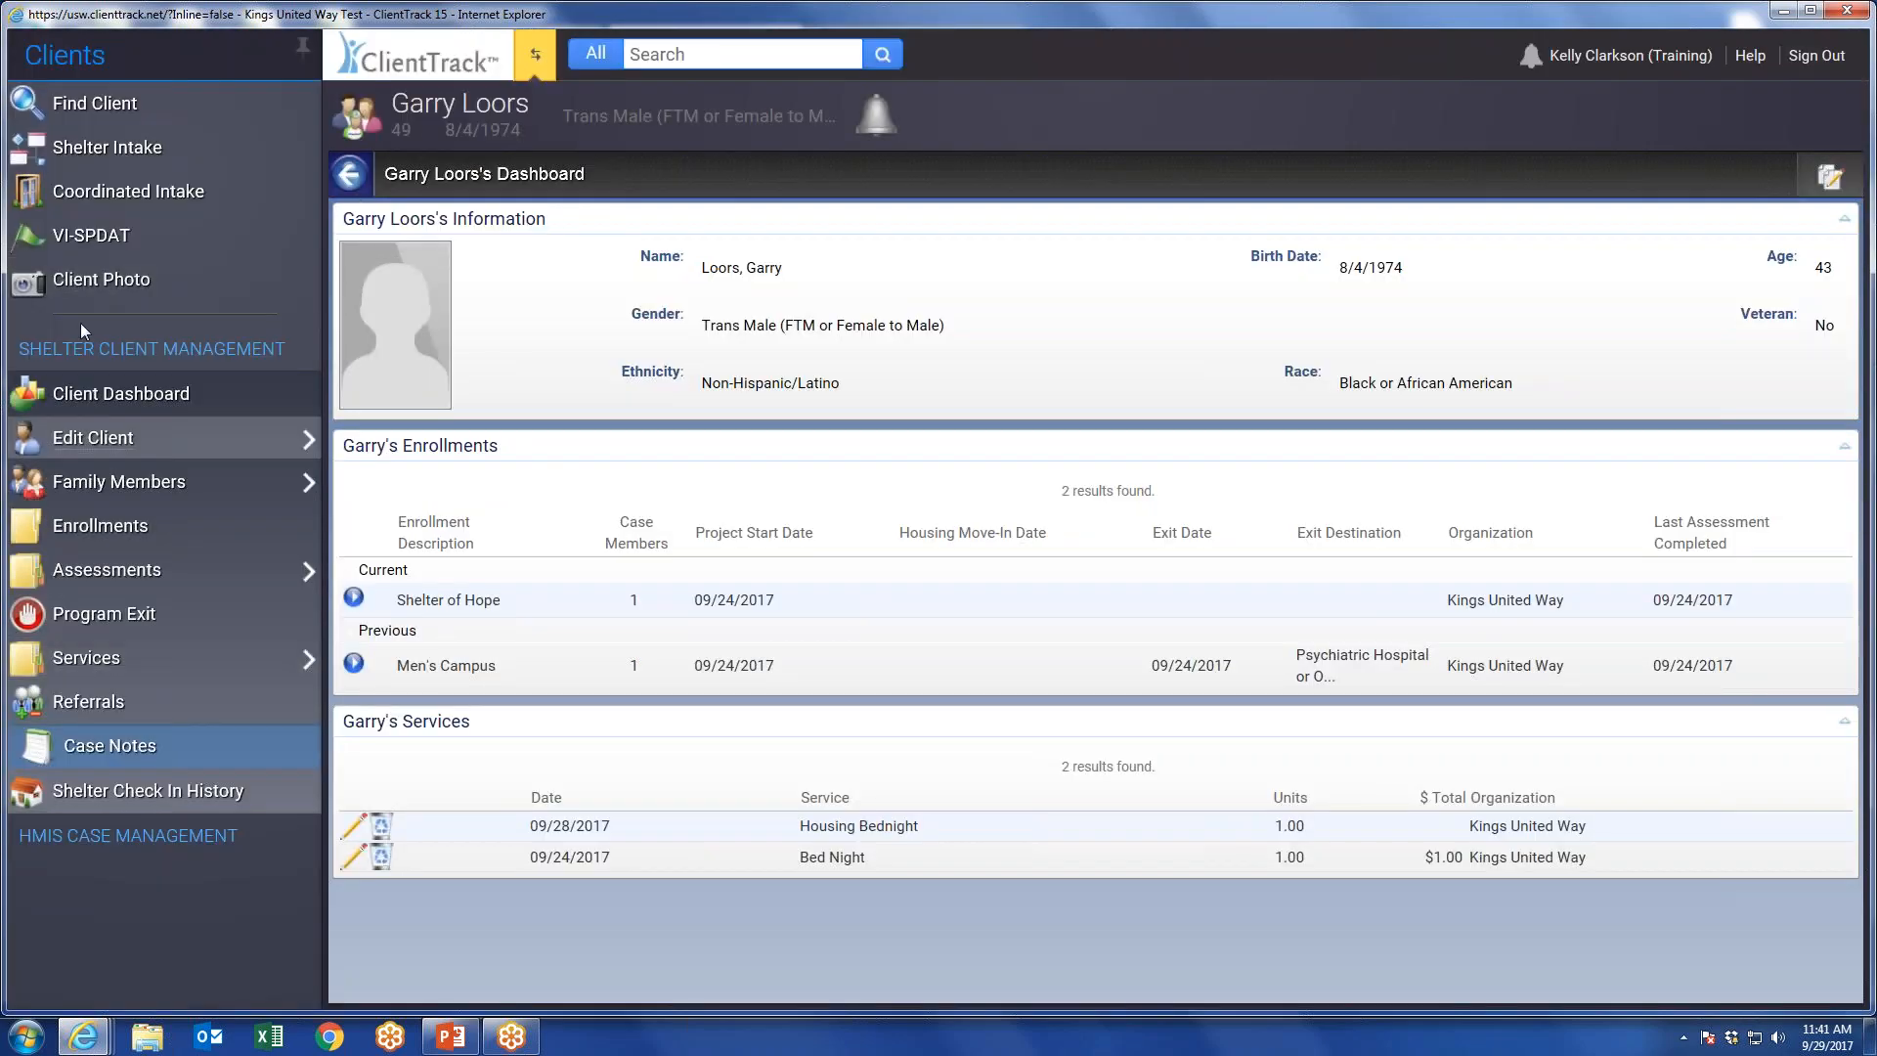
{"action": "left_click", "coordinate": [159, 396]}
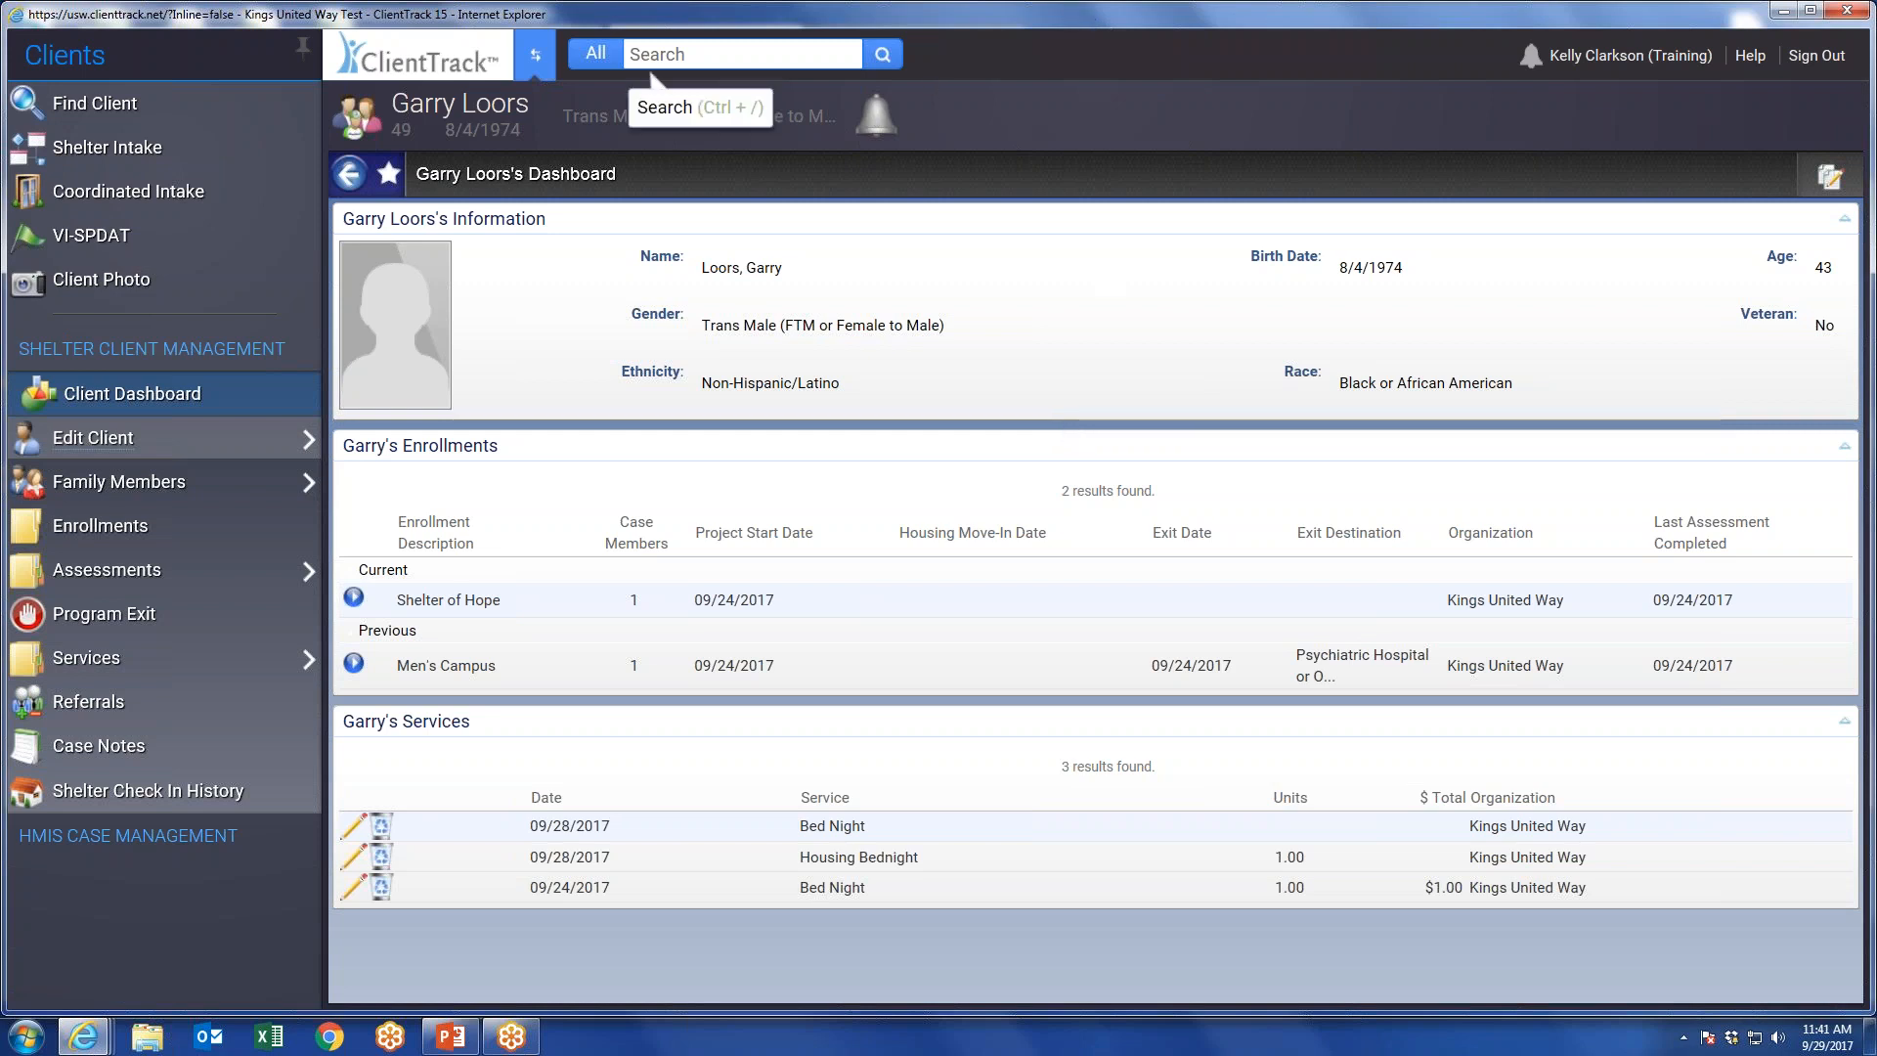
Sign out, sign in to the kuwdv_train site with workgroup HMIS: Emergency Shelter*2017 and organization KCAO, and dismiss the recovery-information notice.
{"action": "left_click", "coordinate": [1816, 56]}
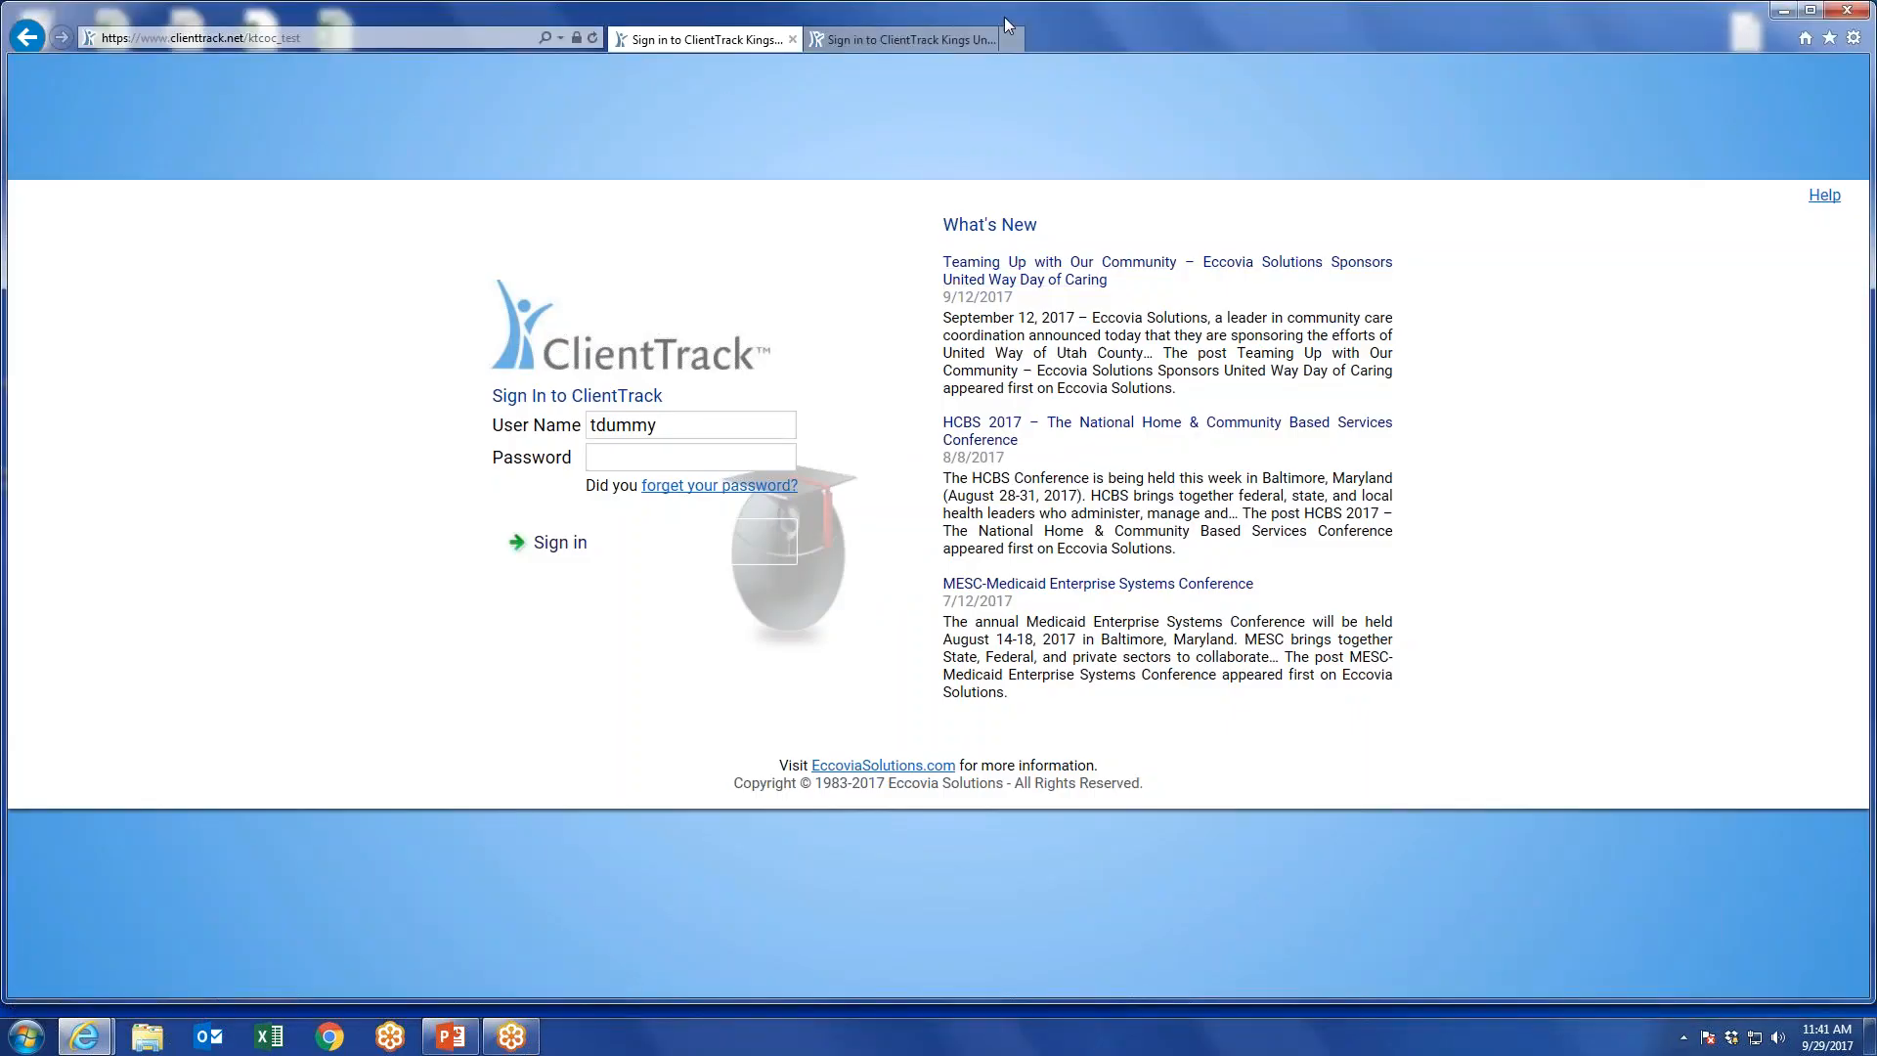
{"action": "left_click", "coordinate": [920, 43]}
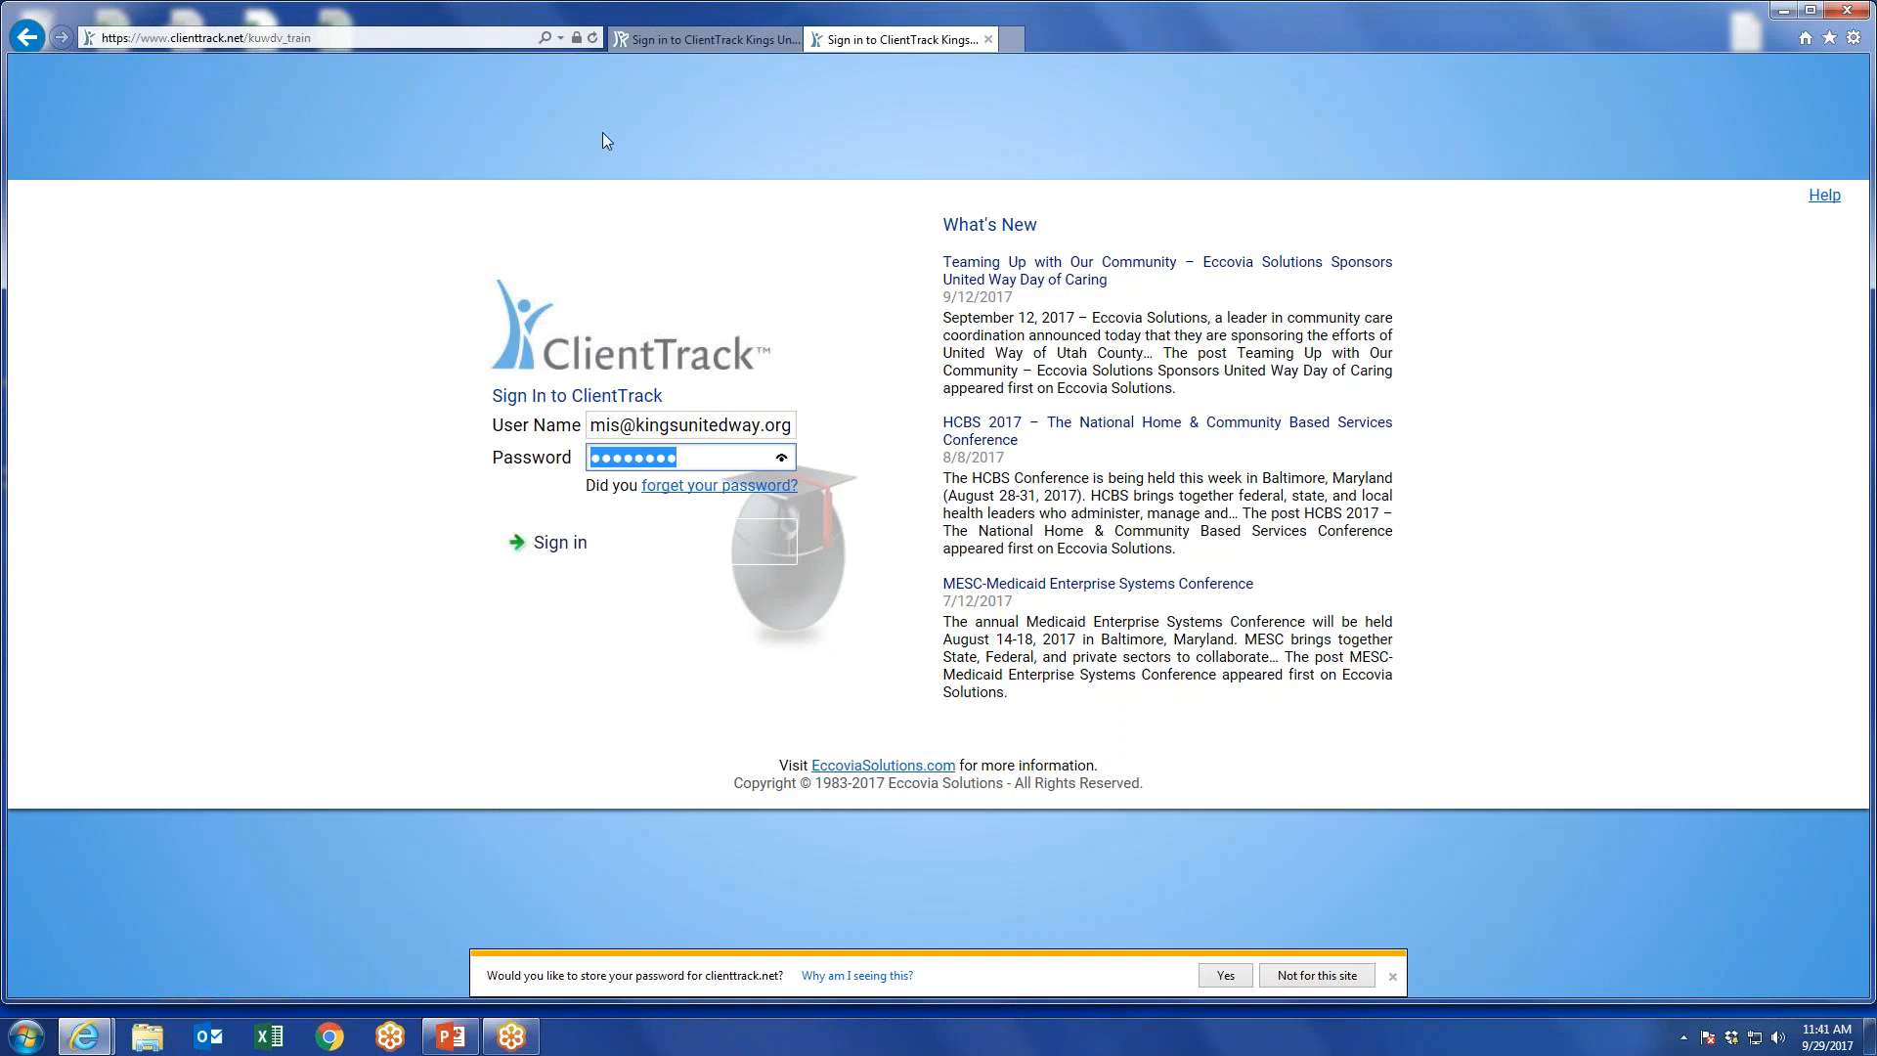
{"action": "left_click", "coordinate": [553, 543]}
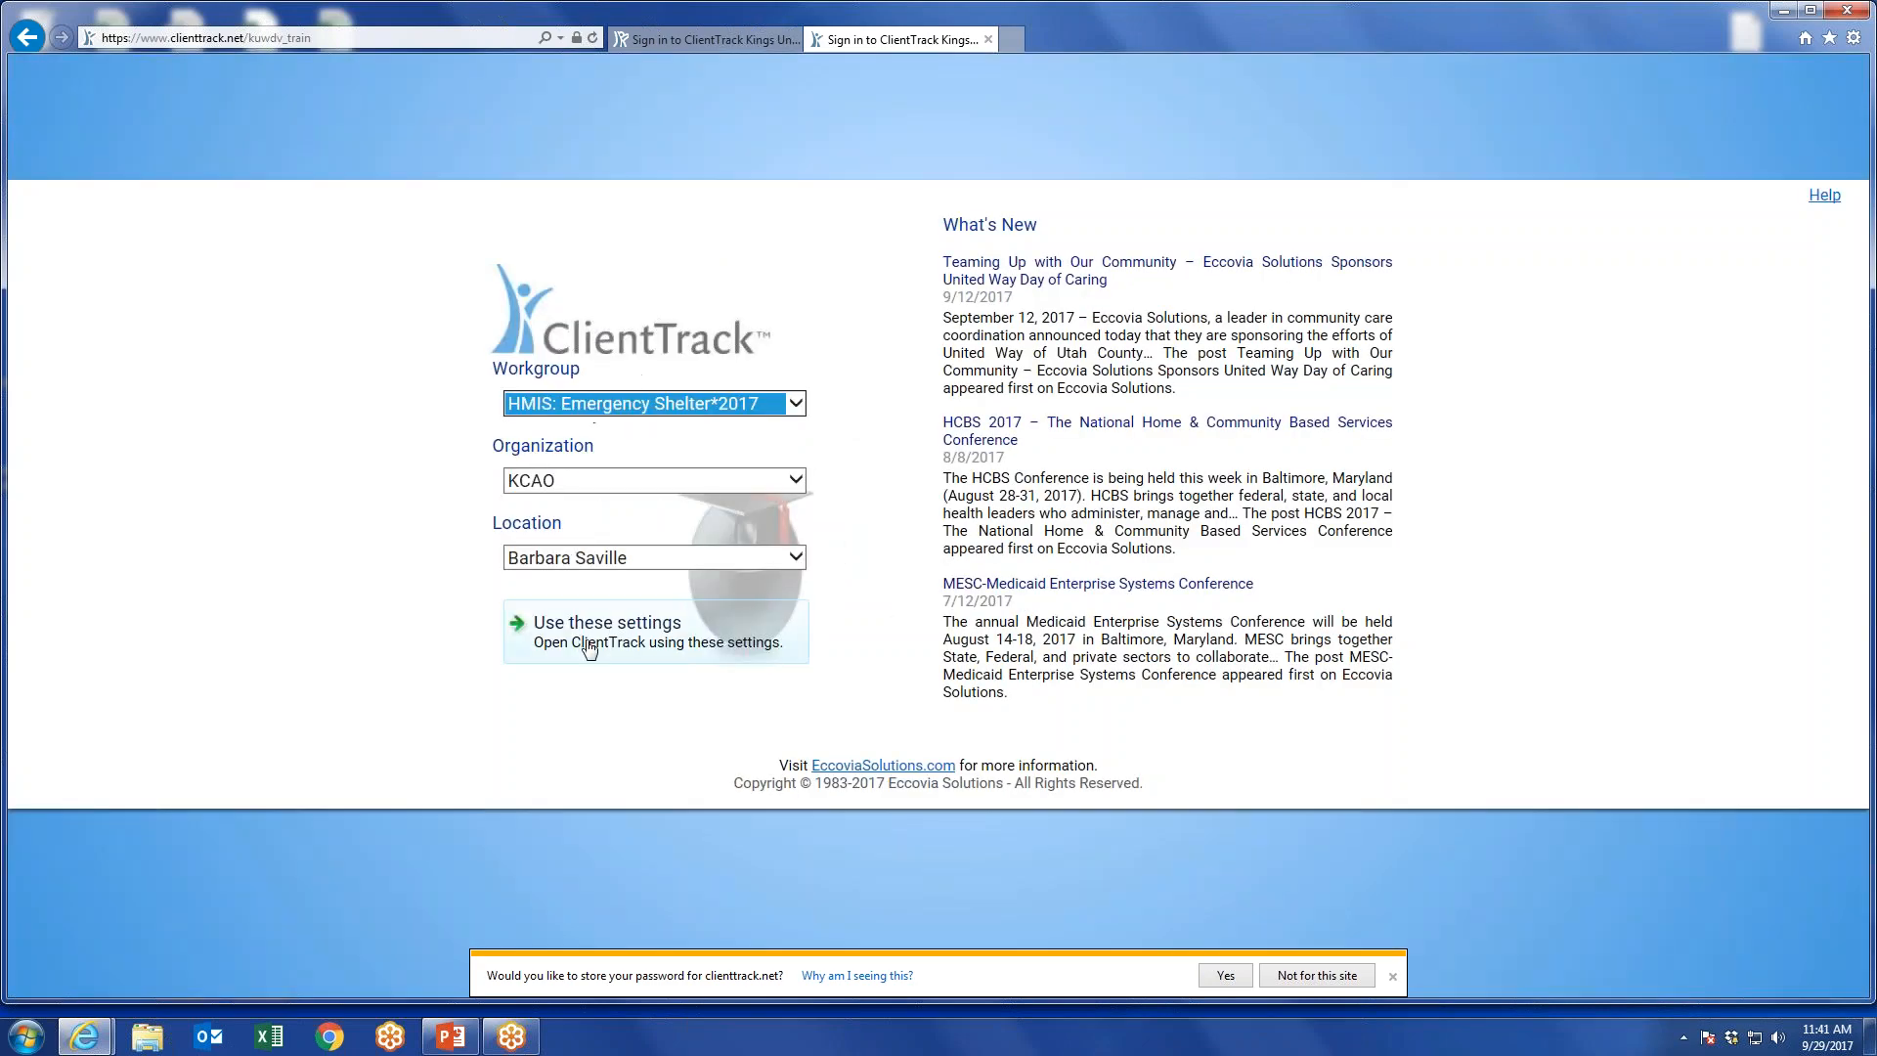
{"action": "left_click", "coordinate": [631, 631]}
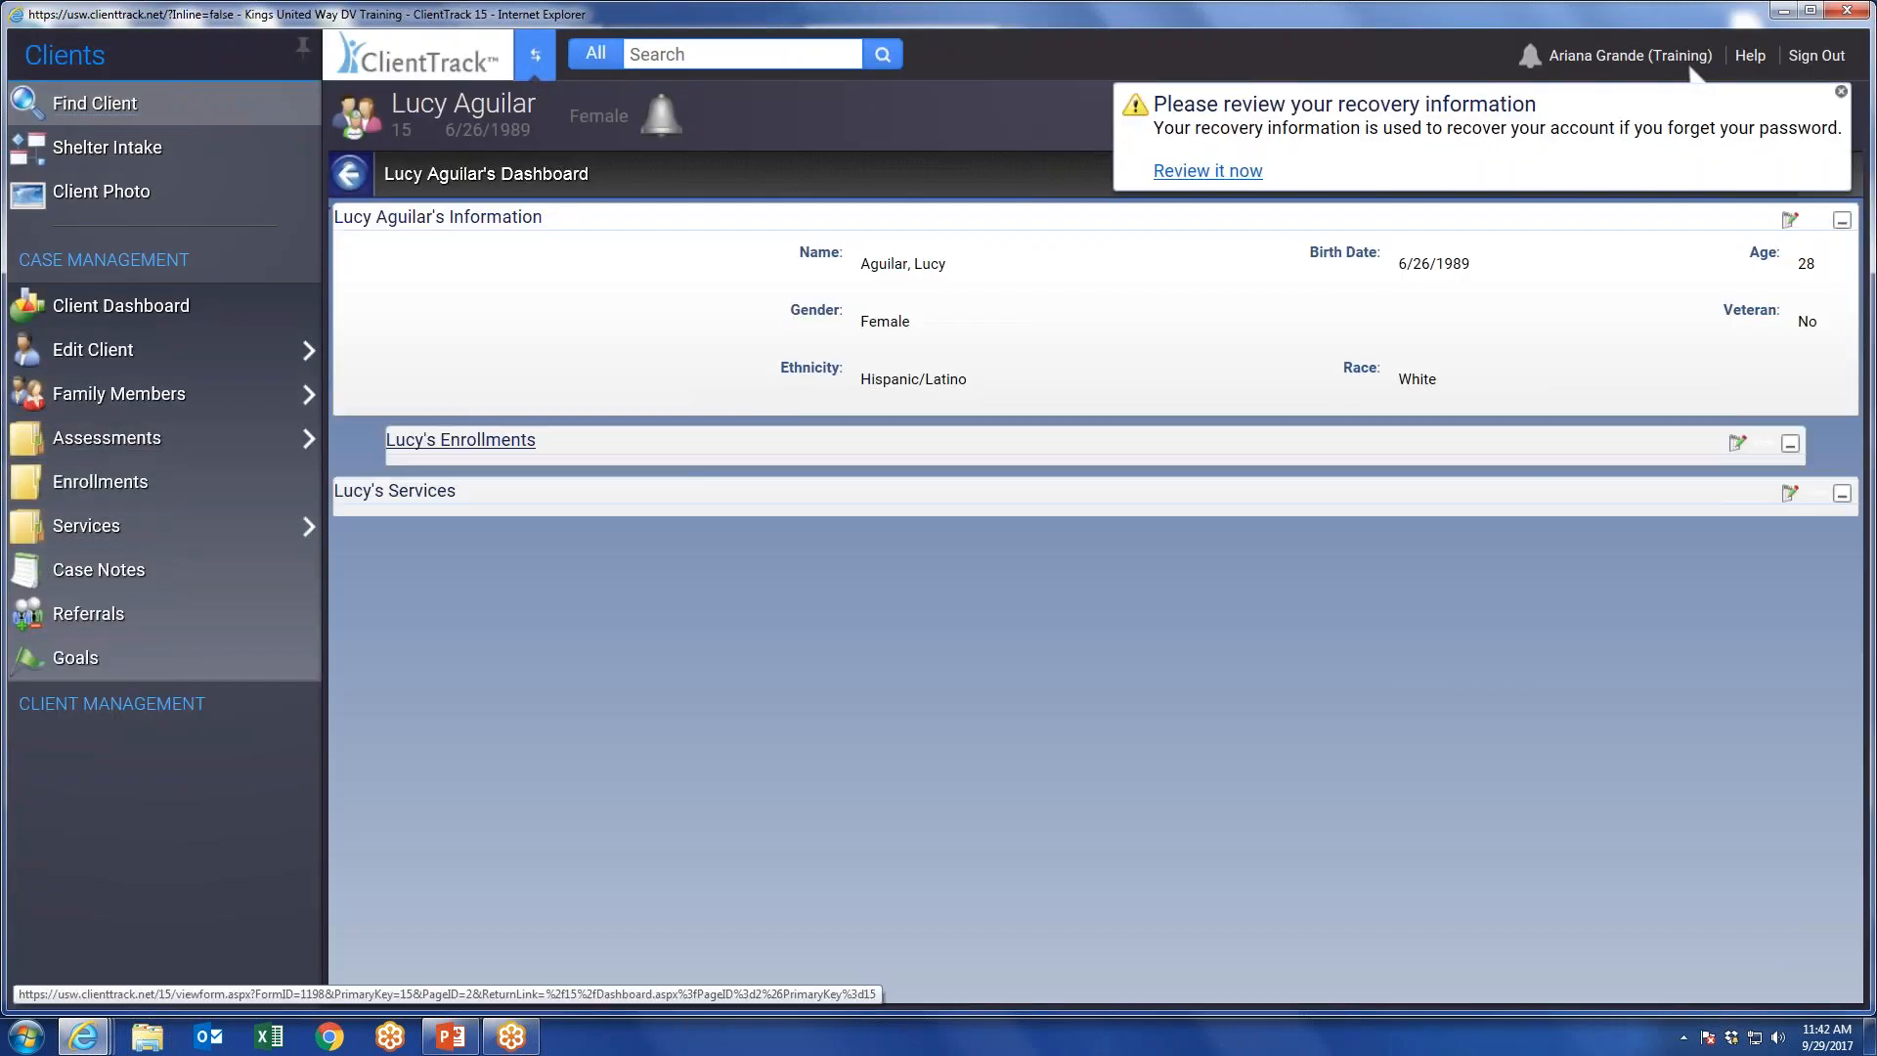
{"action": "left_click", "coordinate": [1840, 91]}
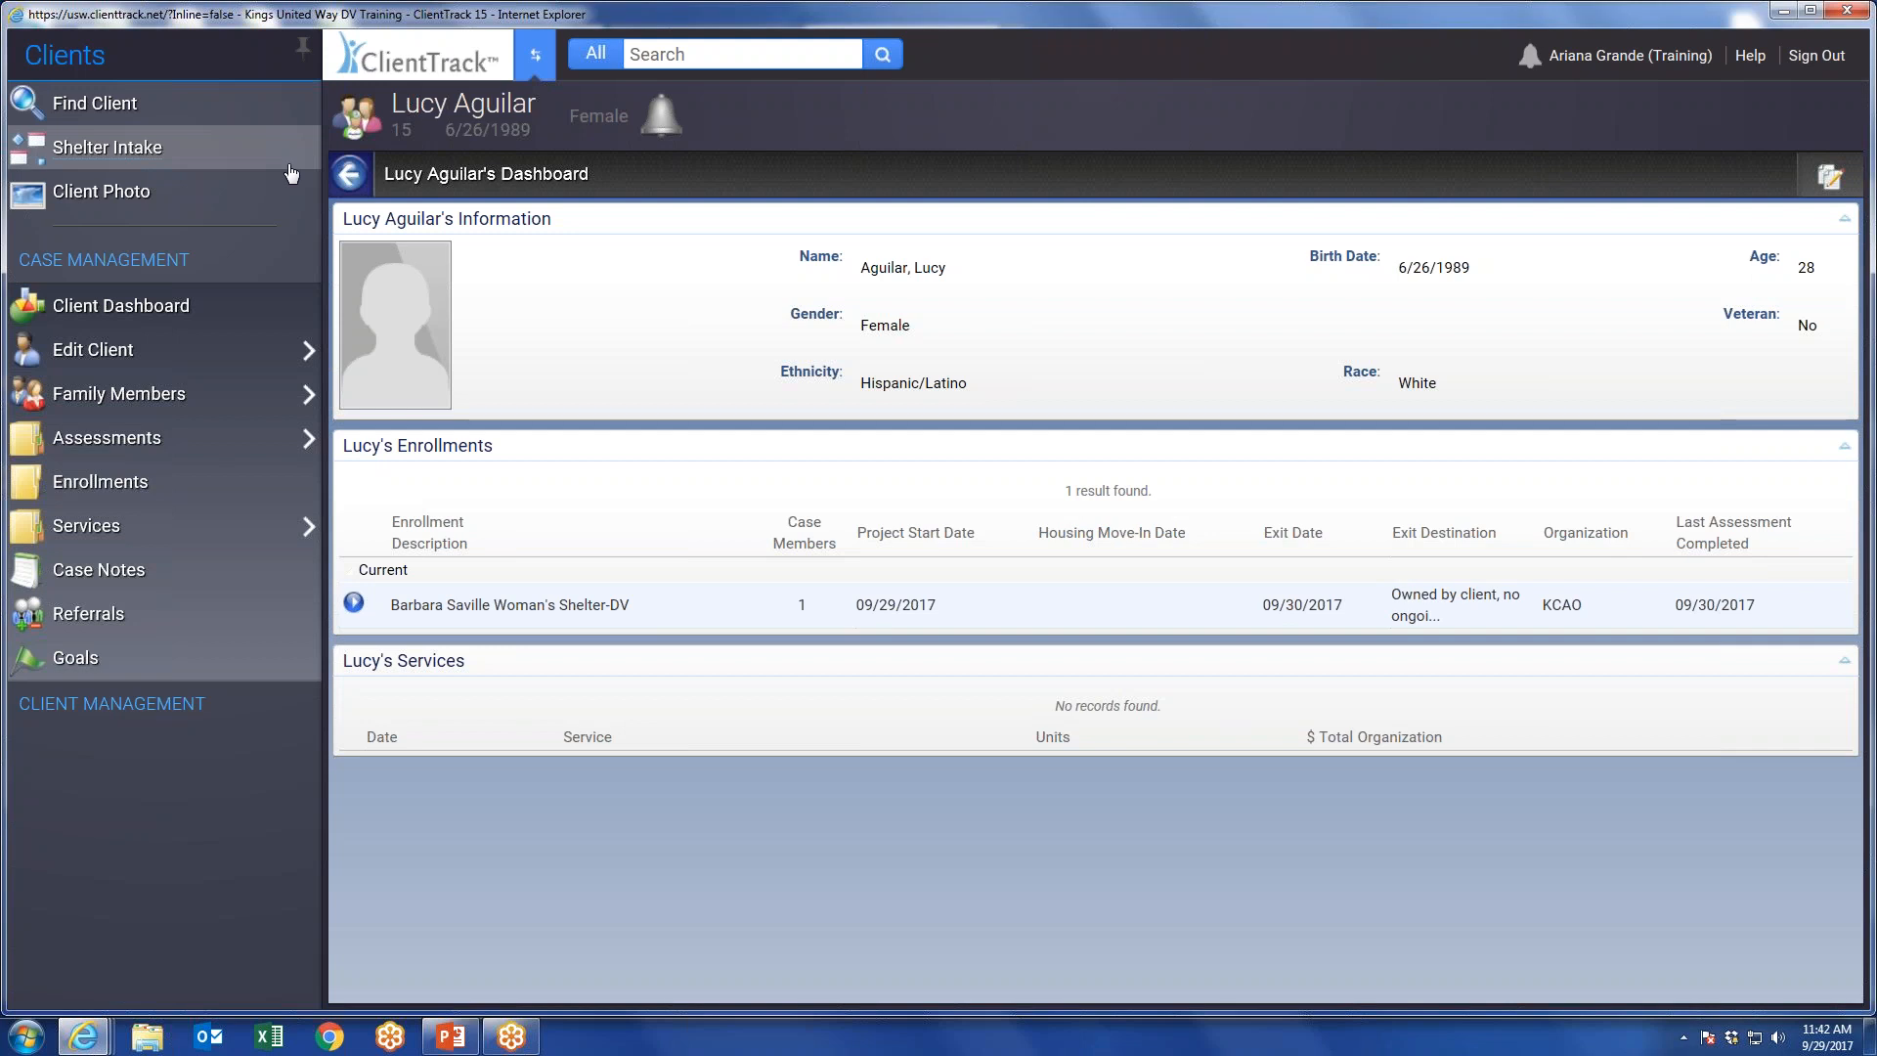
{"action": "left_click", "coordinate": [111, 154]}
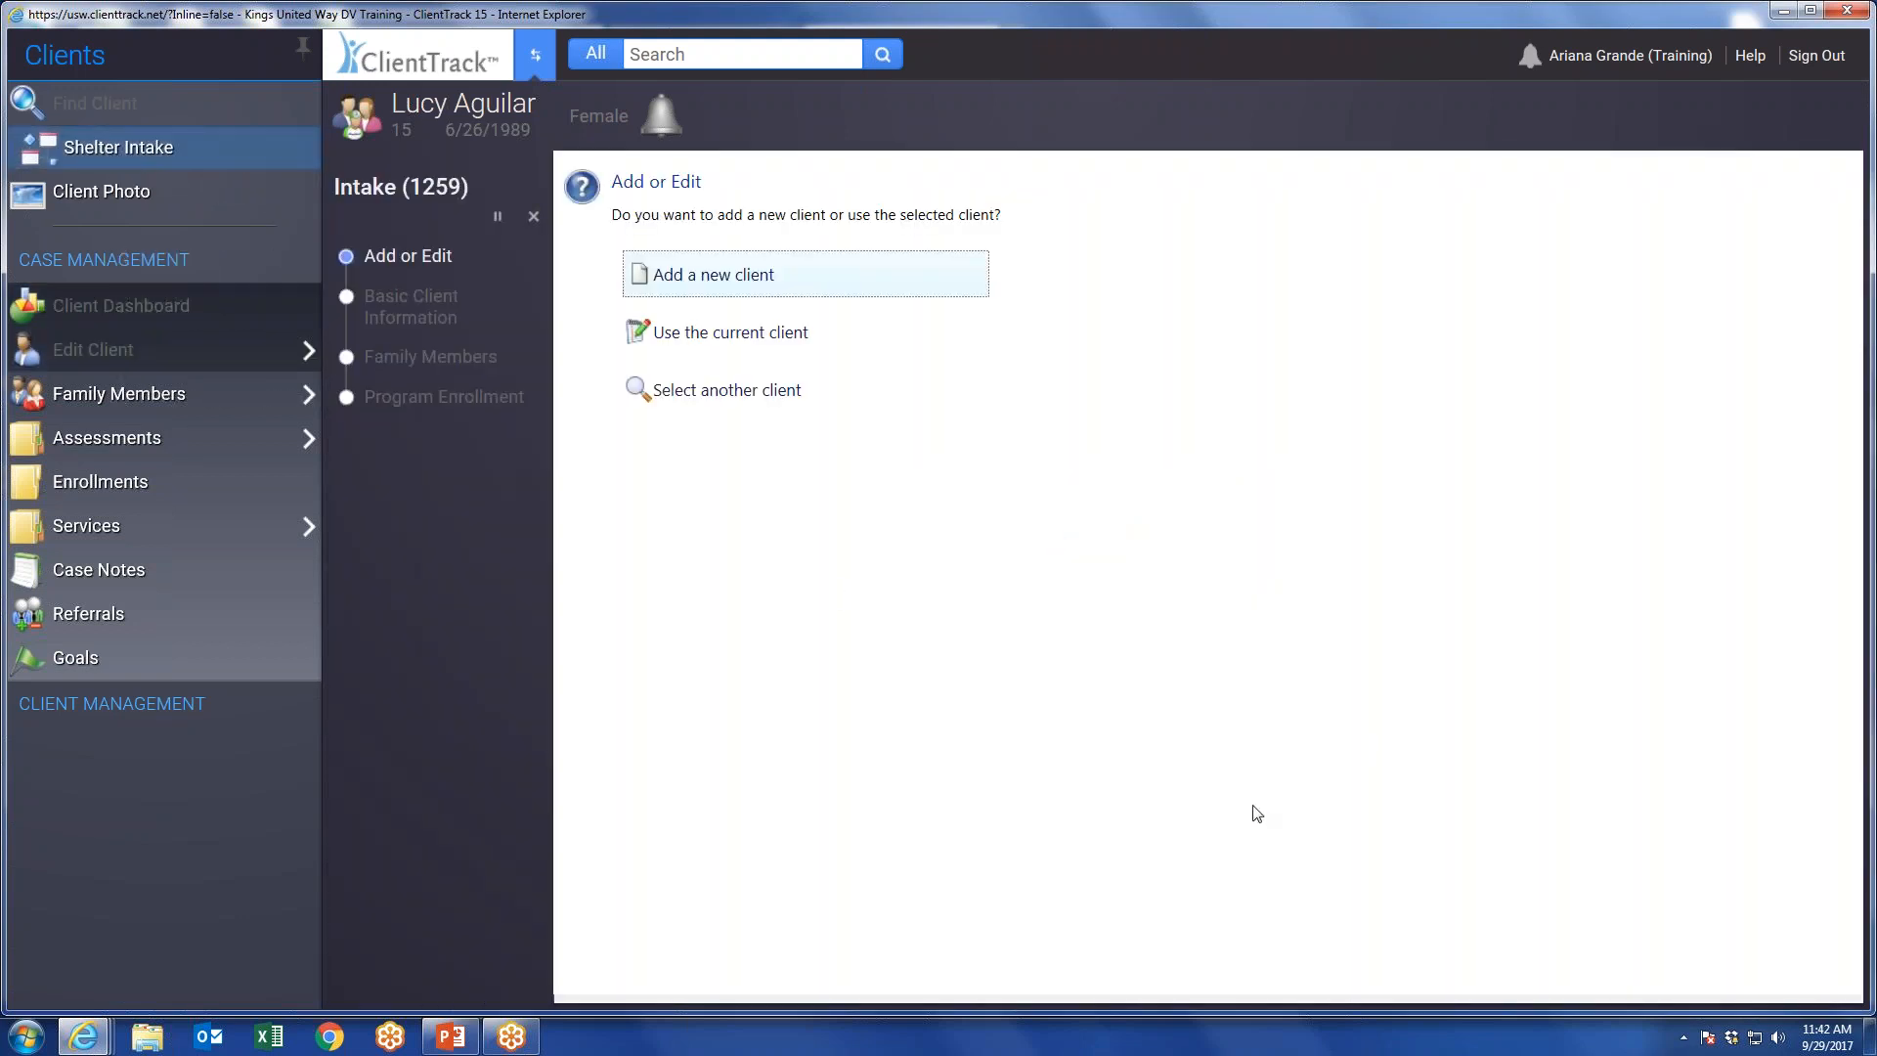
{"action": "left_click", "coordinate": [532, 217]}
{"action": "left_click", "coordinate": [1112, 620]}
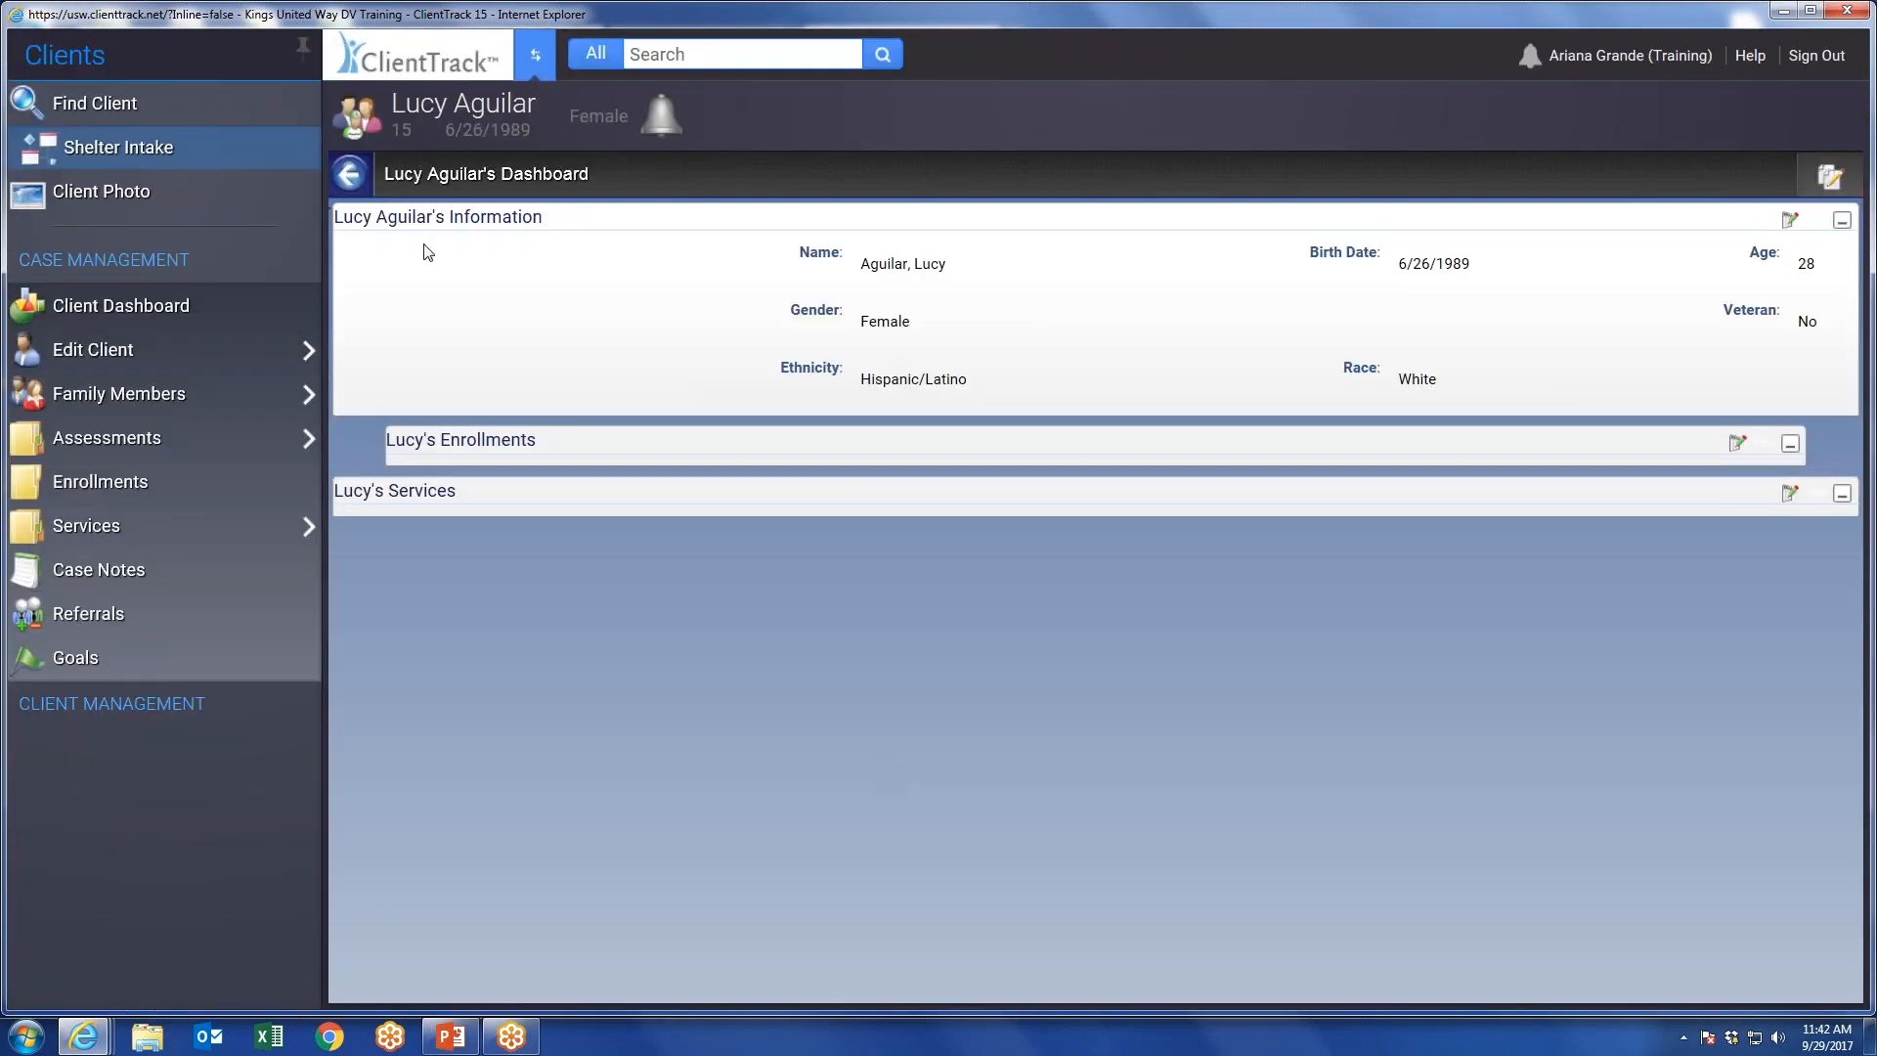
Switch to the Home workspace and open the list of recorded indirect services.
{"action": "left_click", "coordinate": [535, 54]}
{"action": "left_click", "coordinate": [246, 502]}
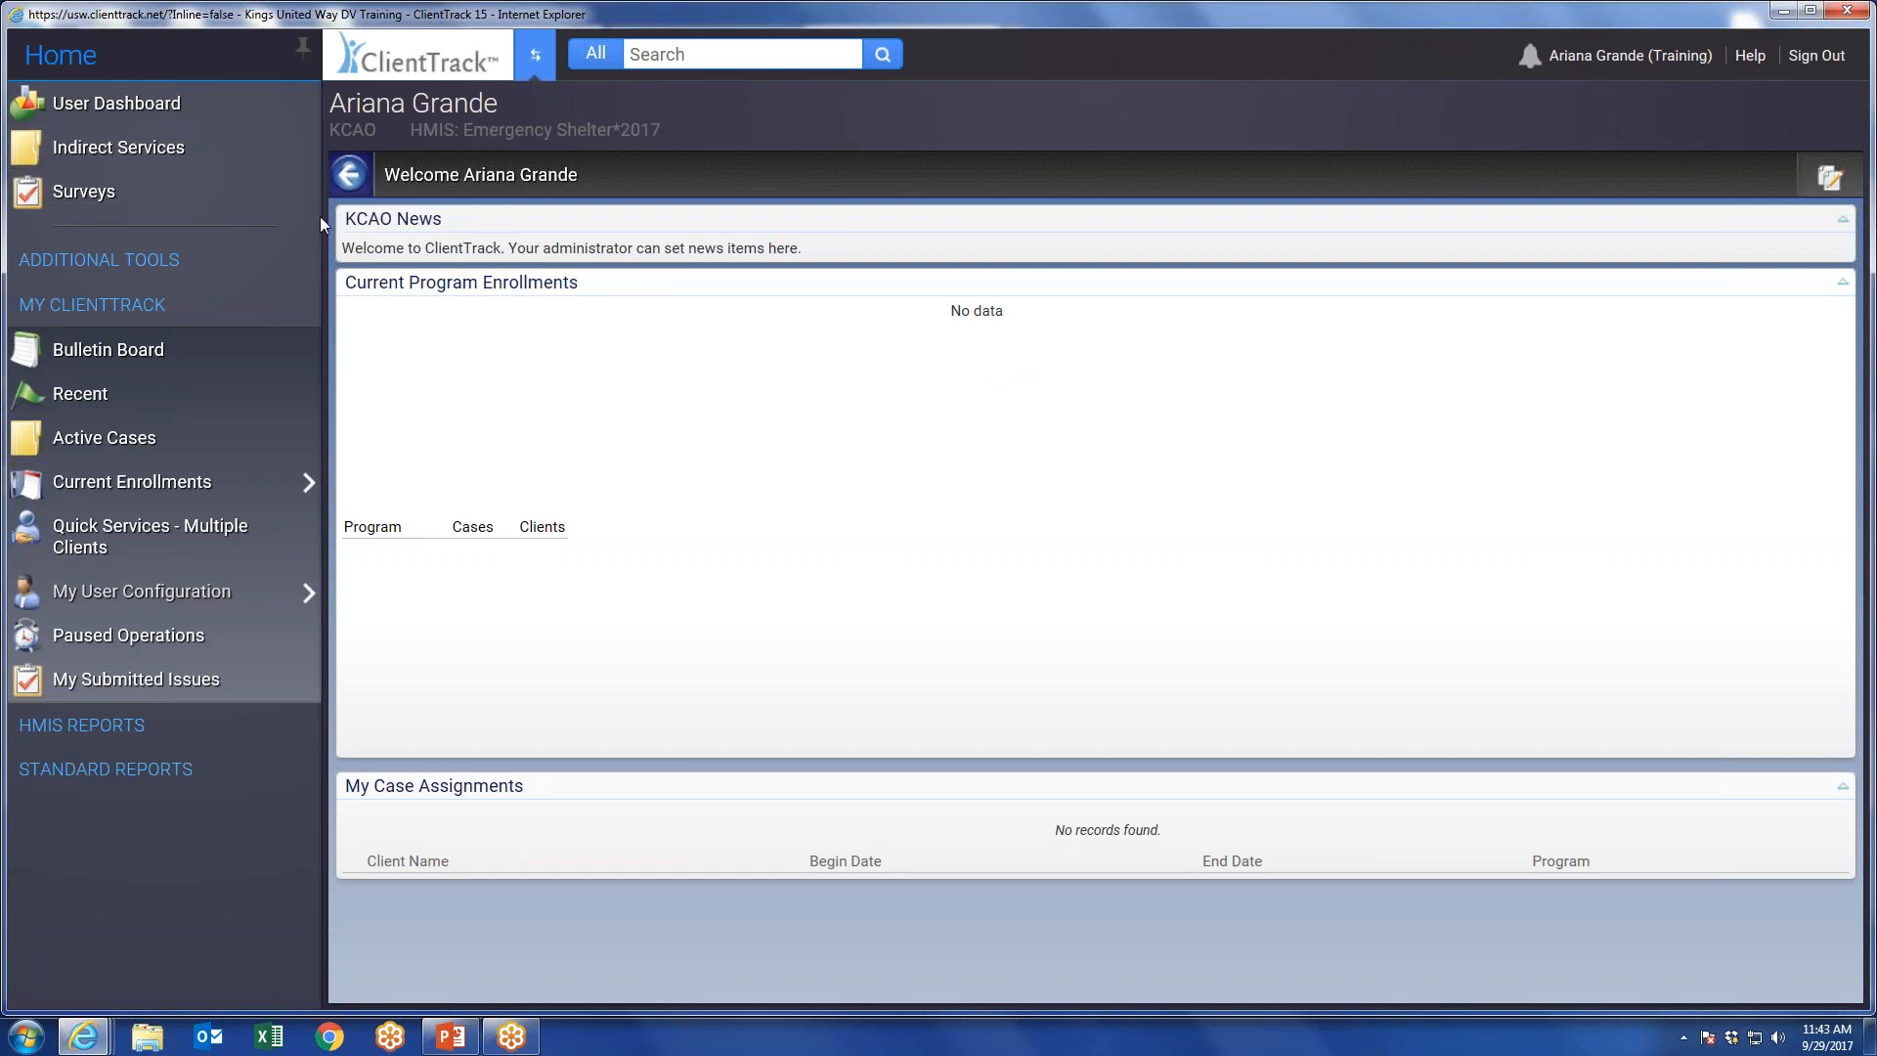
{"action": "left_click", "coordinate": [112, 151]}
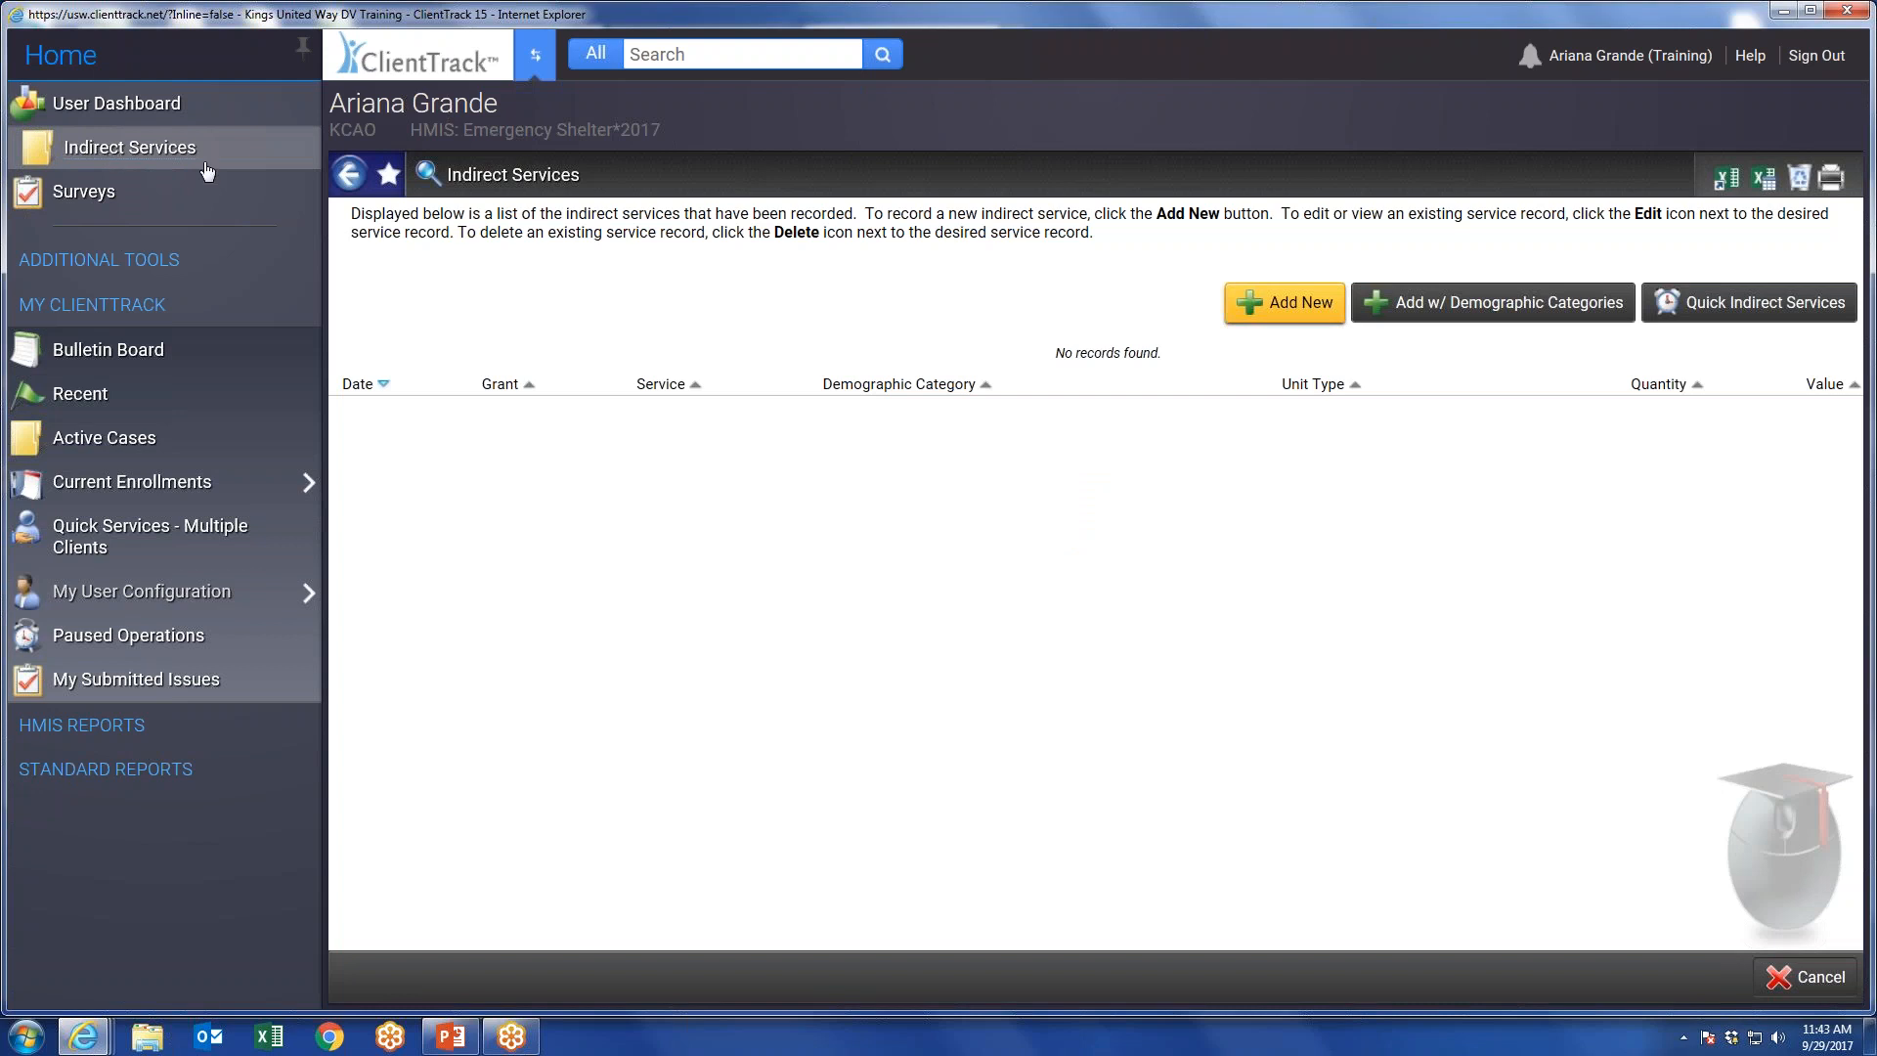
Record an indirect service of 500 Hotline Calls dated 09/01/2017 and save it.
{"action": "left_click", "coordinate": [1284, 309]}
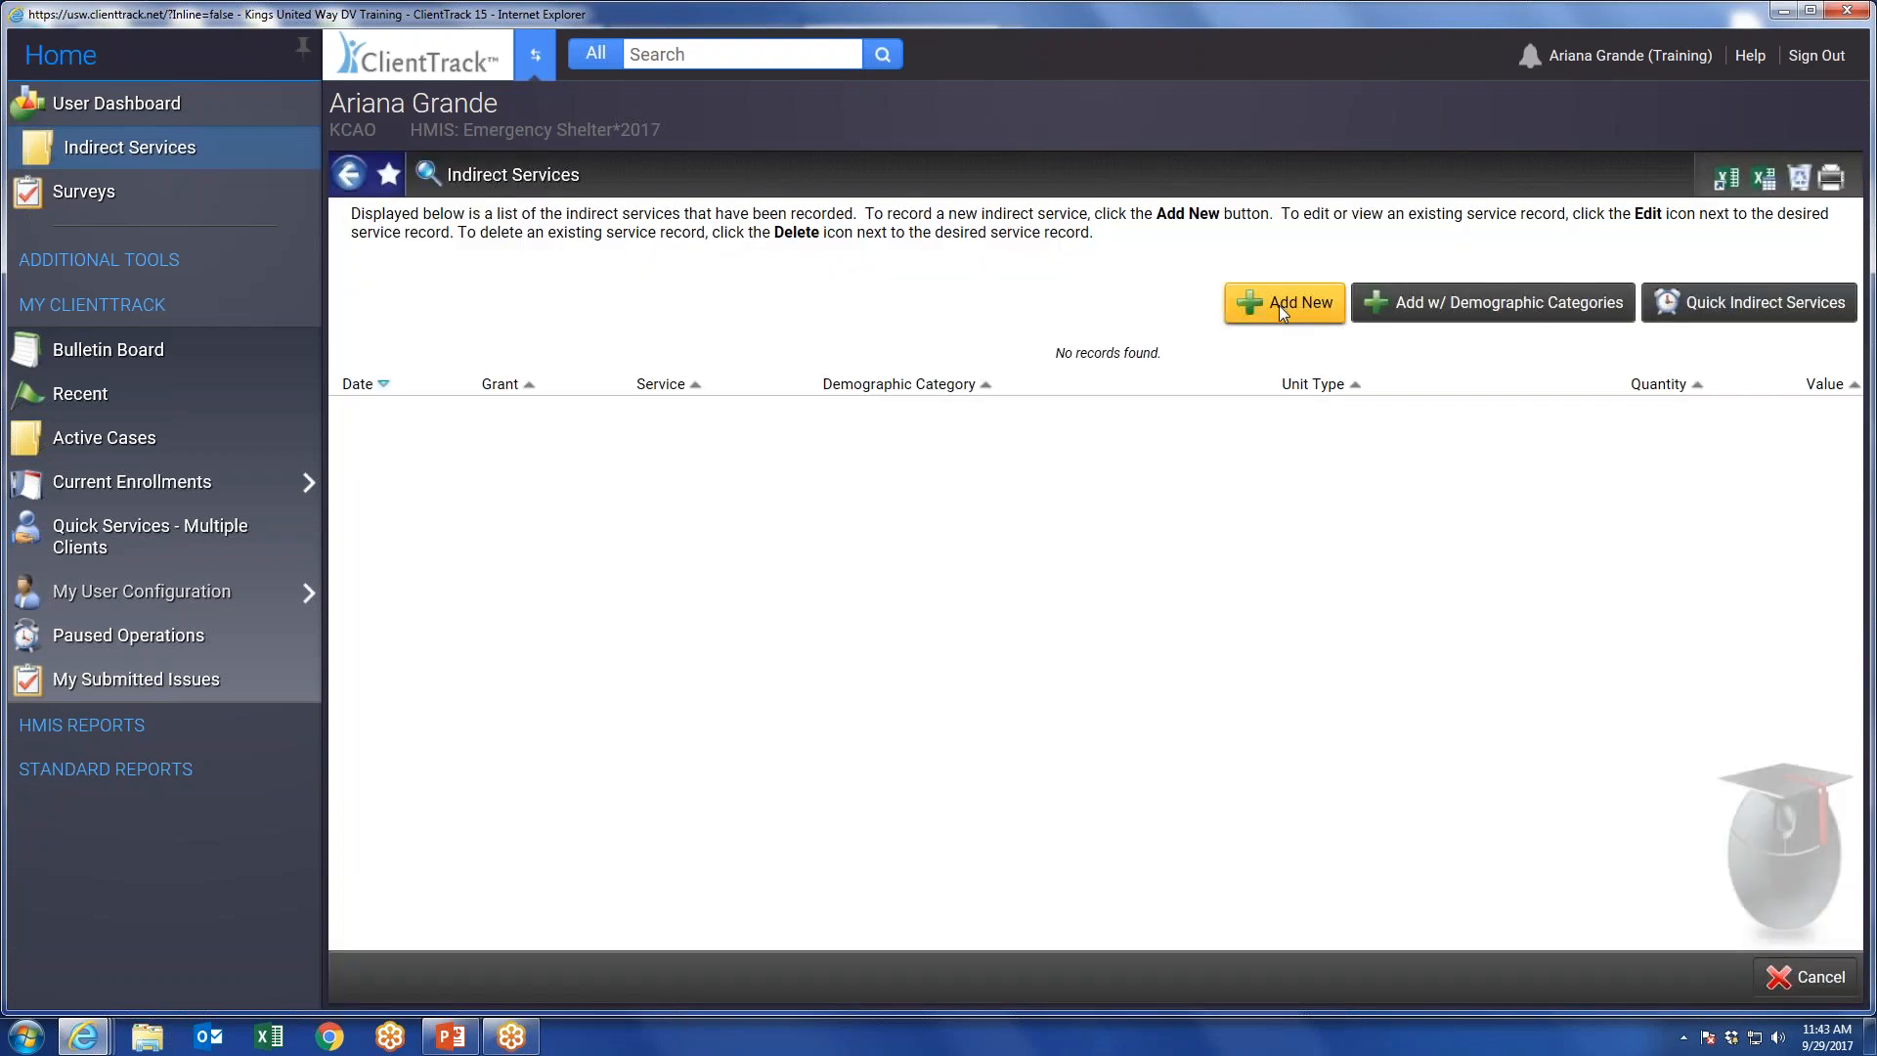
{"action": "left_click", "coordinate": [981, 337]}
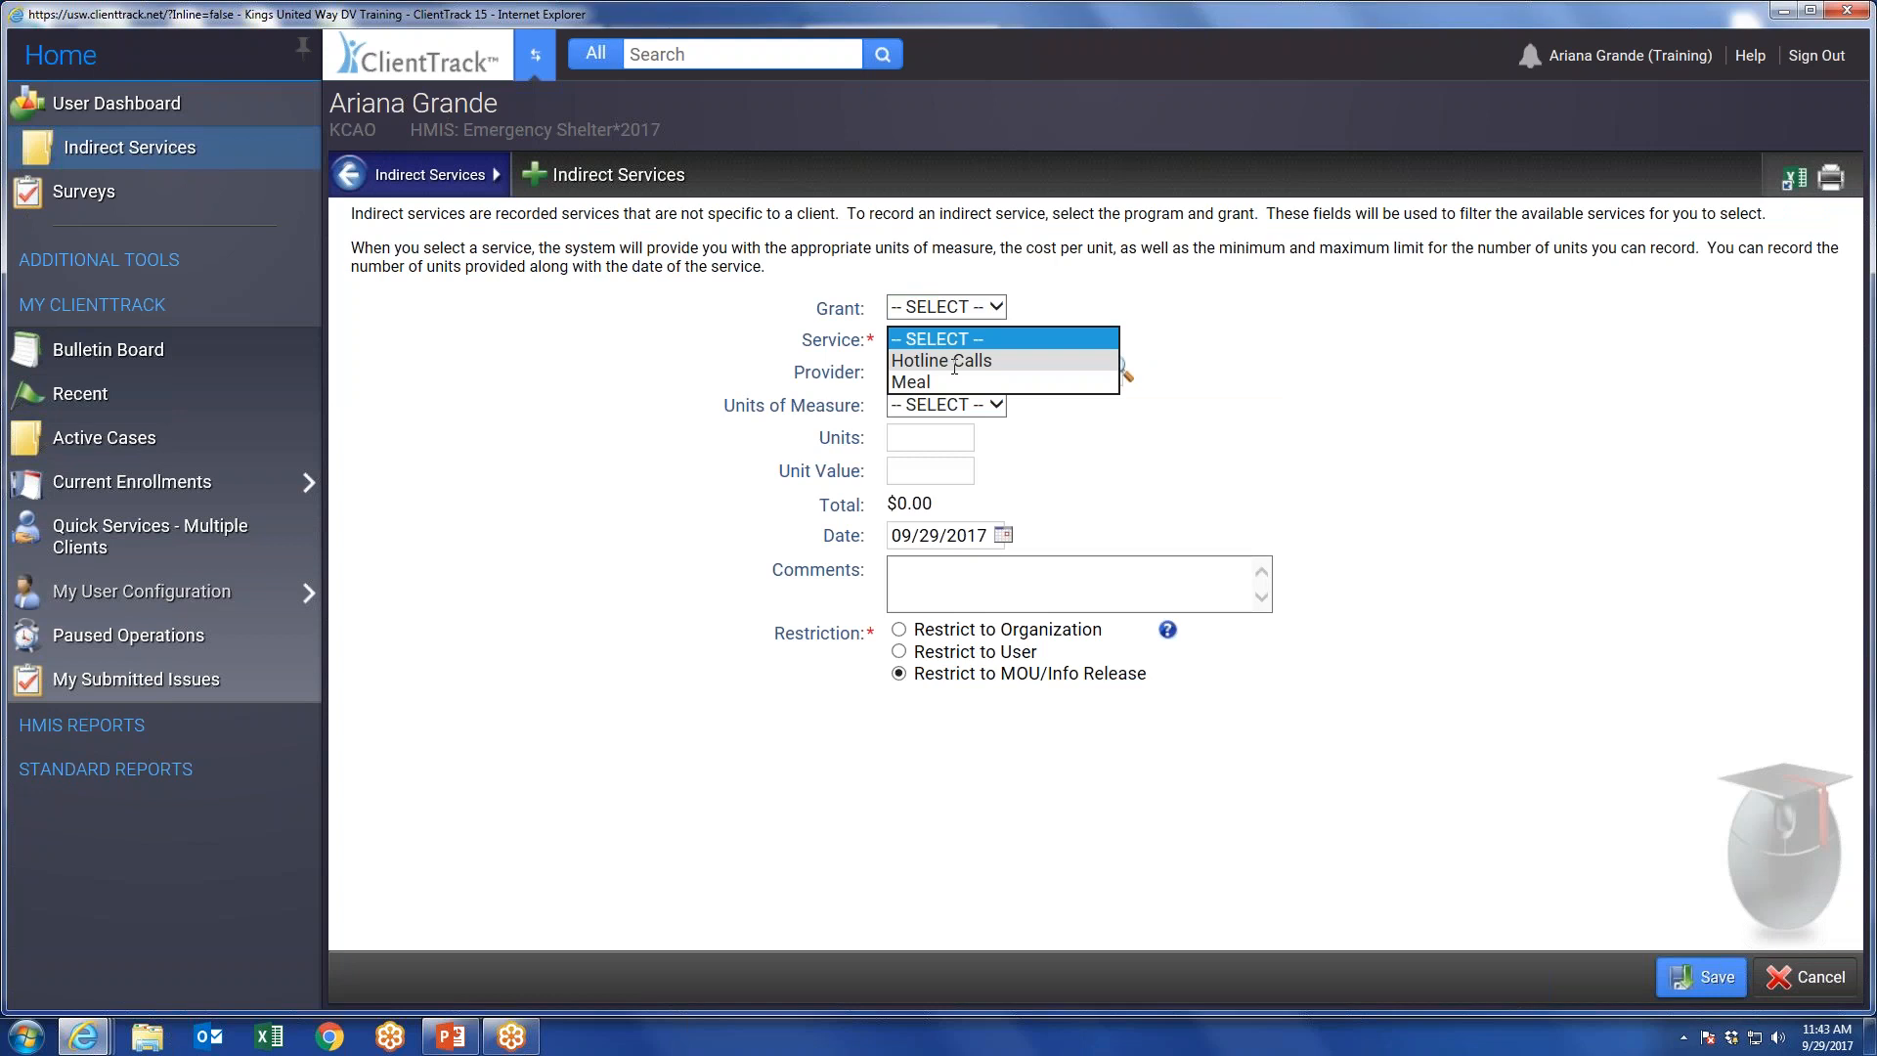
{"action": "left_click", "coordinate": [960, 360]}
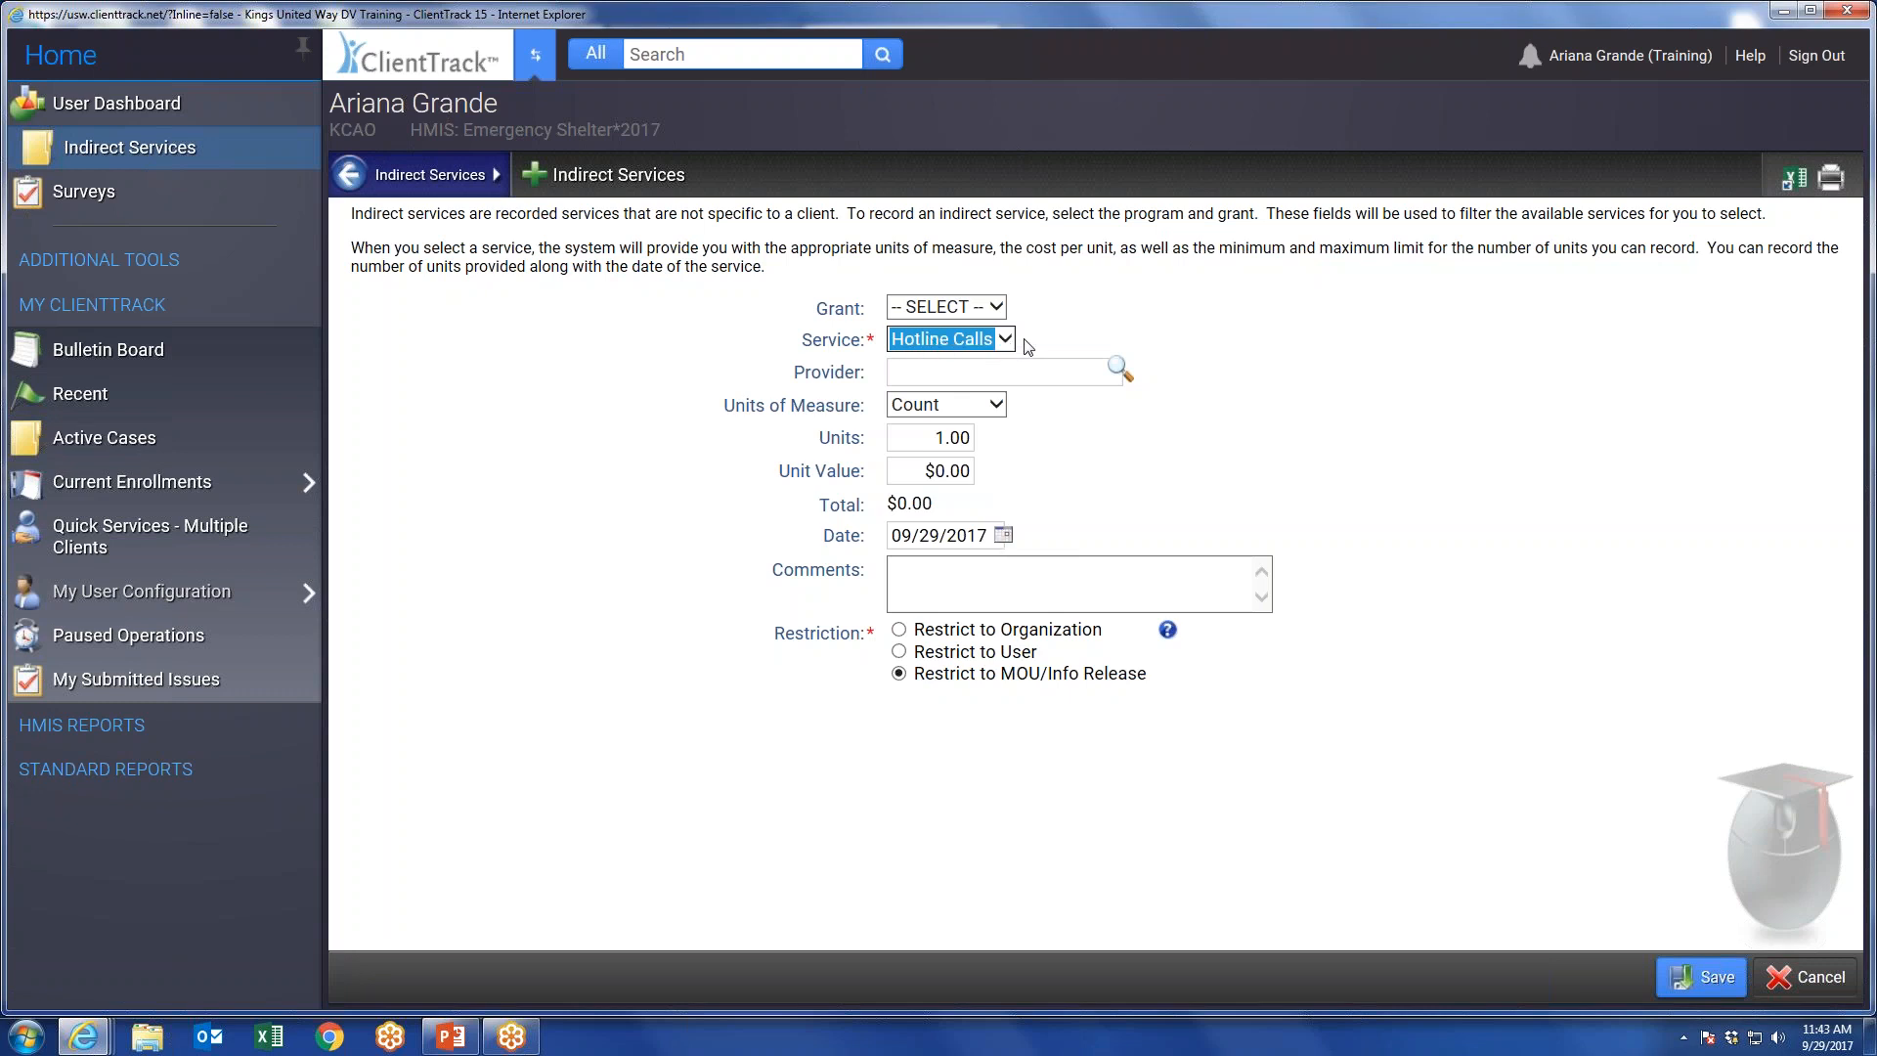
{"action": "left_click", "coordinate": [1003, 535]}
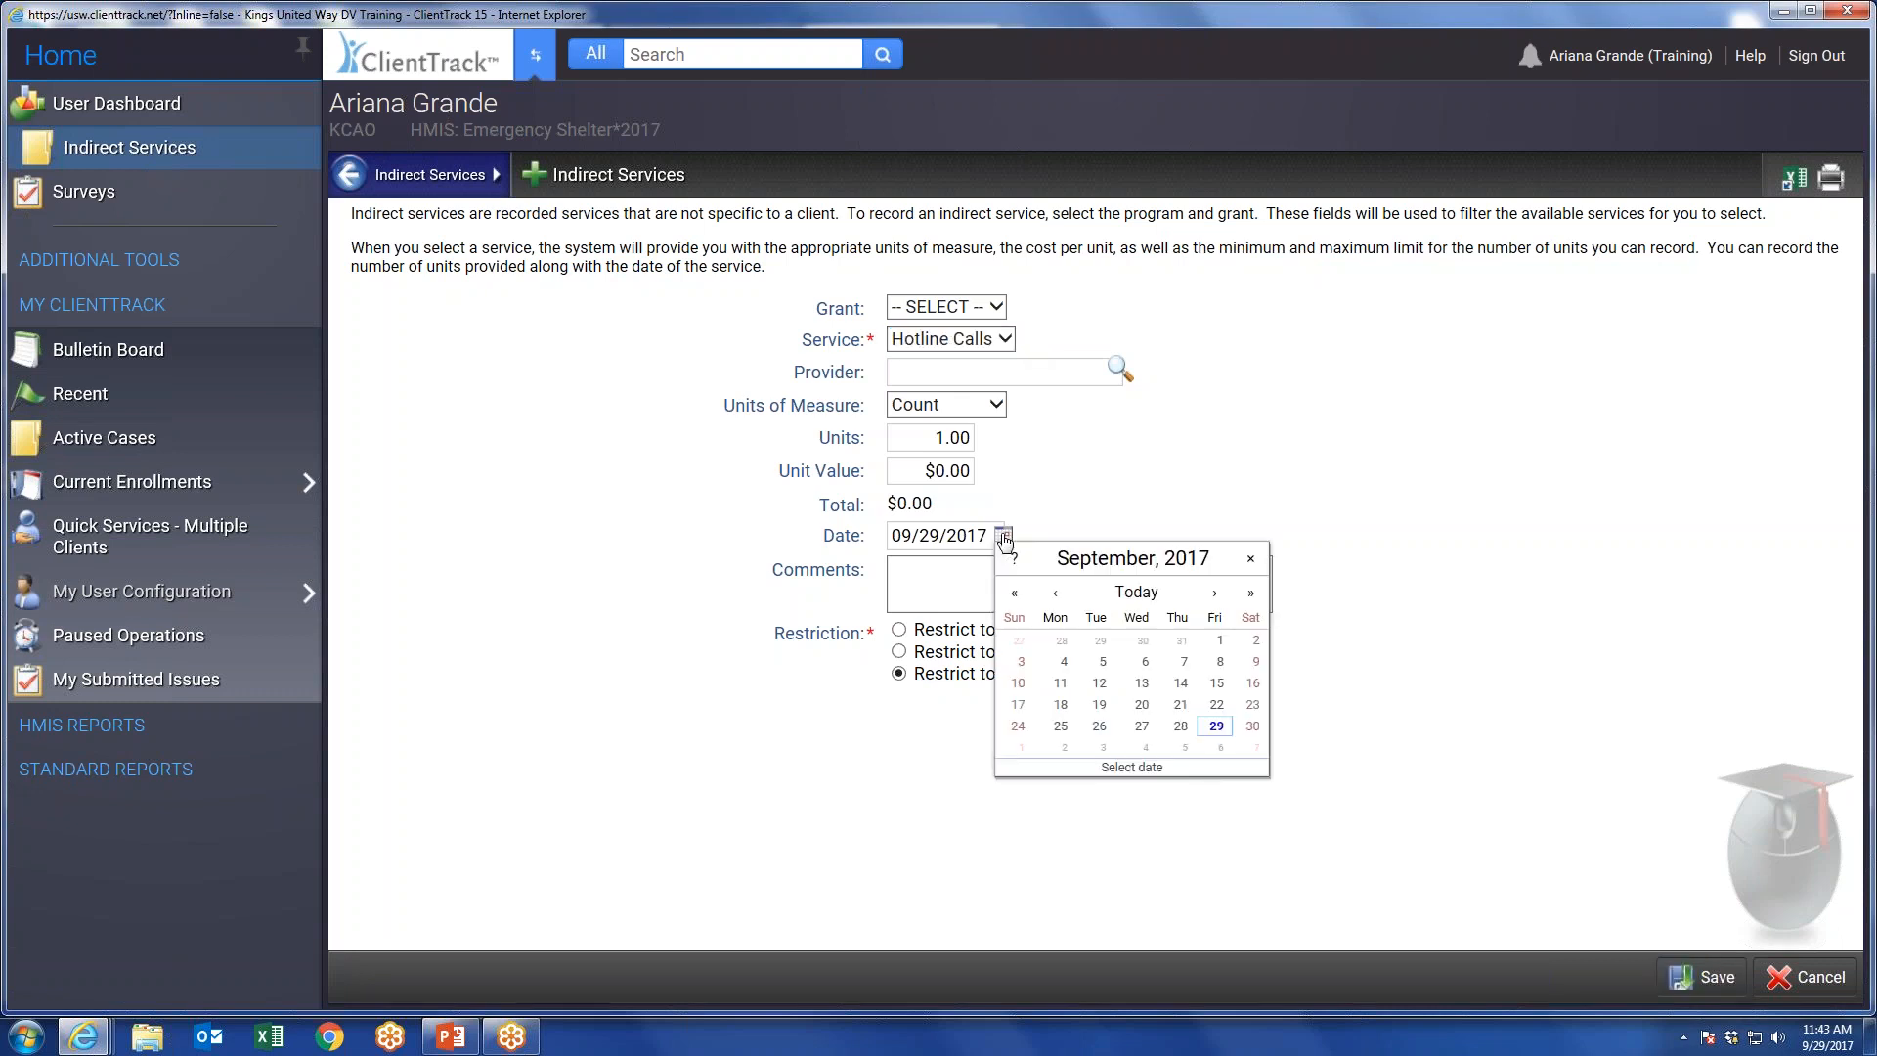
{"action": "left_click", "coordinate": [1222, 643]}
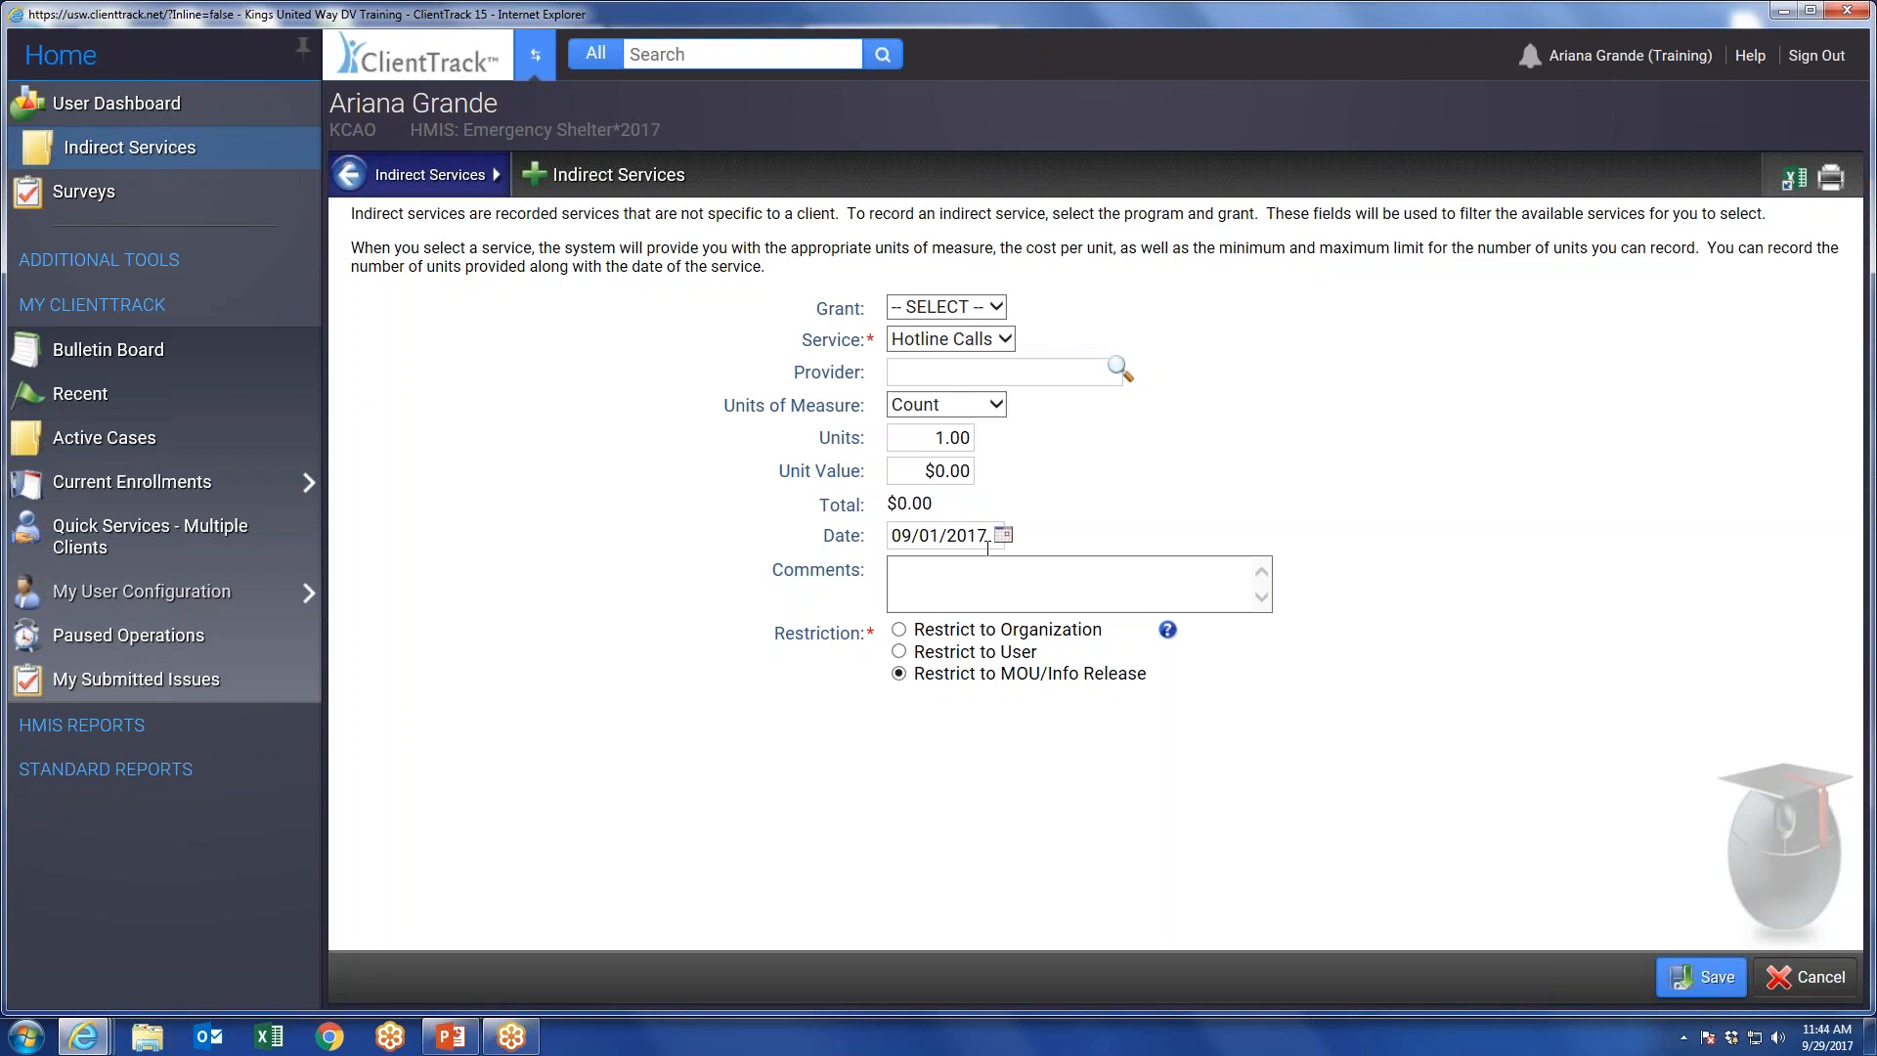
{"action": "left_click", "coordinate": [948, 438]}
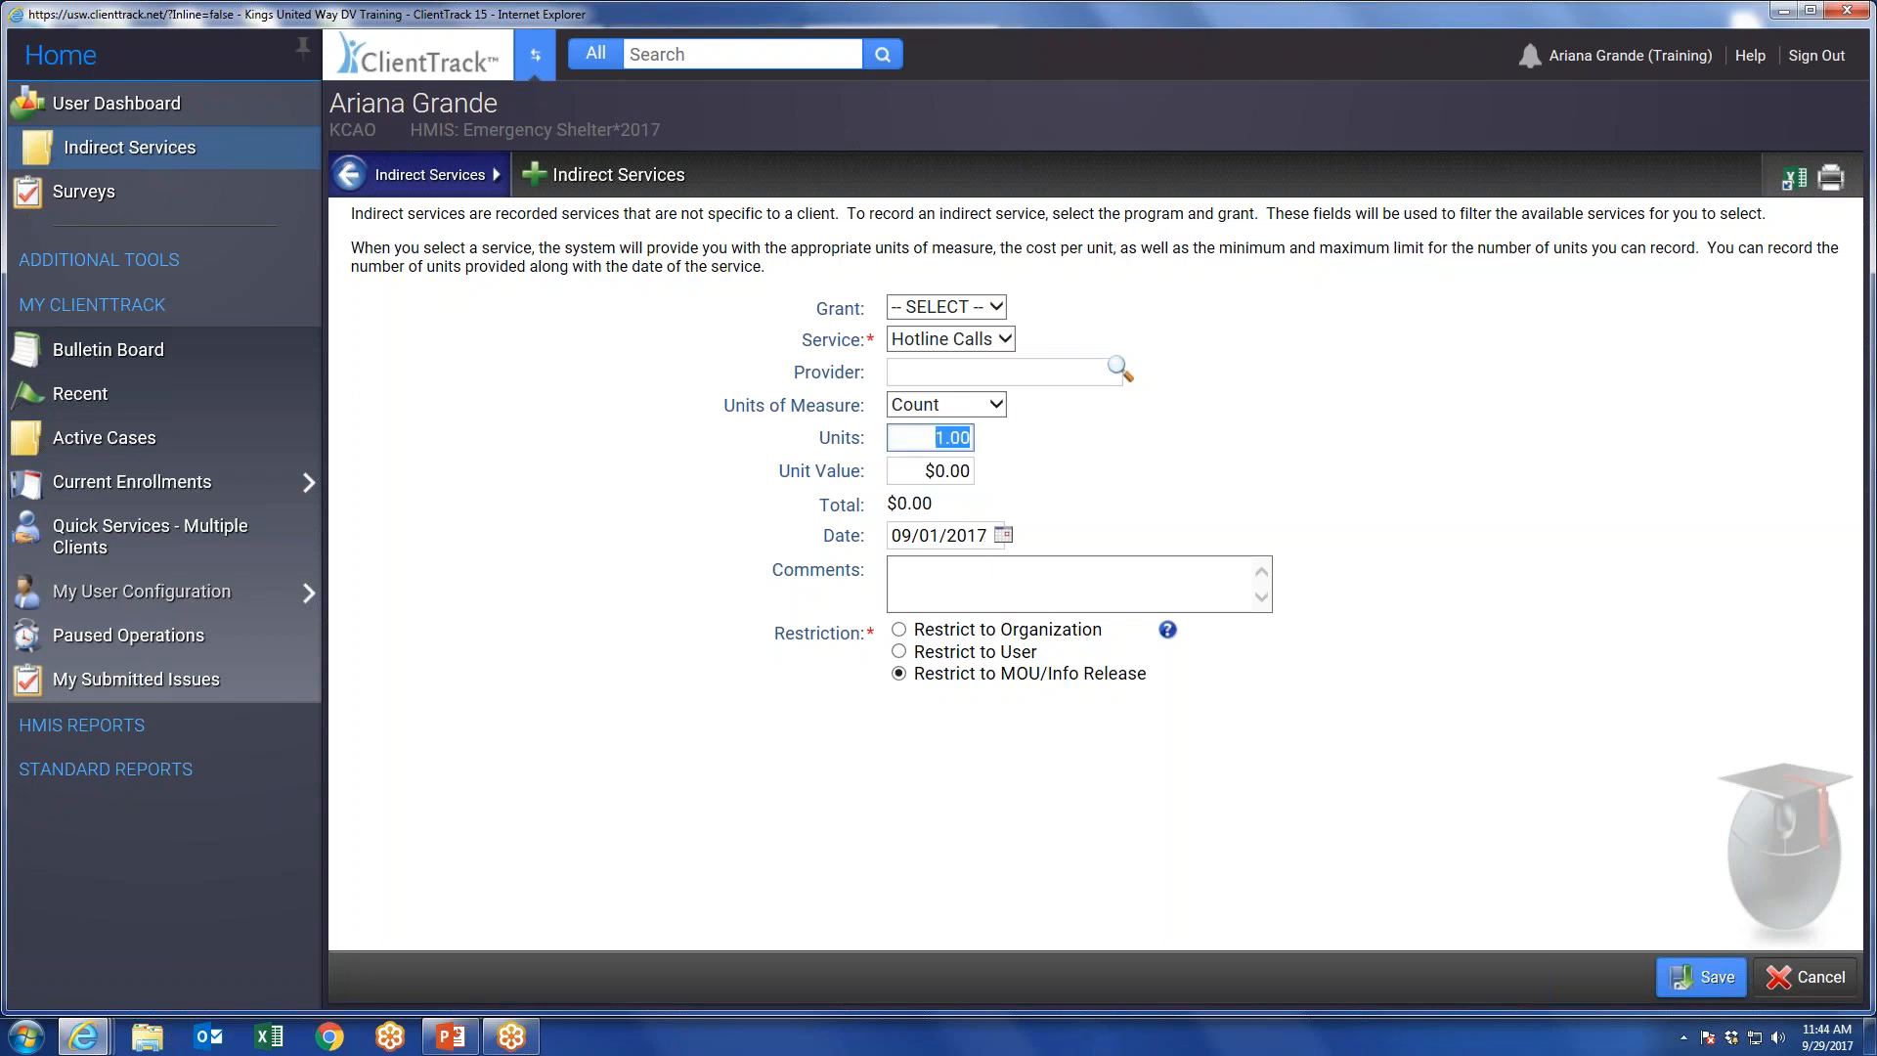
{"action": "type", "text": "500"}
{"action": "left_click", "coordinate": [995, 452]}
{"action": "left_click", "coordinate": [1702, 977]}
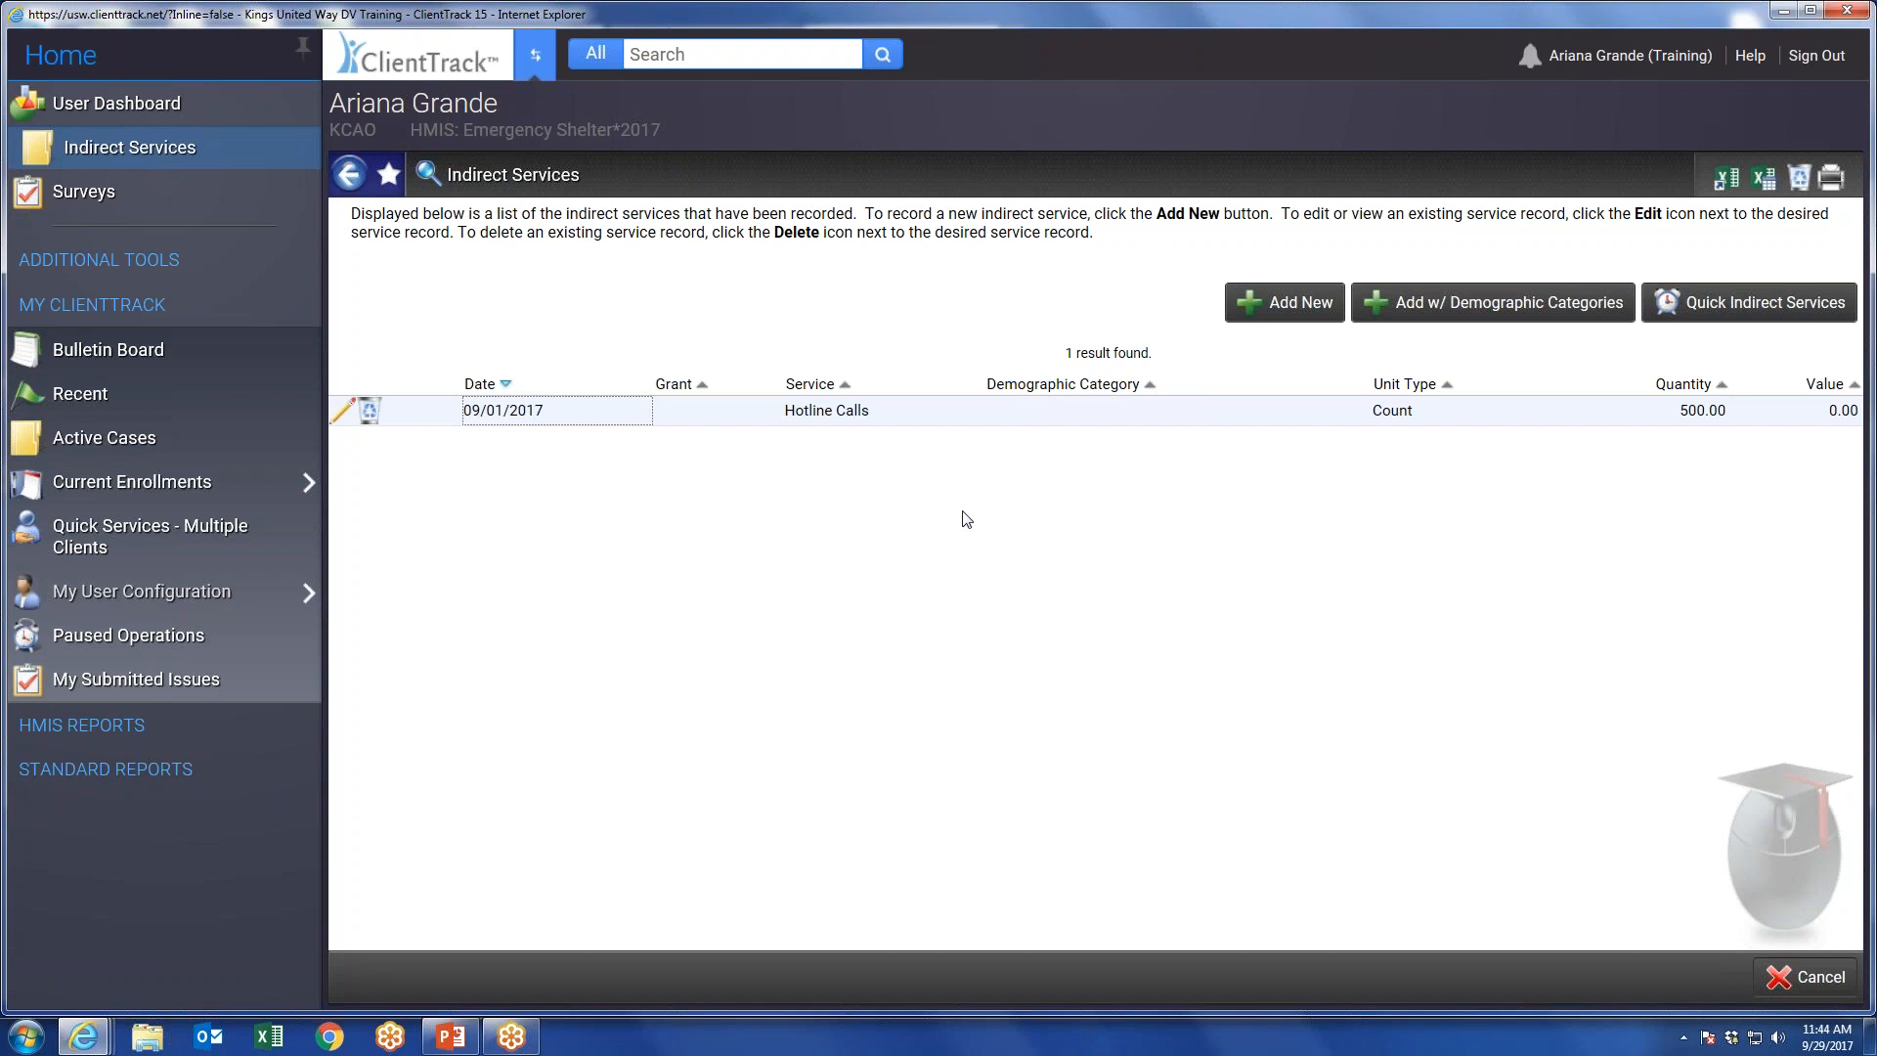
Go to the organization's surveys and add a new active survey named Test, accessible to KCAO.
{"action": "left_click", "coordinate": [88, 195]}
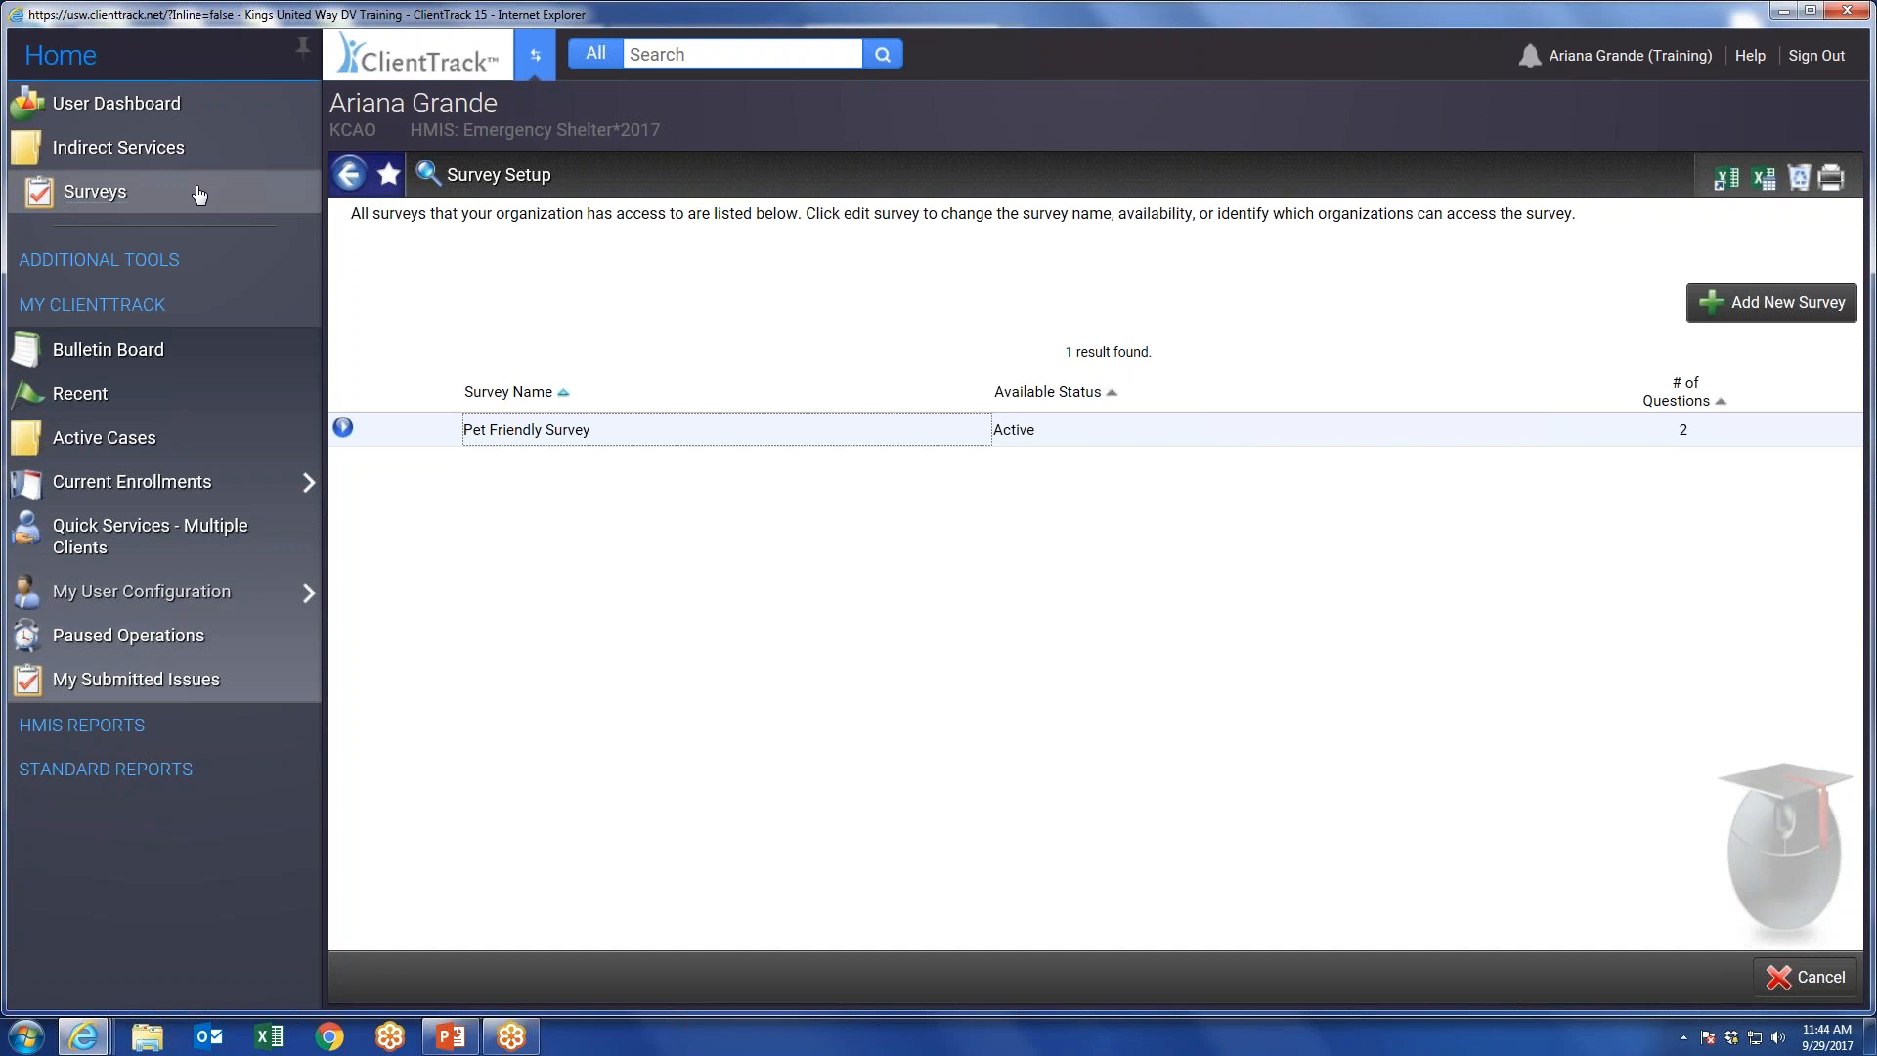
{"action": "left_click", "coordinate": [1778, 312]}
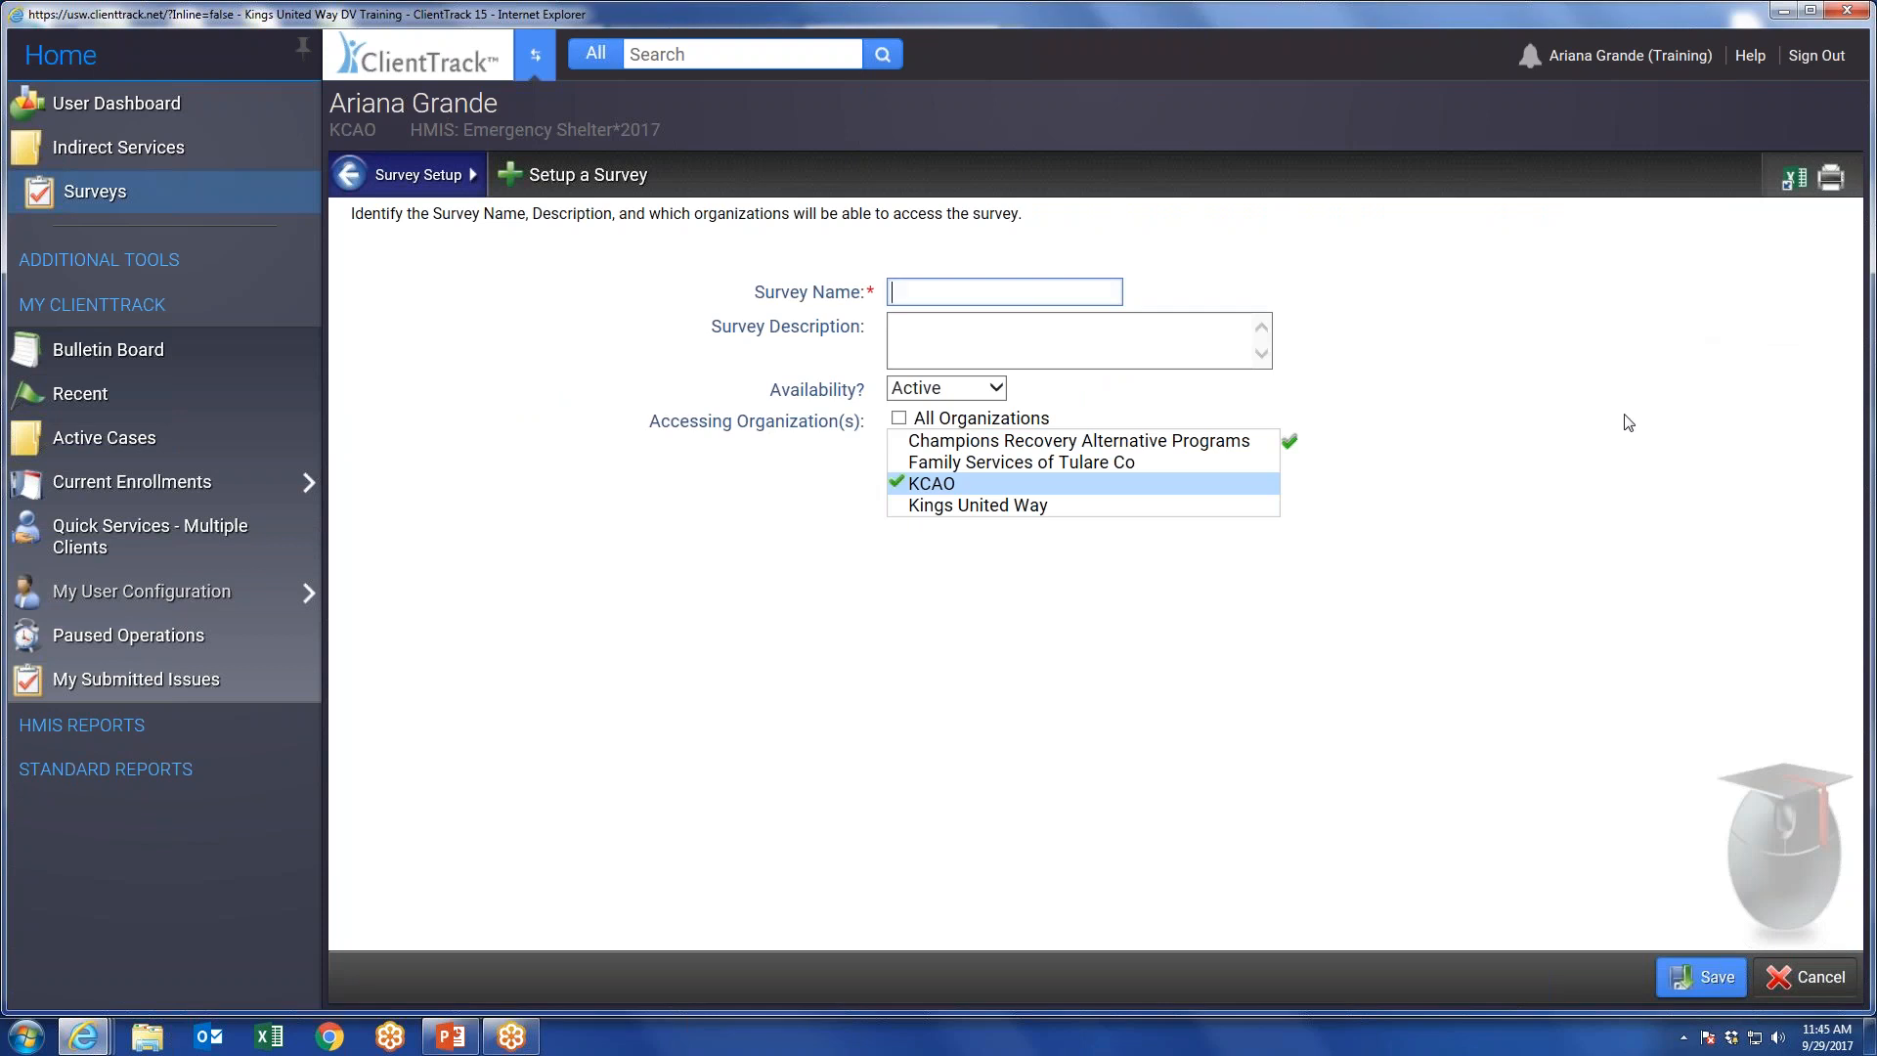
{"action": "type", "text": "est"}
{"action": "left_click", "coordinate": [963, 324]}
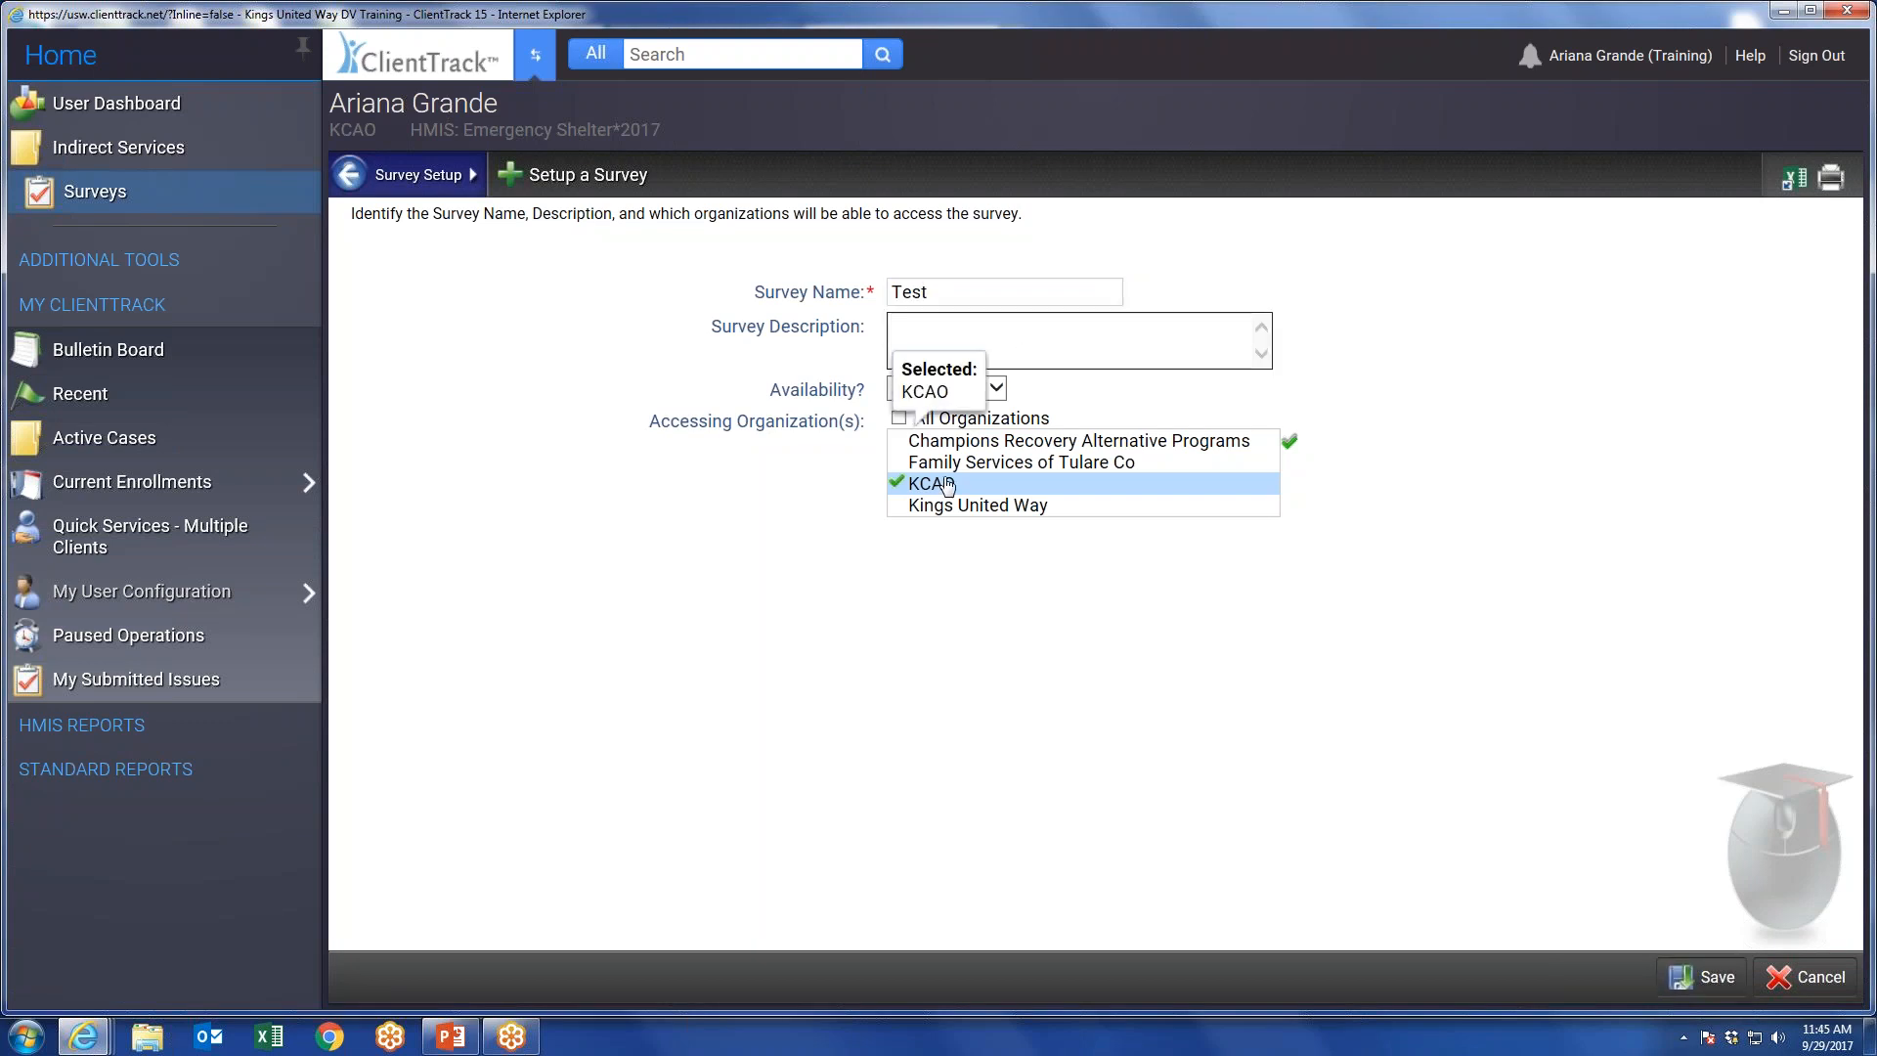
{"action": "left_click", "coordinate": [1702, 976]}
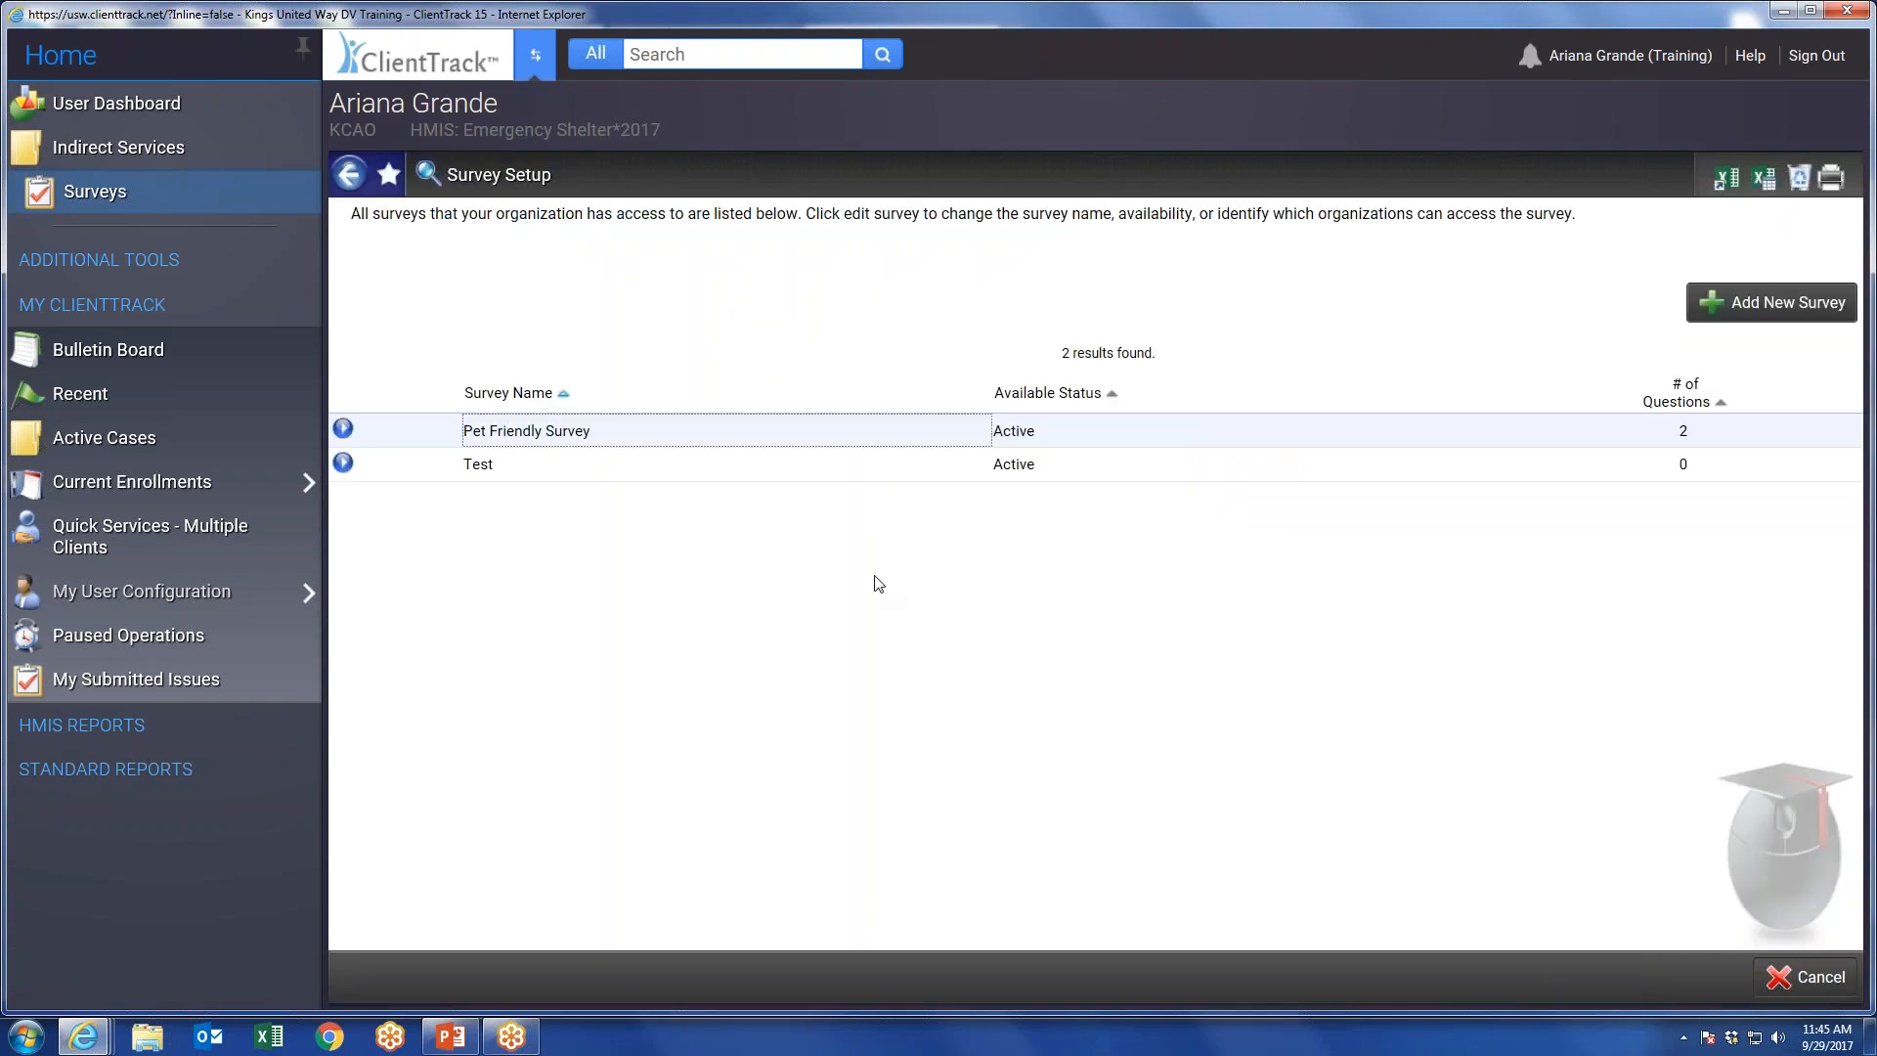
View the question setup of the Test survey and the completed surveys of the Pet Friendly Survey.
{"action": "left_click", "coordinate": [342, 462]}
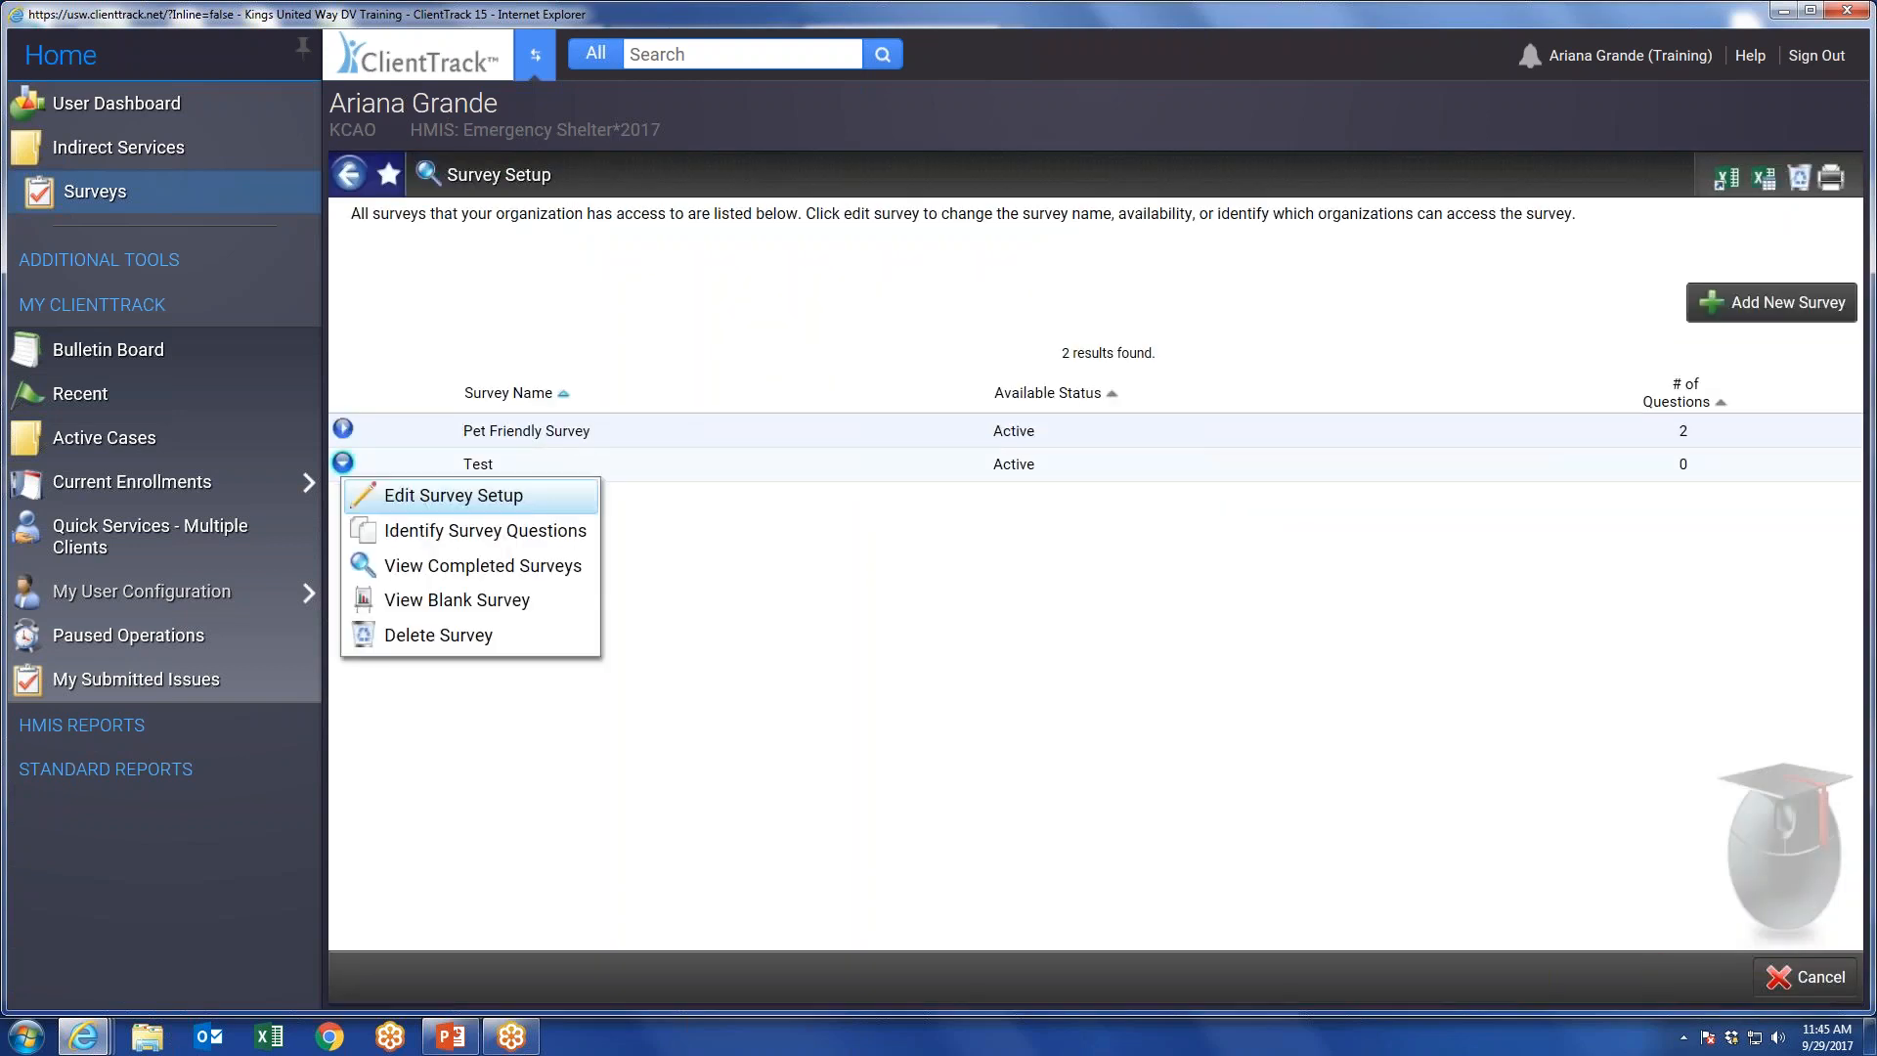
{"action": "left_click", "coordinate": [443, 536]}
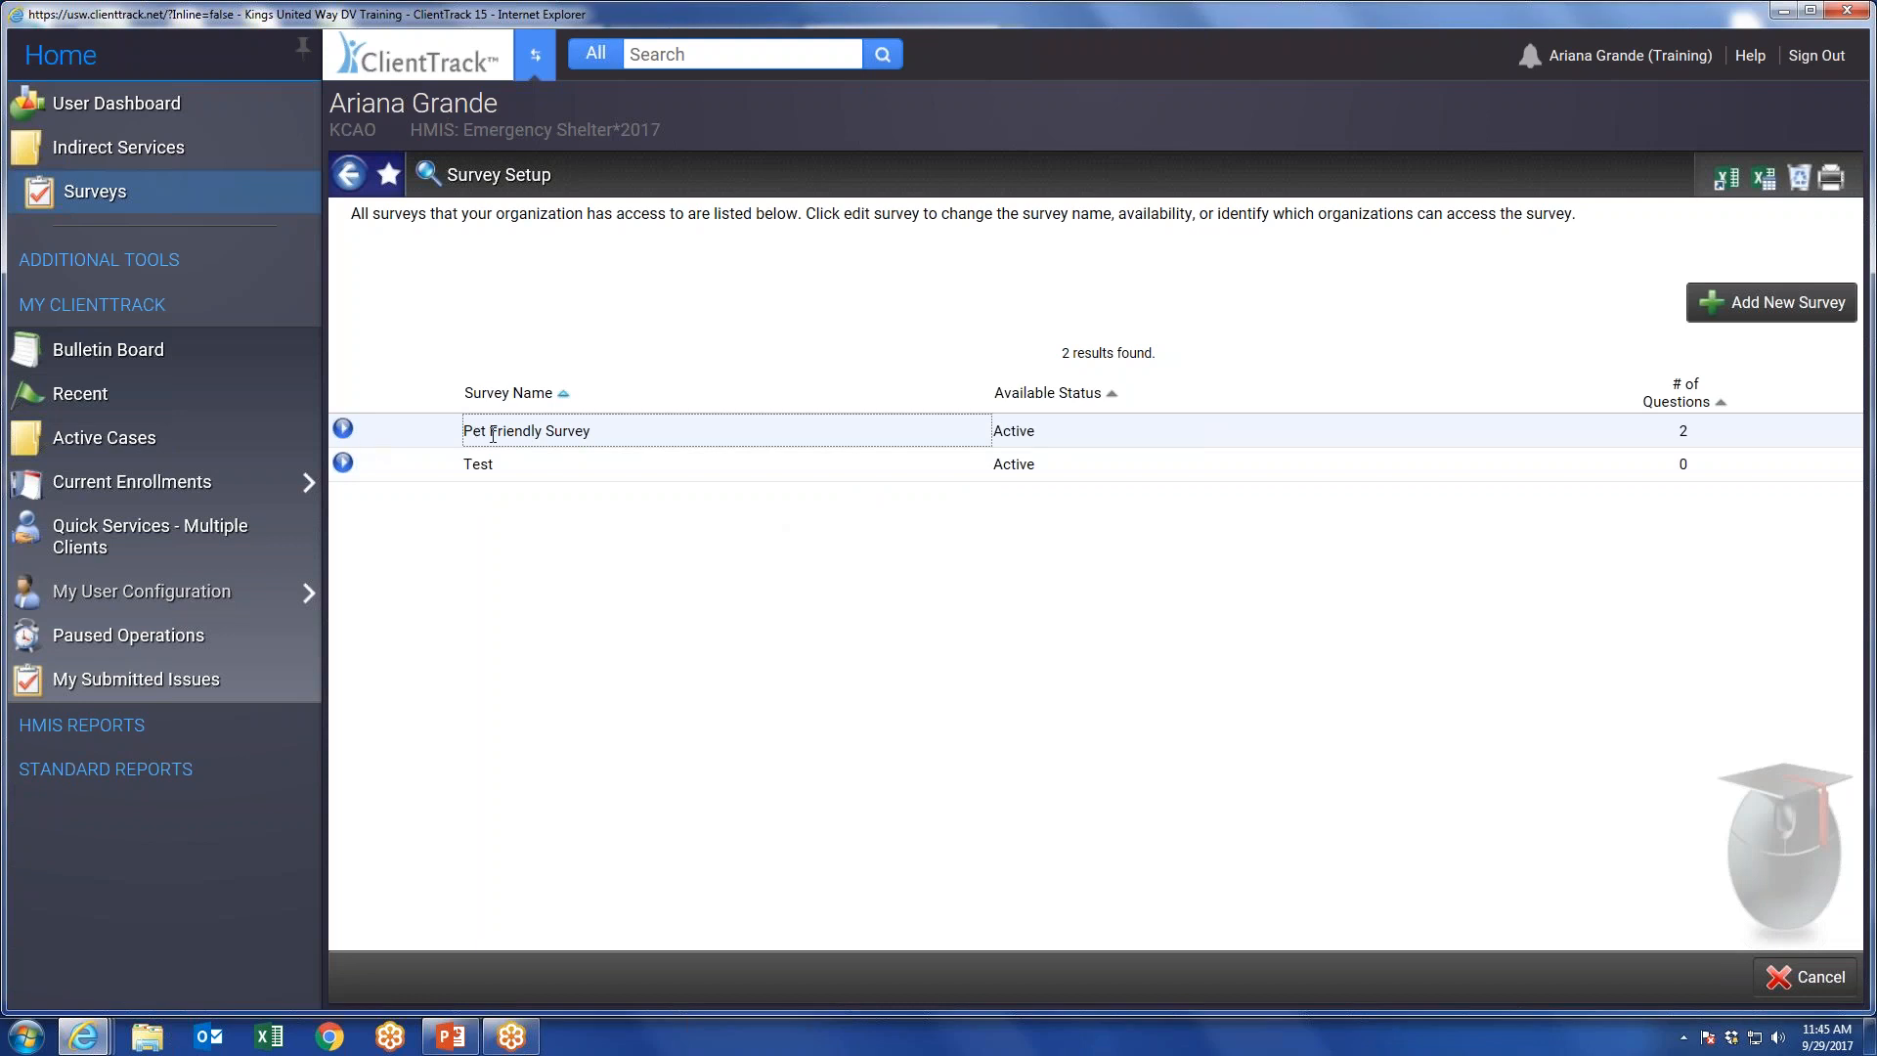
{"action": "left_click", "coordinate": [342, 429]}
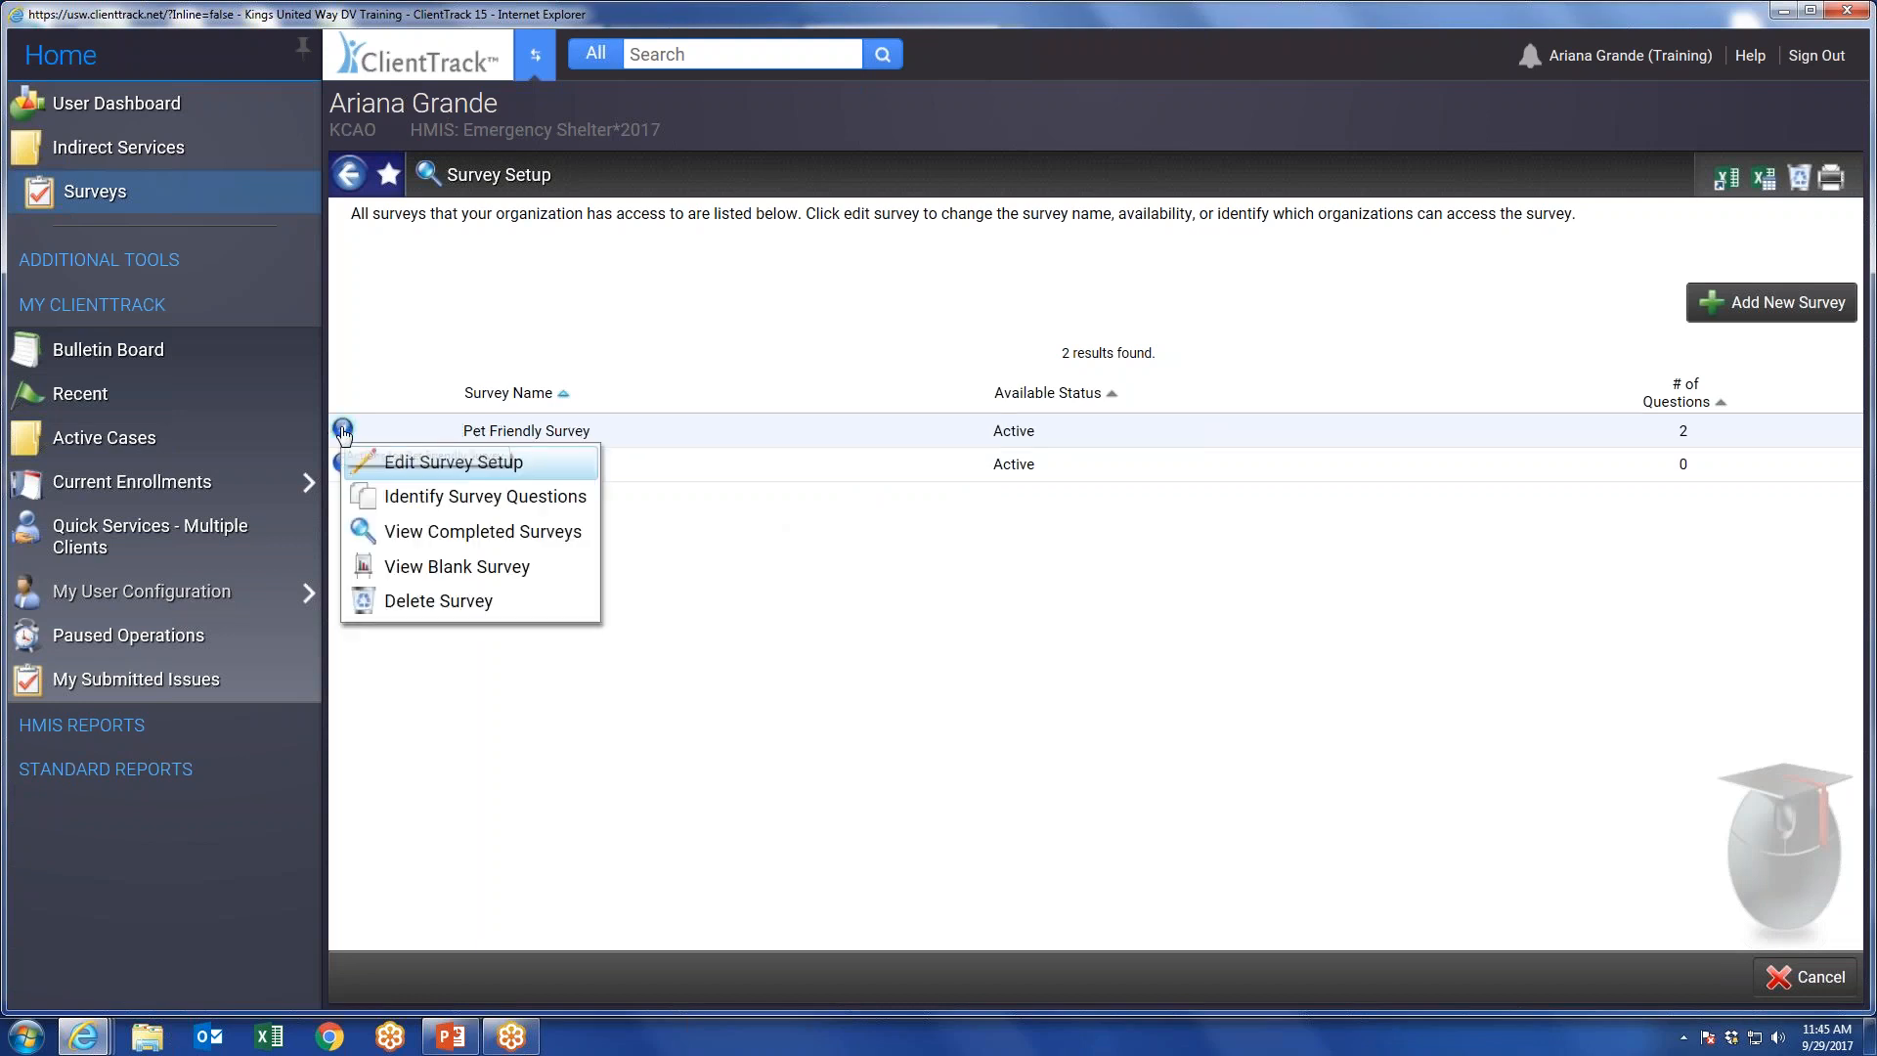
{"action": "left_click", "coordinate": [447, 533]}
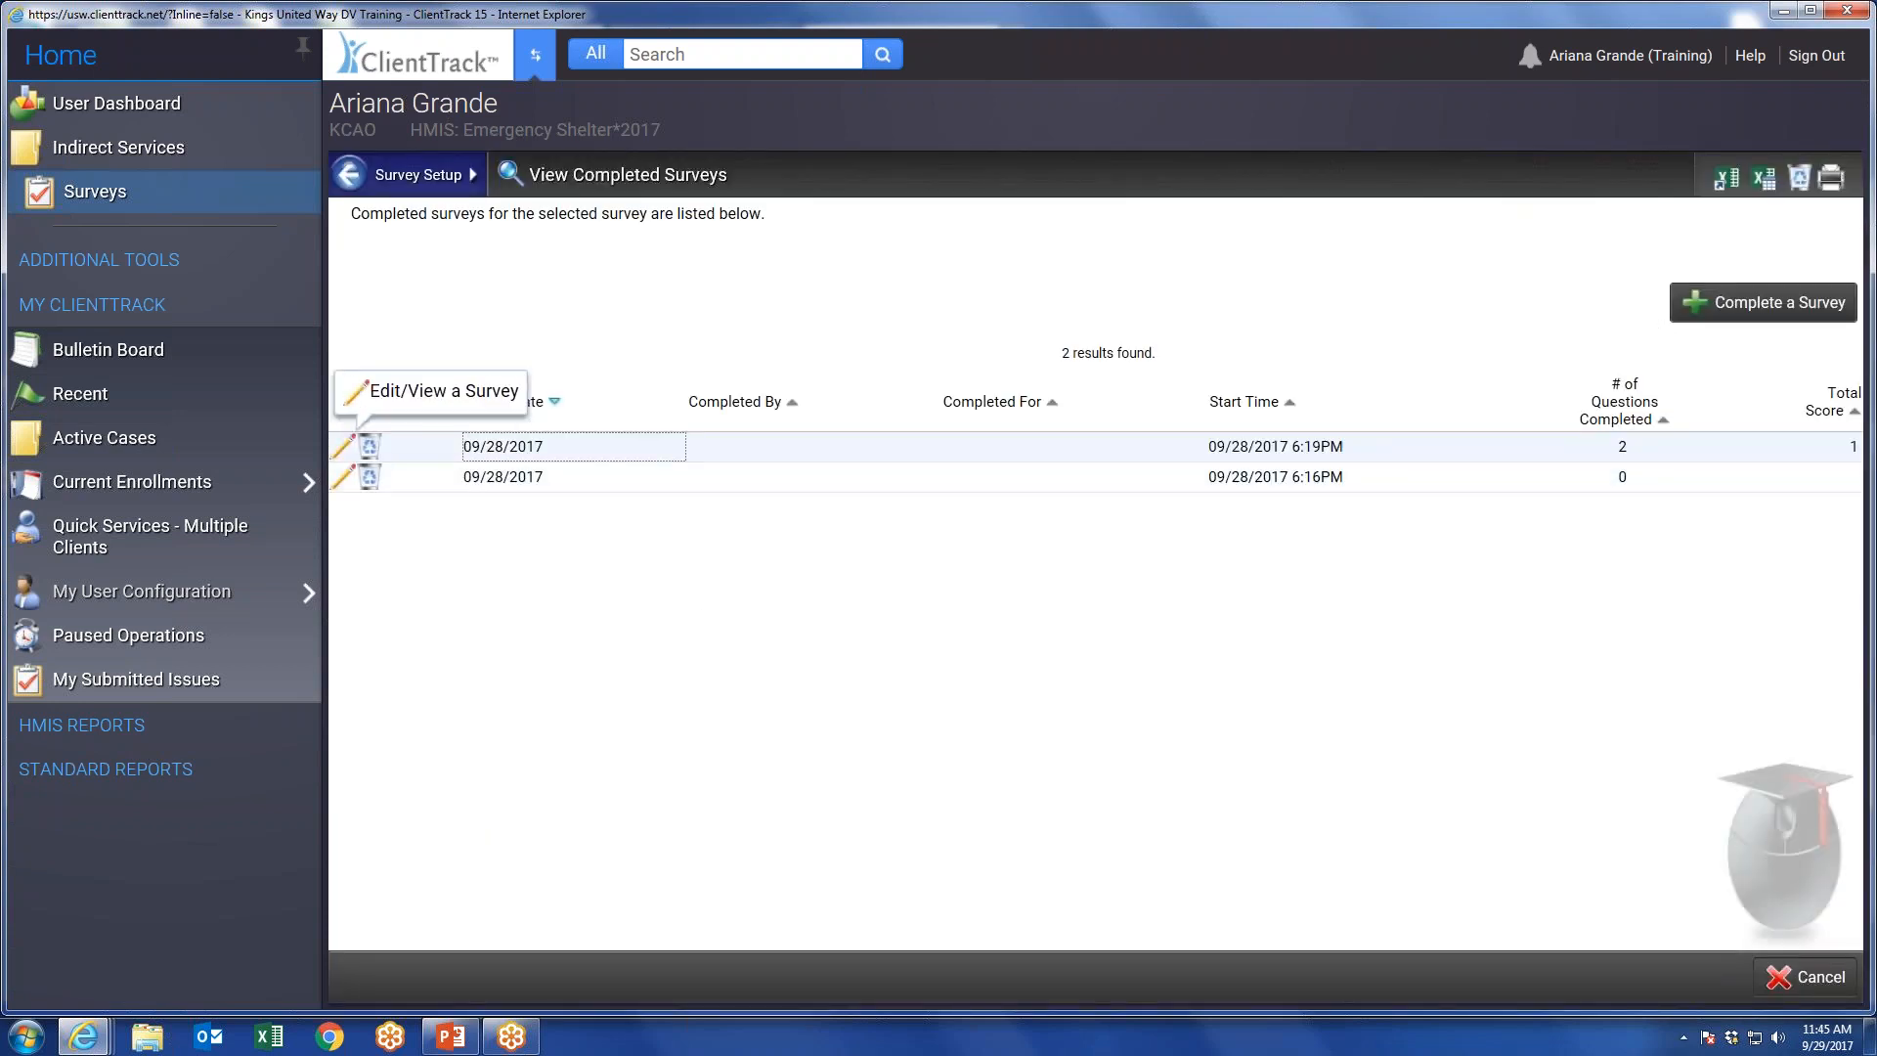
Start a non-anonymous Pet Friendly Survey response with type Annual and program Barbara Saville Woman's Shelter-DV.
{"action": "left_click", "coordinate": [1751, 309]}
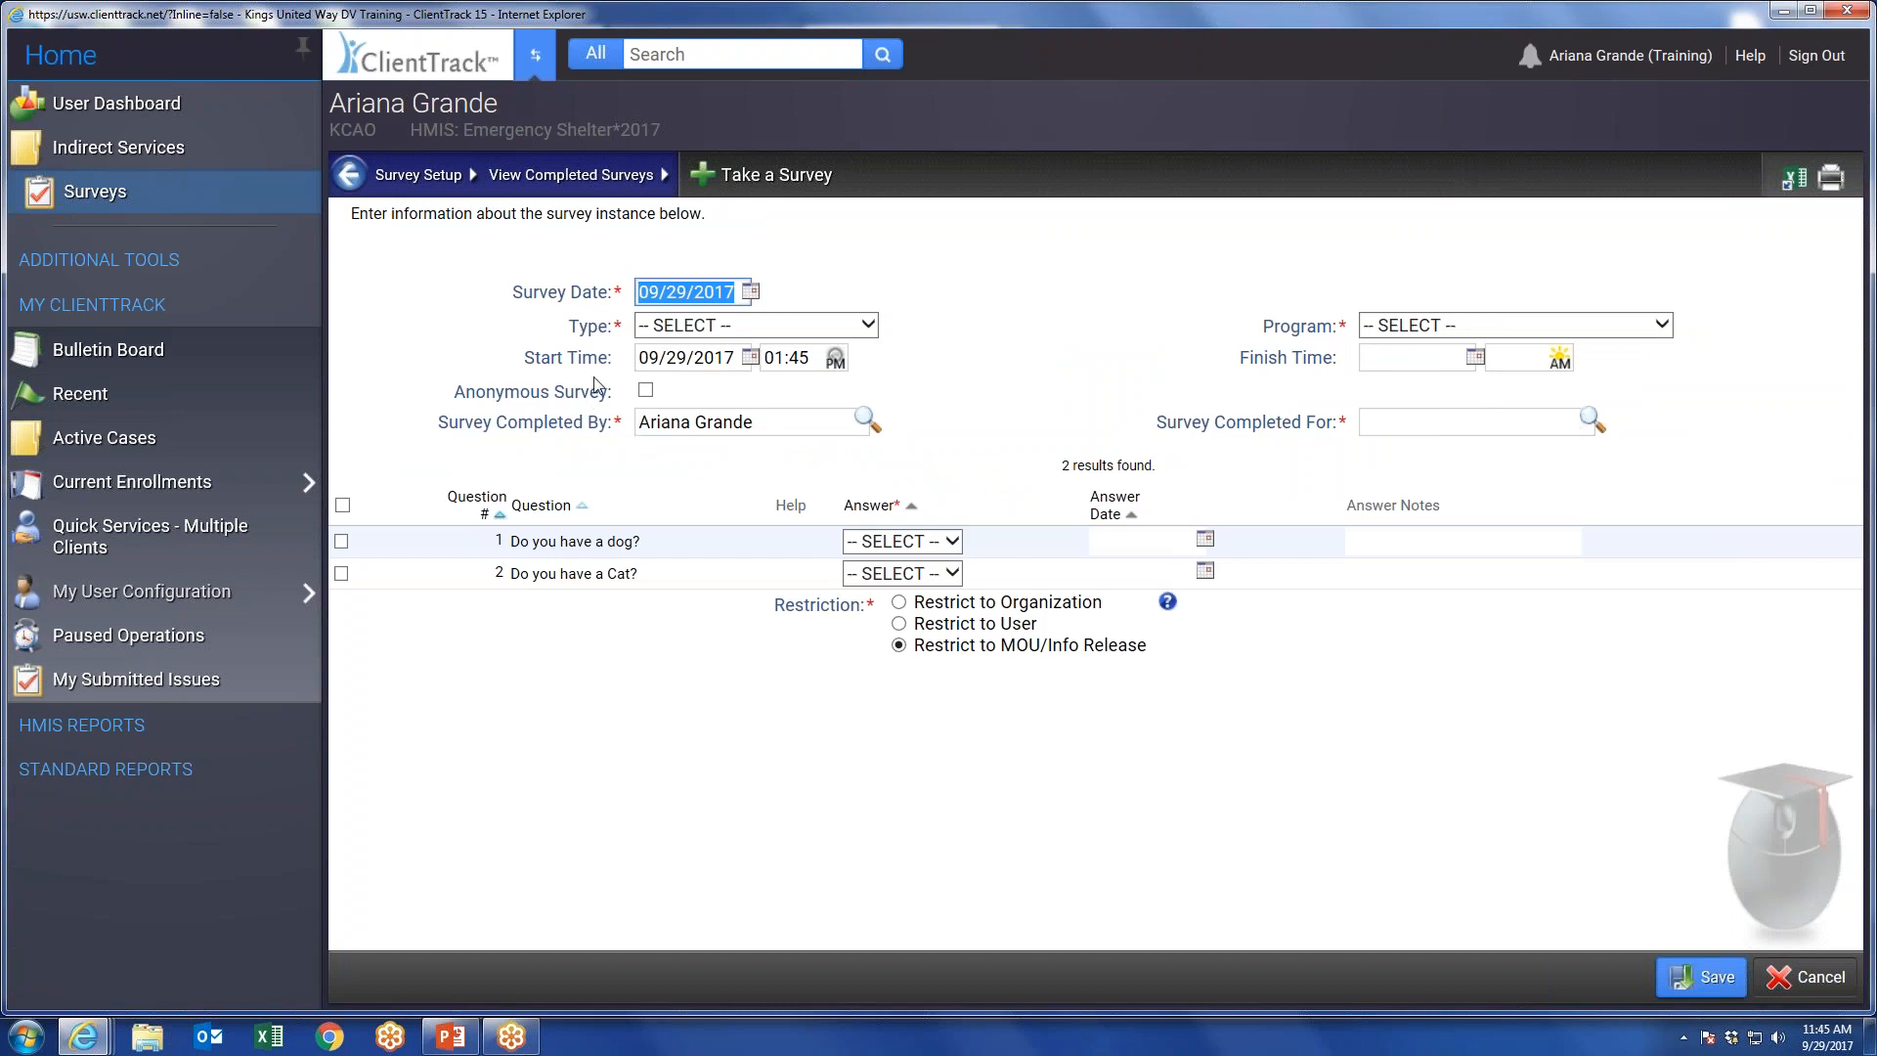
{"action": "left_click", "coordinate": [645, 392]}
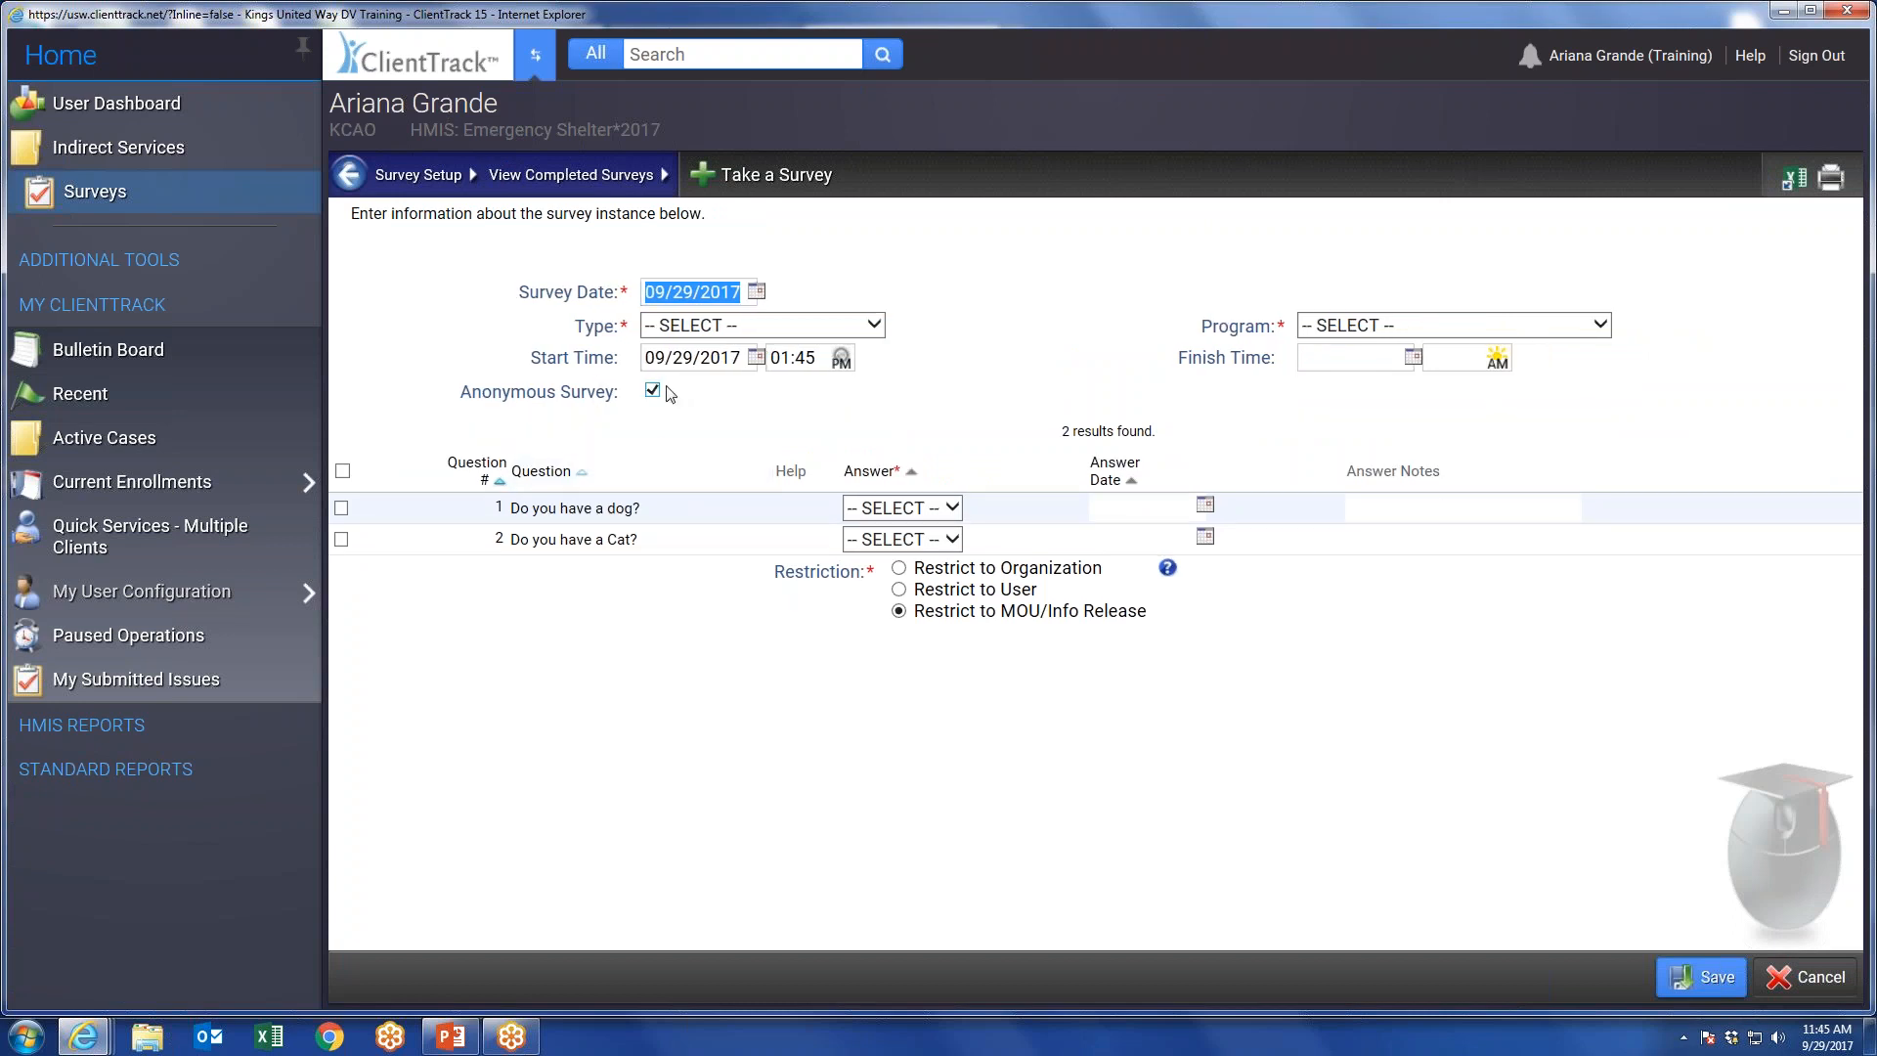
{"action": "left_click", "coordinate": [653, 392]}
{"action": "left_click", "coordinate": [735, 326]}
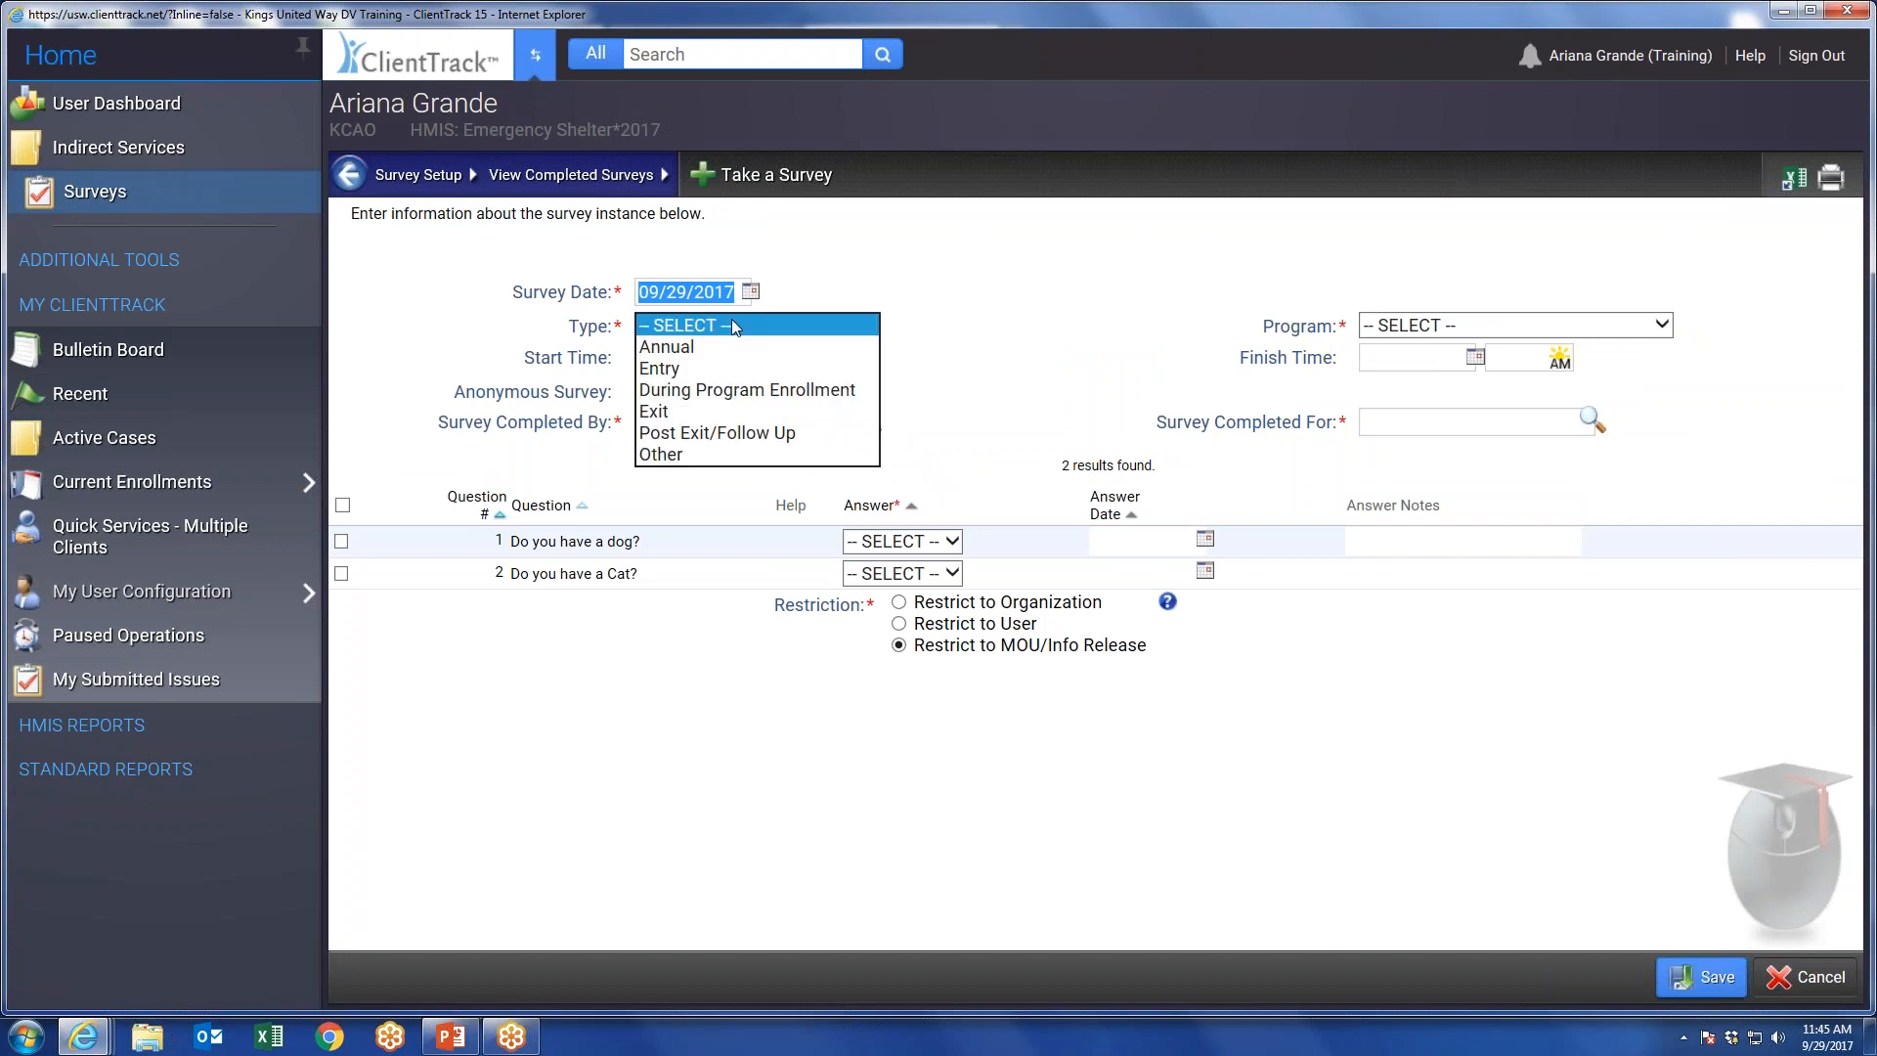
{"action": "left_click", "coordinate": [692, 348]}
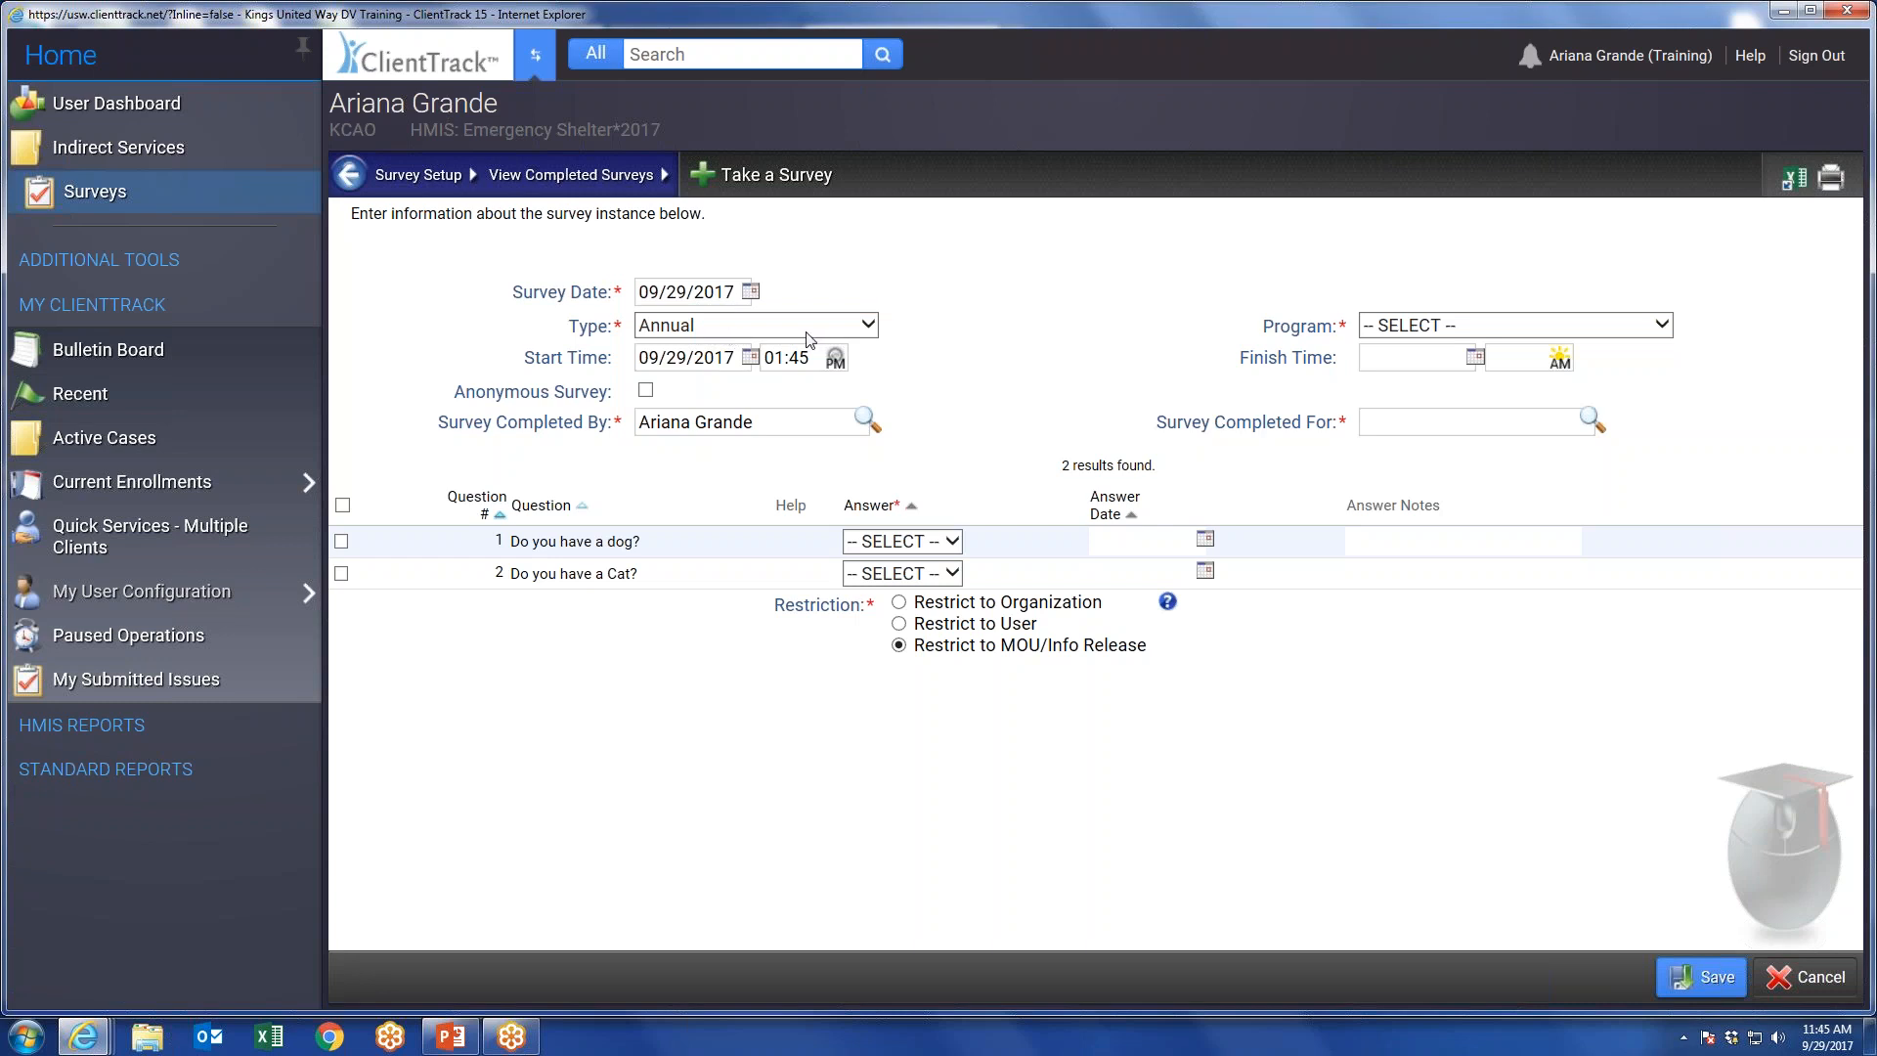
{"action": "left_click", "coordinate": [1468, 326]}
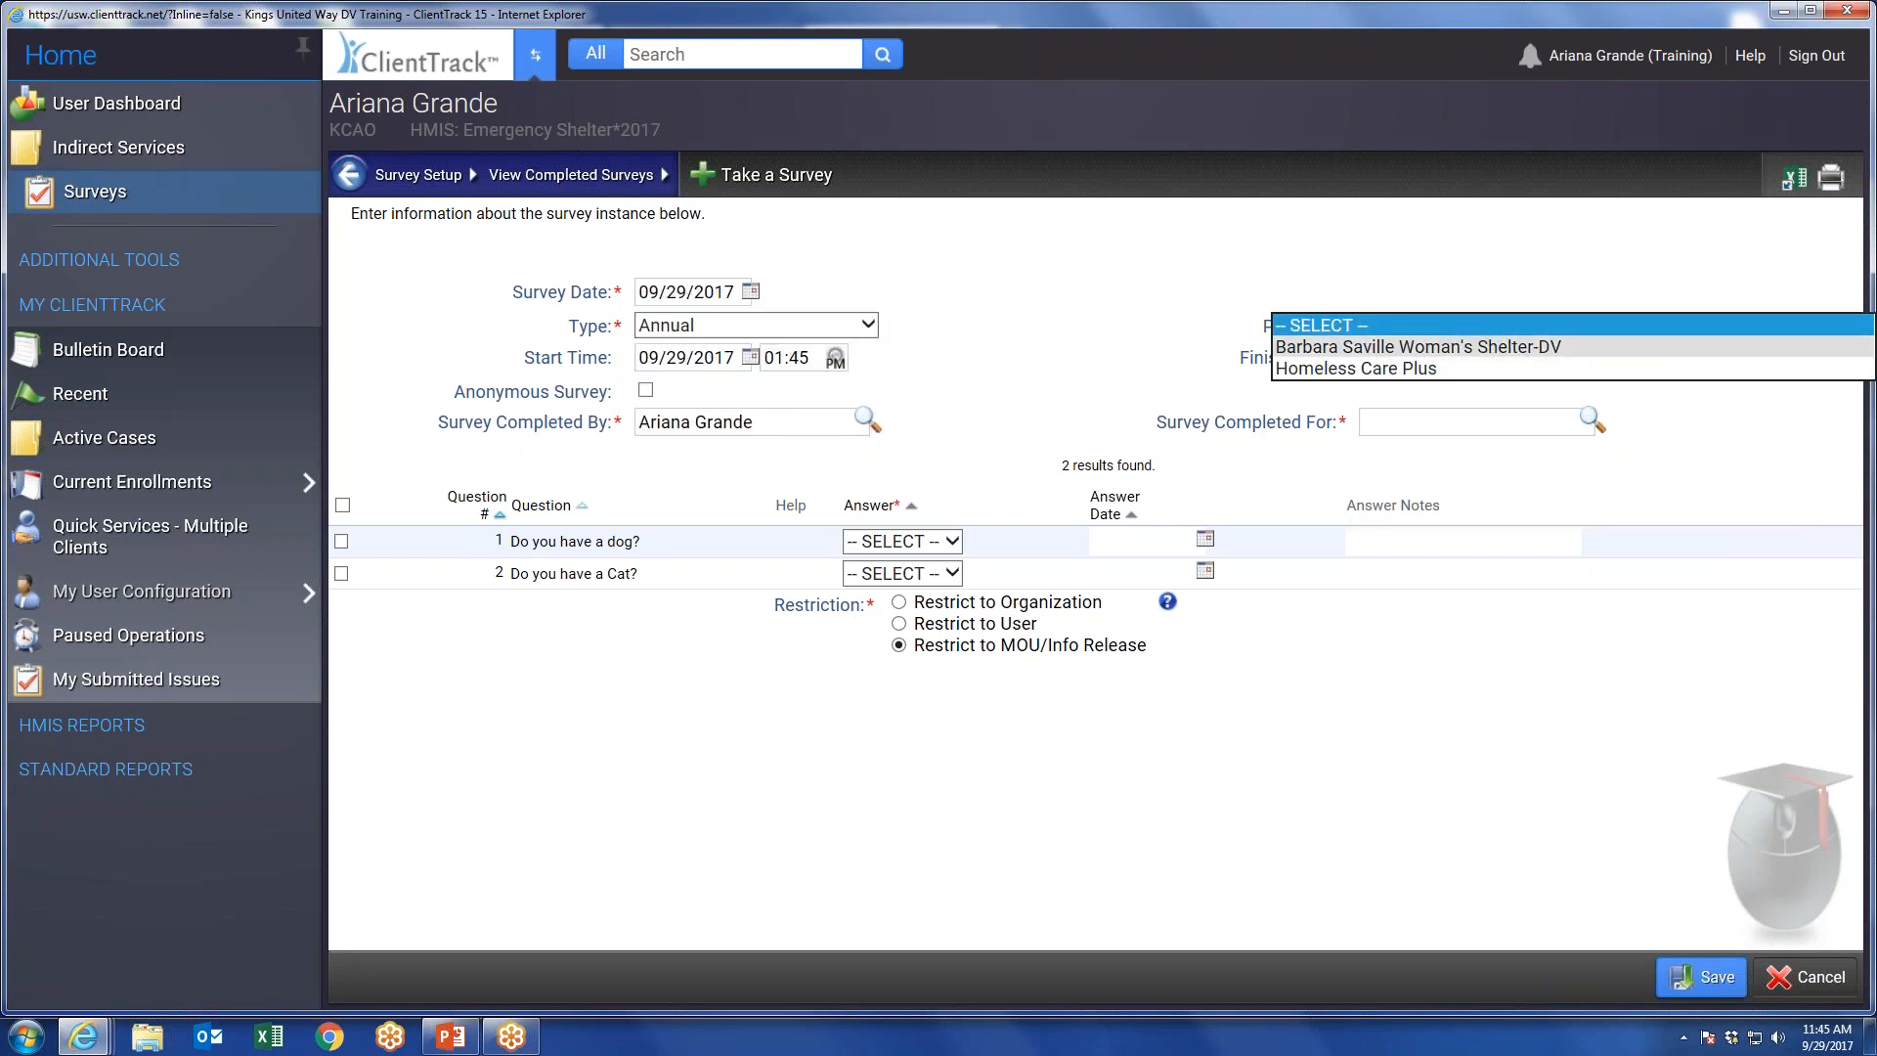
{"action": "left_click", "coordinate": [1398, 348]}
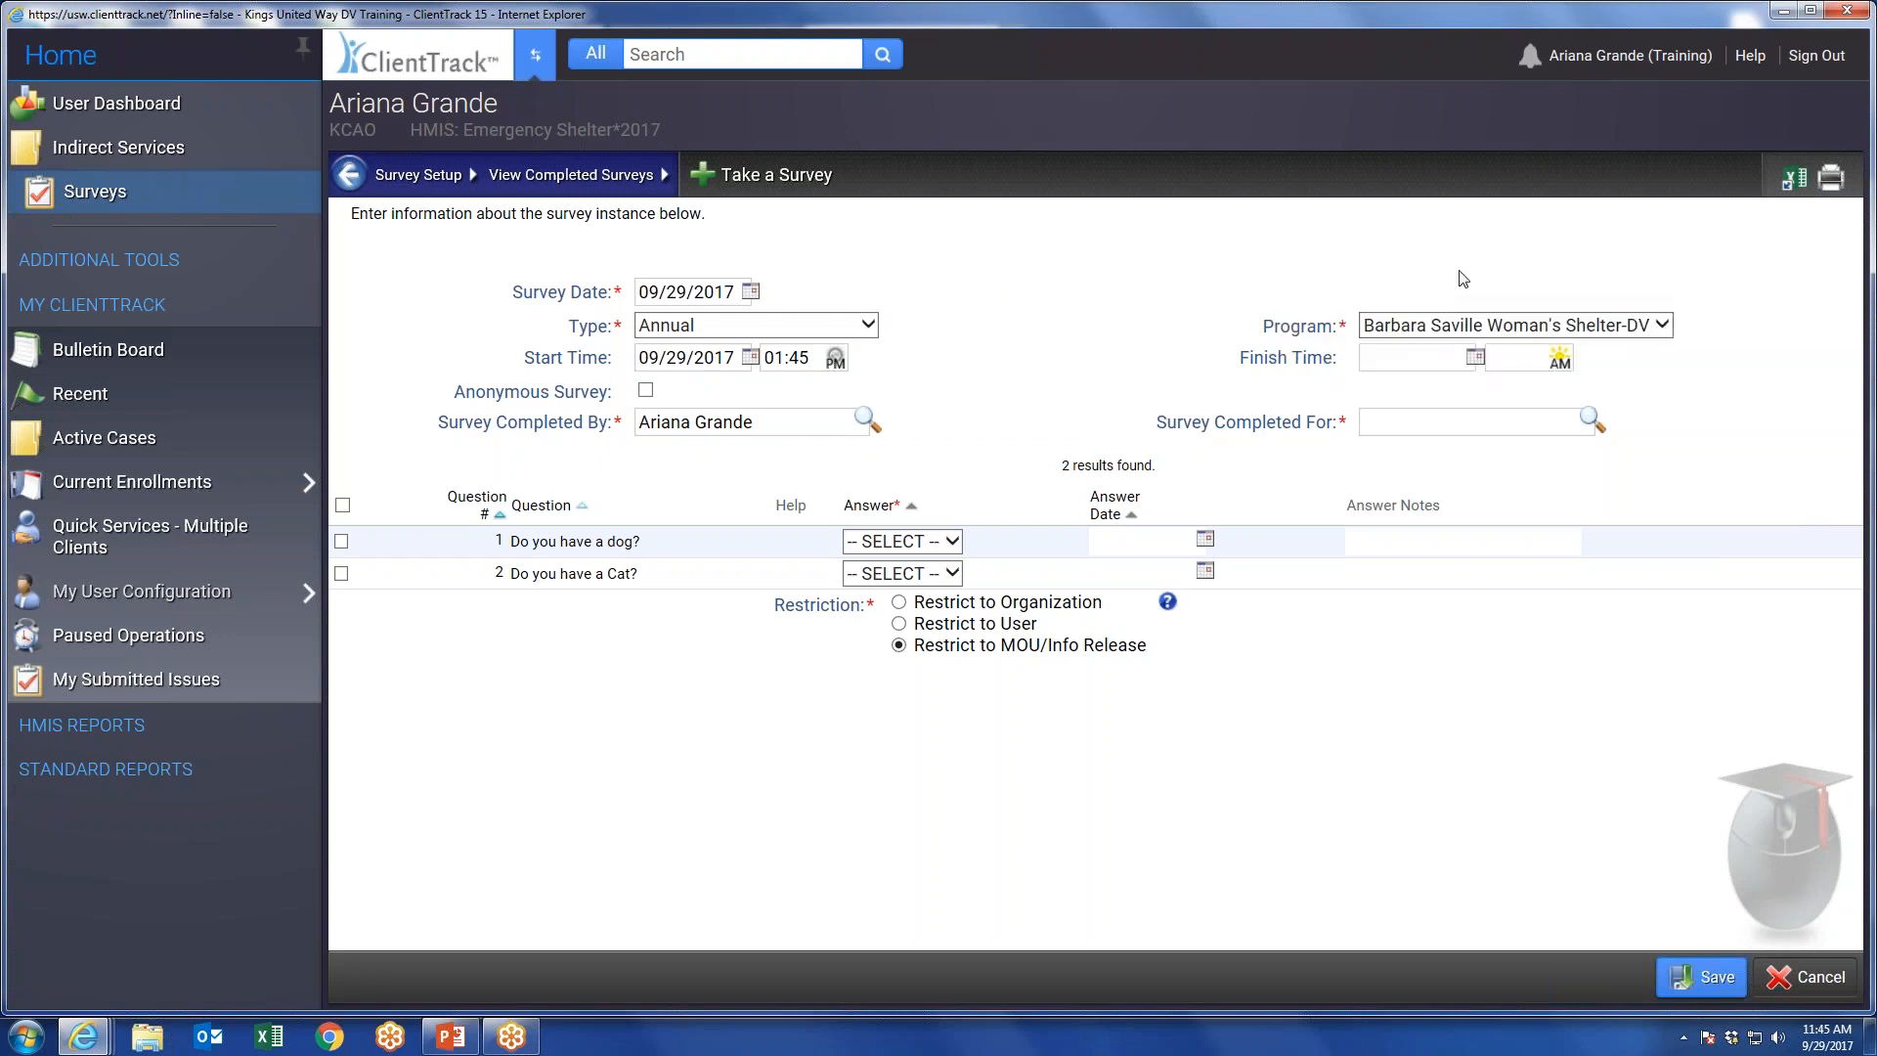
Choose the client from My Caseload as the person the survey is completed for.
{"action": "left_click", "coordinate": [1569, 426]}
{"action": "left_click", "coordinate": [1590, 422]}
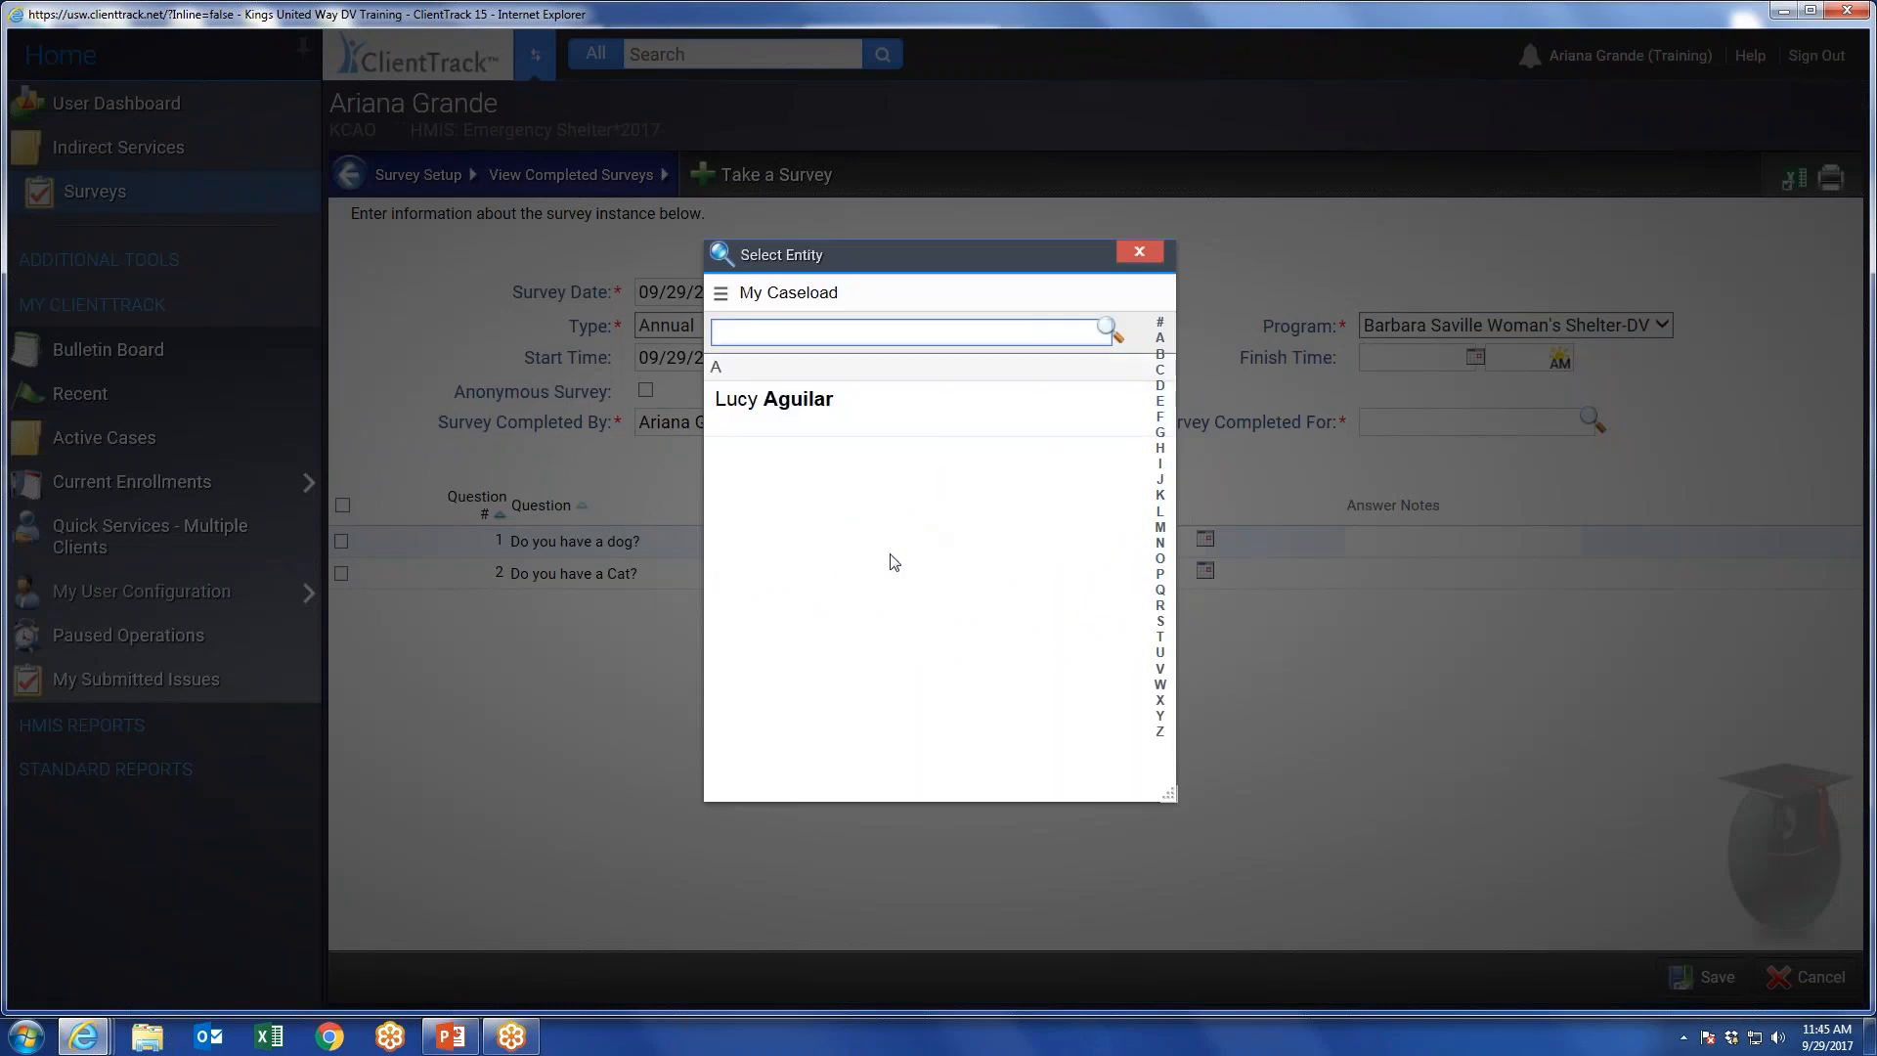
{"action": "left_click", "coordinate": [1161, 369]}
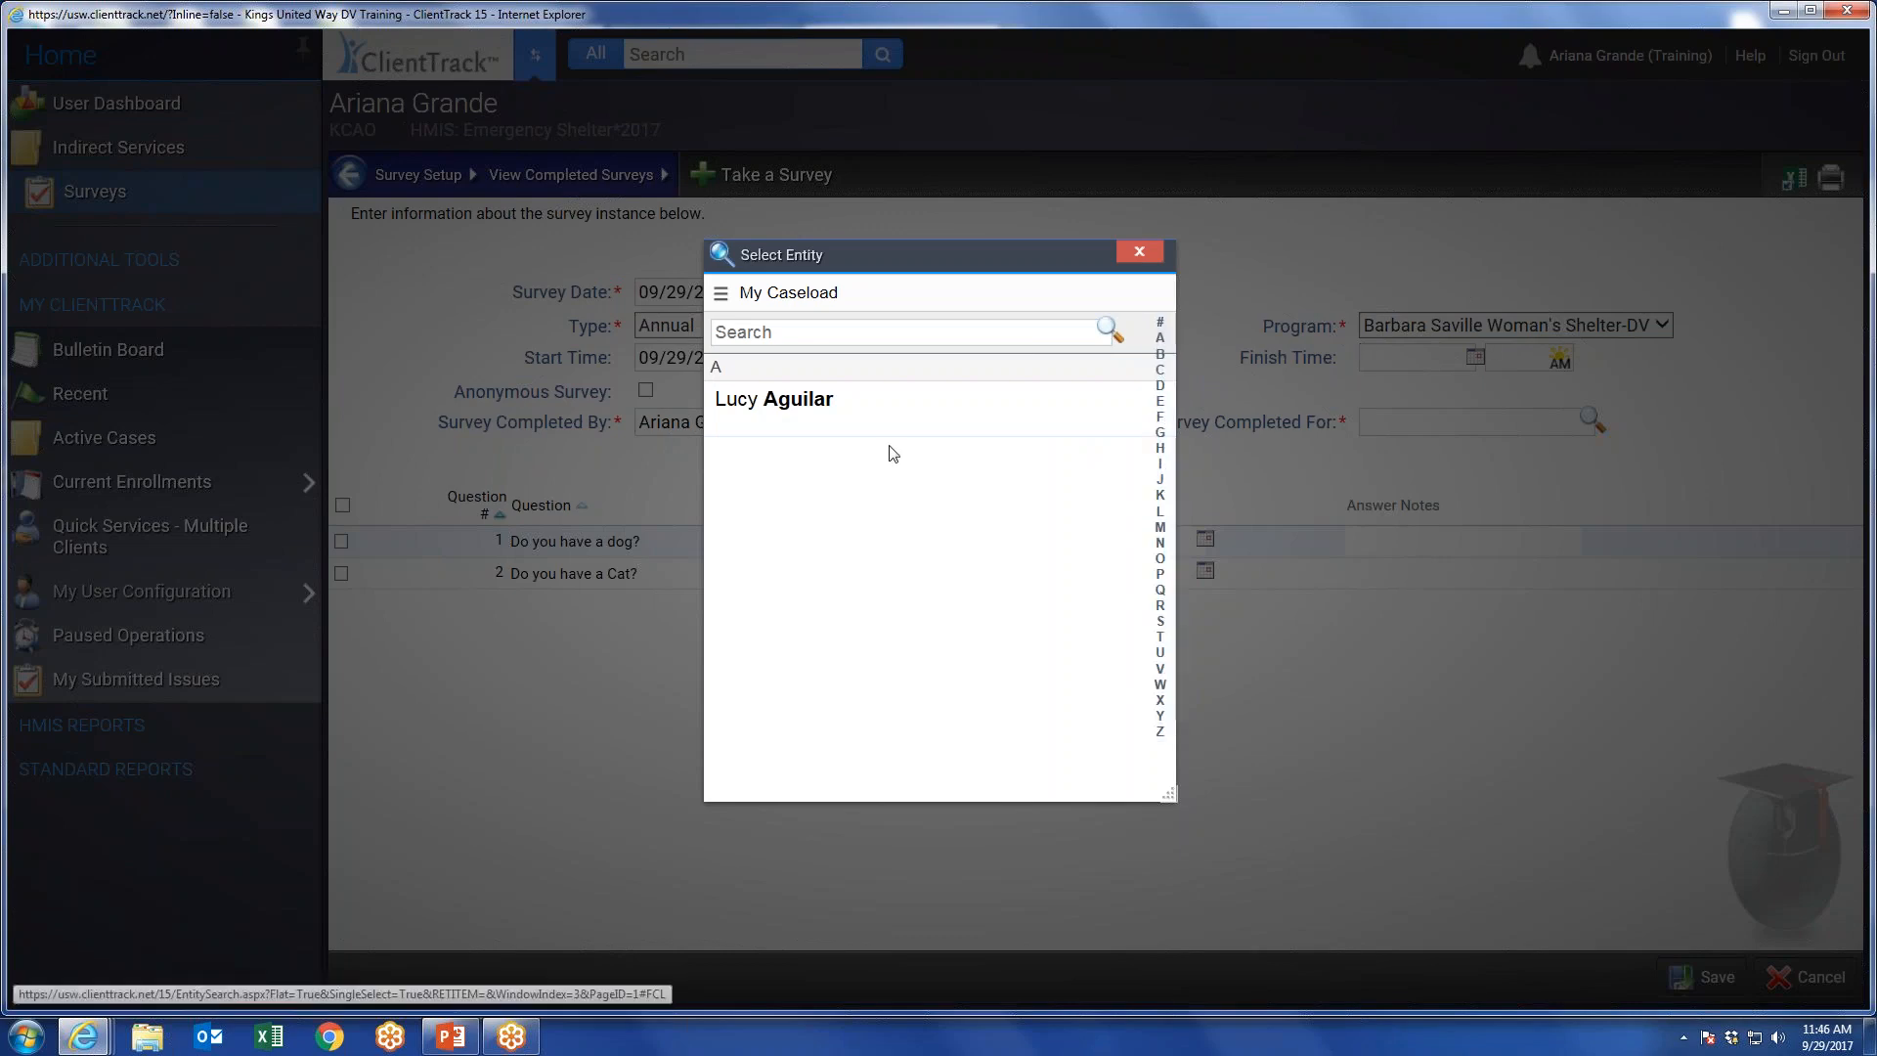
{"action": "left_click", "coordinate": [772, 401]}
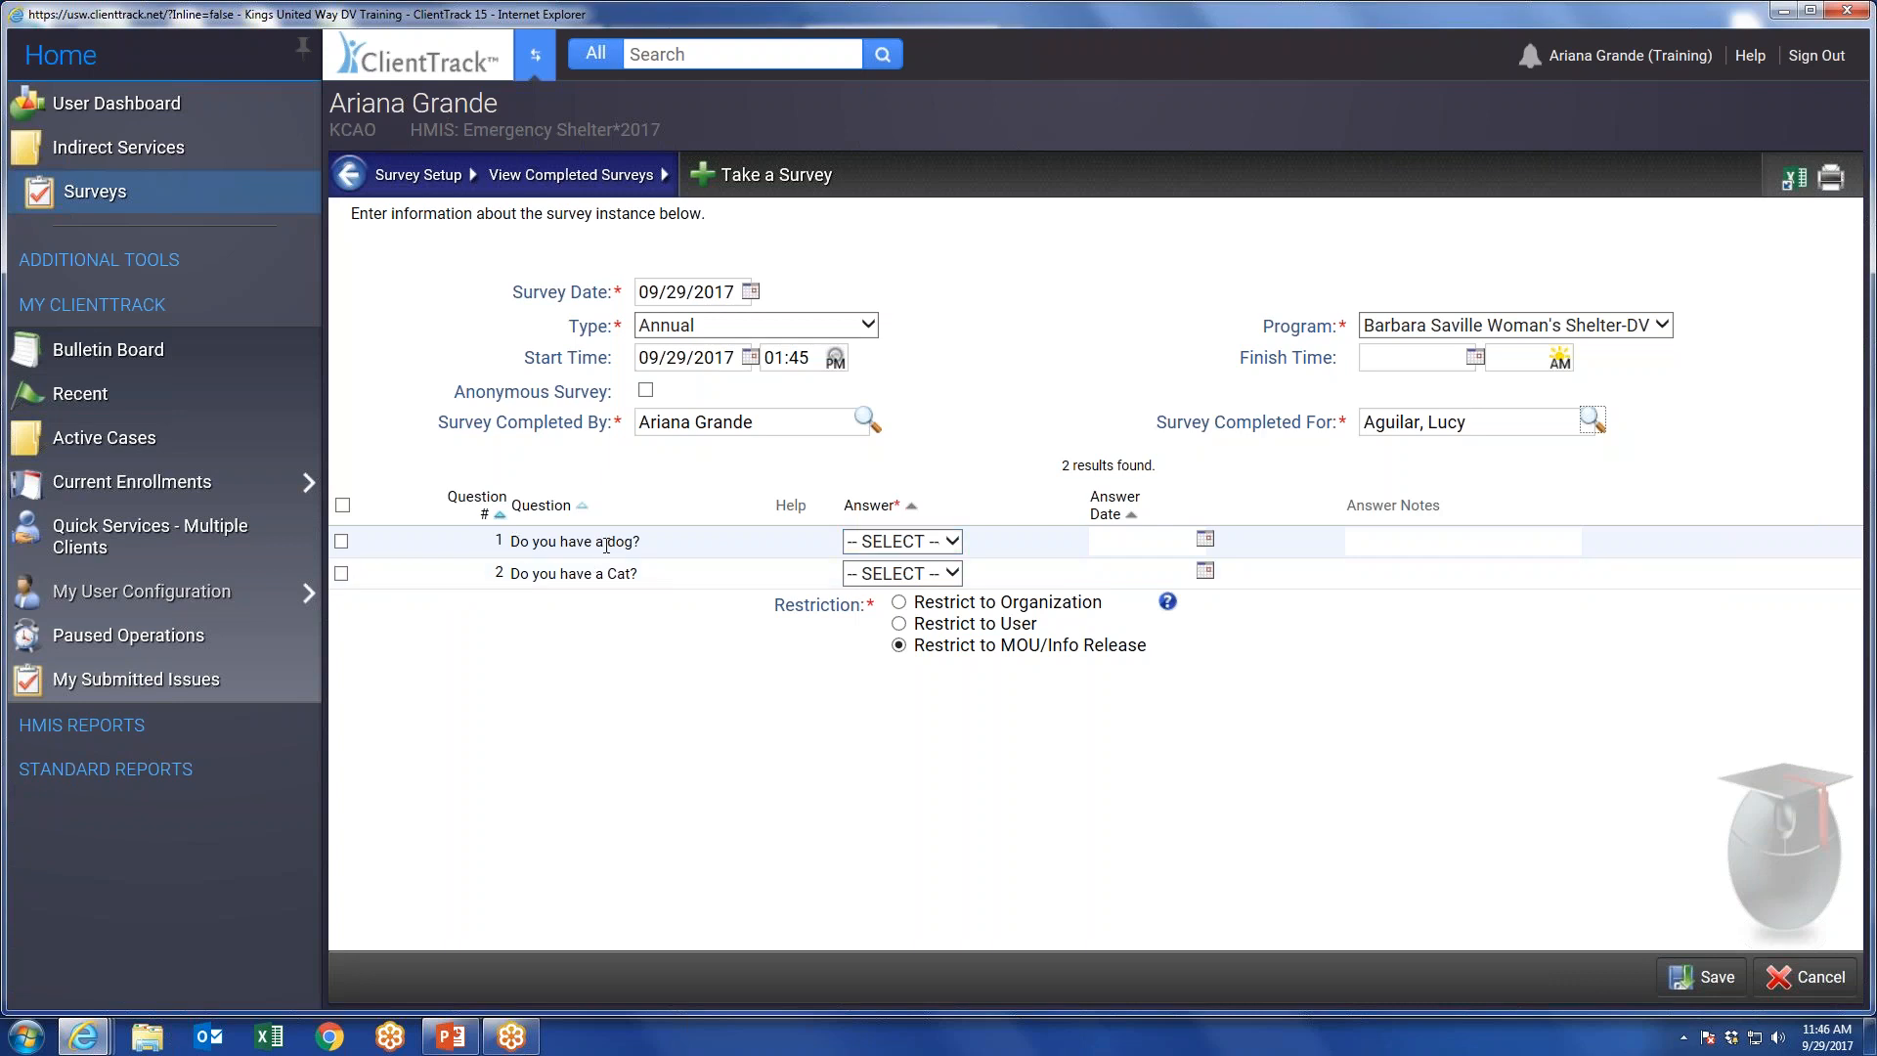
Answer Yes to having a dog and No to having a cat, and save the completed survey.
{"action": "left_click", "coordinate": [902, 541]}
{"action": "left_click", "coordinate": [885, 562]}
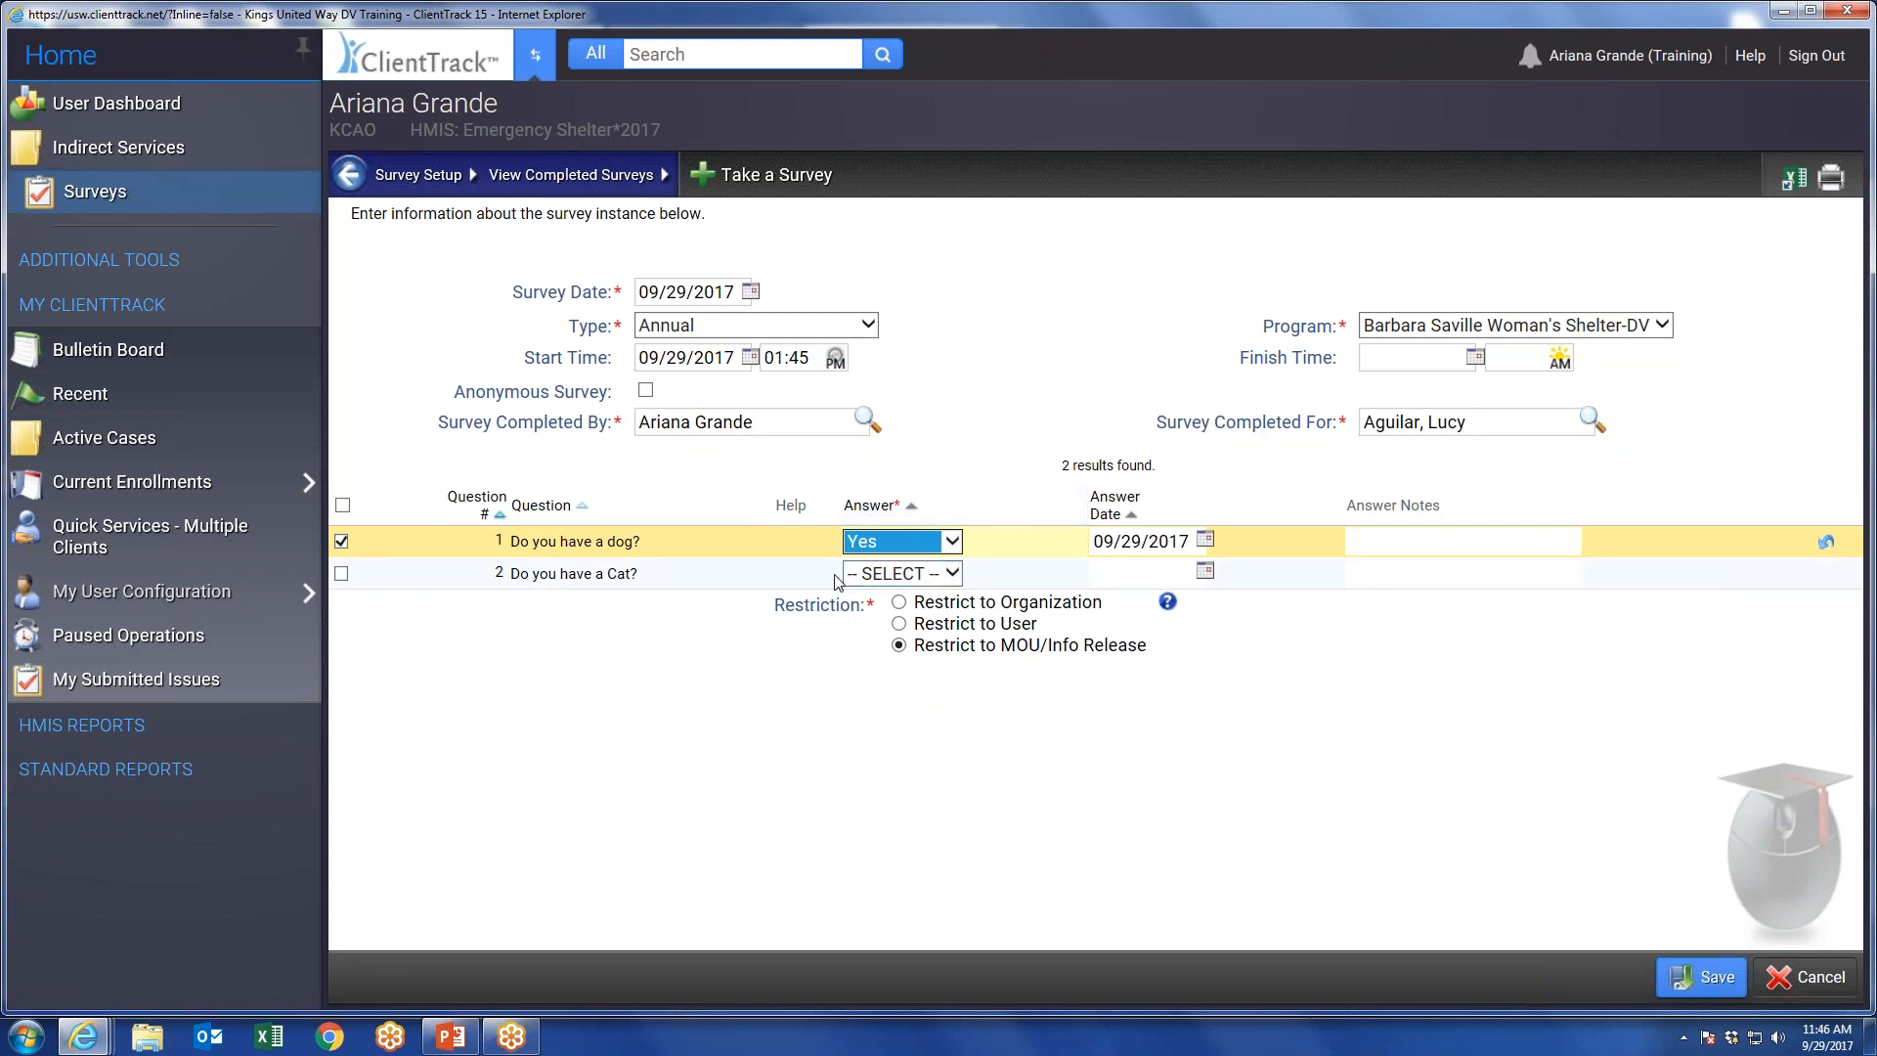
{"action": "left_click", "coordinate": [900, 576]}
{"action": "left_click", "coordinate": [972, 616]}
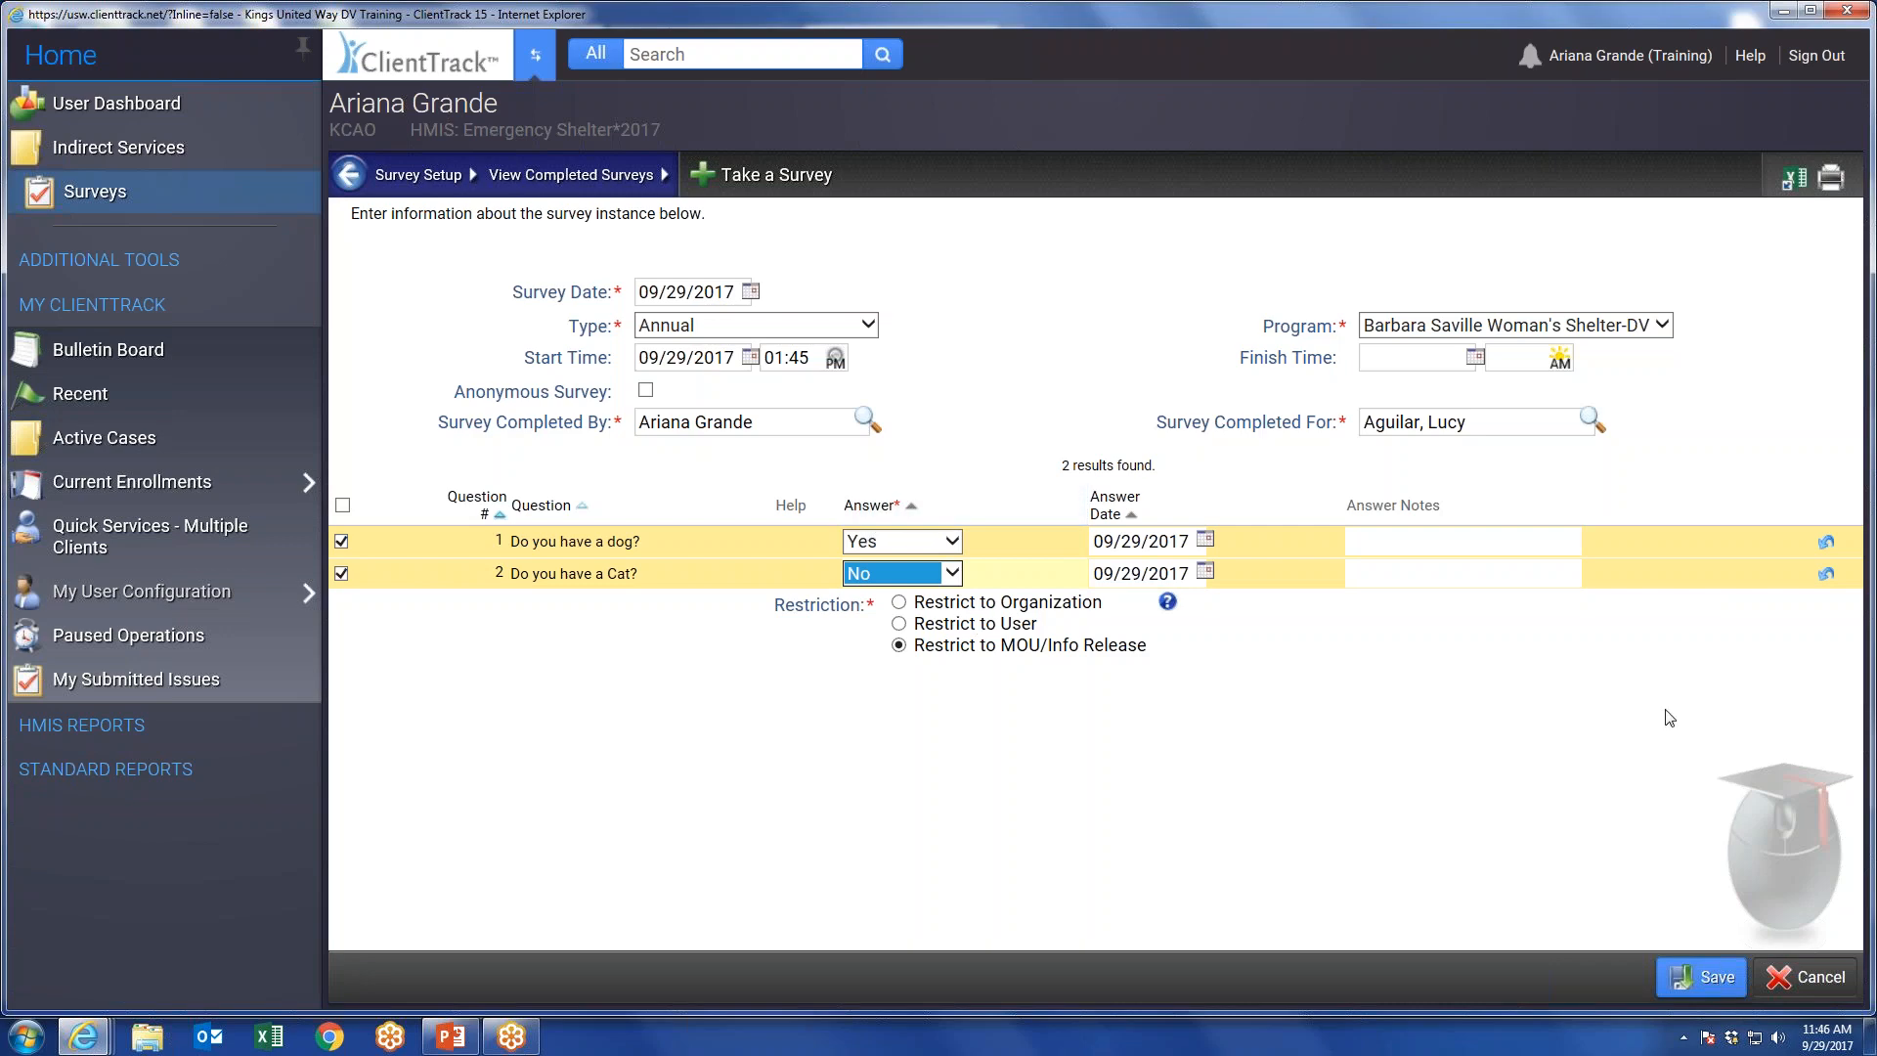
{"action": "left_click", "coordinate": [1701, 978]}
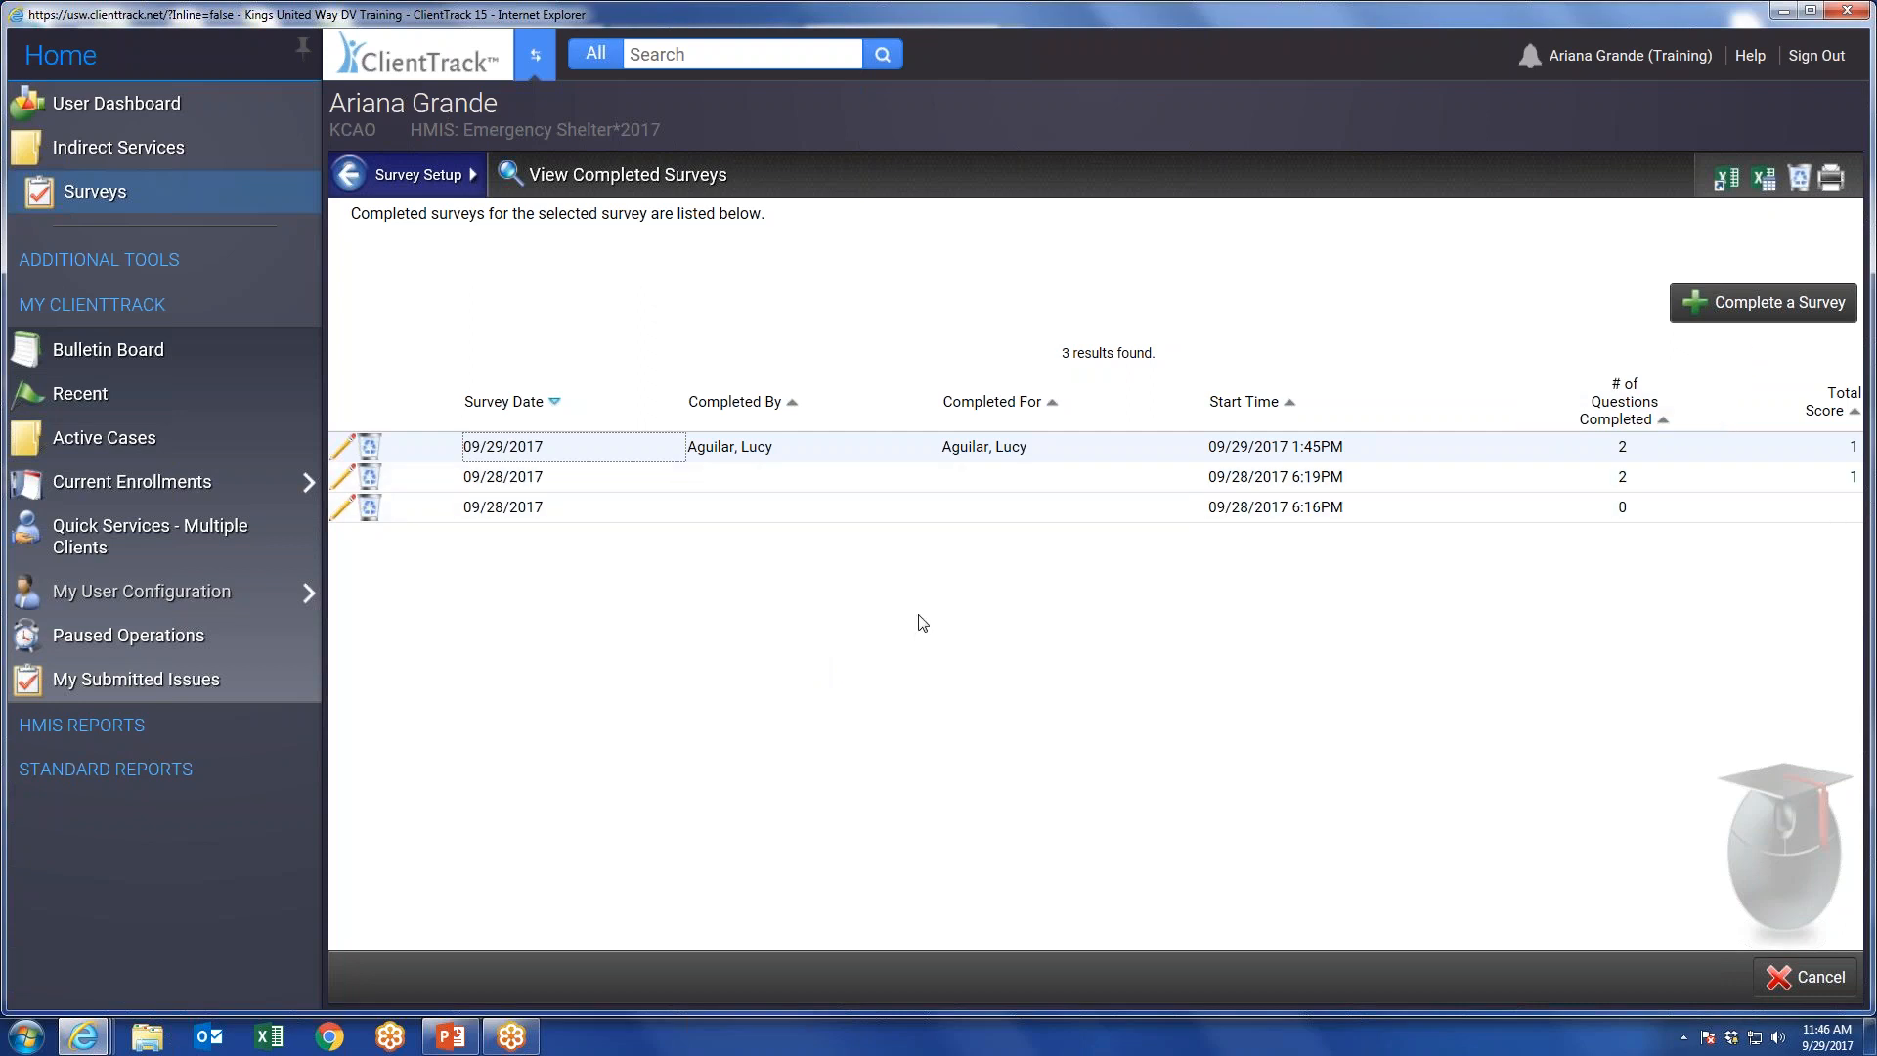
Close the completed surveys list and switch to the Clients workspace.
{"action": "left_click", "coordinate": [1796, 975]}
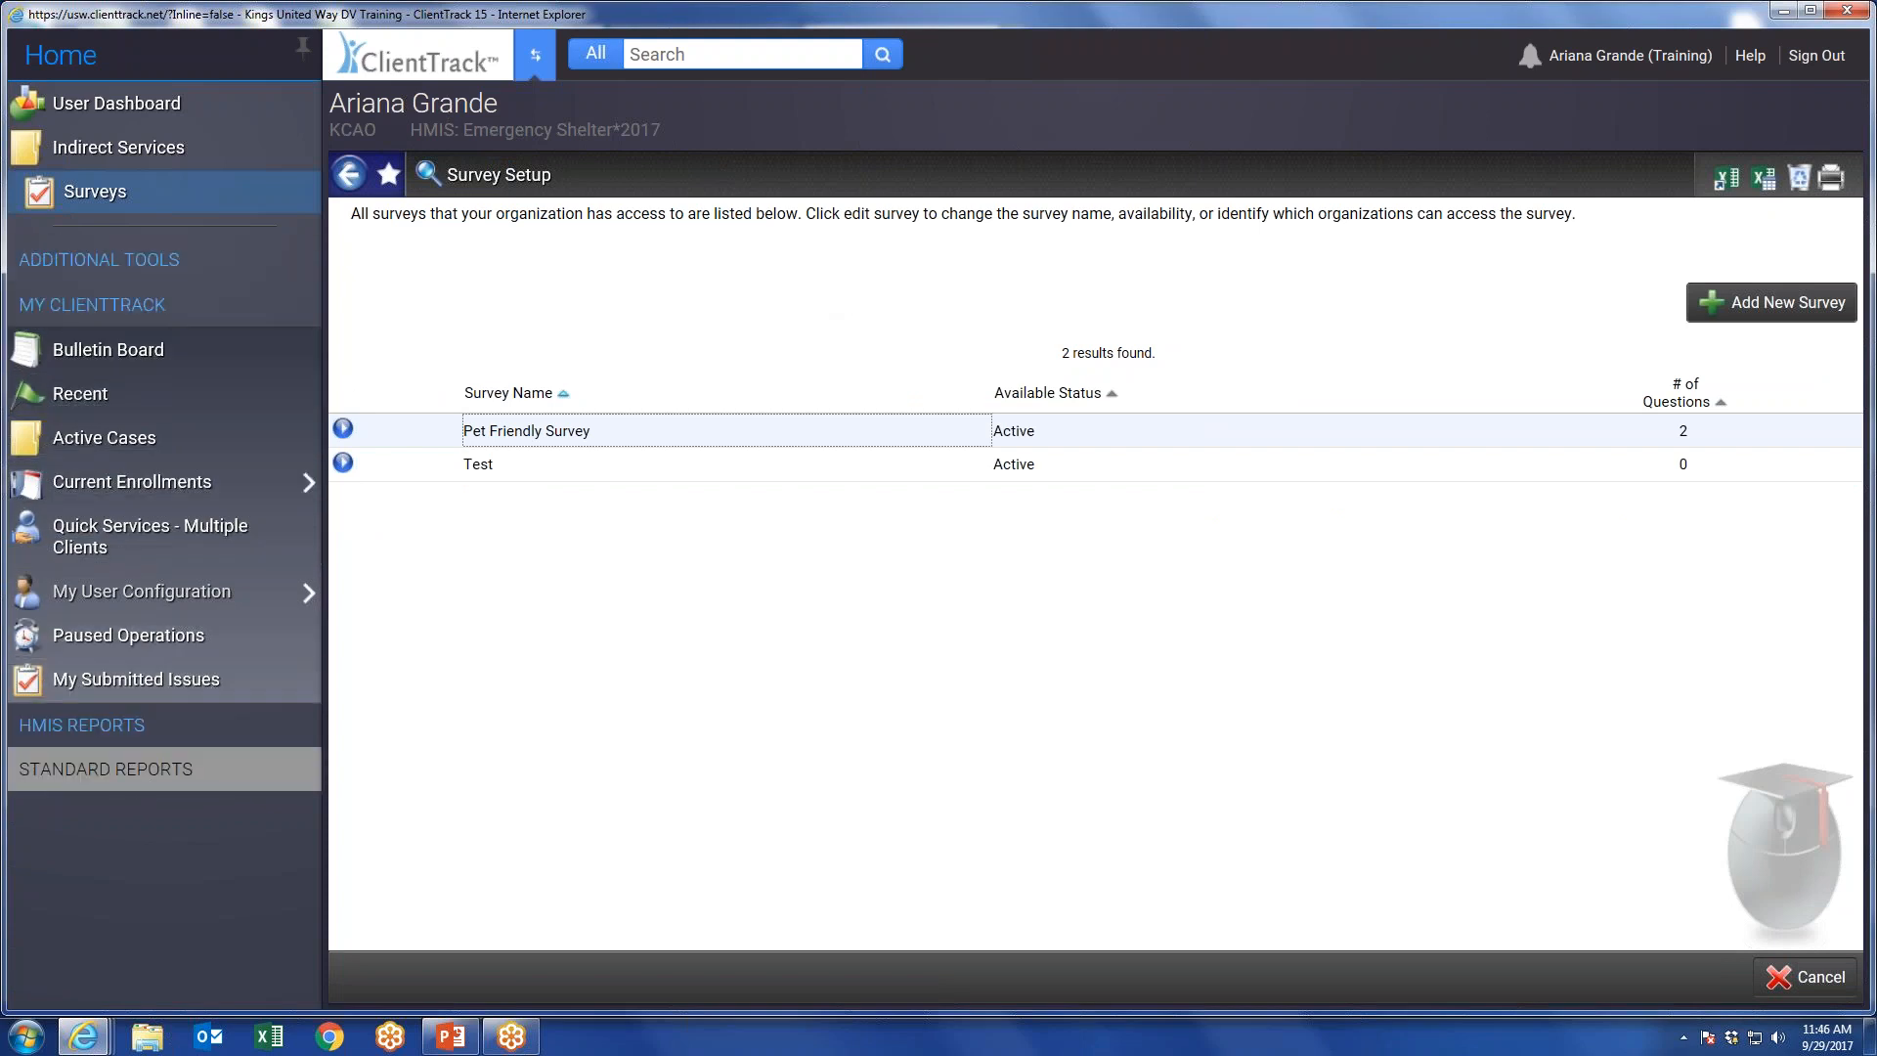
{"action": "left_click", "coordinate": [535, 57]}
{"action": "left_click", "coordinate": [706, 508]}
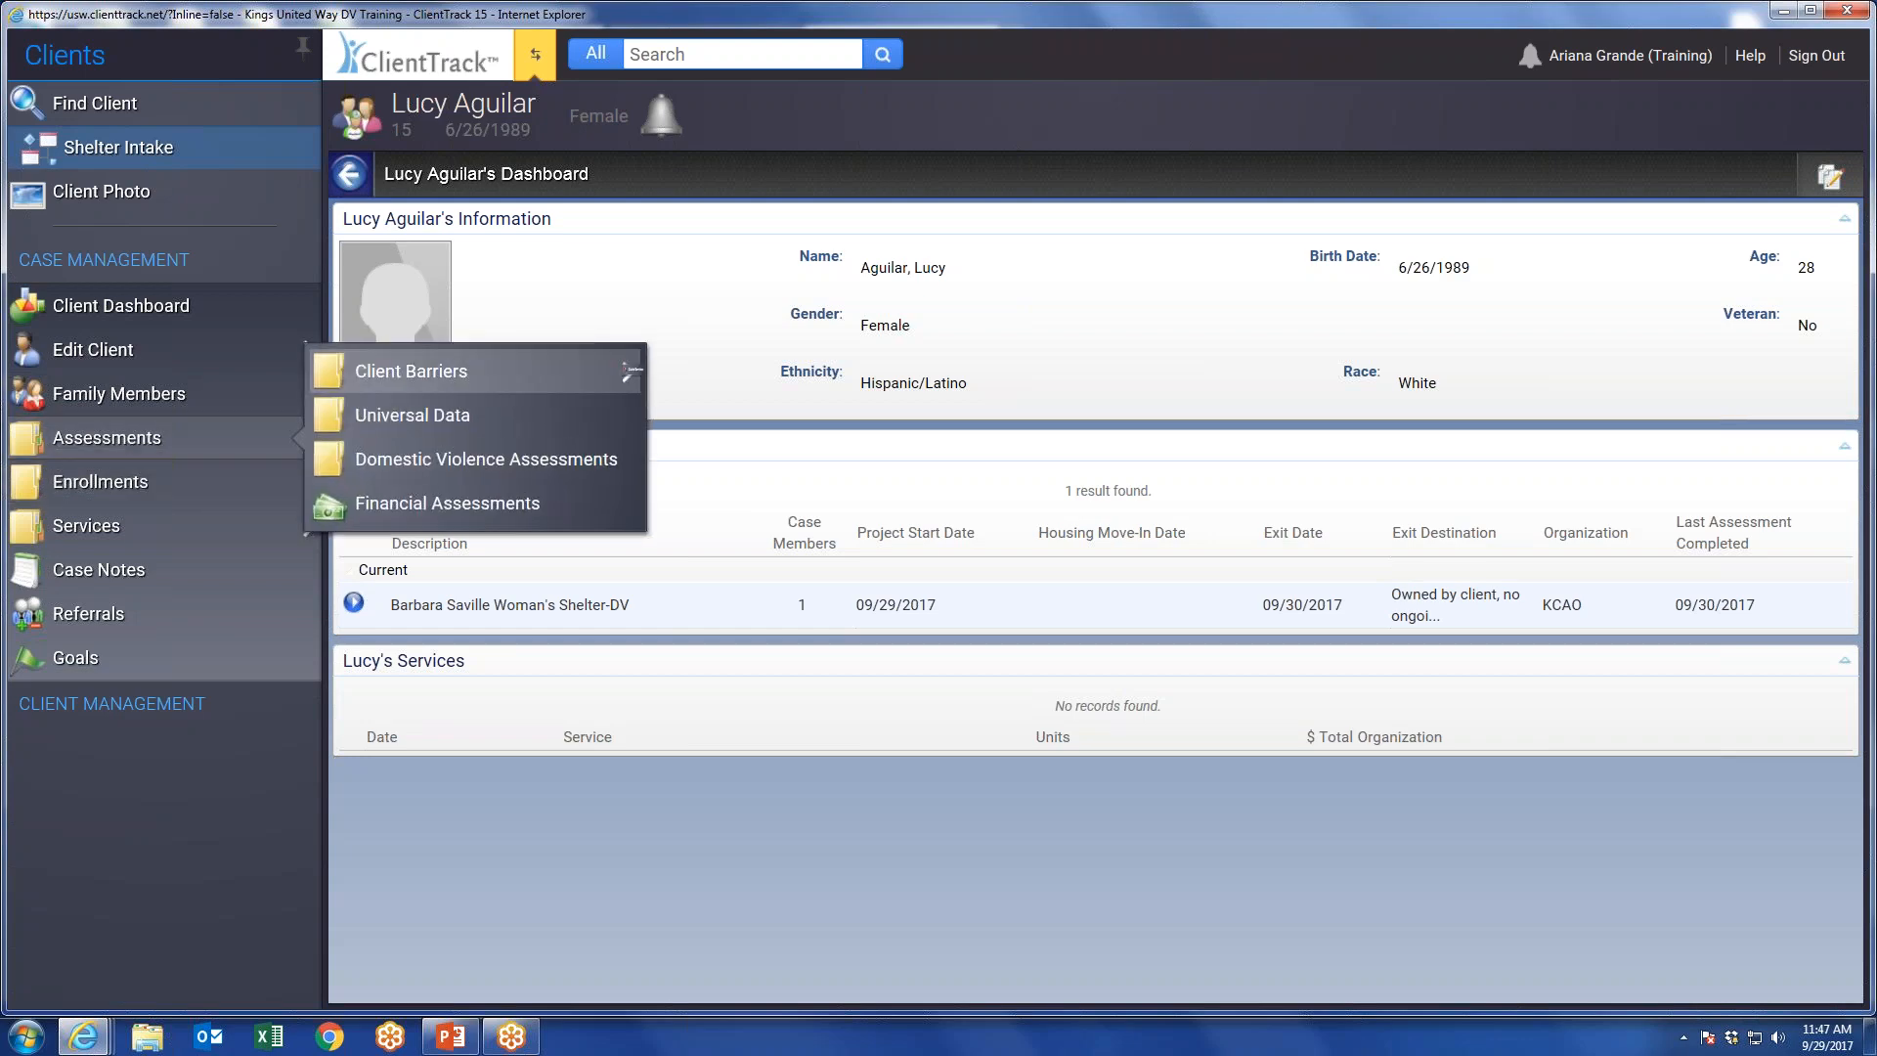
Review the entry and exit assessments of the client's Barbara Saville Woman's Shelter-DV enrollment.
{"action": "left_click", "coordinate": [354, 602]}
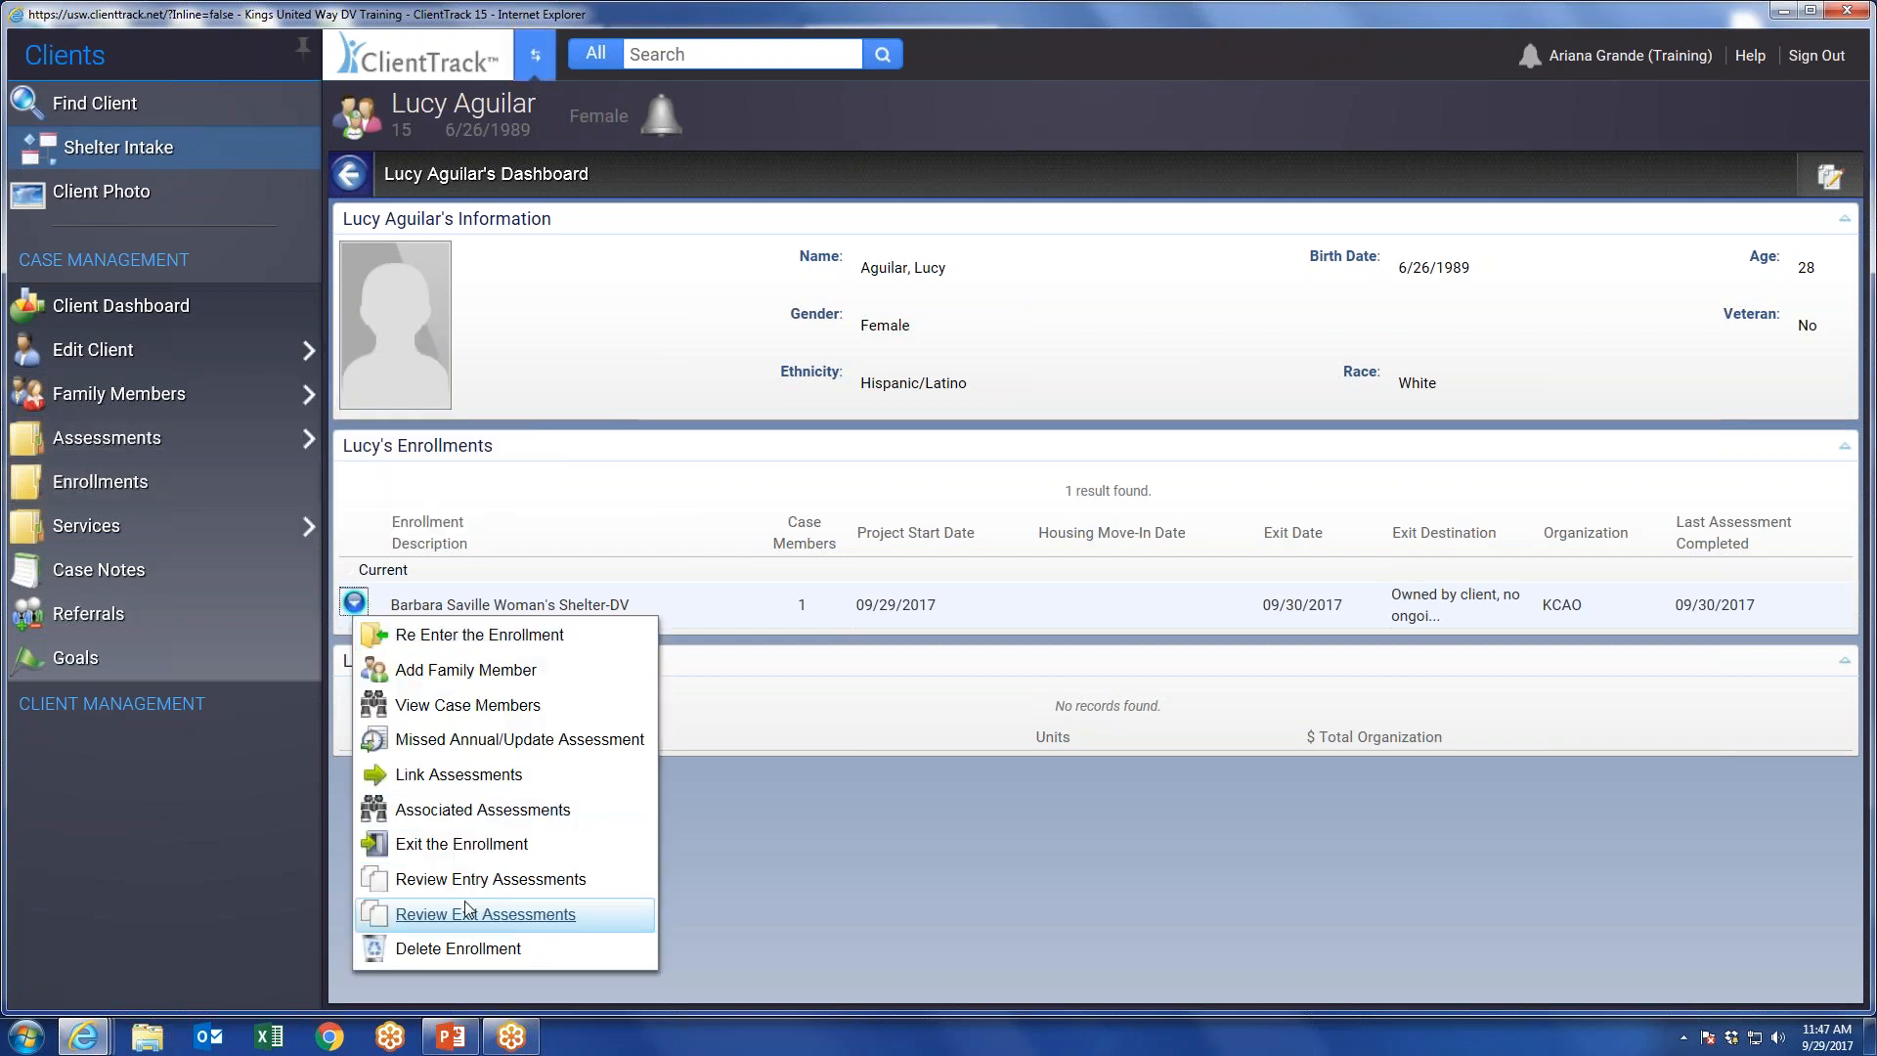
{"action": "left_click", "coordinate": [501, 880]}
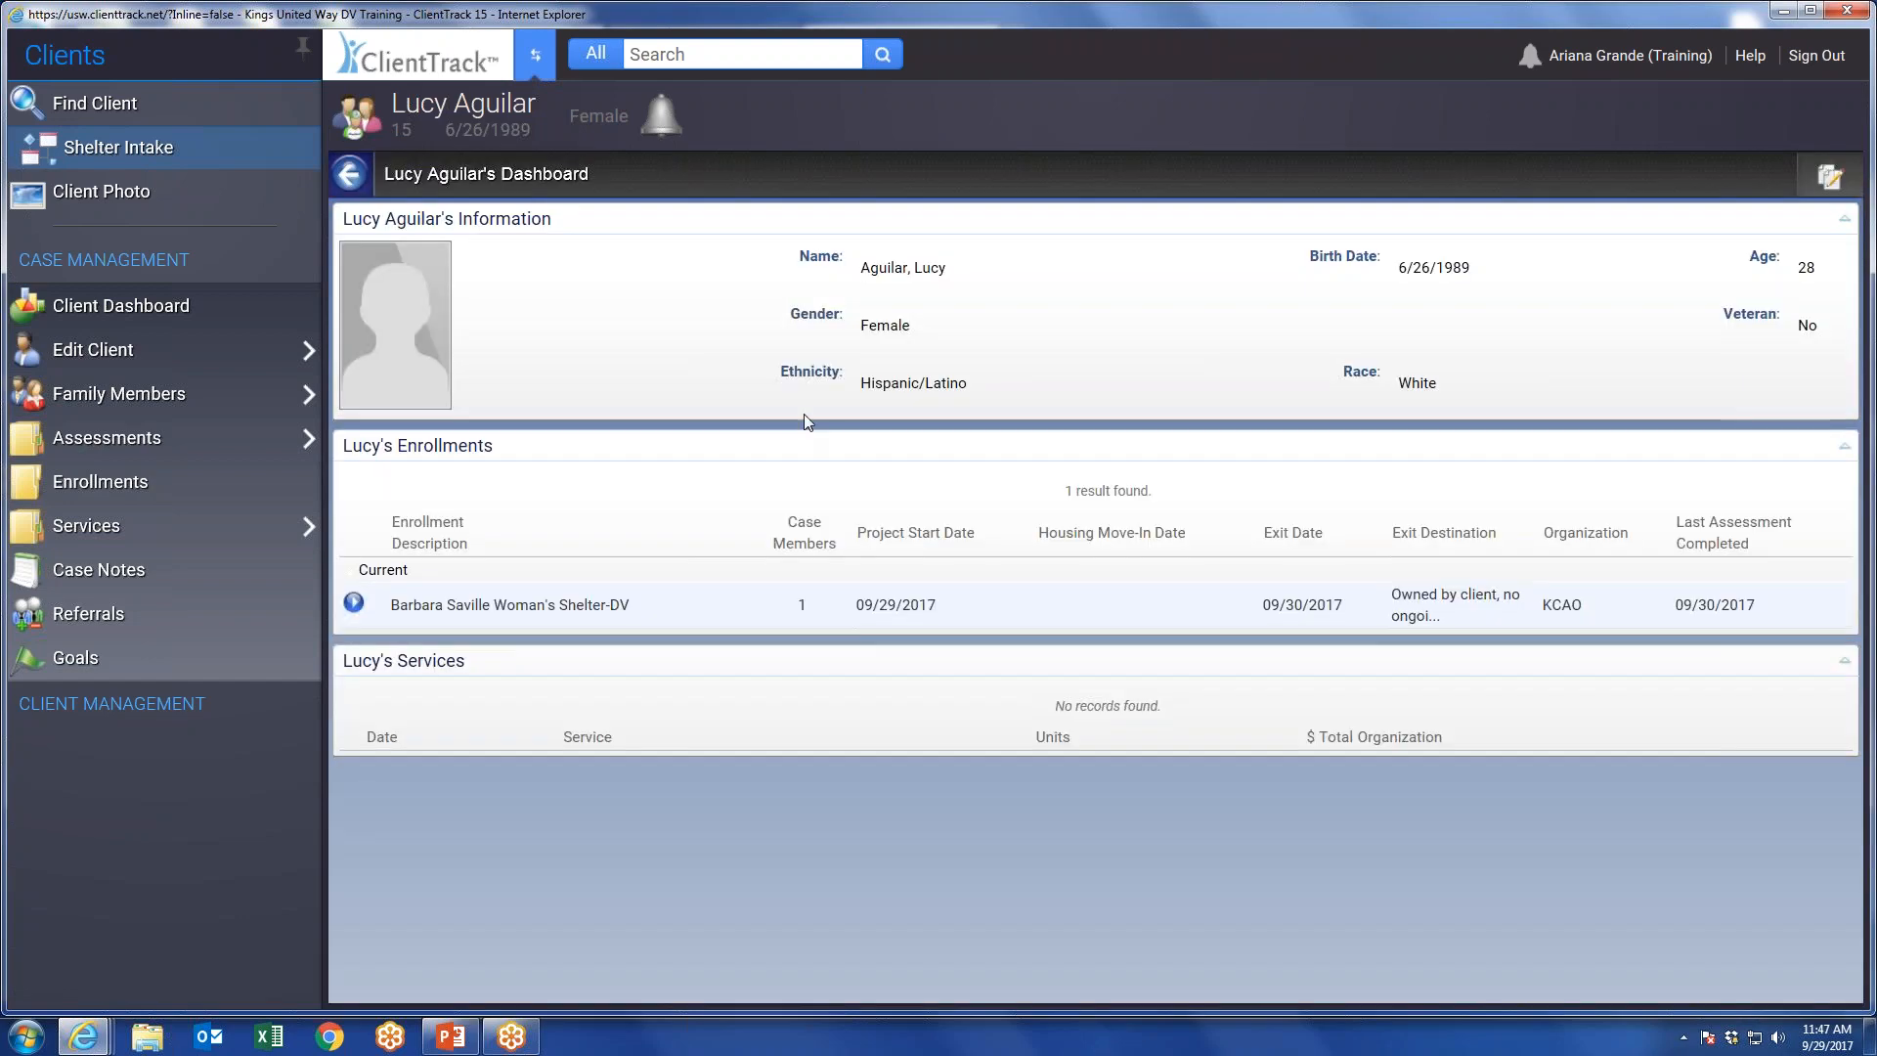
{"action": "left_click", "coordinate": [353, 602]}
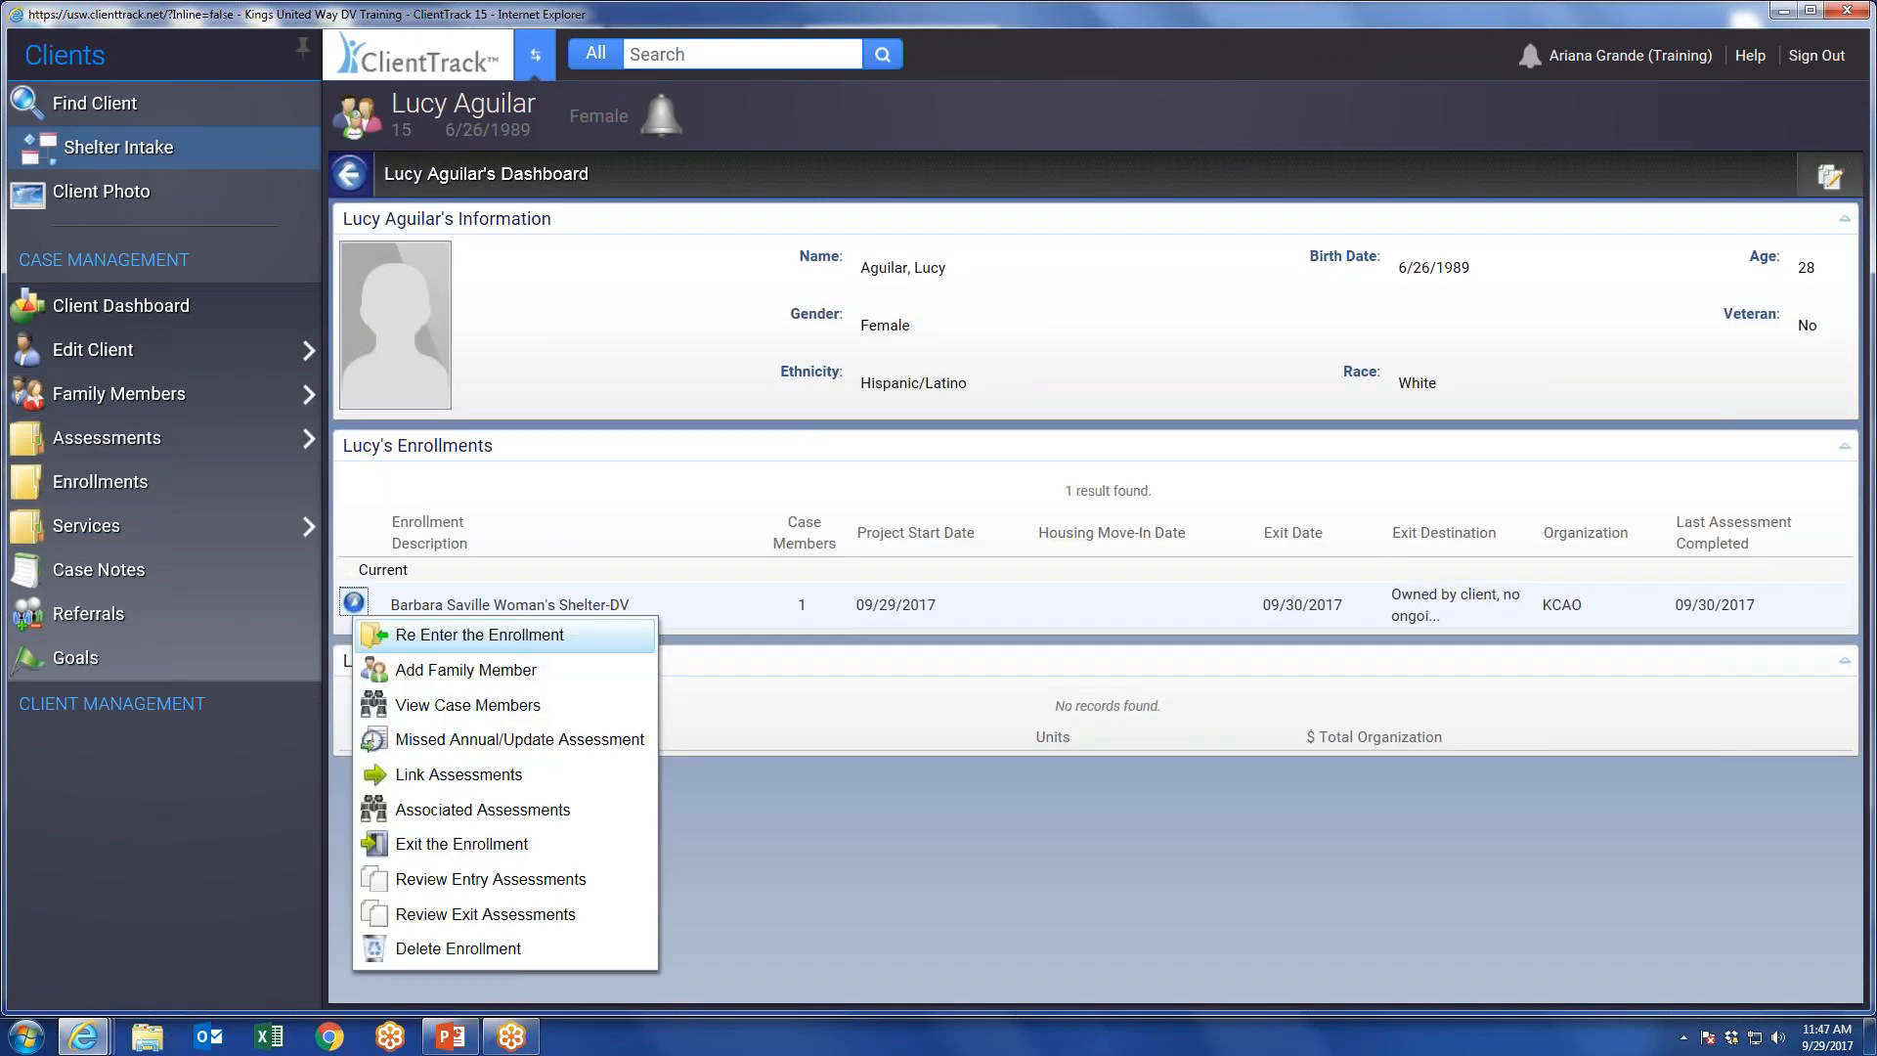
{"action": "left_click", "coordinate": [475, 916]}
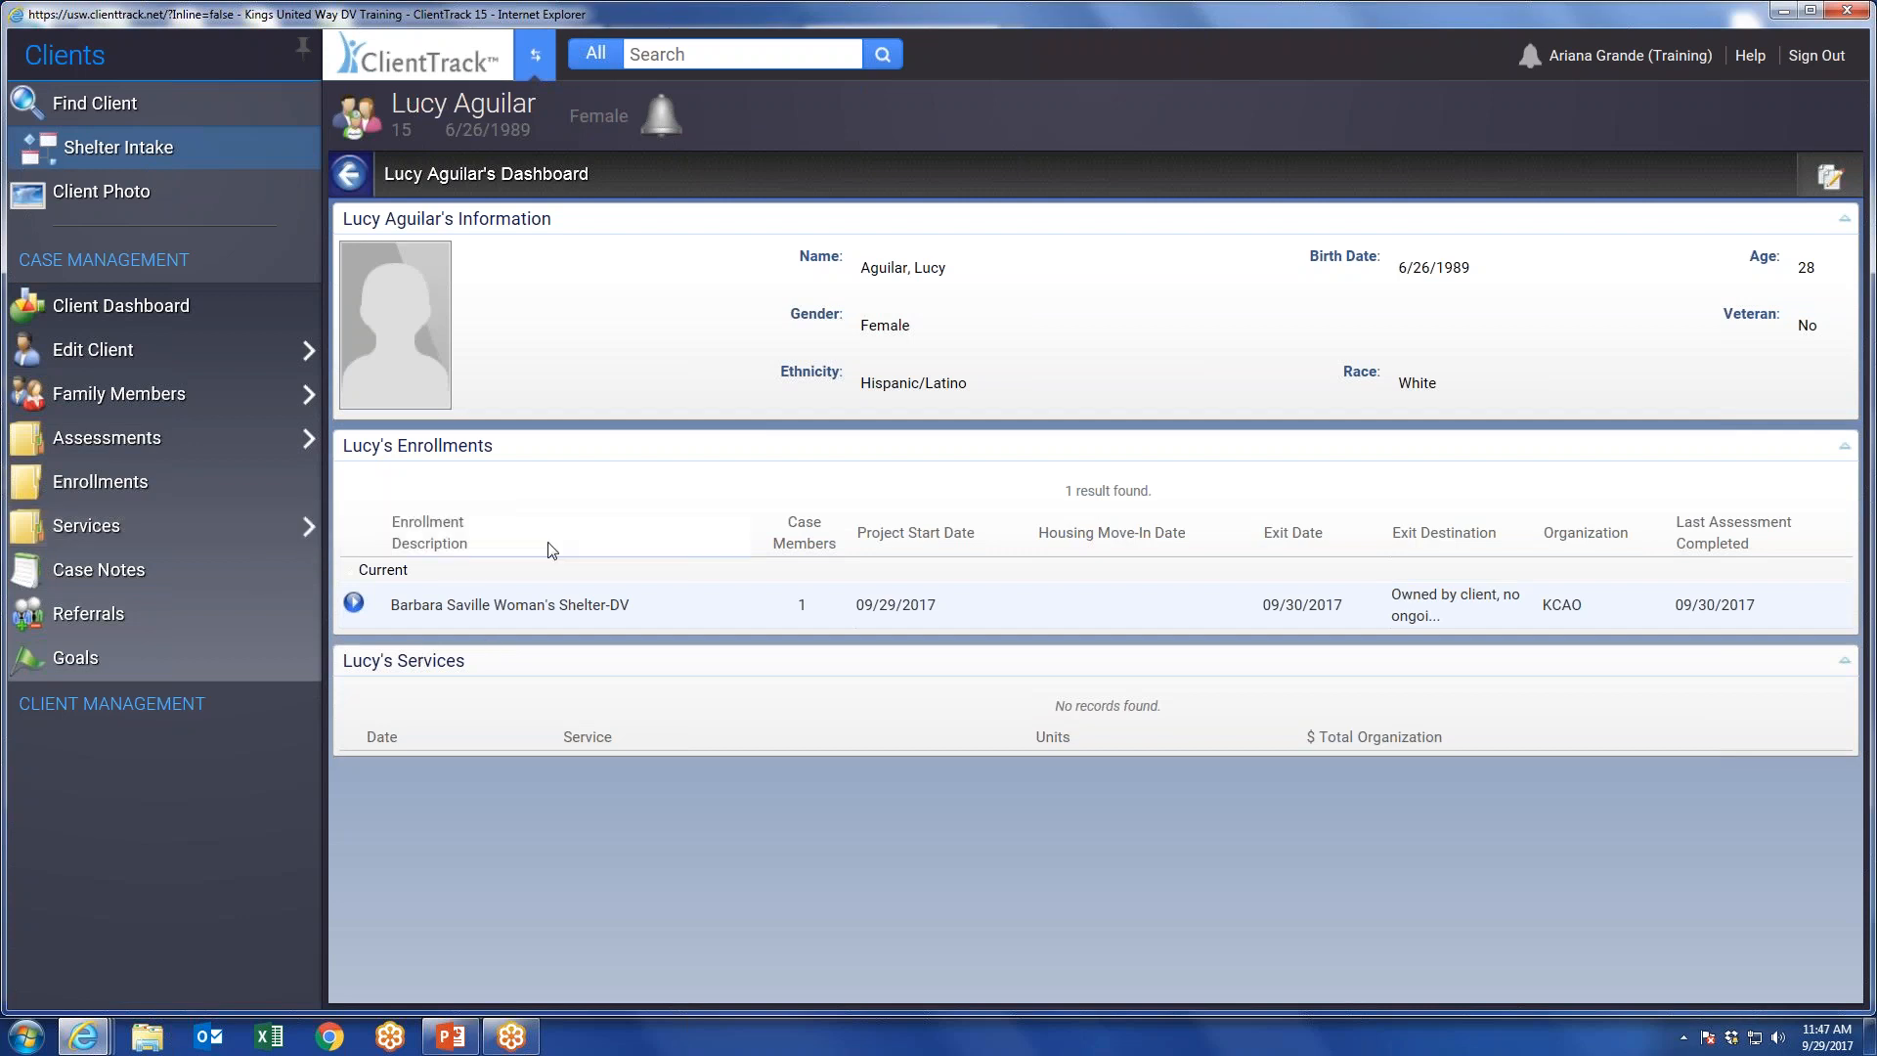
Search the whole application for "universal".
{"action": "left_click", "coordinate": [689, 55]}
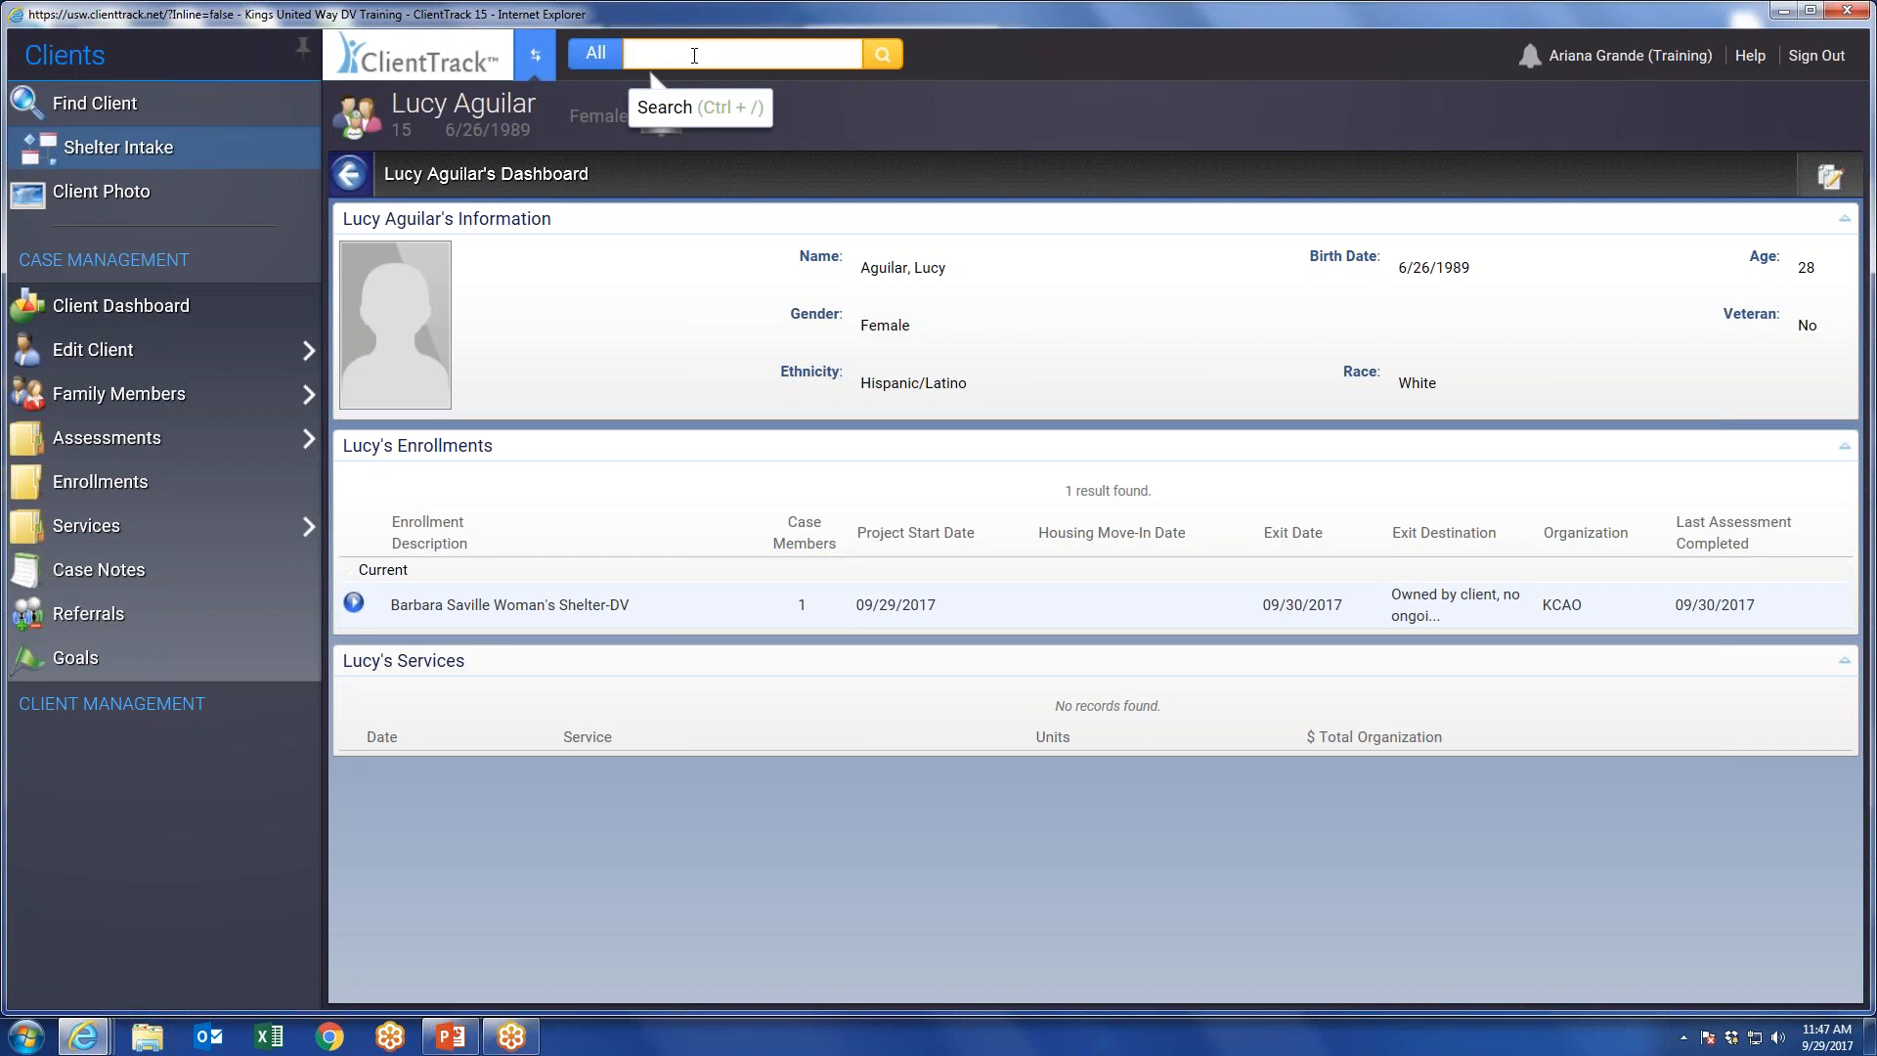
{"action": "type", "text": "ersal"}
{"action": "key", "text": "Return"}
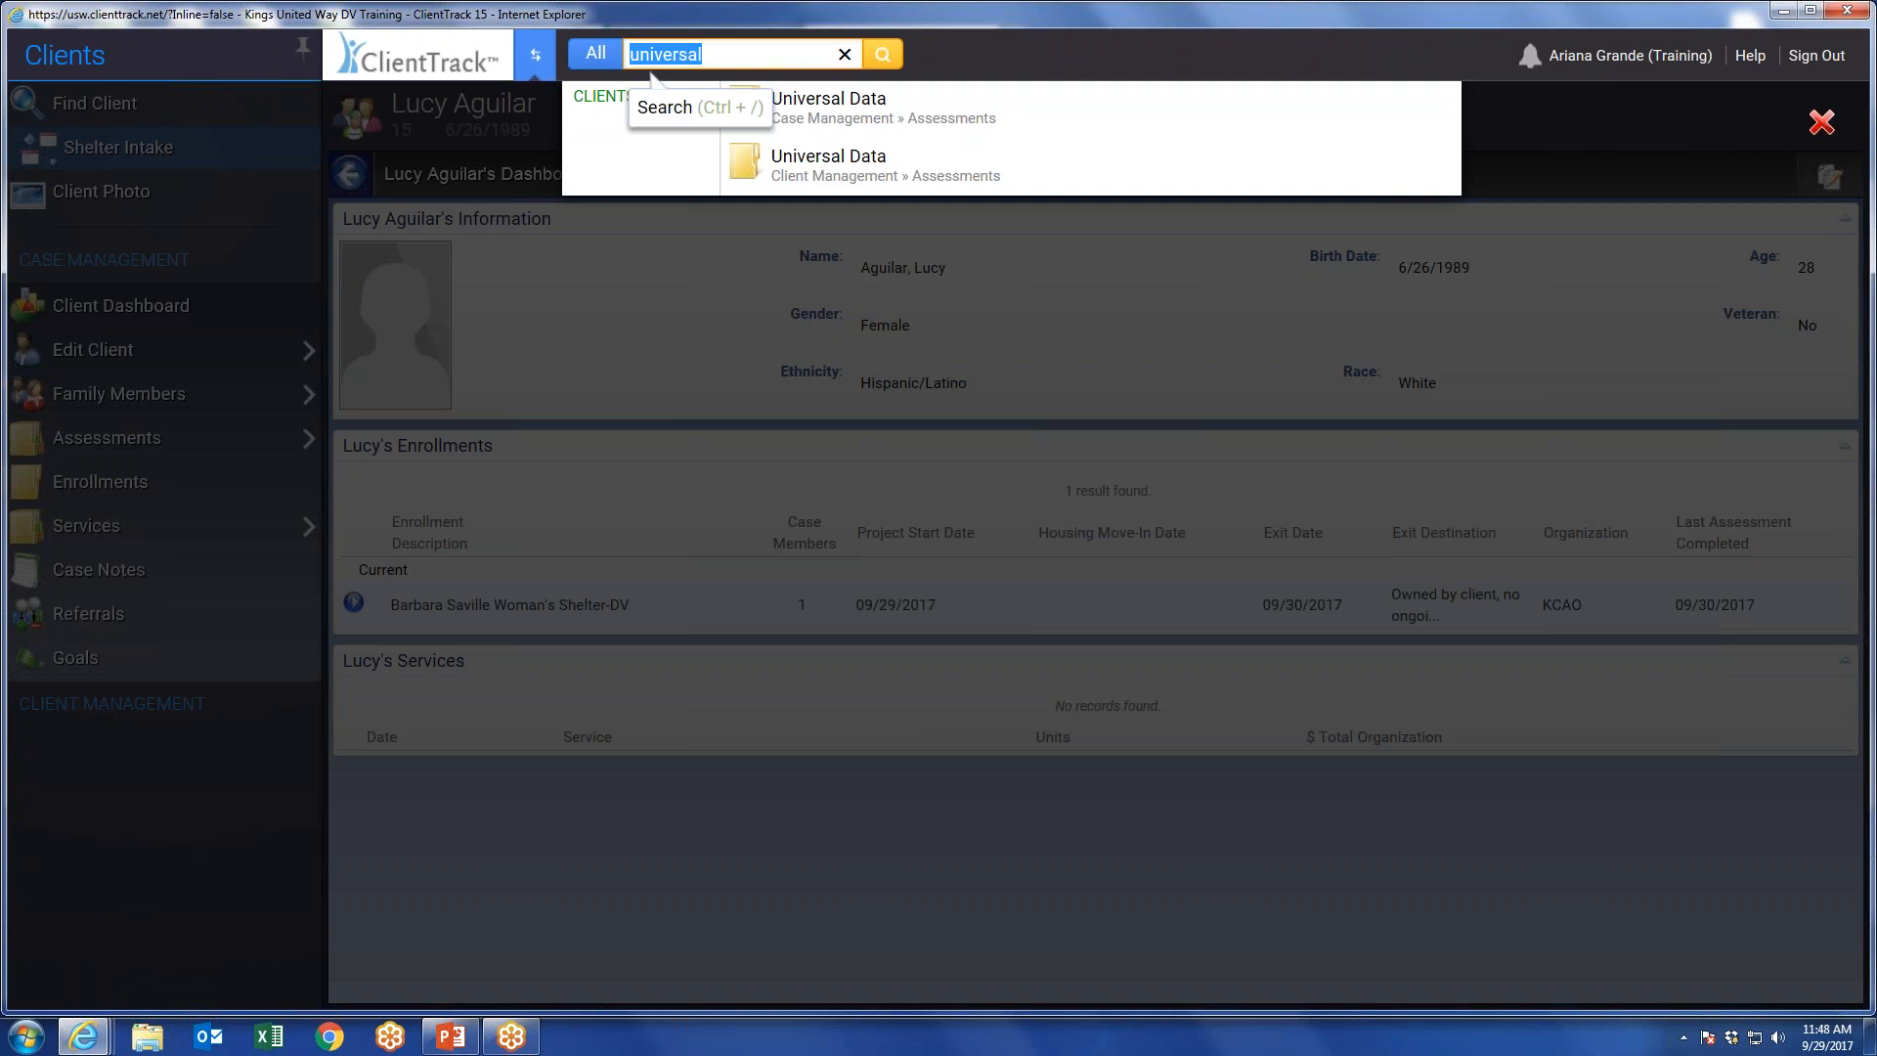
Replace the global search term with a person's first name.
{"action": "type", "text": "Brinte"}
{"action": "key", "text": "BackSpace"}
{"action": "key", "text": "BackSpace"}
{"action": "key", "text": "BackSpace"}
{"action": "type", "text": "tney"}
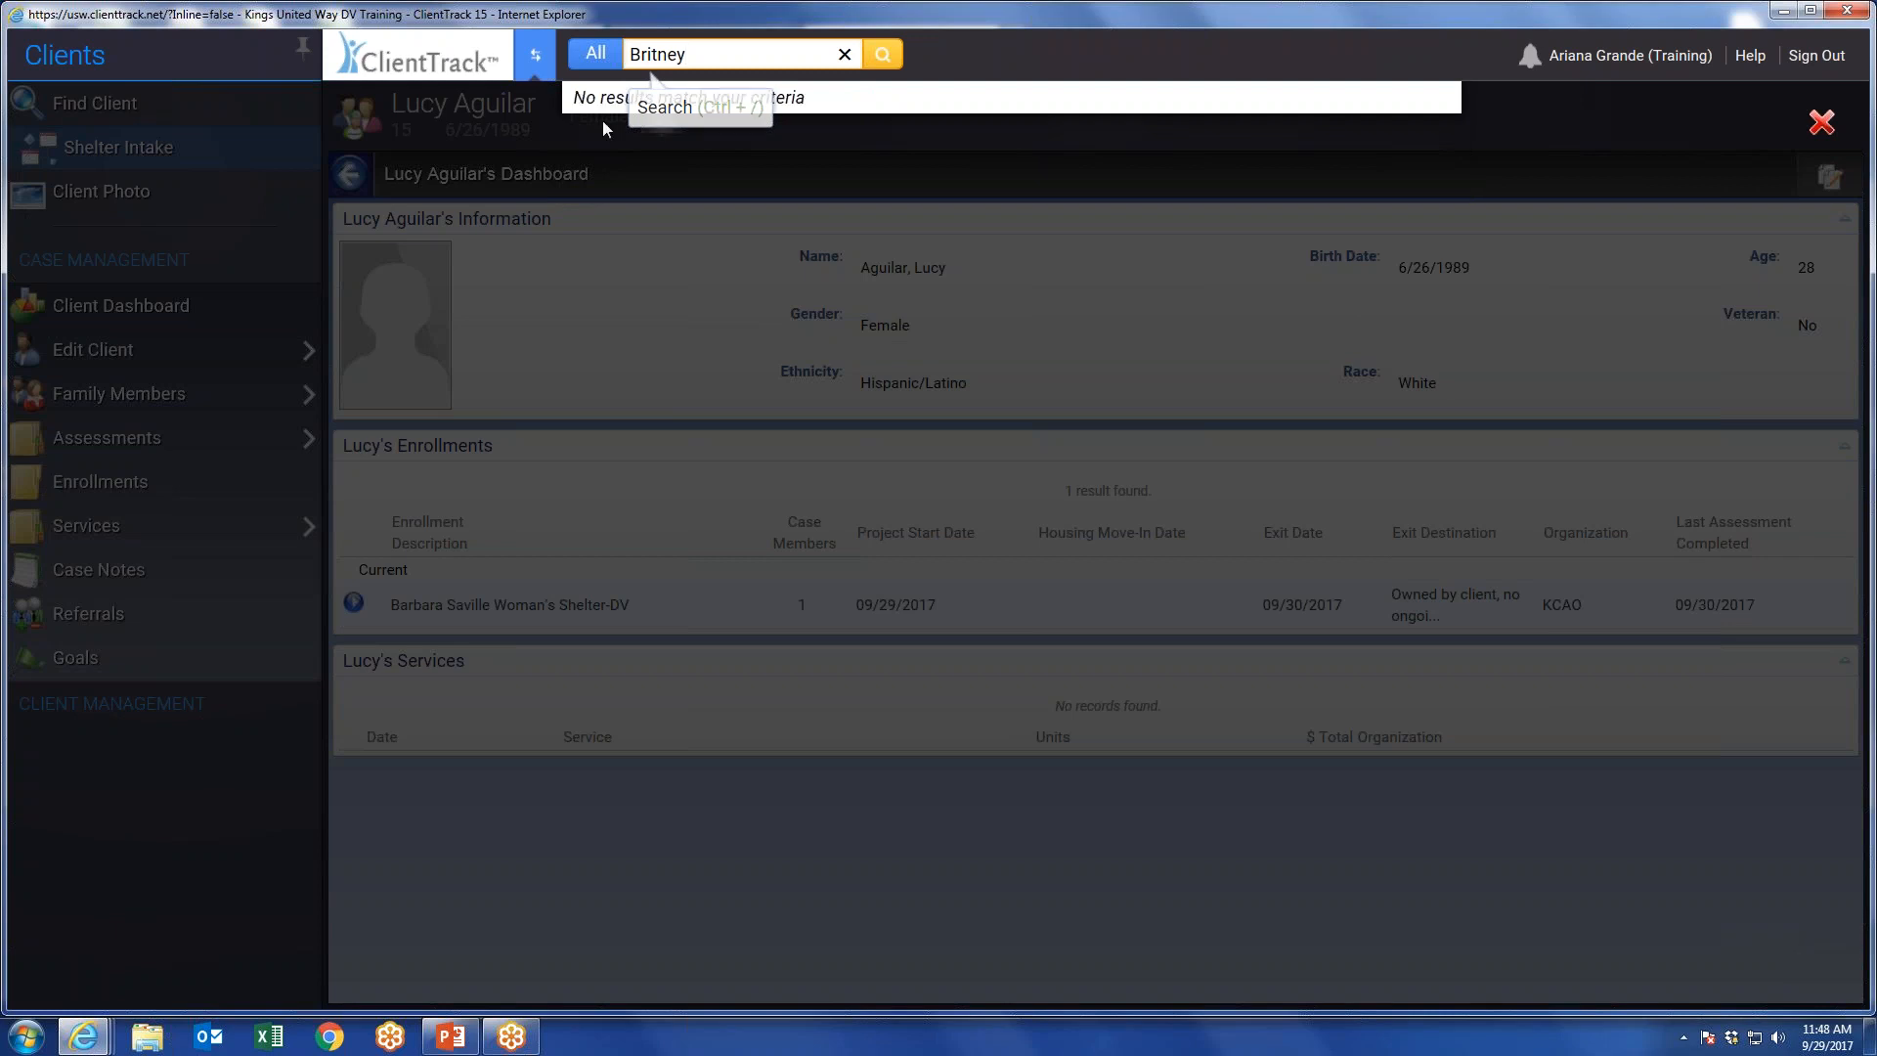
Replace the global search term with "finanical" and search the whole application.
{"action": "double_click", "coordinate": [692, 47]}
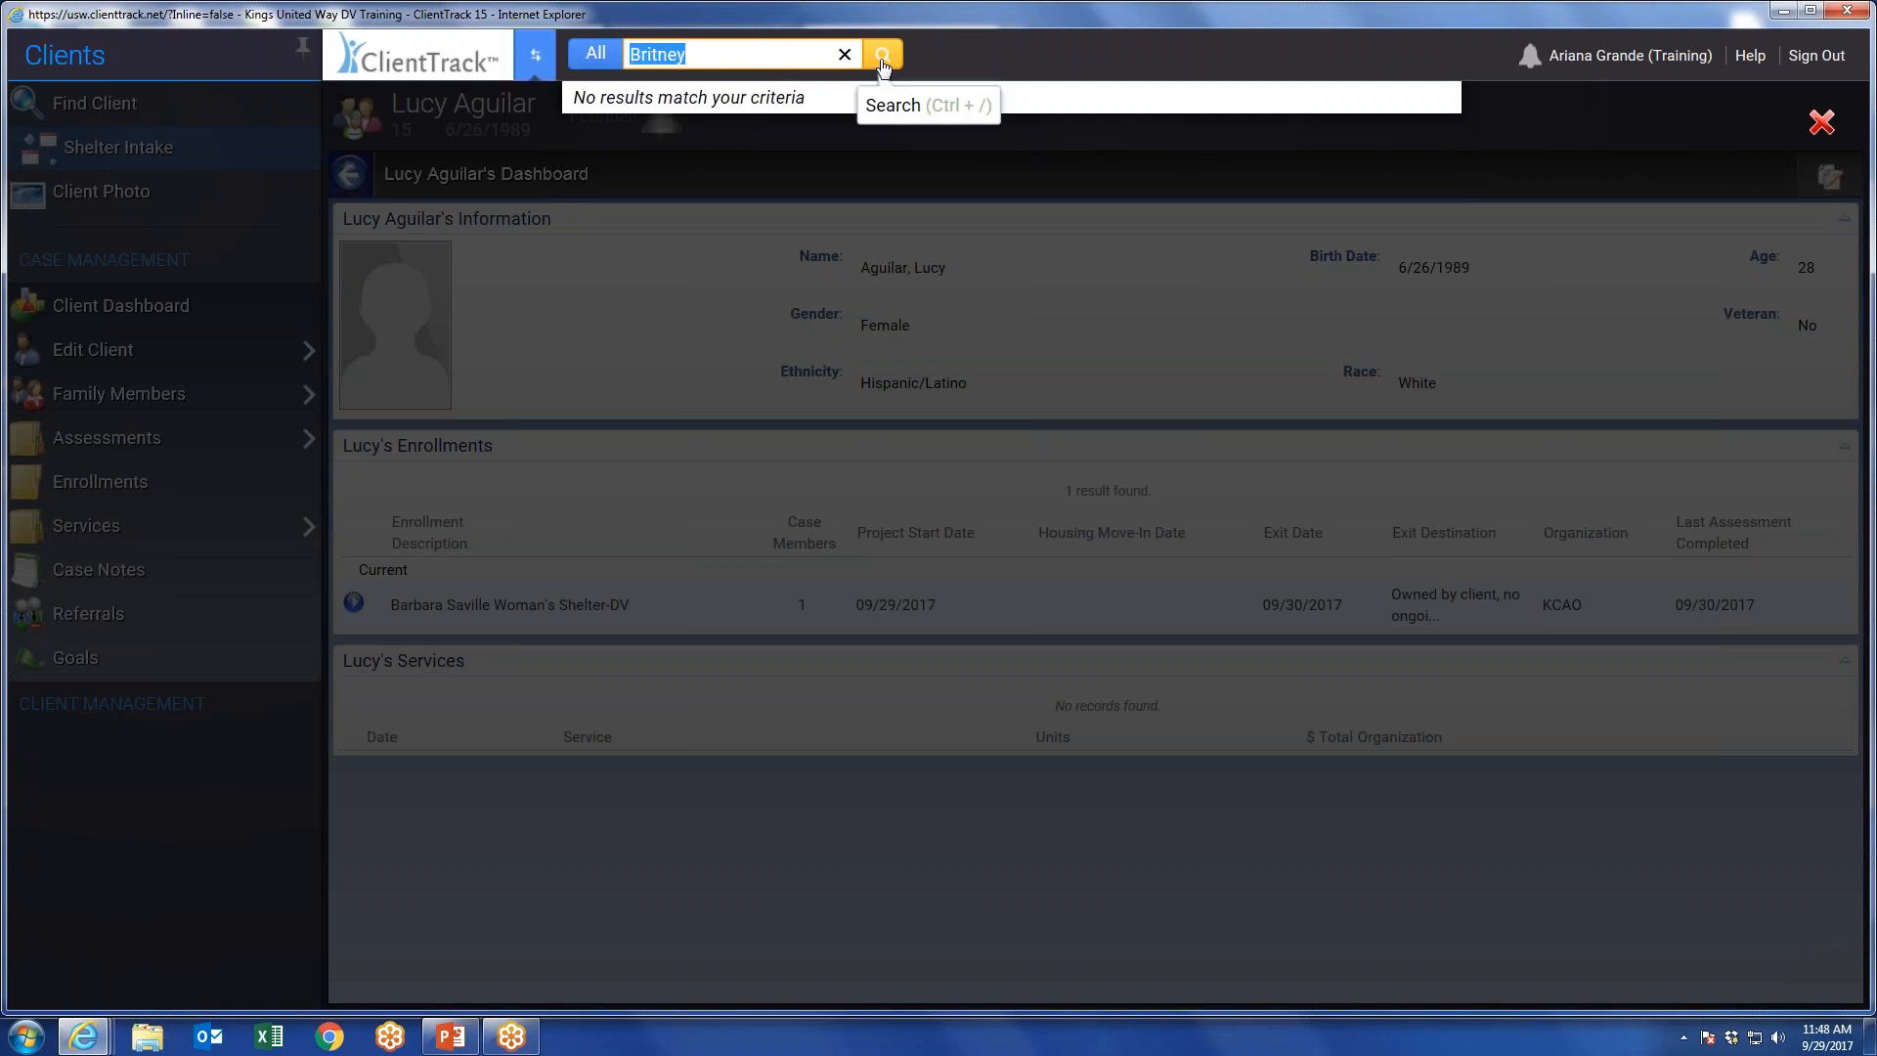
{"action": "key", "text": "BackSpace"}
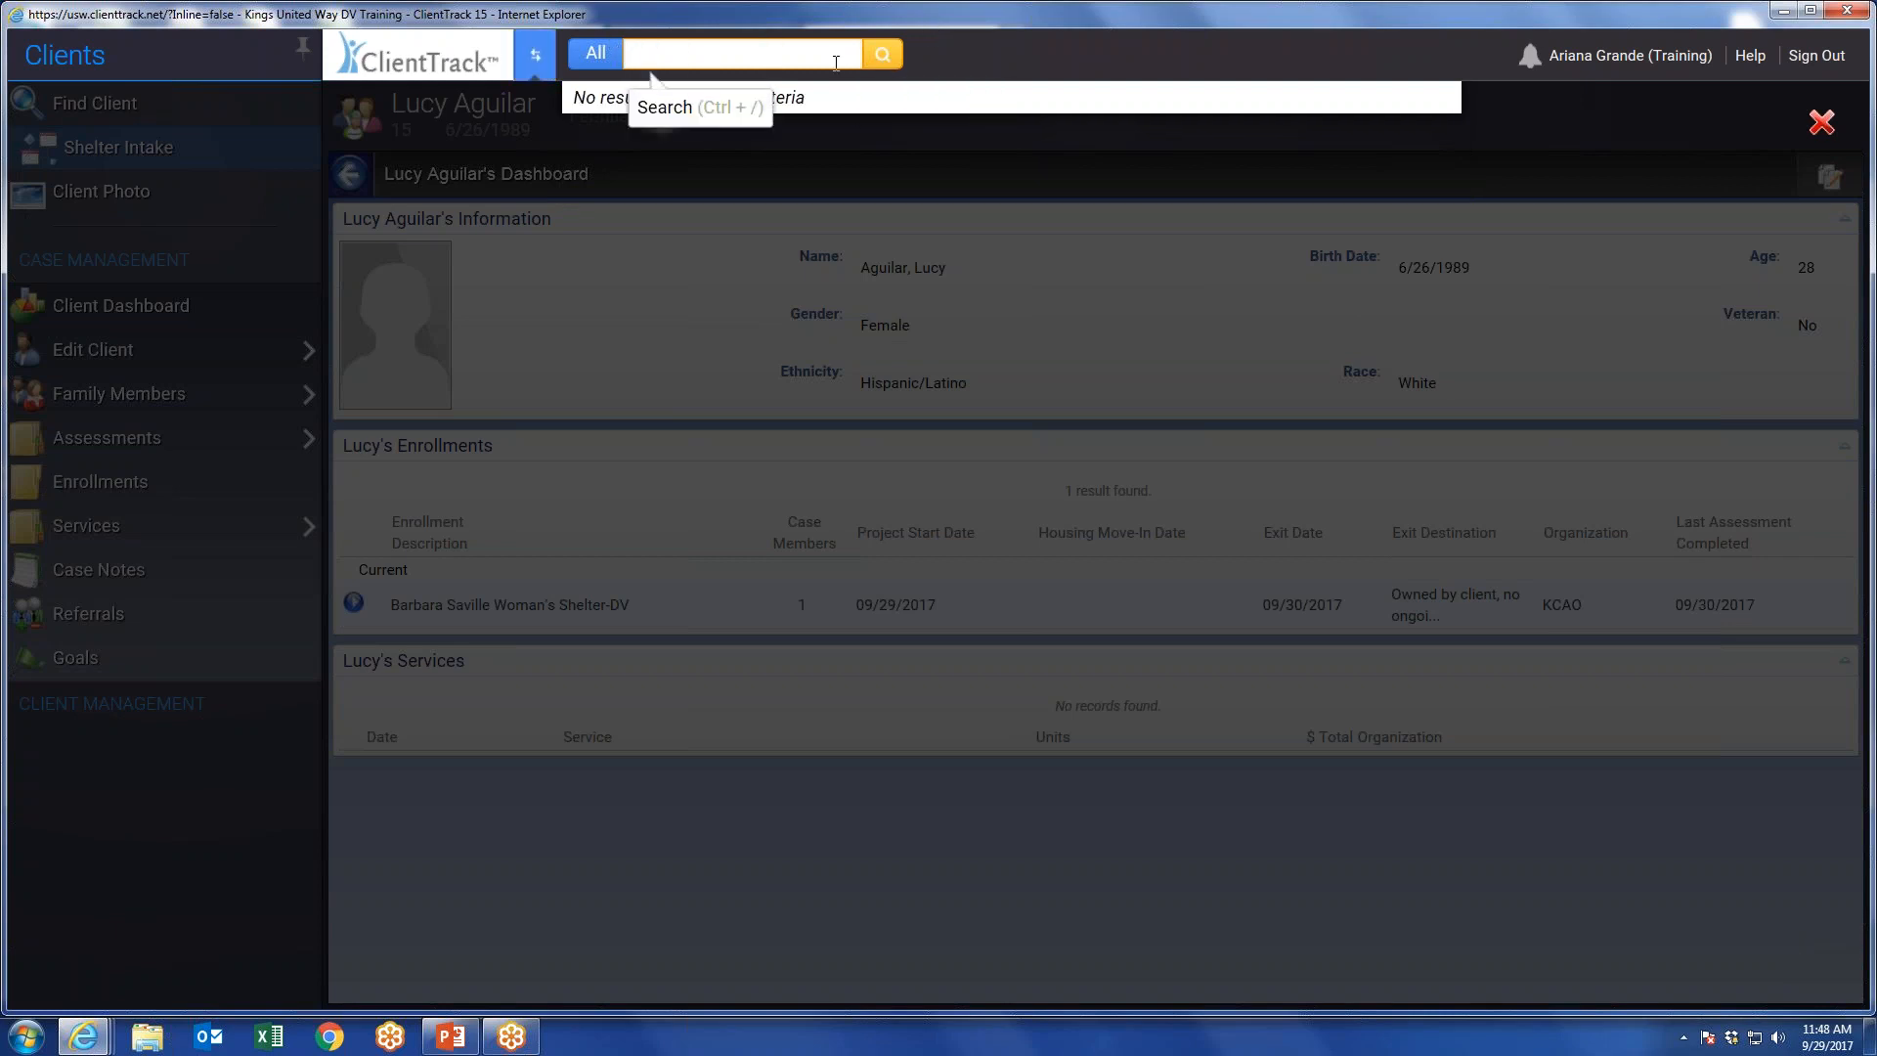
{"action": "left_click", "coordinate": [885, 68]}
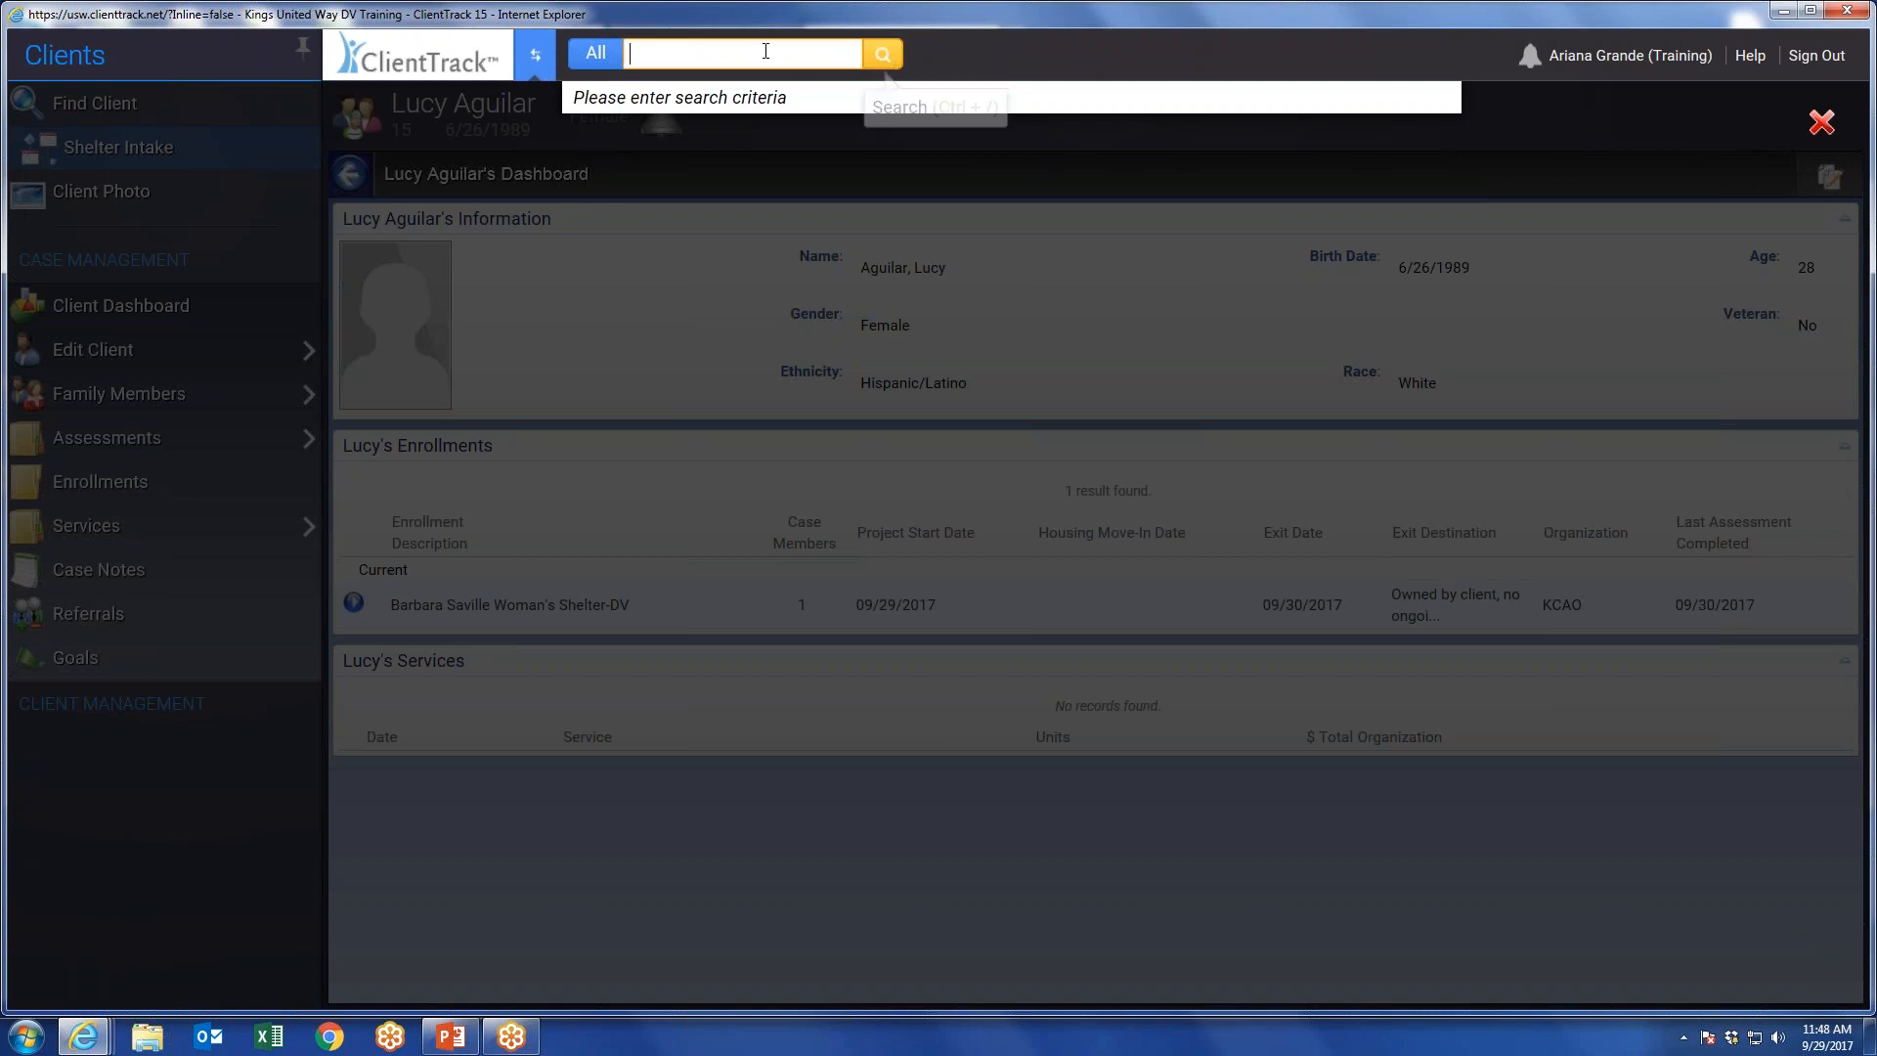
{"action": "type", "text": "fin"}
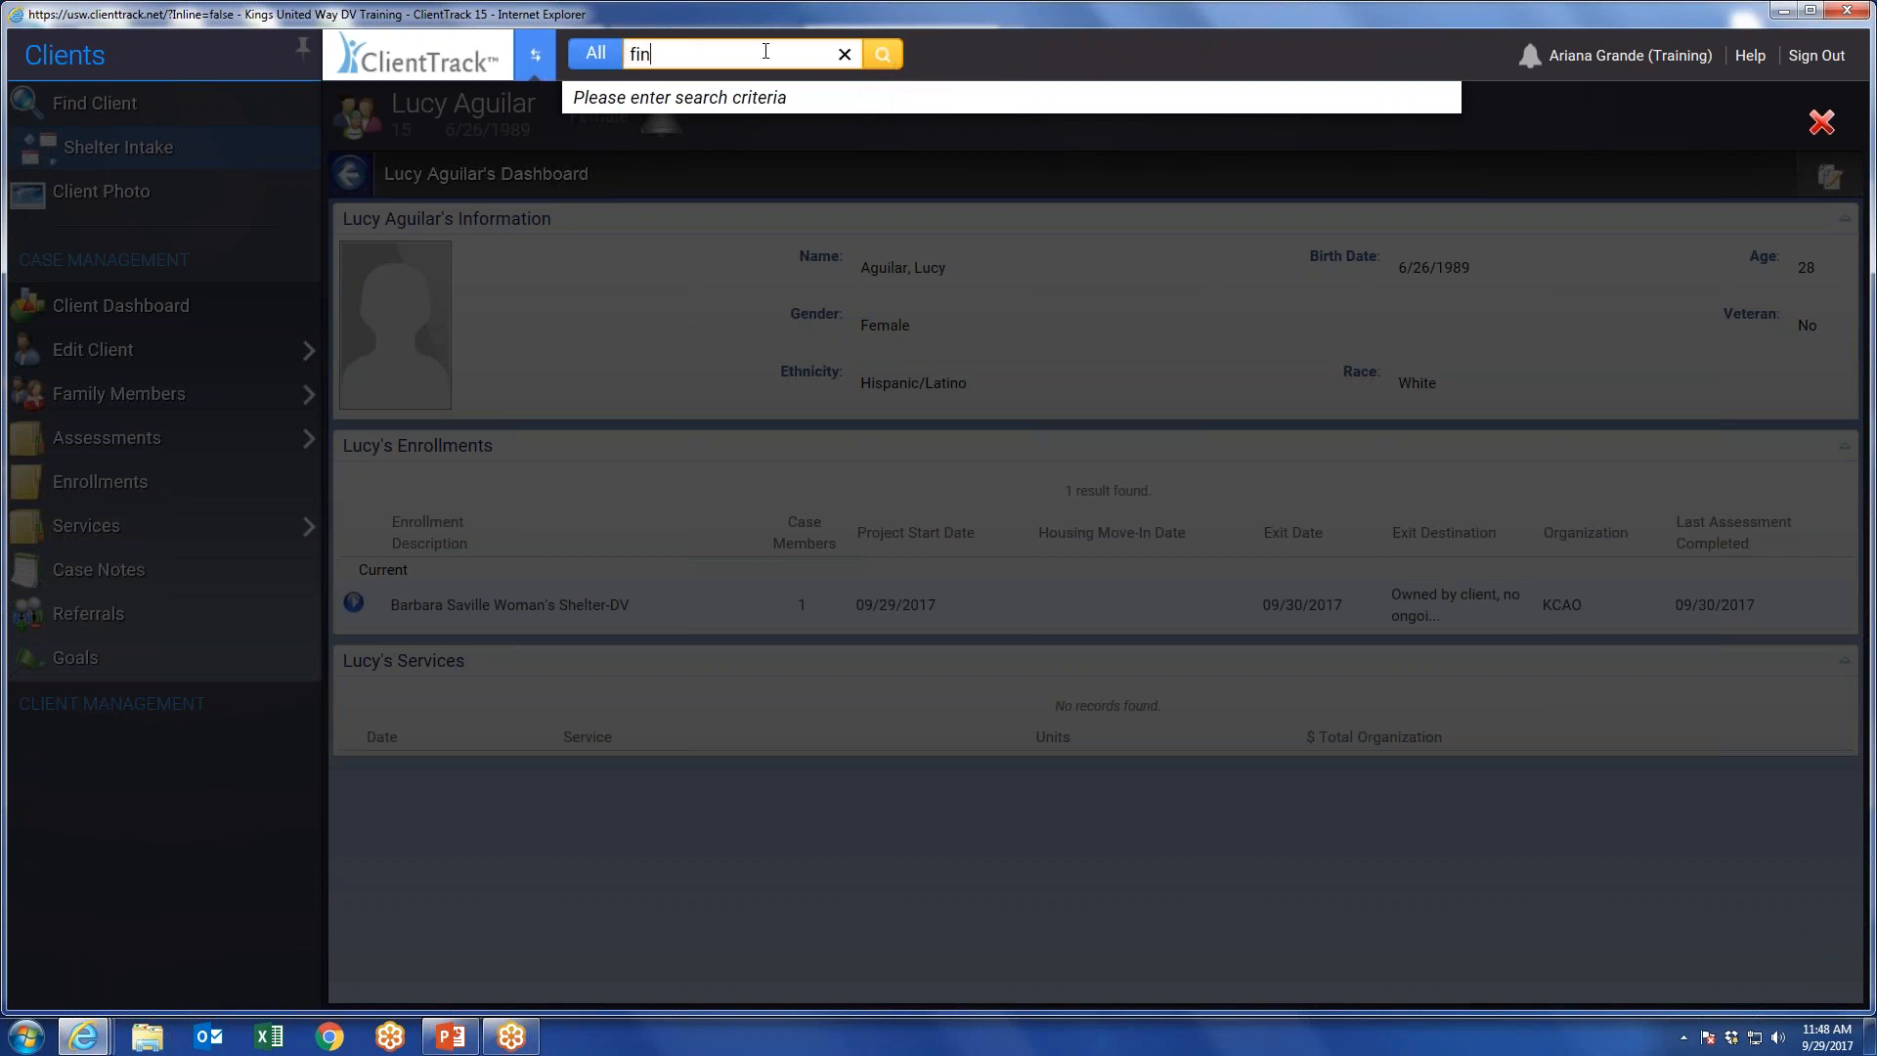
{"action": "type", "text": "anical"}
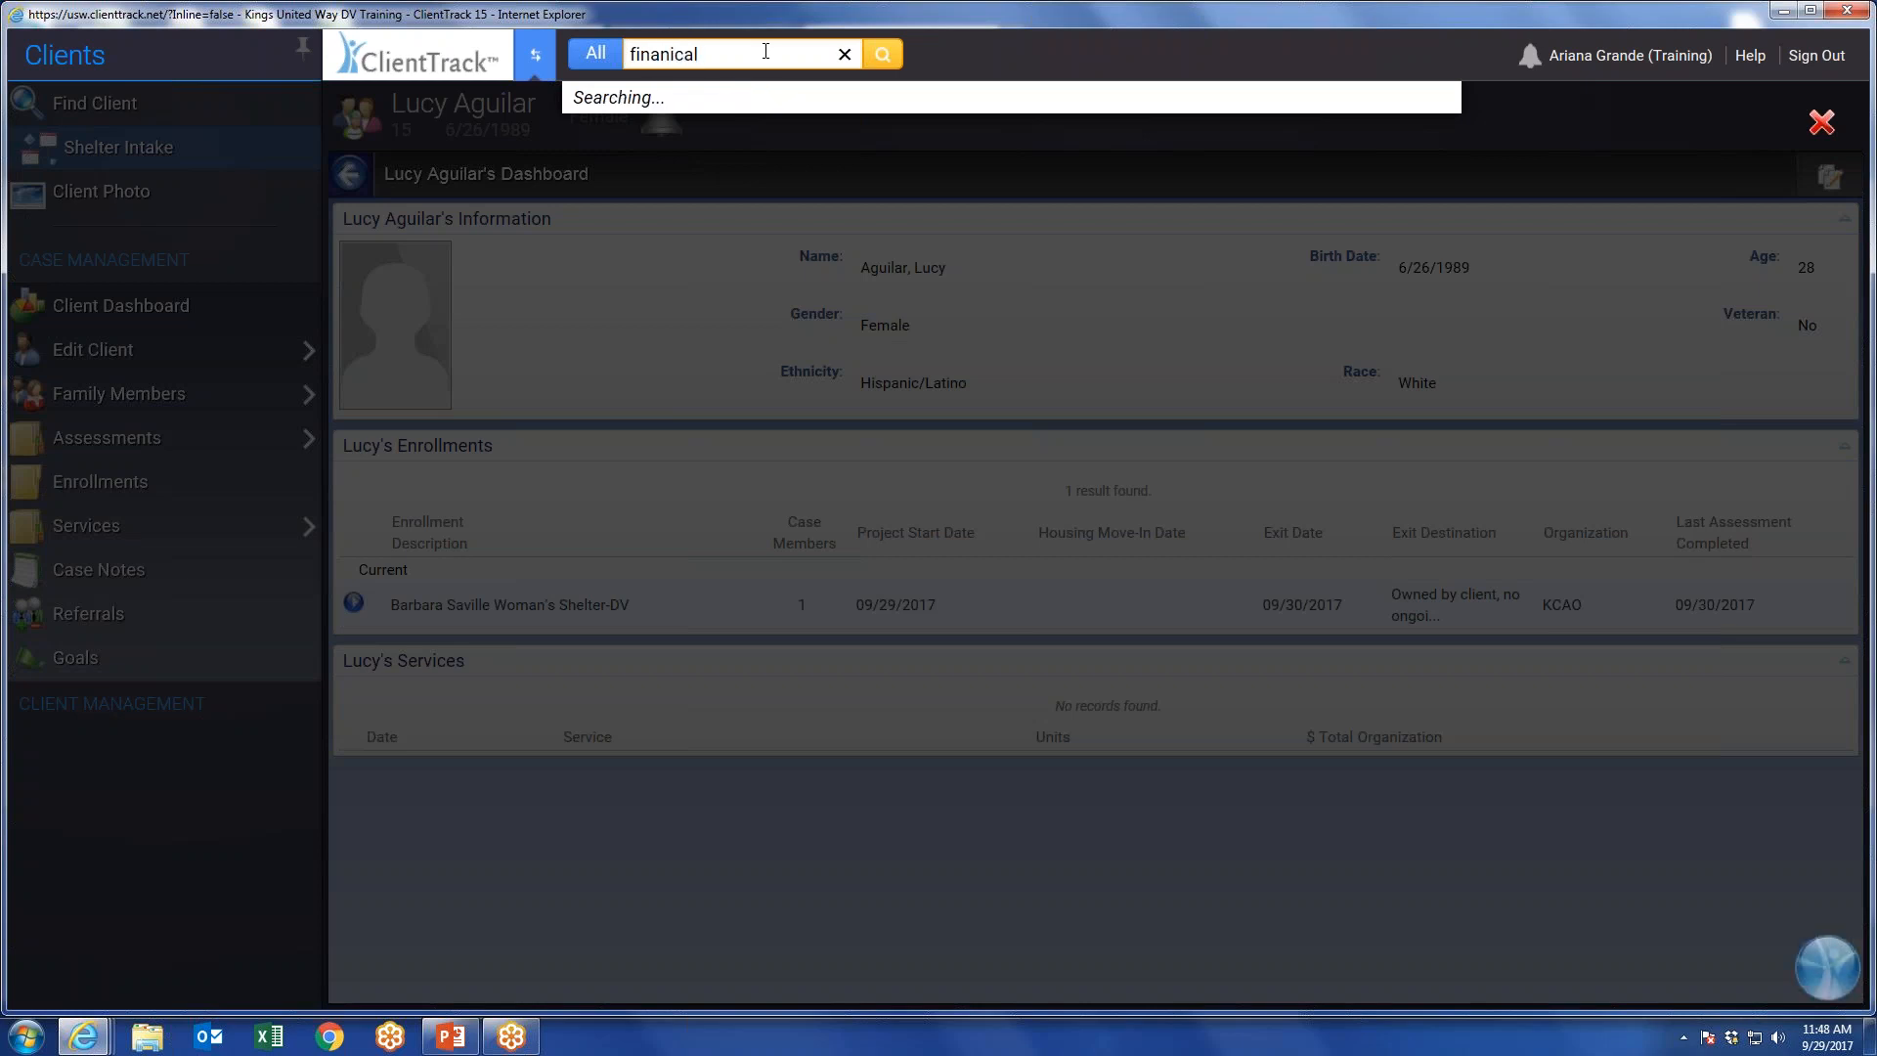
Search the whole application for the client's last name.
{"action": "double_click", "coordinate": [653, 64]}
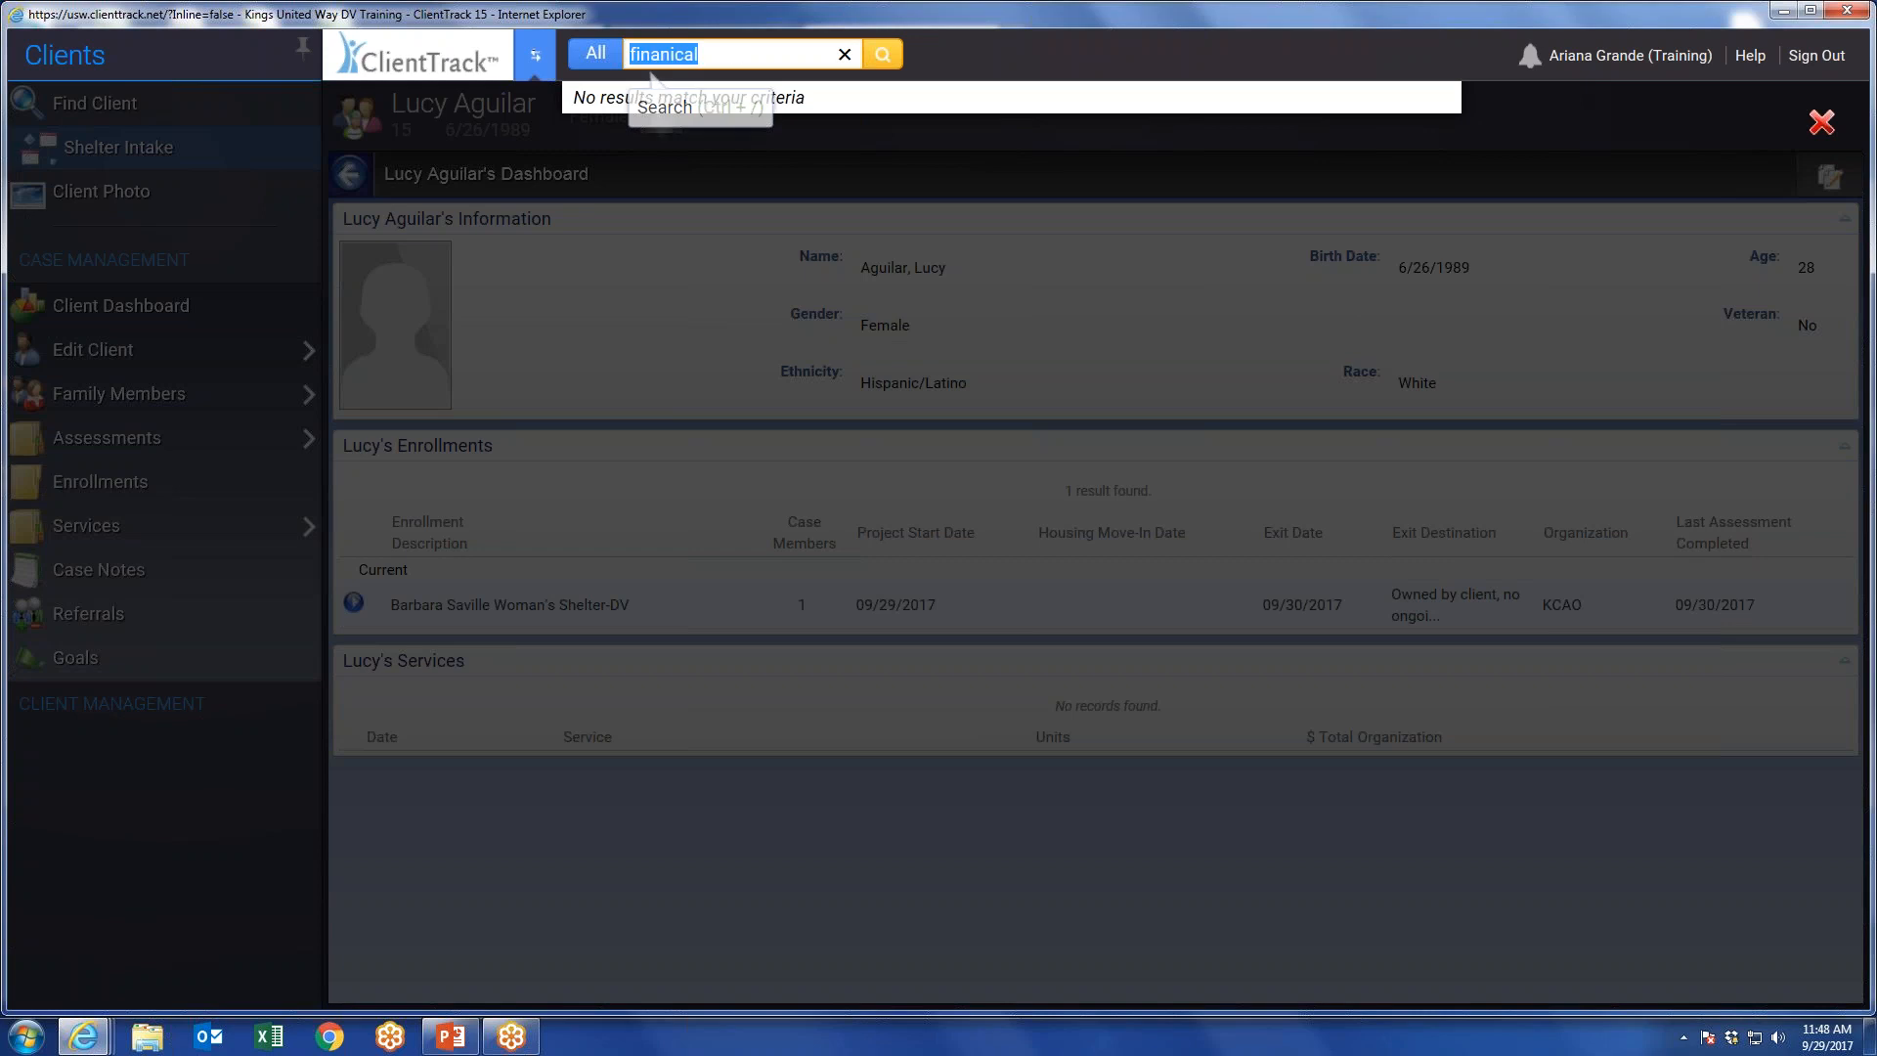
{"action": "key", "text": "BackSpace"}
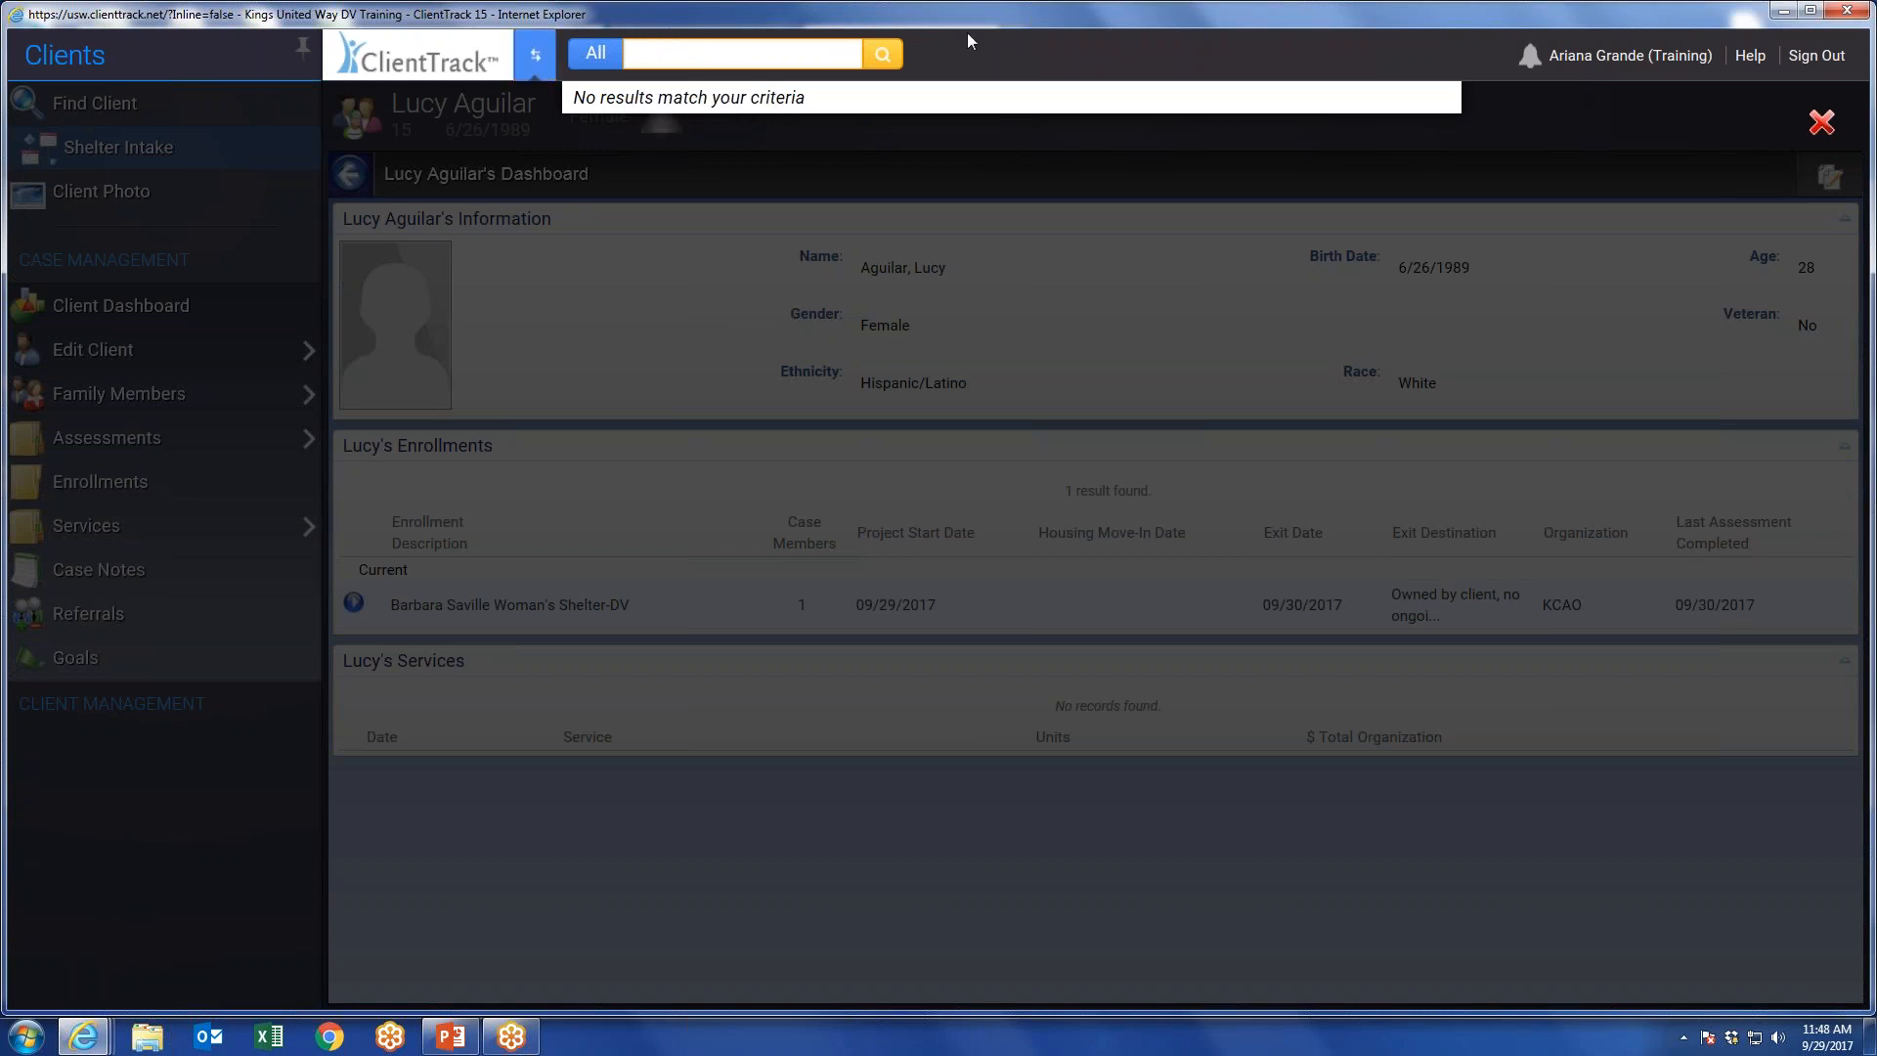
{"action": "type", "text": "A"}
{"action": "key", "text": "BackSpace"}
{"action": "type", "text": "Aguilar"}
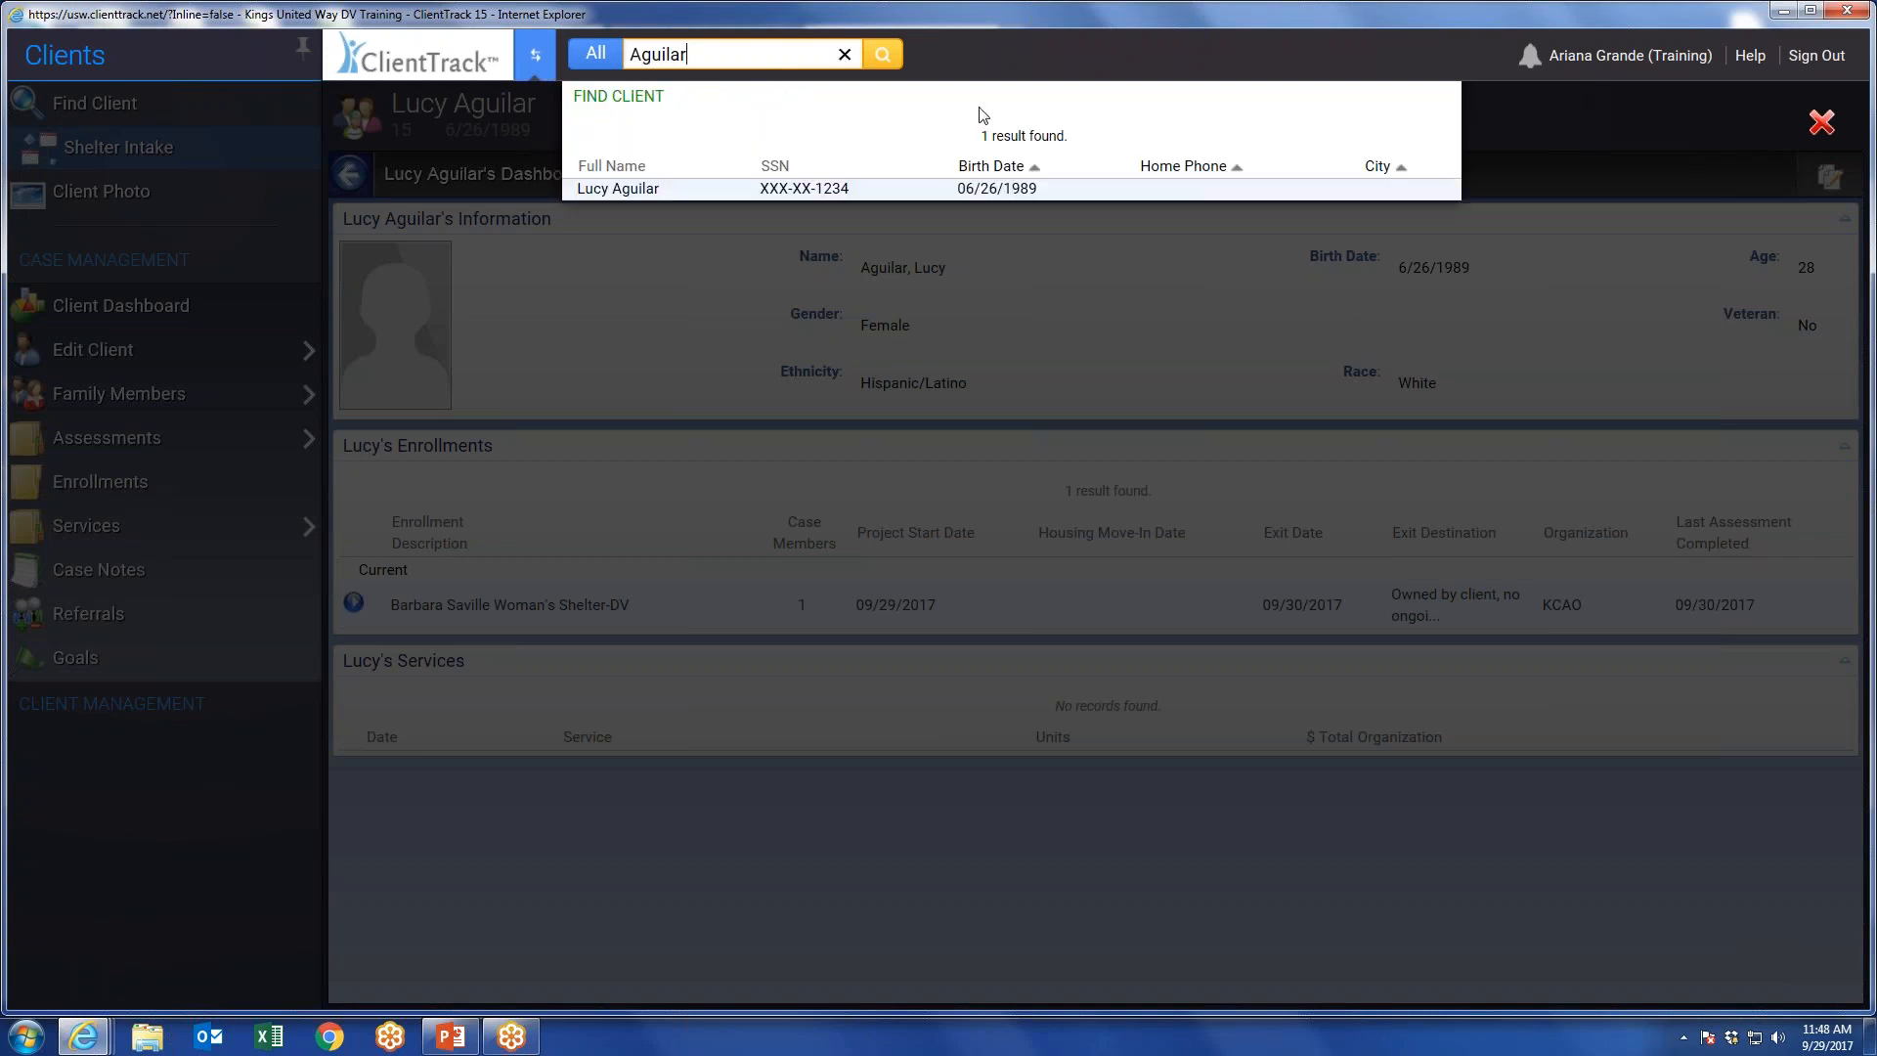
Replace the global search term with the client's ID number.
{"action": "key", "text": "ctrl+a"}
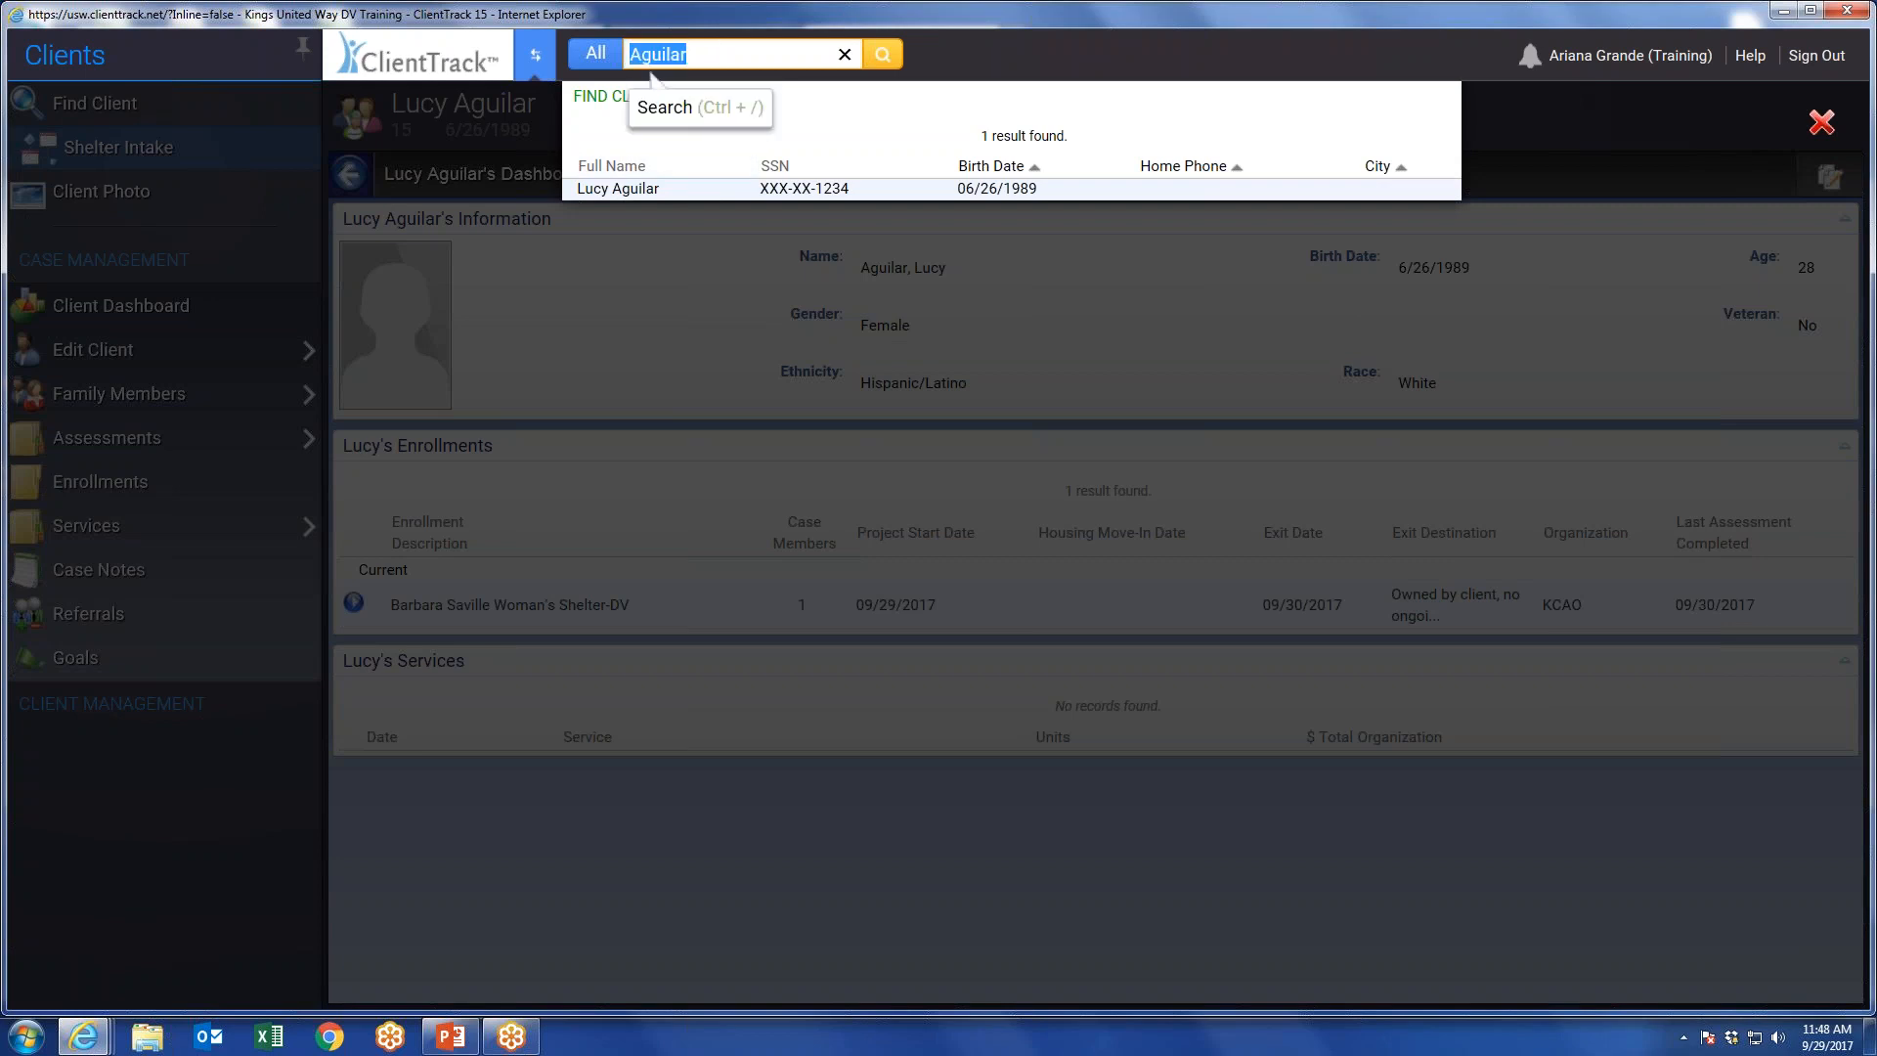
{"action": "type", "text": "15"}
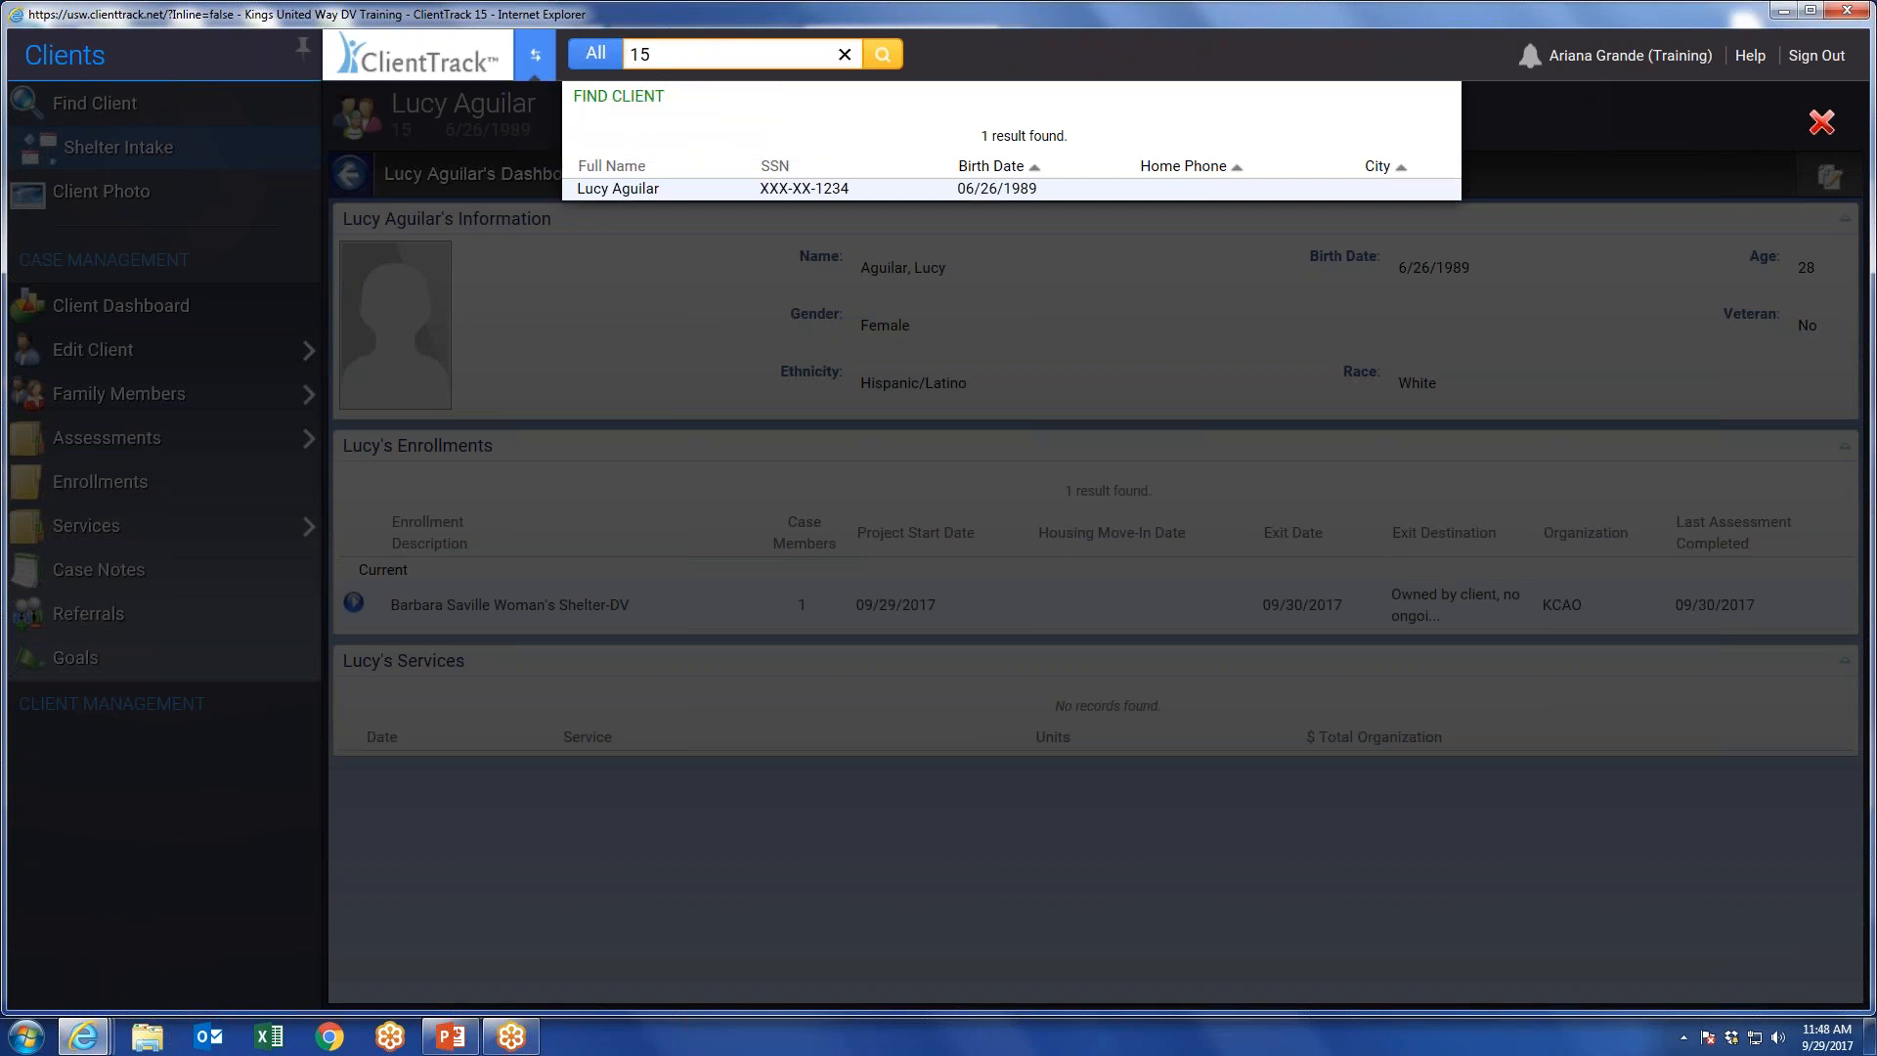
{"action": "left_click_drag", "start_coordinate": [678, 52], "coordinate": [628, 61]}
{"action": "type", "text": "15"}
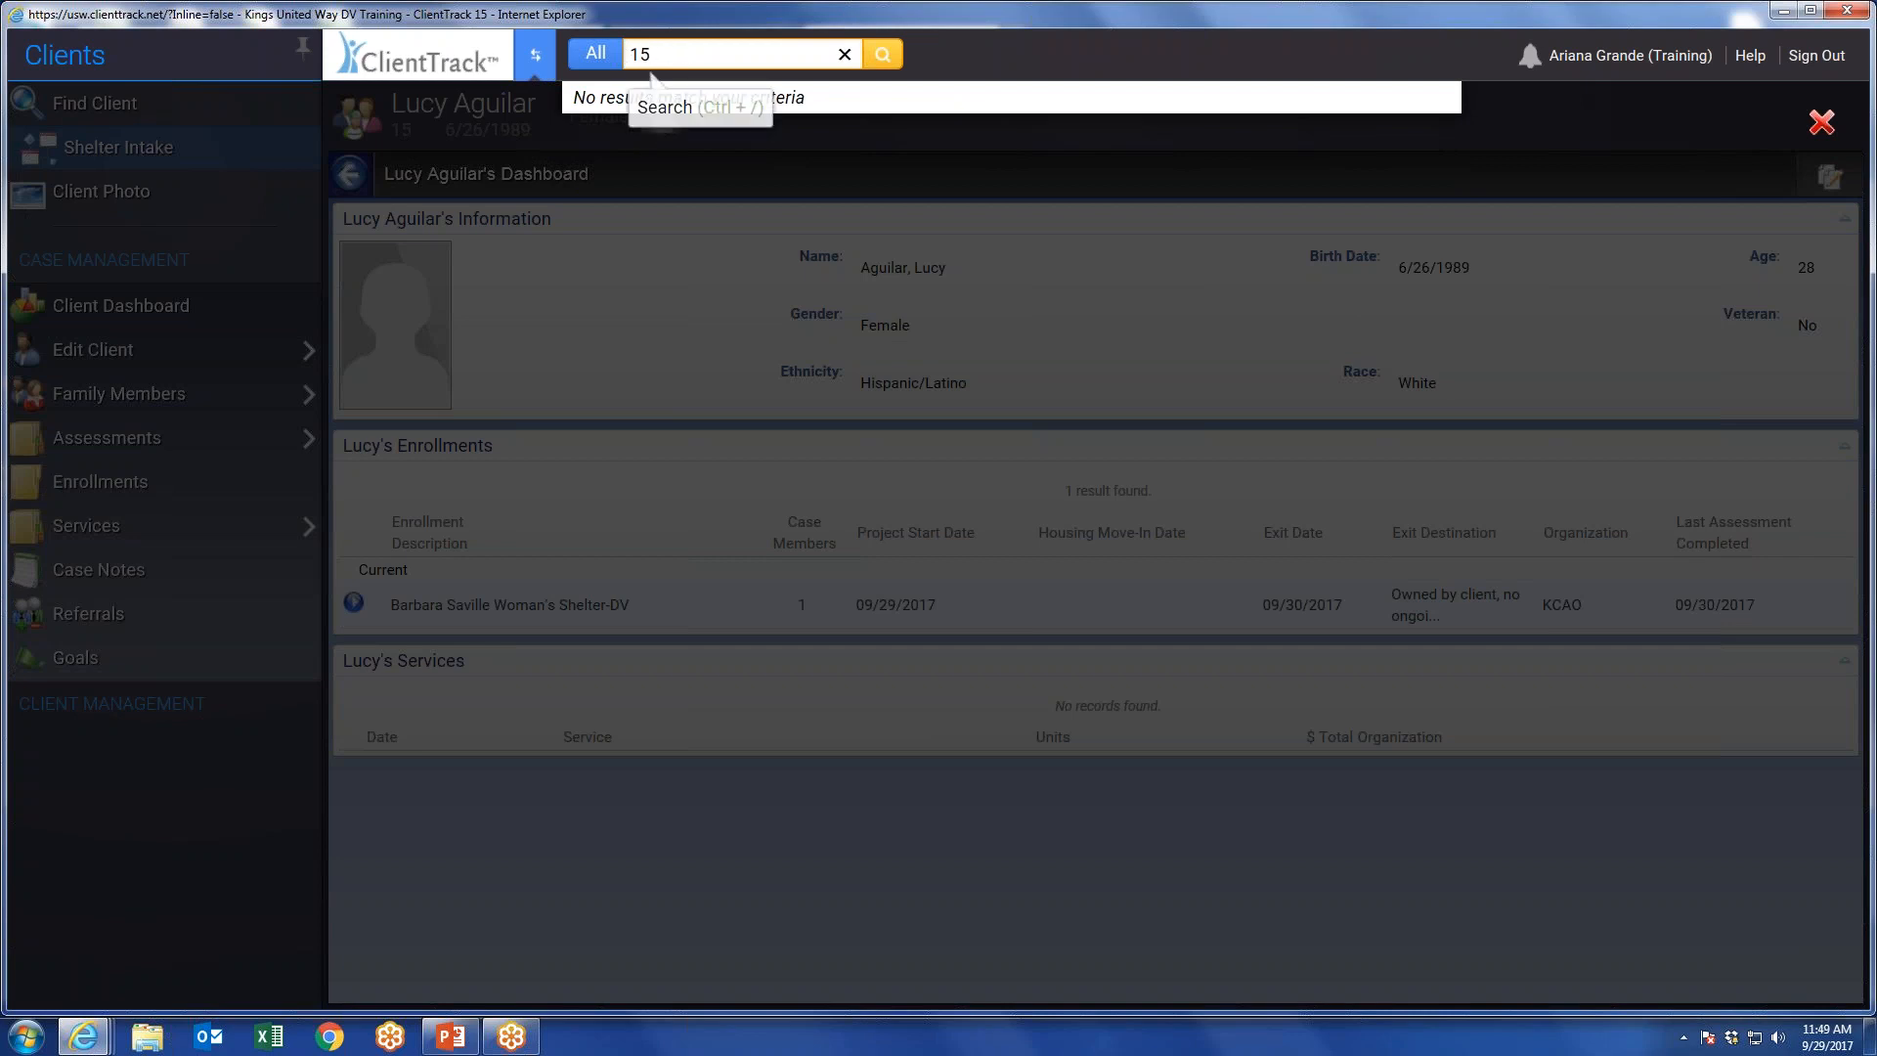
Search the whole application for a different client ID number, and clear the search term.
{"action": "key", "text": "BackSpace"}
{"action": "key", "text": "BackSpace"}
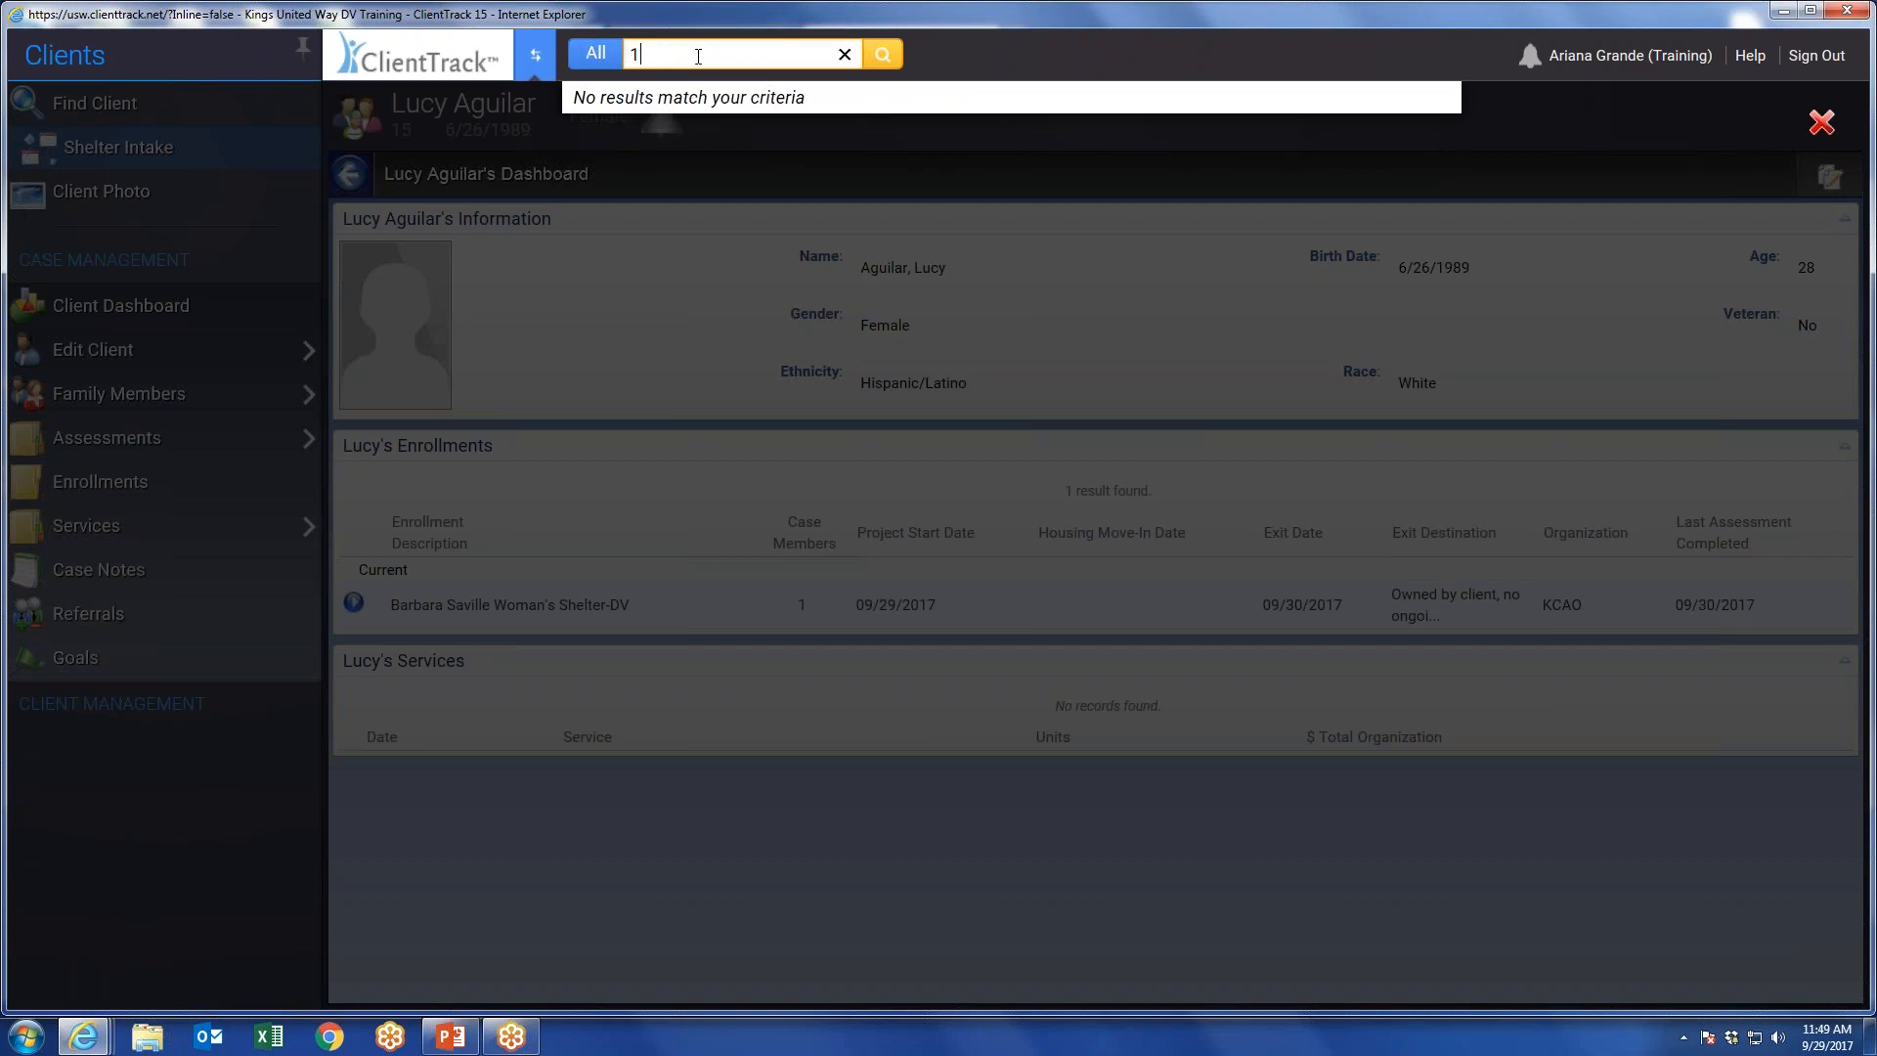
{"action": "type", "text": "14"}
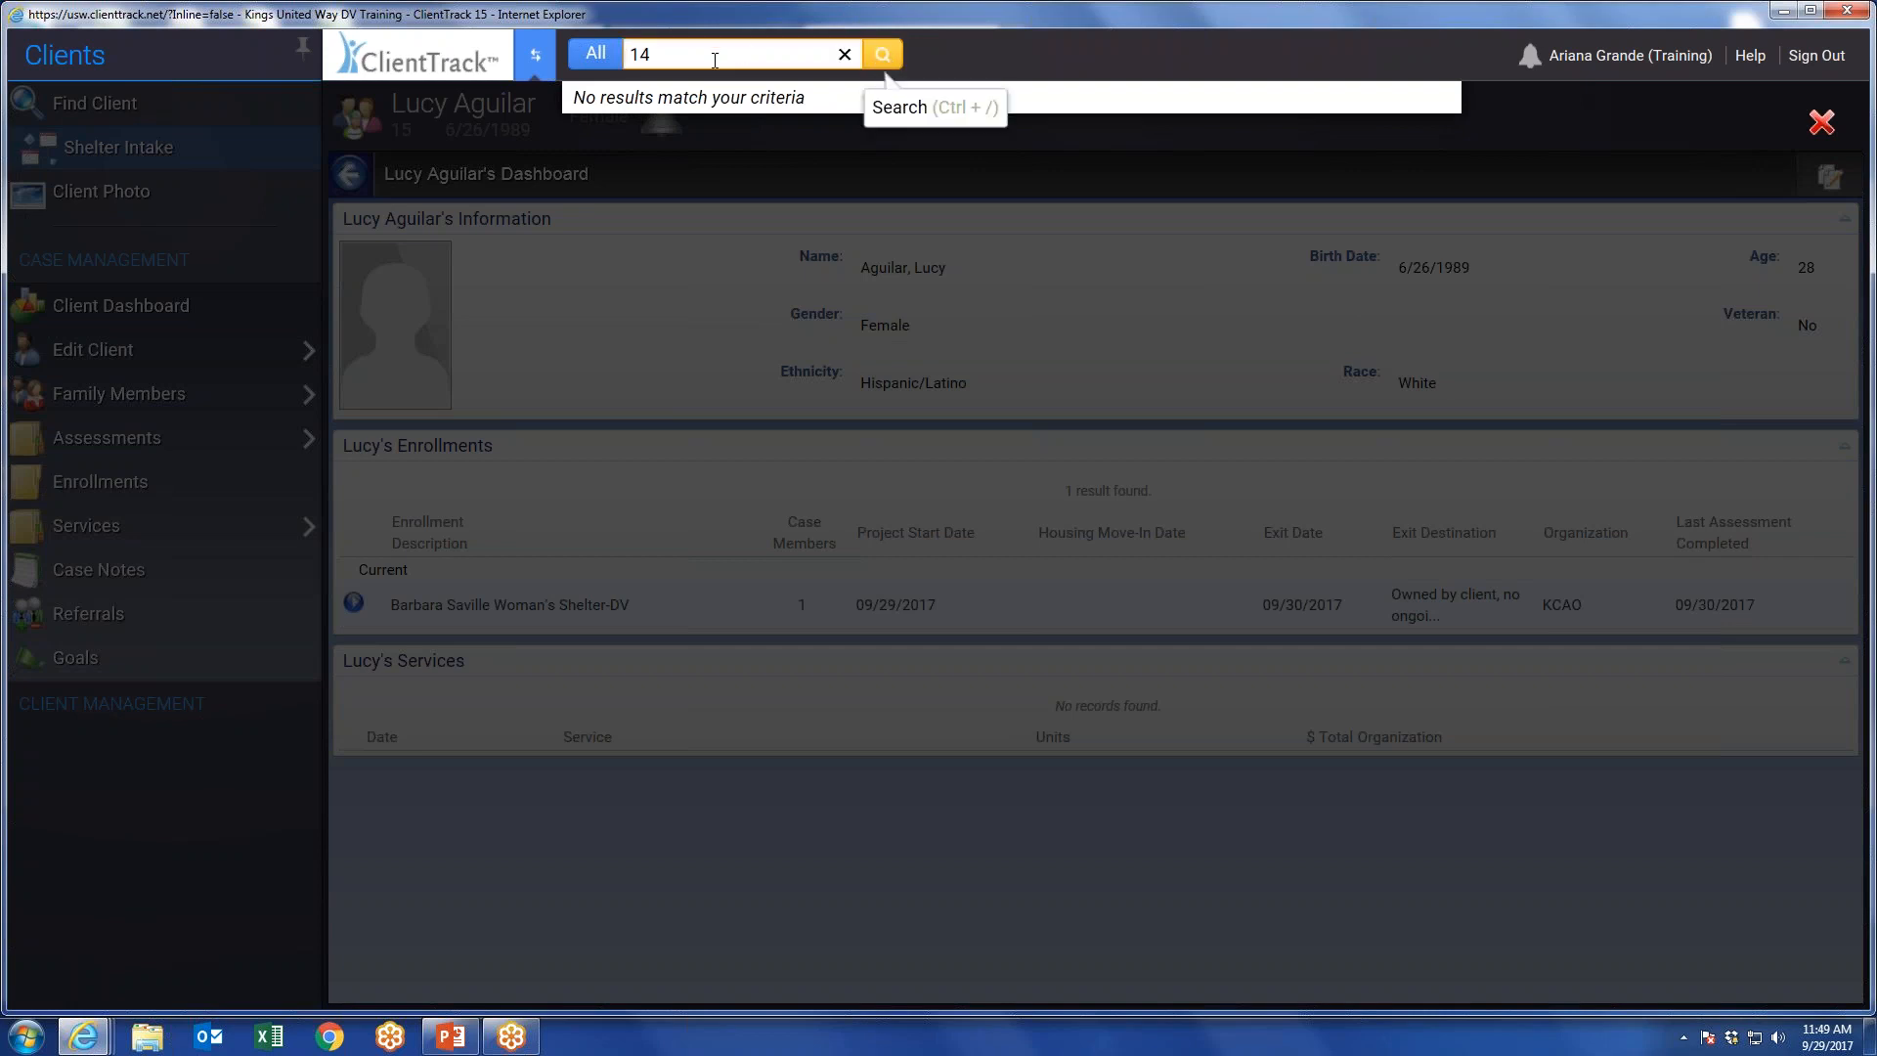
{"action": "key", "text": "BackSpace"}
{"action": "key", "text": "BackSpace"}
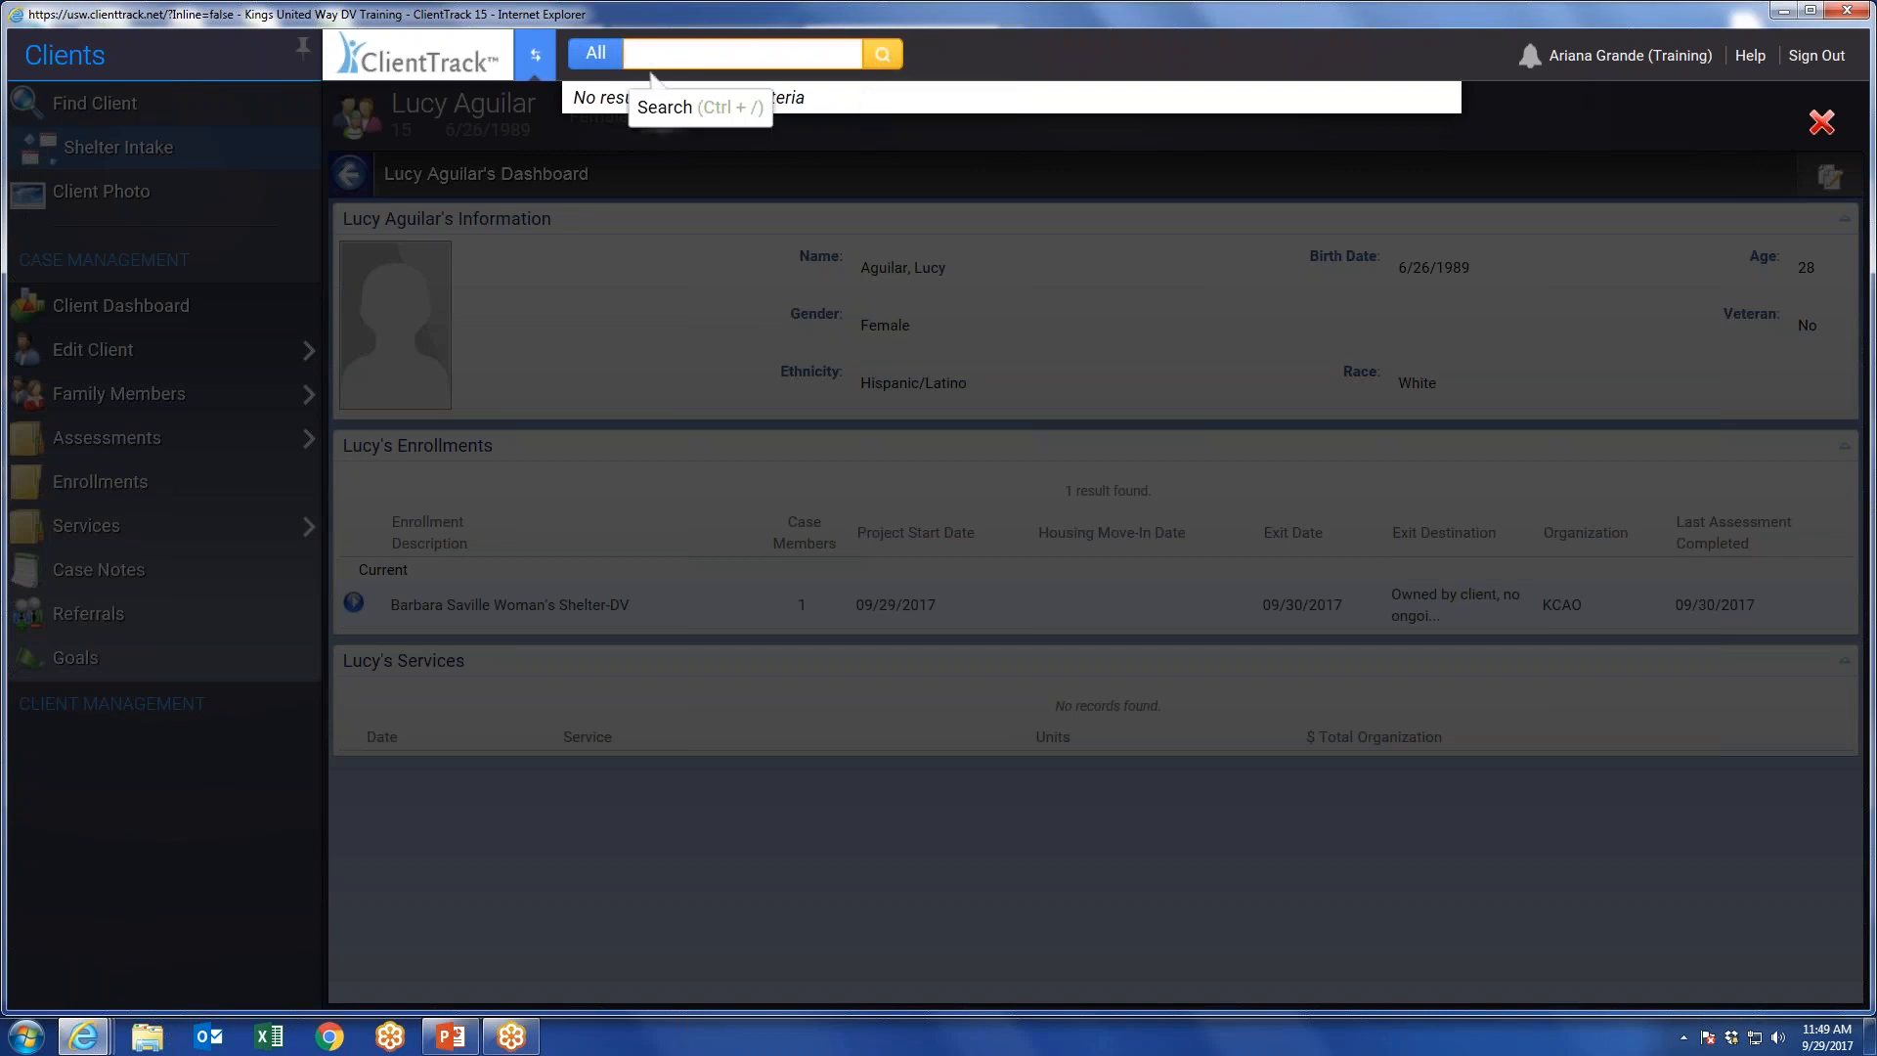
Limit the global search to Clients and search for the open client's ID number.
{"action": "left_click", "coordinate": [595, 53]}
{"action": "left_click", "coordinate": [591, 72]}
{"action": "type", "text": "15"}
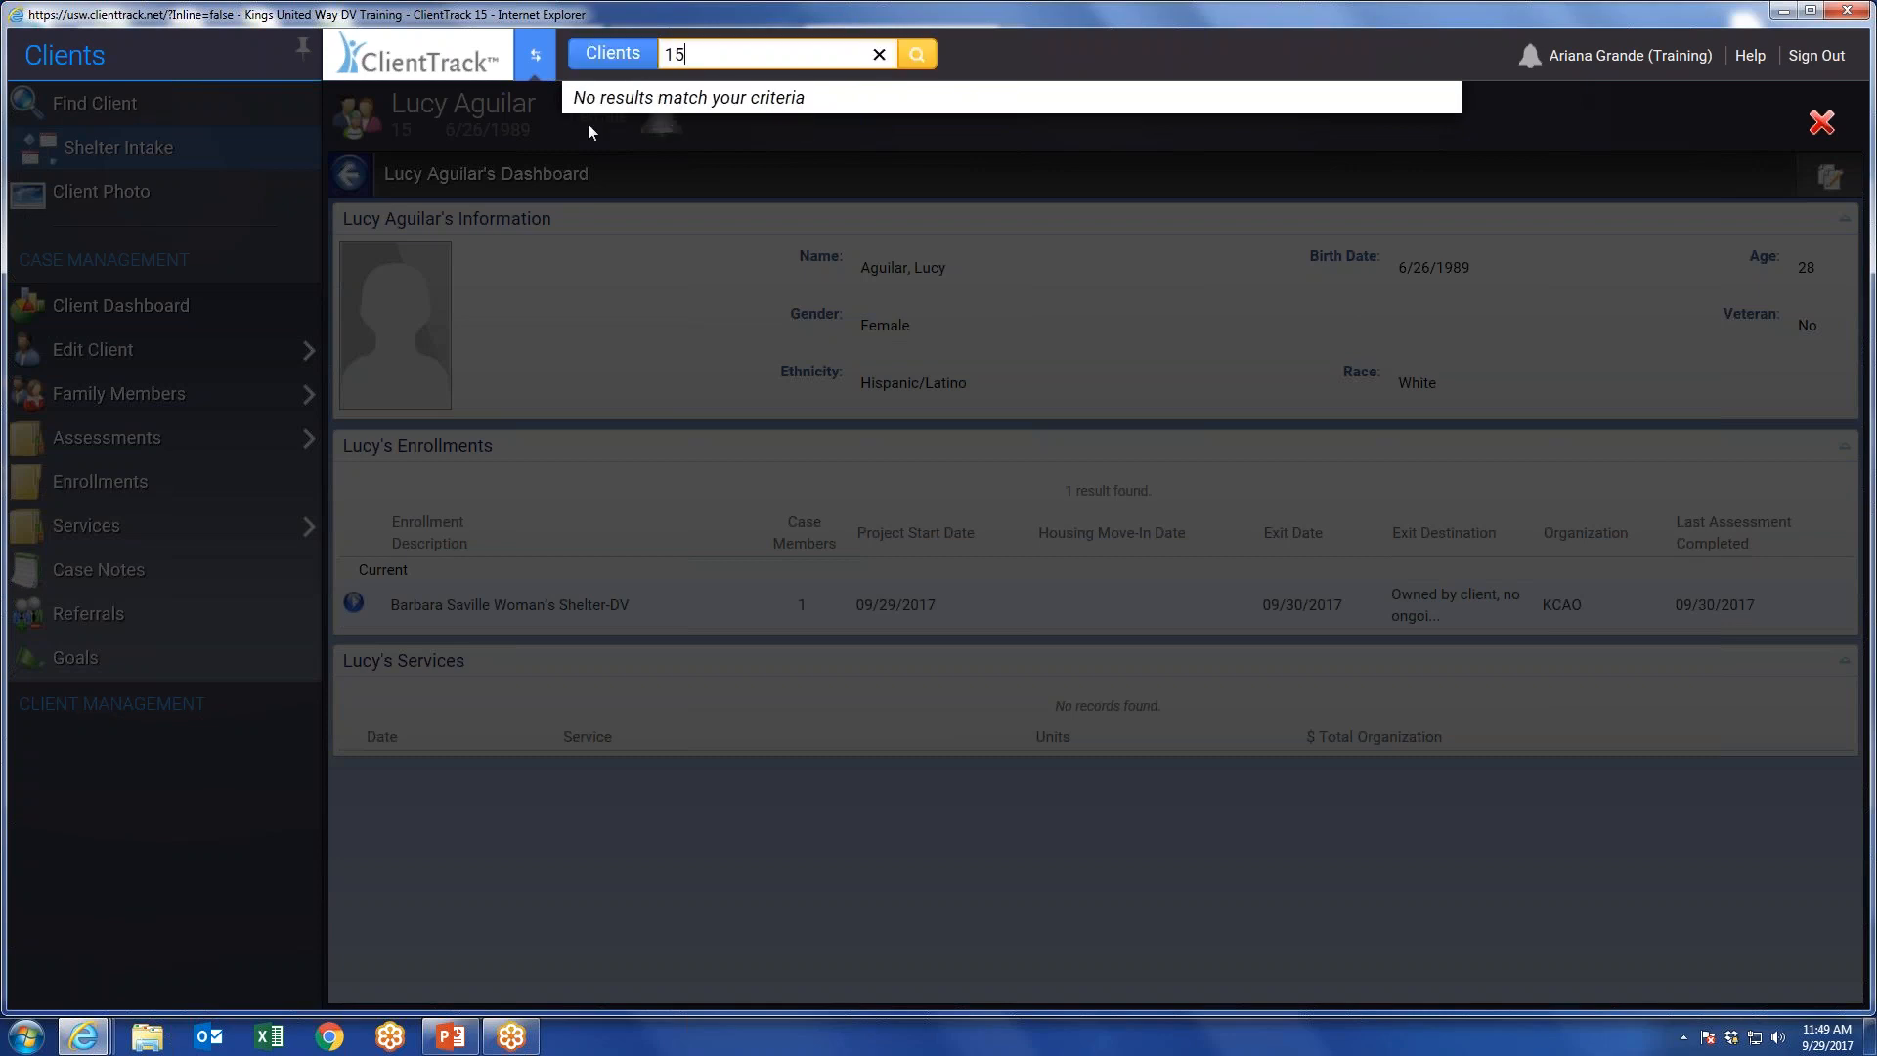
Widen the global search back to All and search for "univeral".
{"action": "left_click", "coordinate": [622, 53]}
{"action": "left_click", "coordinate": [589, 31]}
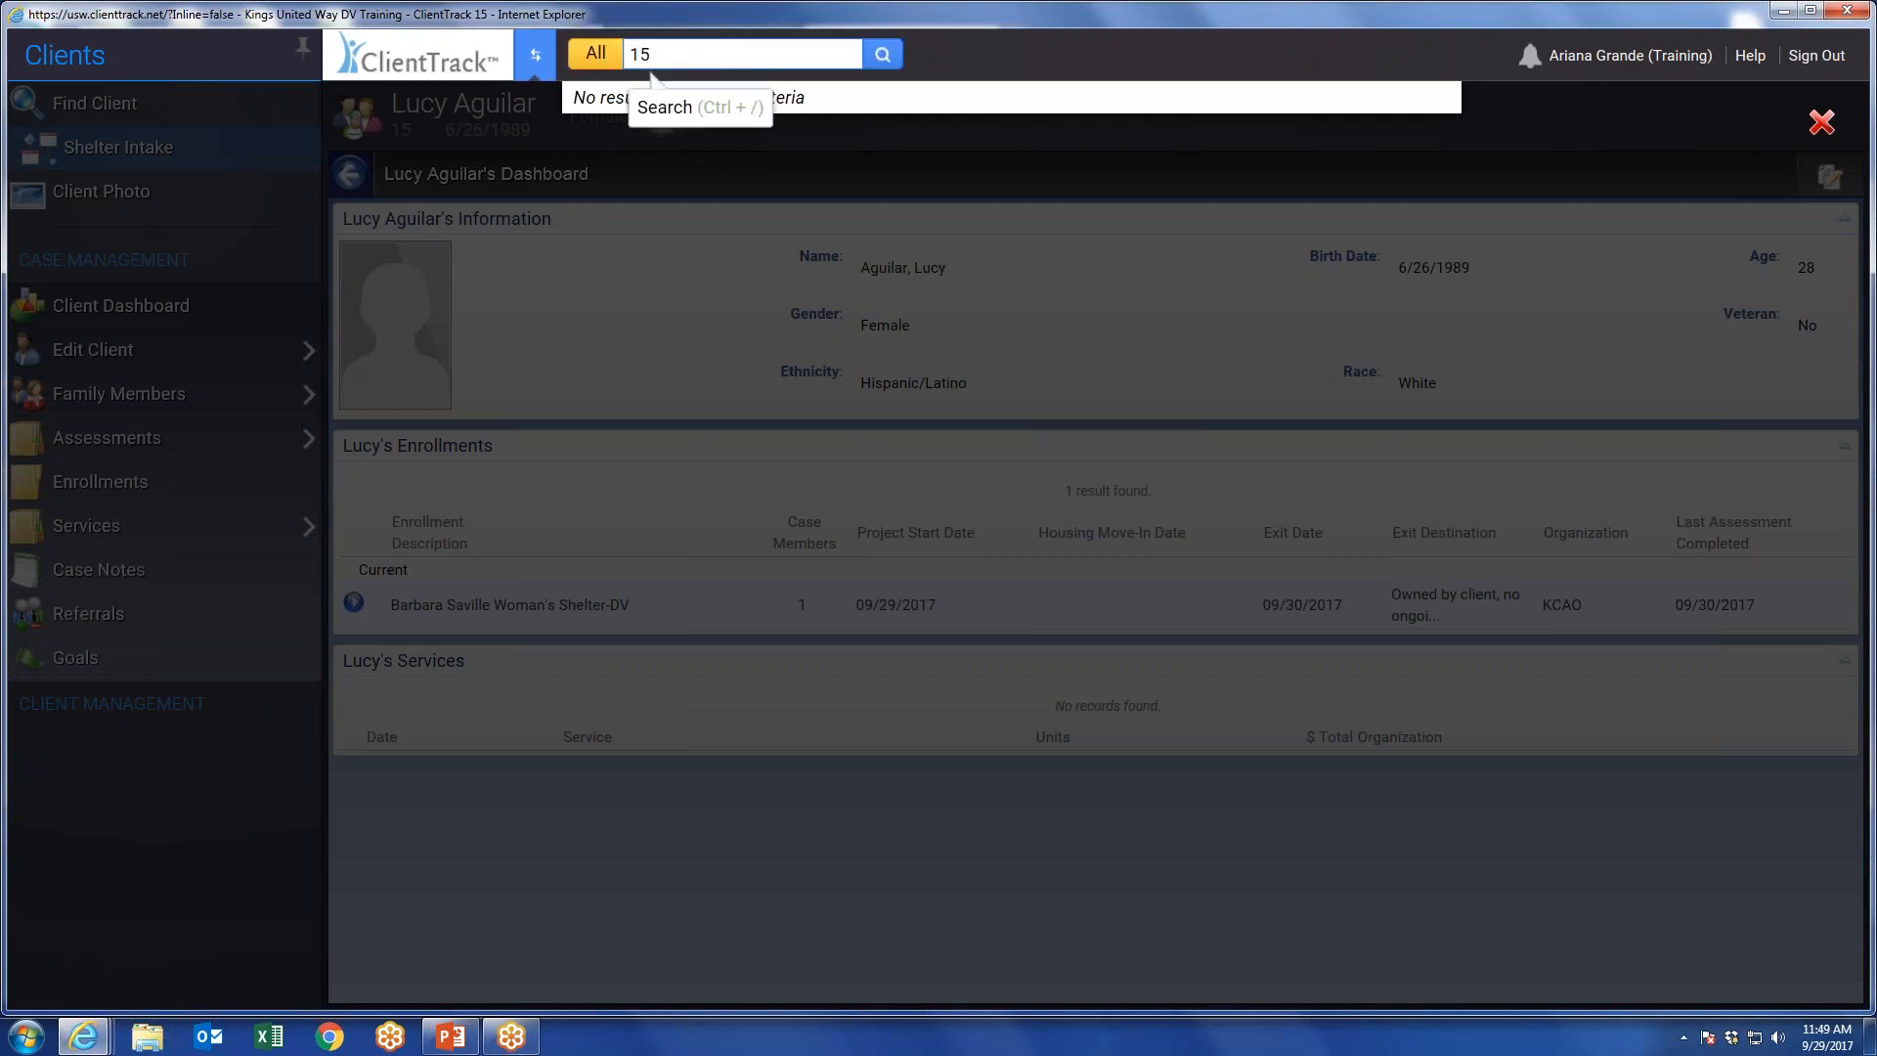
{"action": "key", "text": "shift+Left"}
{"action": "type", "text": "univeral"}
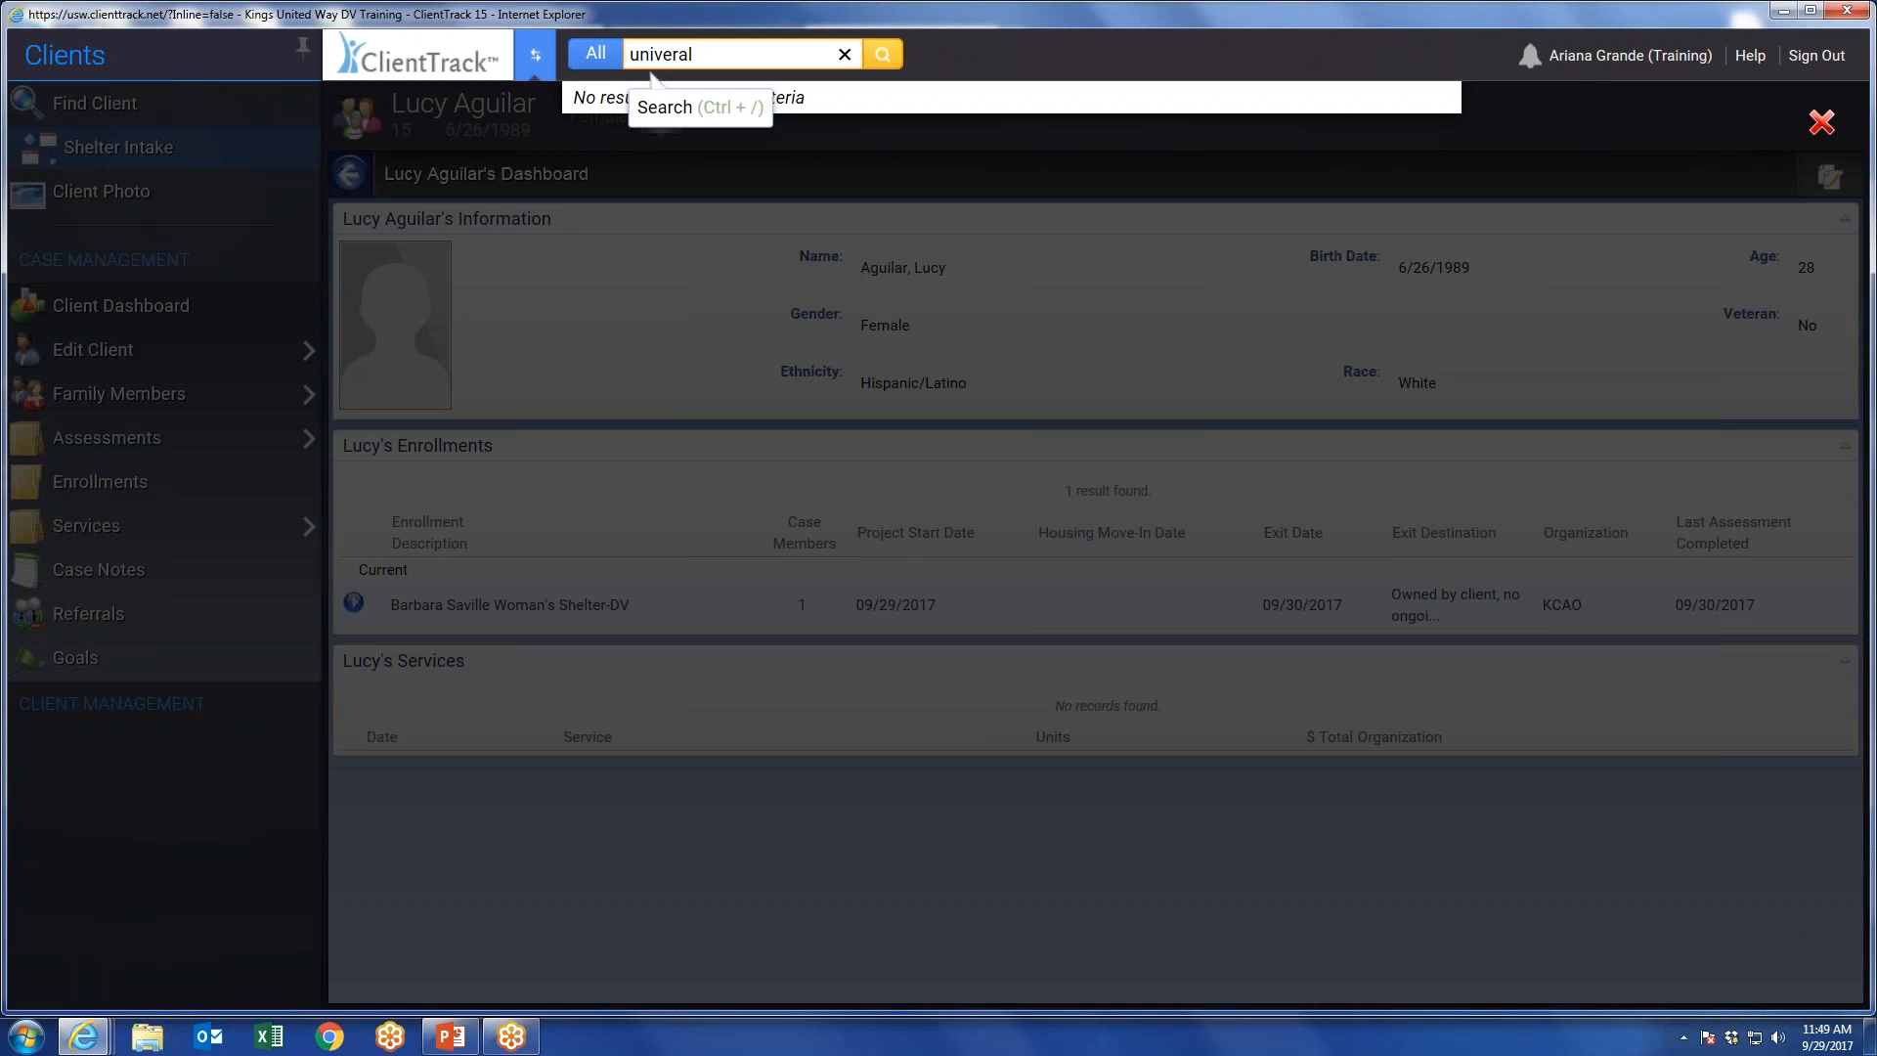
Search across All for the open client's ID number again, and close the search results.
{"action": "left_click", "coordinate": [1821, 122]}
{"action": "double_click", "coordinate": [651, 63]}
{"action": "type", "text": "15"}
{"action": "key", "text": "Return"}
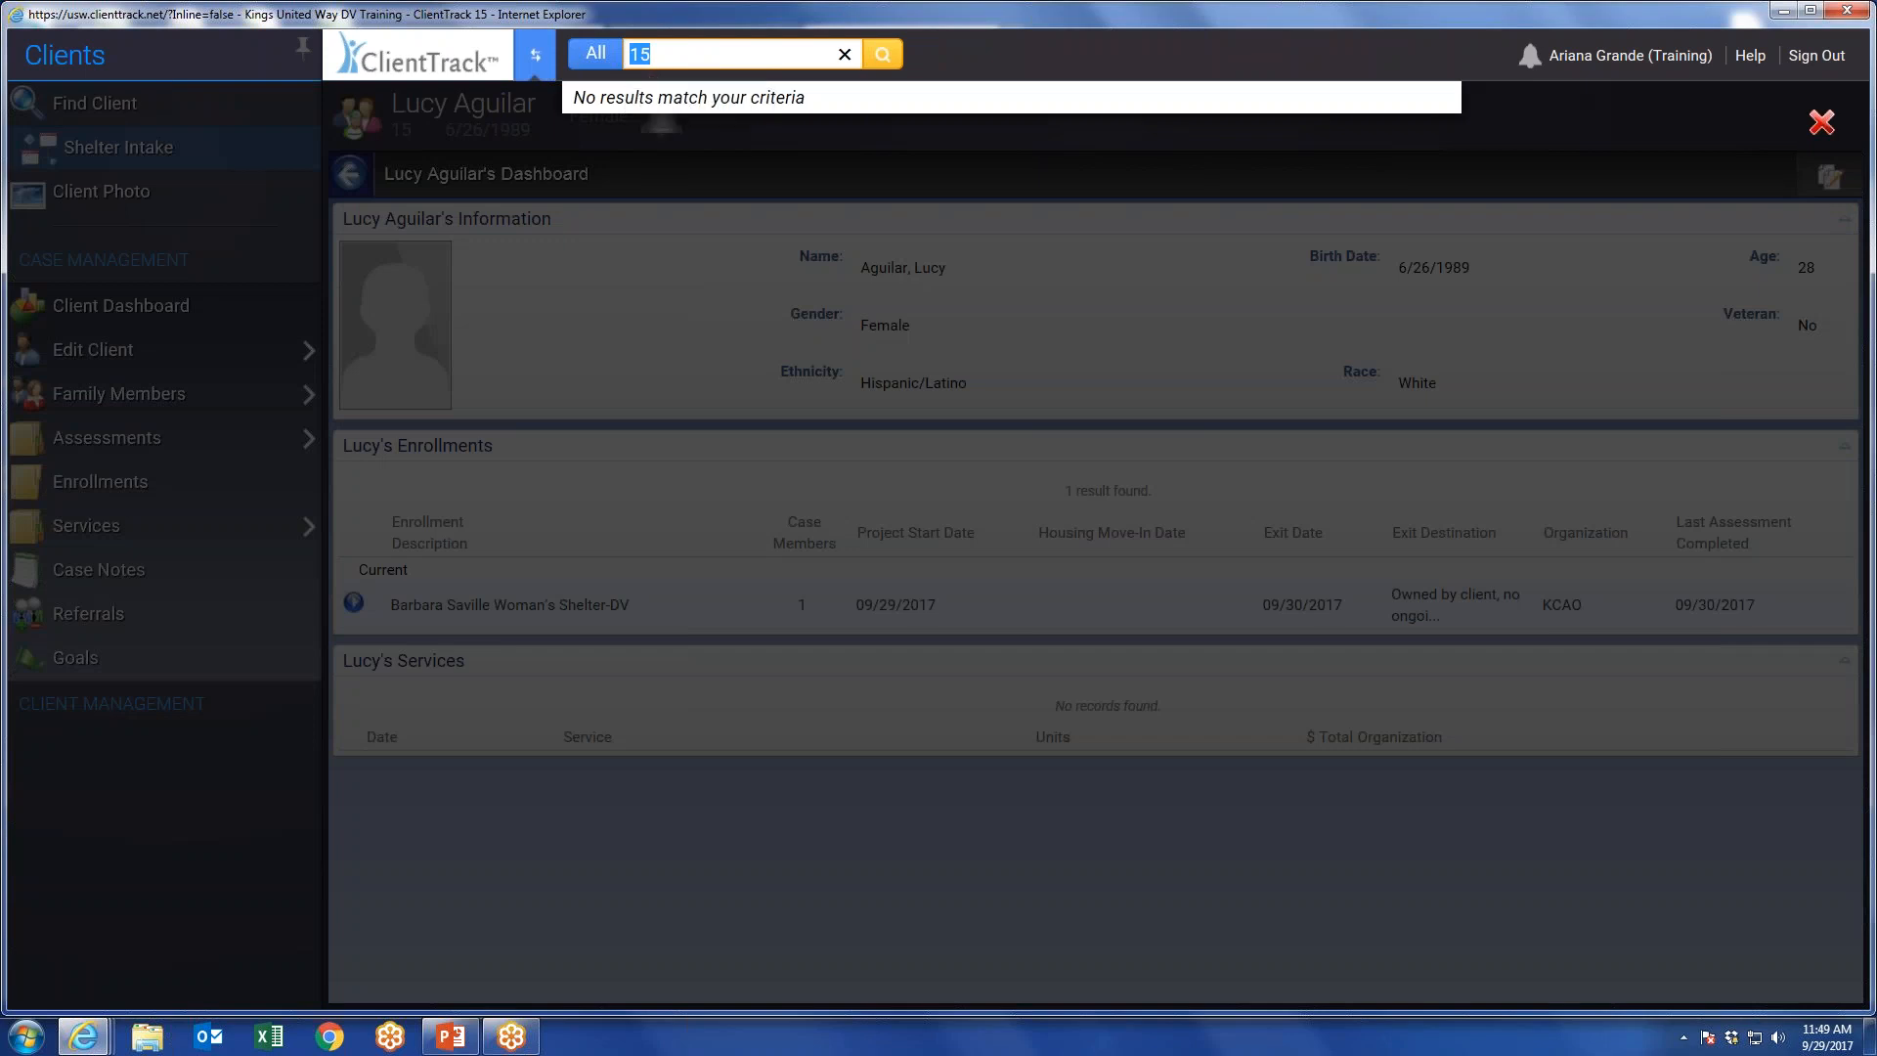
{"action": "left_click", "coordinate": [1818, 124]}
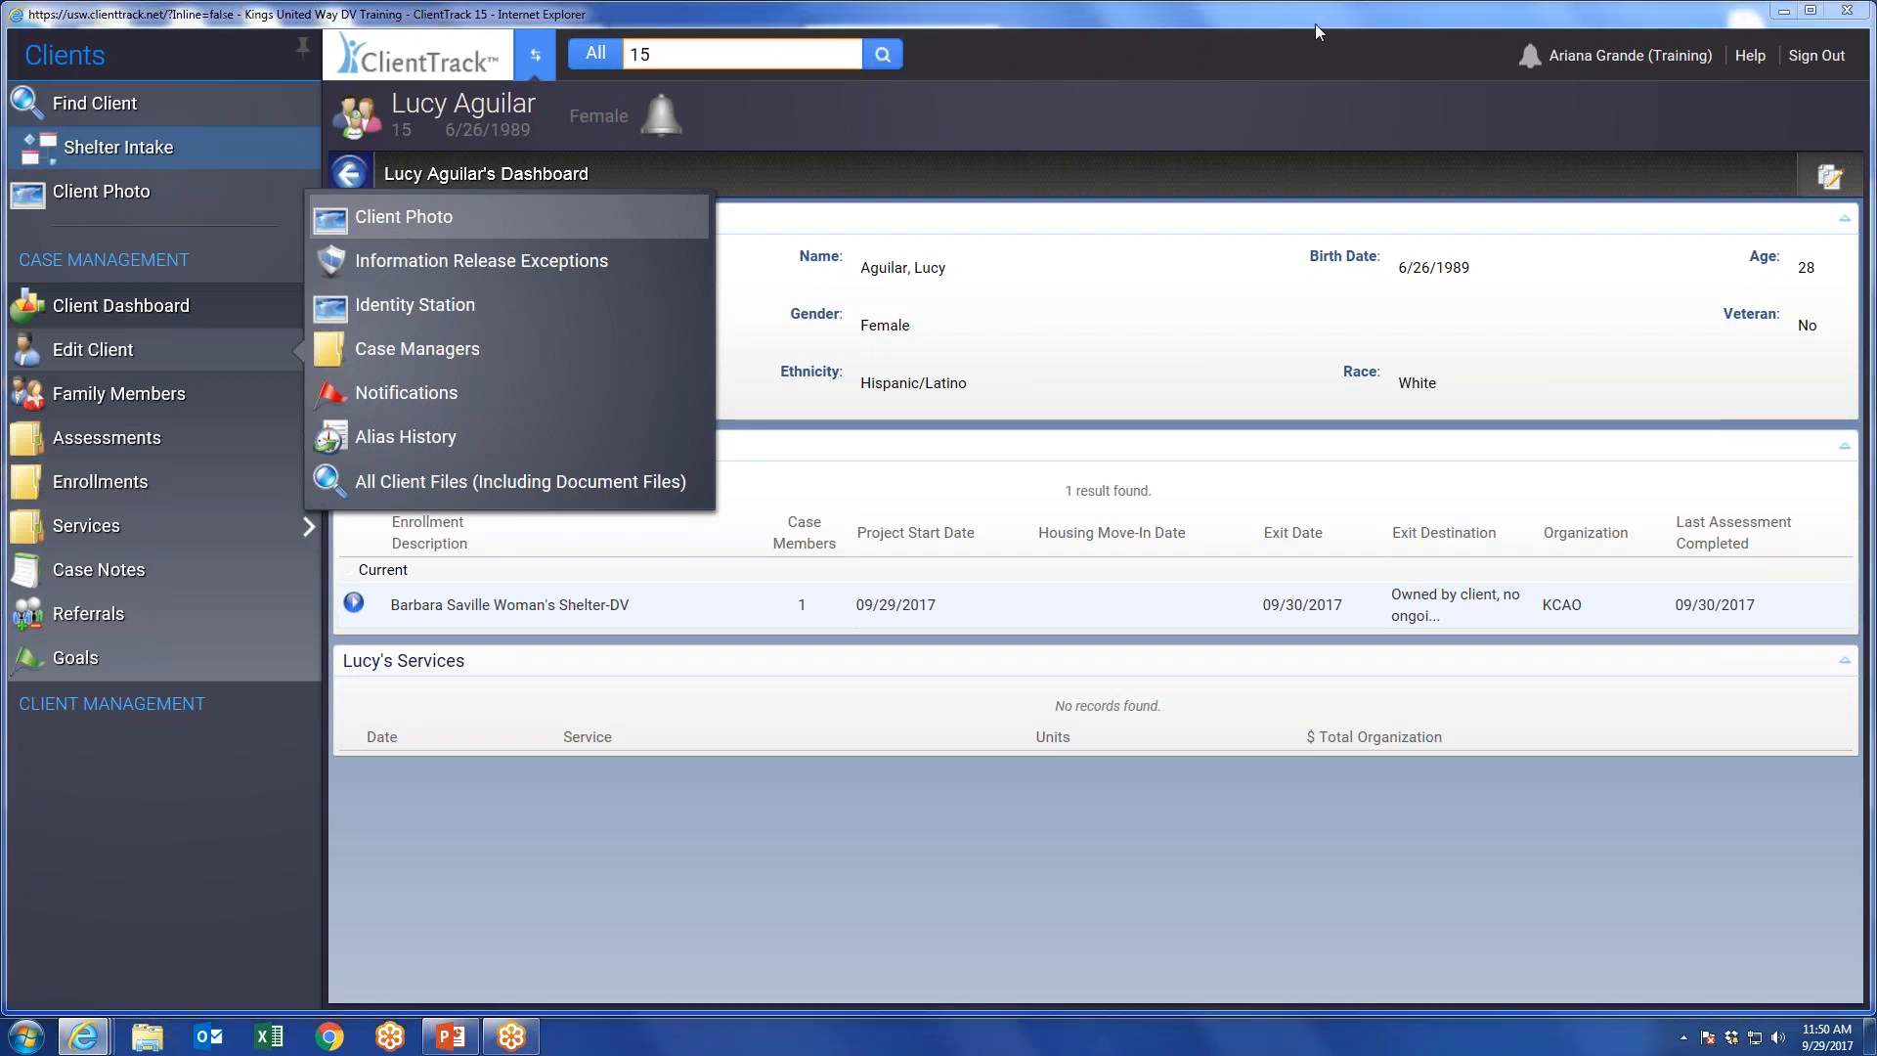
Leave the client's dashboard and return to the Survey Setup list in the Home workspace.
{"action": "left_click", "coordinate": [1873, 715]}
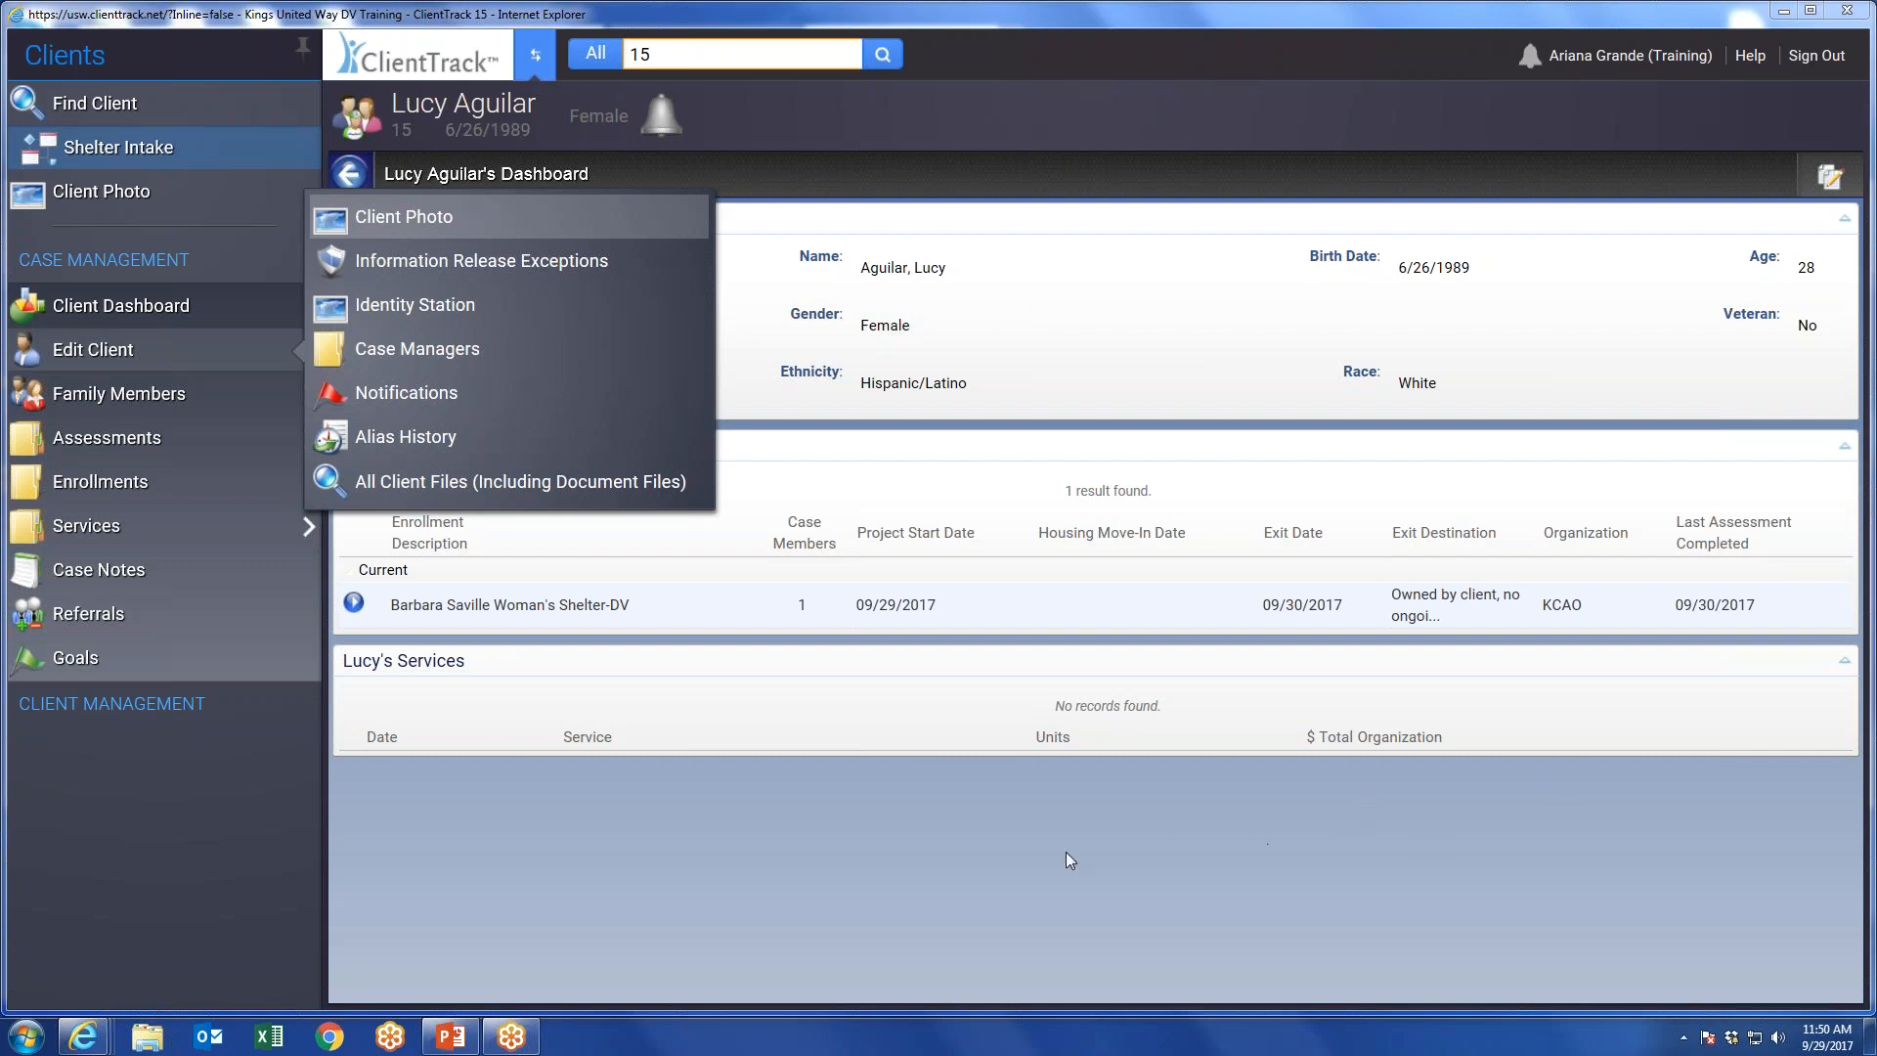
{"action": "left_click", "coordinate": [776, 117]}
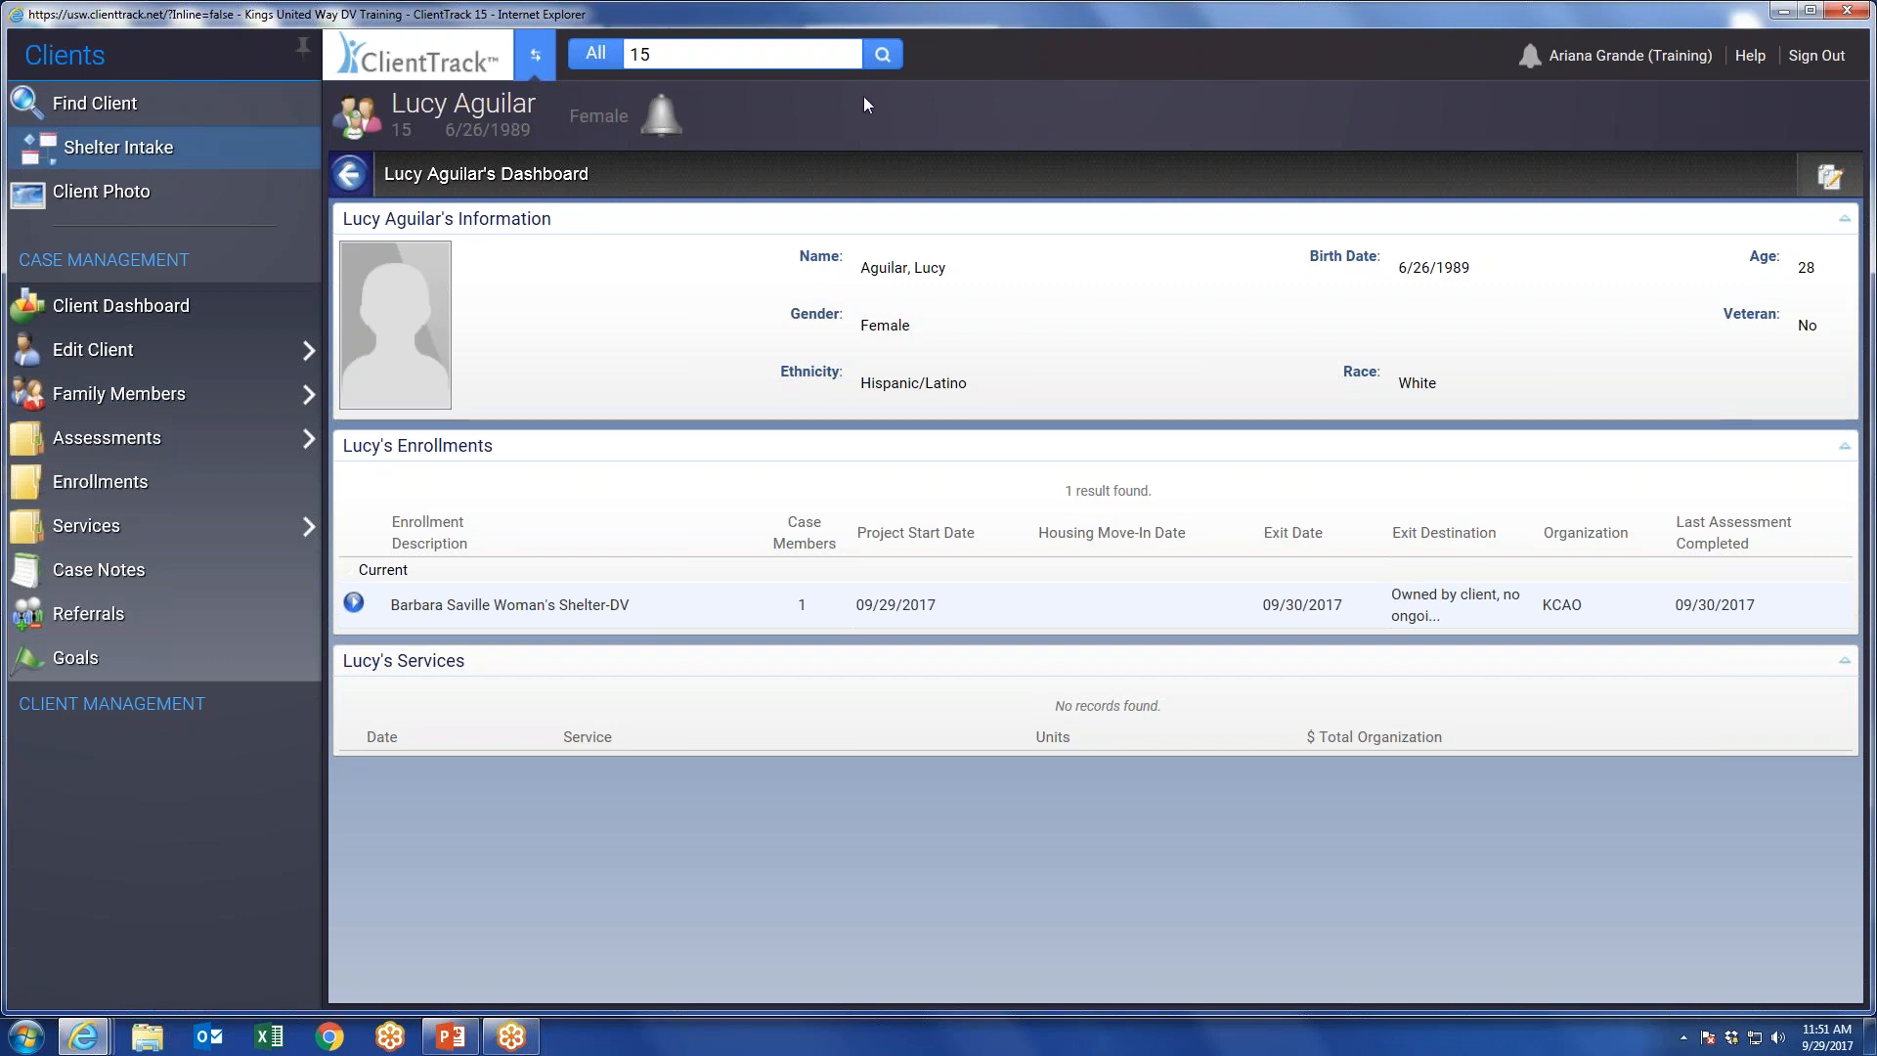
{"action": "left_click", "coordinate": [543, 57]}
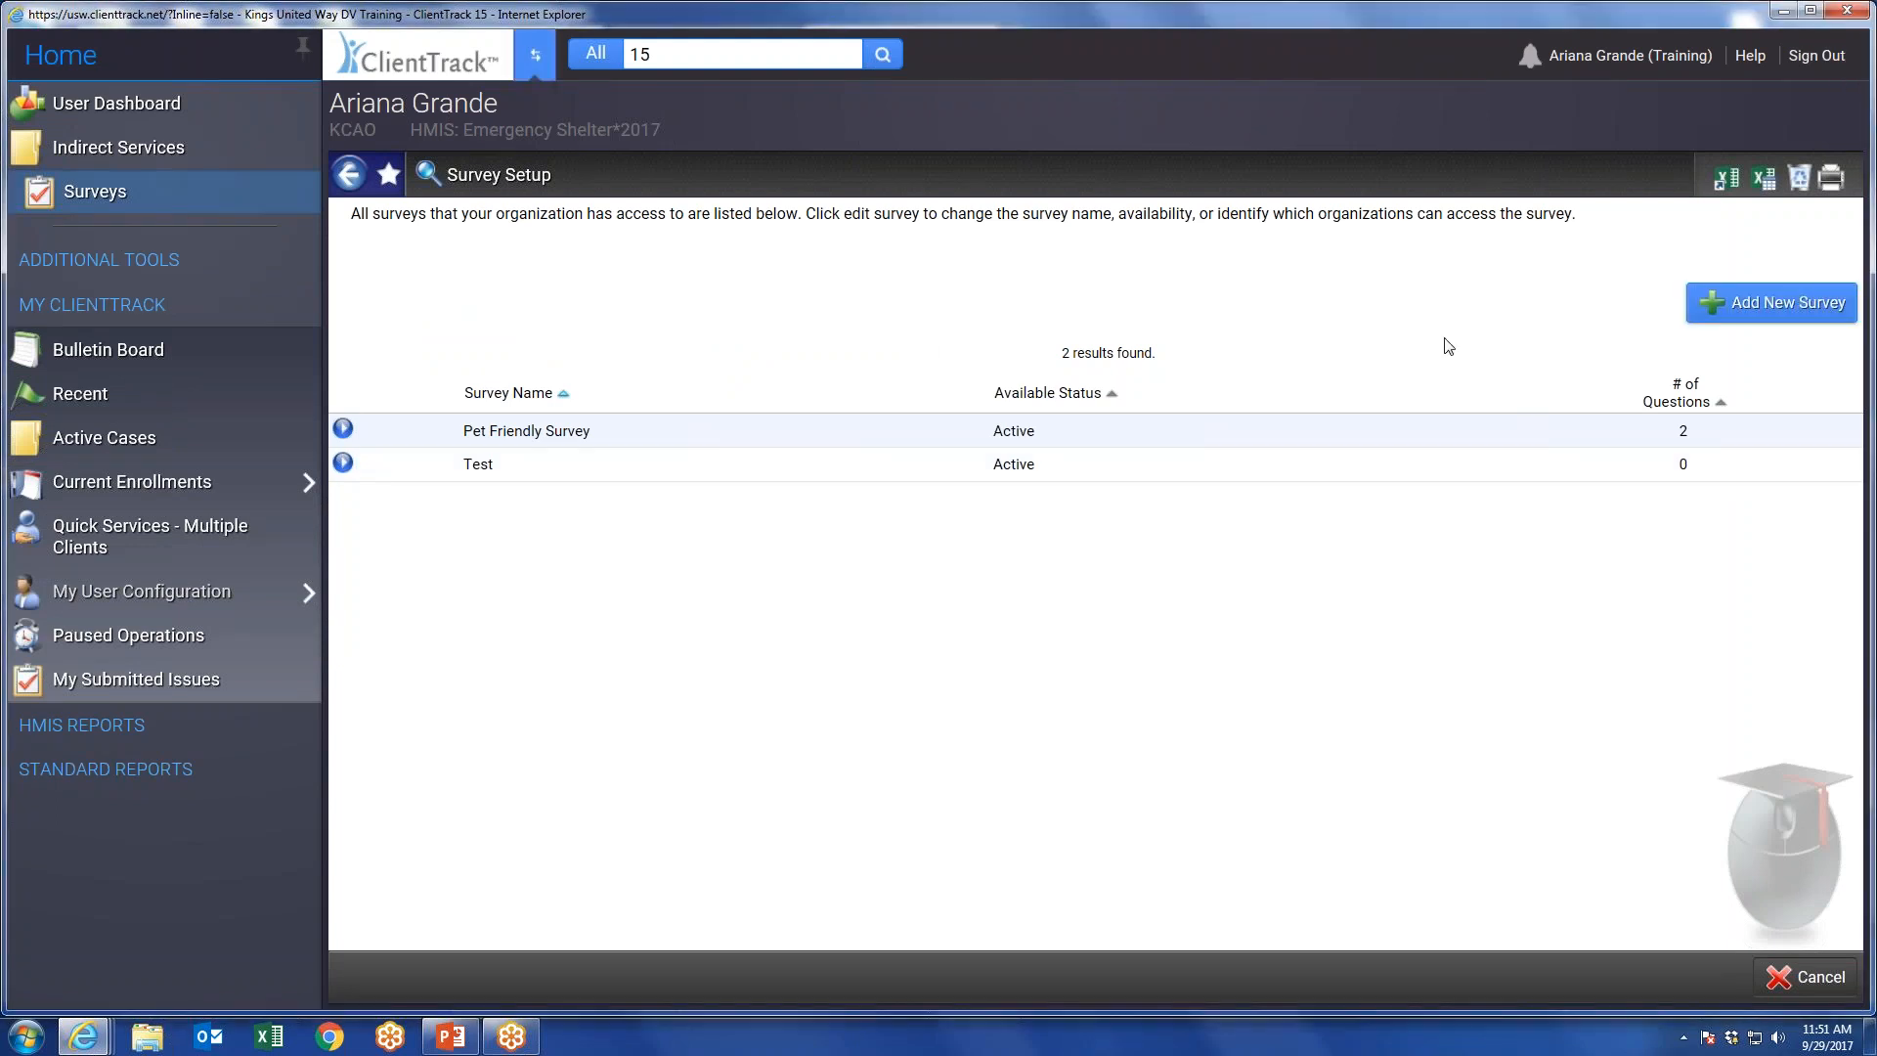
Start a new survey, change its accessing organization from KCAO to Family Services of Tulare Co, and cancel the setup.
{"action": "left_click", "coordinate": [1771, 302]}
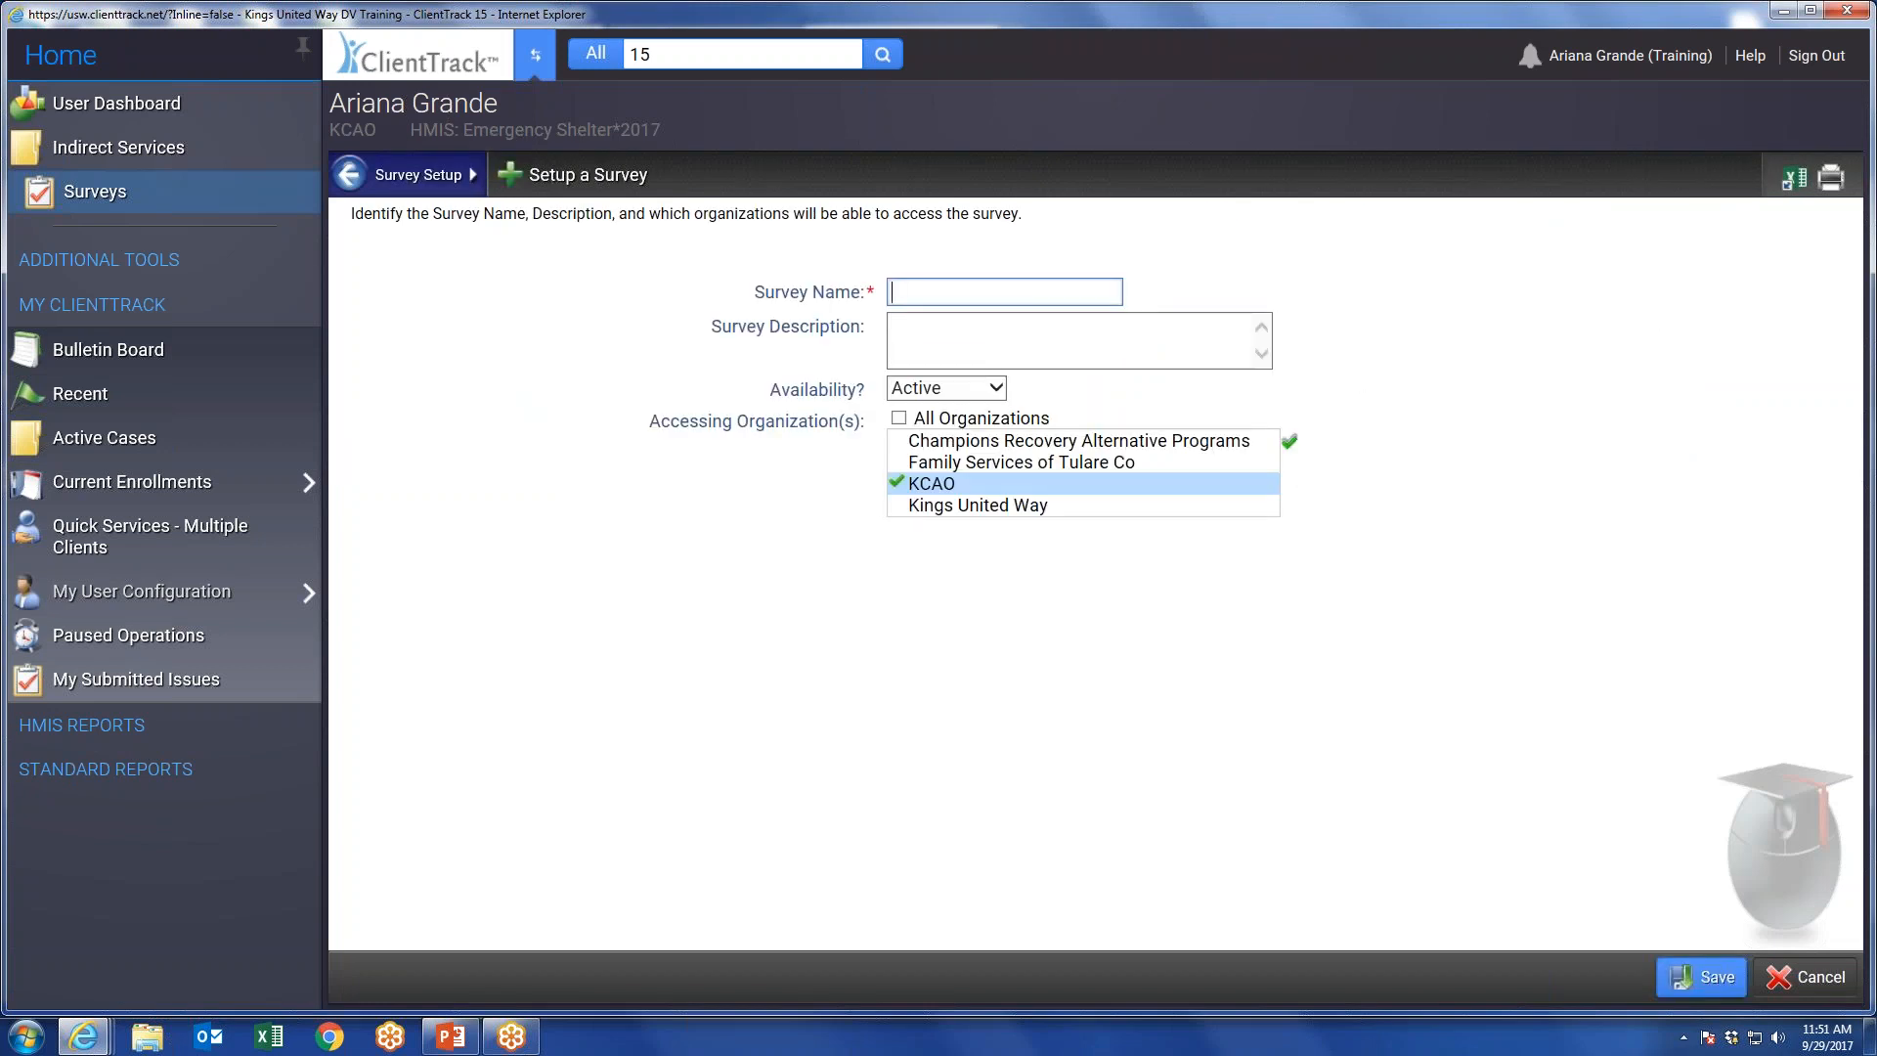
{"action": "left_click", "coordinate": [968, 467]}
{"action": "left_click", "coordinate": [944, 485]}
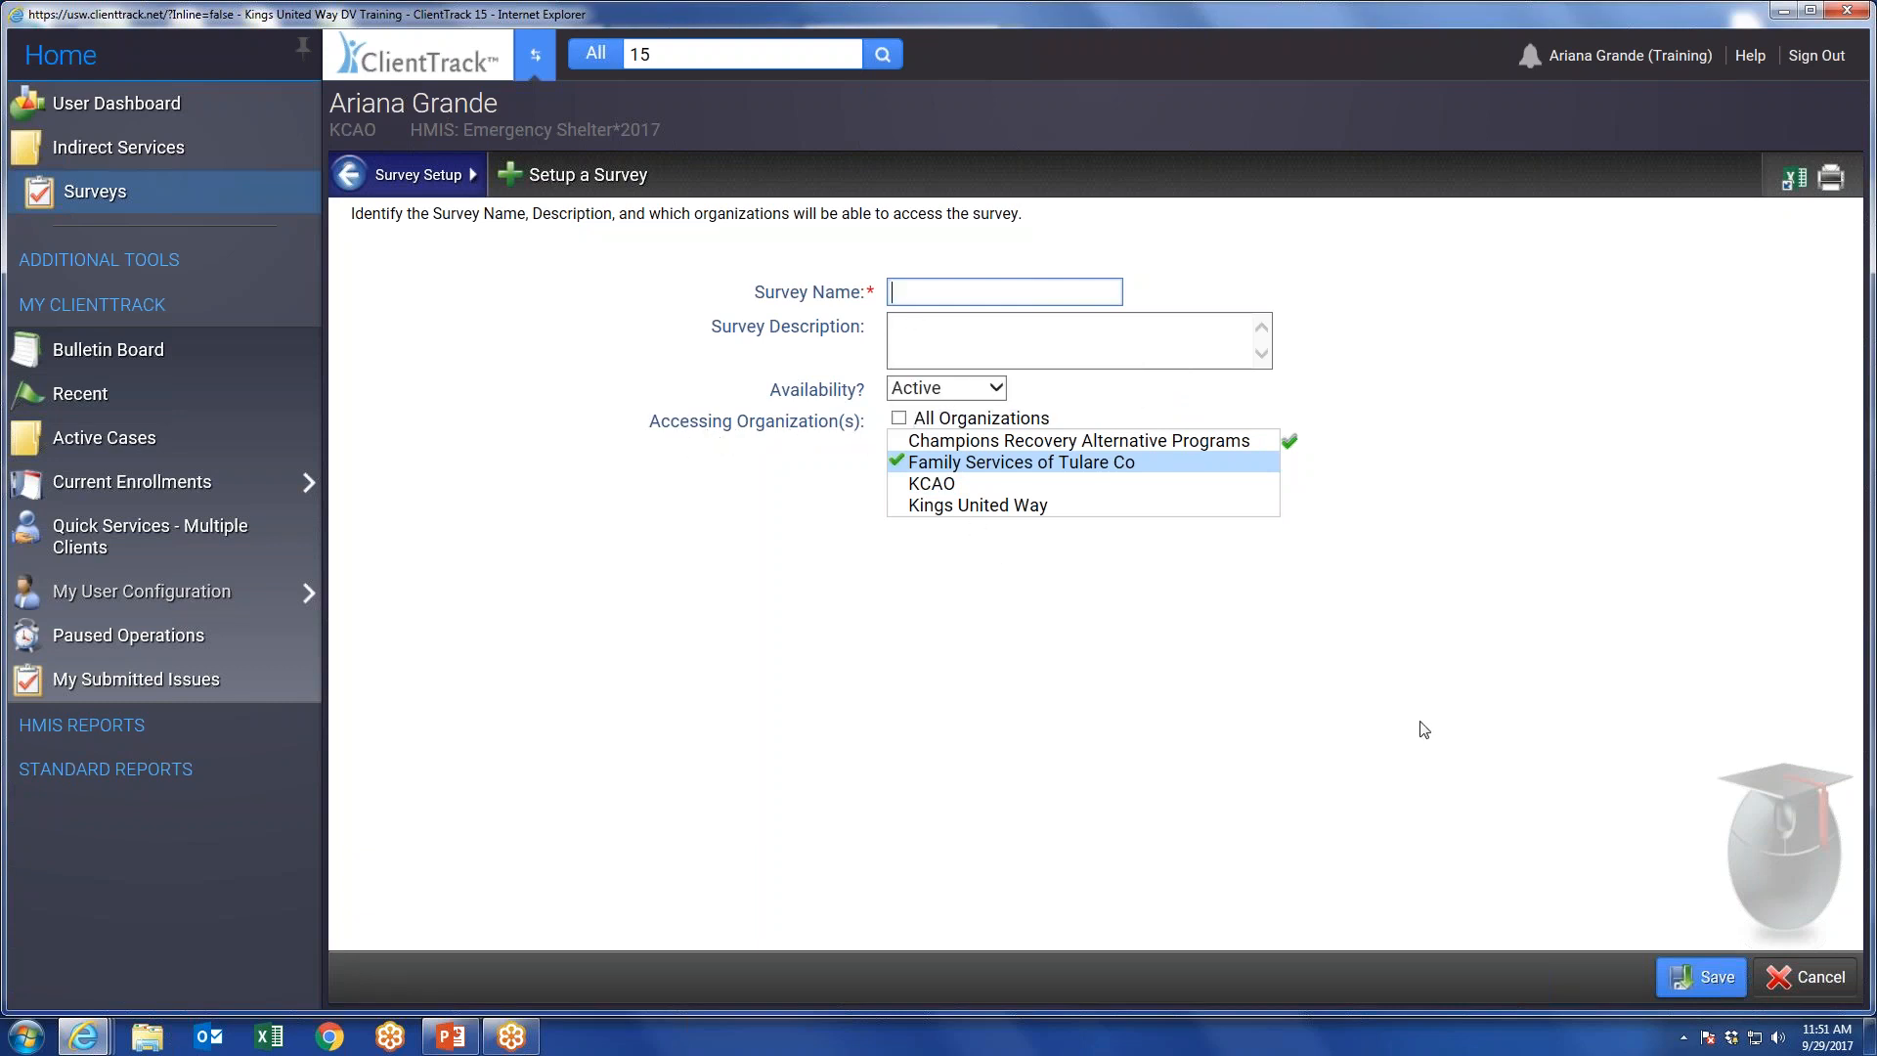
{"action": "left_click", "coordinate": [1811, 981]}
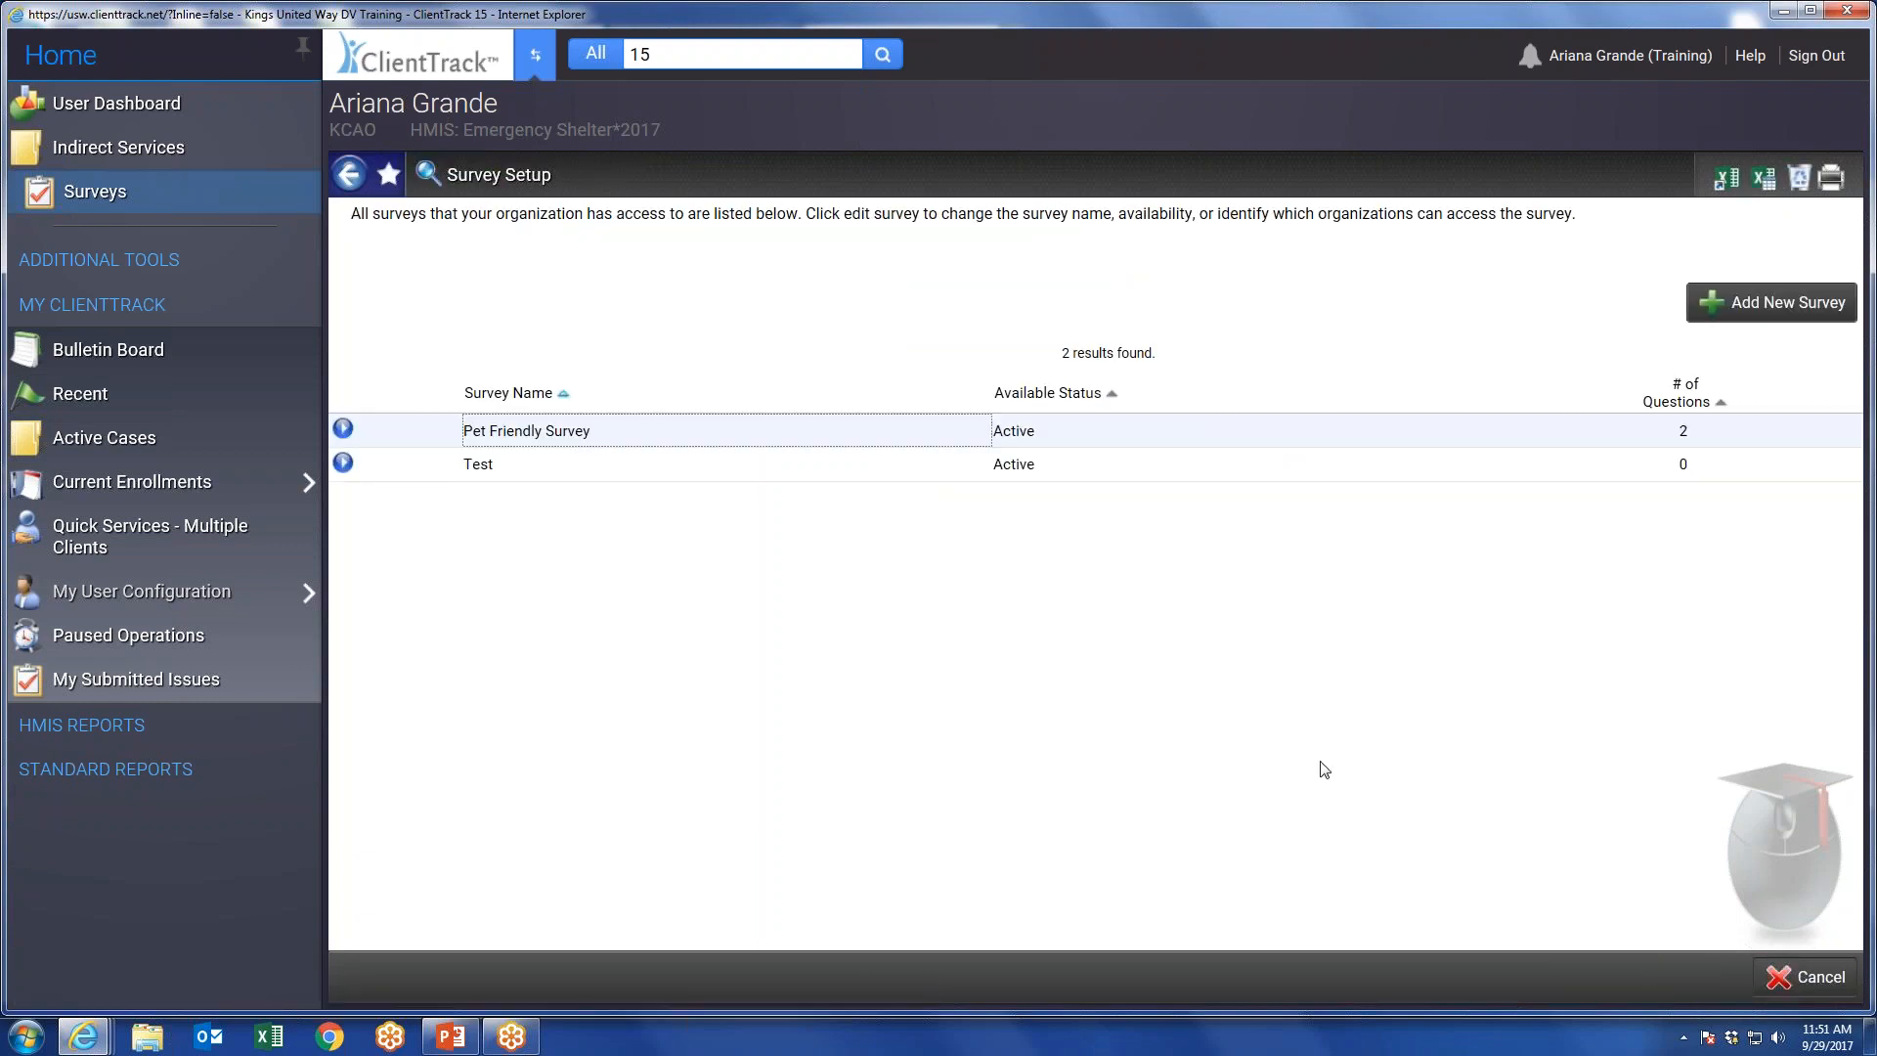